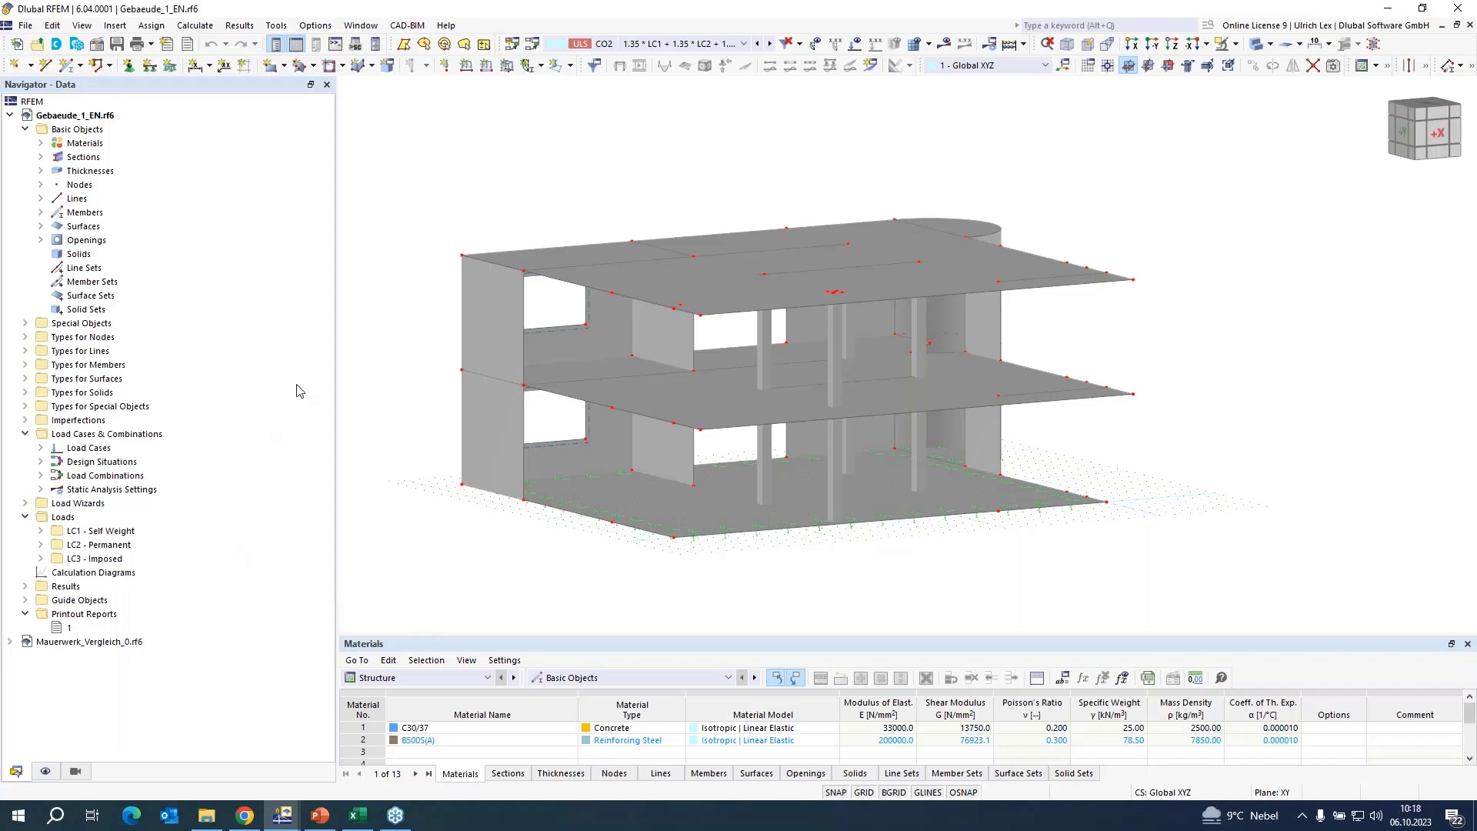
Review the activated design add-ons in the base data of the Gebaeude_1_EN model.
right_click(73, 117)
click(108, 127)
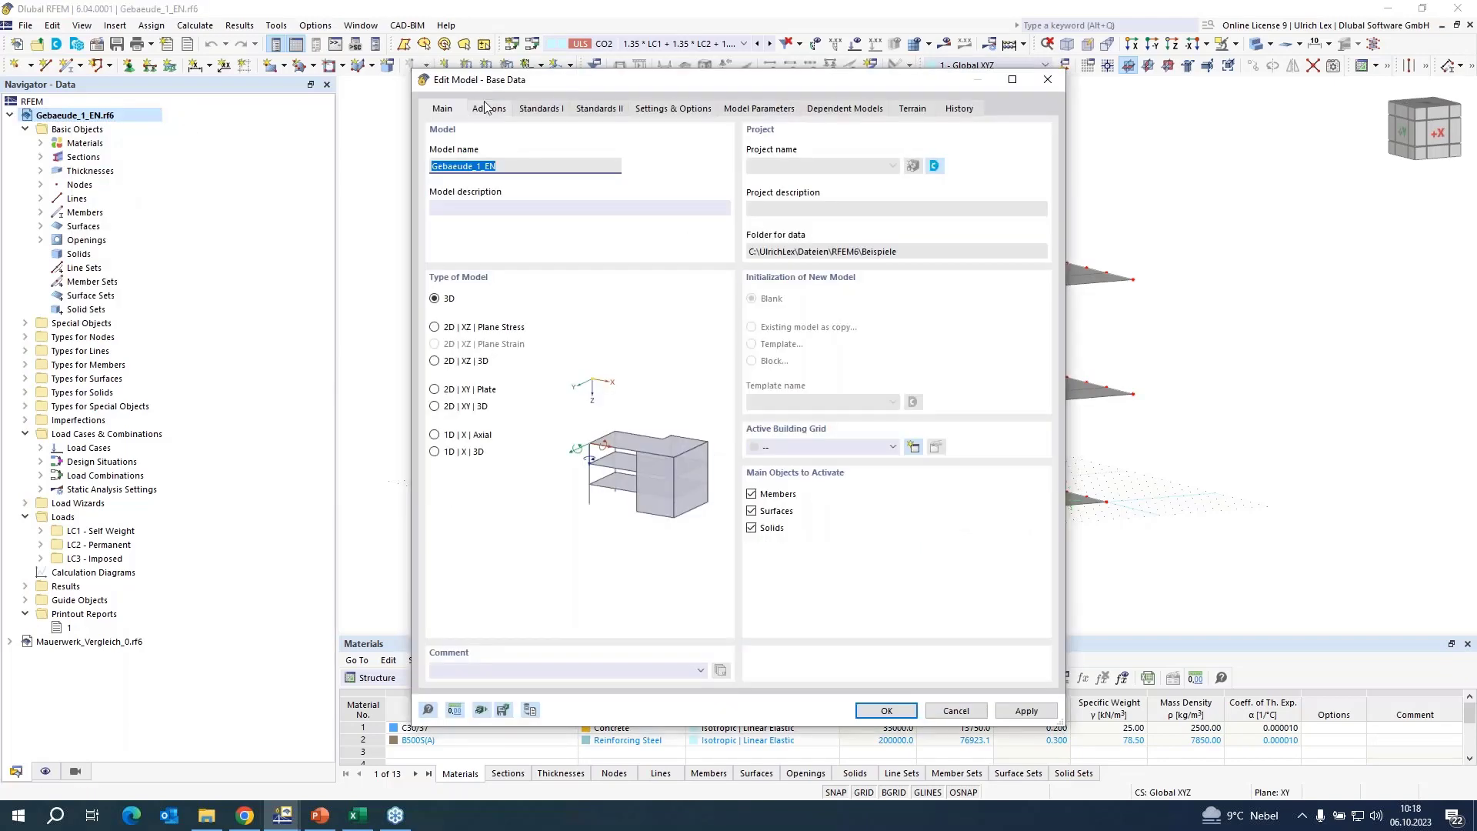
click(490, 108)
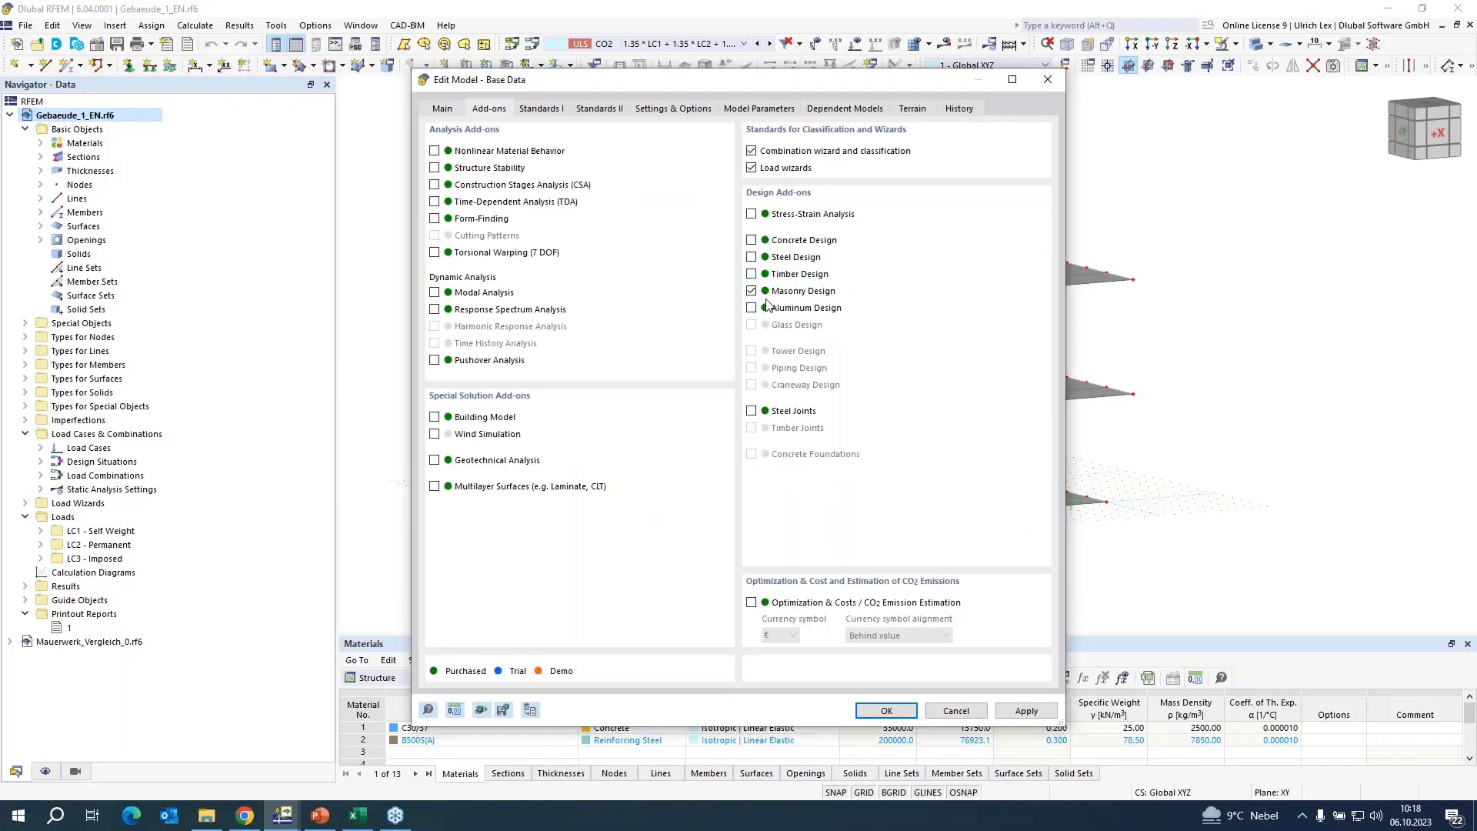
click(908, 710)
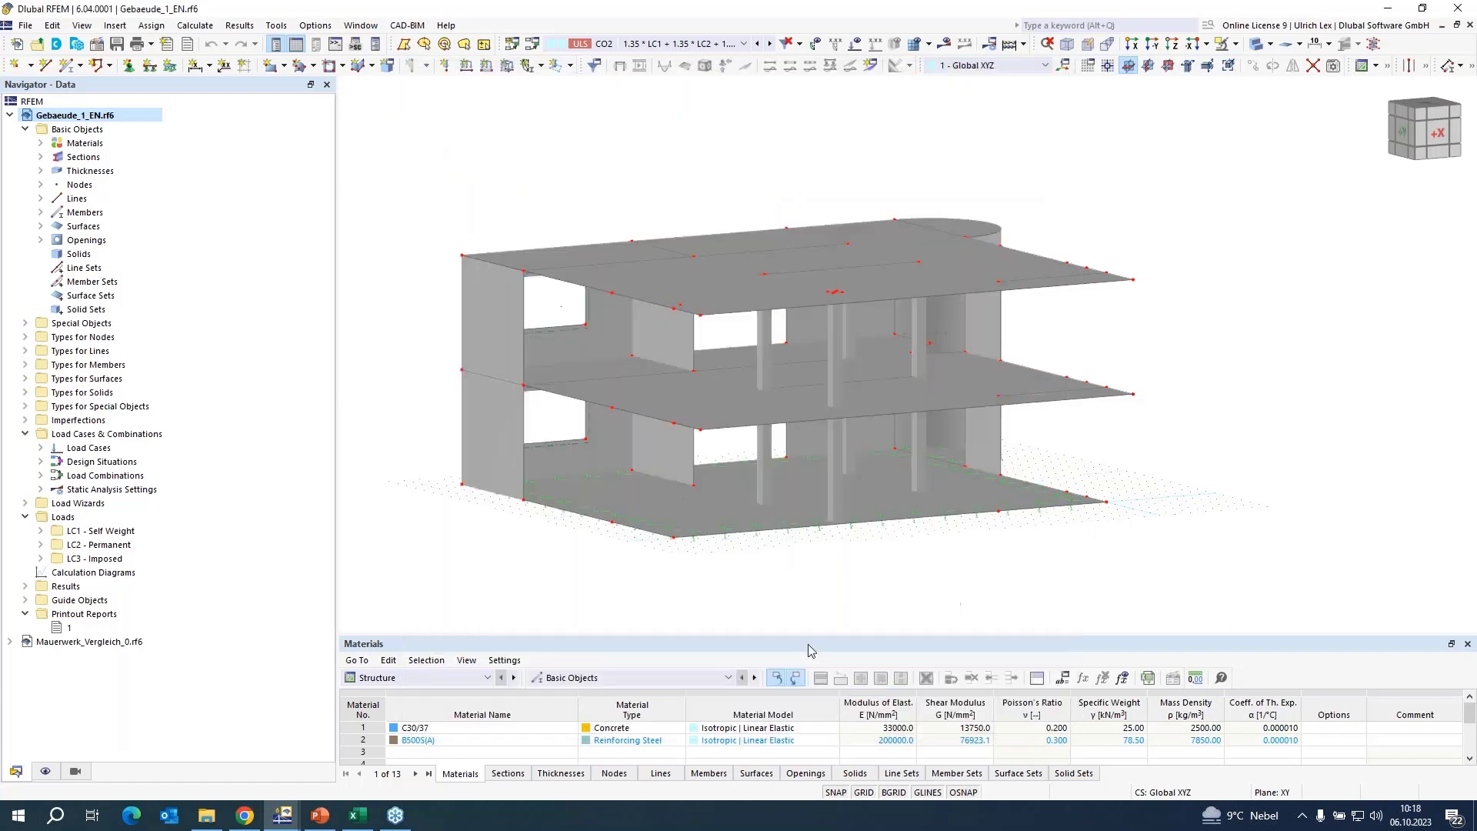
Create a new material of type Masonry with the material model Isotropic | Masonry | Plastic (Surfaces).
right_click(87, 146)
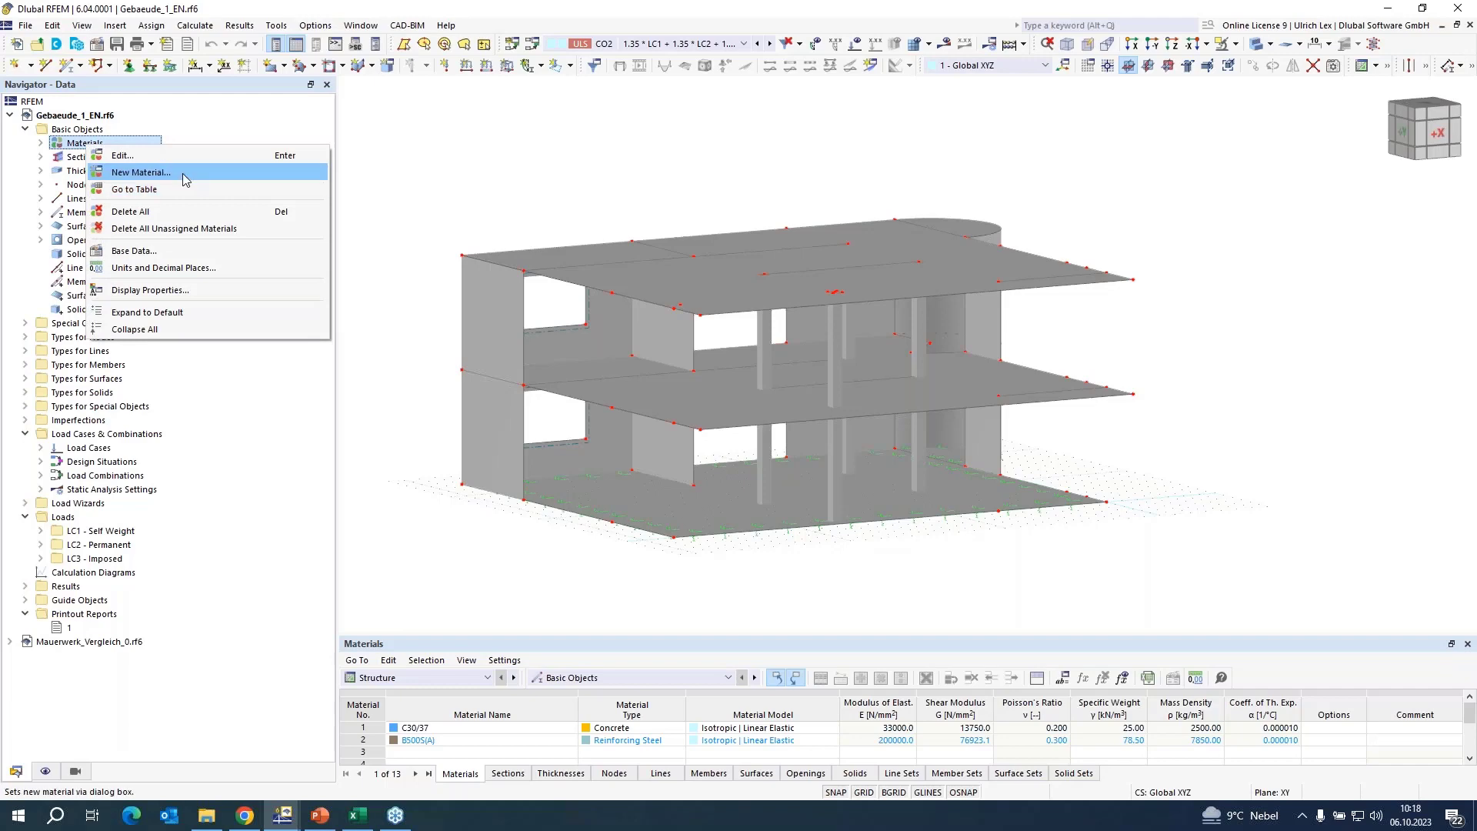
click(143, 172)
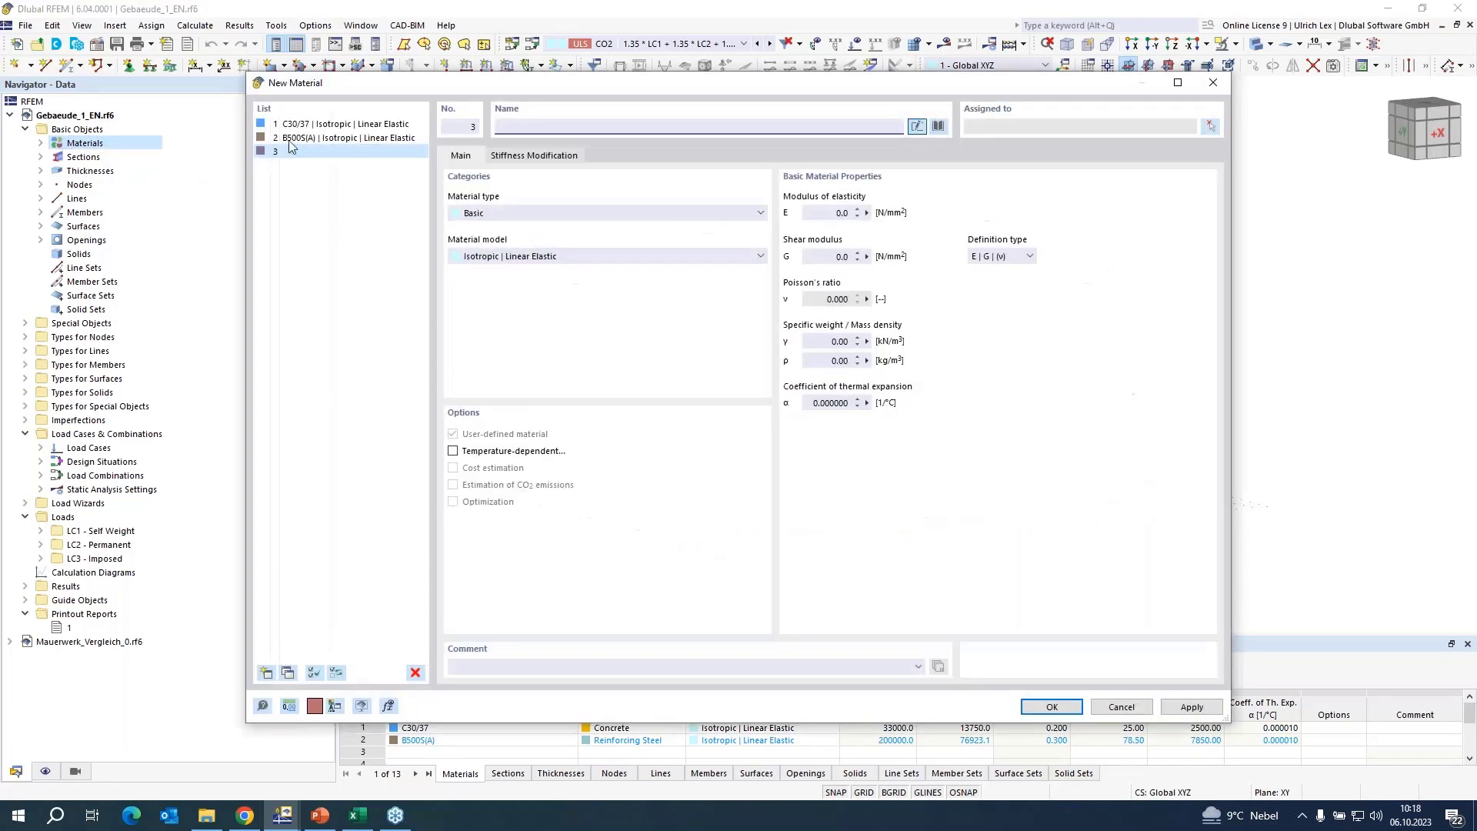
click(526, 213)
click(527, 238)
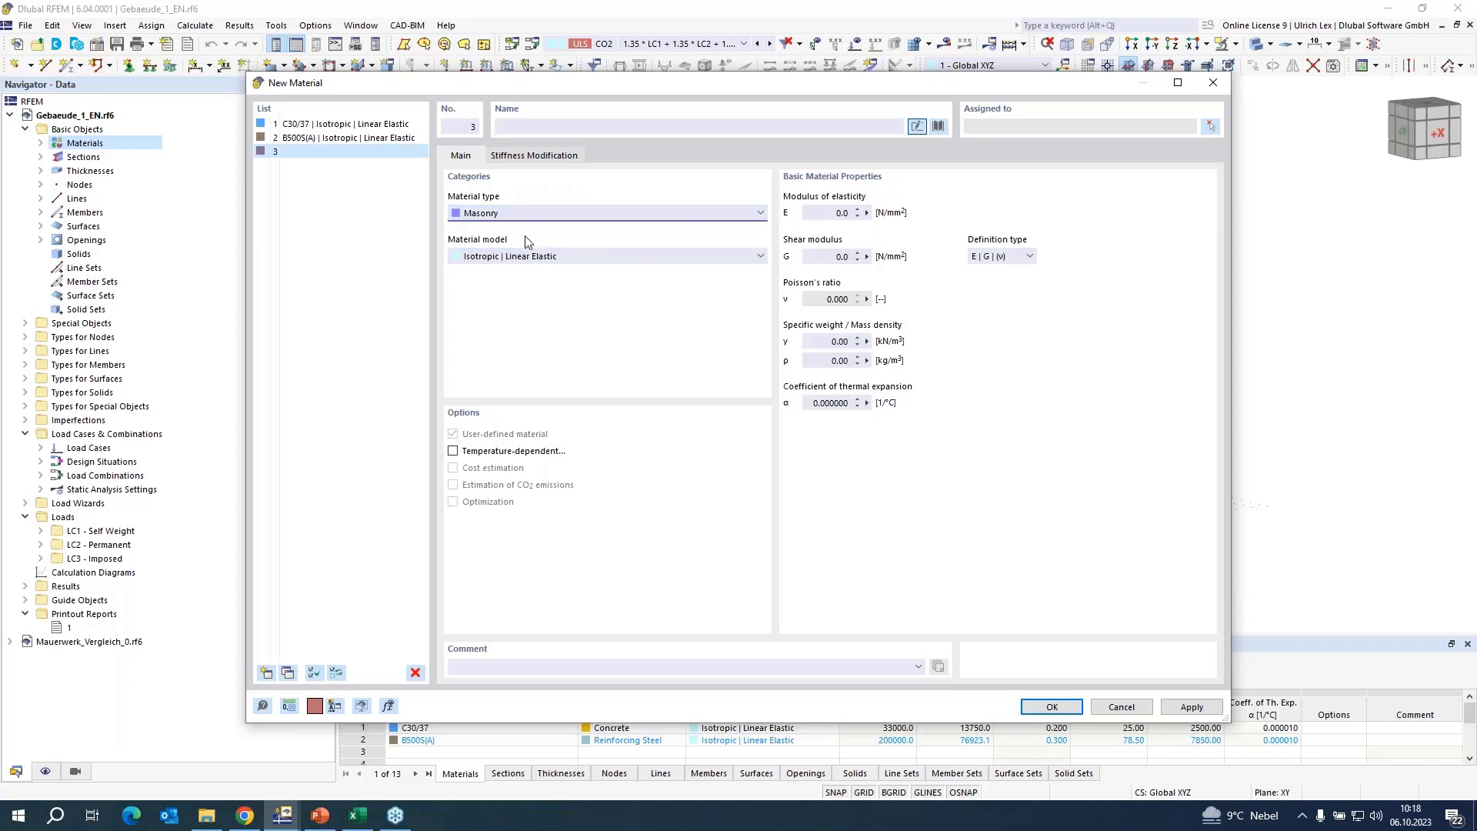
click(621, 255)
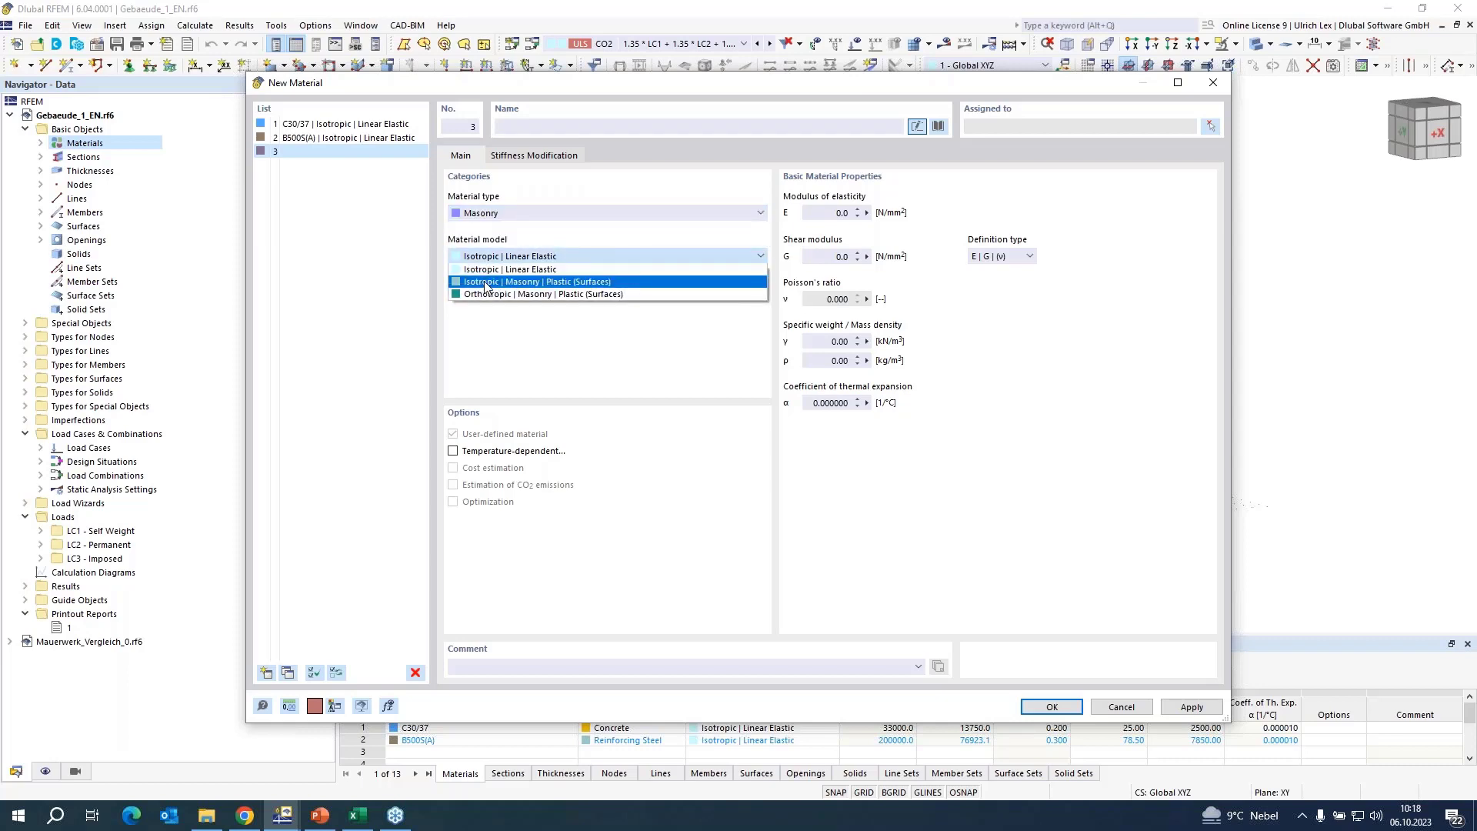
click(637, 283)
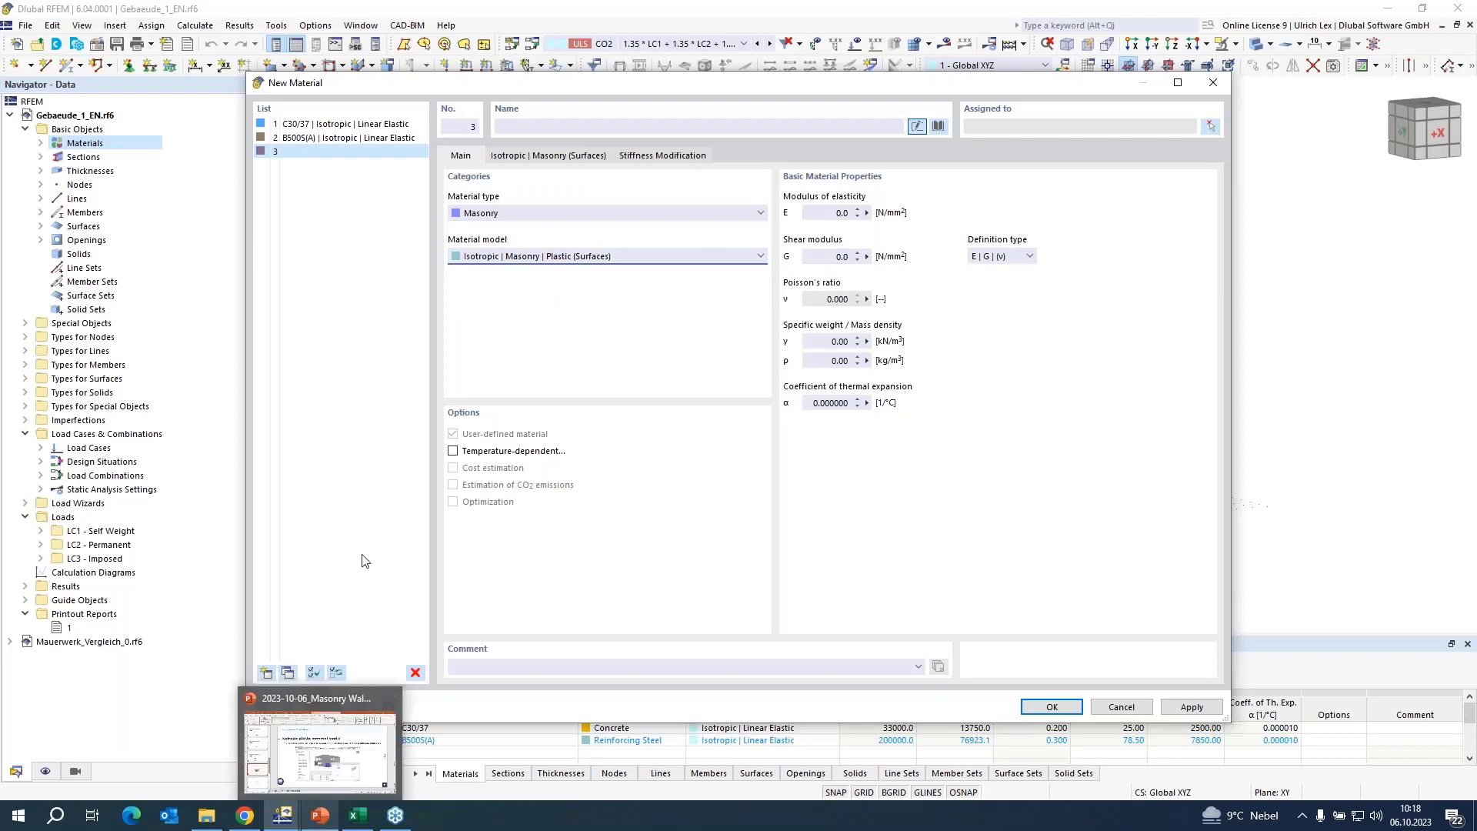
Look up the Young's modulus on the PowerPoint material properties slide and set the material's modulus of elasticity to 2607 N/mm².
click(327, 817)
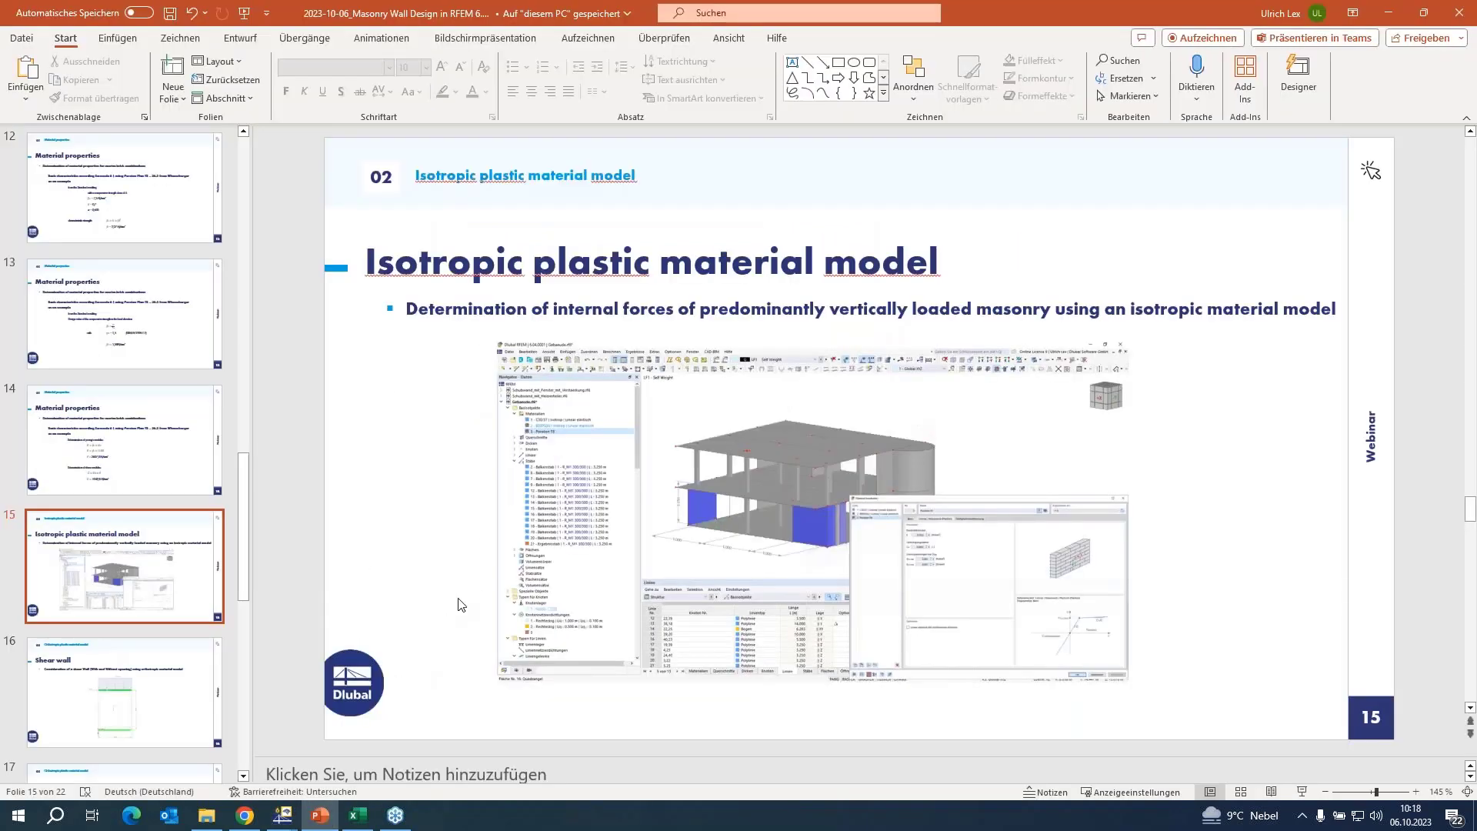
scroll(460, 604, up, 1)
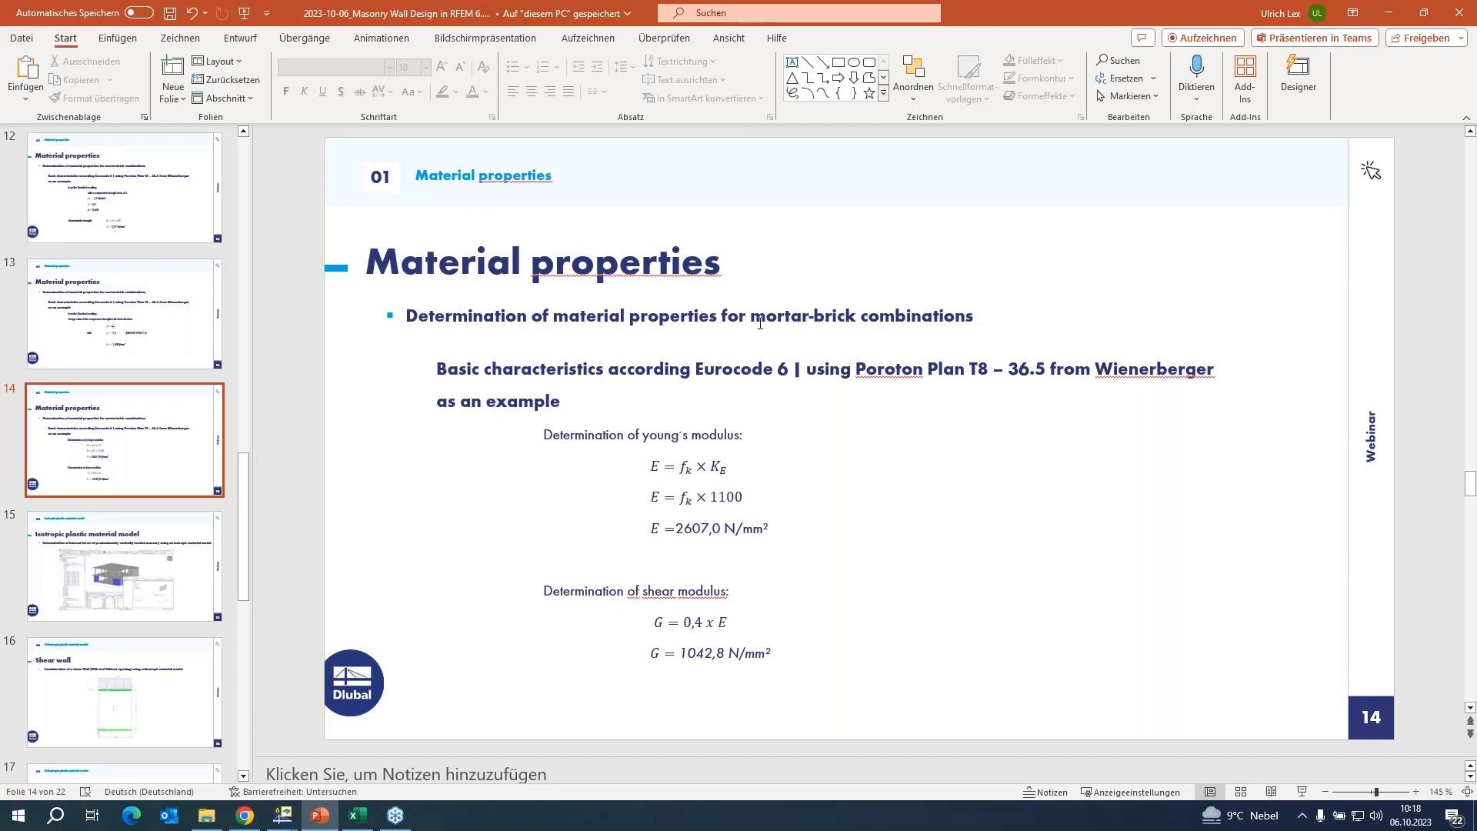
click(1389, 13)
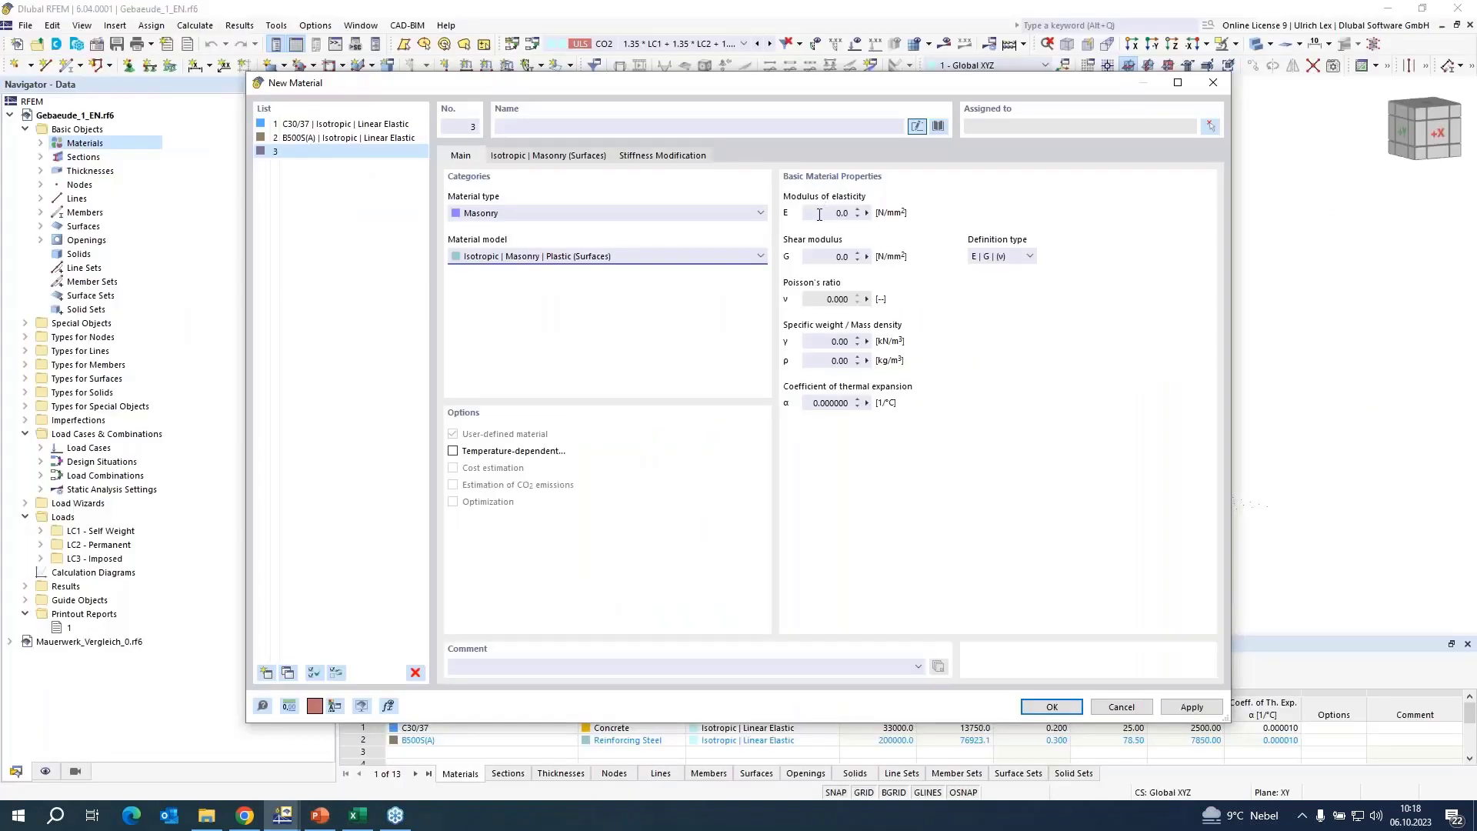
double_click(819, 214)
text(2607)
Look up the shear modulus in PowerPoint, then set the material's shear modulus to 1043 N/mm² and specific weight to 7.04 kN/m³.
click(830, 256)
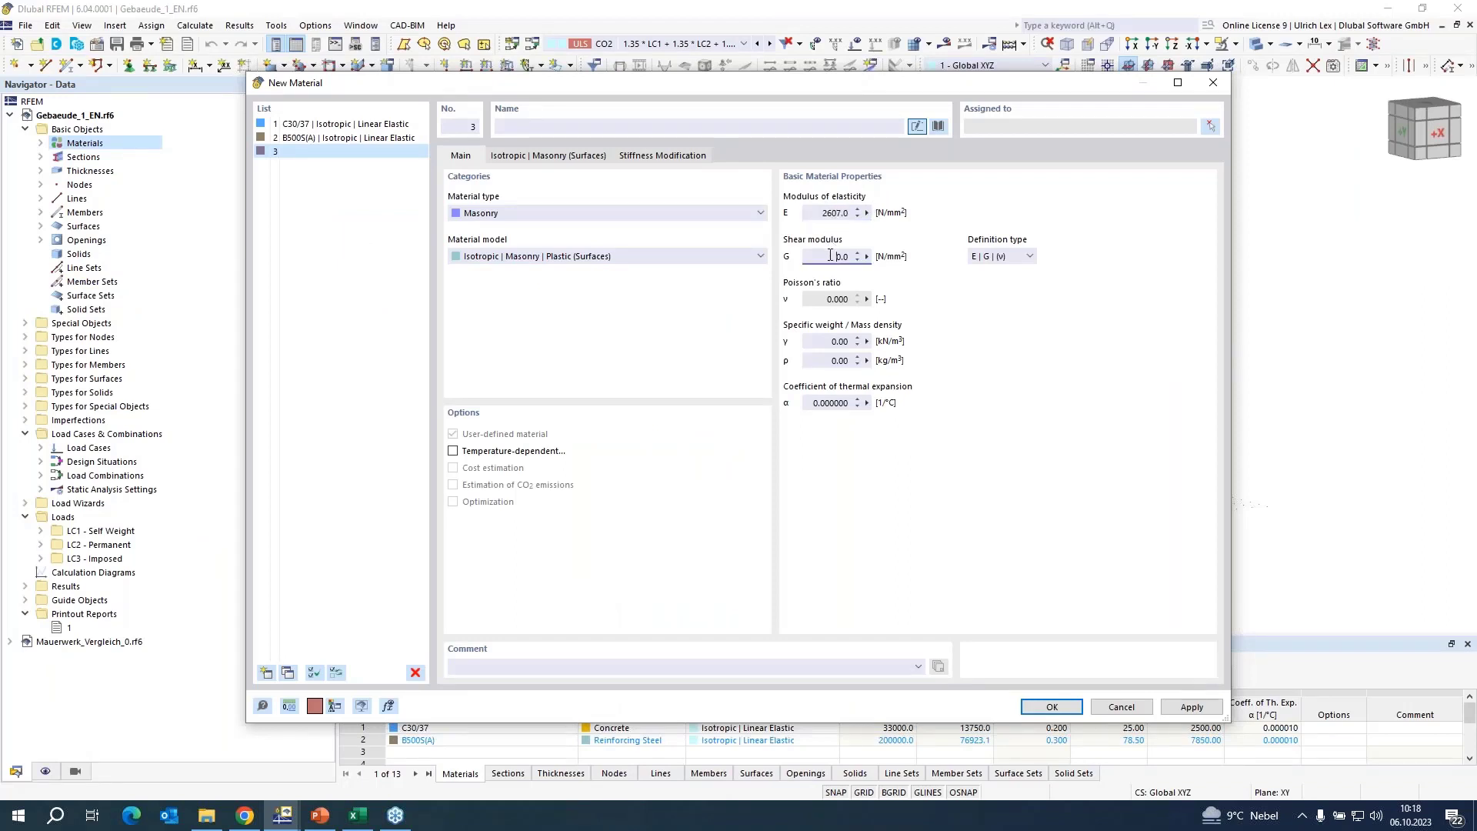
click(324, 817)
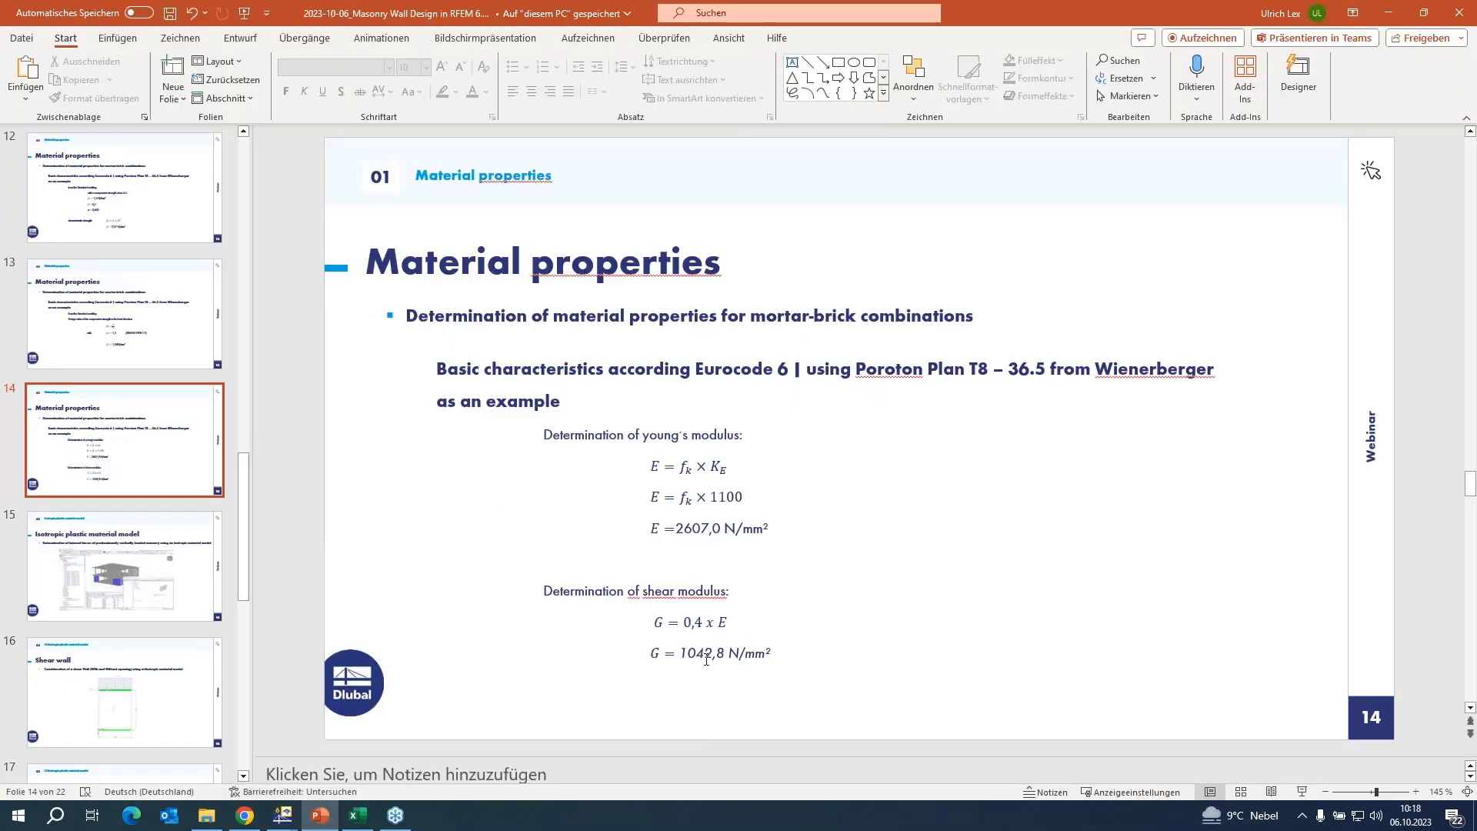
click(1387, 17)
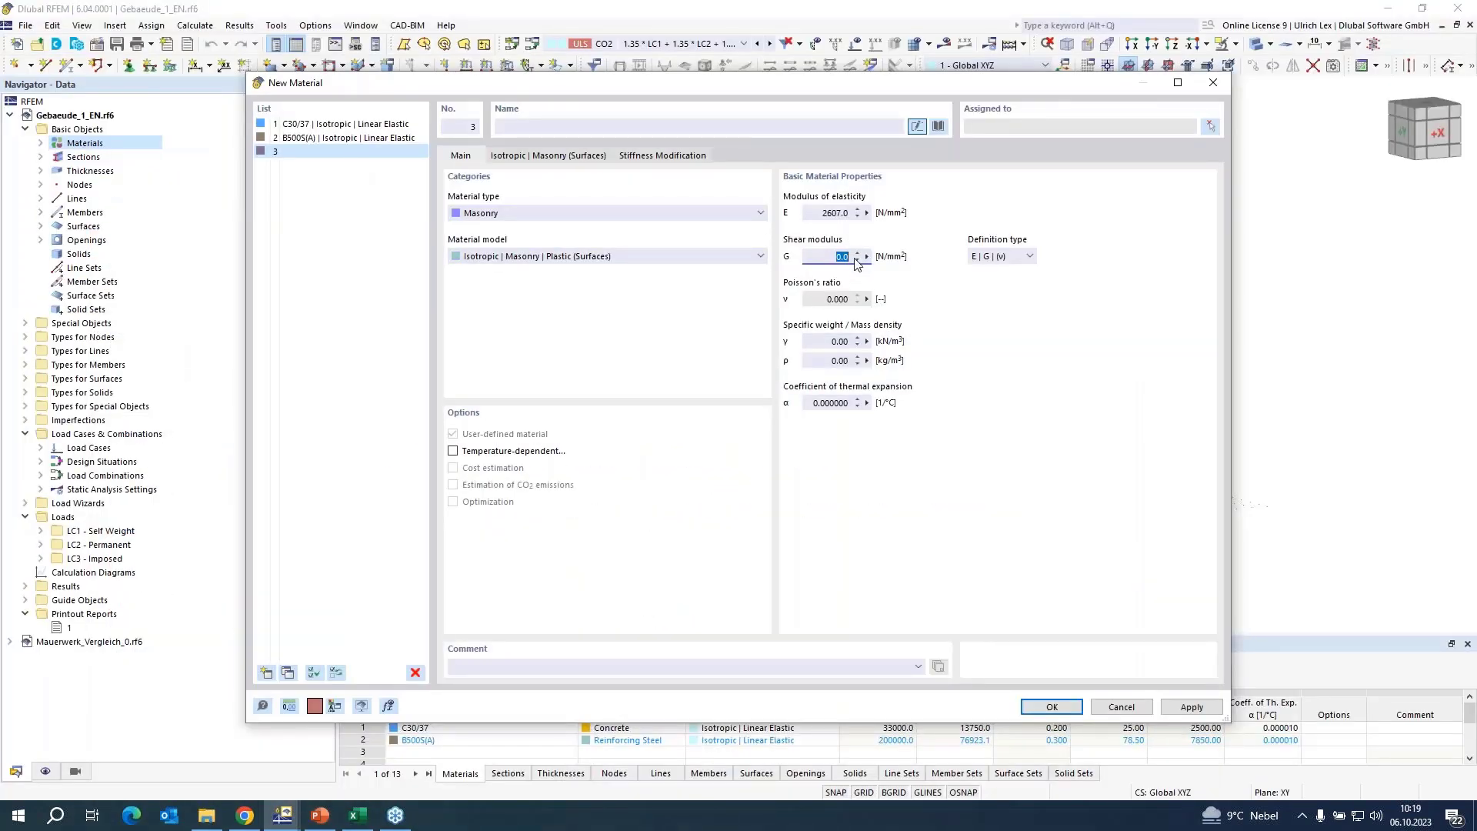
text(1043)
click(835, 342)
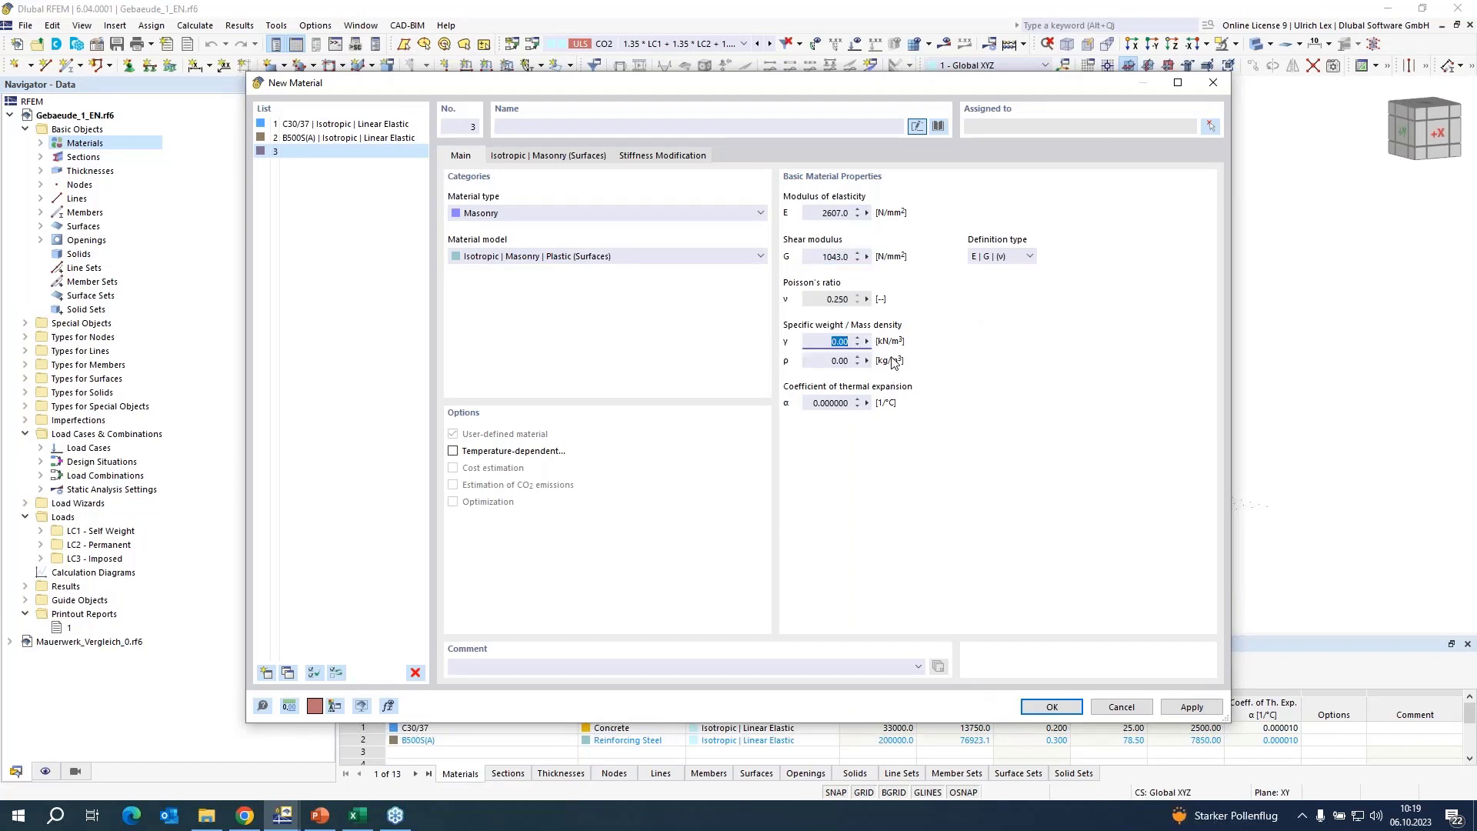
text(1)
Set the masonry's limit tensile stresses in x and y to 0.020 N/mm² and save the material.
click(570, 156)
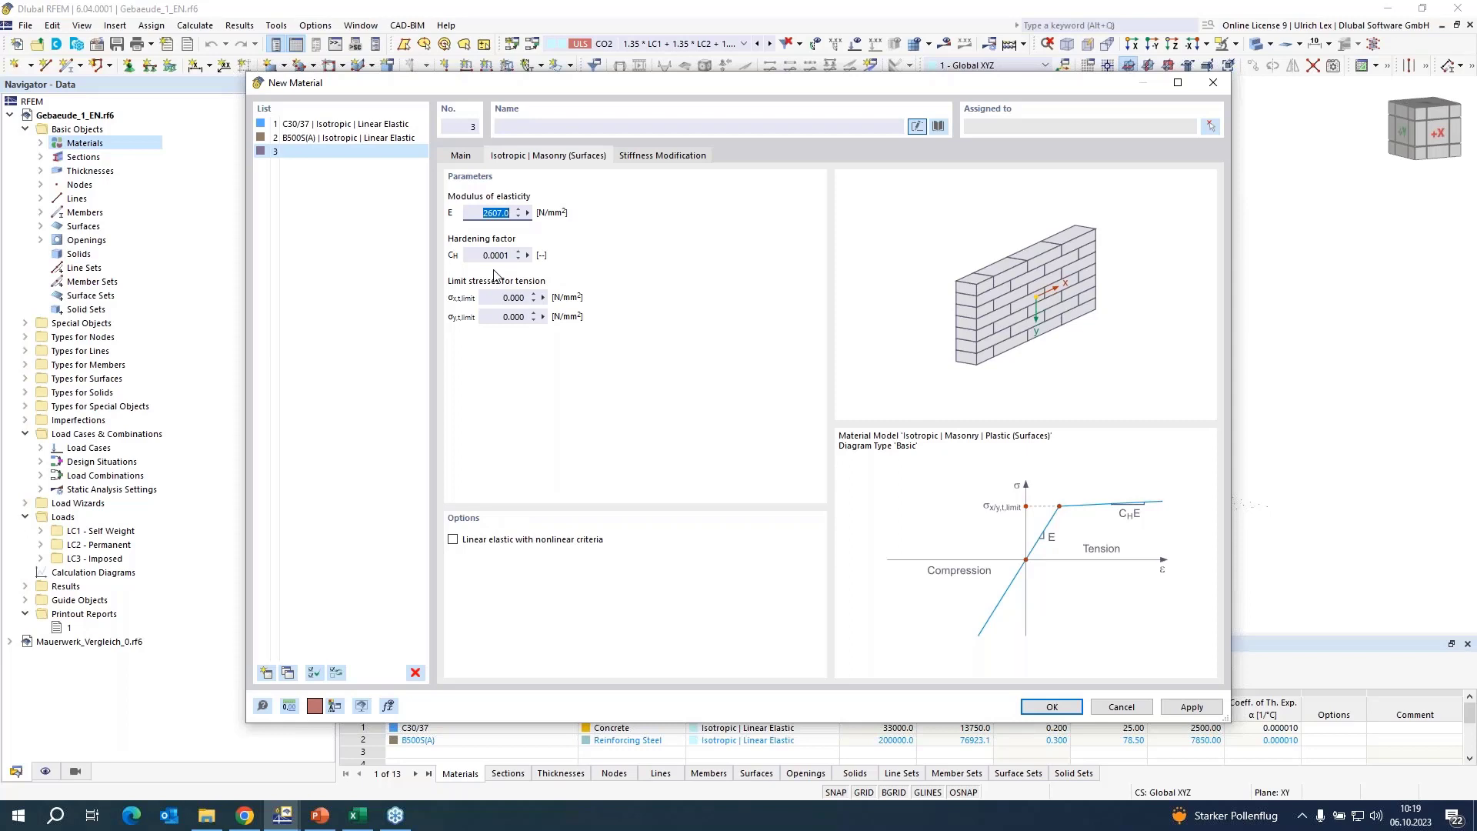
click(511, 297)
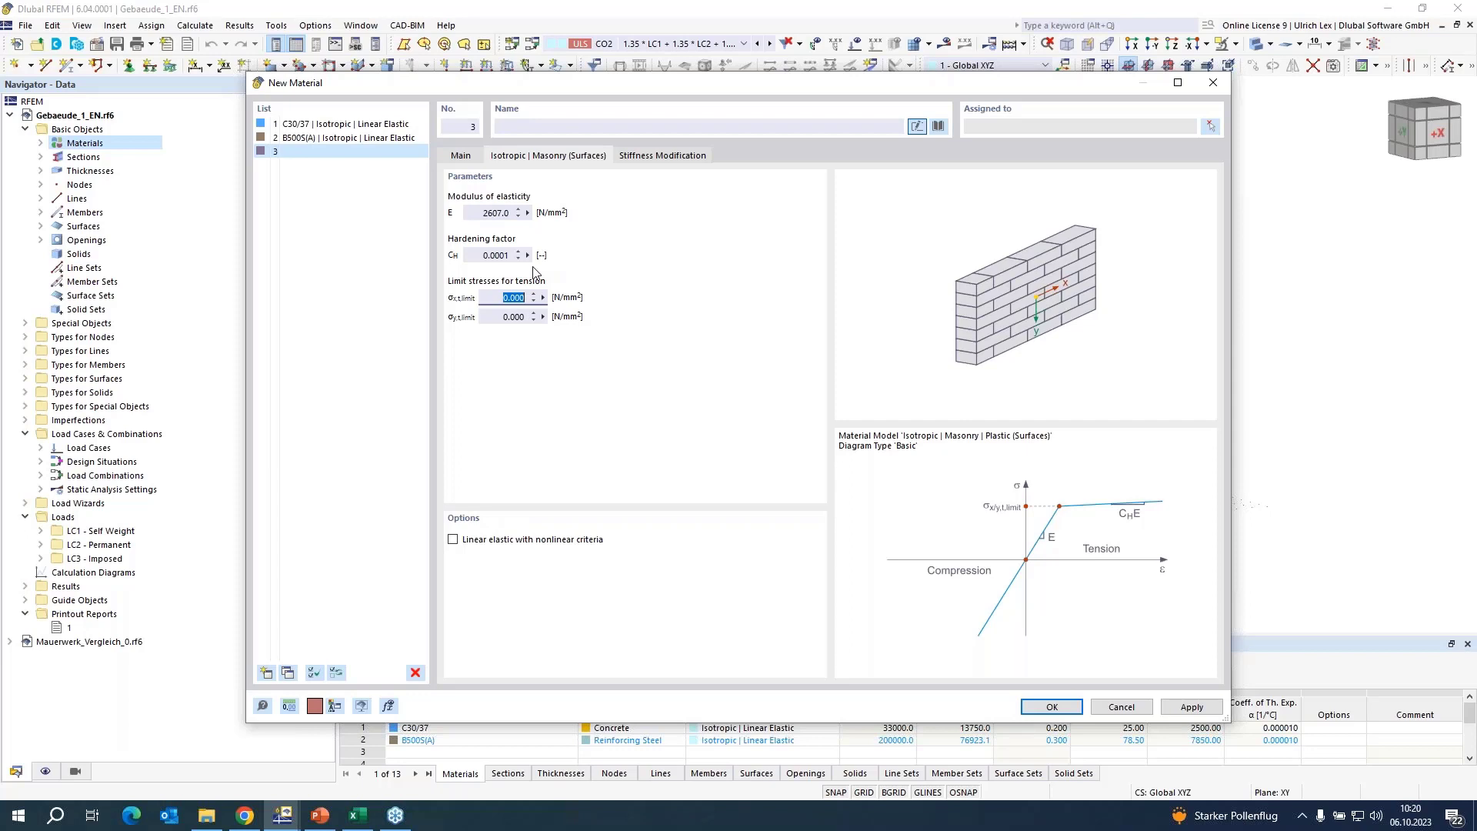
text(0,02)
click(505, 316)
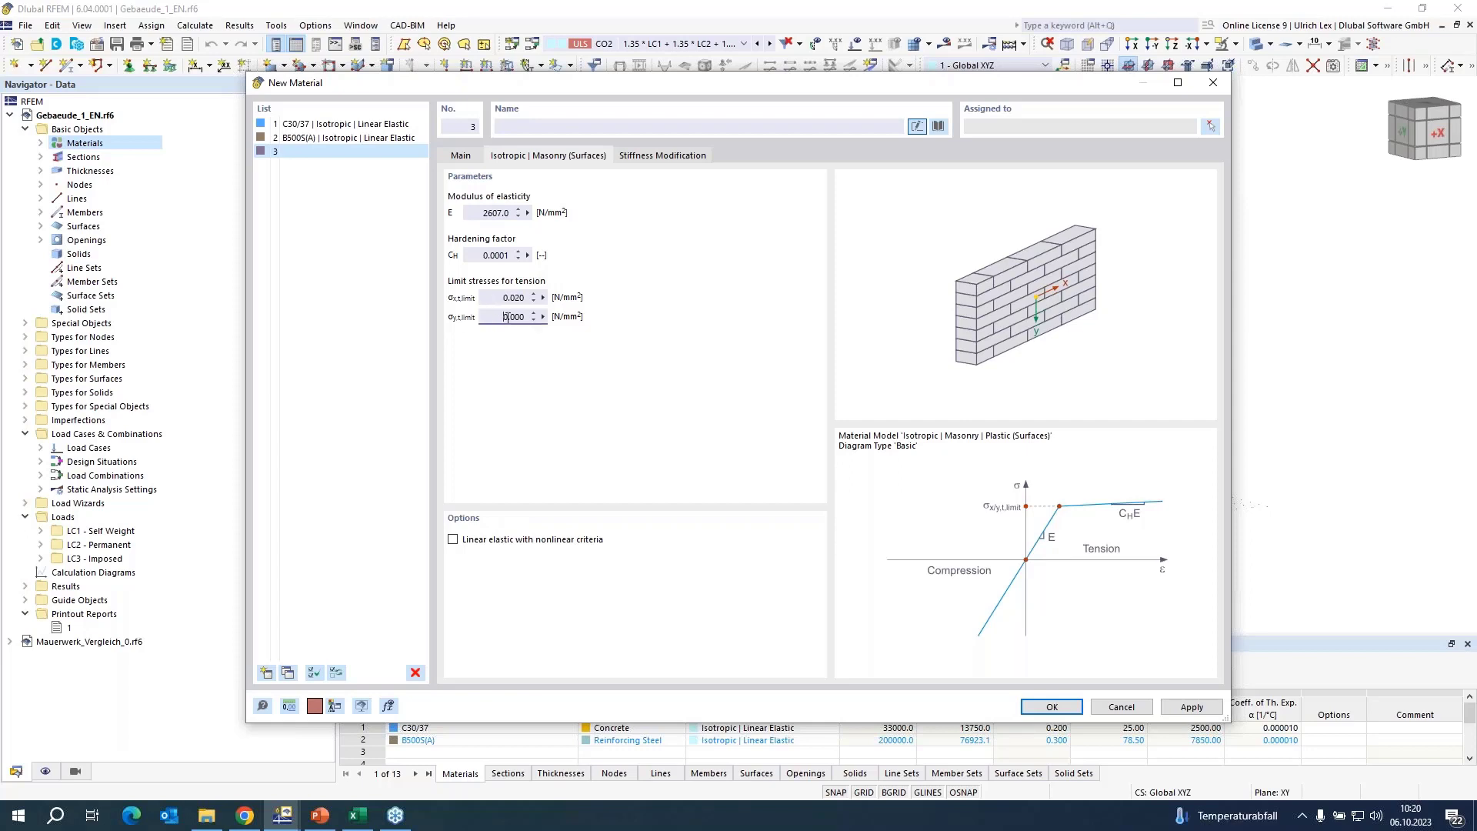
double_click(505, 317)
text(0,02)
click(1051, 706)
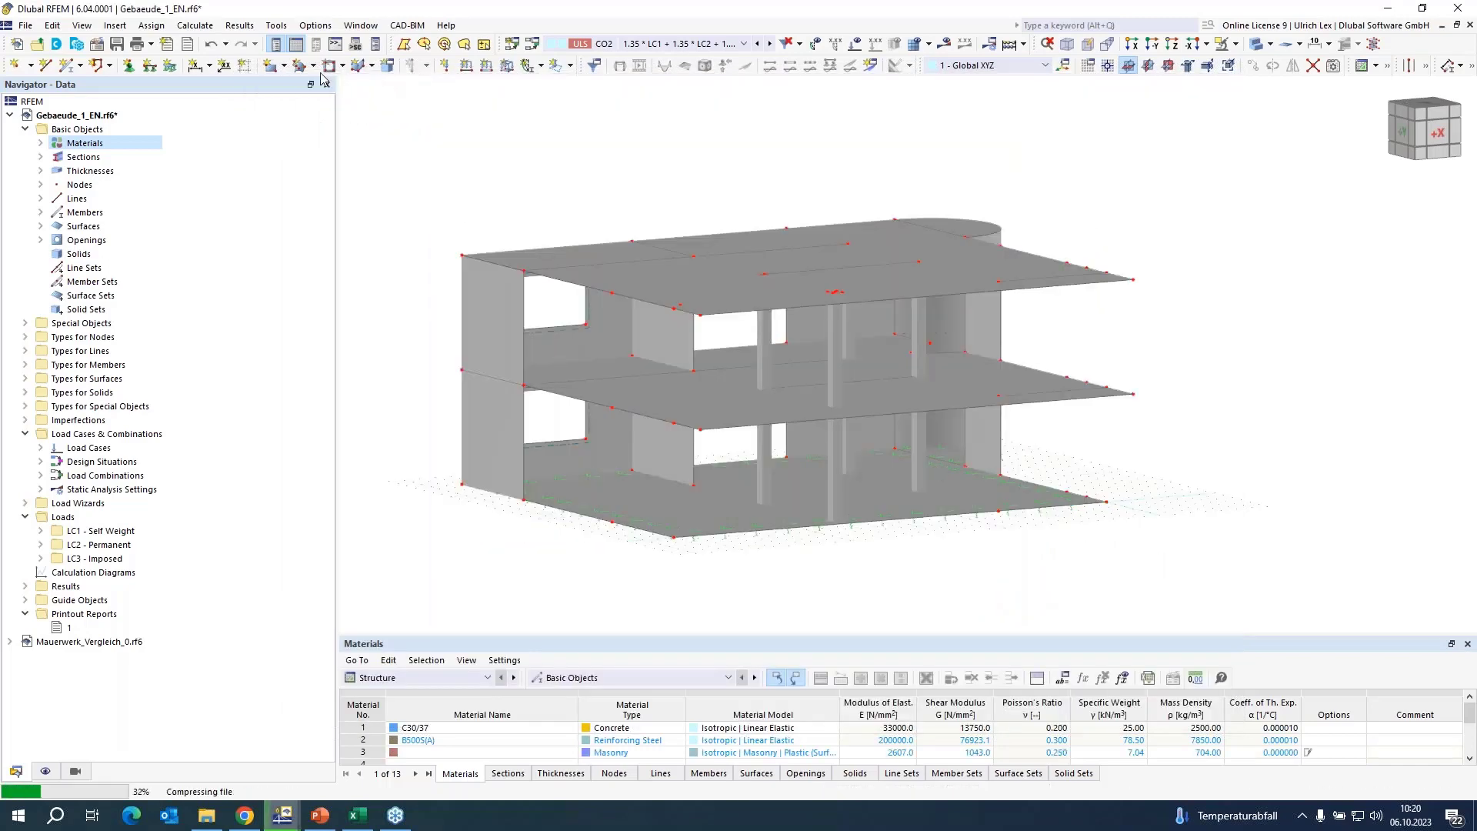
Create a new thickness for a rectangular surface, assign masonry material 3 and review that material's parameters.
click(271, 66)
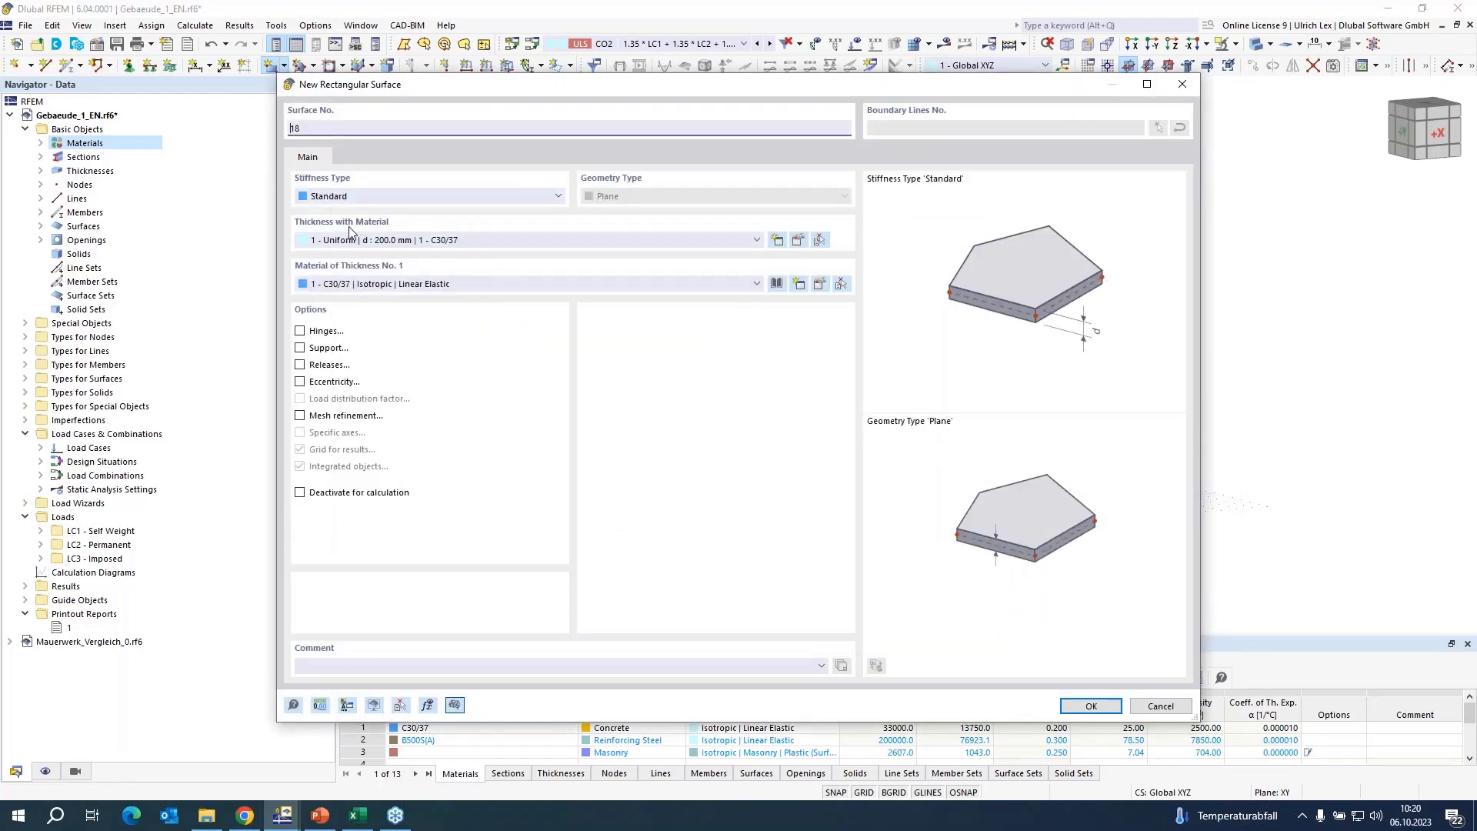
click(778, 246)
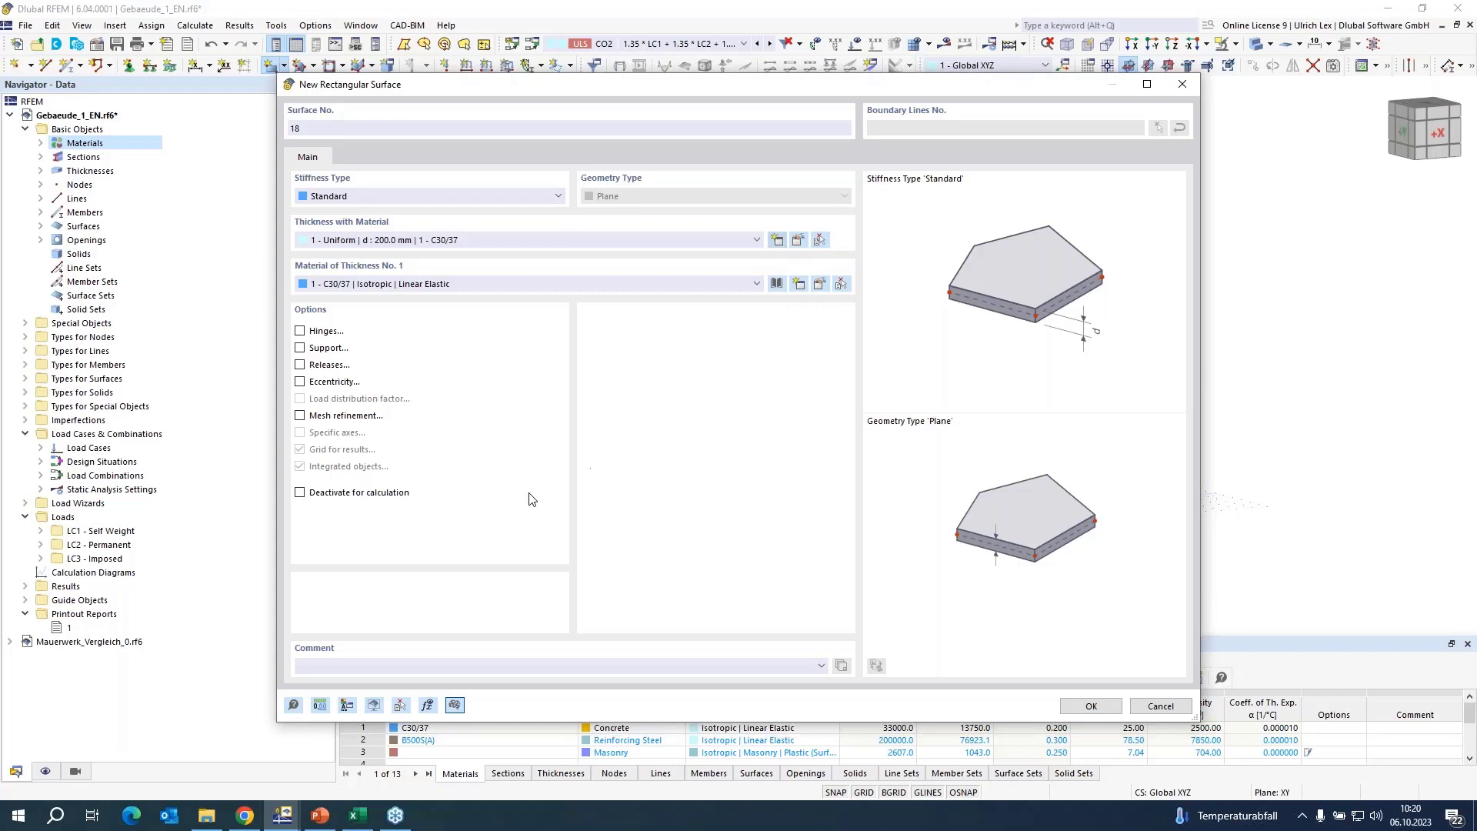
click(655, 232)
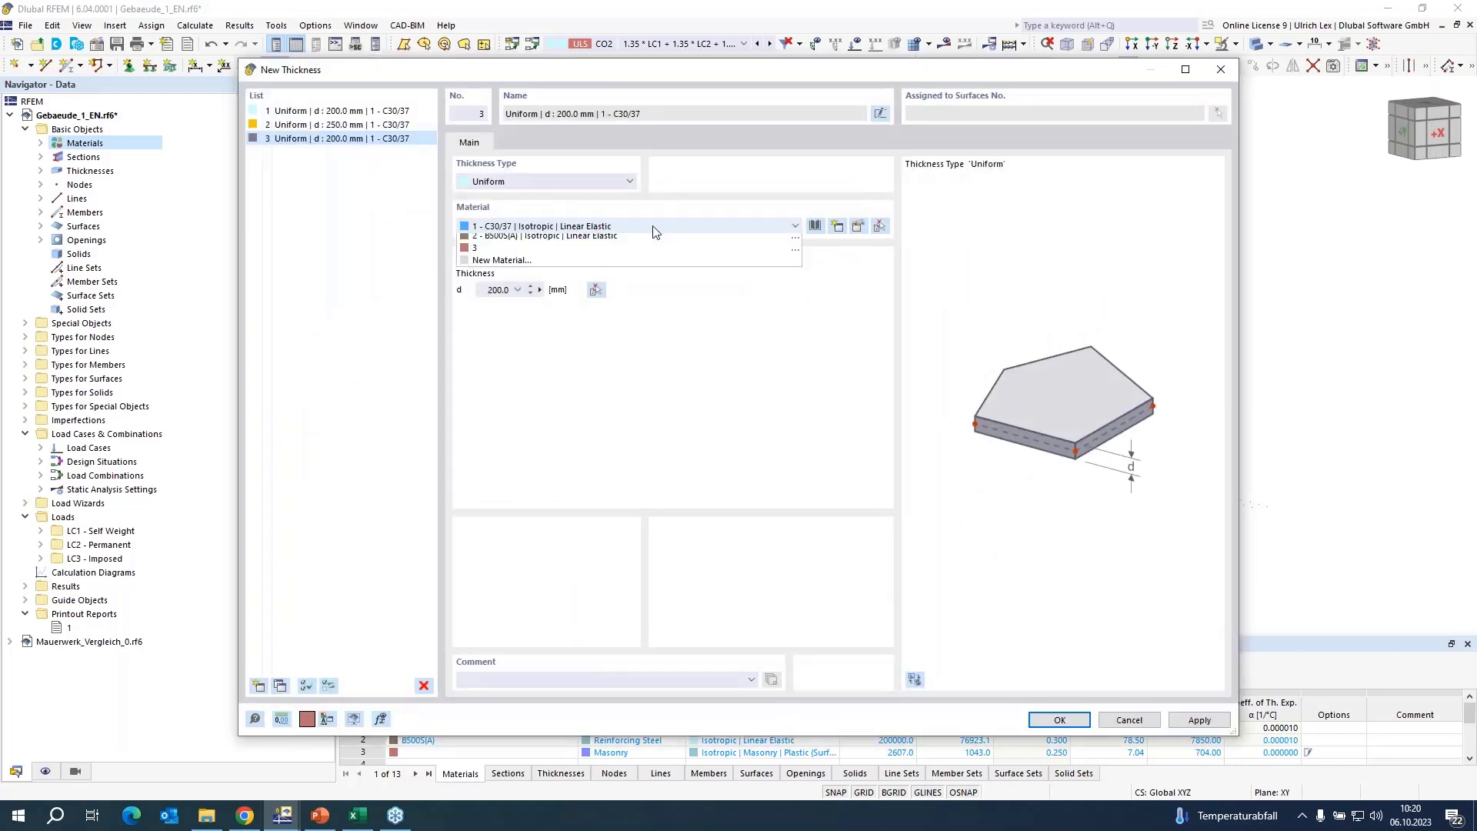
click(548, 264)
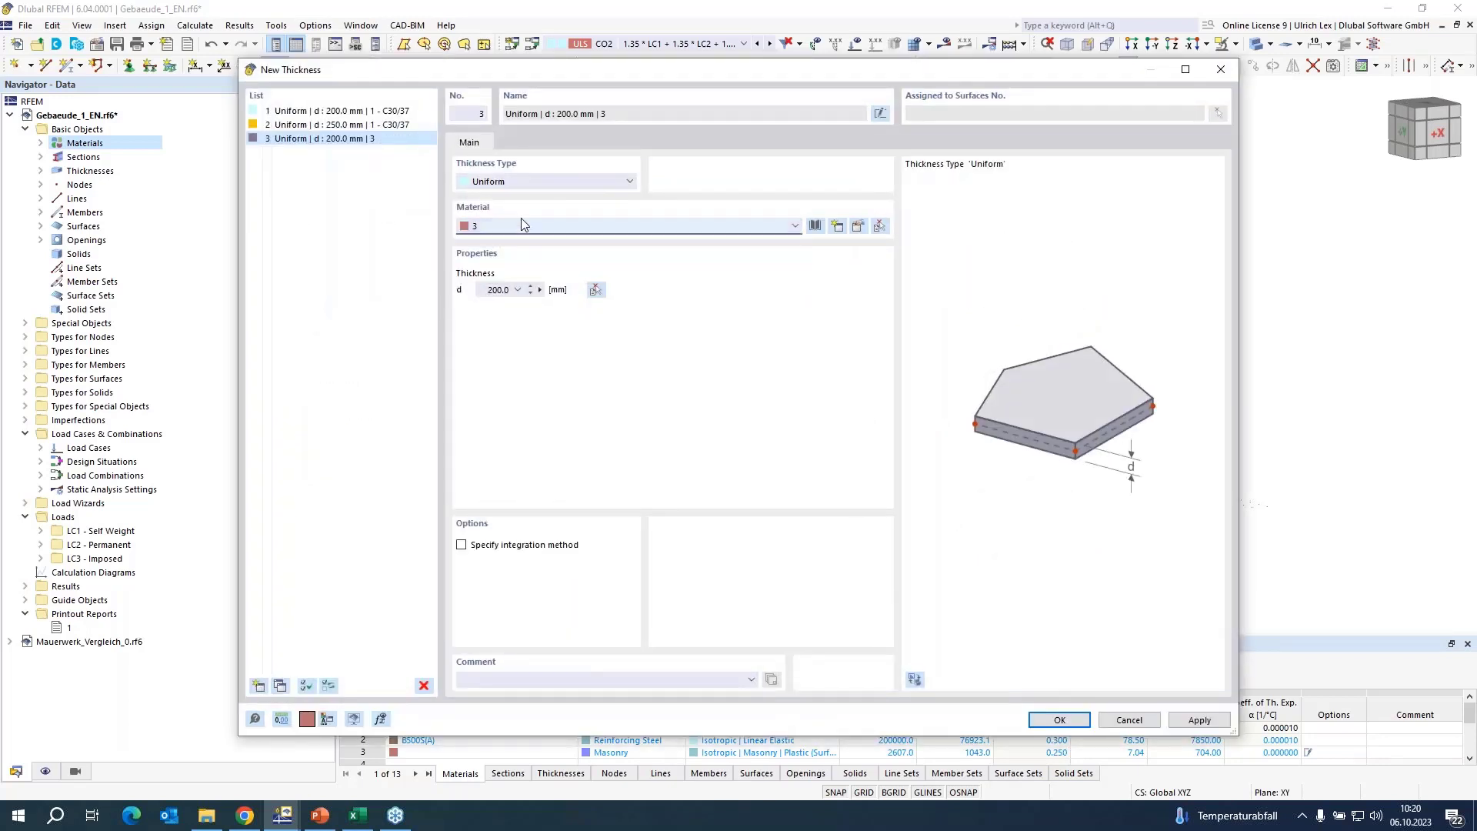
click(859, 227)
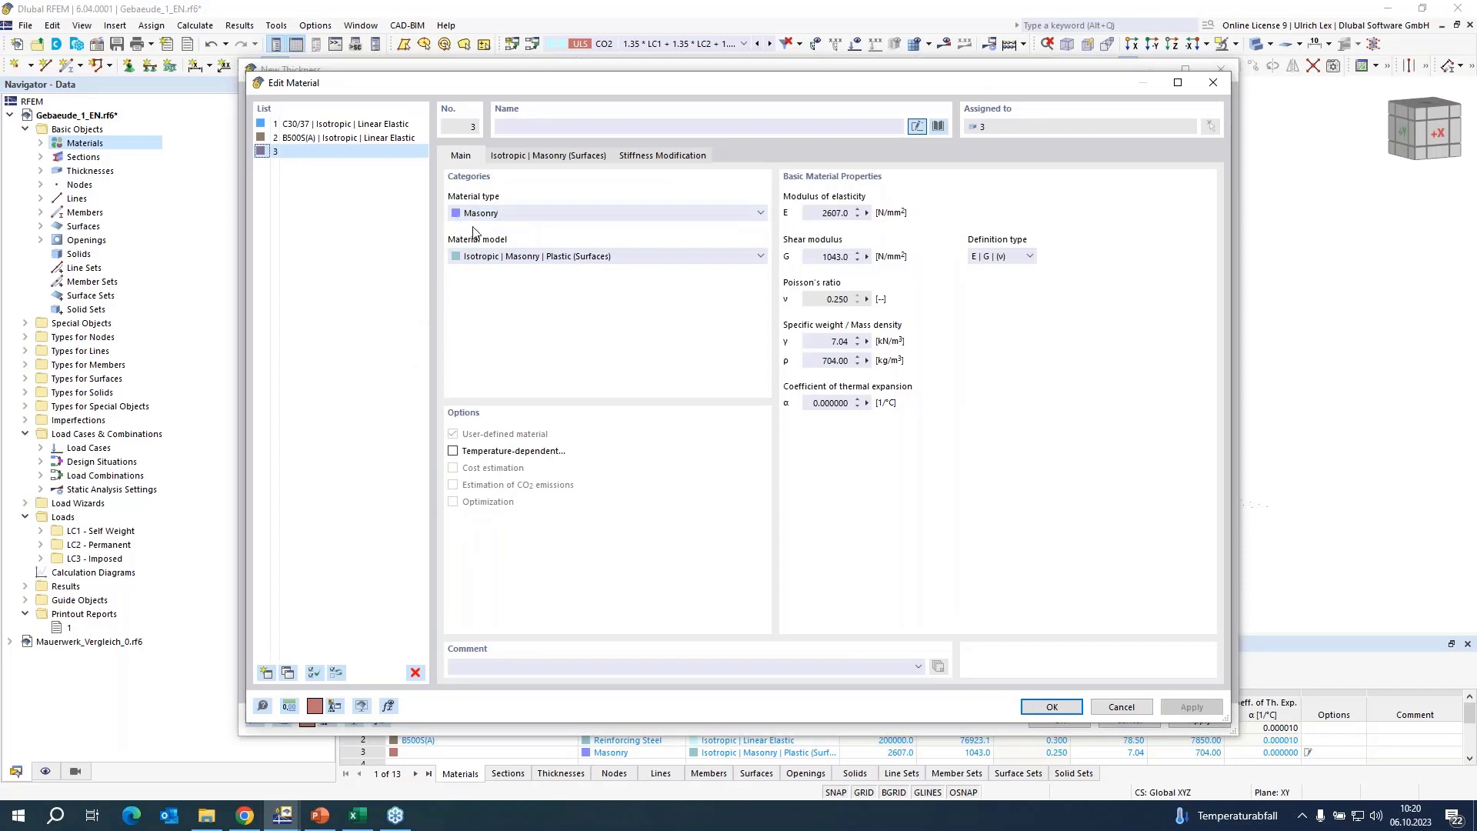
click(549, 157)
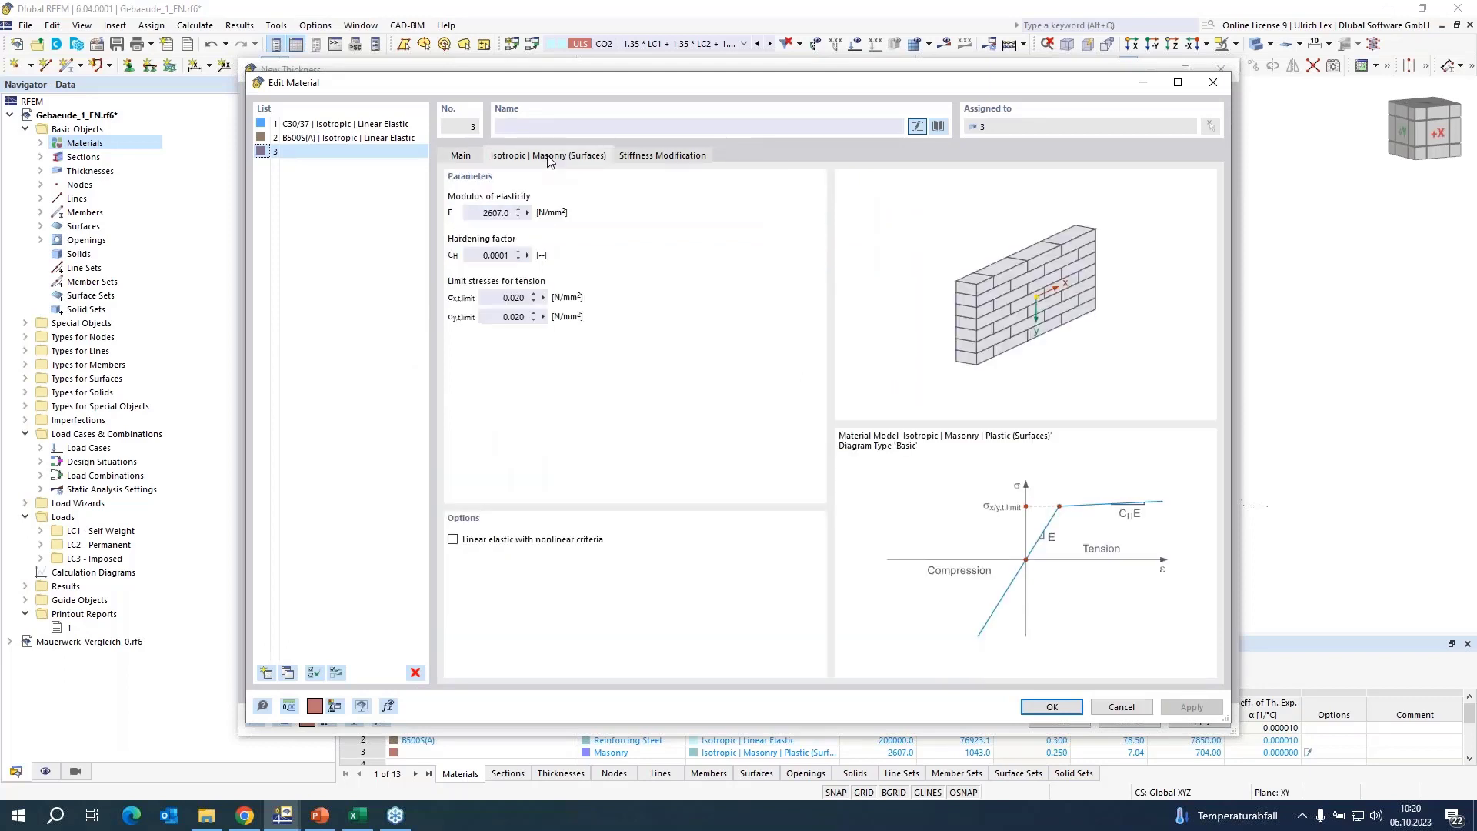
click(473, 160)
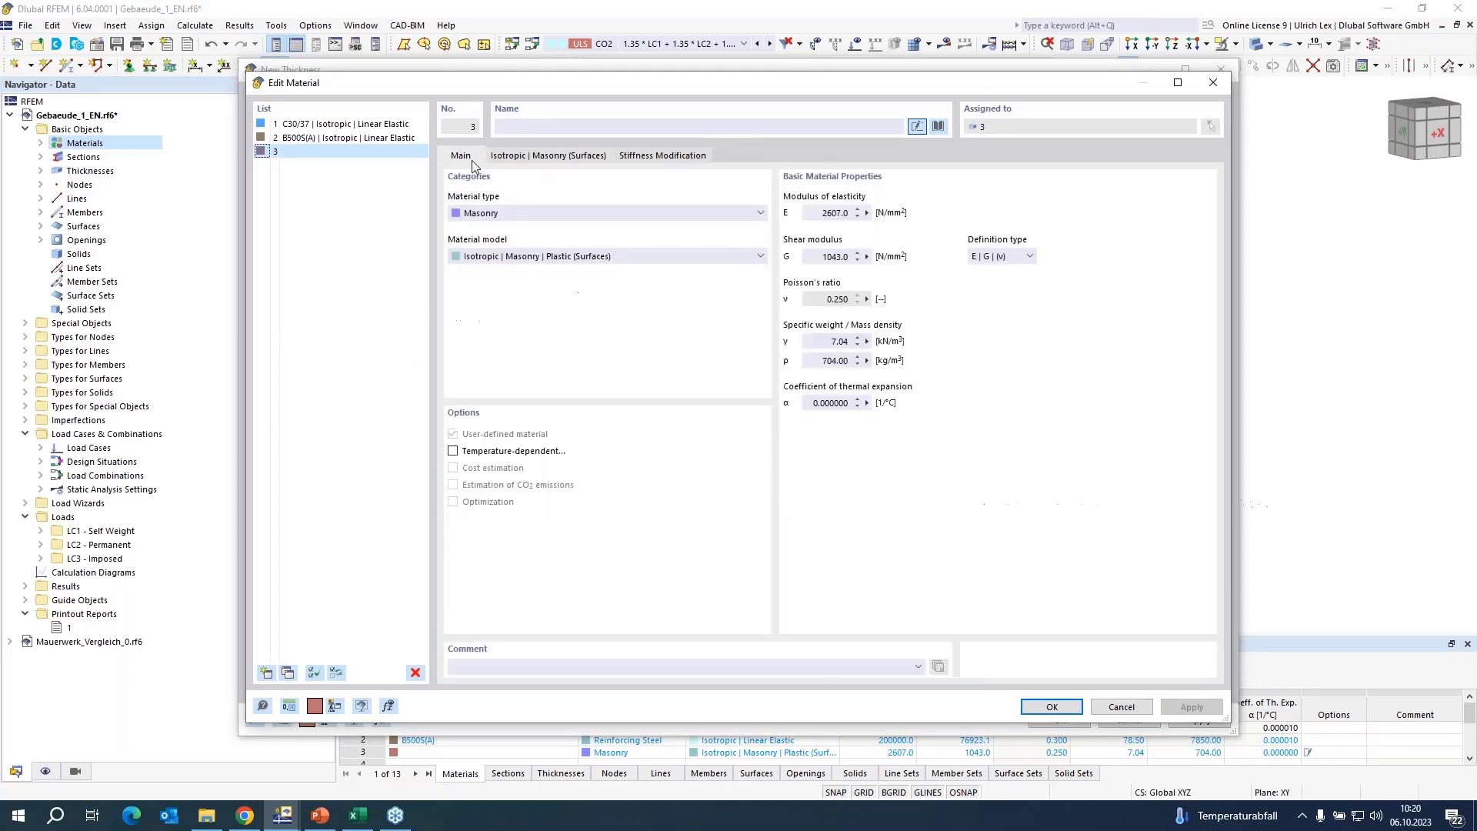
click(1052, 707)
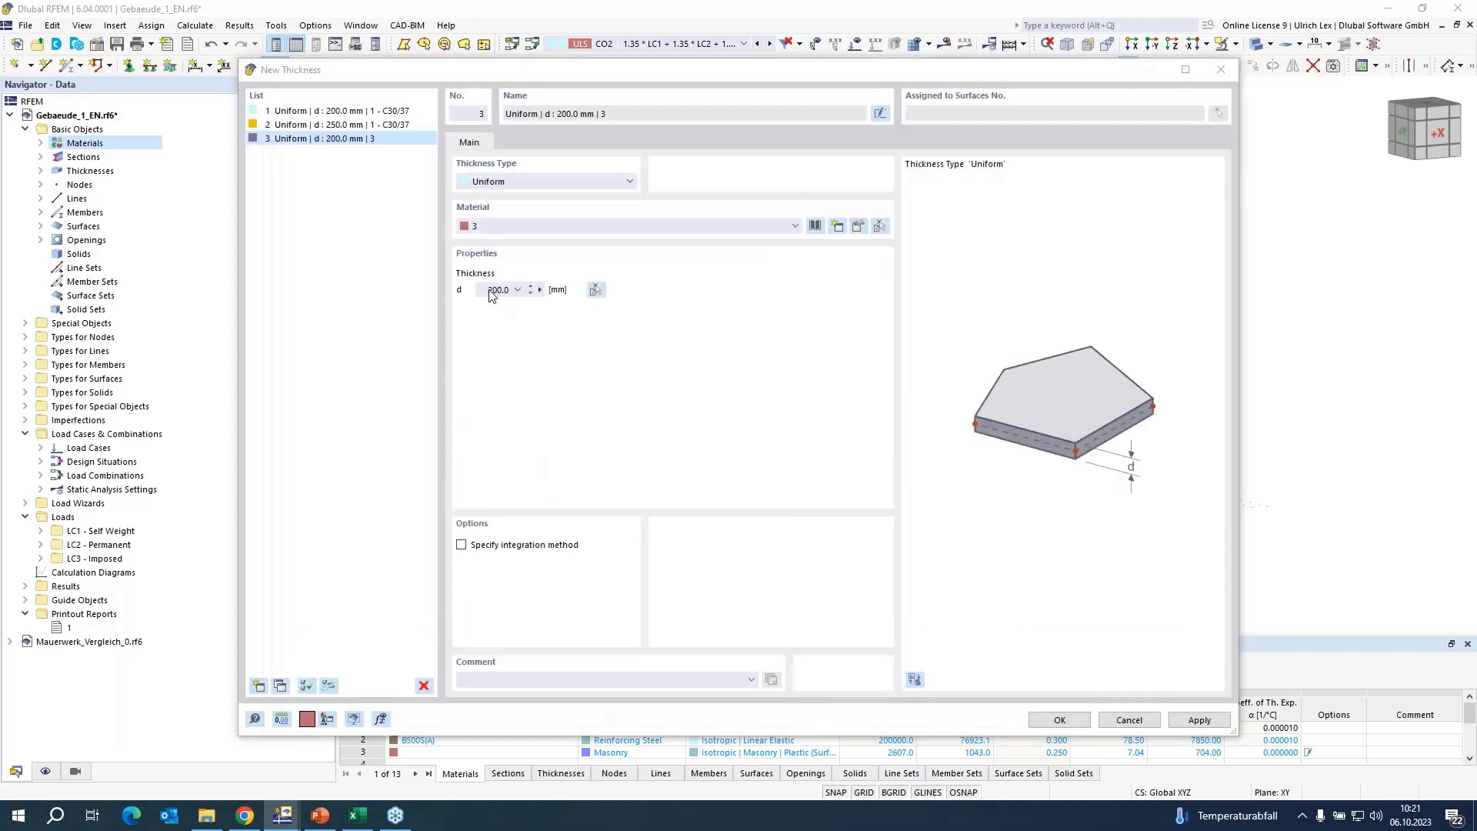
Set the uniform masonry thickness to 365 mm and accept it for the new rectangular surface.
drag(486, 289, 507, 290)
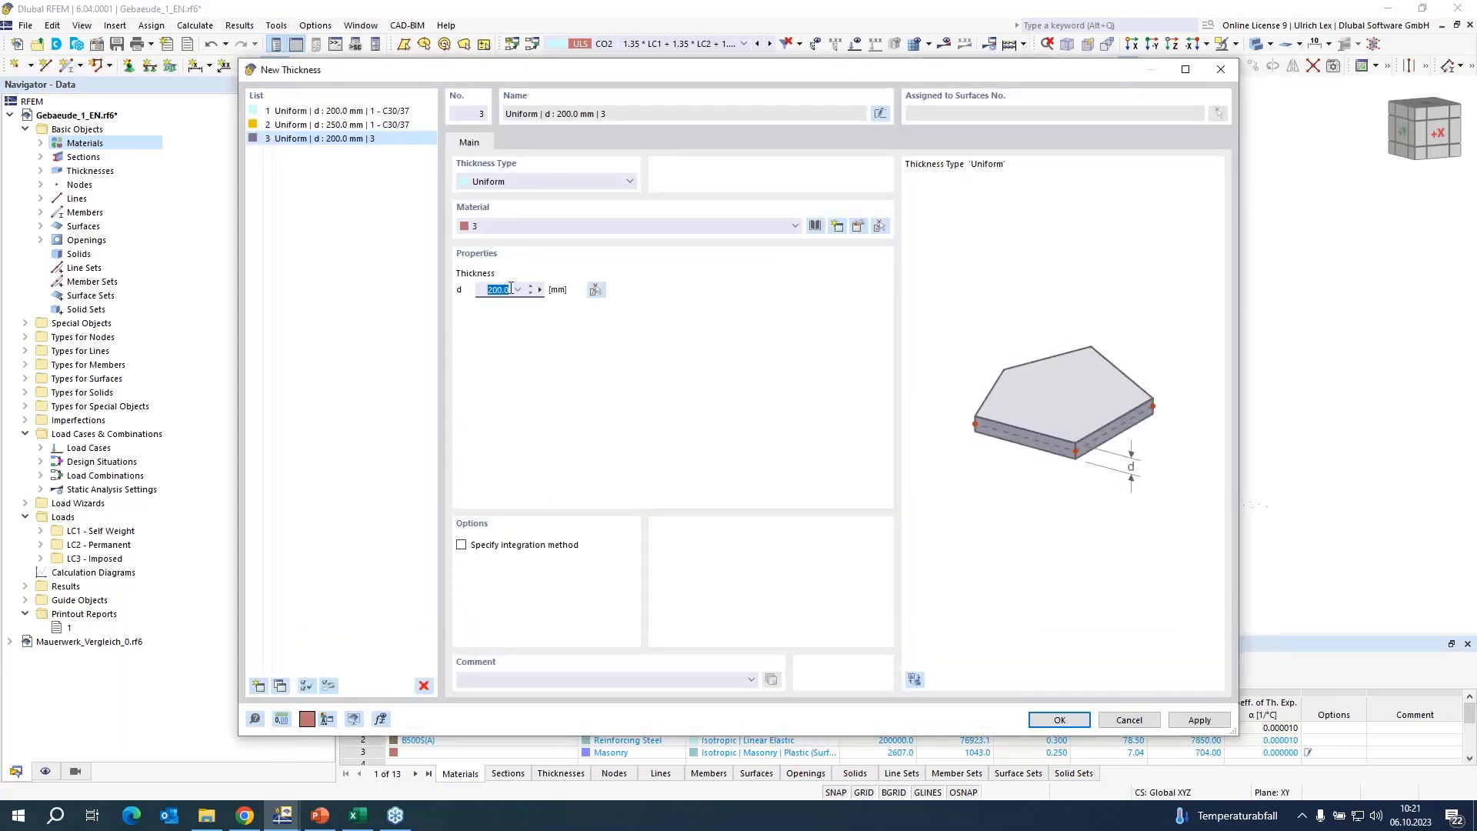
text(30)
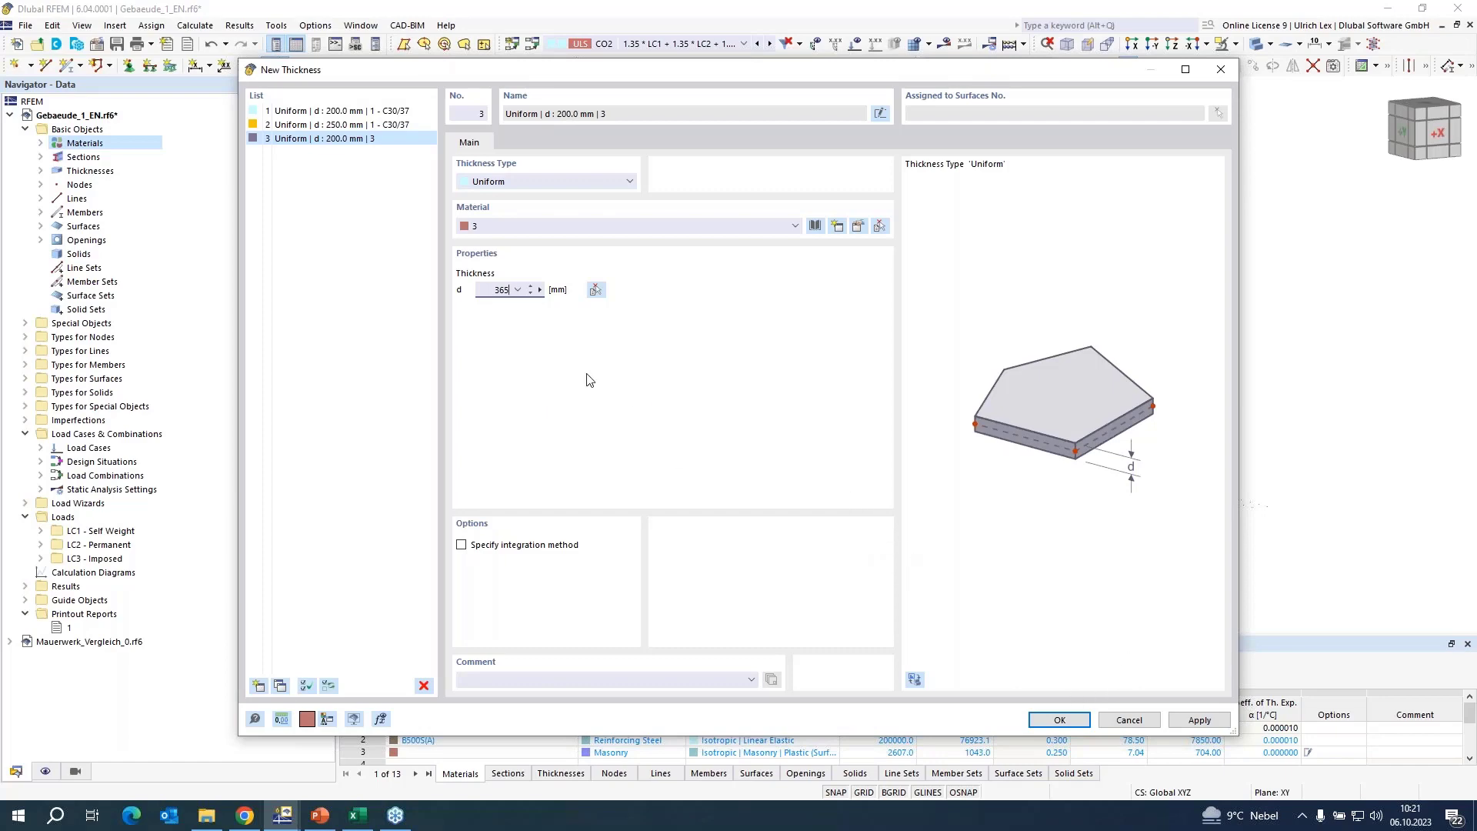
click(1043, 721)
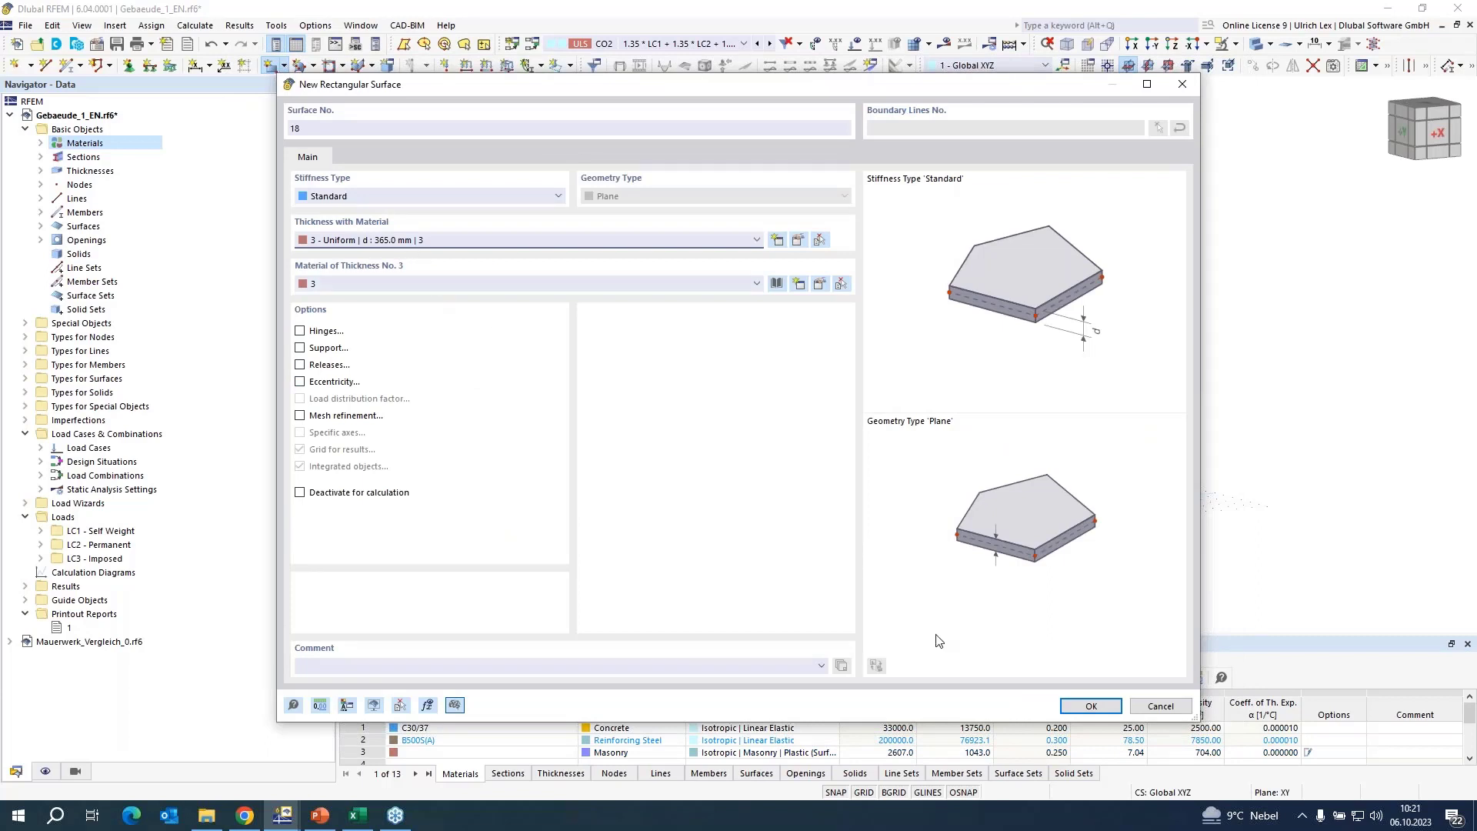
click(1091, 706)
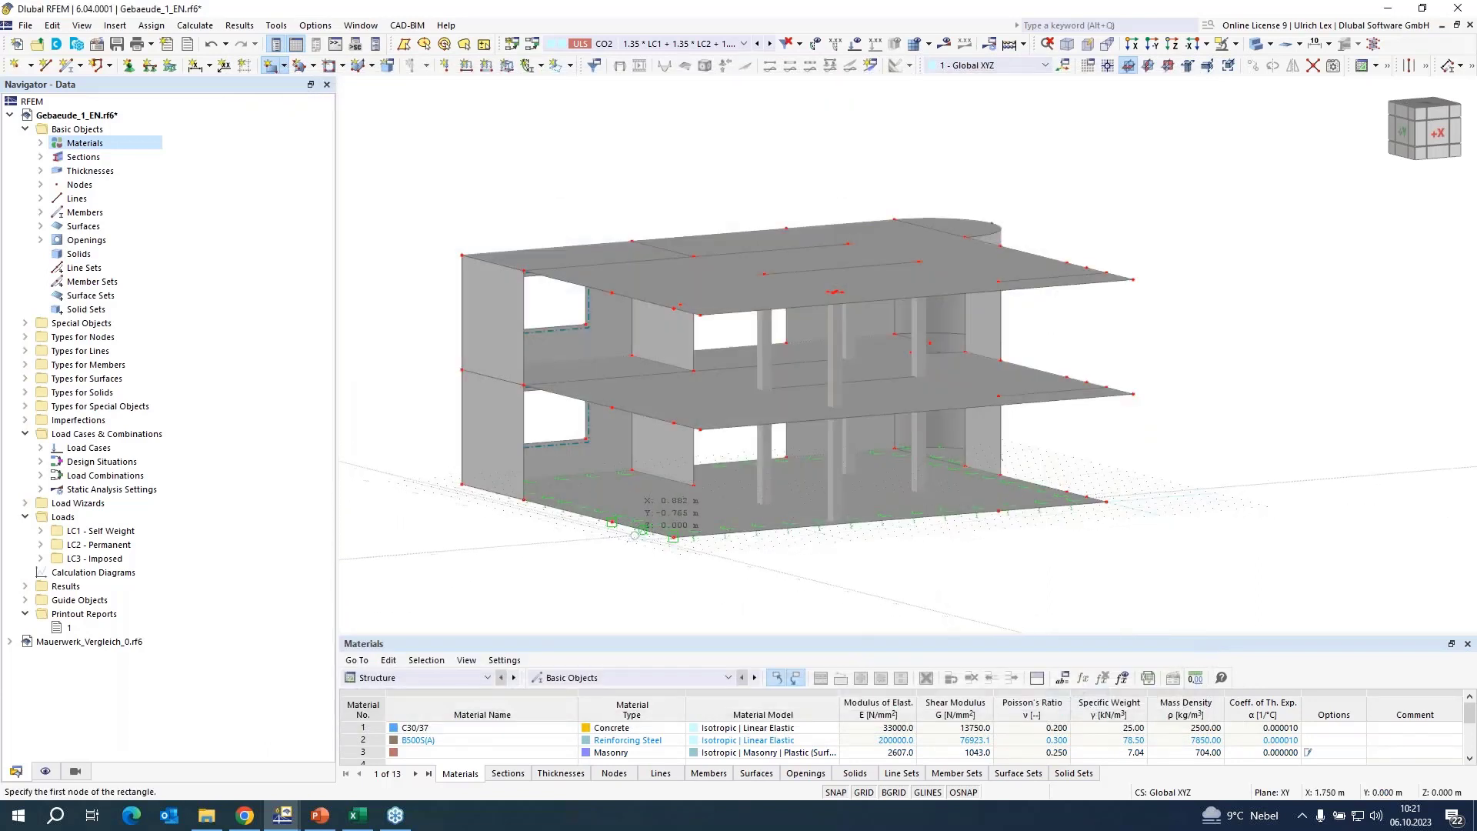
Draw two stacked rectangular masonry walls, one per storey, between the floor slabs beside the building's front corner.
scroll(620, 528, up, 3)
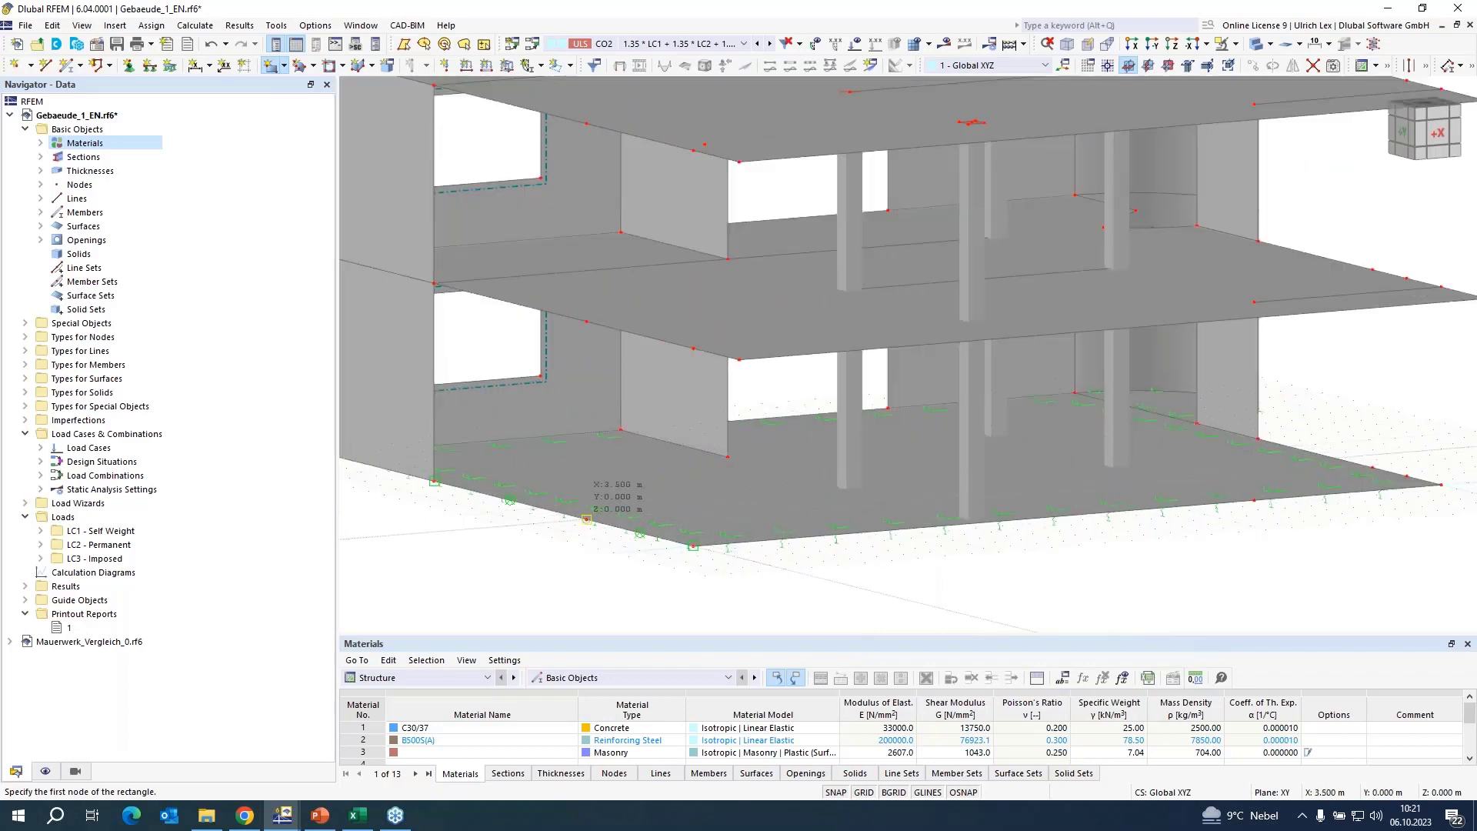
click(587, 520)
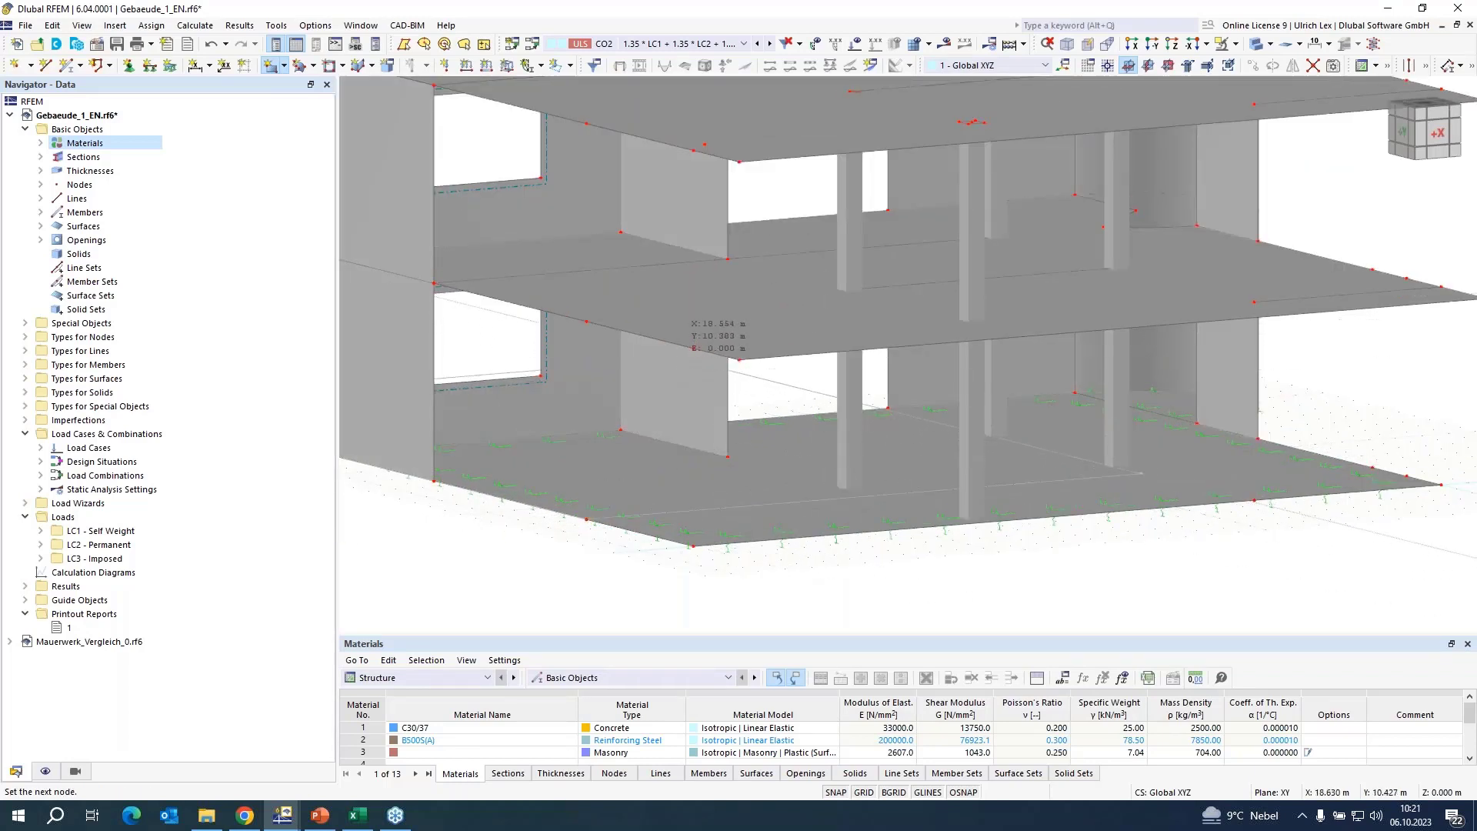
click(693, 348)
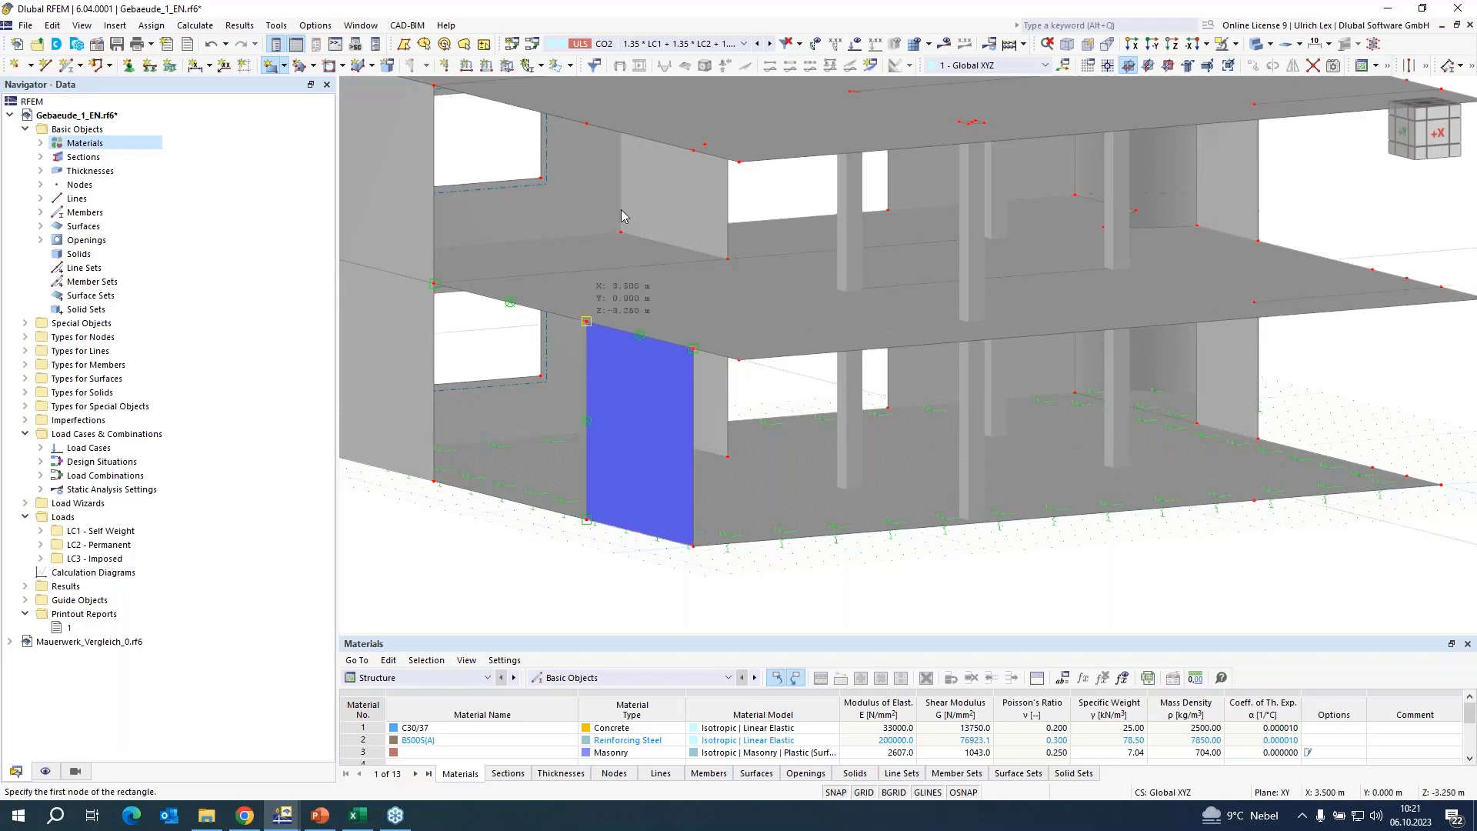
click(586, 321)
click(660, 165)
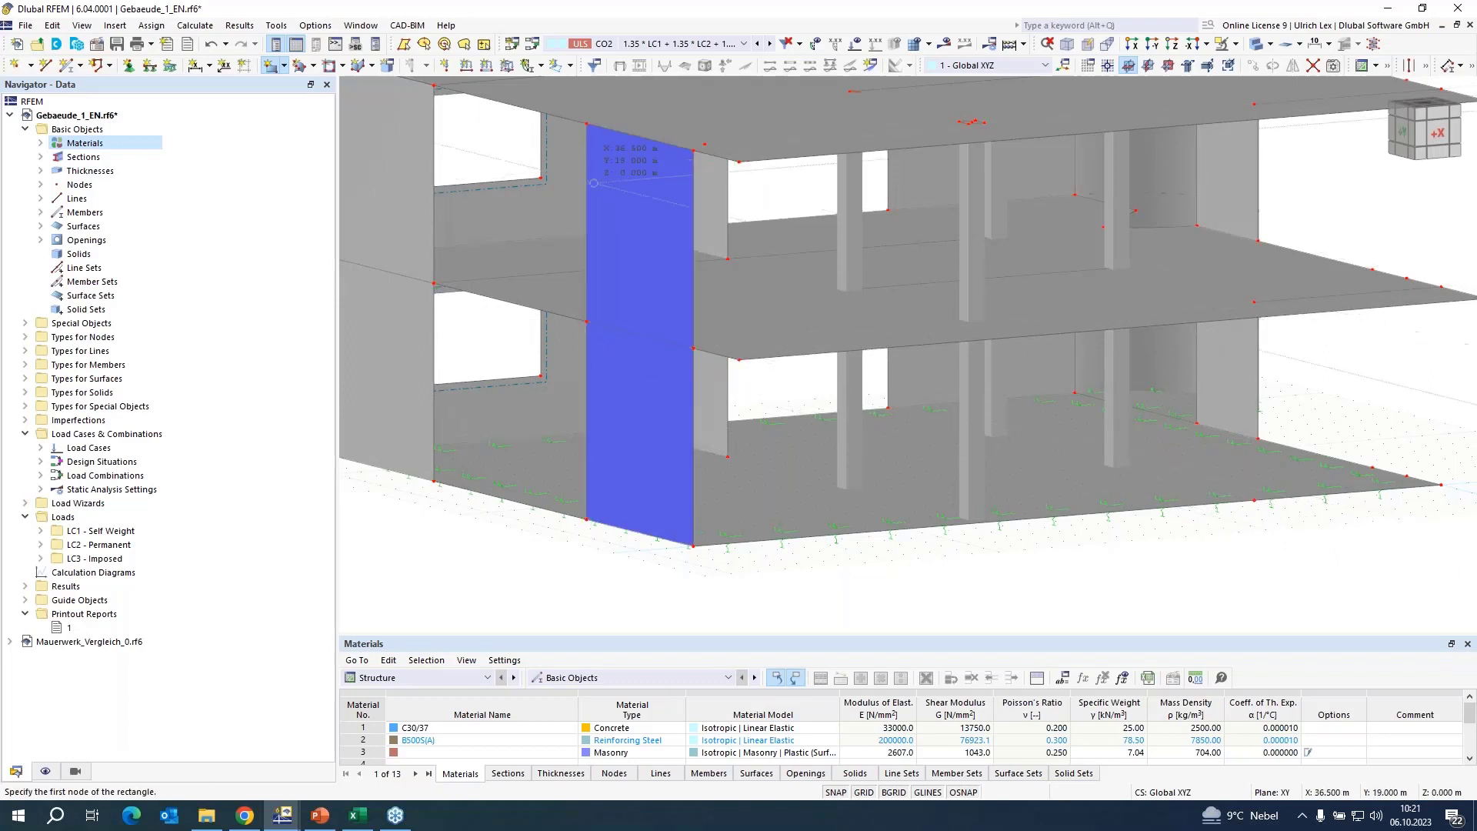
Draw two stacked rectangular masonry walls, one per storey, at the opposite end of the open facade with the columns.
scroll(1268, 520, down, 2)
scroll(1268, 520, up, 3)
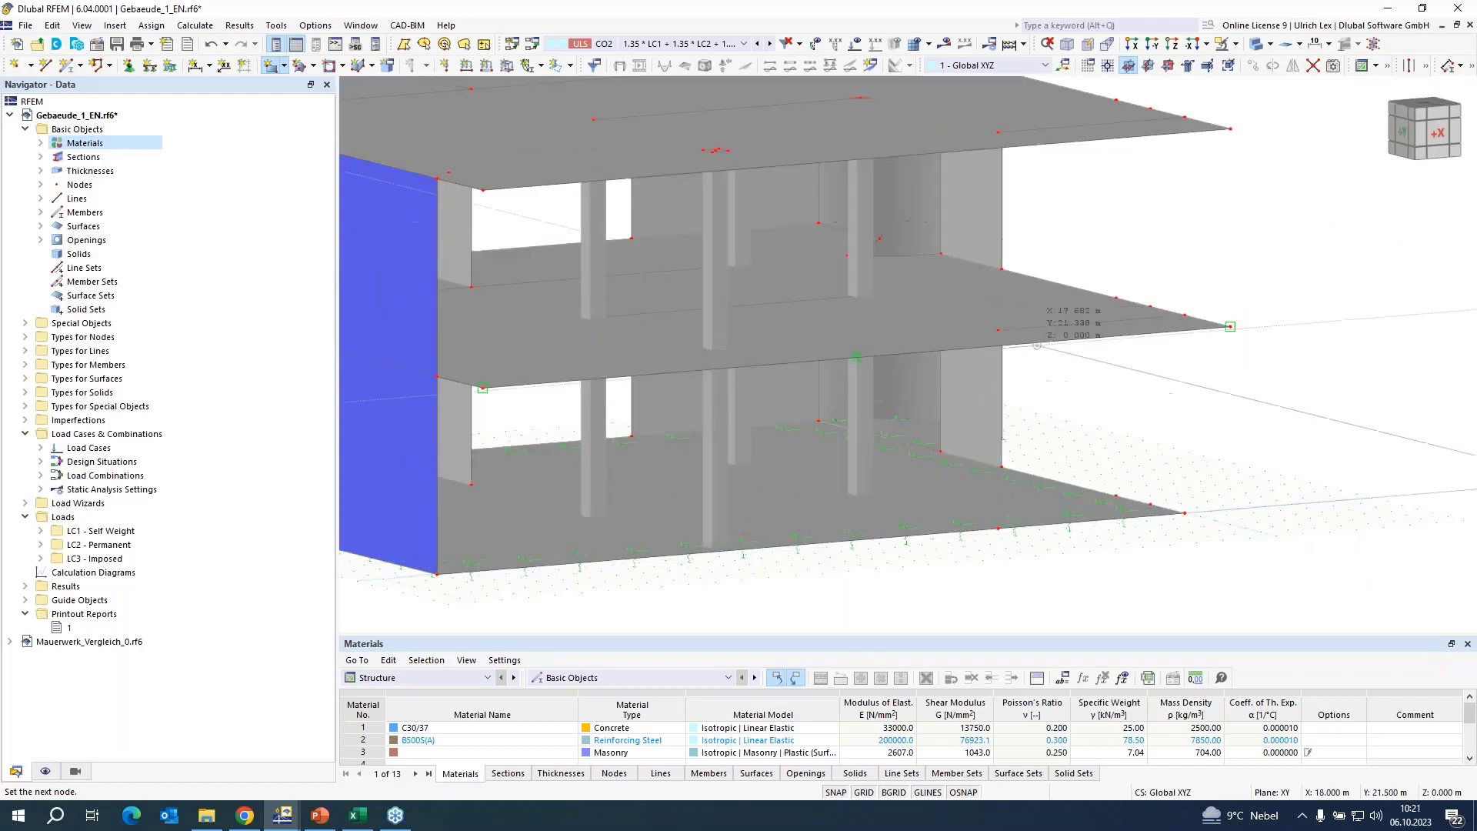
click(998, 330)
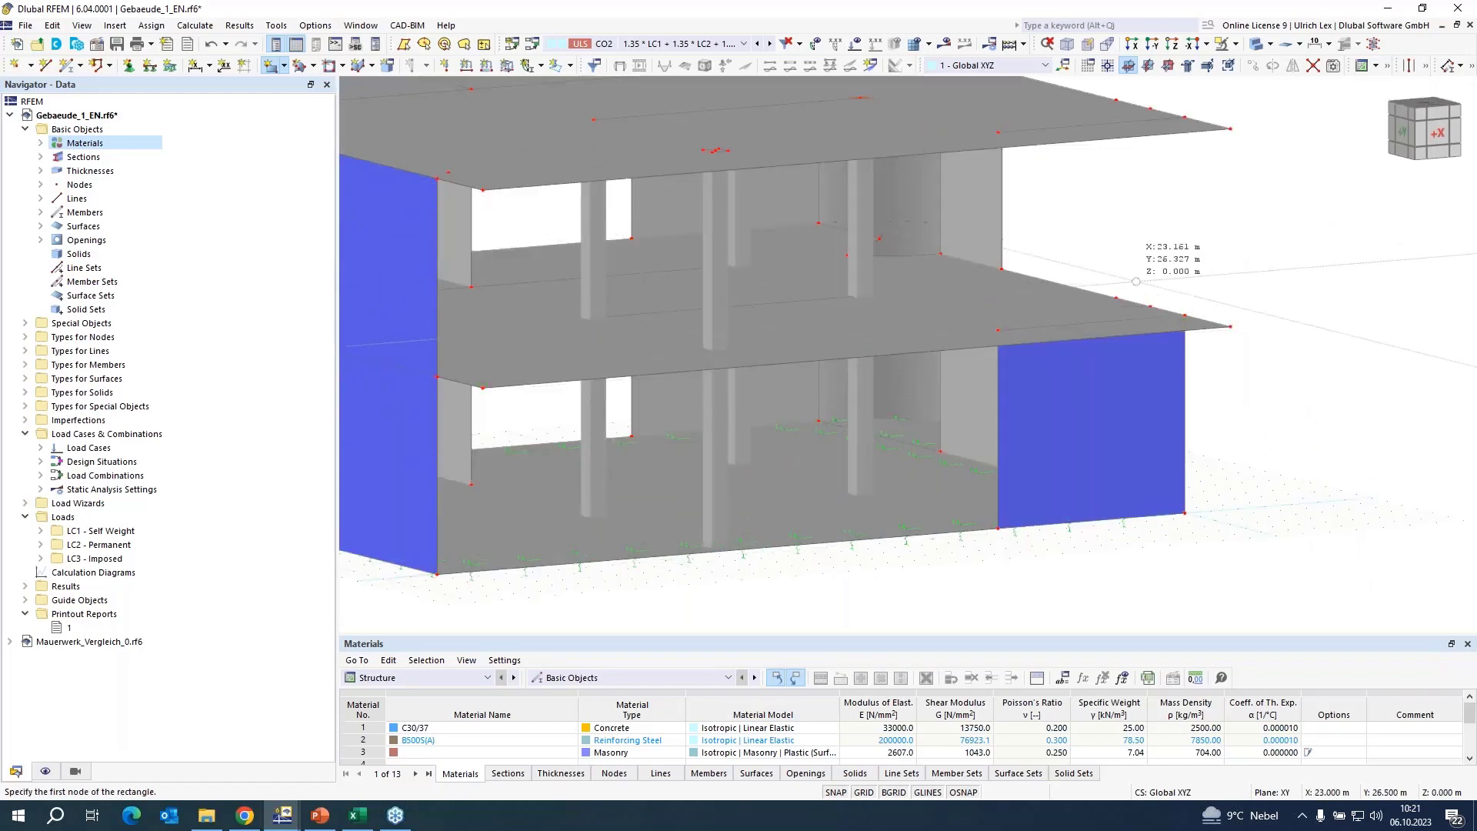
click(1184, 314)
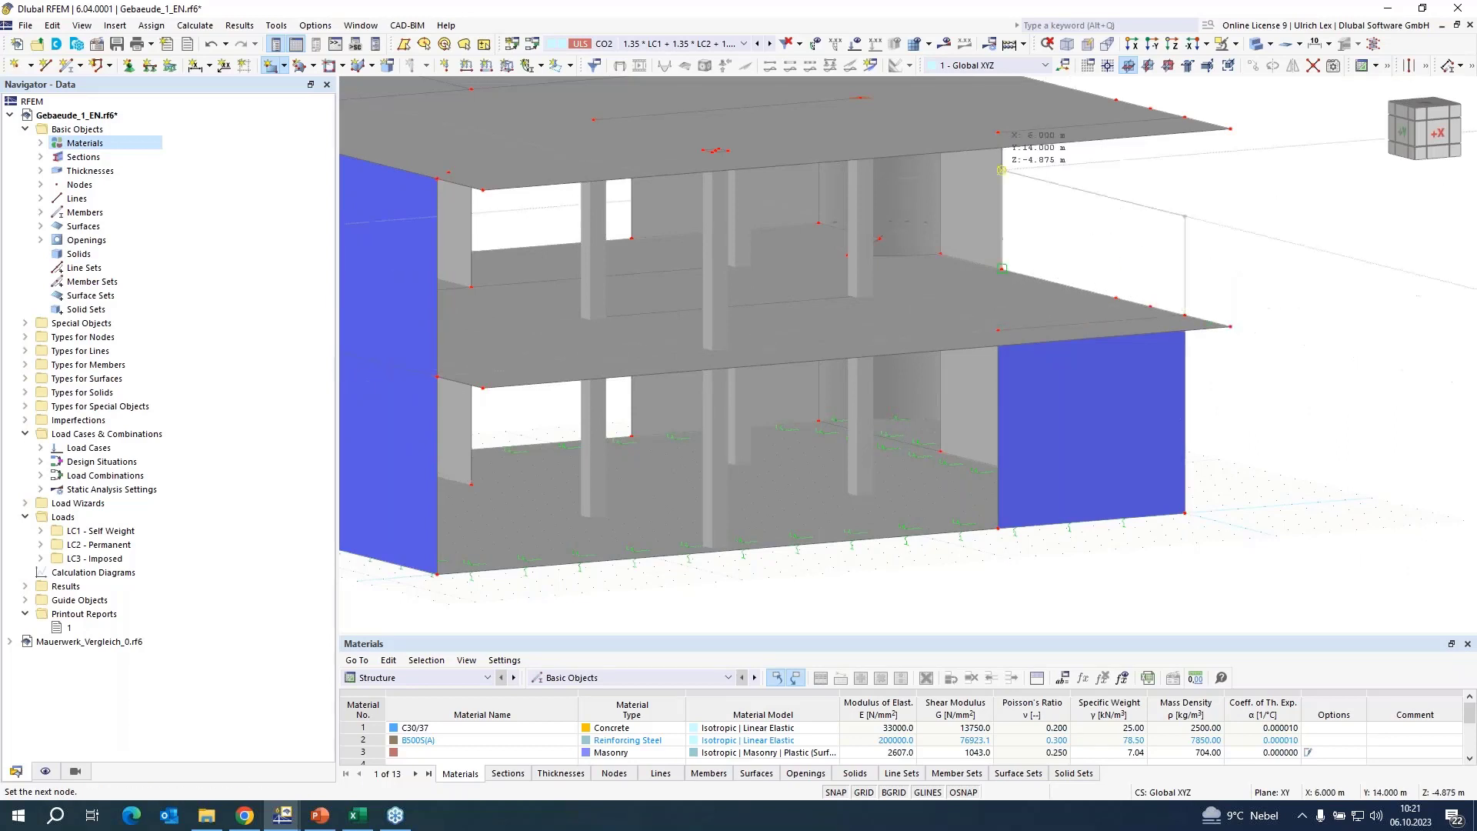
click(998, 132)
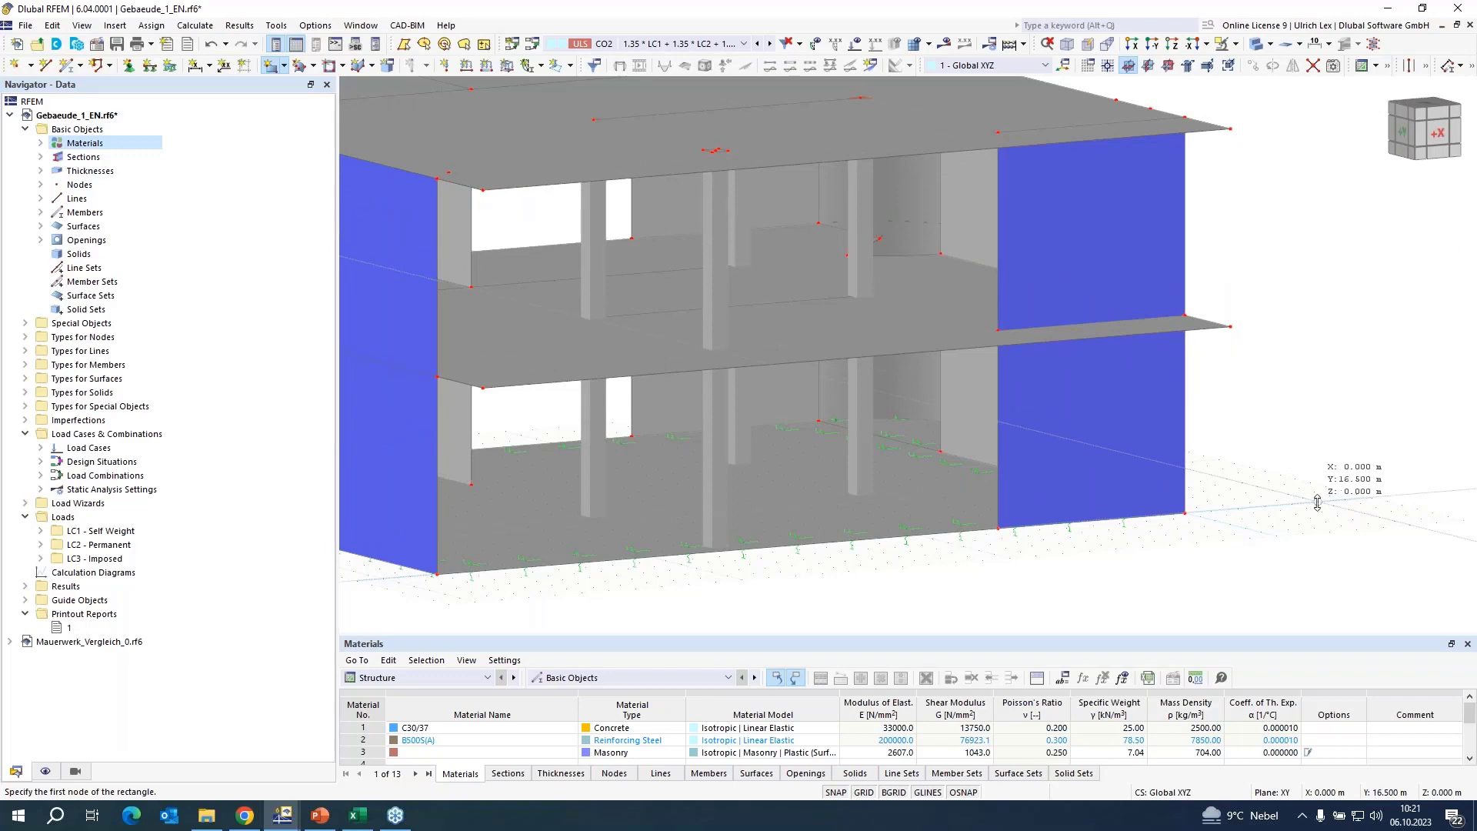
Draw two more stacked rectangular masonry walls, one per storey, around that corner on the adjoining side facade, and finish drawing.
ctrl+middle_drag(1317, 503, 927, 537)
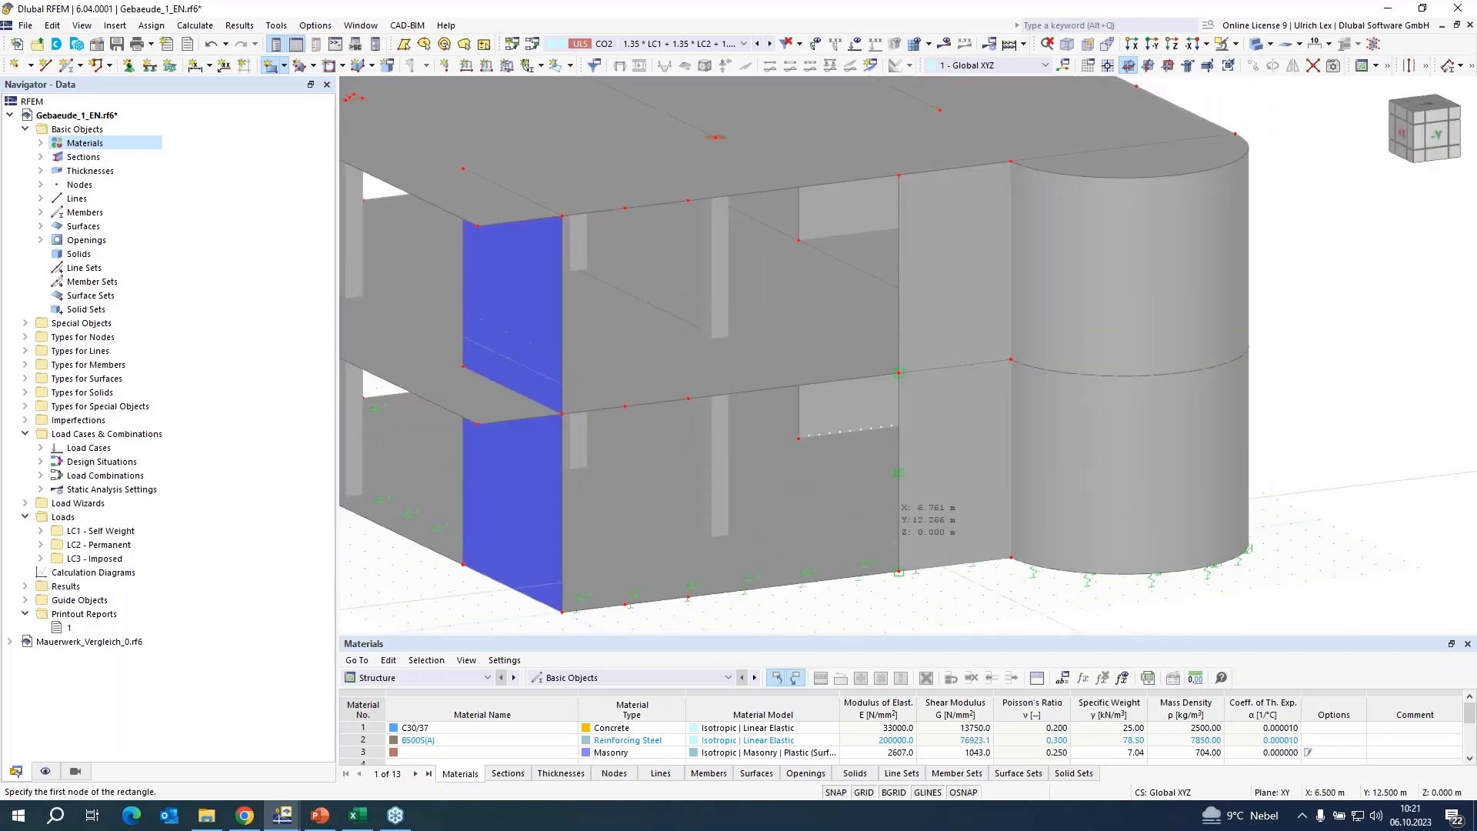
click(678, 595)
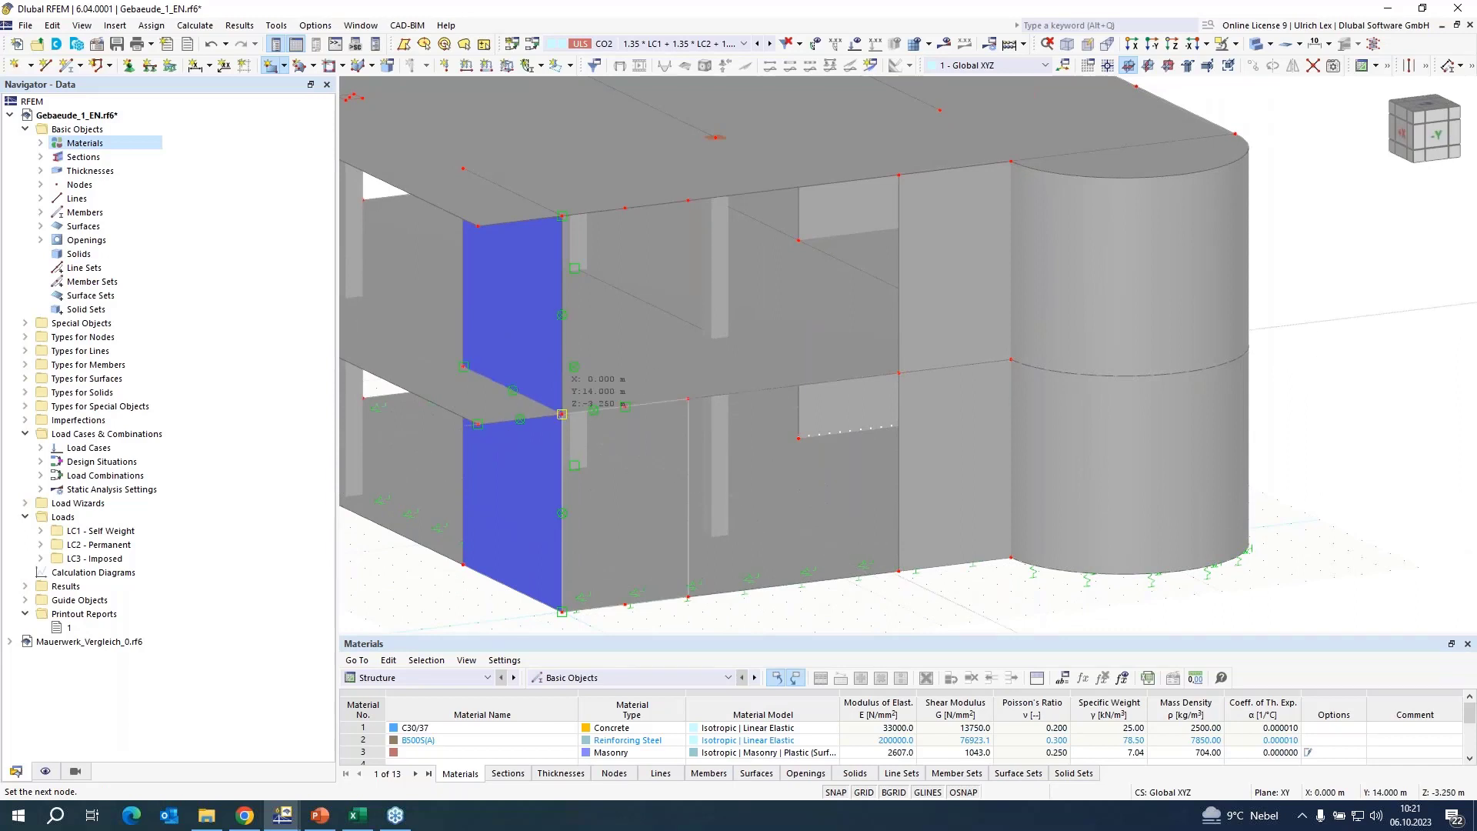
click(562, 414)
click(688, 398)
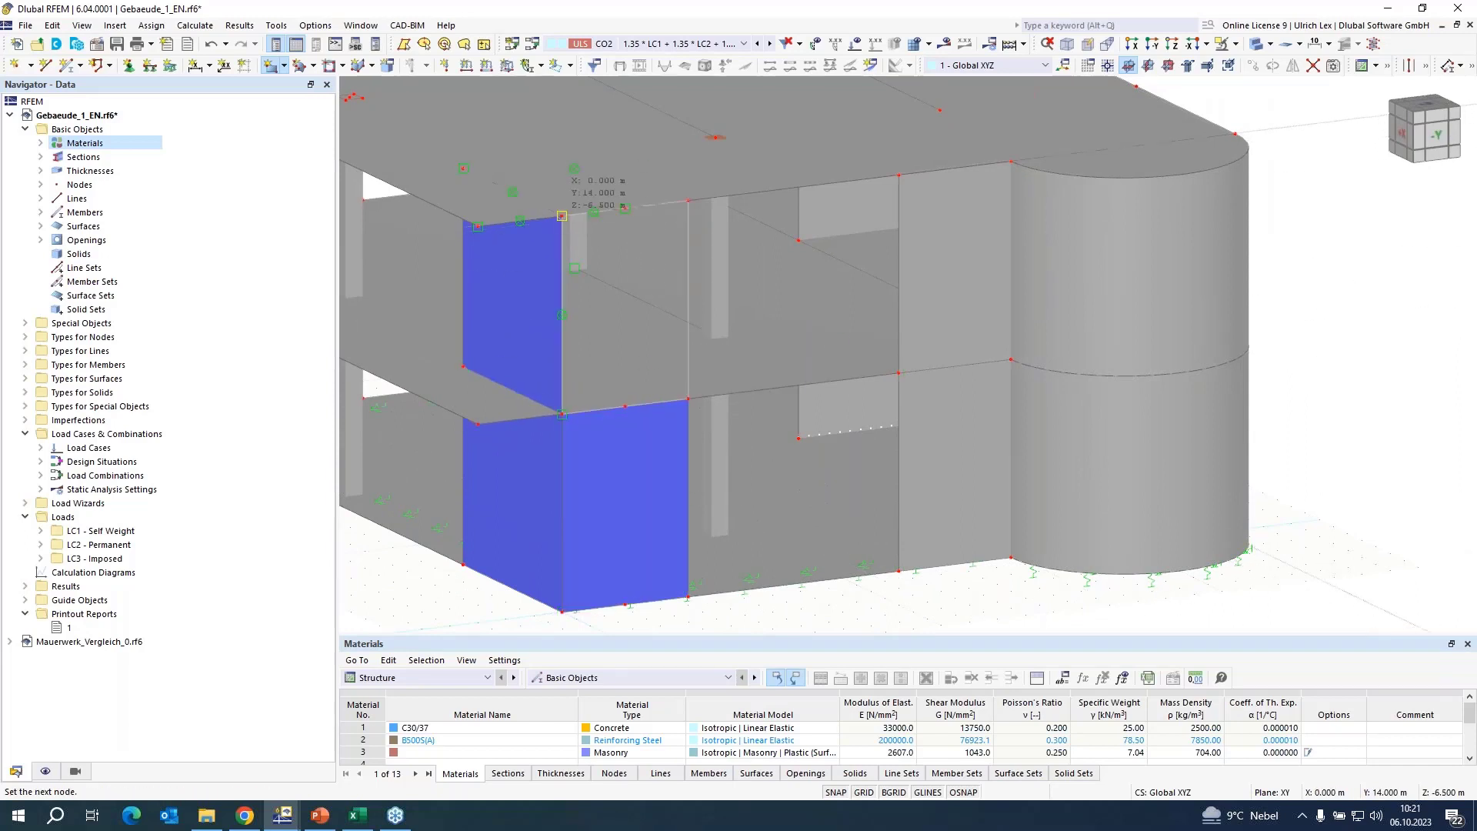
click(561, 215)
scroll(892, 297, down, 5)
key(Escape)
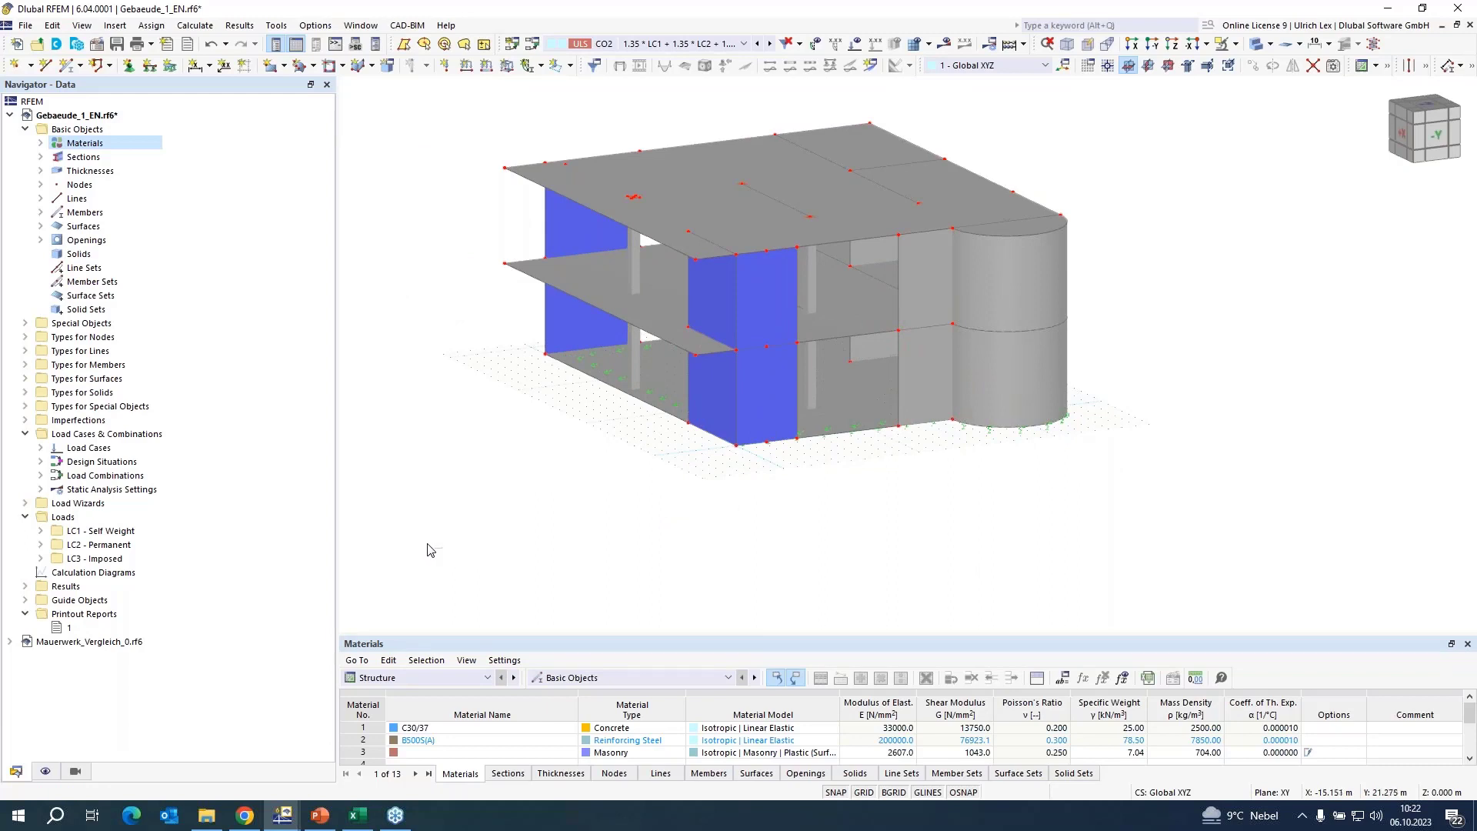
Go through load cases LC1 Self Weight, LC2 Permanent and LC3 Imposed, and display the imposed loads on the model.
ctrl+middle_drag(433, 549, 852, 557)
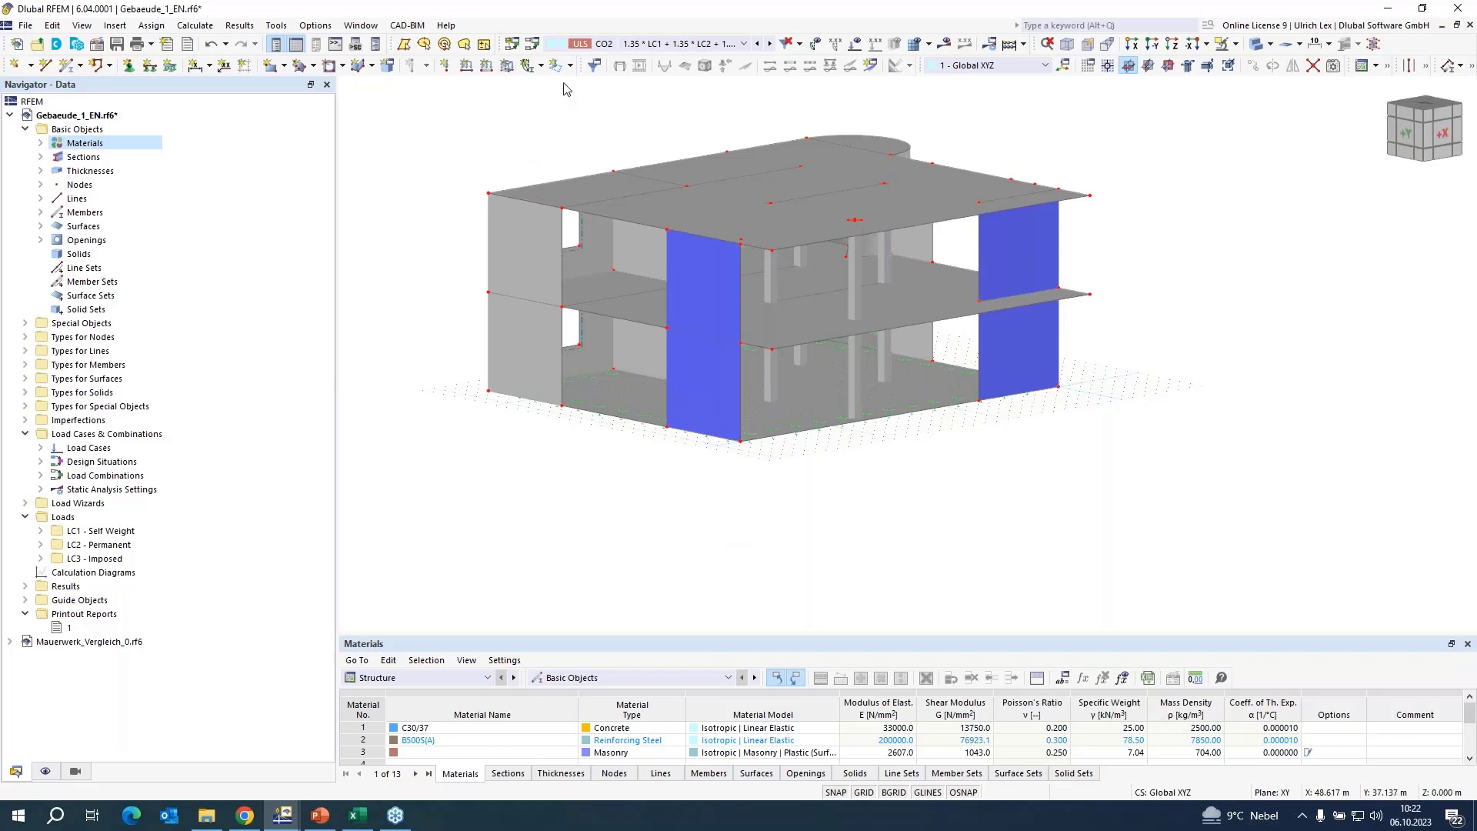
click(654, 46)
scroll(677, 62, up, 3)
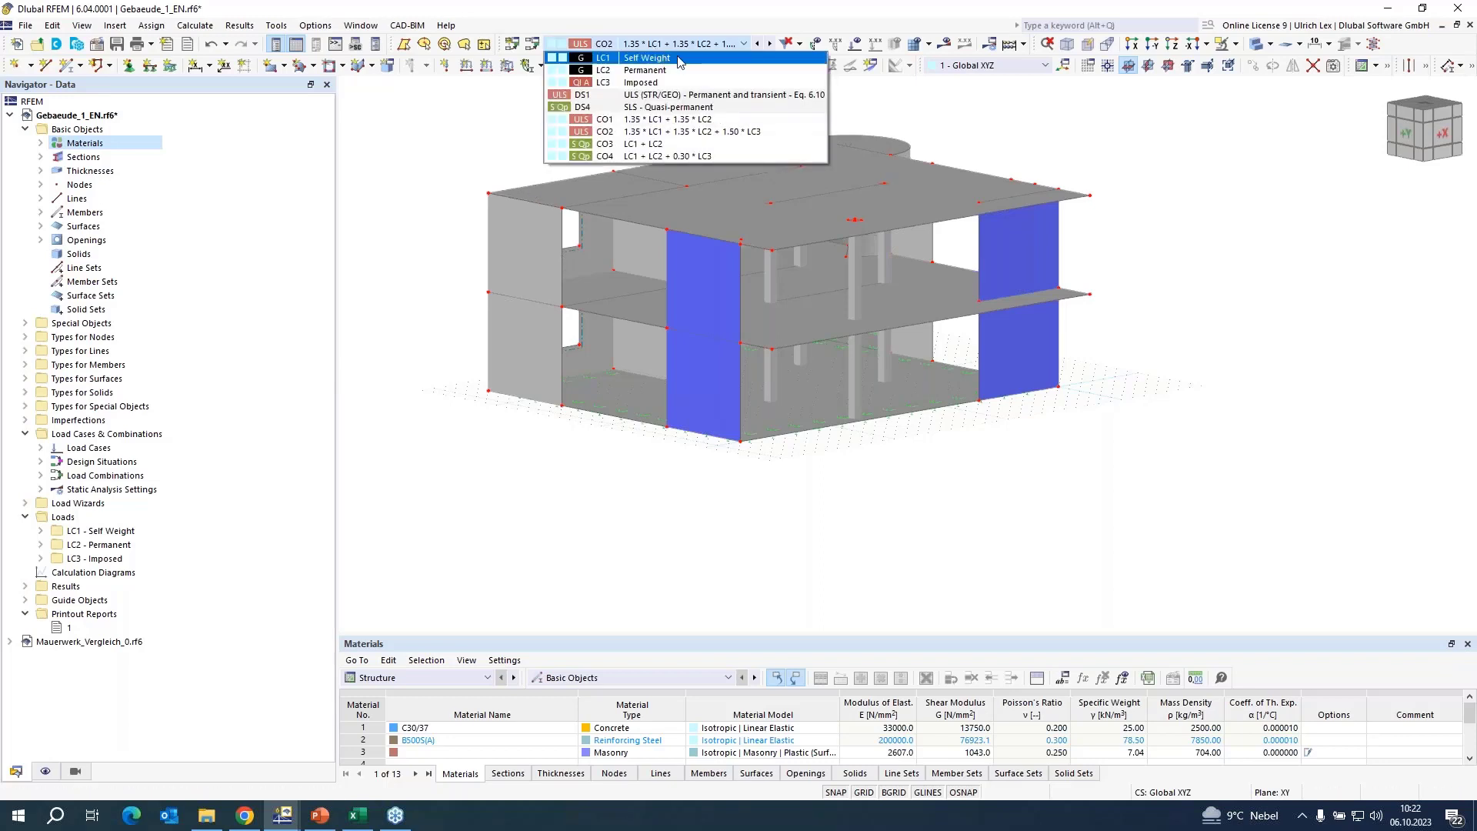
click(677, 55)
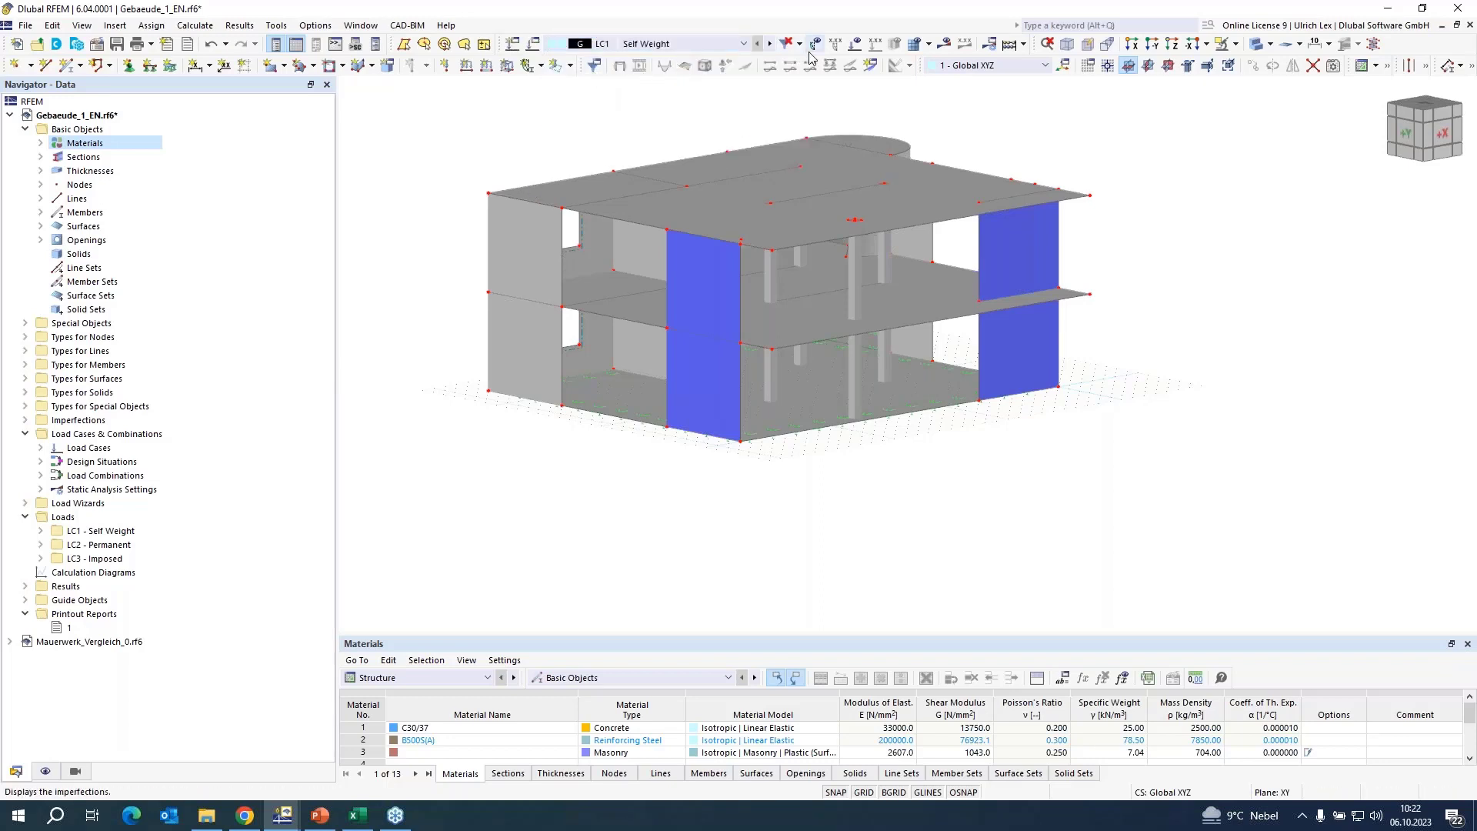
click(768, 44)
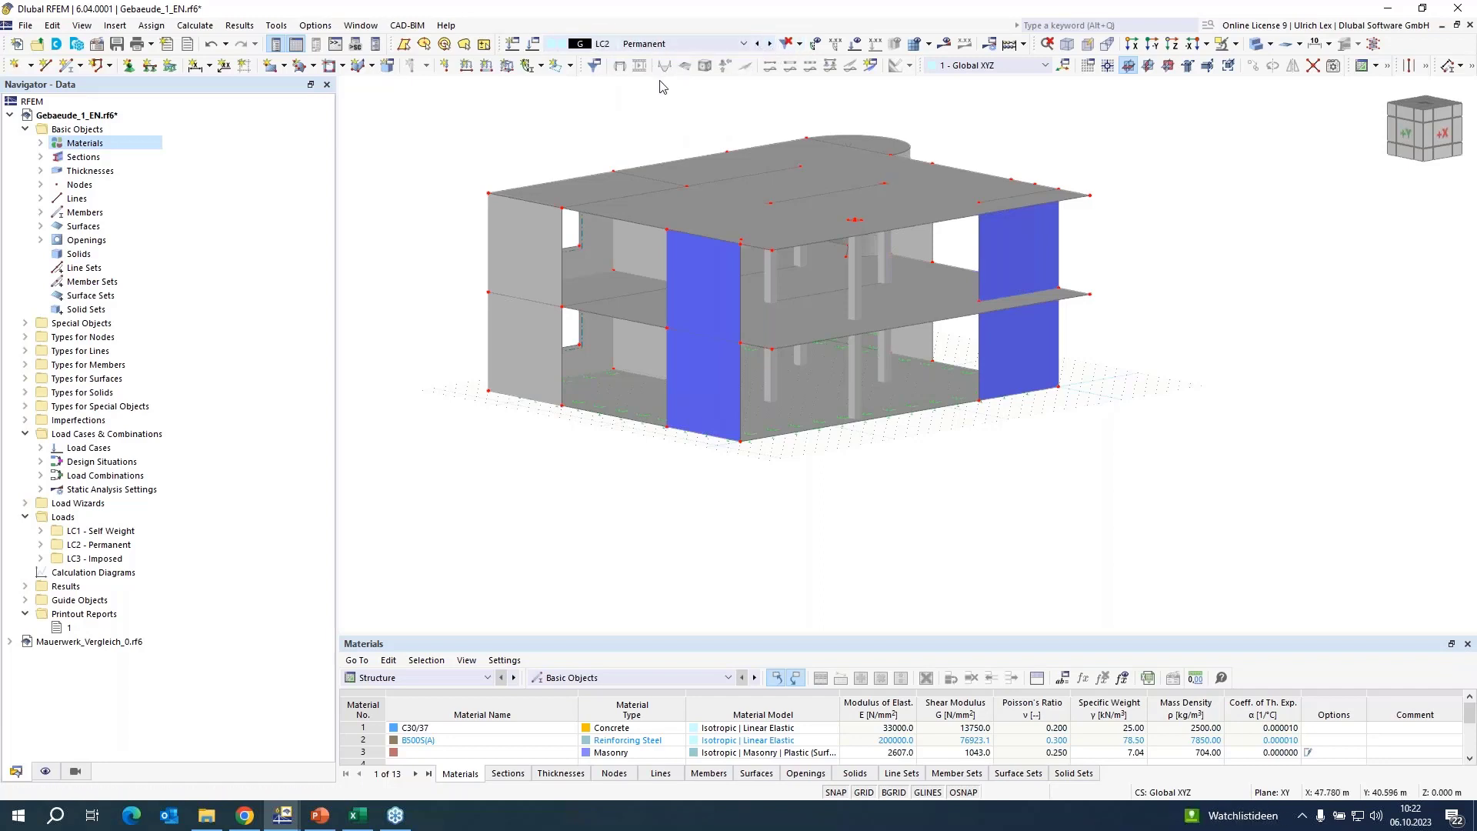
click(769, 44)
click(854, 44)
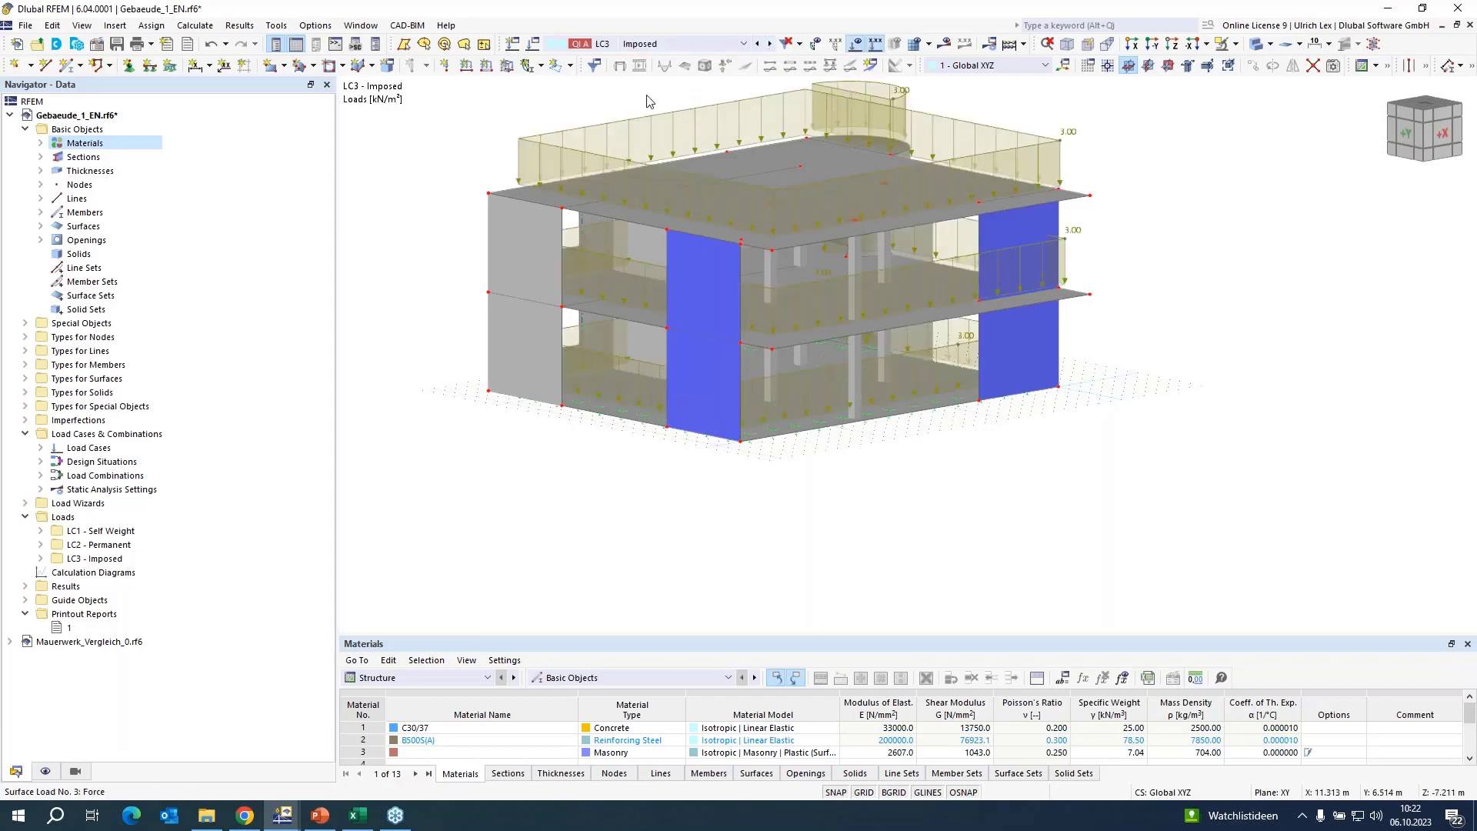
Switch to load combination CO2, inspect its loads on the building, and hide the load display.
click(695, 44)
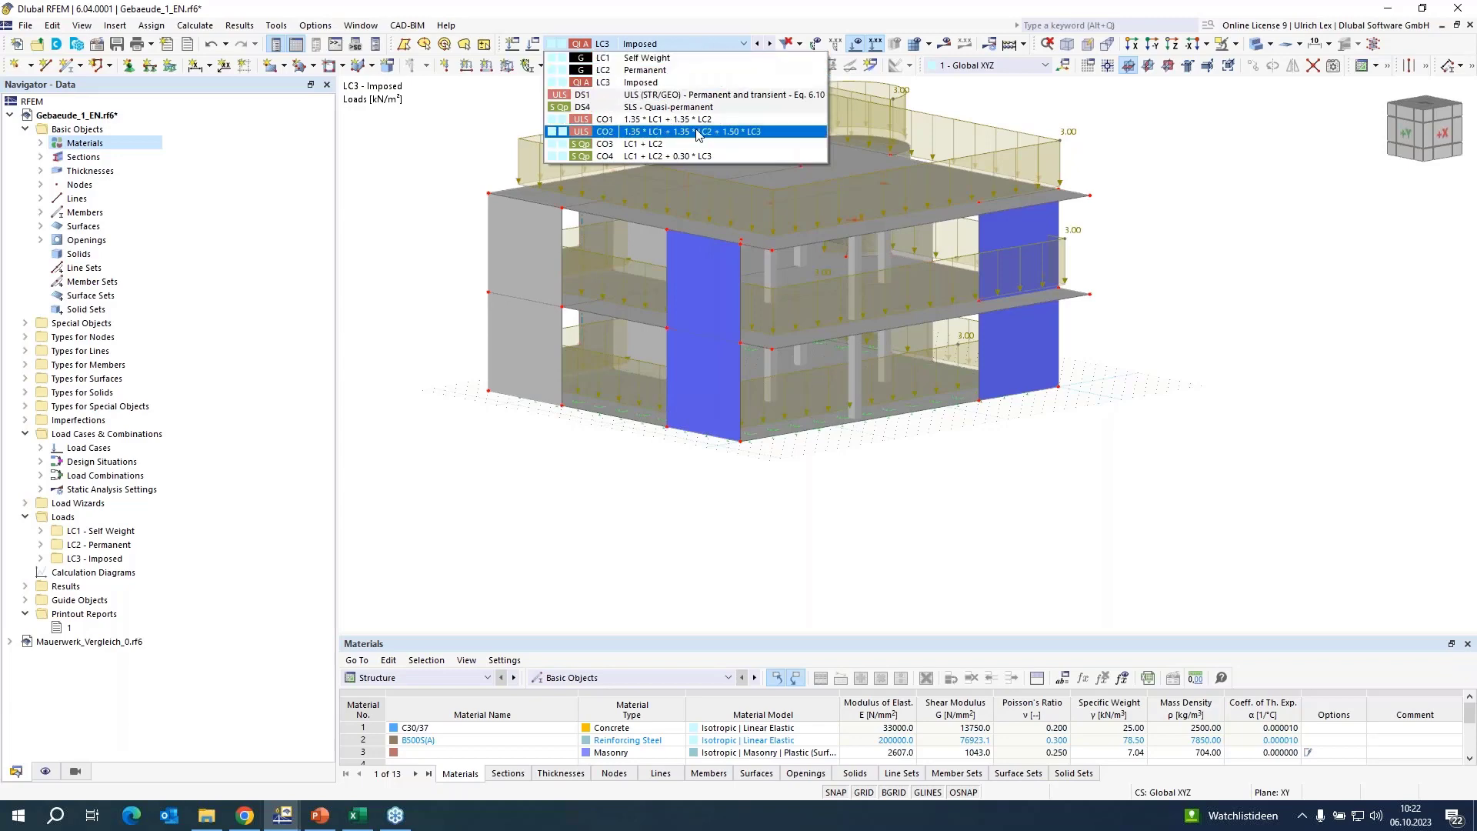
click(699, 132)
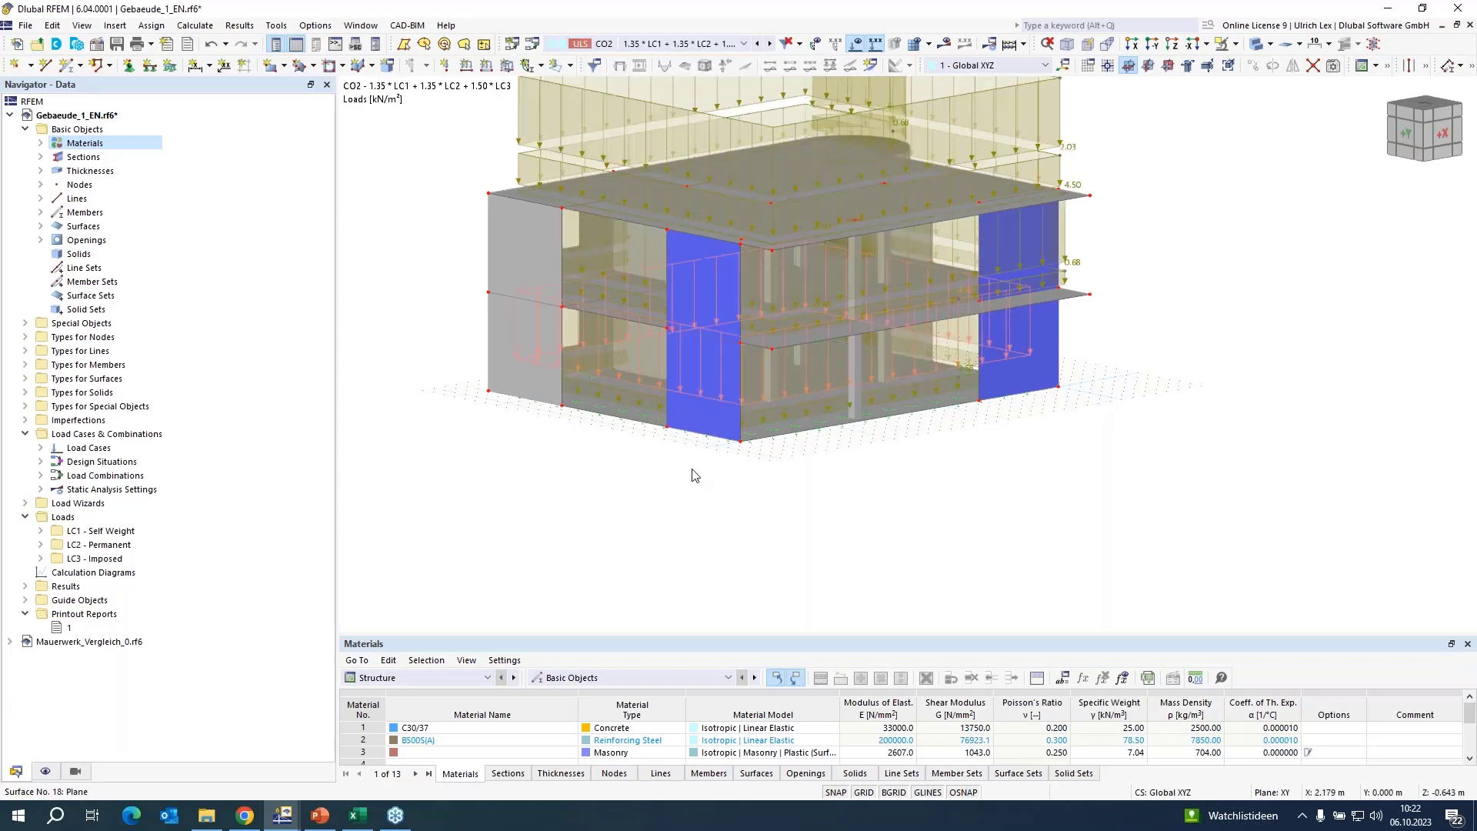
scroll(706, 605, down, 2)
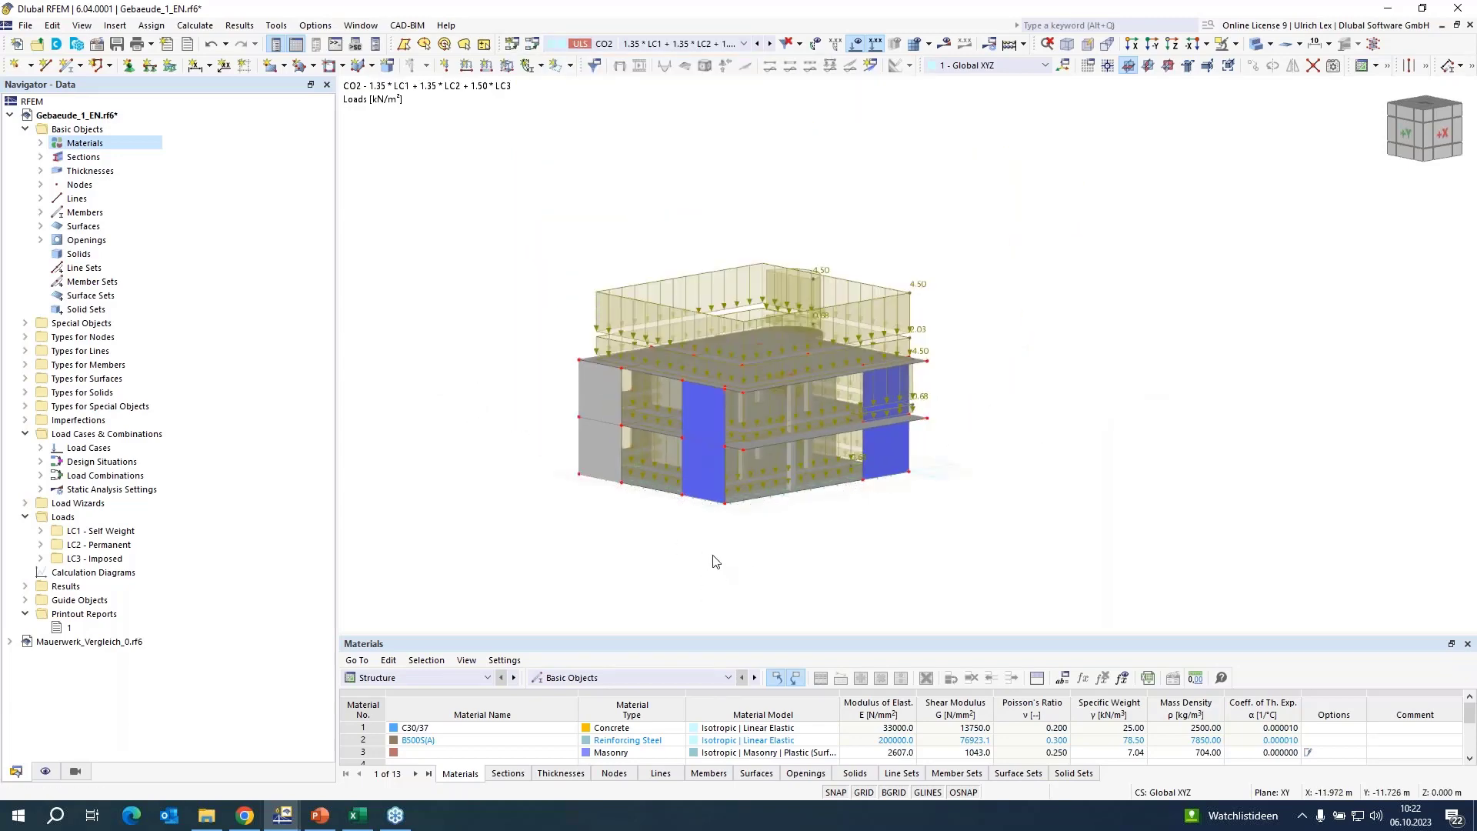
scroll(709, 564, up, 1)
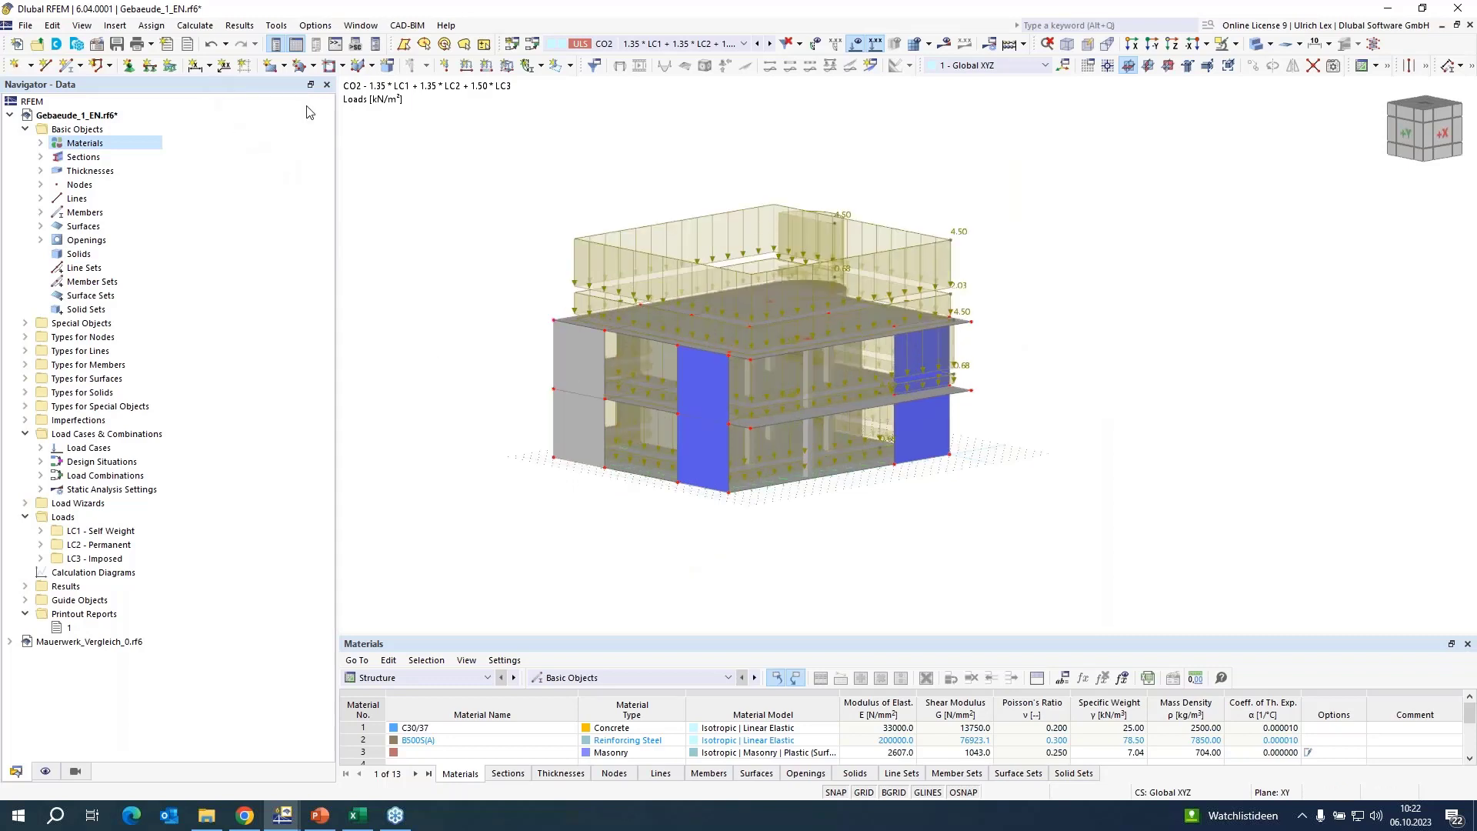
click(821, 45)
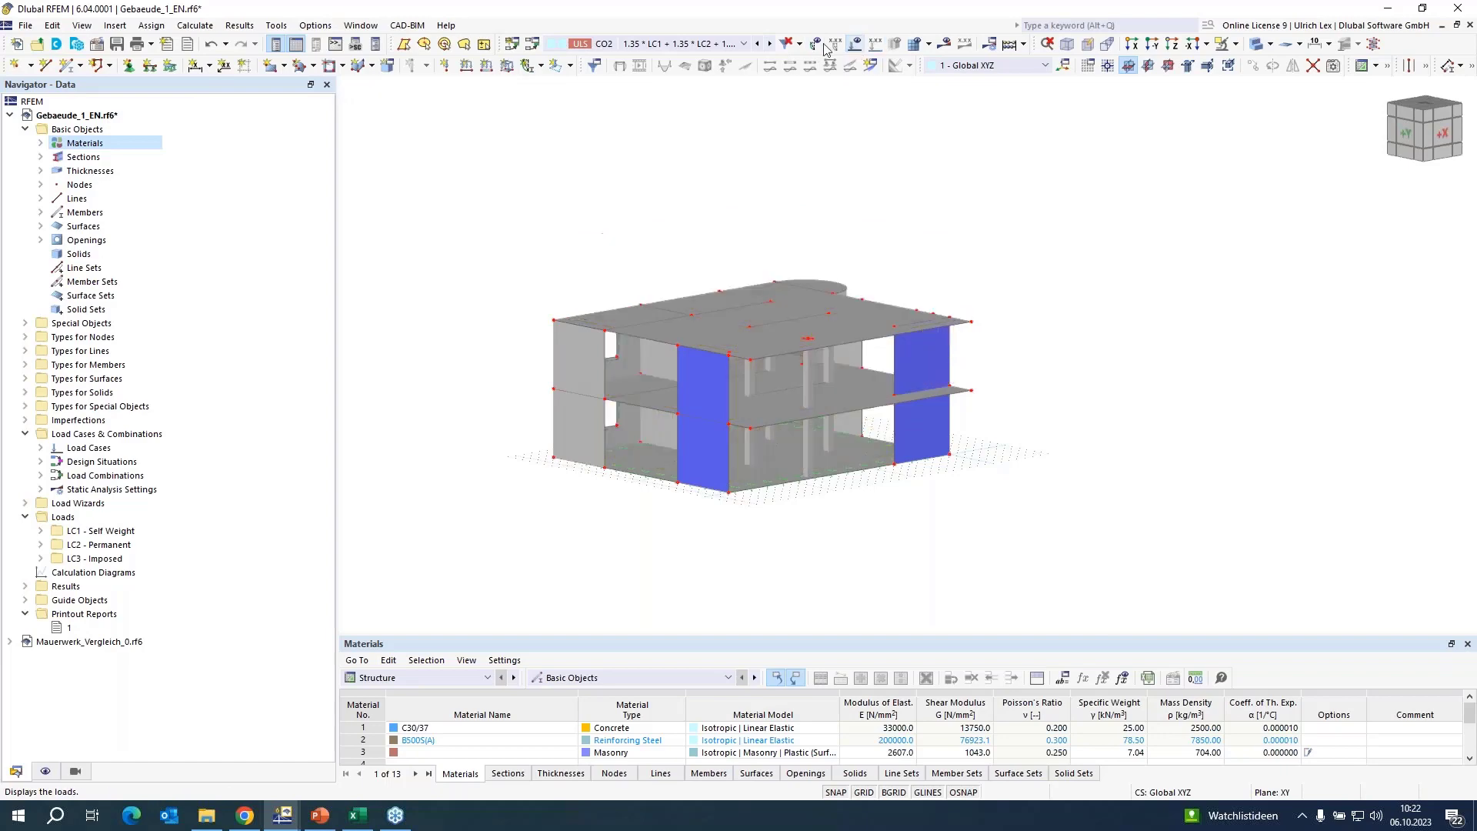
Check the general mesh settings, including the target finite element length, and close them without changes.
click(196, 25)
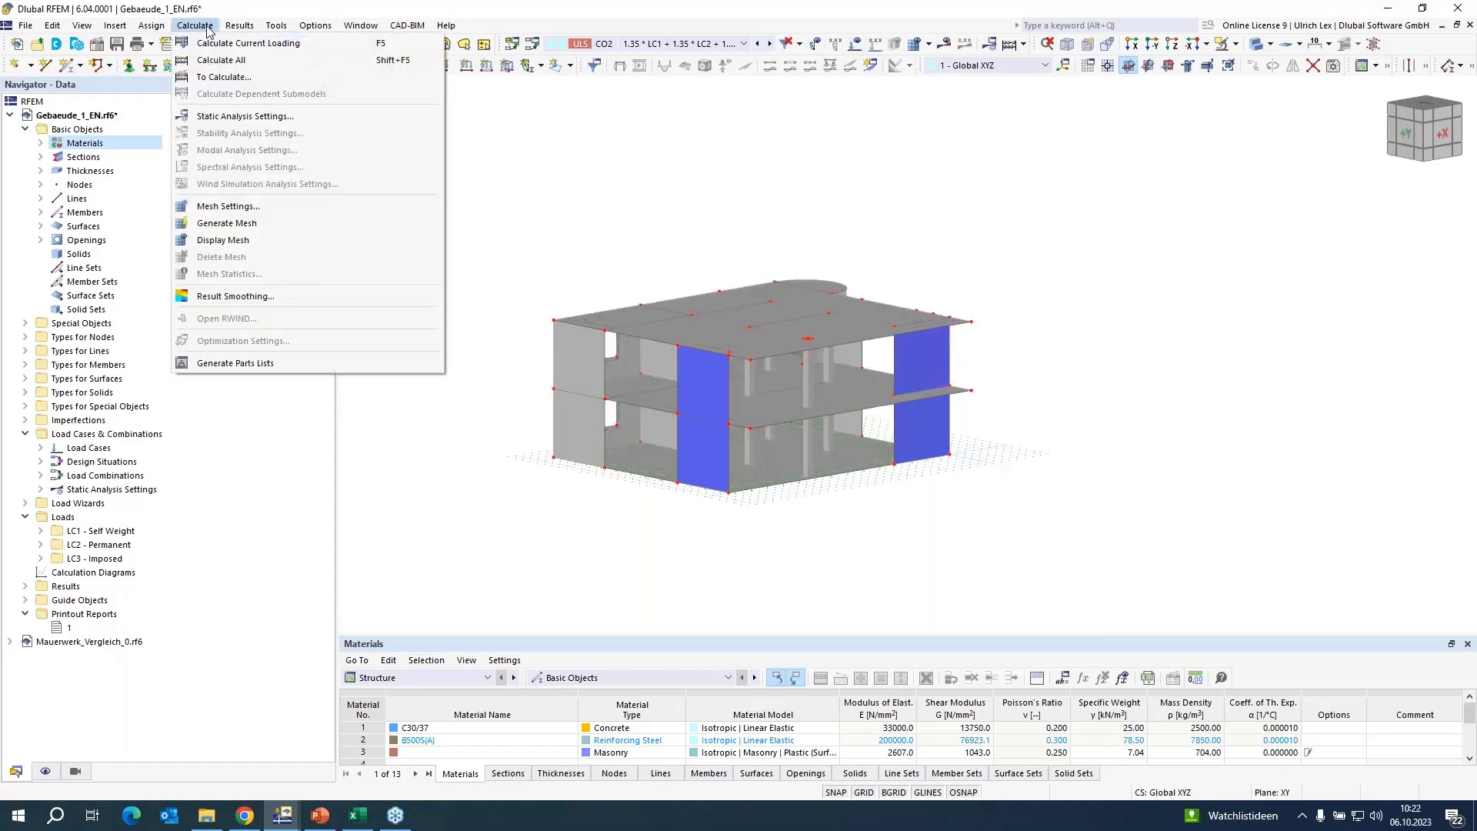
click(293, 206)
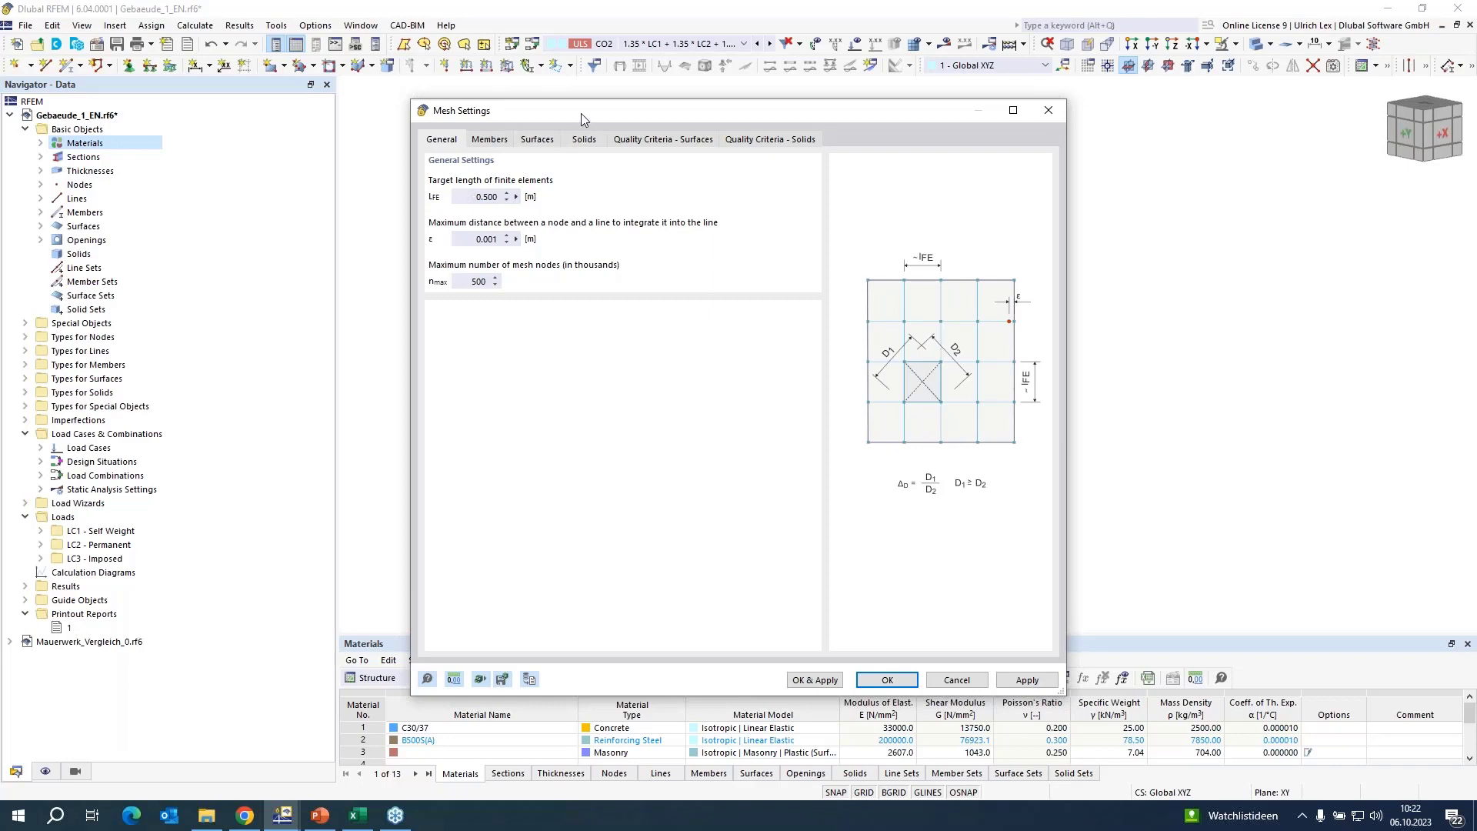
drag(580, 115, 618, 111)
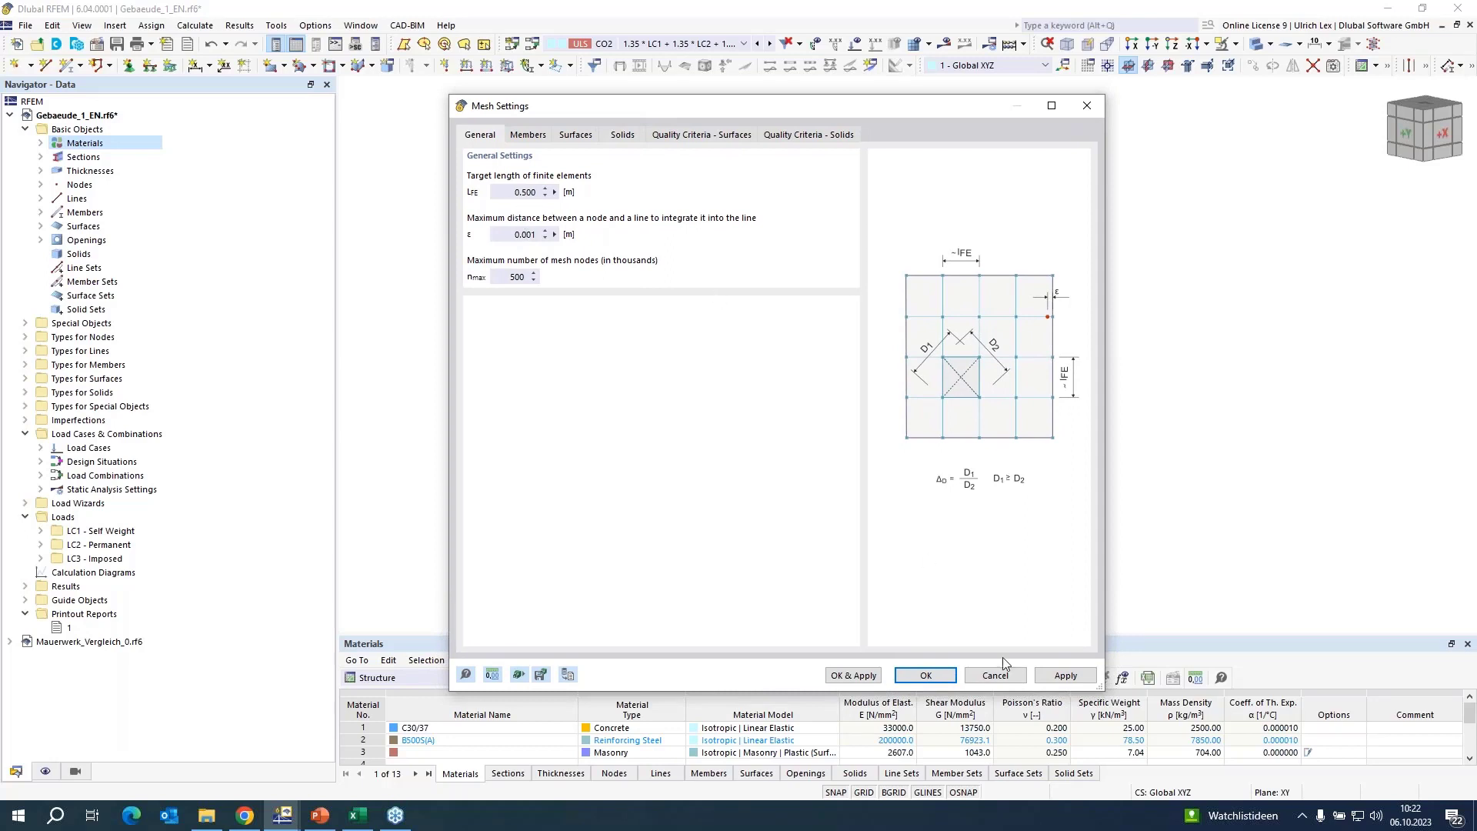
click(987, 678)
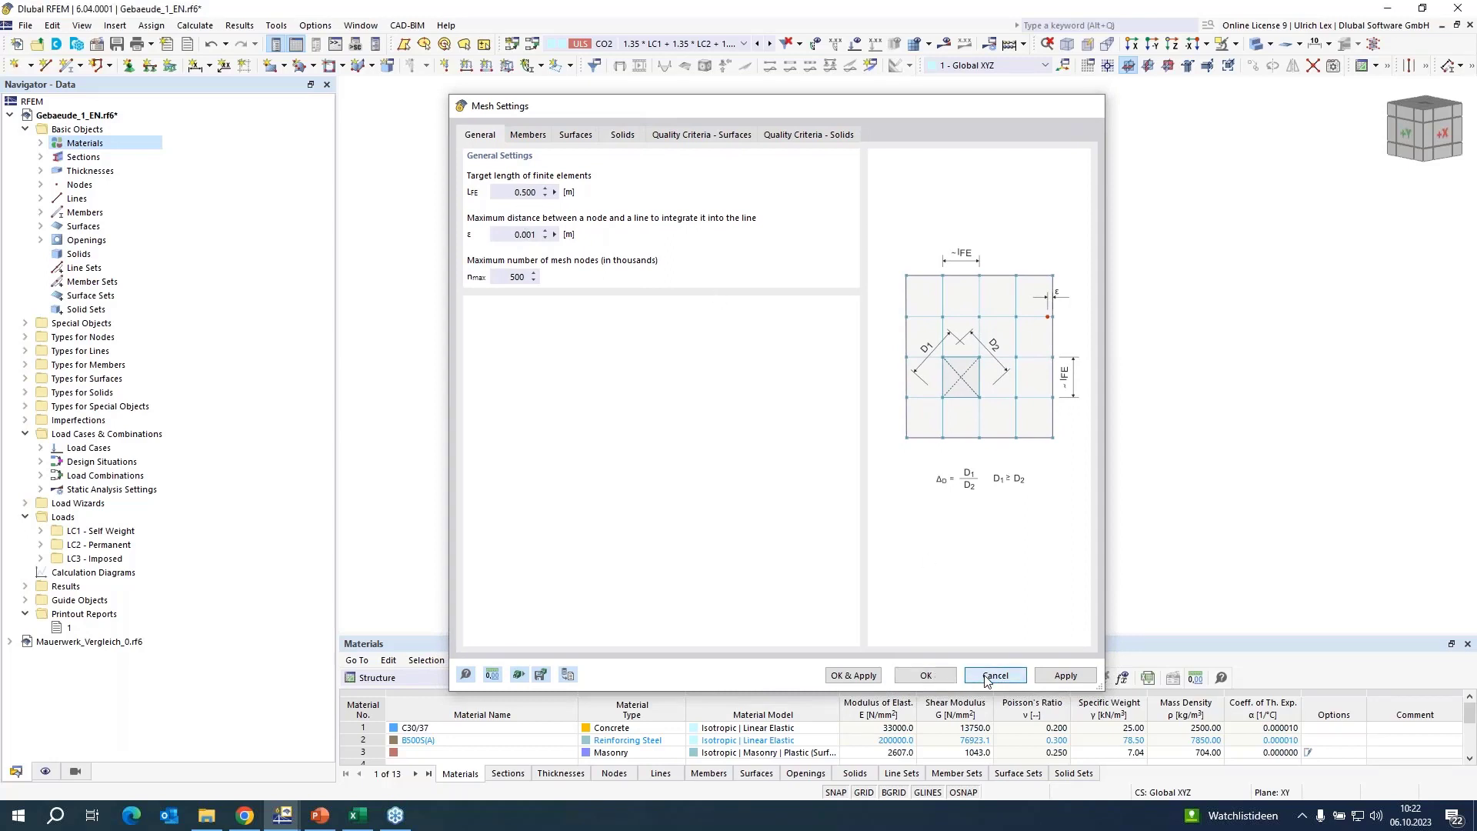
Create a new surface mesh refinement with a target FE length of 0.25 m.
click(25, 379)
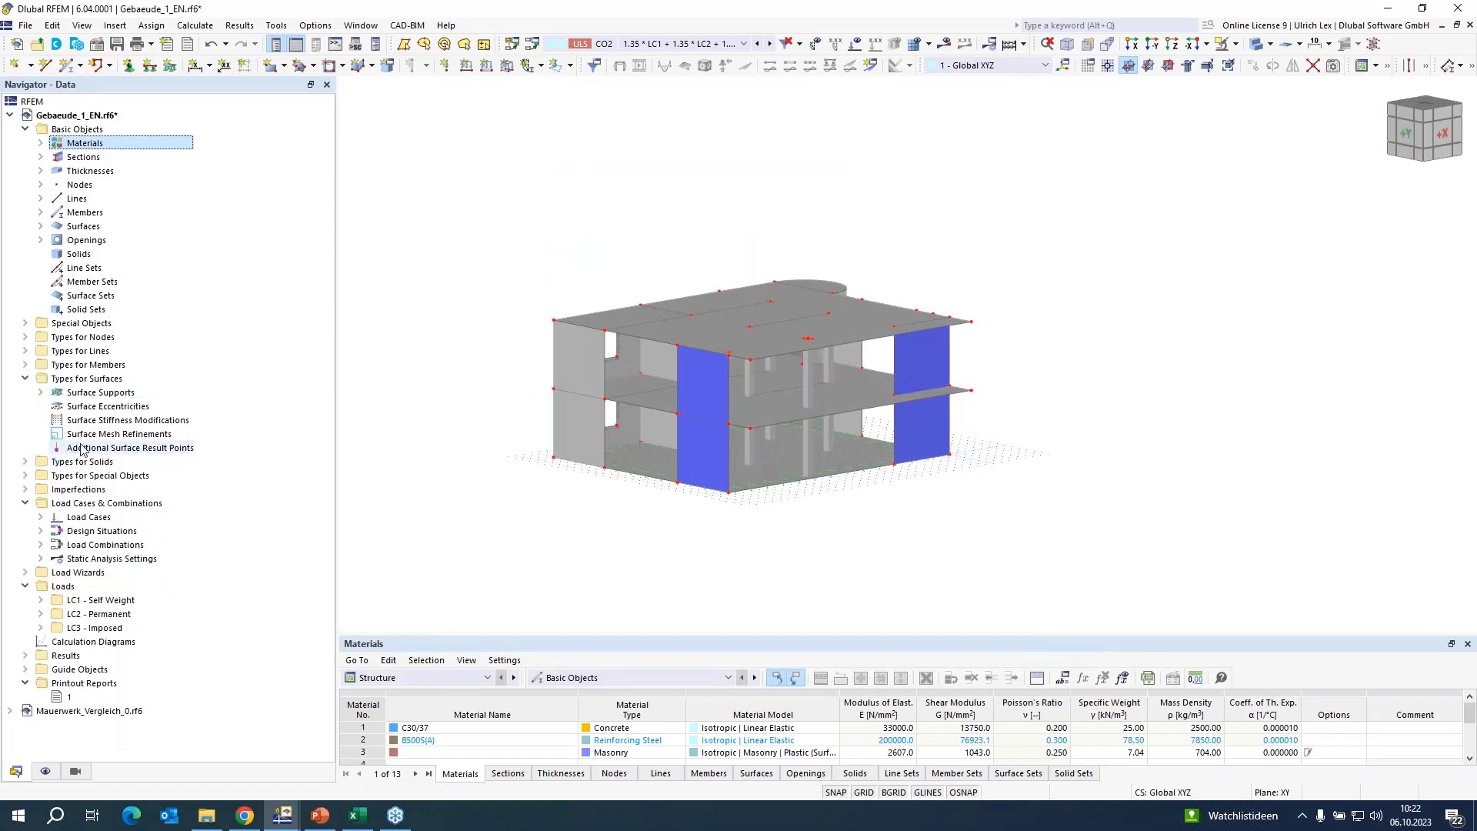
click(102, 435)
right_click(102, 439)
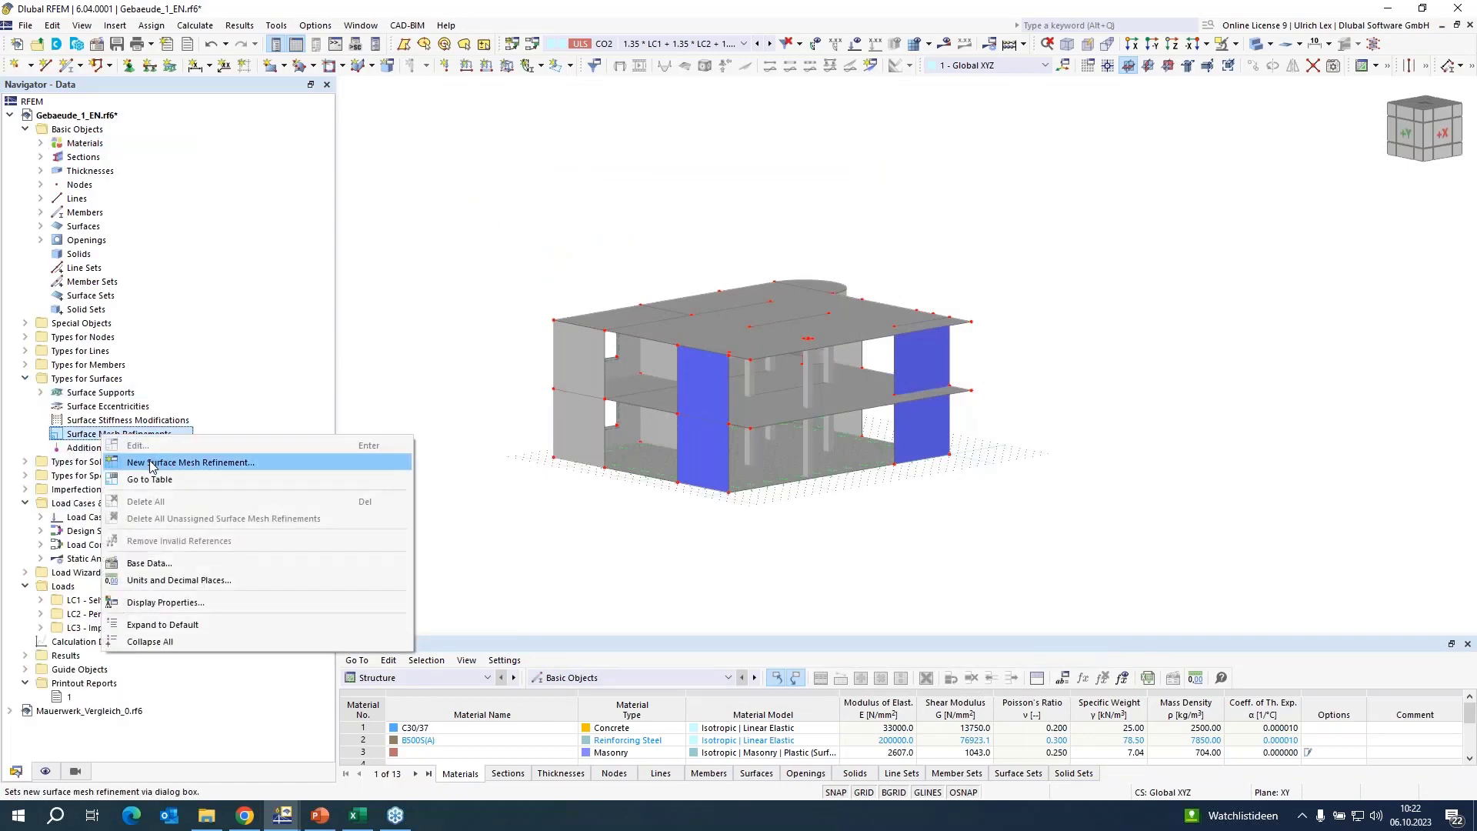
click(151, 450)
click(533, 269)
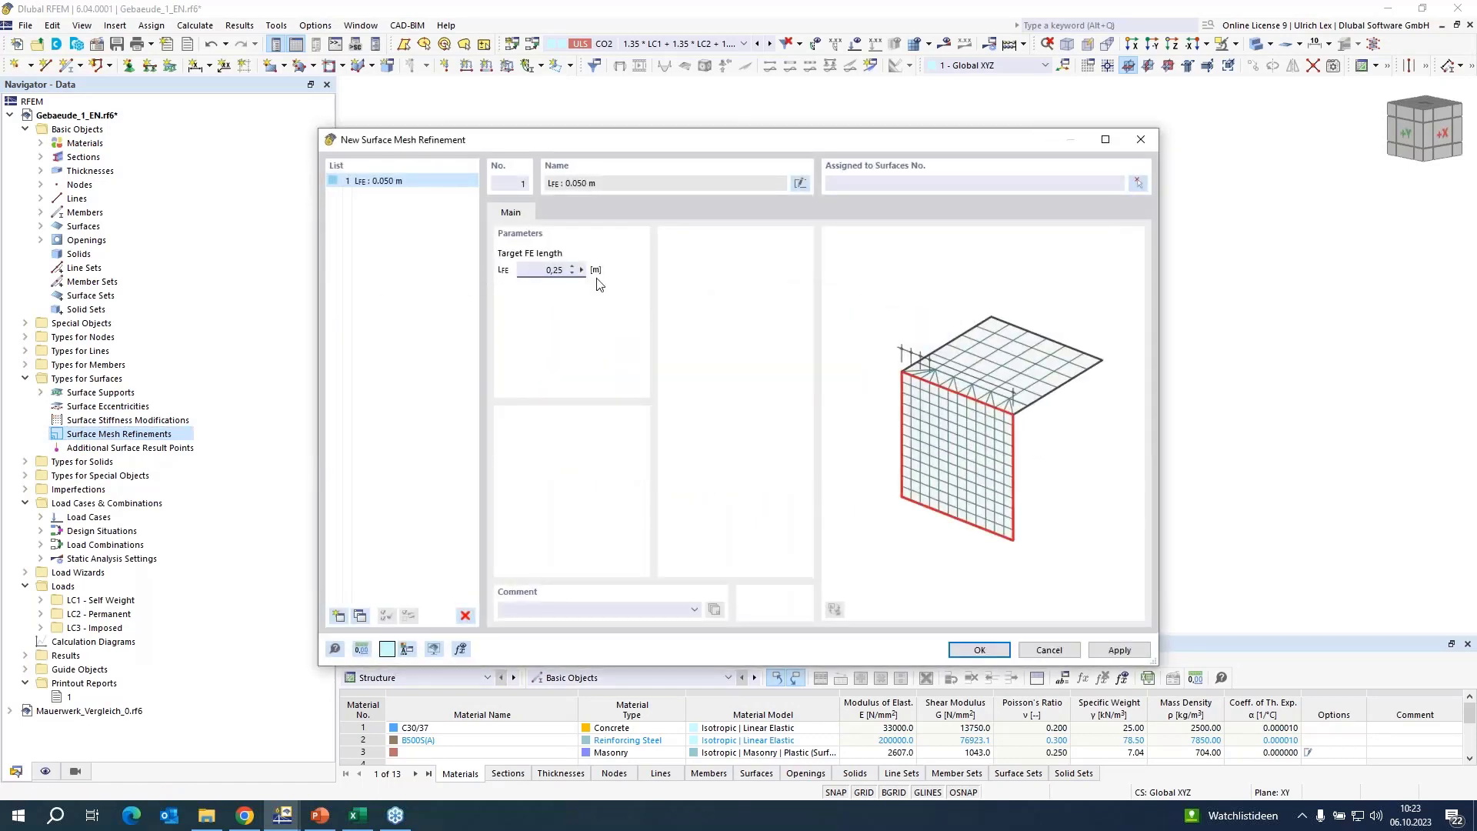
Assign the surface mesh refinement to all six masonry wall surfaces and save it.
click(1136, 185)
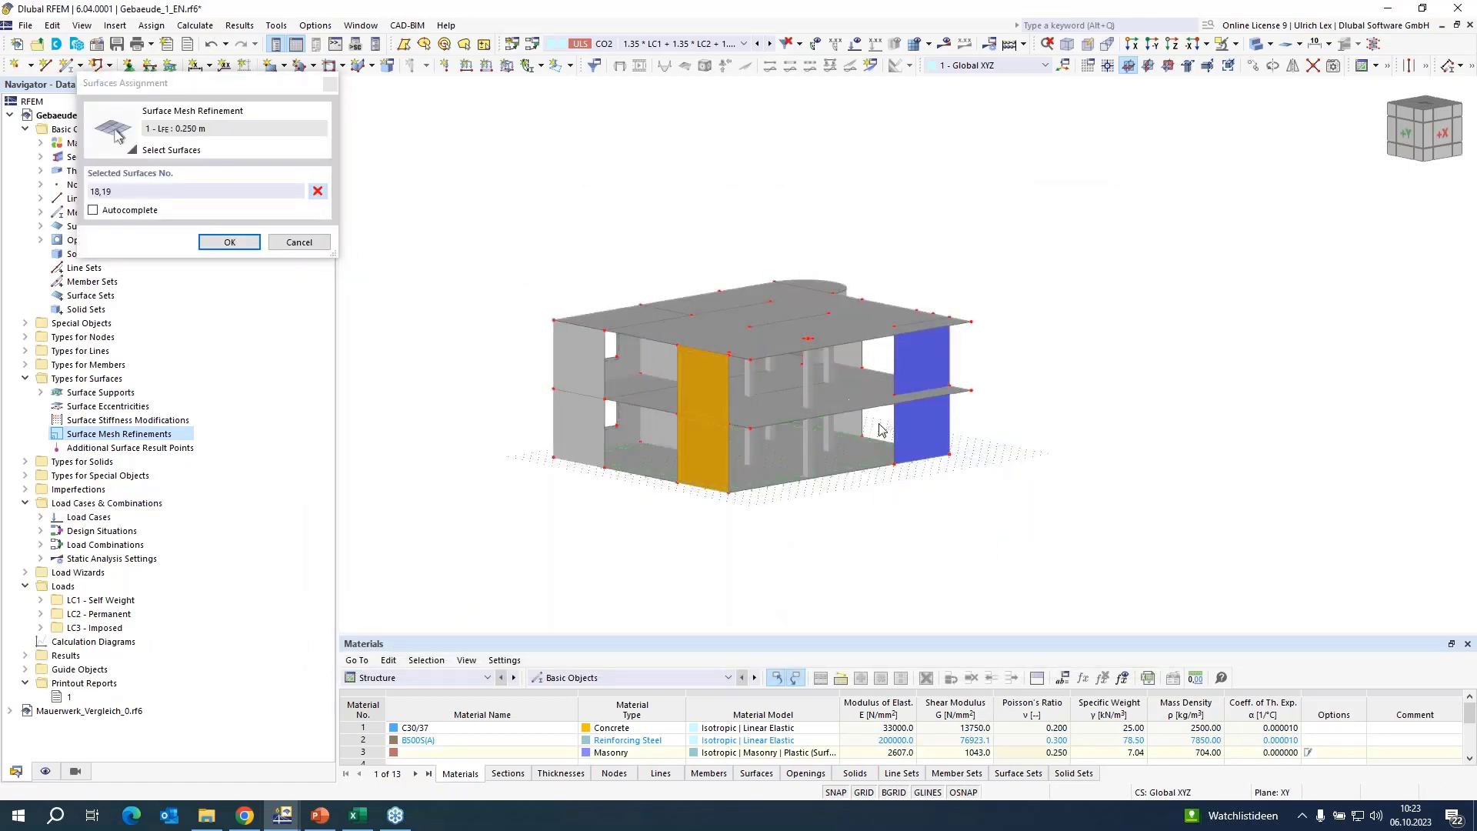
click(916, 408)
click(922, 379)
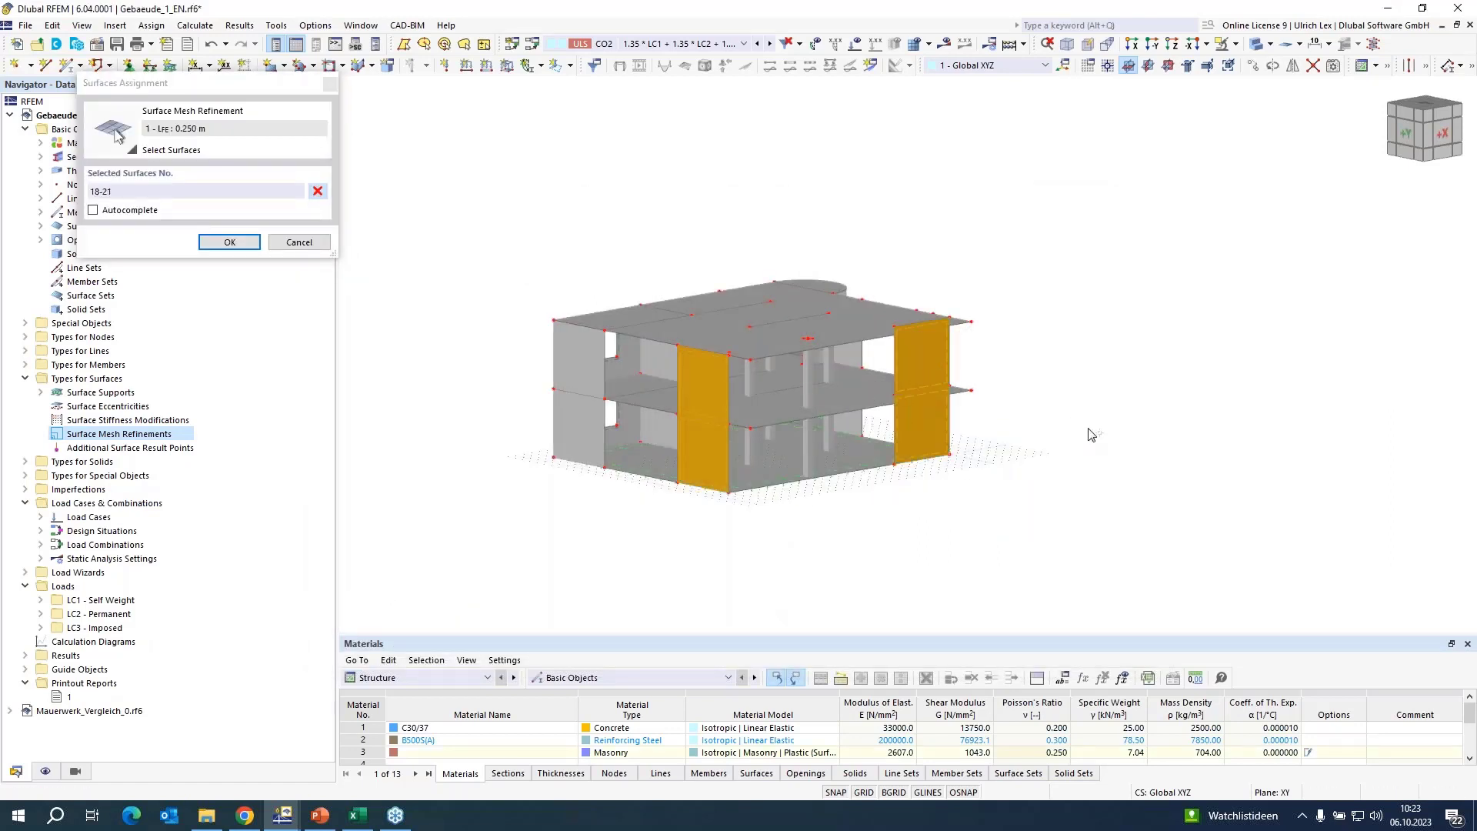
ctrl+middle_drag(1092, 433, 775, 440)
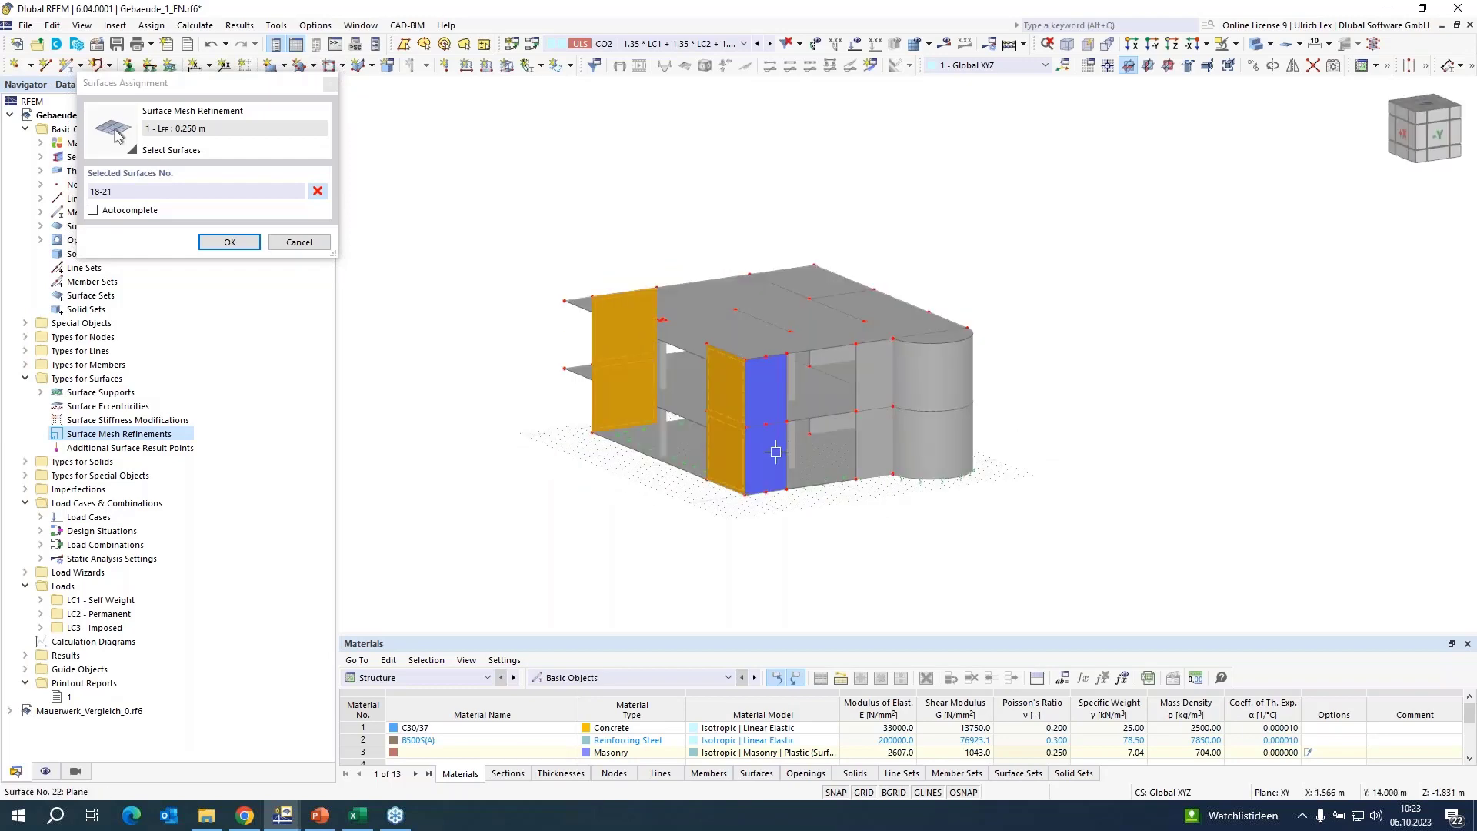
click(224, 243)
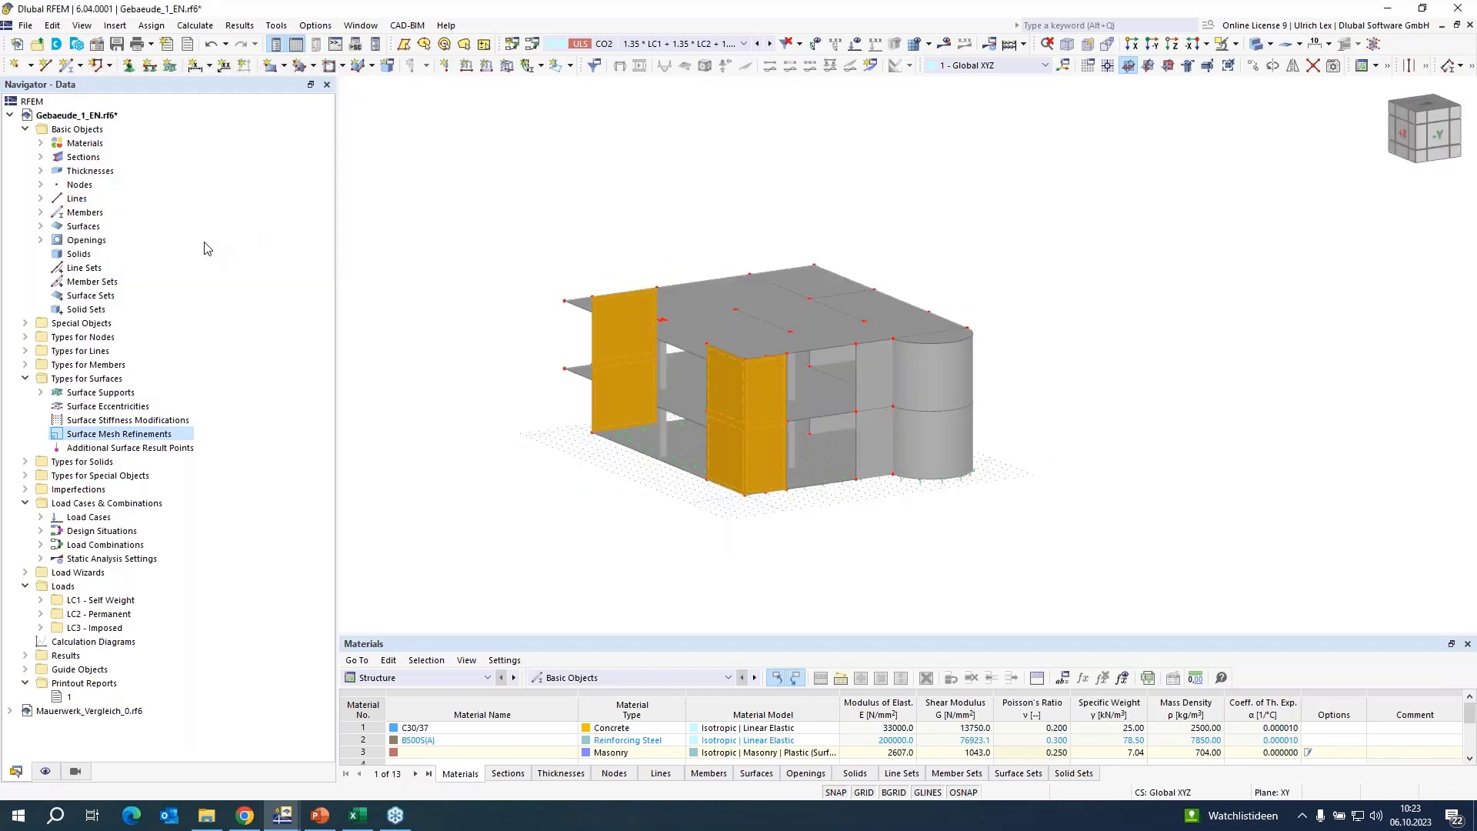
click(979, 650)
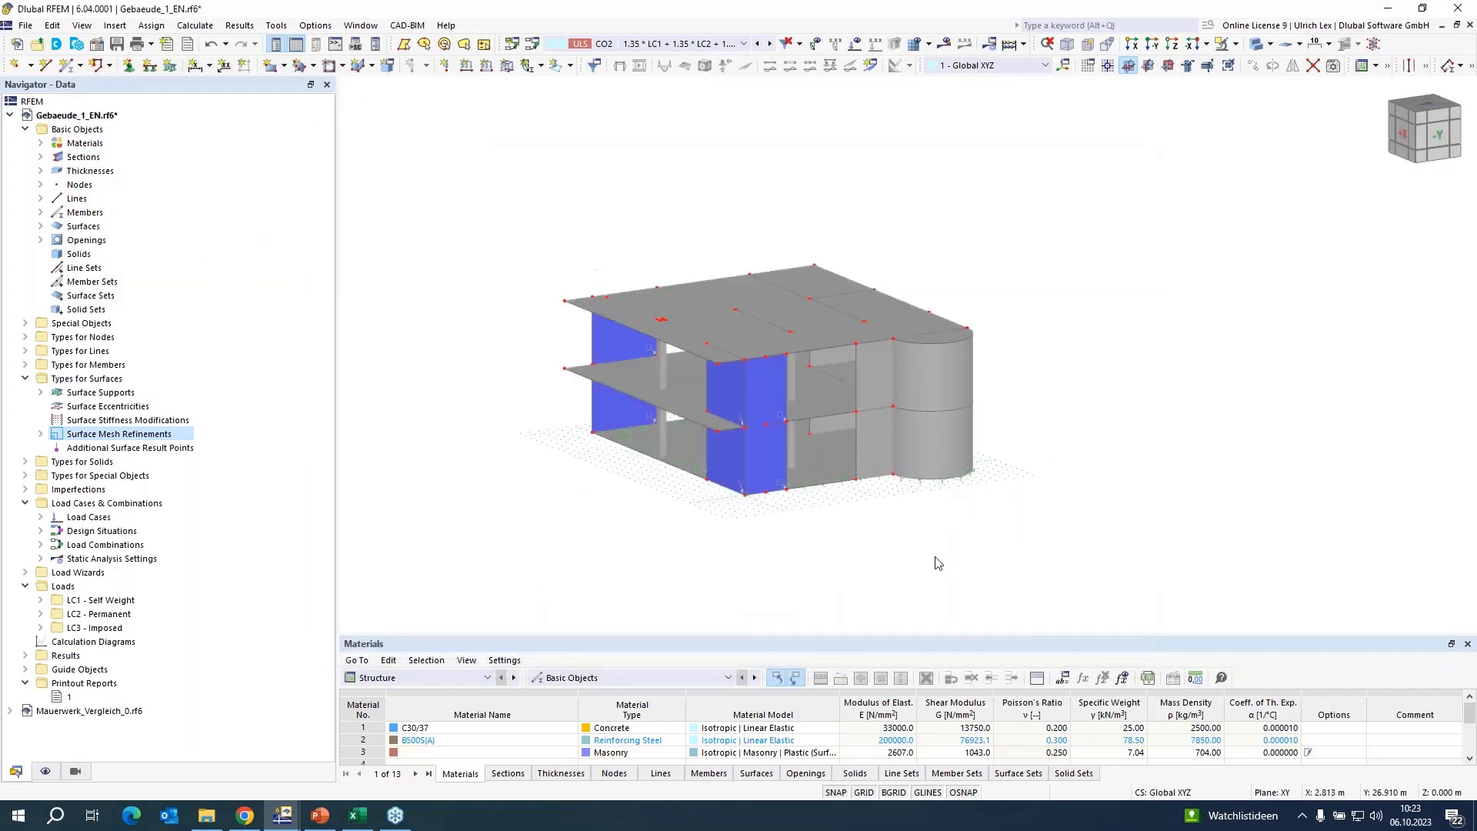
Calculate load combination CO2 and display its deformation results on the building.
ctrl+middle_drag(529, 514, 590, 504)
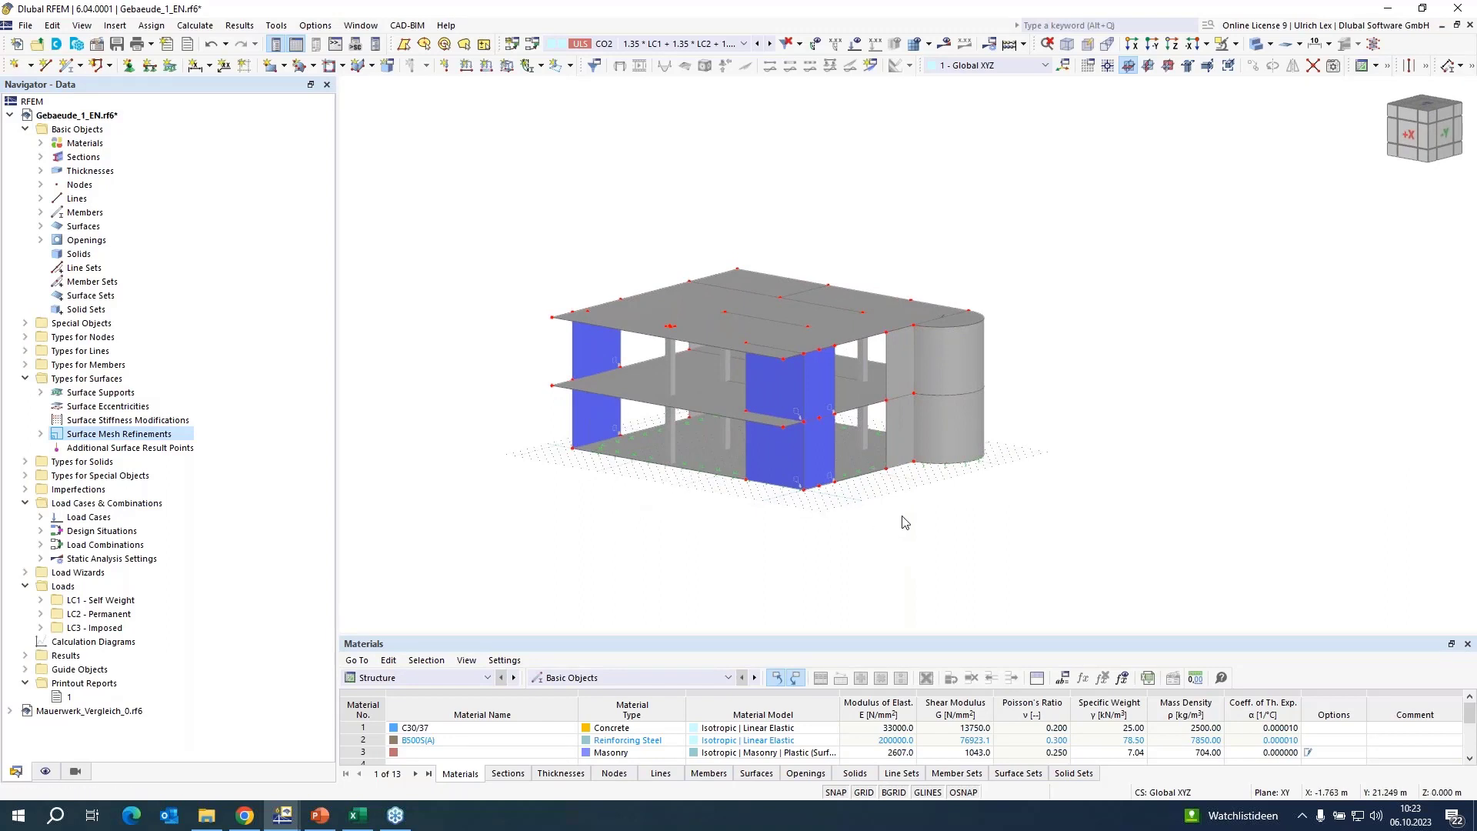
scroll(905, 523, up, 1)
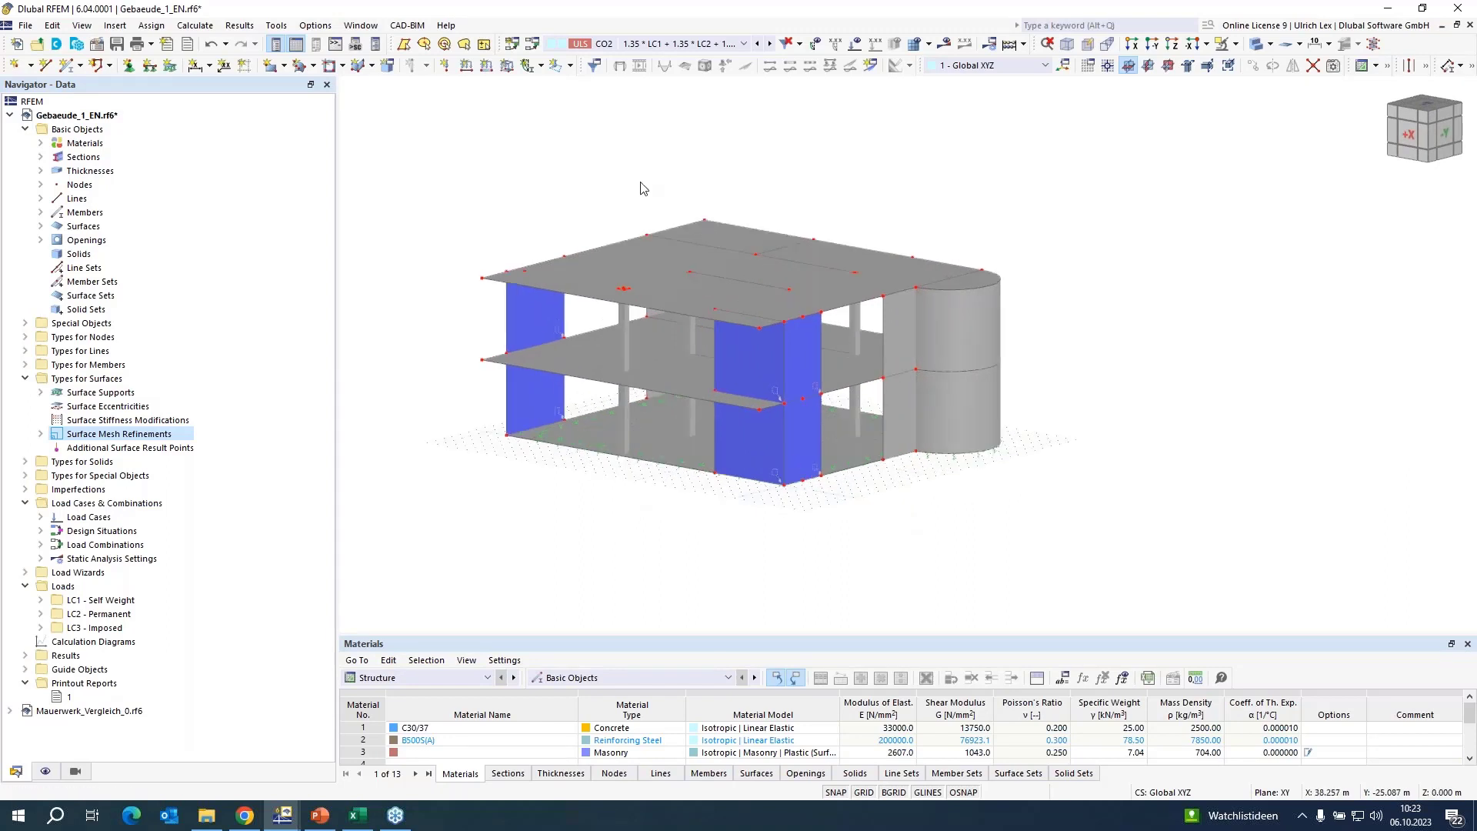
click(945, 46)
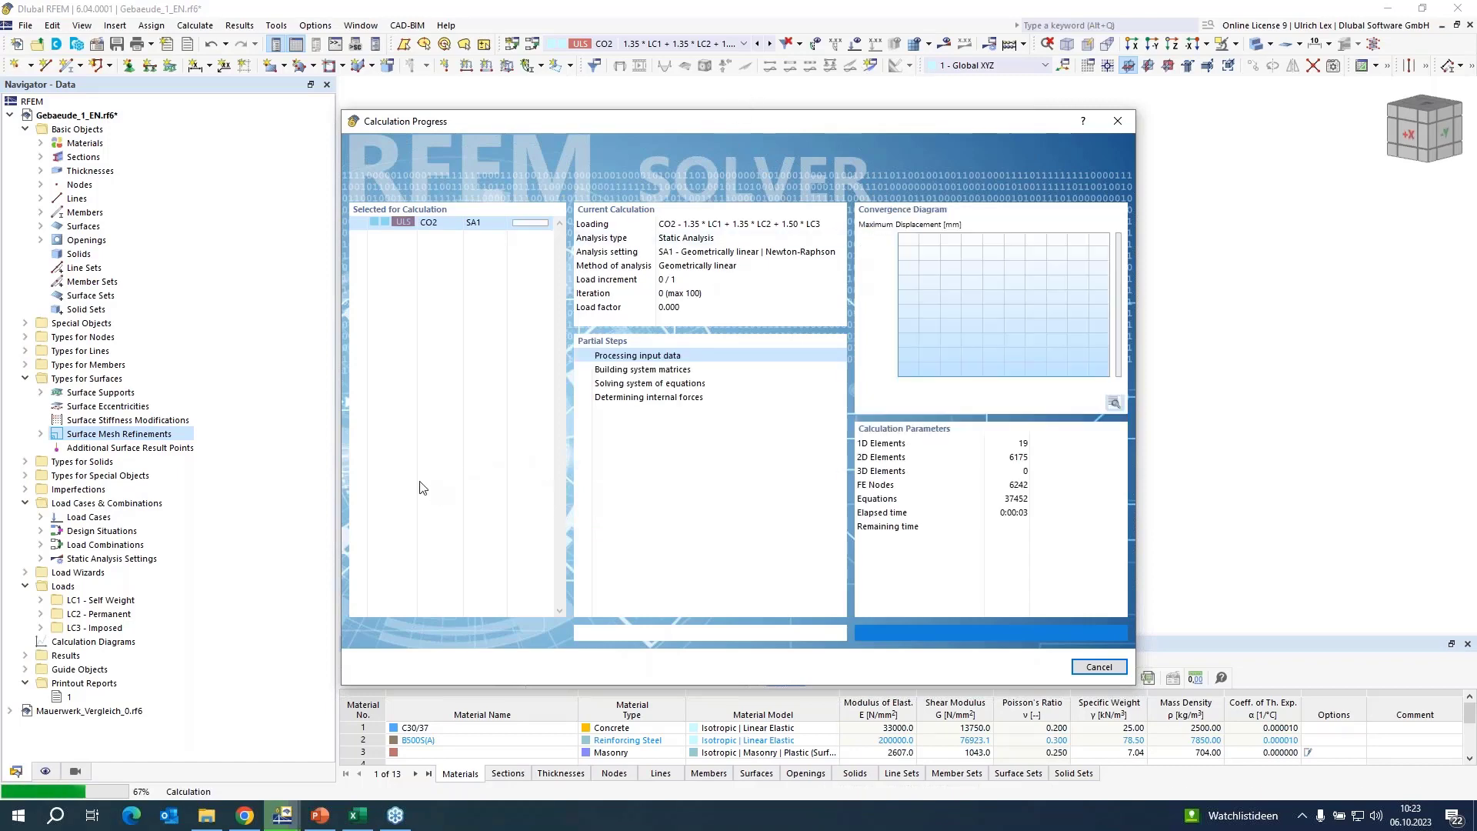
drag(830, 123, 945, 95)
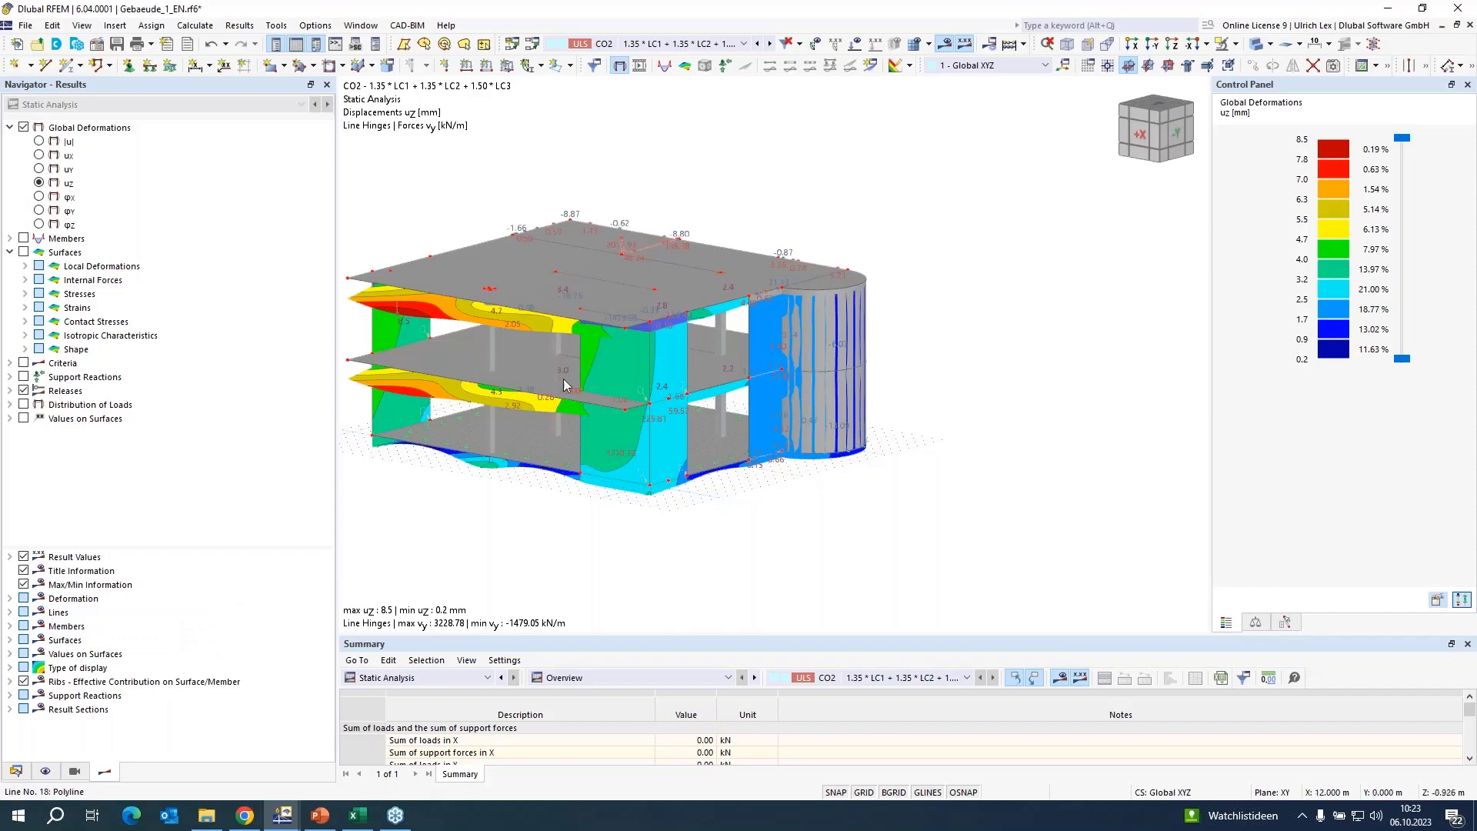
Open printout report 1 of the Gebaeude_1_EN model, look it over, and close it.
scroll(565, 387, down, 1)
scroll(560, 399, up, 1)
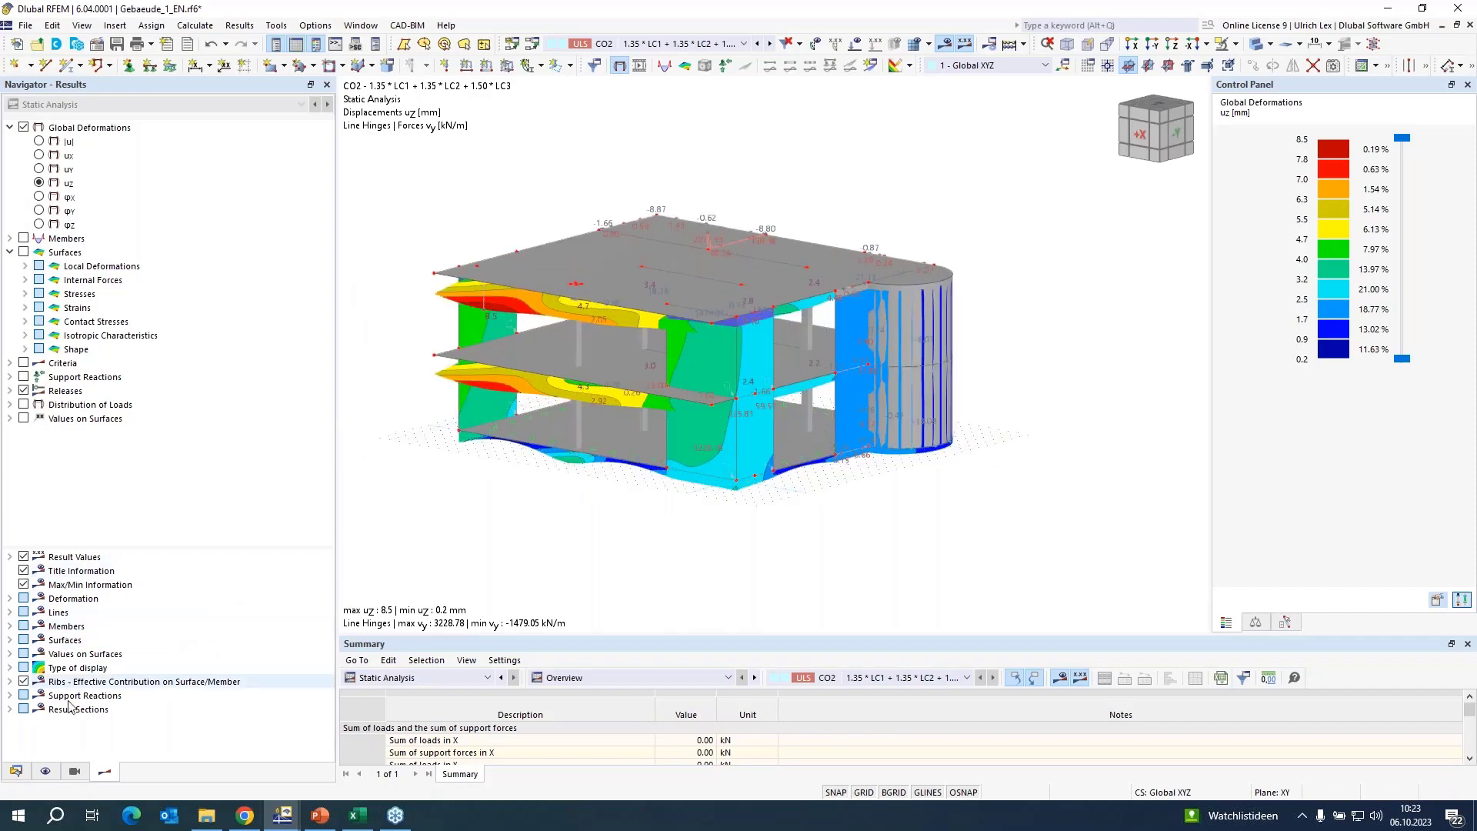
click(15, 772)
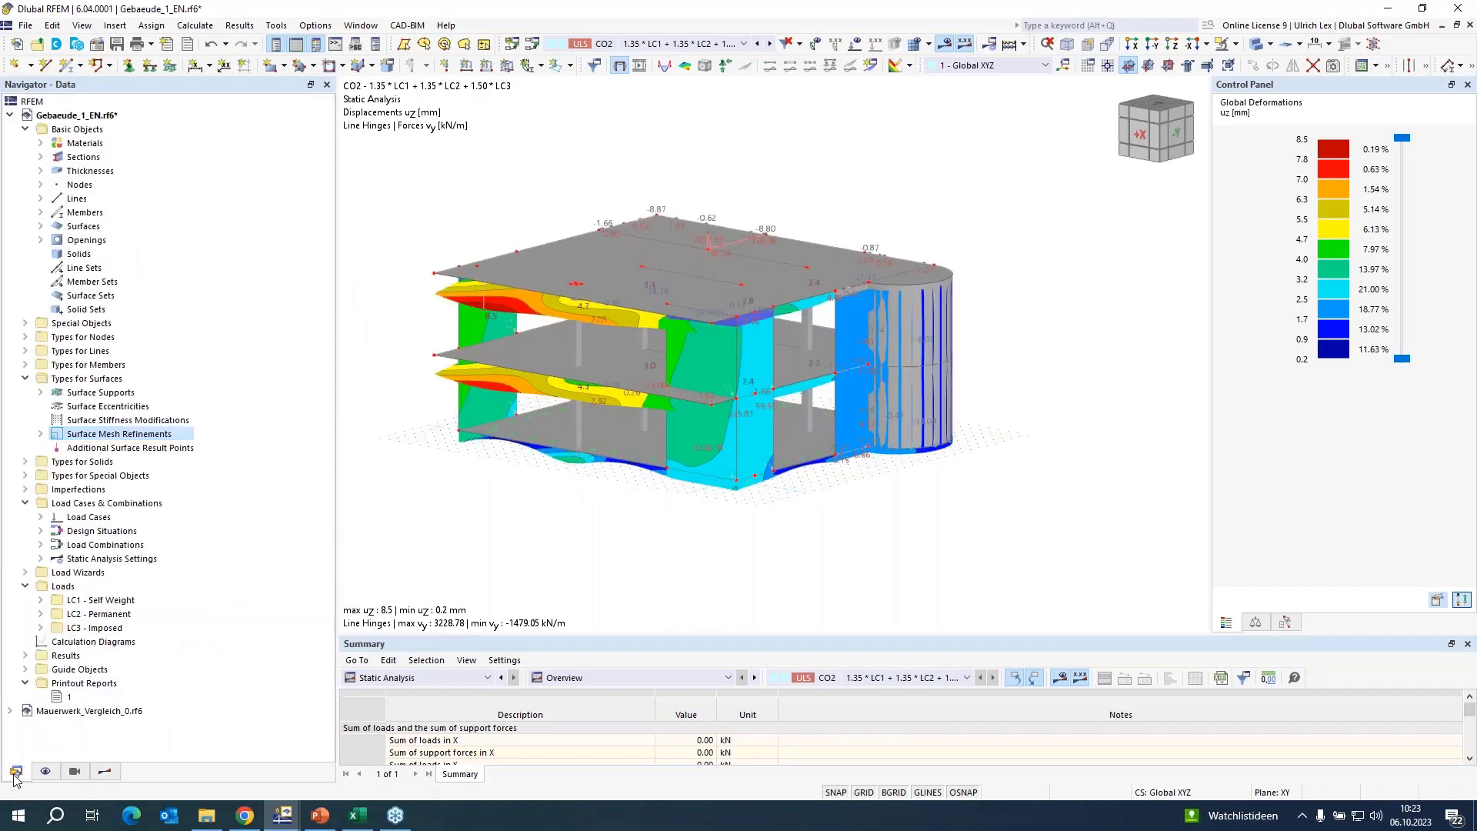
click(9, 711)
scroll(154, 677, down, 10)
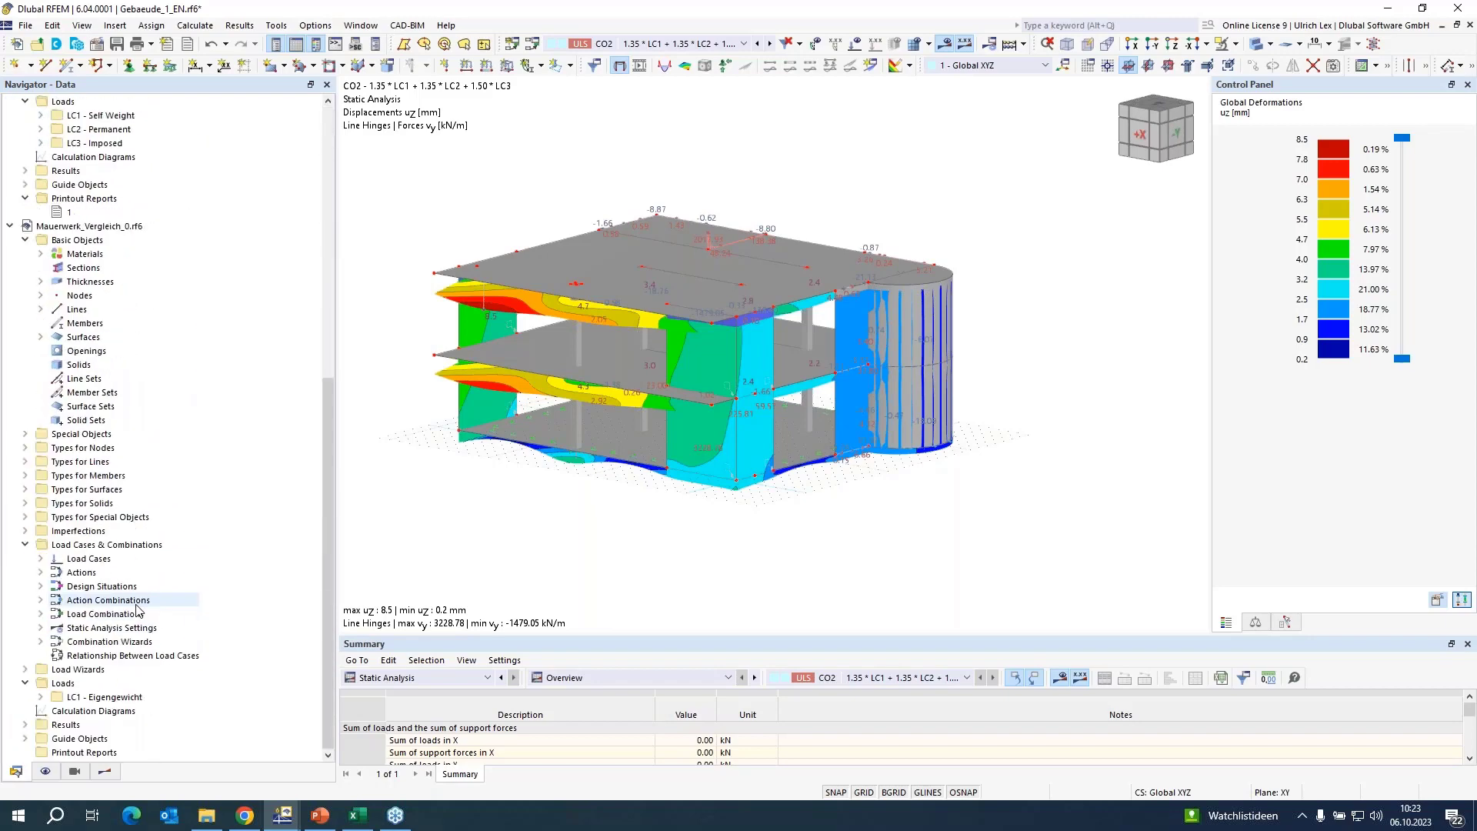
scroll(108, 492, up, 5)
click(9, 517)
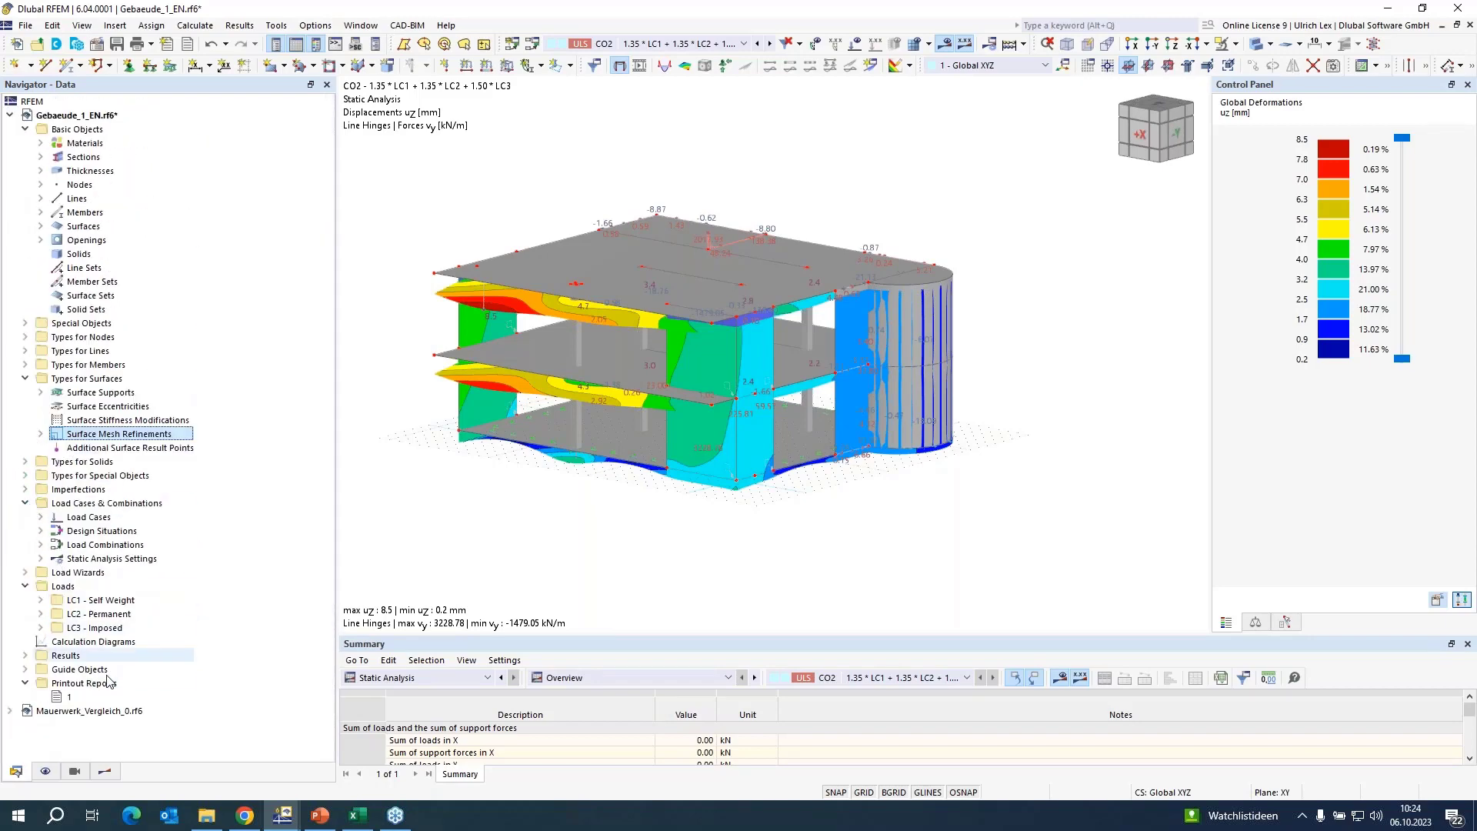
click(93, 697)
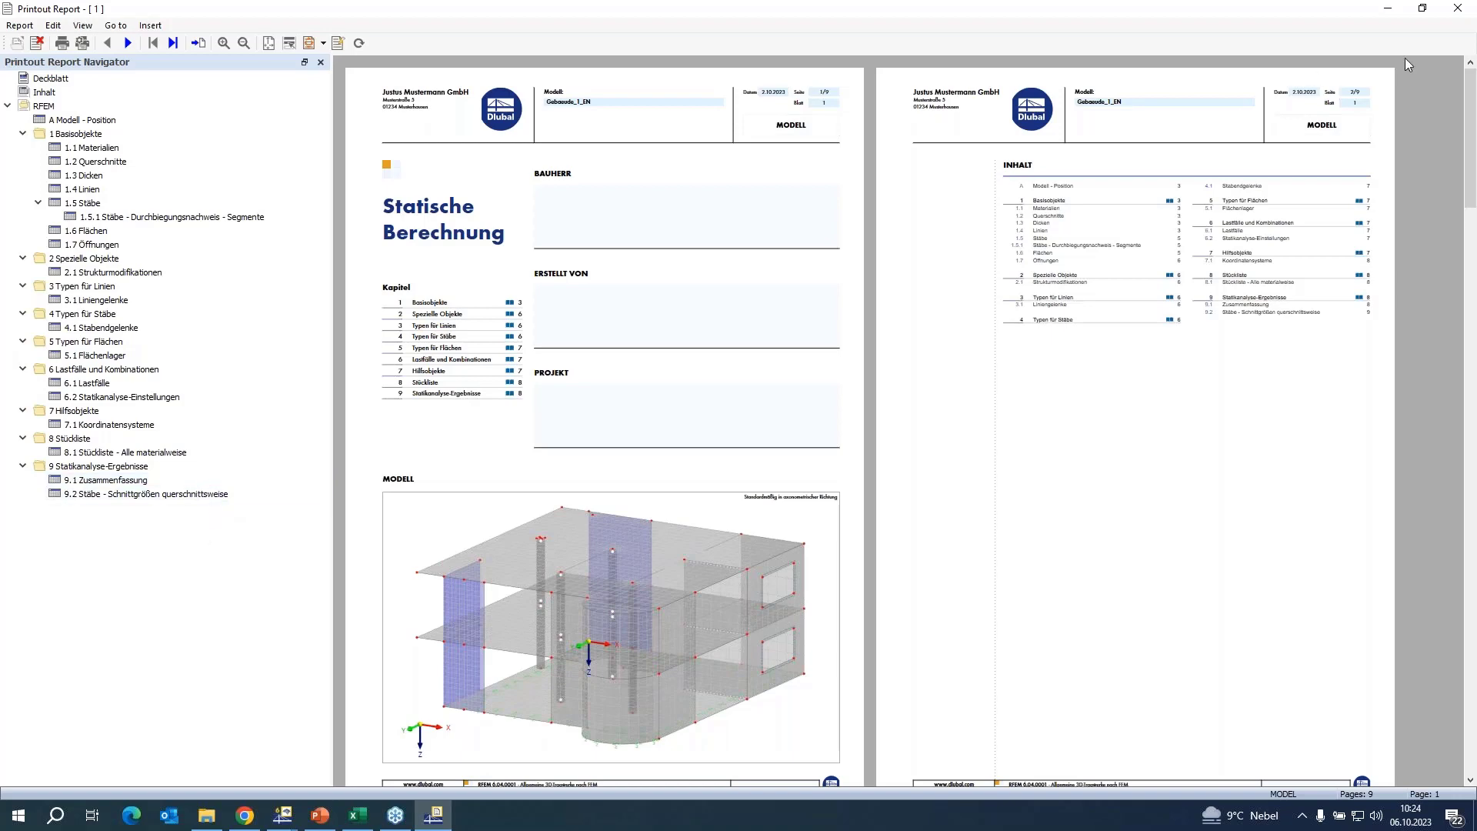
click(1457, 9)
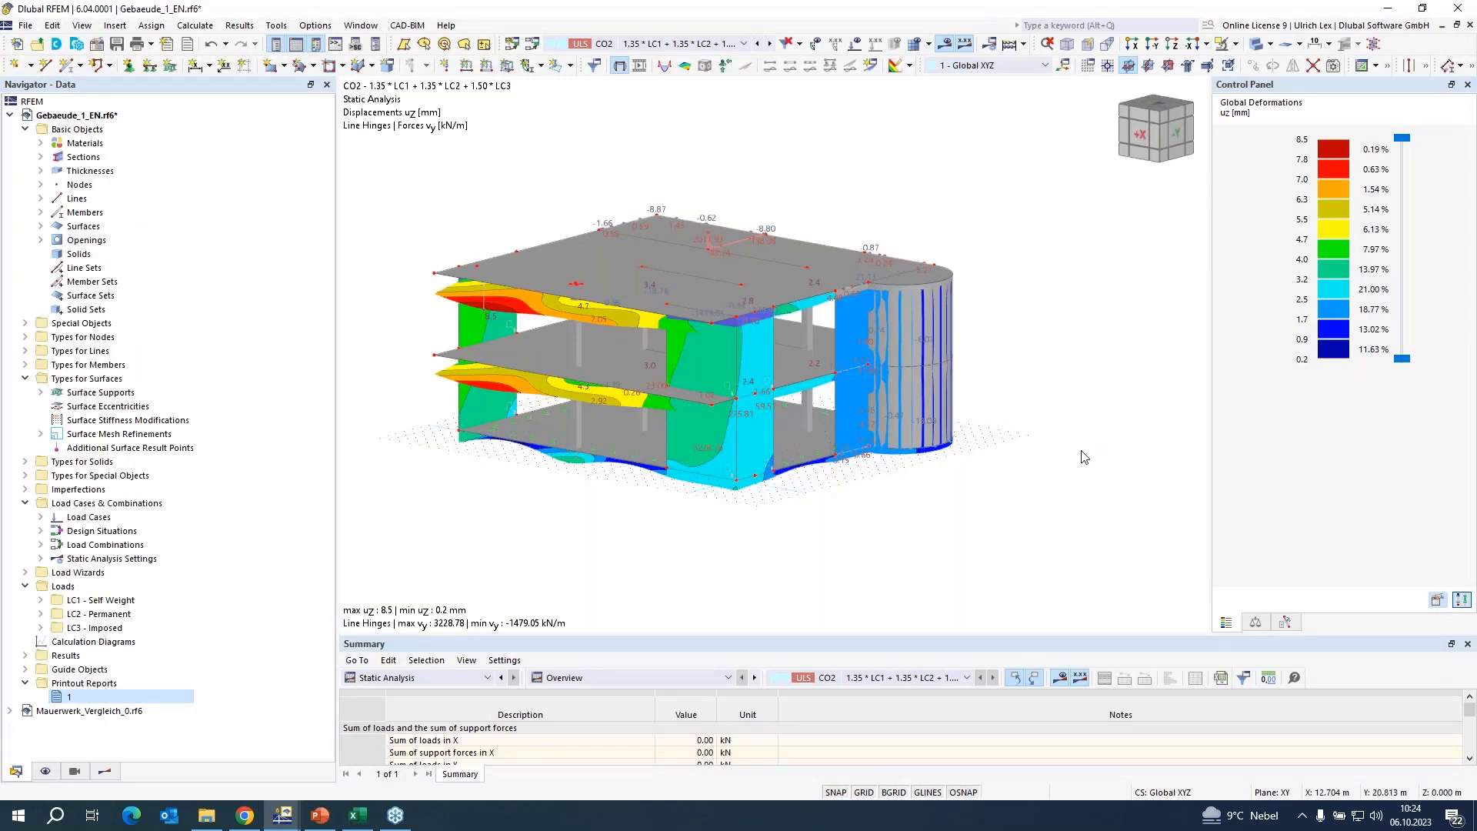
Start a new single member and set its member type to Result Beam.
scroll(1070, 389, up, 2)
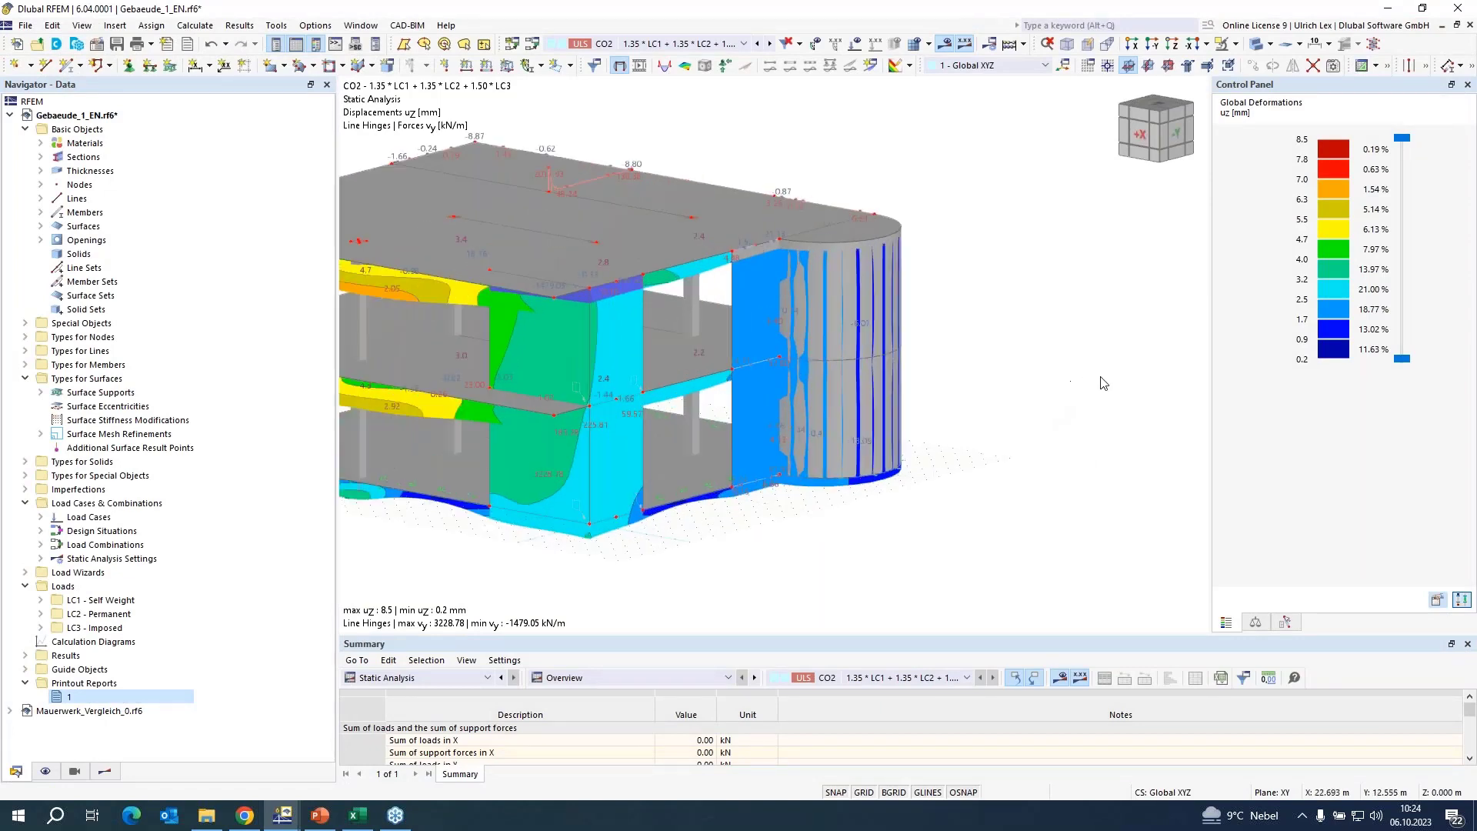
scroll(1104, 385, down, 1)
scroll(529, 496, up, 1)
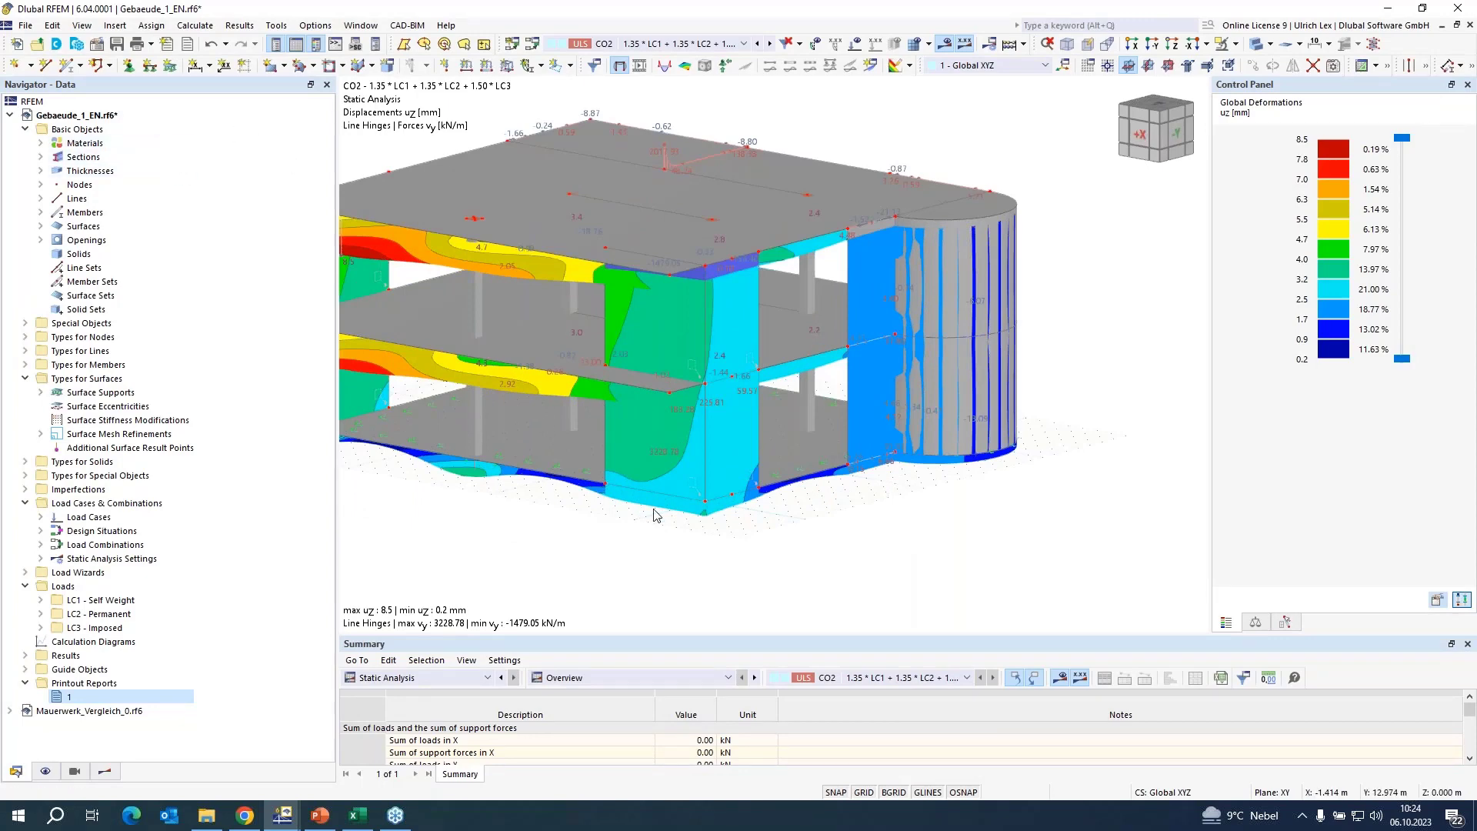
click(67, 65)
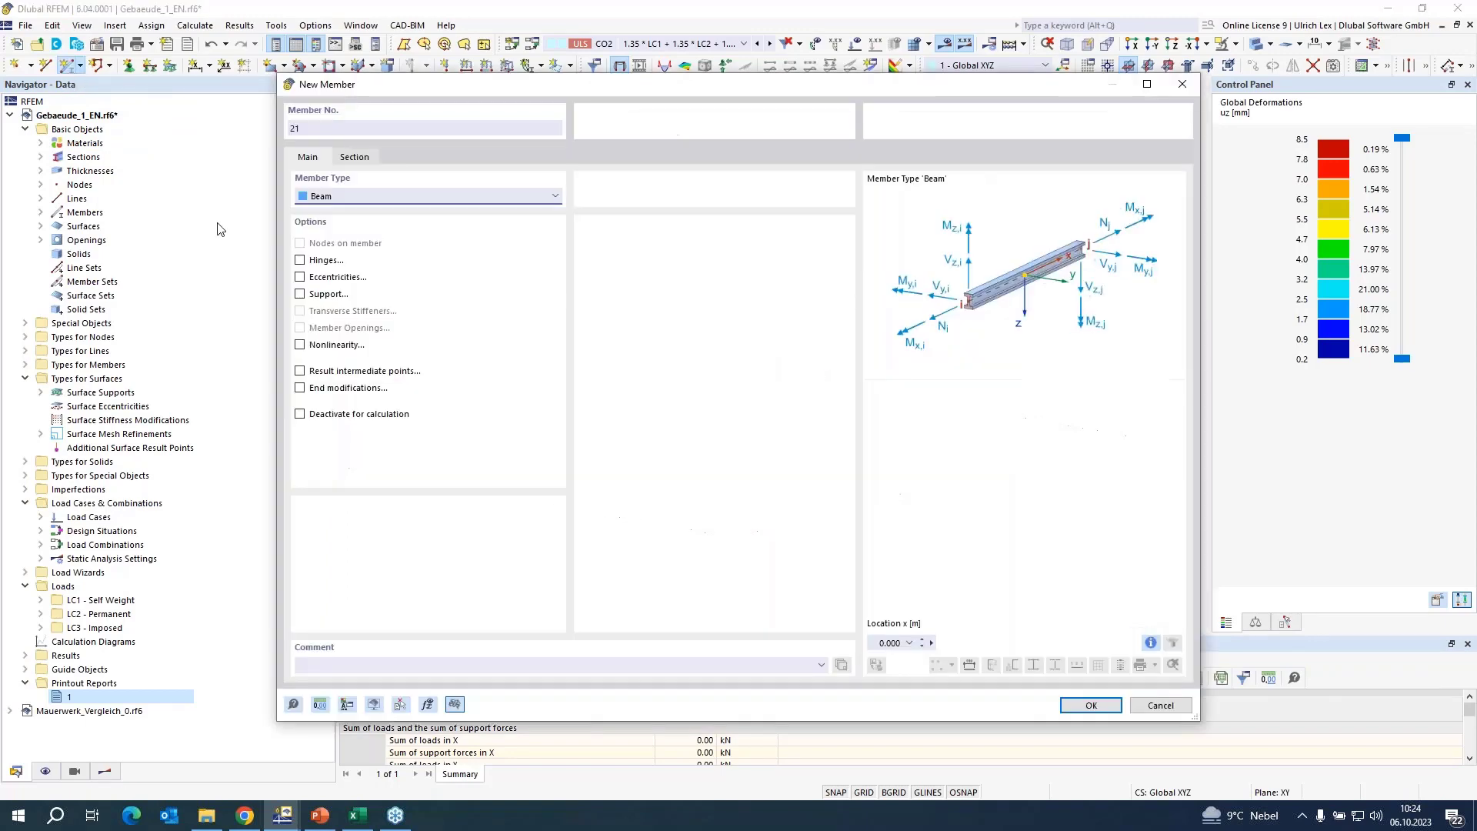
click(367, 198)
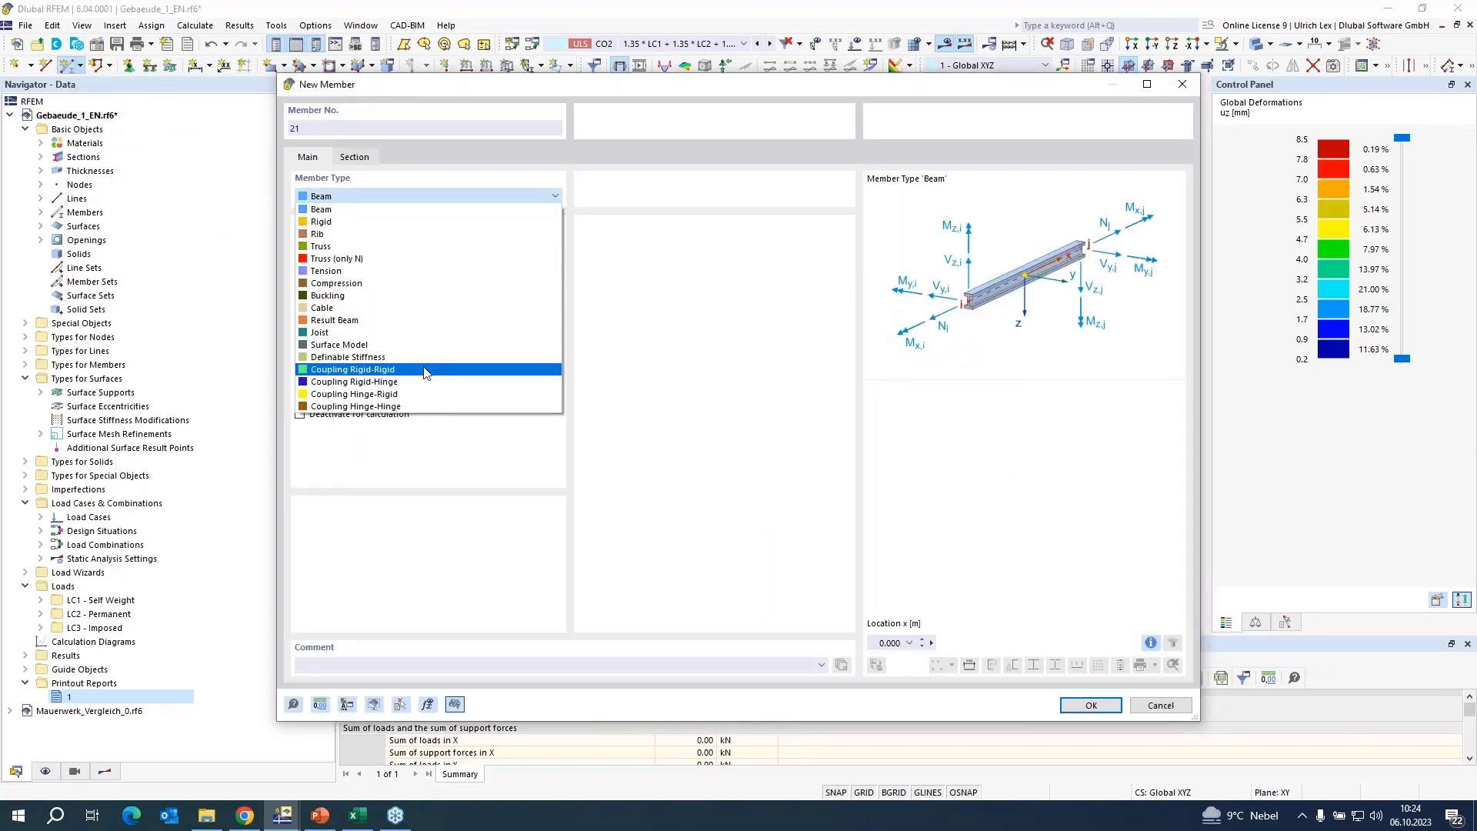
click(419, 322)
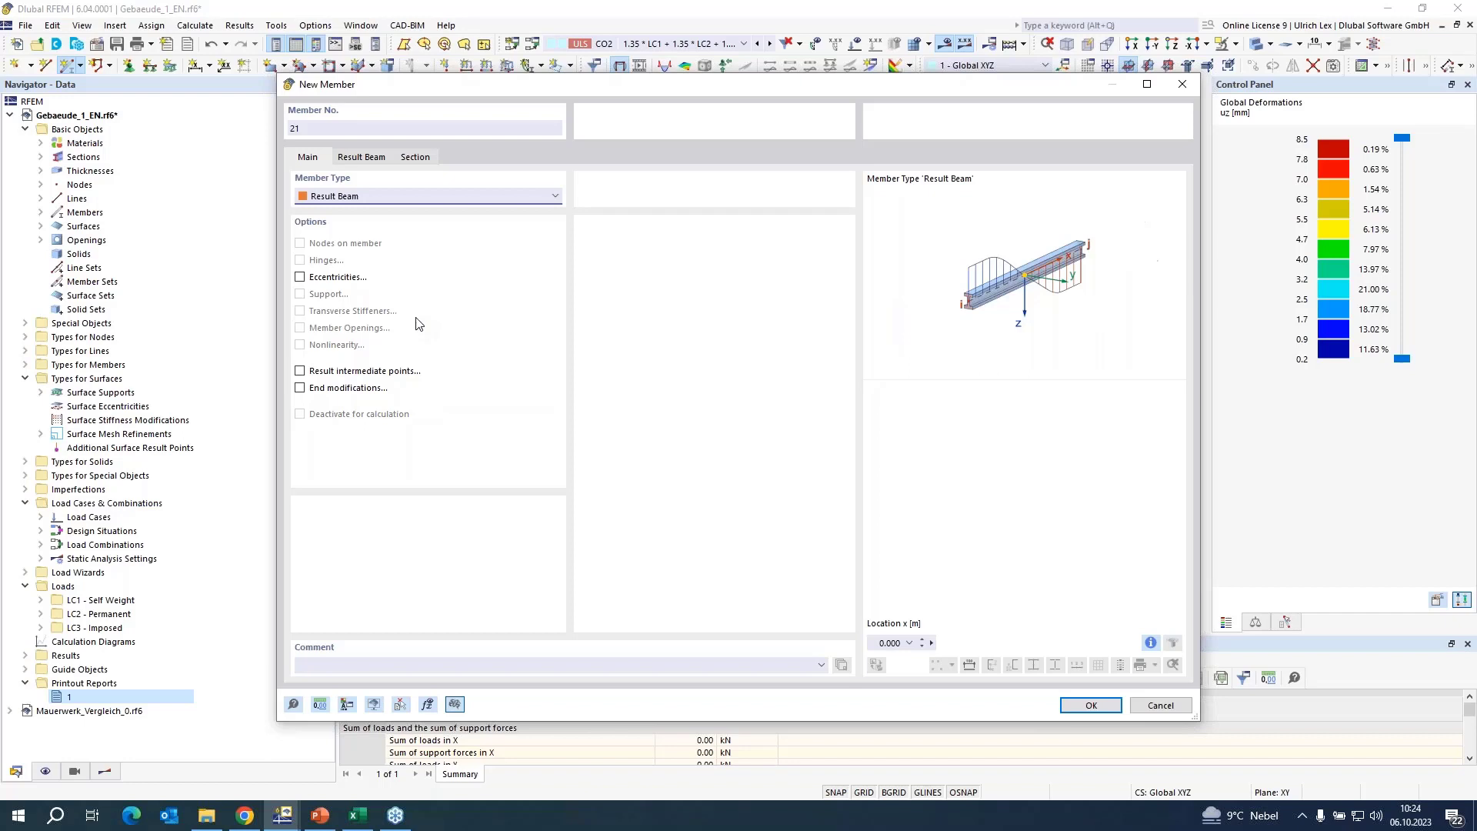
Set the result beam to integrate stresses and forces within a block with square base, with a dimension of 1 m.
click(363, 158)
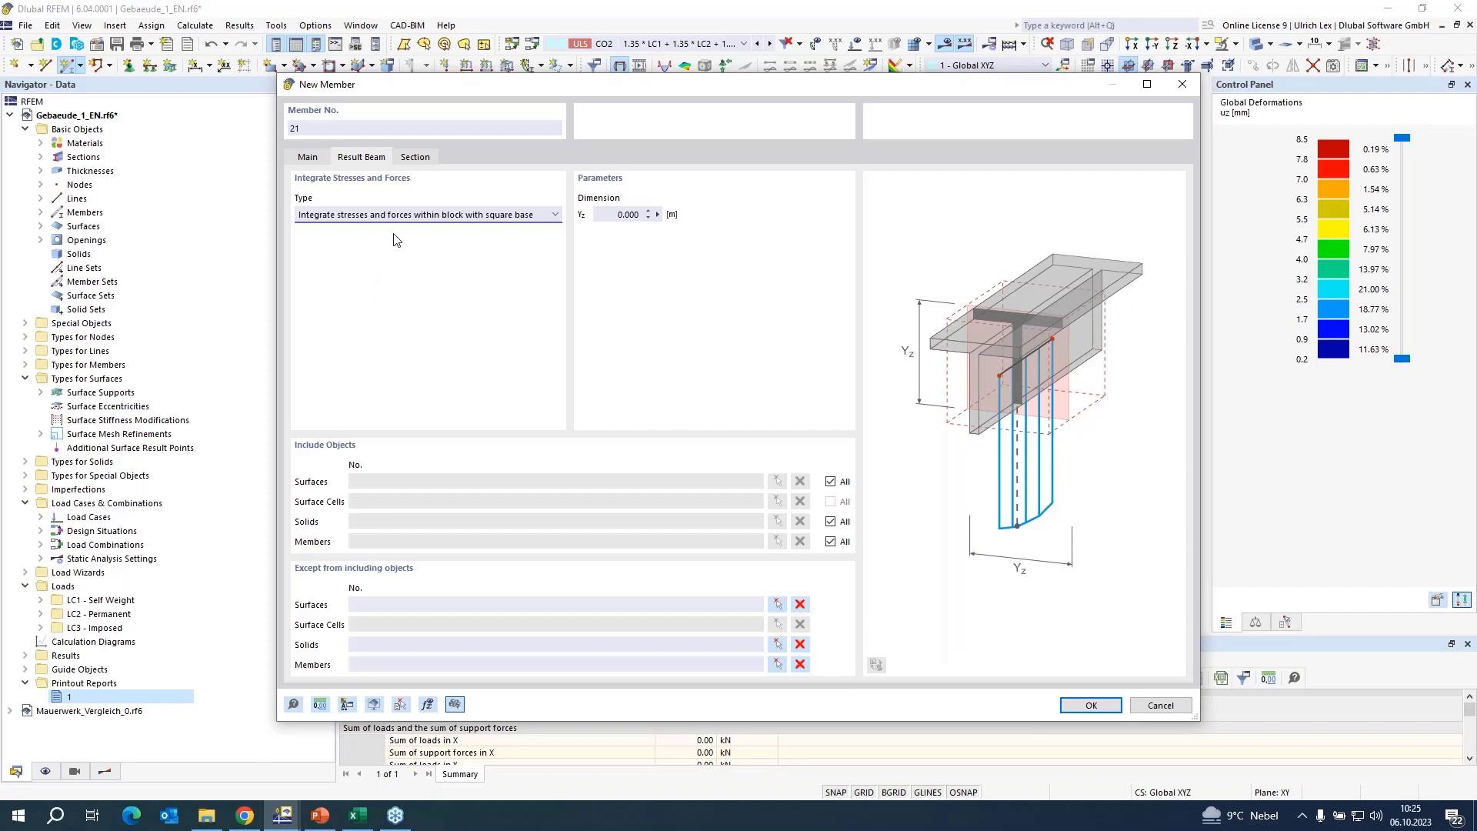
click(555, 217)
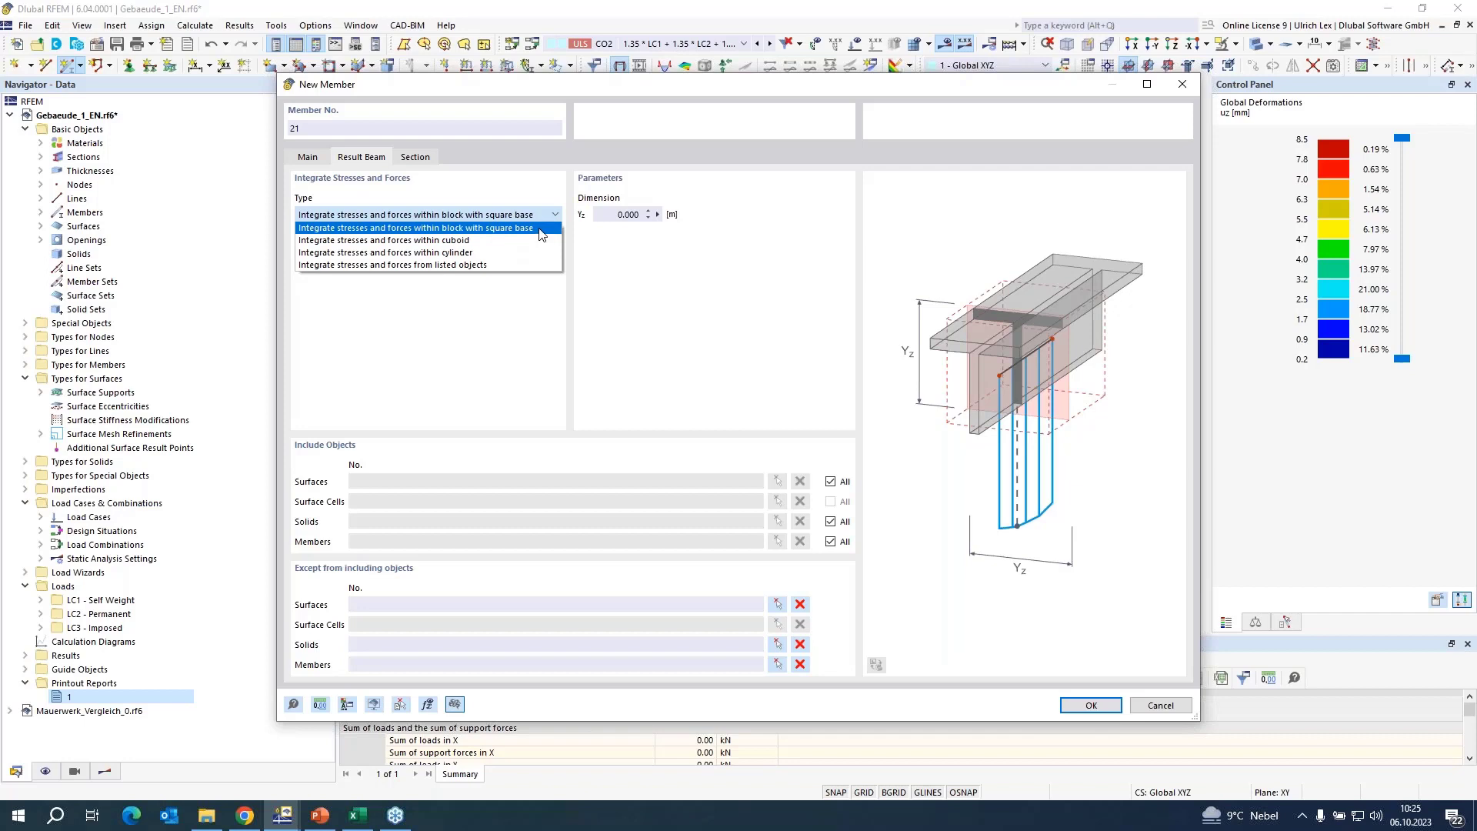
click(474, 228)
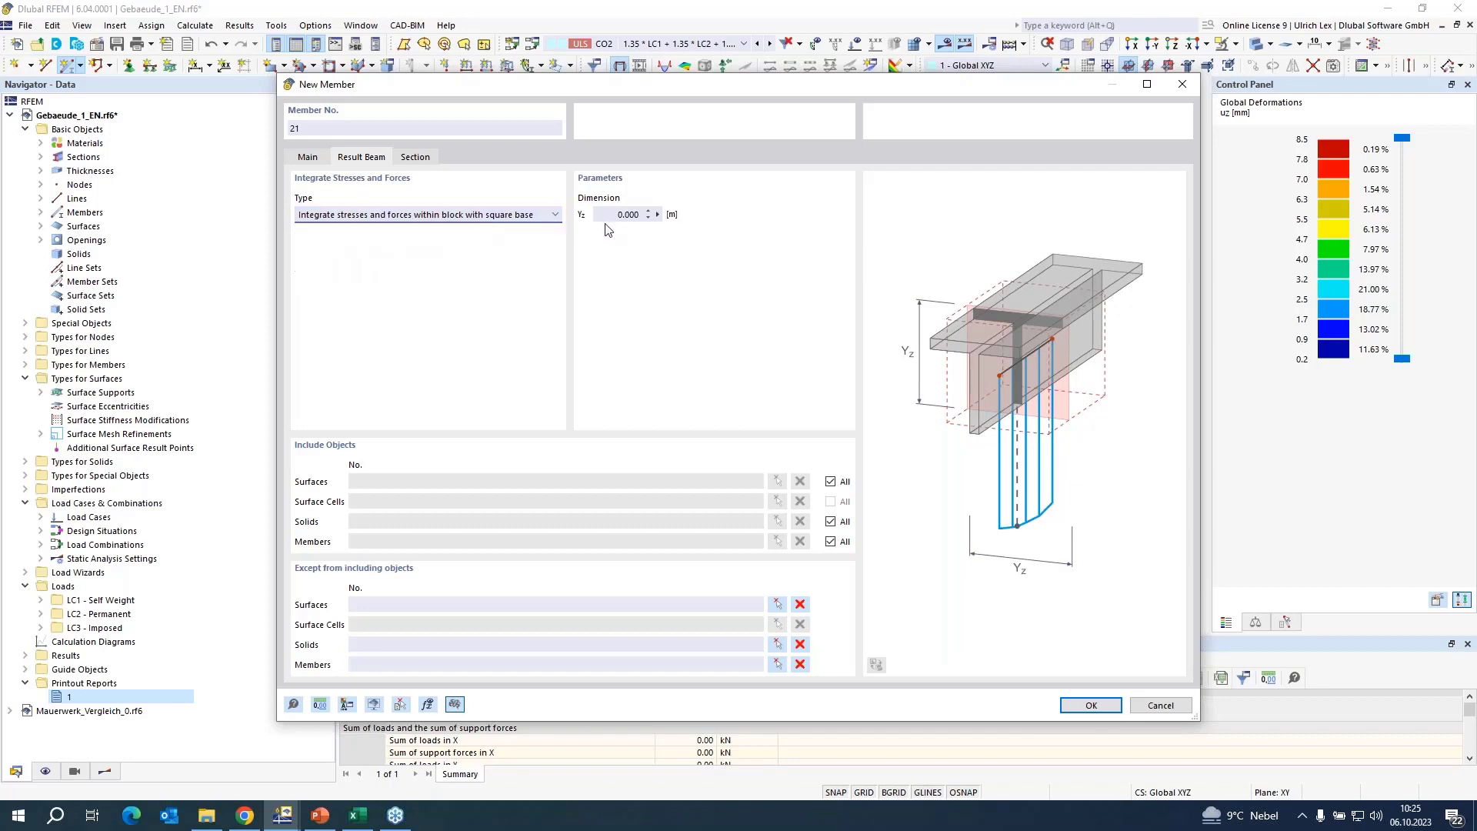
drag(613, 215, 658, 213)
text(1)
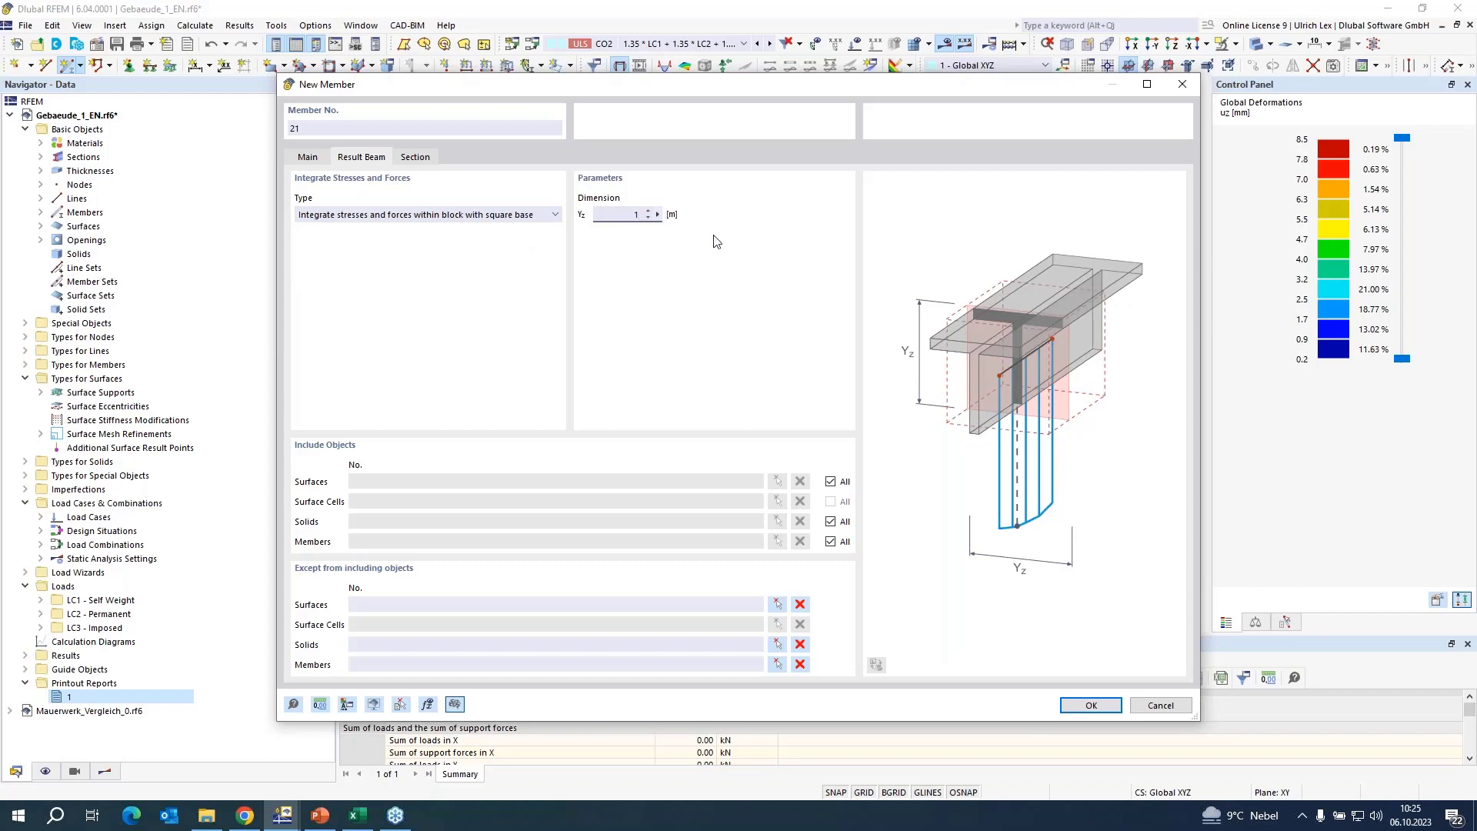
Restrict the result beam's included surfaces to lower-storey wall surface 22 beside the building corner and confirm the member settings.
click(830, 481)
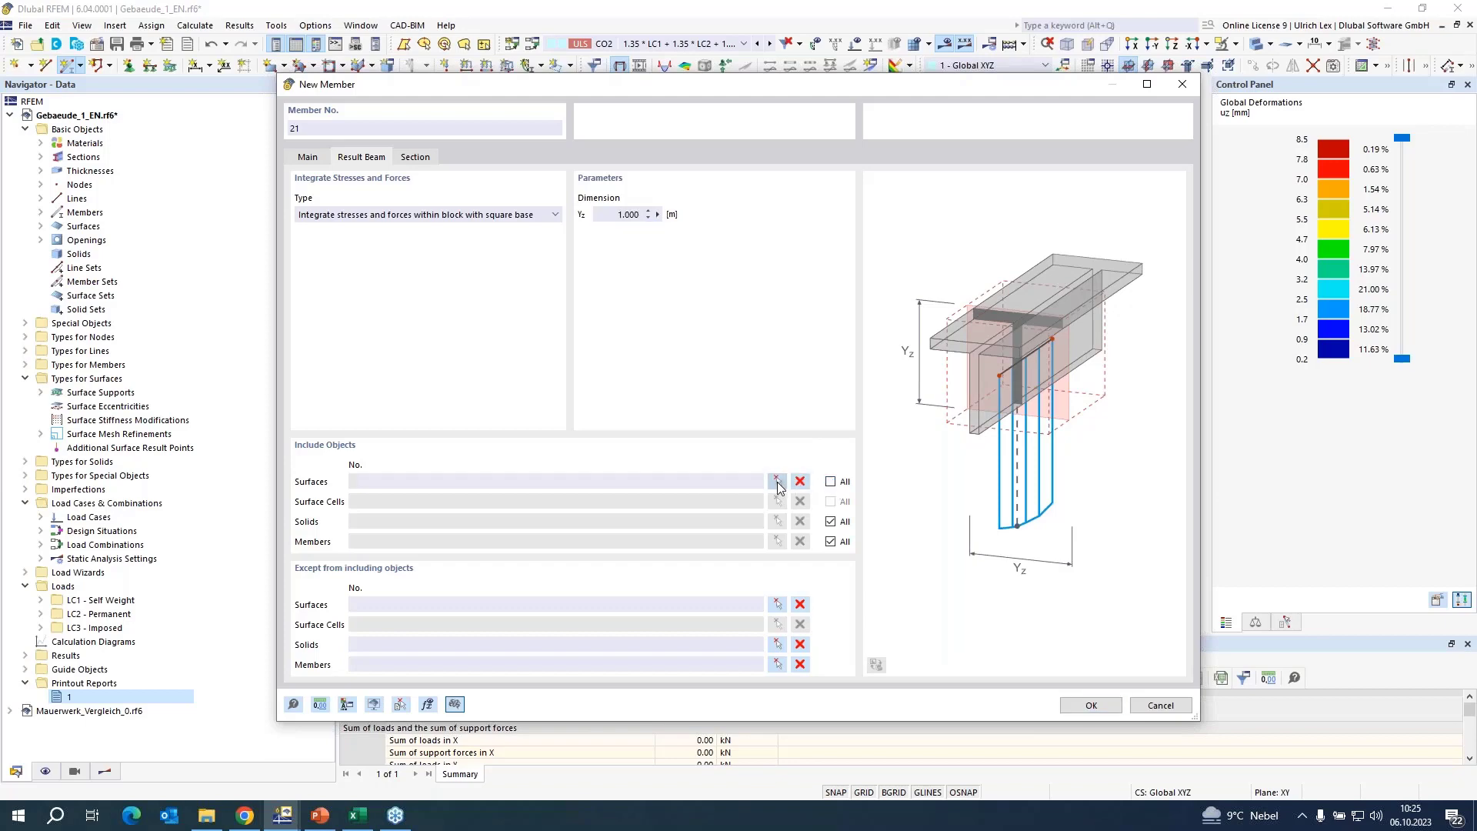
click(777, 481)
click(743, 454)
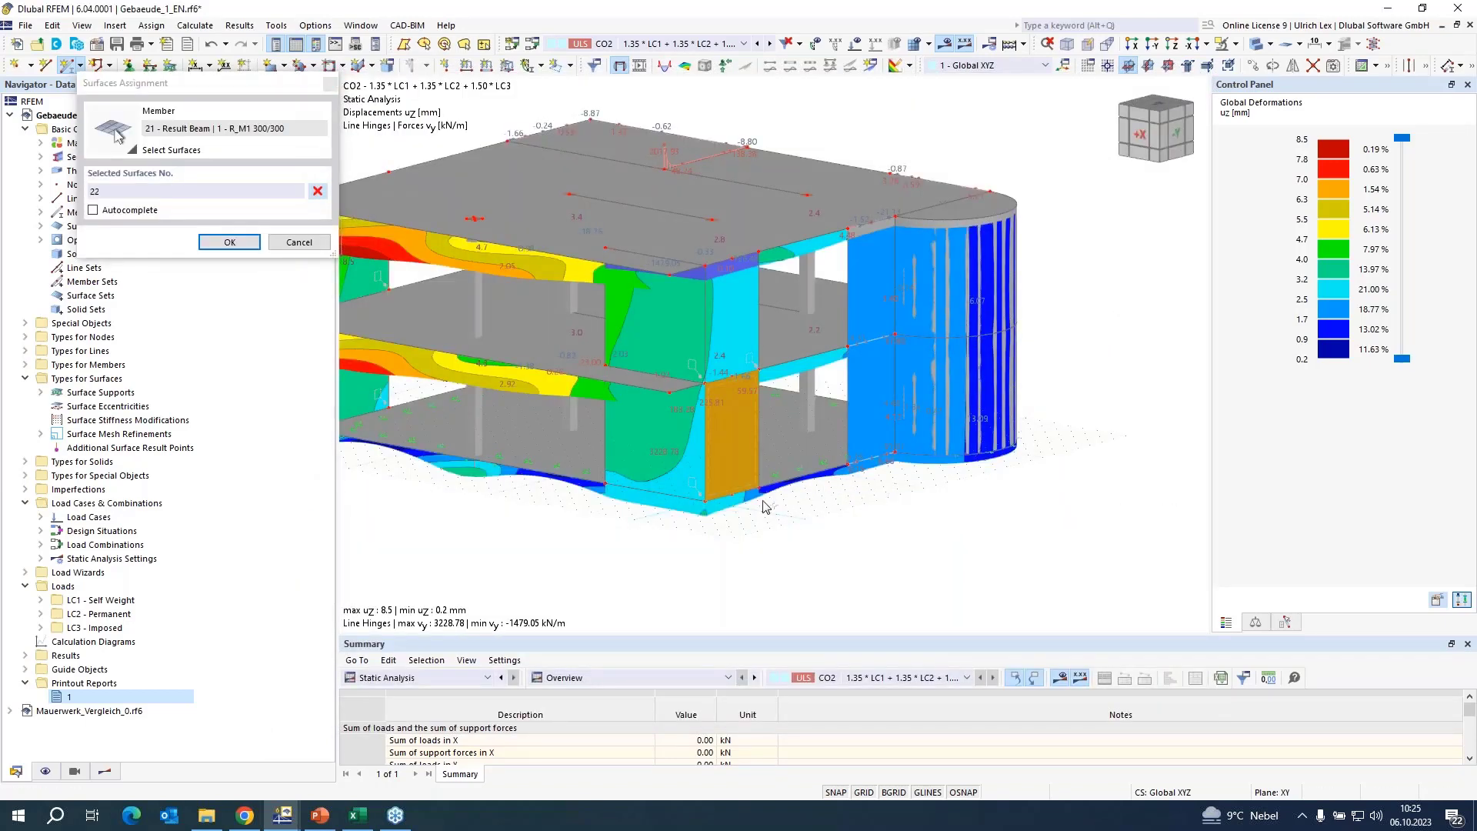
click(228, 241)
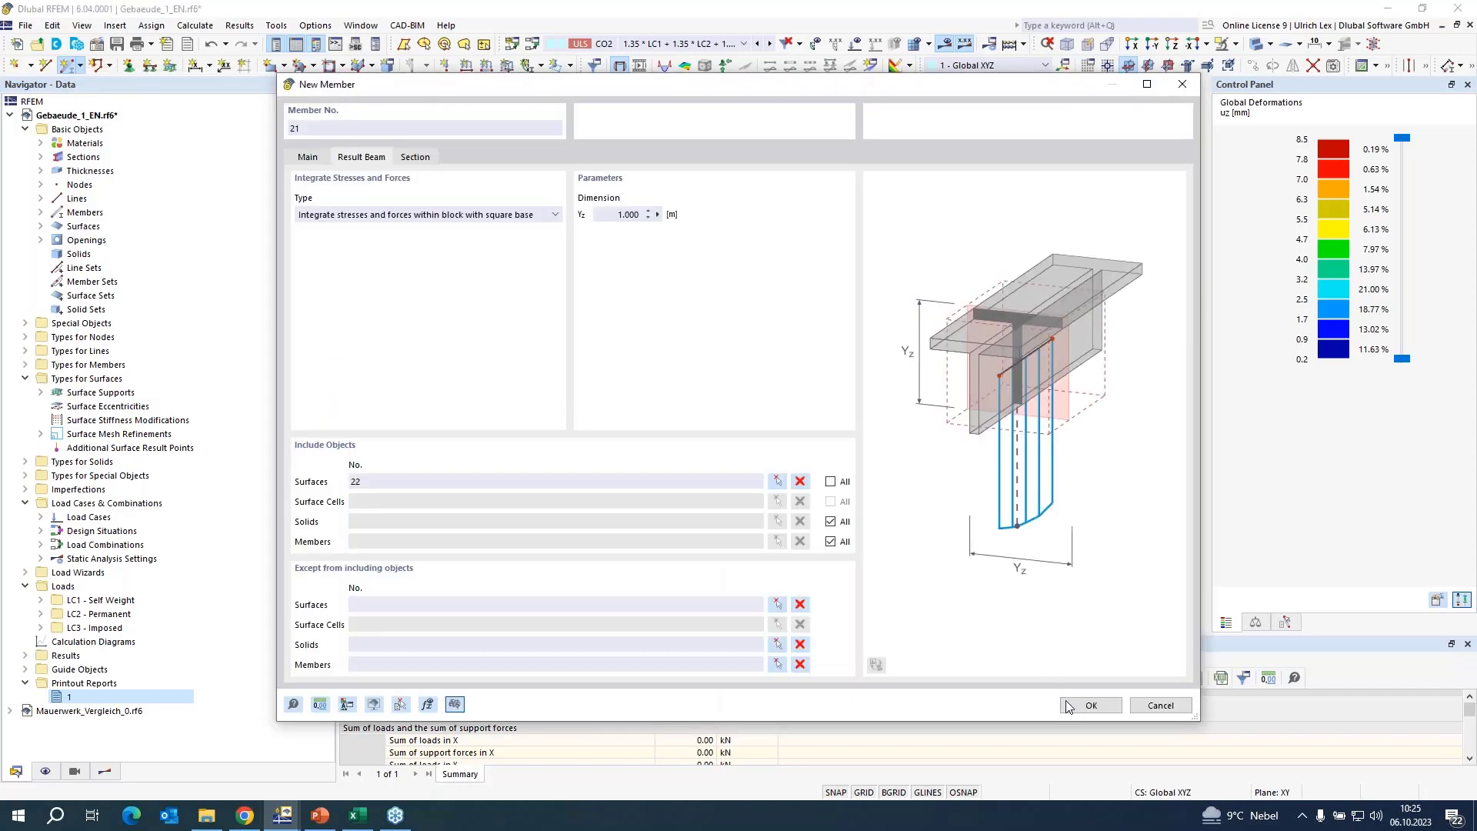
click(1091, 704)
Place the result beam vertically at the middle of the lower-storey wall, from its base to its upper edge, 3.25 m long.
click(757, 486)
scroll(754, 477, up, 4)
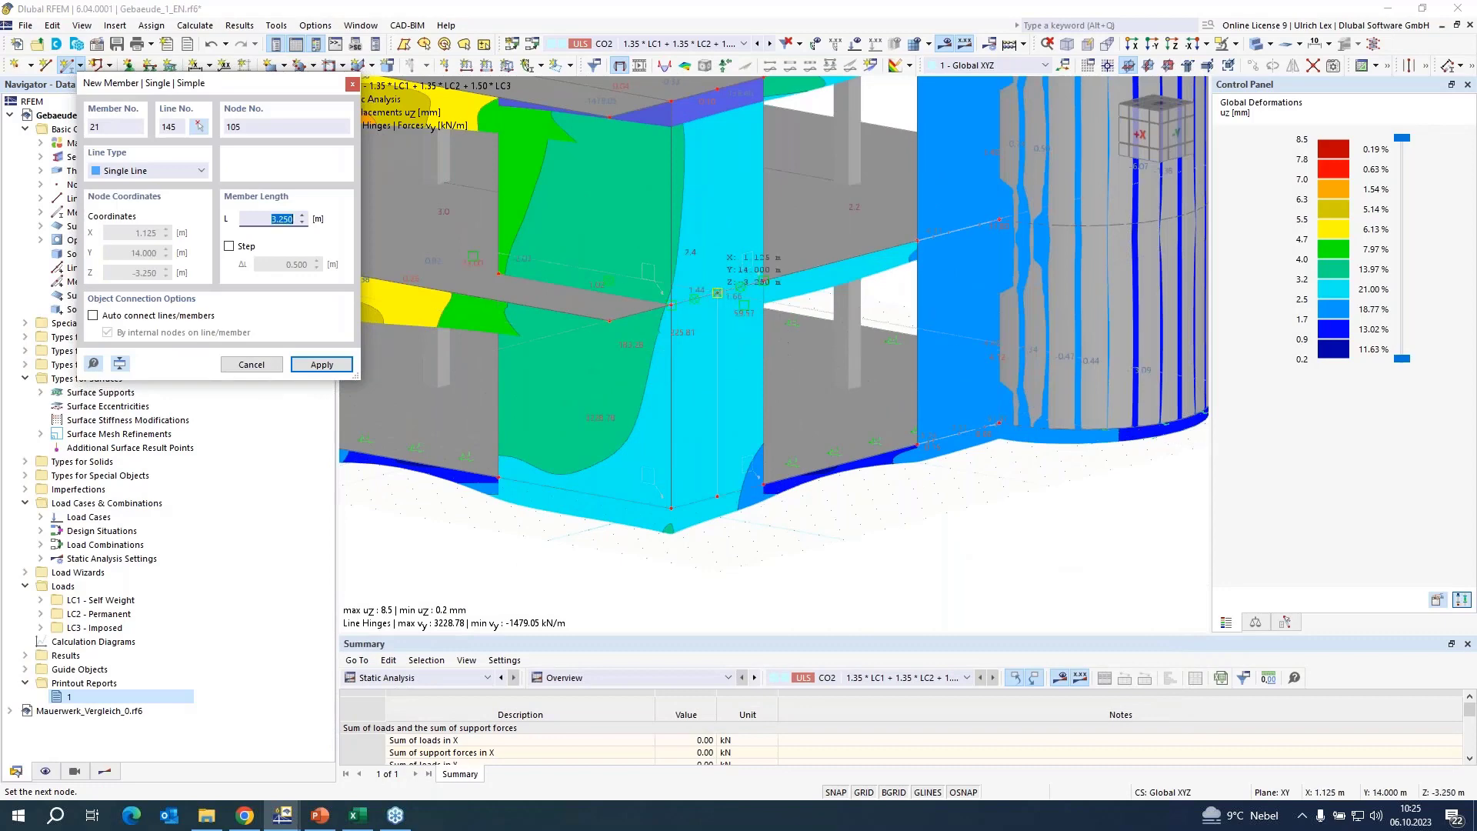
click(717, 293)
click(824, 473)
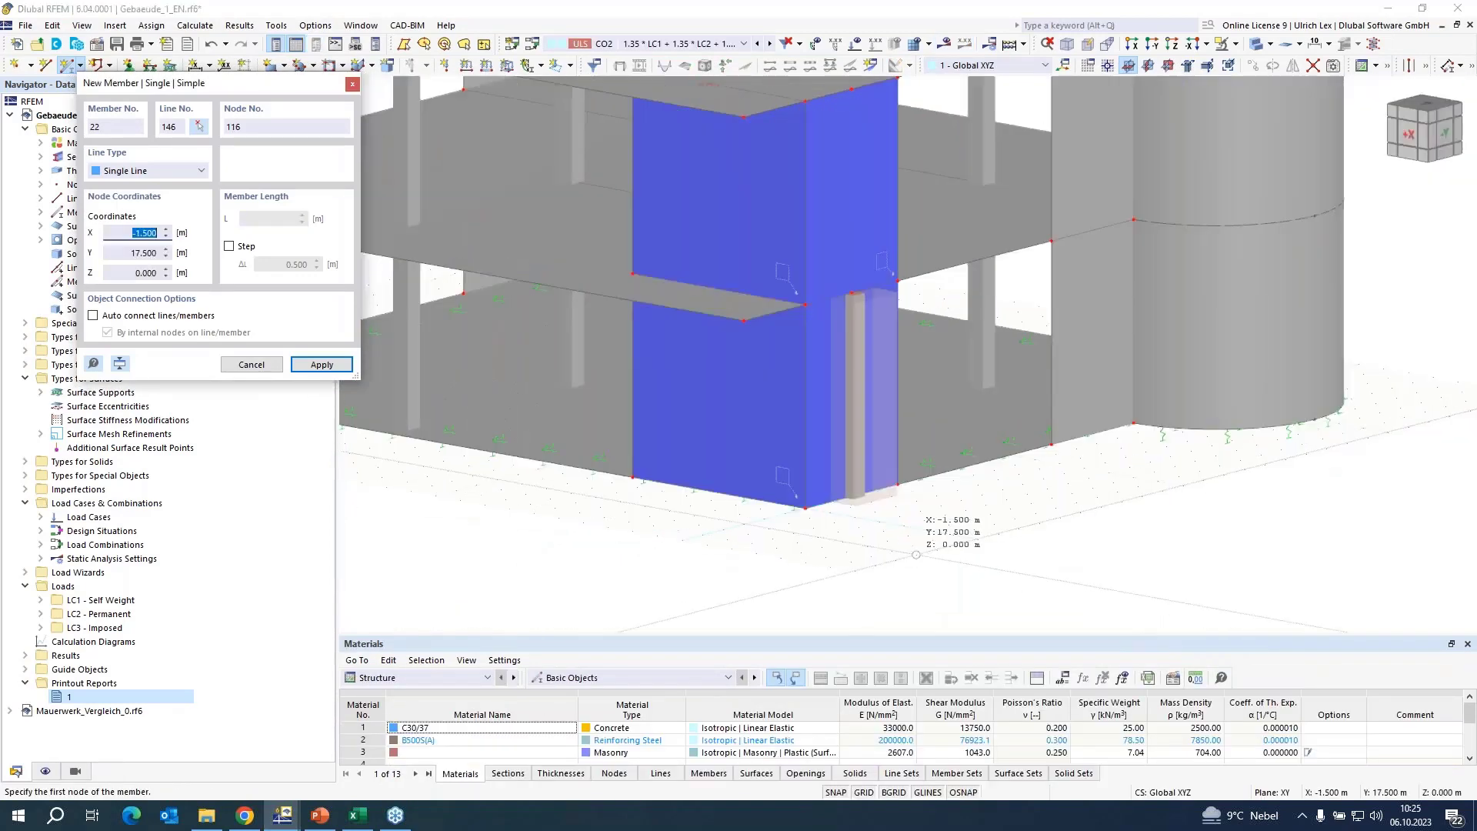
key(Escape)
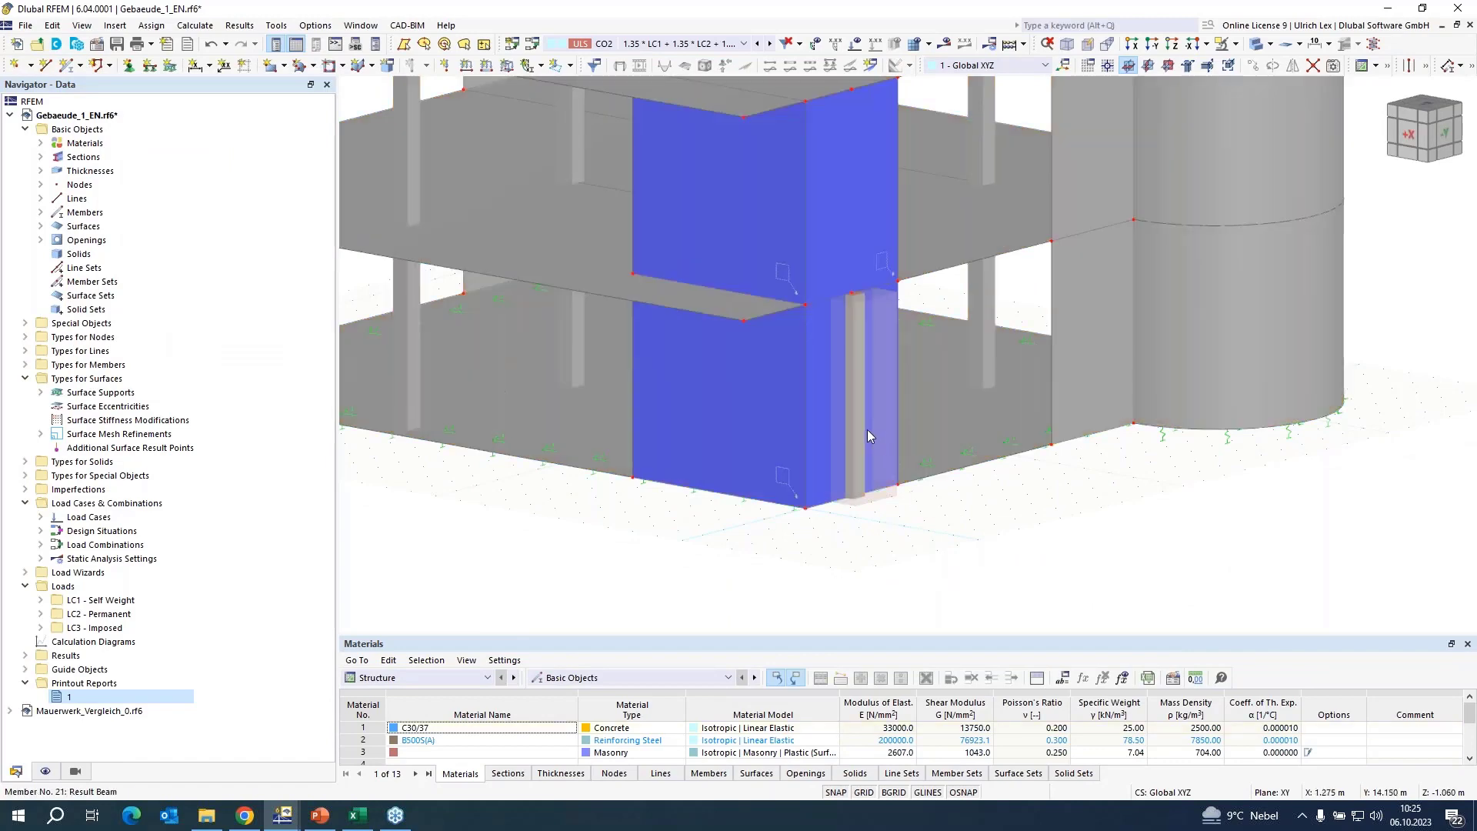
Check the section and integration settings of the lower-storey result beam and close them without changes.
double_click(860, 309)
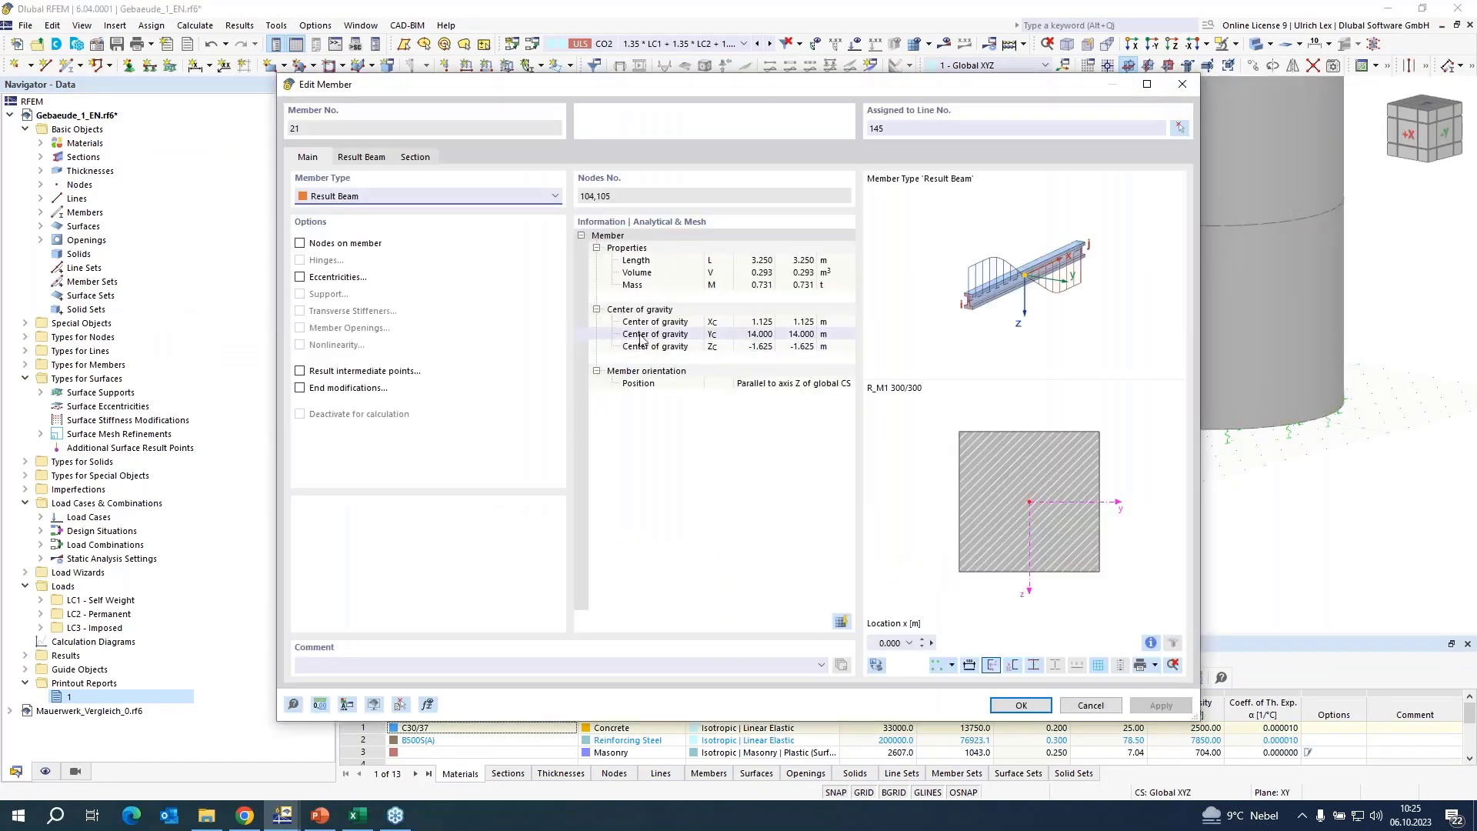
click(429, 161)
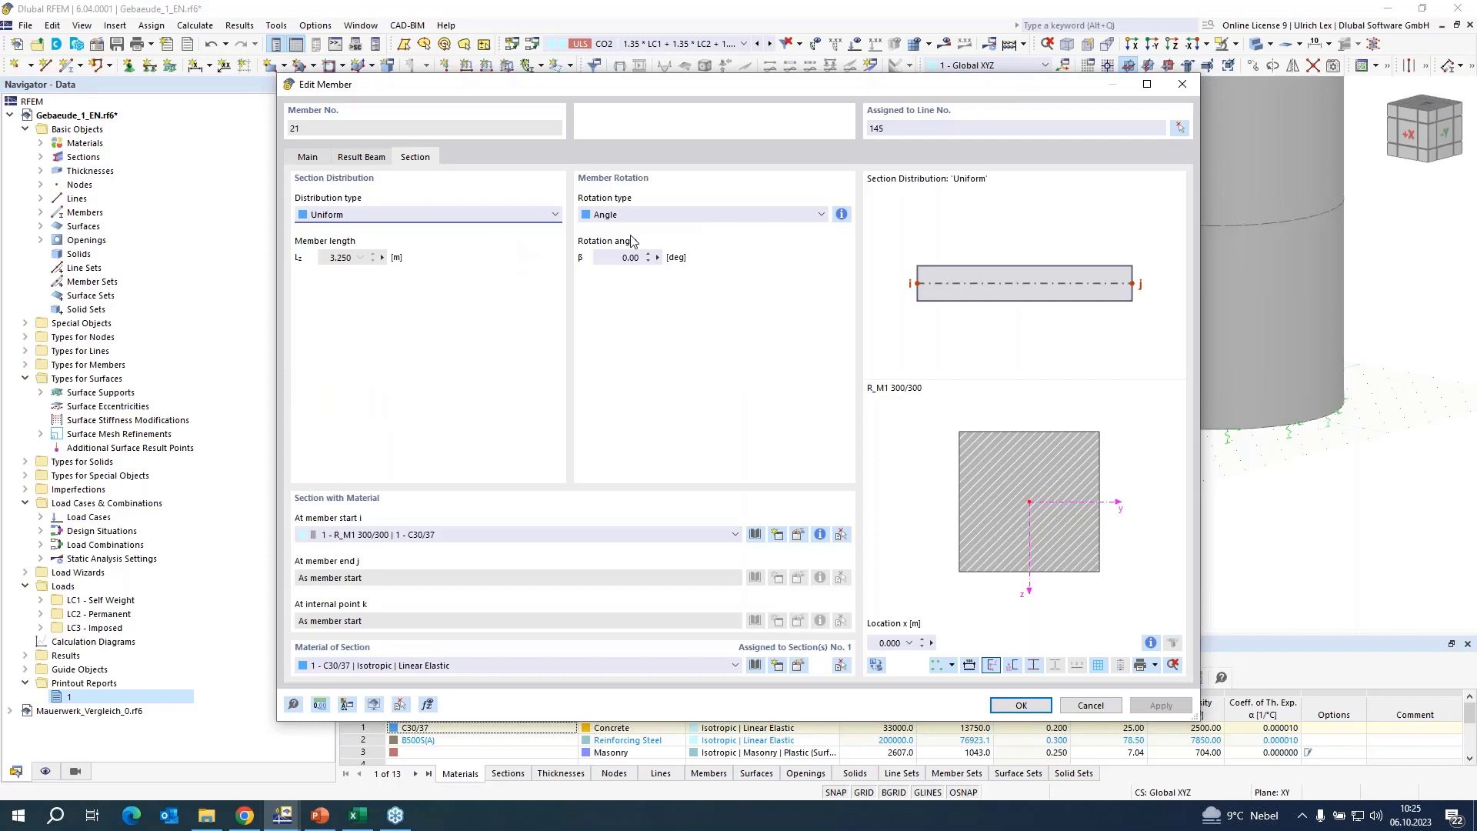
click(365, 161)
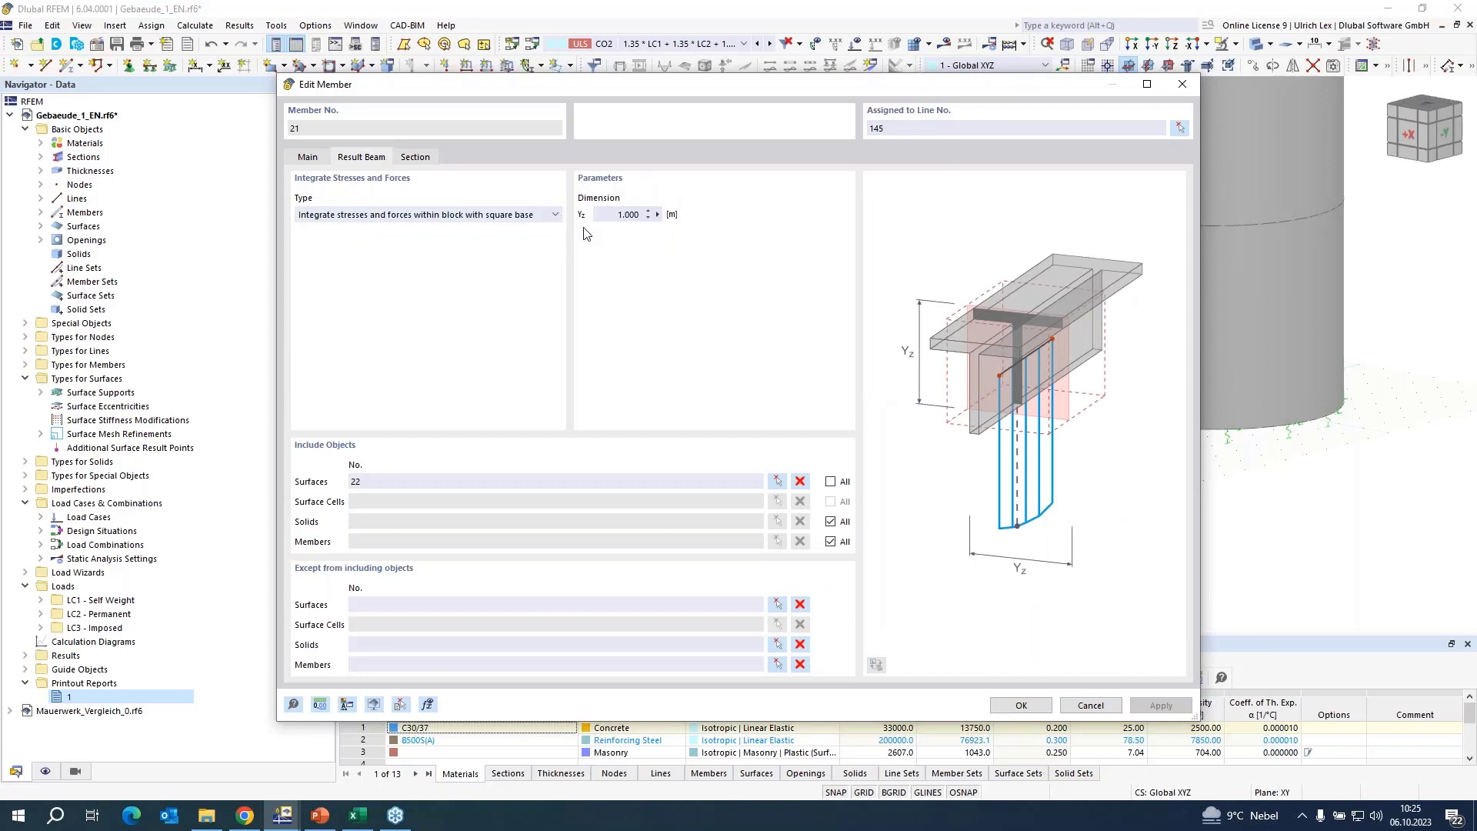
click(1021, 705)
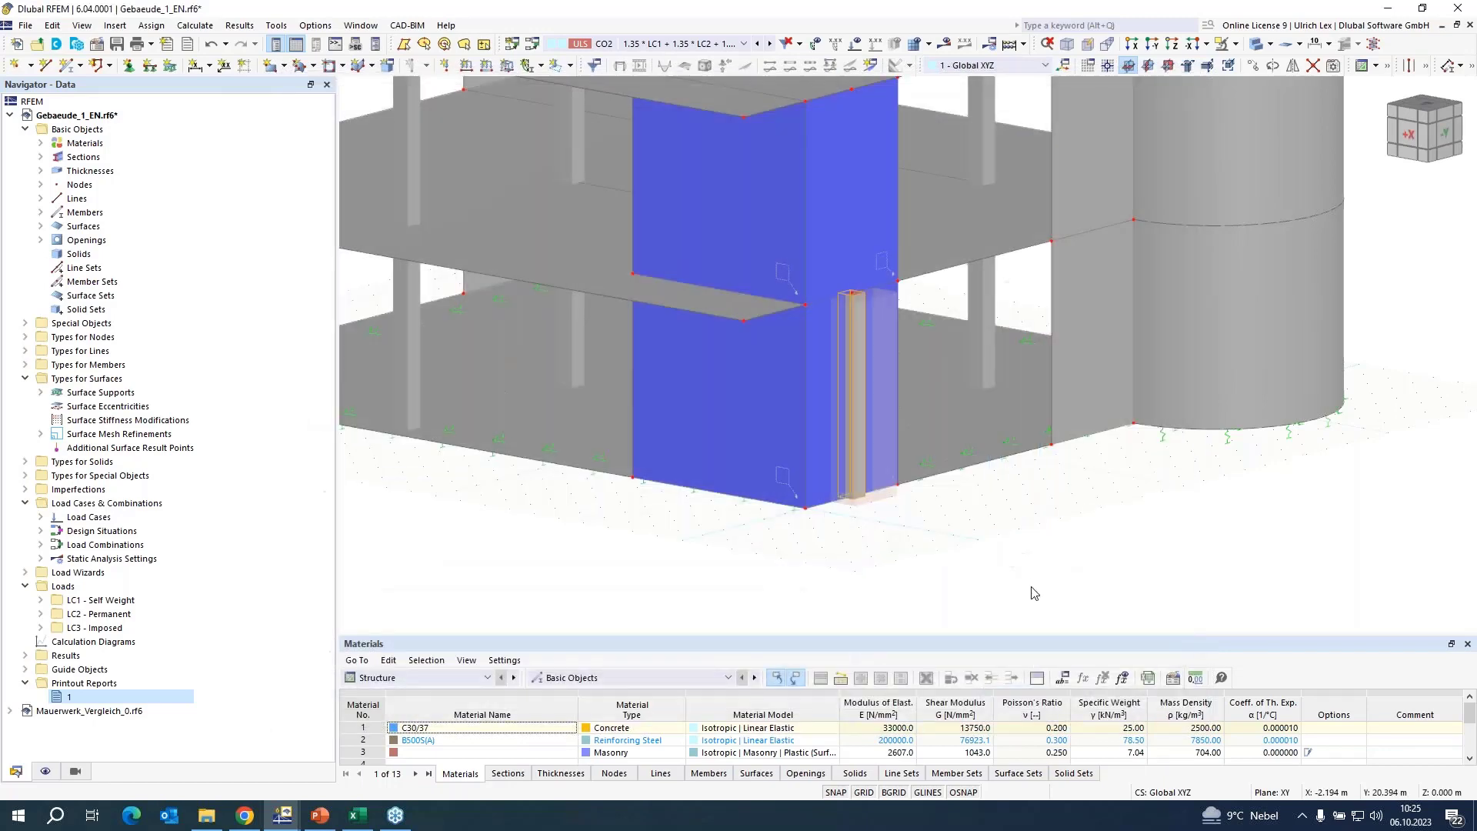
Place a second result beam on the upper-storey wall, from the lower beam's upper node to the node at Z -6.5 m.
click(67, 64)
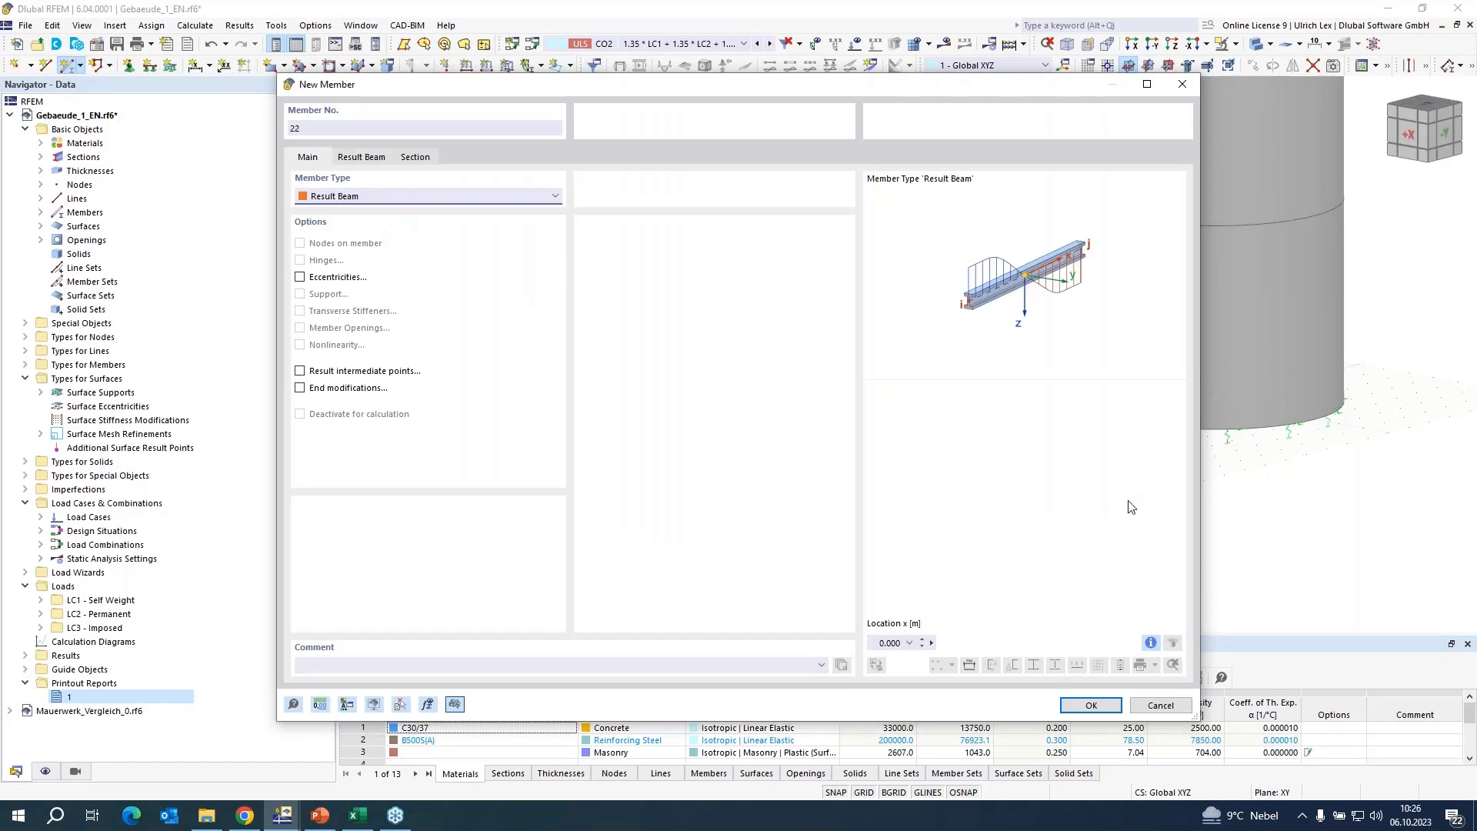
click(1069, 707)
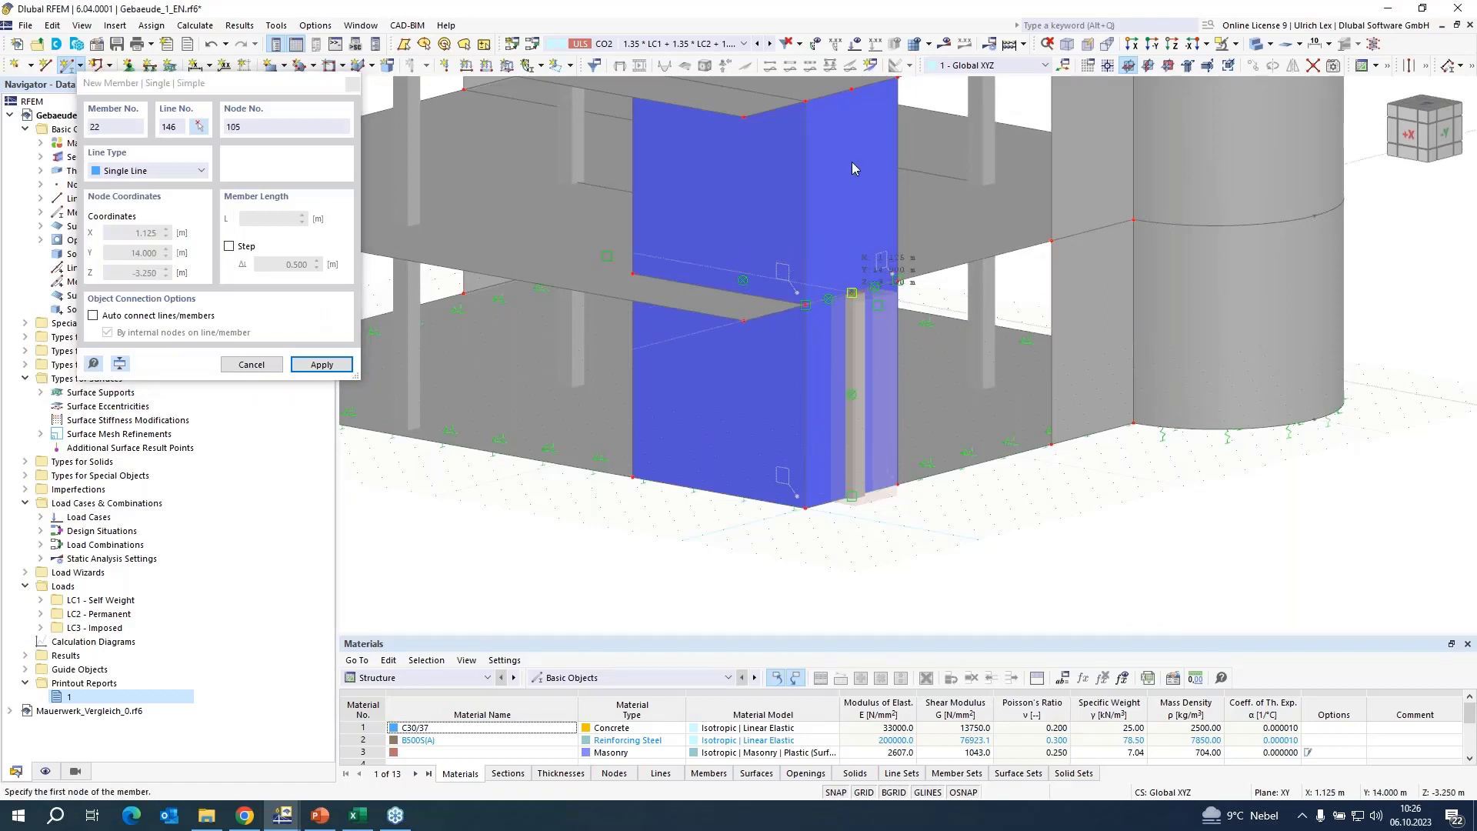
click(852, 89)
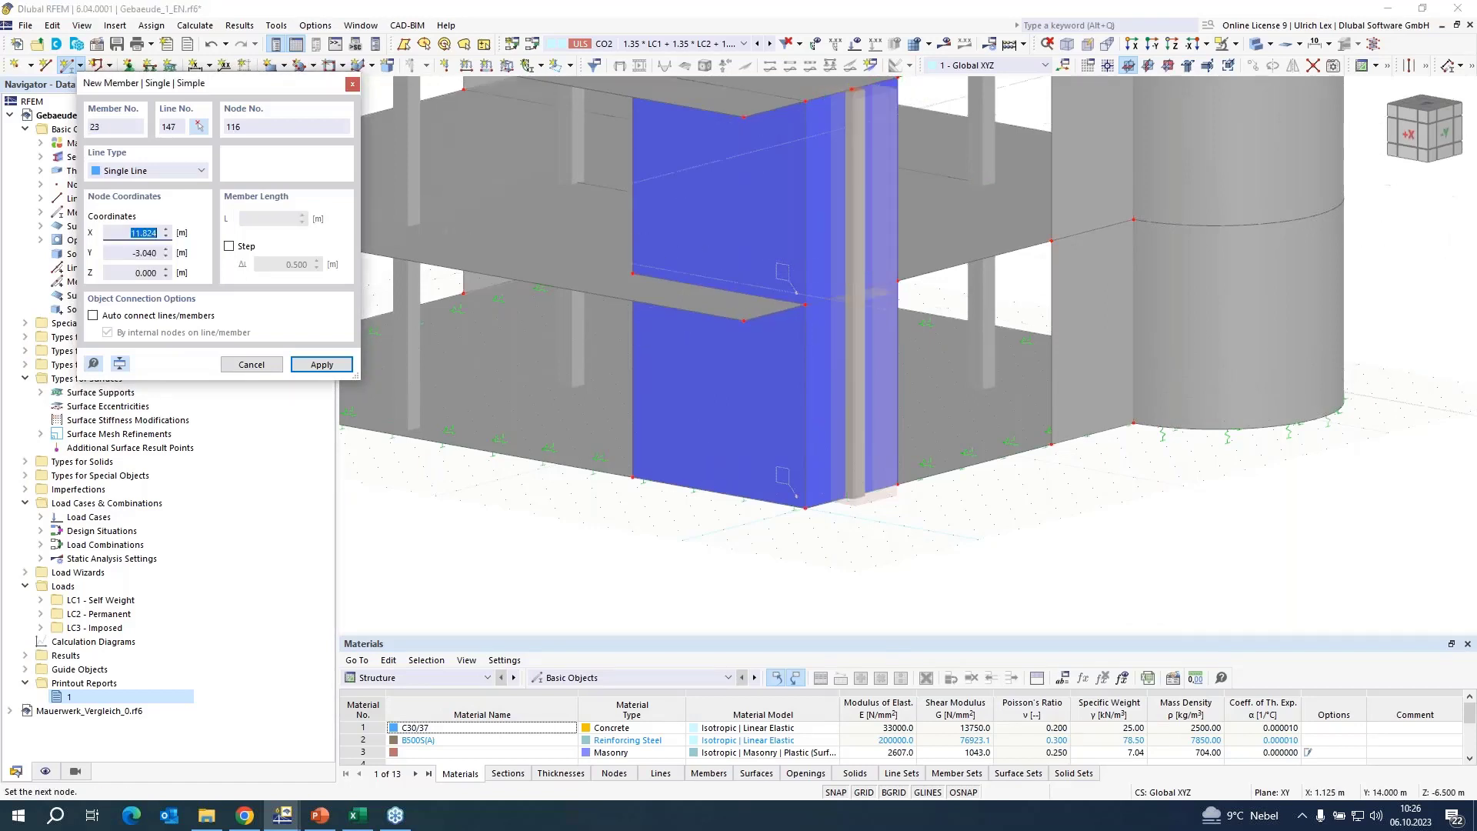
click(258, 366)
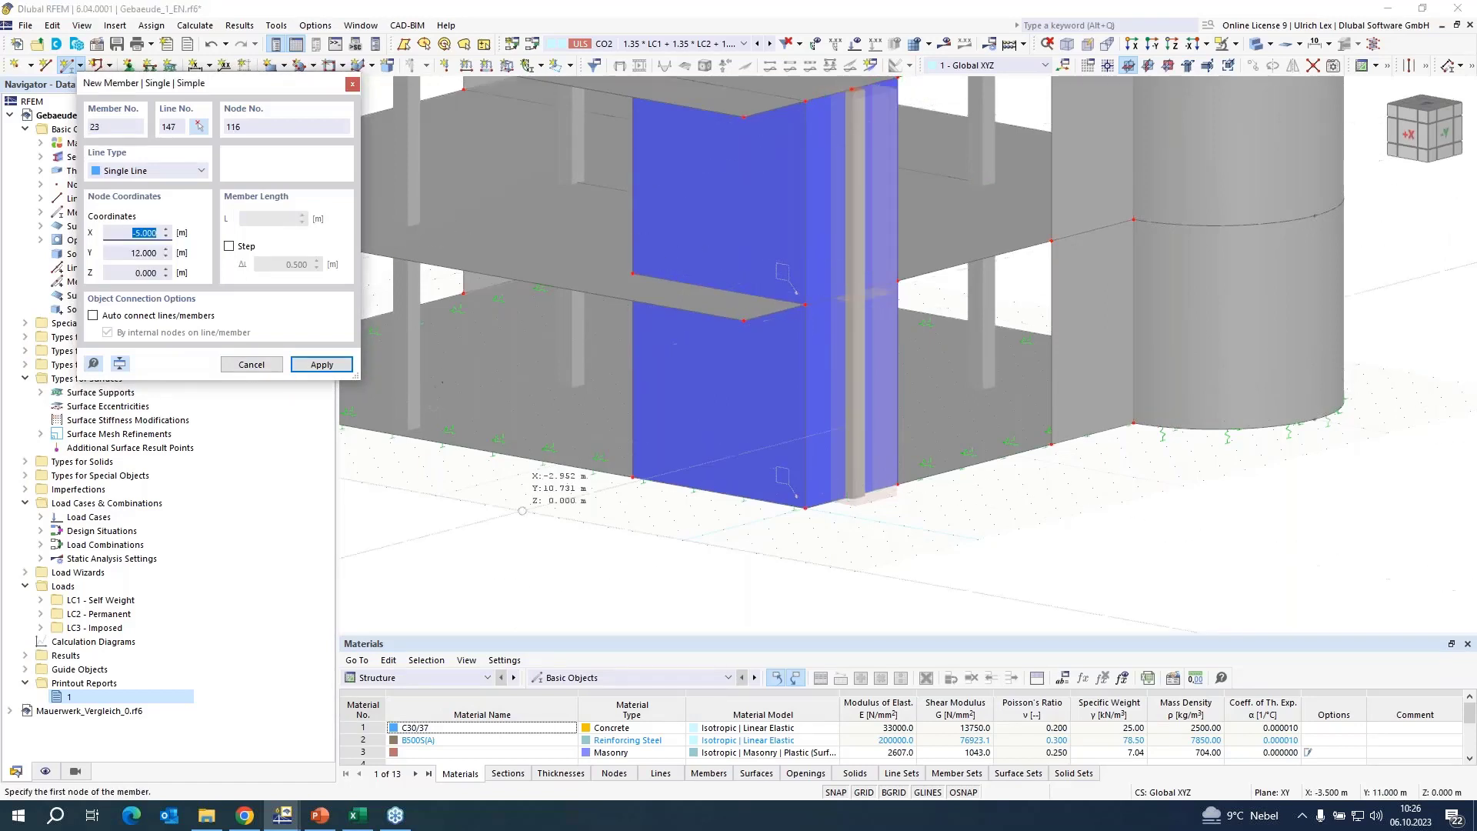
right_click(444, 530)
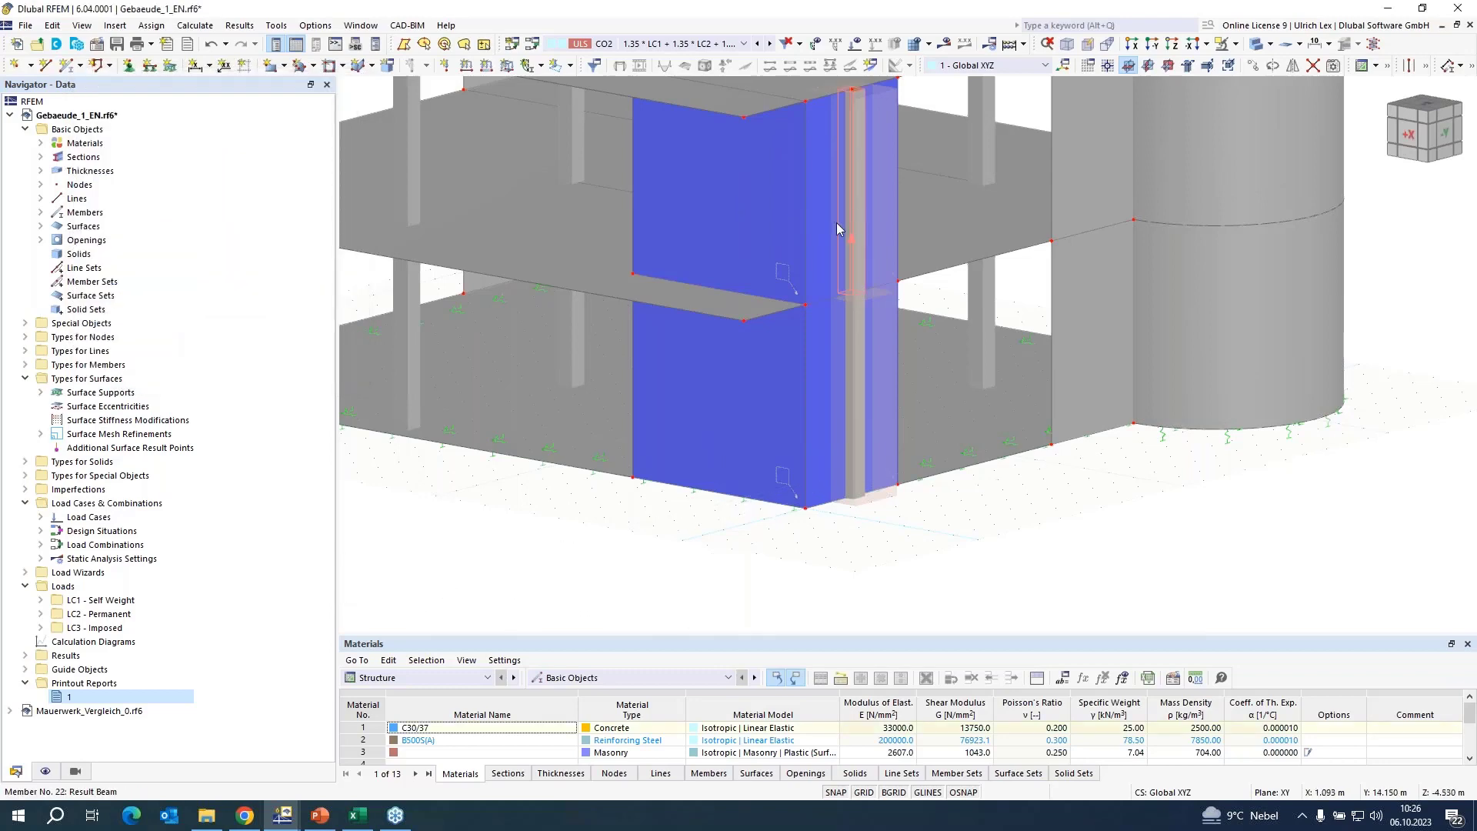
Assign upper-storey wall surface 23 as the included surface of the second result beam and save it.
double_click(837, 223)
click(375, 159)
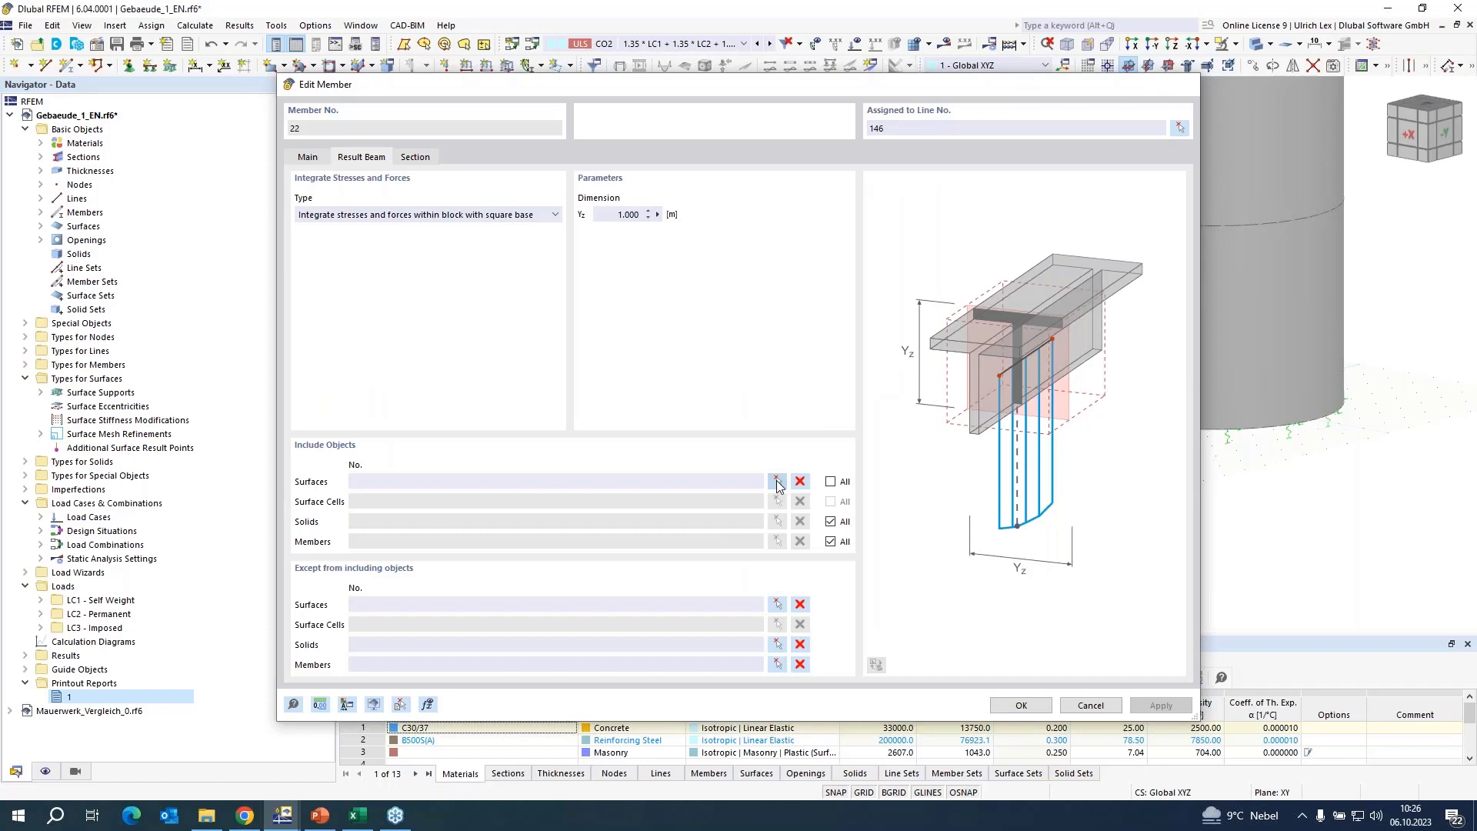
click(778, 483)
click(818, 211)
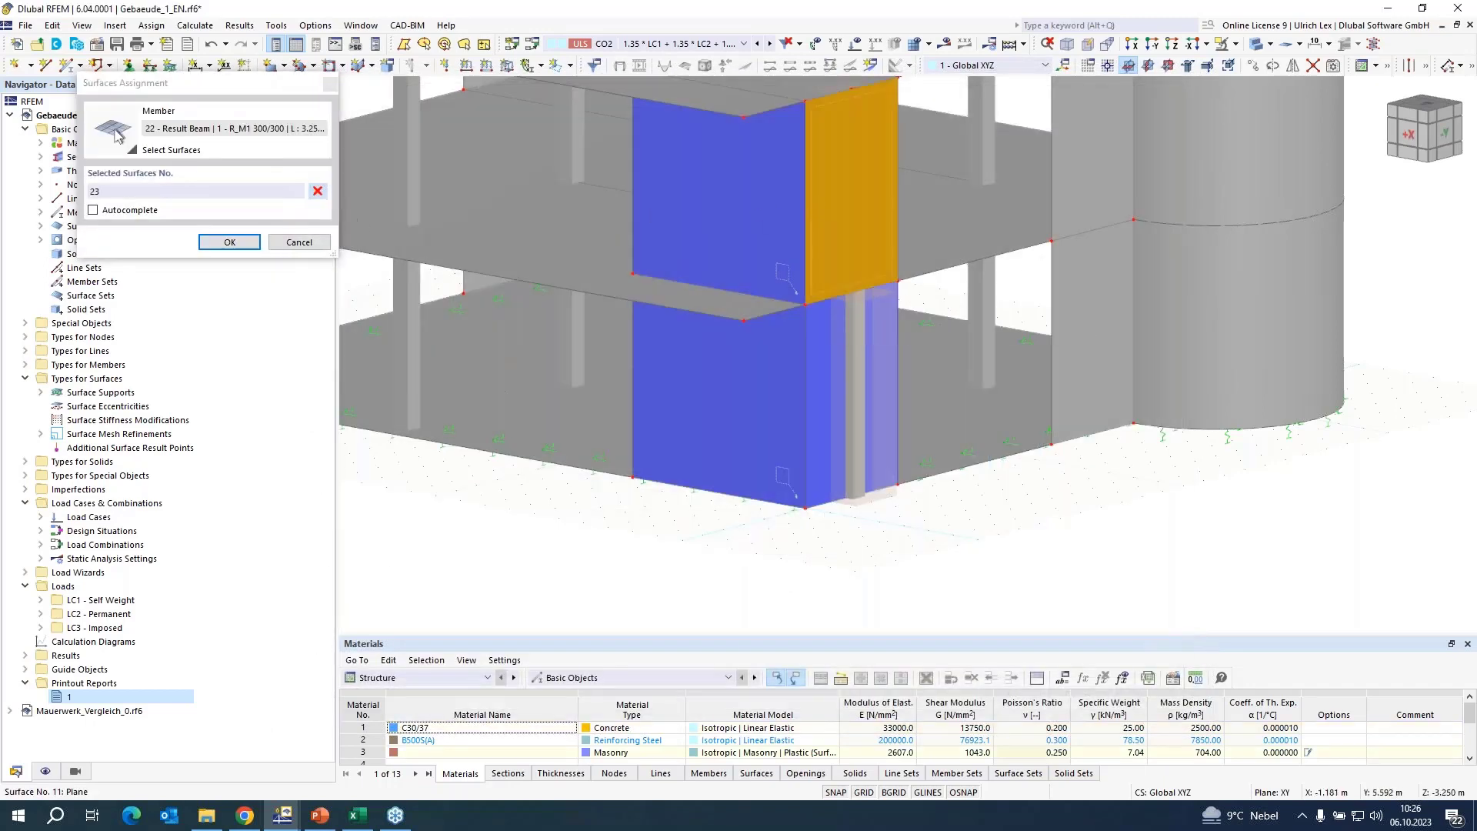
click(230, 243)
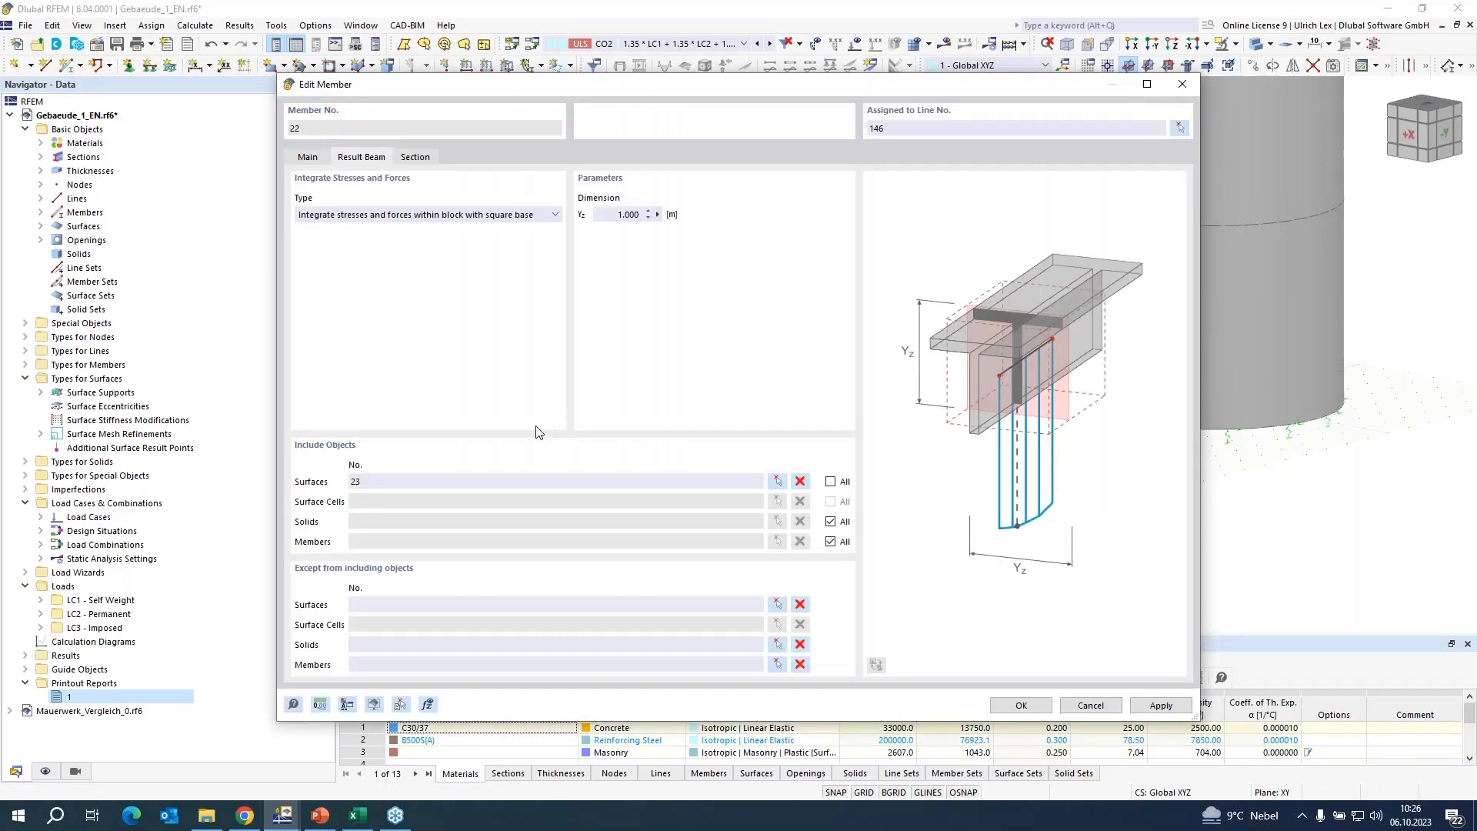
click(1035, 706)
Calculate load combination CO2, display its results, and list the member result types.
scroll(764, 507, down, 3)
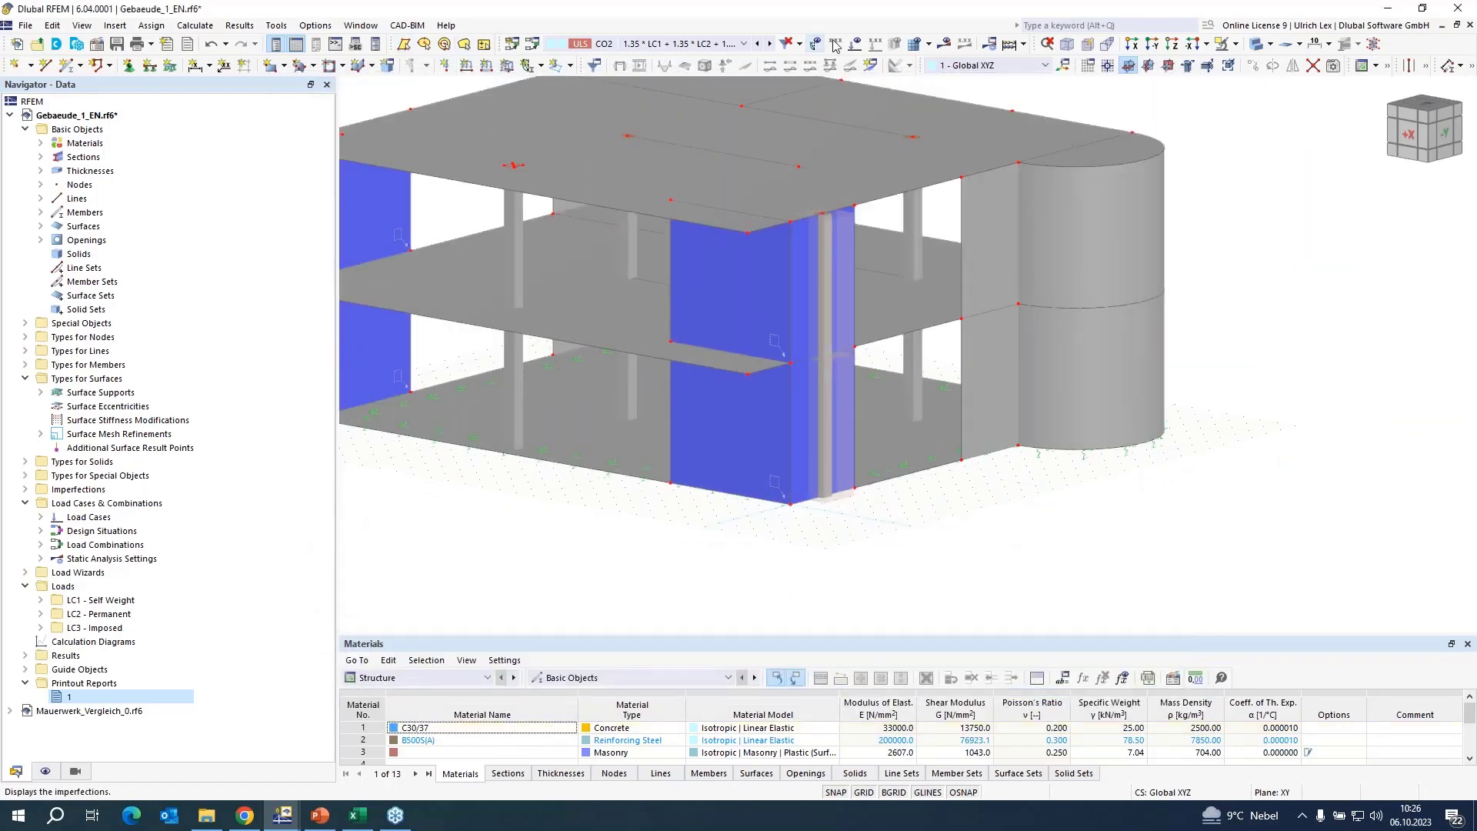
click(945, 43)
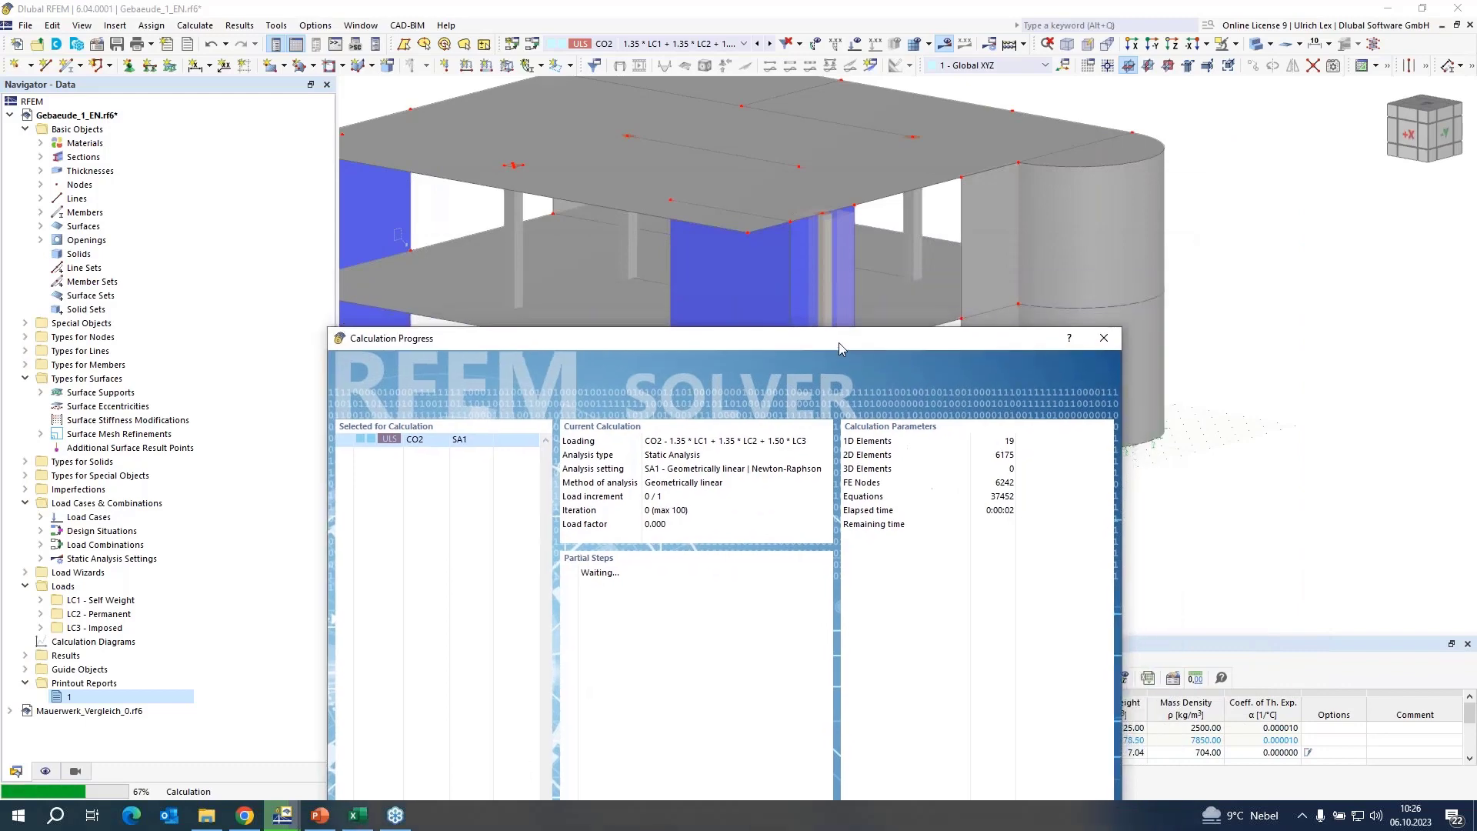
drag(1093, 135, 487, 173)
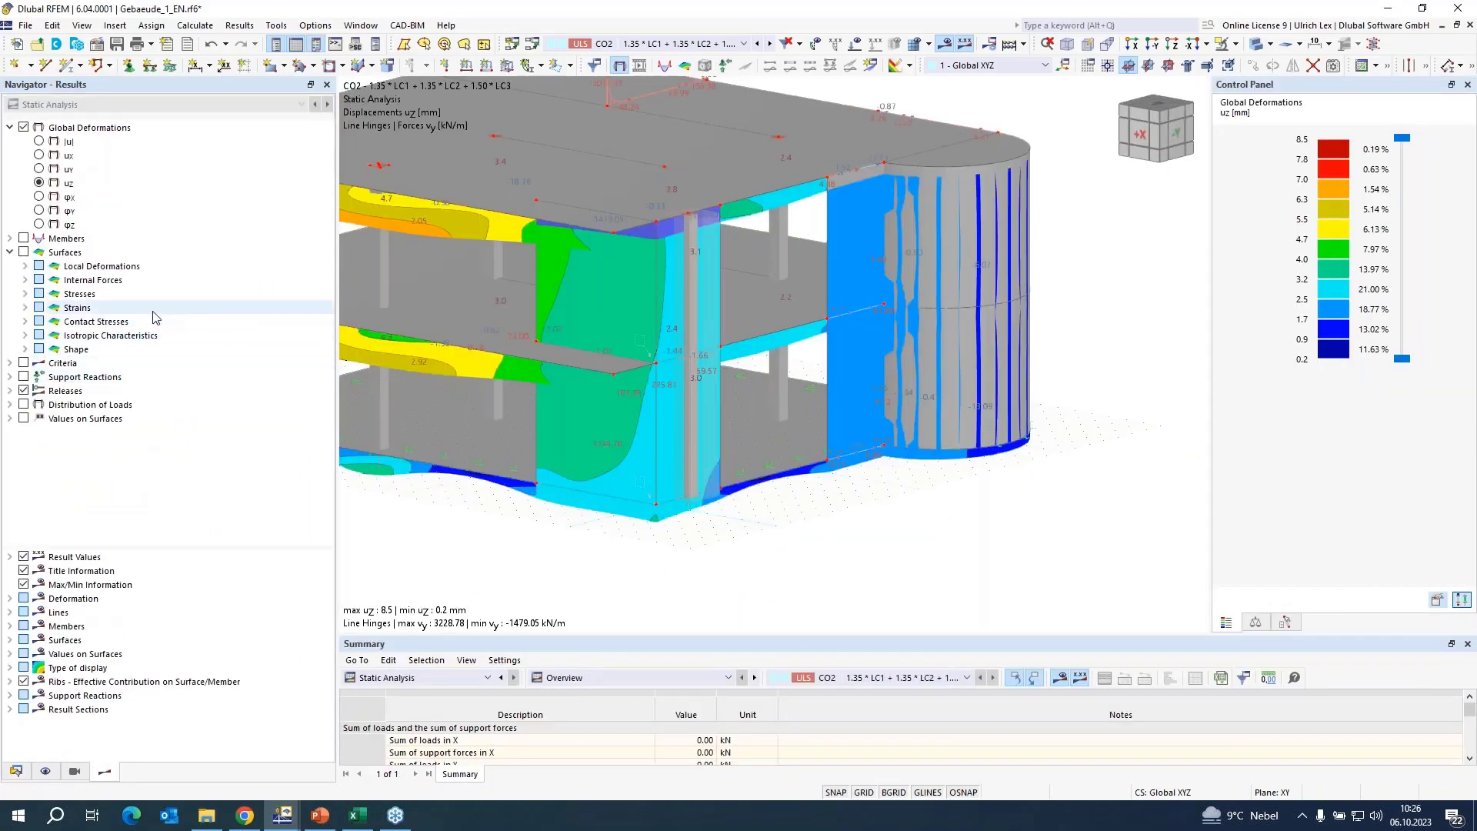
click(10, 240)
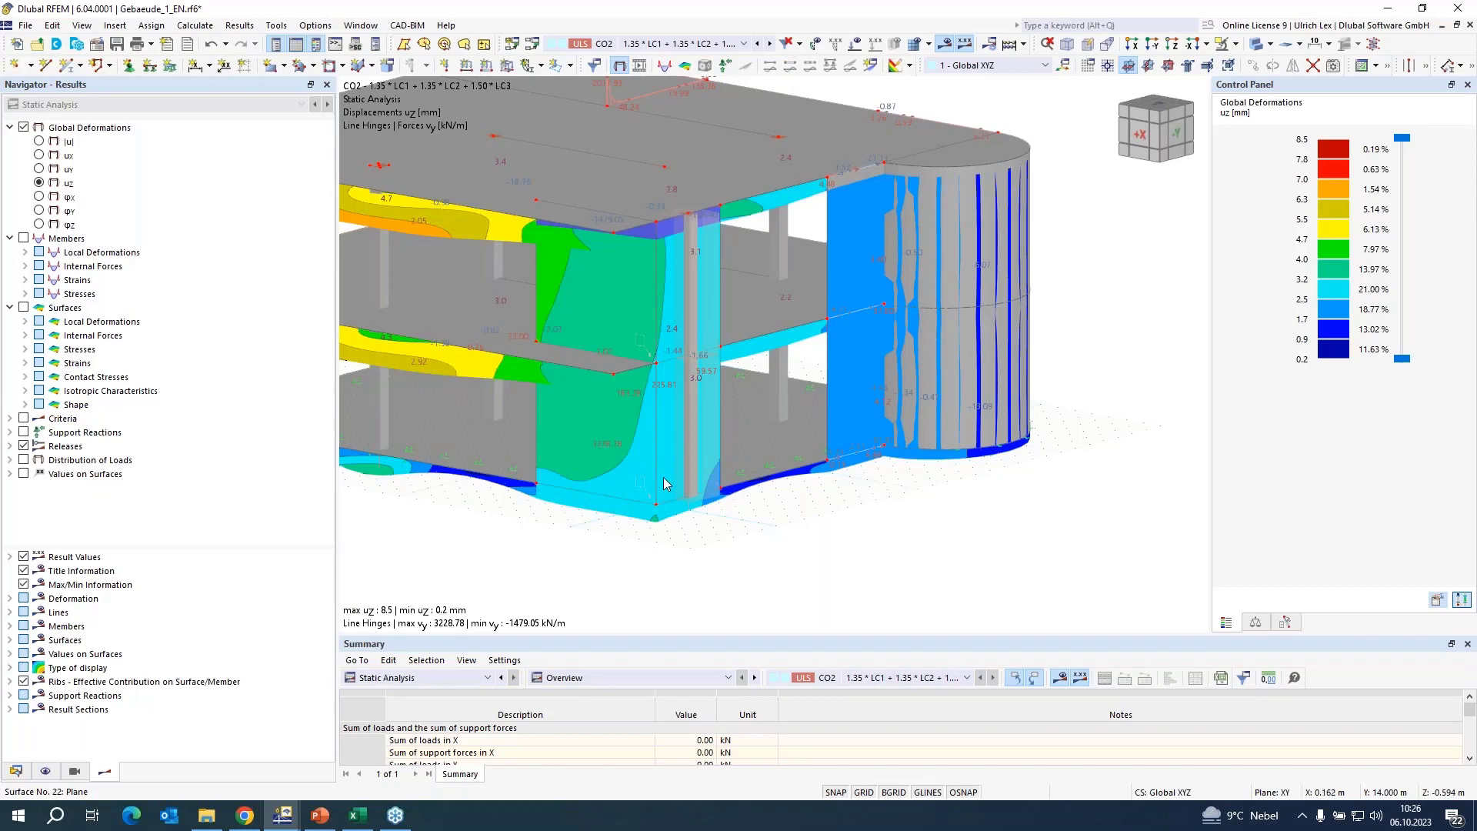
View the building from above and switch the model display from solid to wireframe.
scroll(677, 489, down, 3)
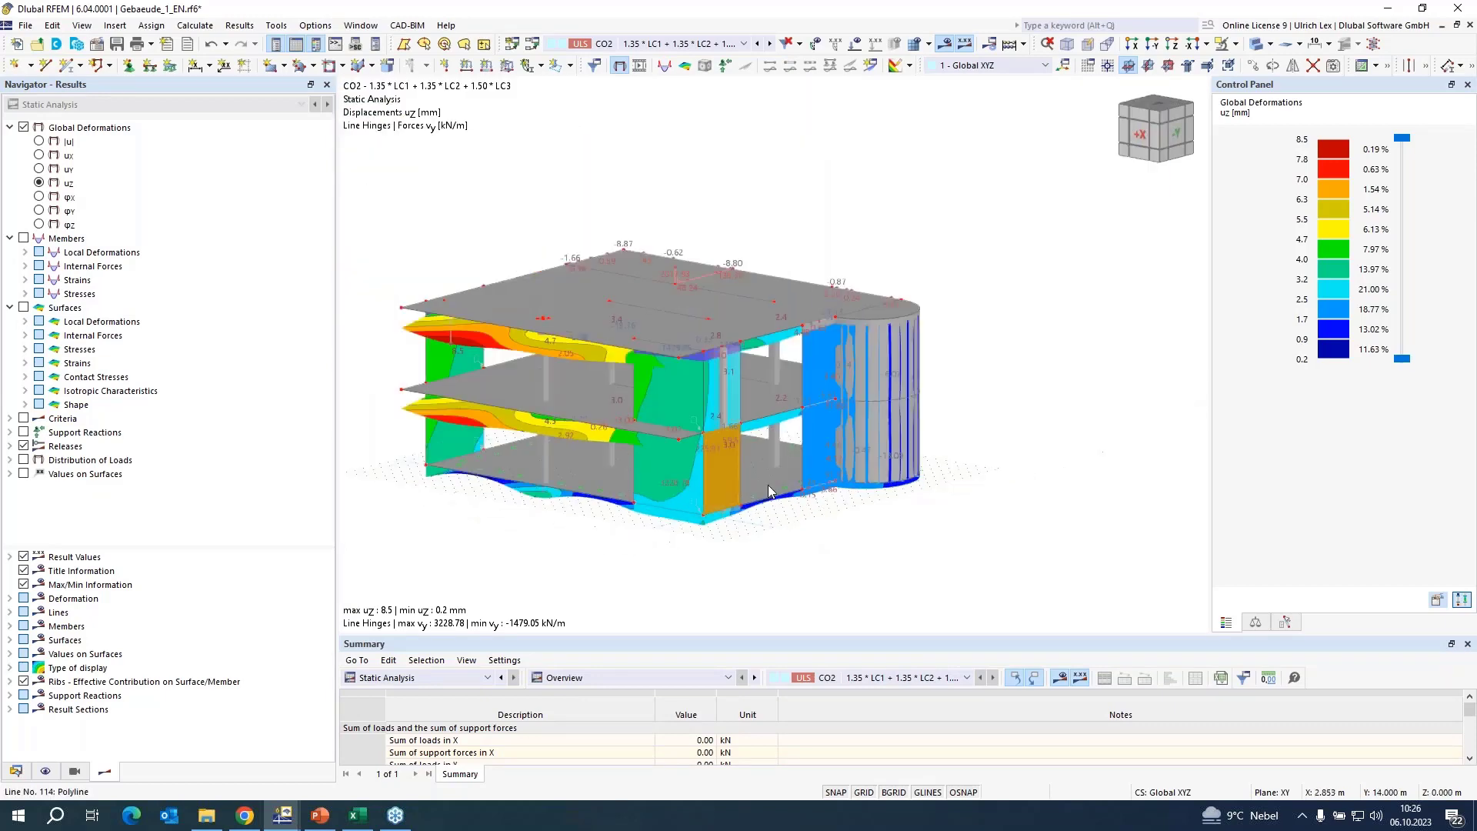
scroll(768, 485, down, 1)
ctrl+middle_drag(953, 278, 935, 454)
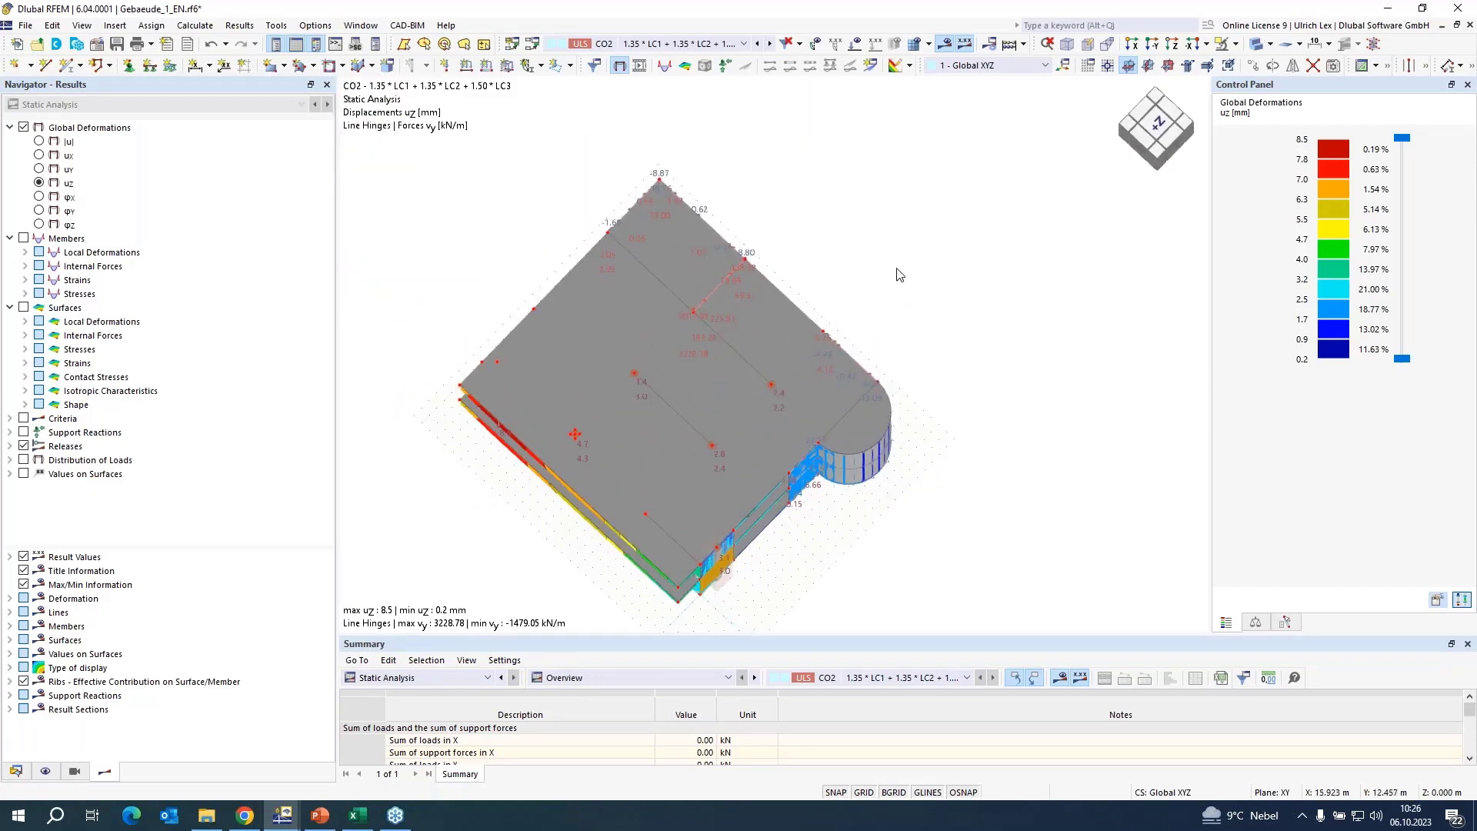
scroll(899, 274, down, 2)
ctrl+middle_drag(952, 299, 949, 317)
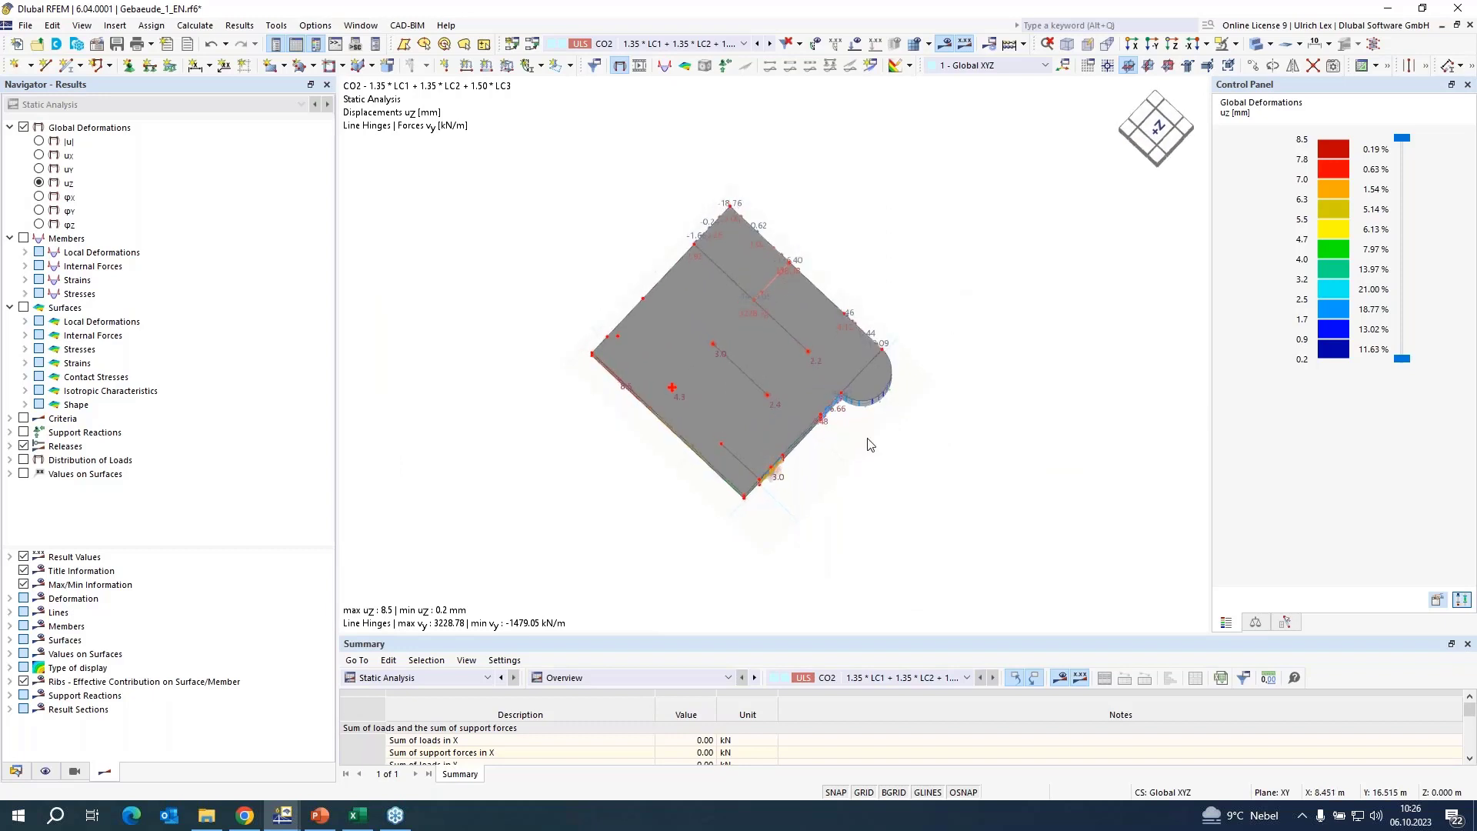
drag(781, 512, 755, 444)
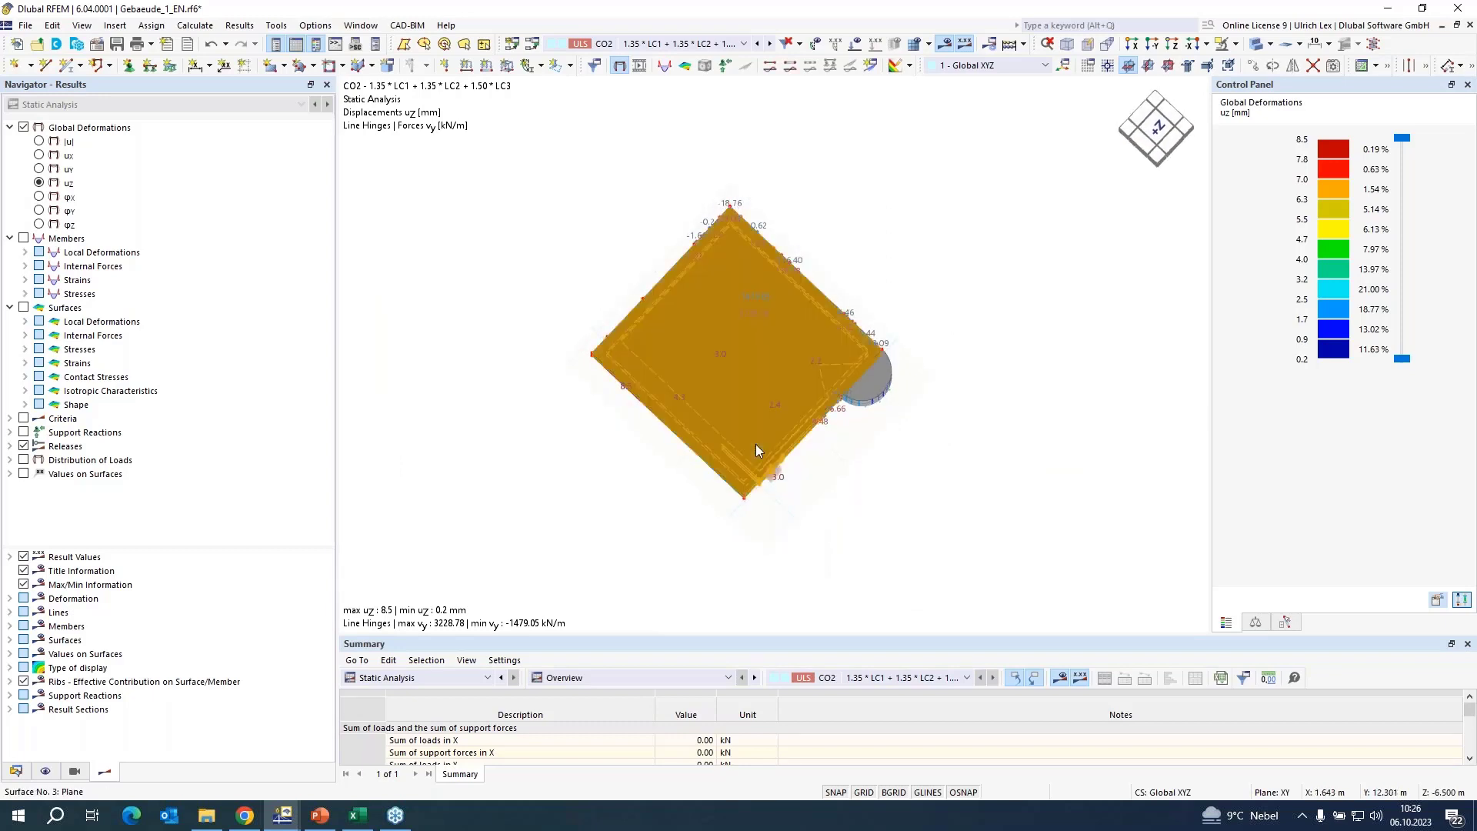
click(1010, 150)
click(1254, 45)
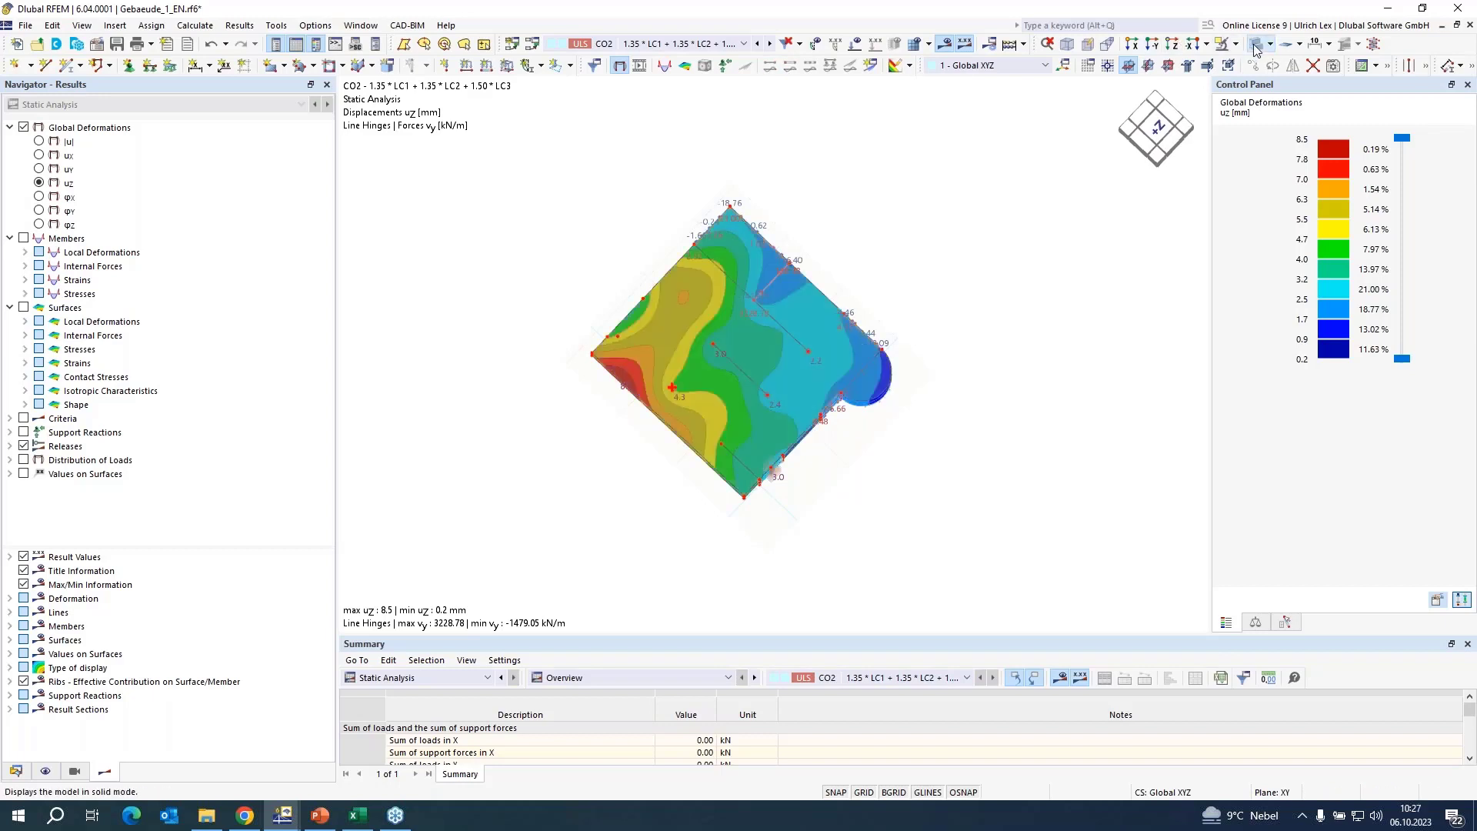
Isolate the two-storey corner wall with its result beams by making only these selected objects visible.
scroll(765, 474, up, 2)
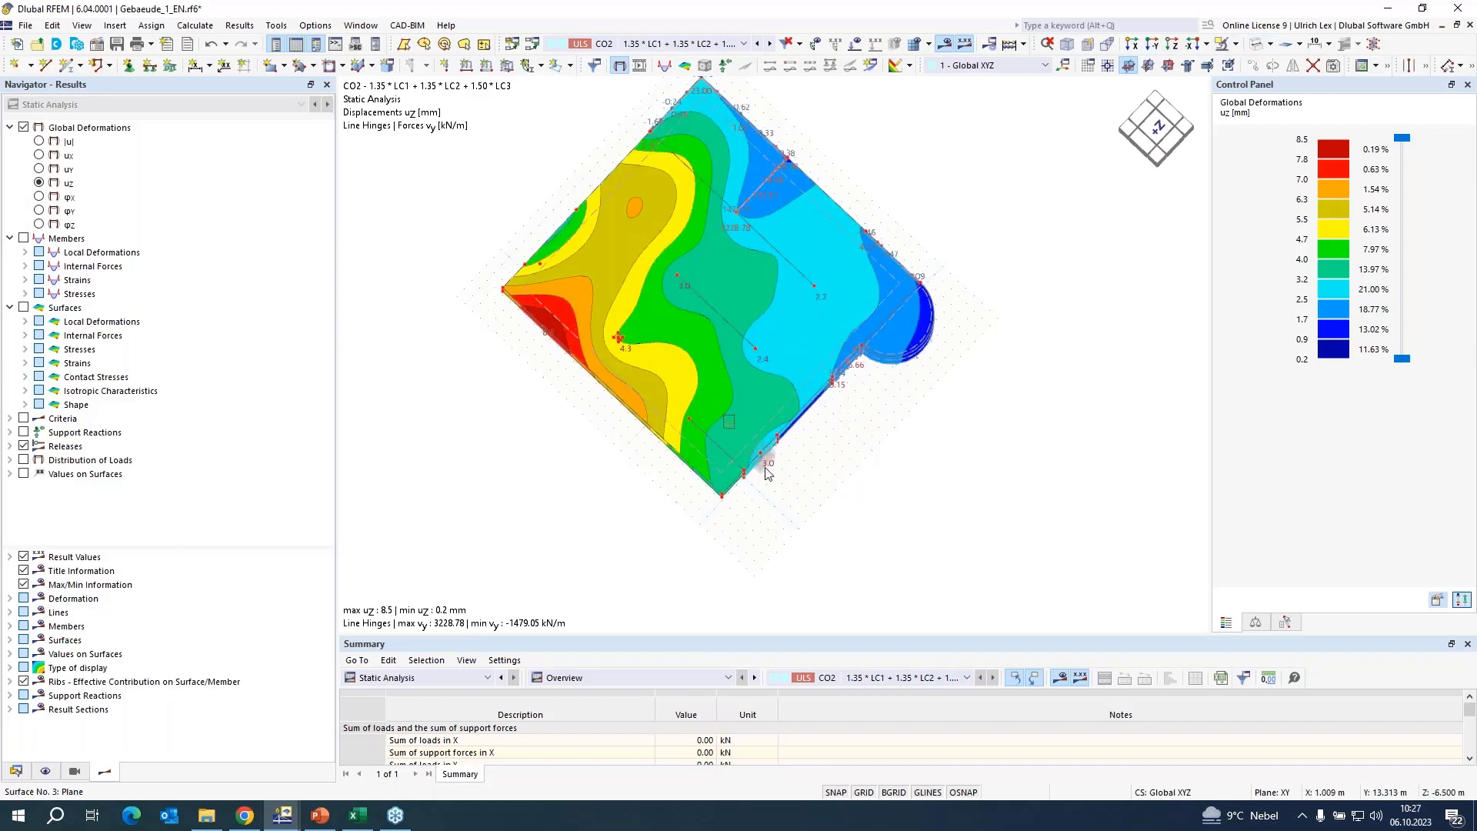
click(760, 460)
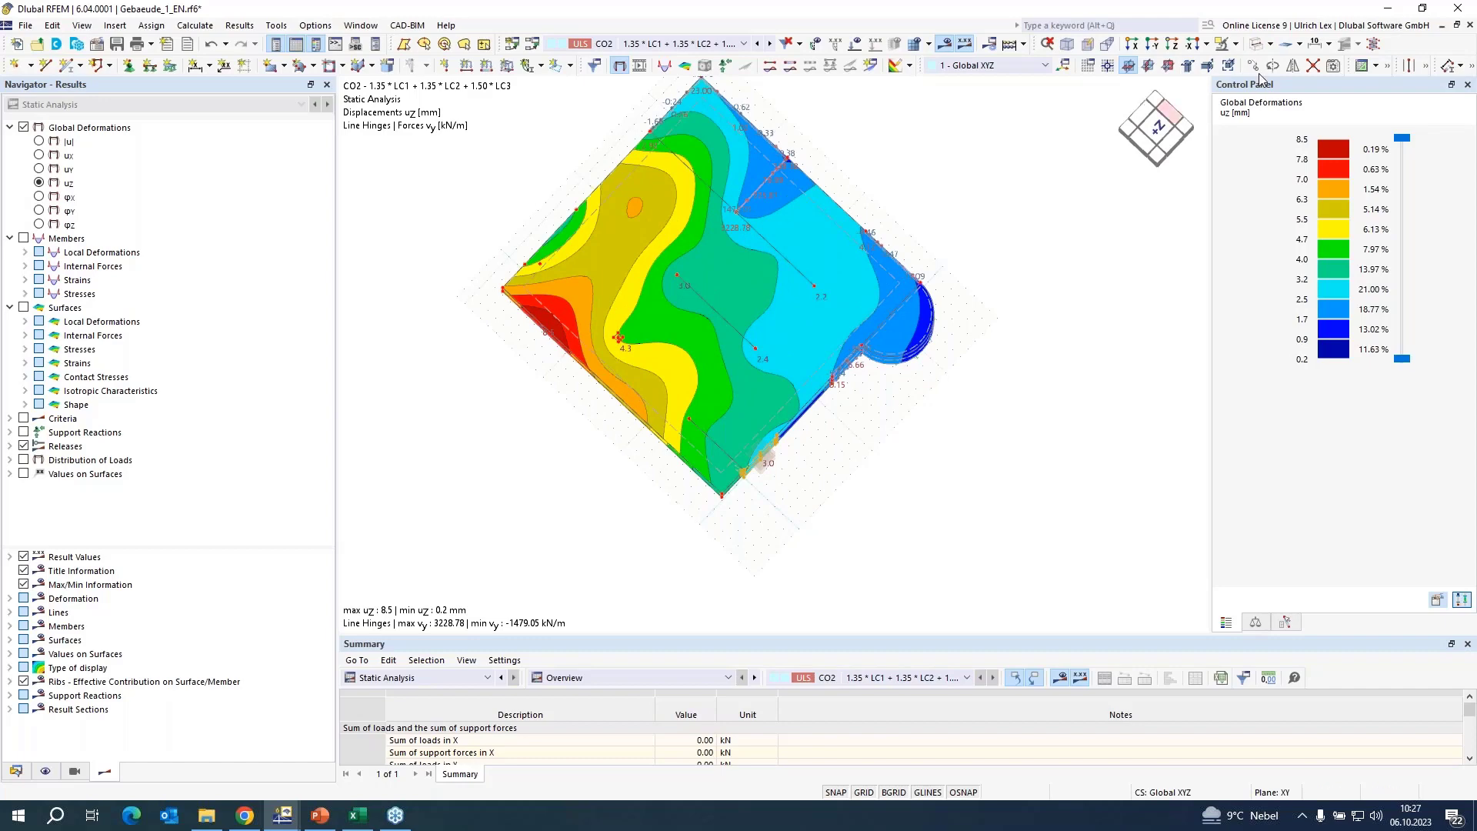
click(1237, 45)
click(1283, 119)
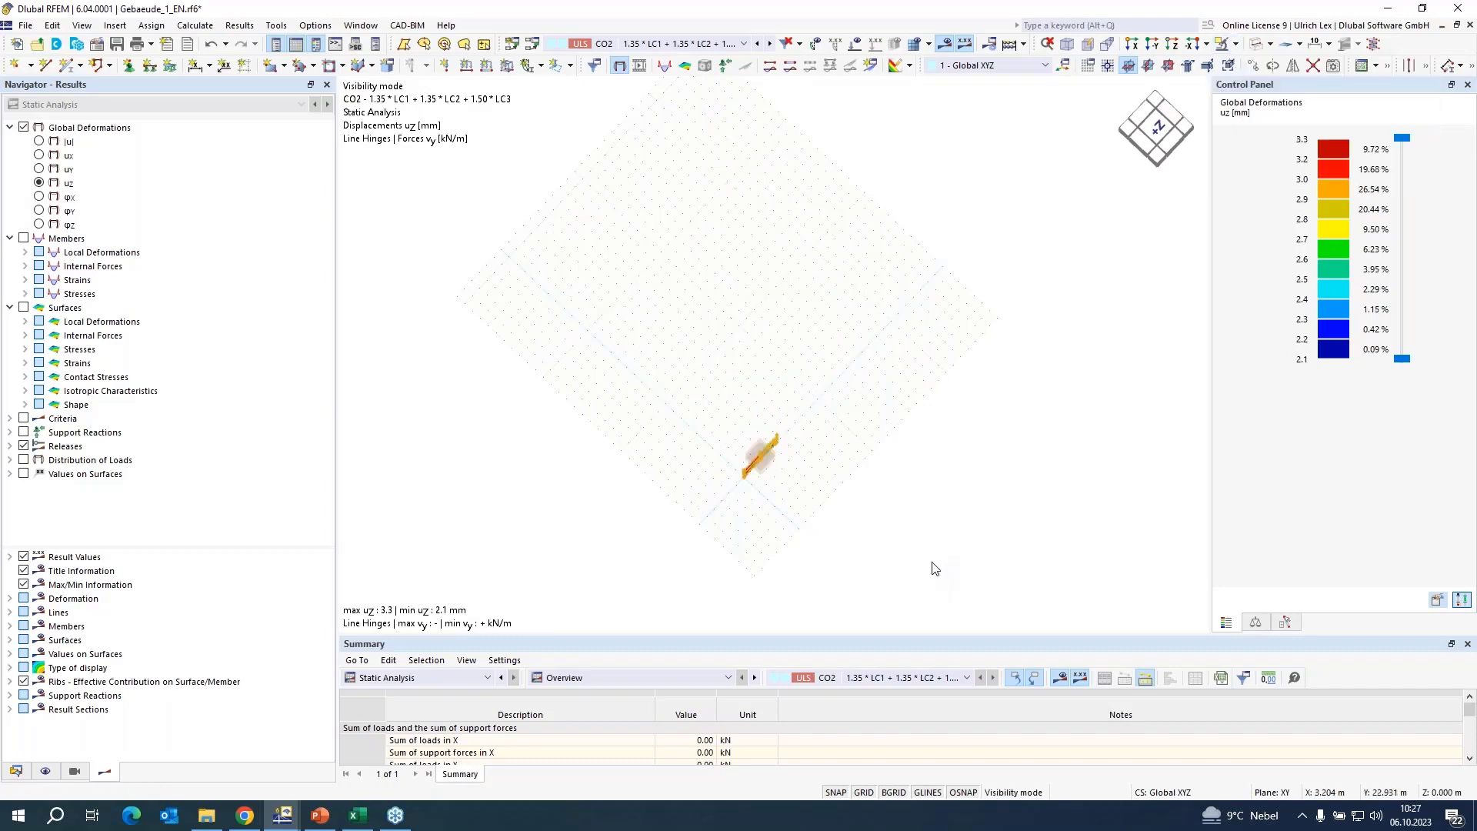
ctrl+middle_drag(933, 560, 884, 339)
scroll(850, 494, up, 2)
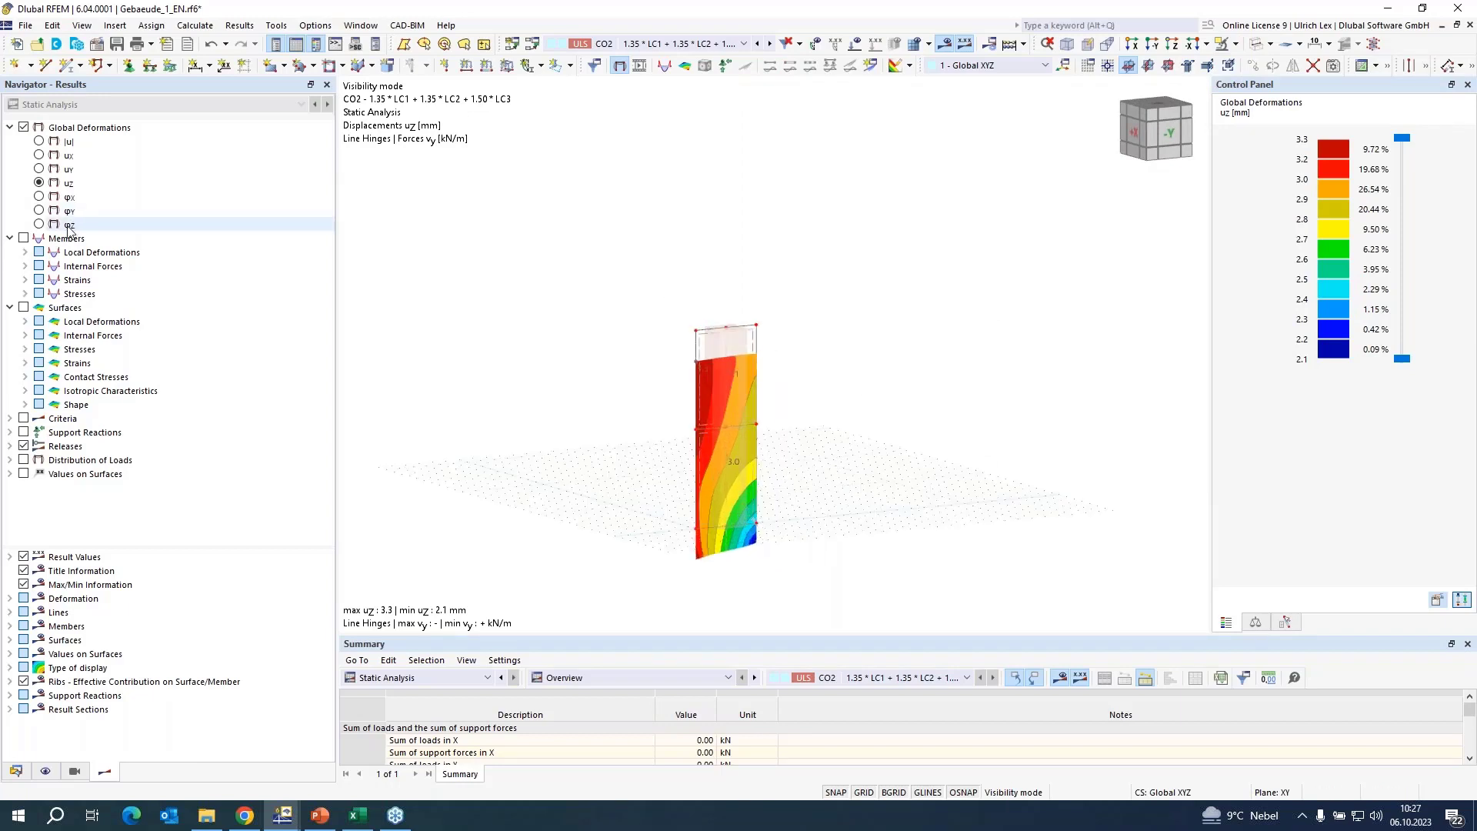
Show the member internal force N on the two result beams in place of the global deformations.
click(23, 239)
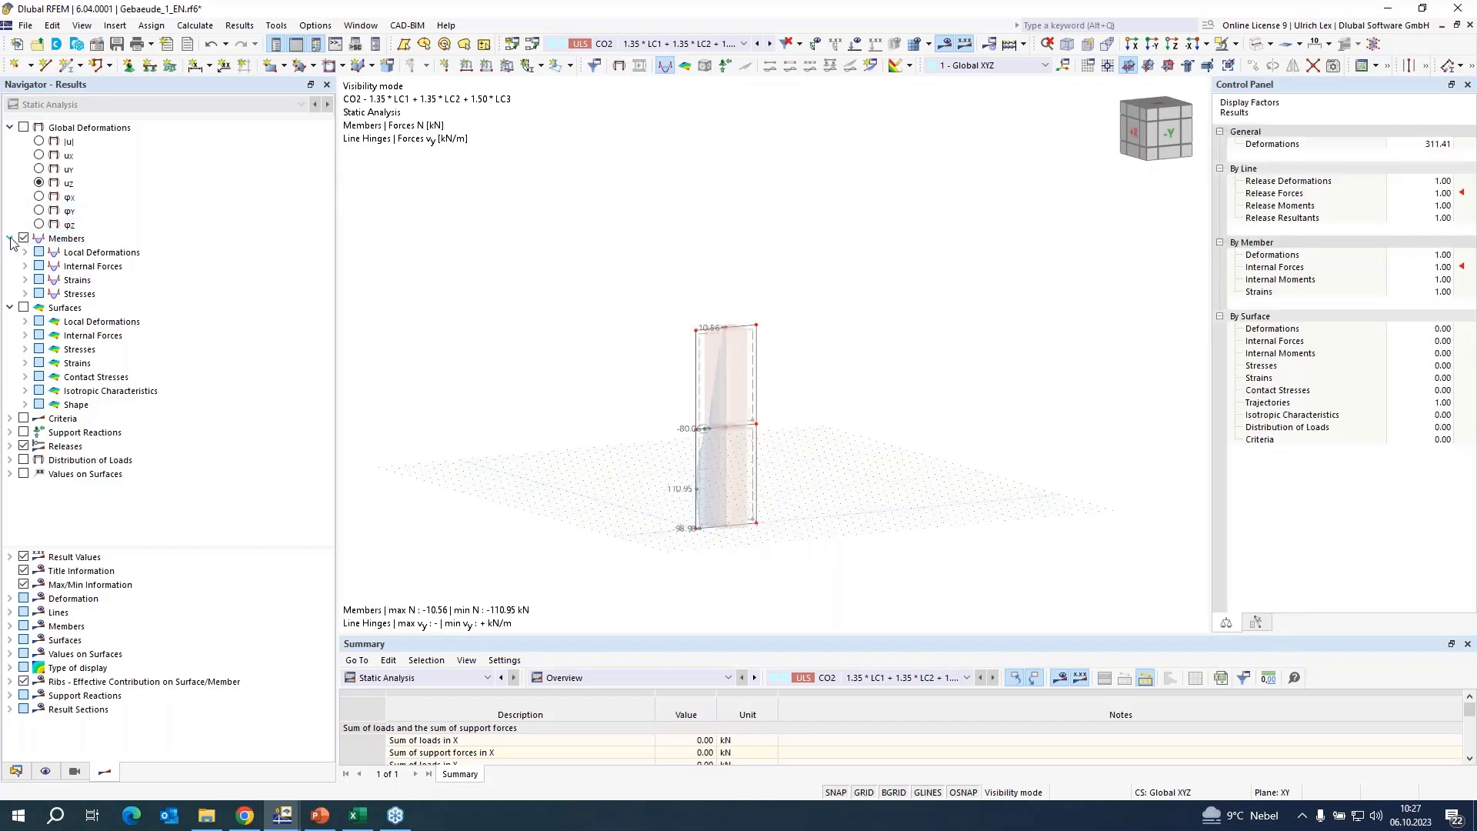
click(26, 266)
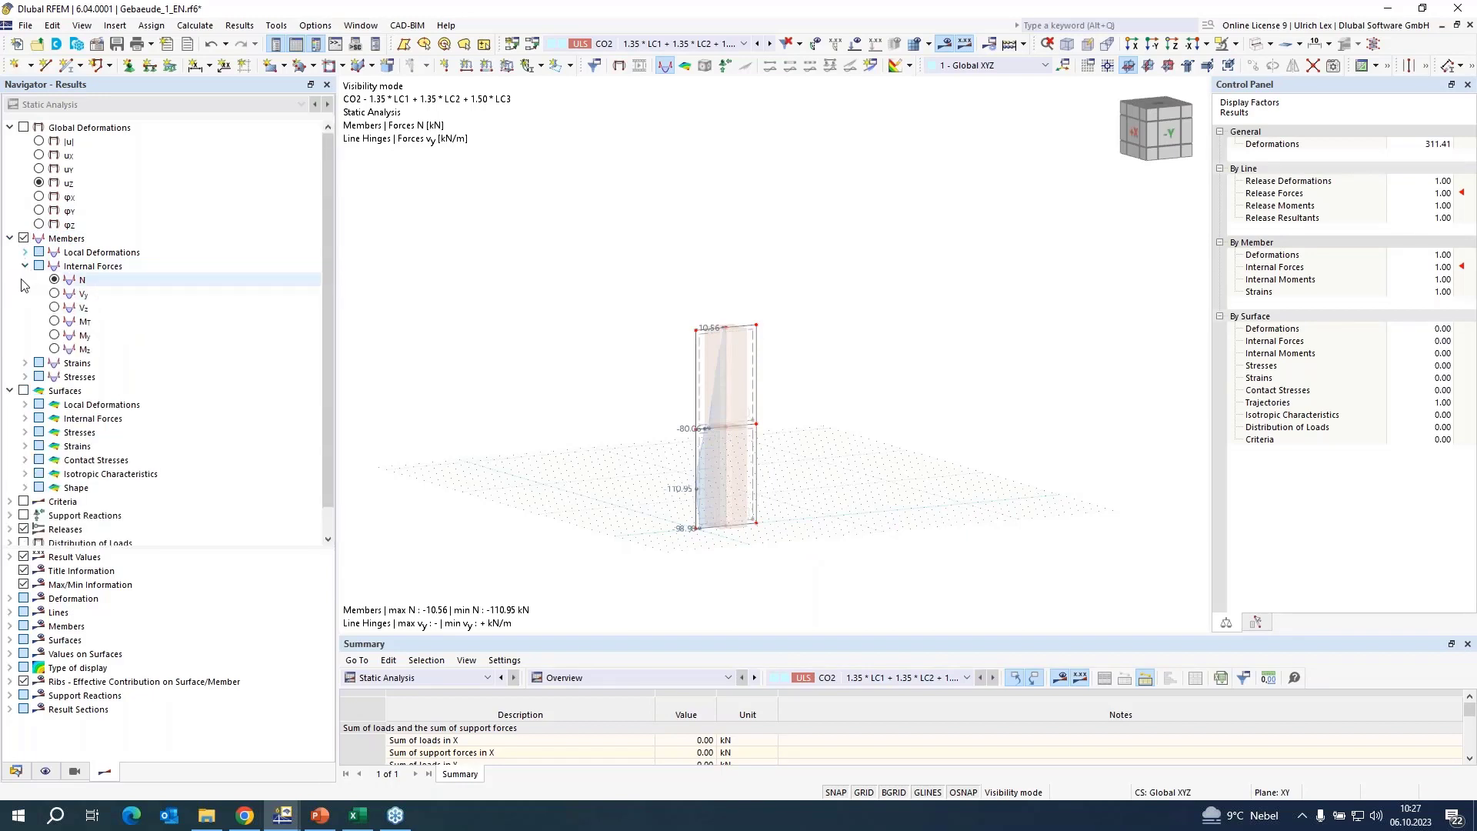
scroll(904, 265, down, 1)
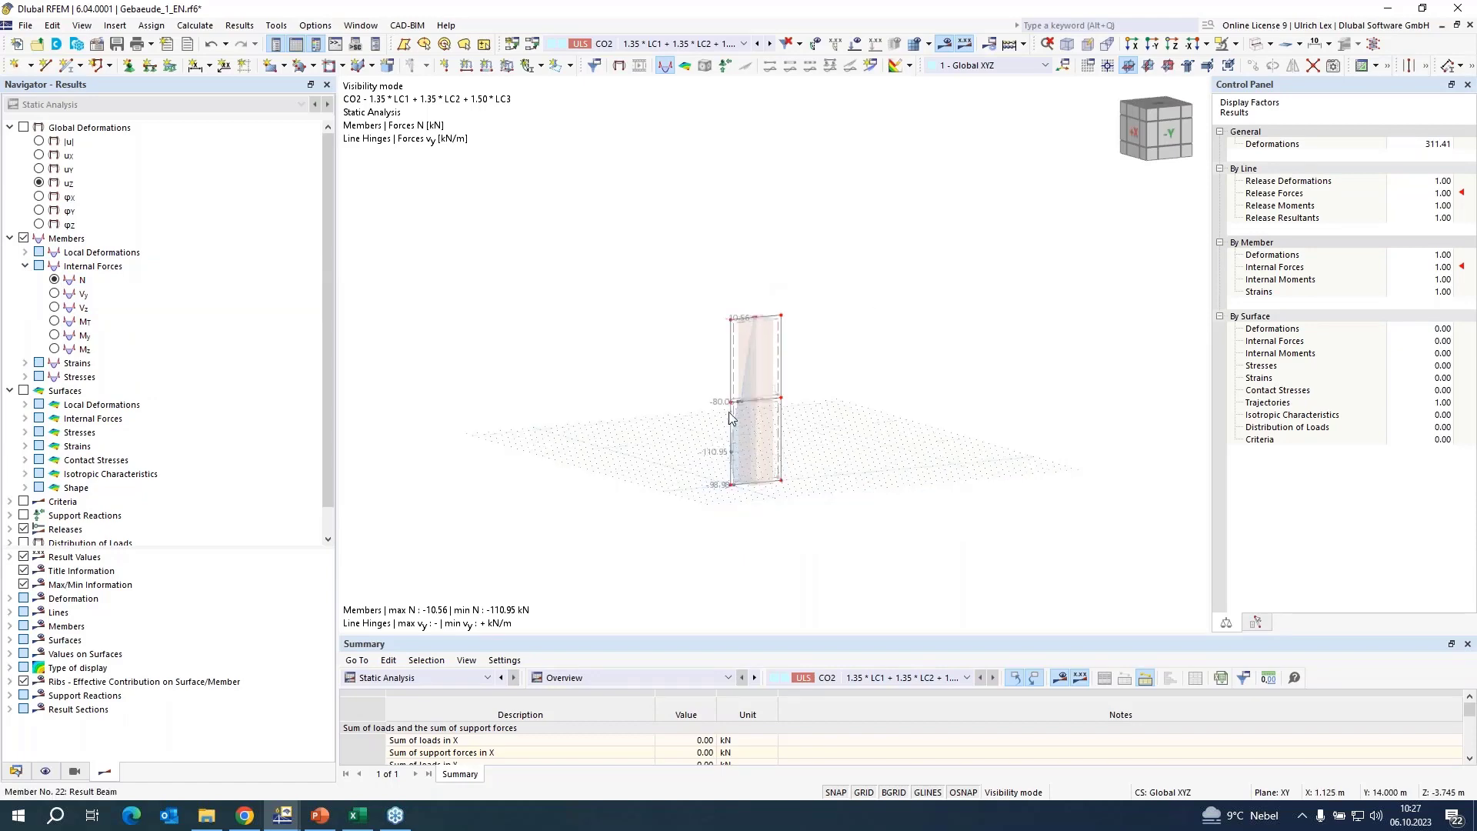
mouse_move(713, 482)
ctrl+middle_down()
mouse_move(740, 495)
mouse_move(703, 502)
ctrl+middle_up()
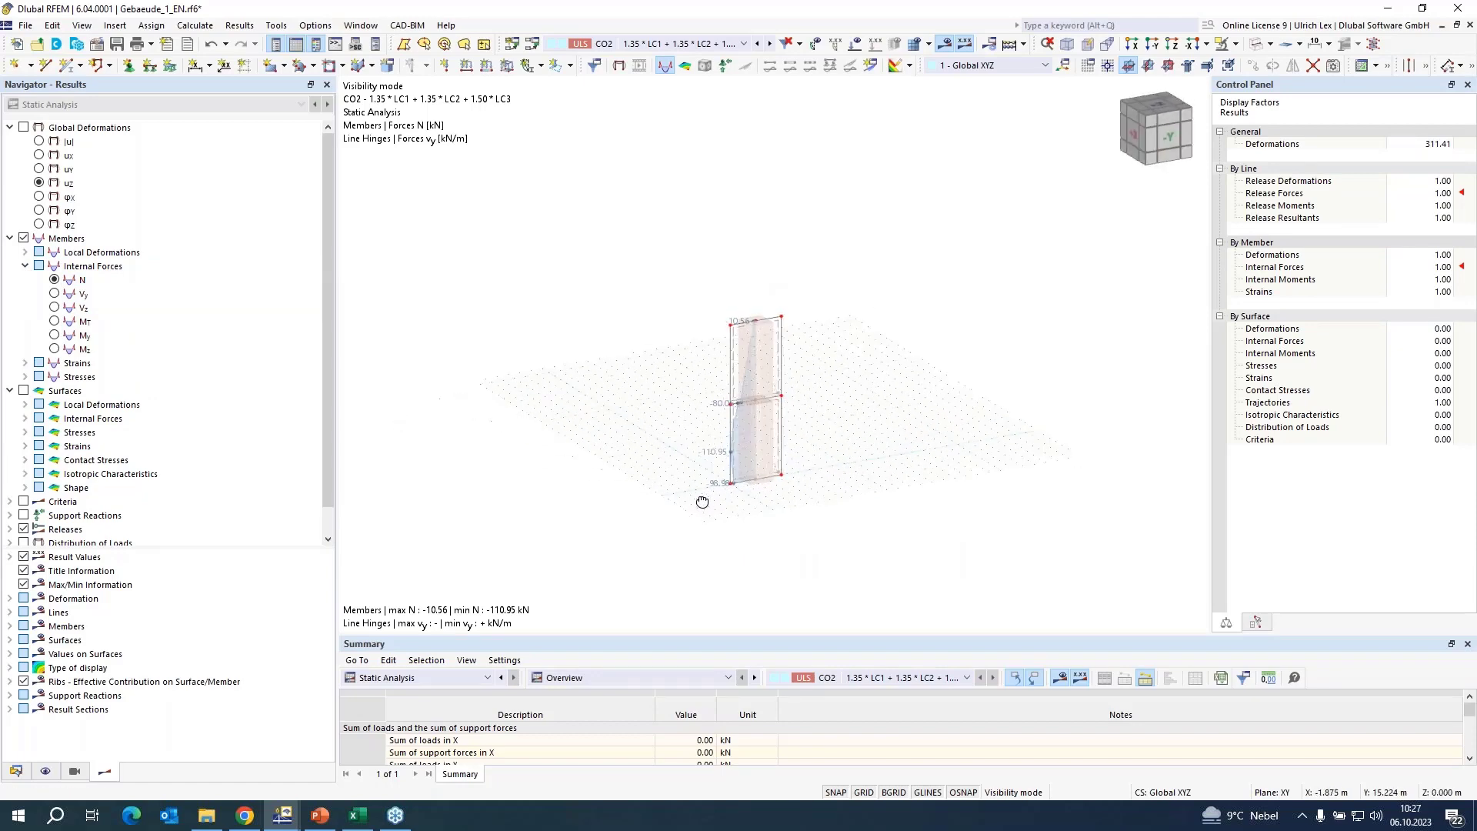
right_click(702, 501)
click(845, 444)
scroll(816, 484, up, 3)
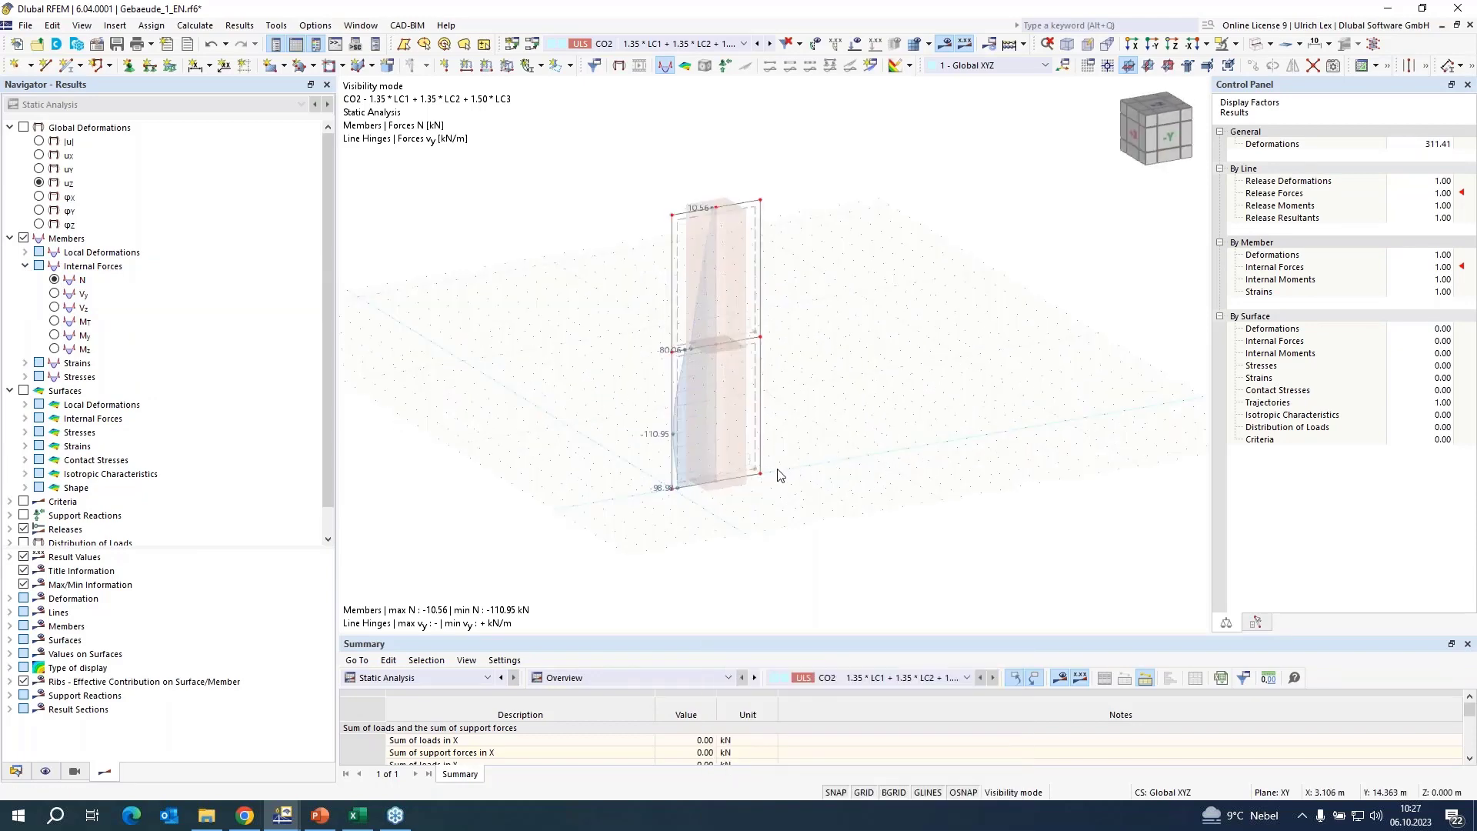
Show the bending moment Mz along the two result beams of the isolated wall.
click(54, 350)
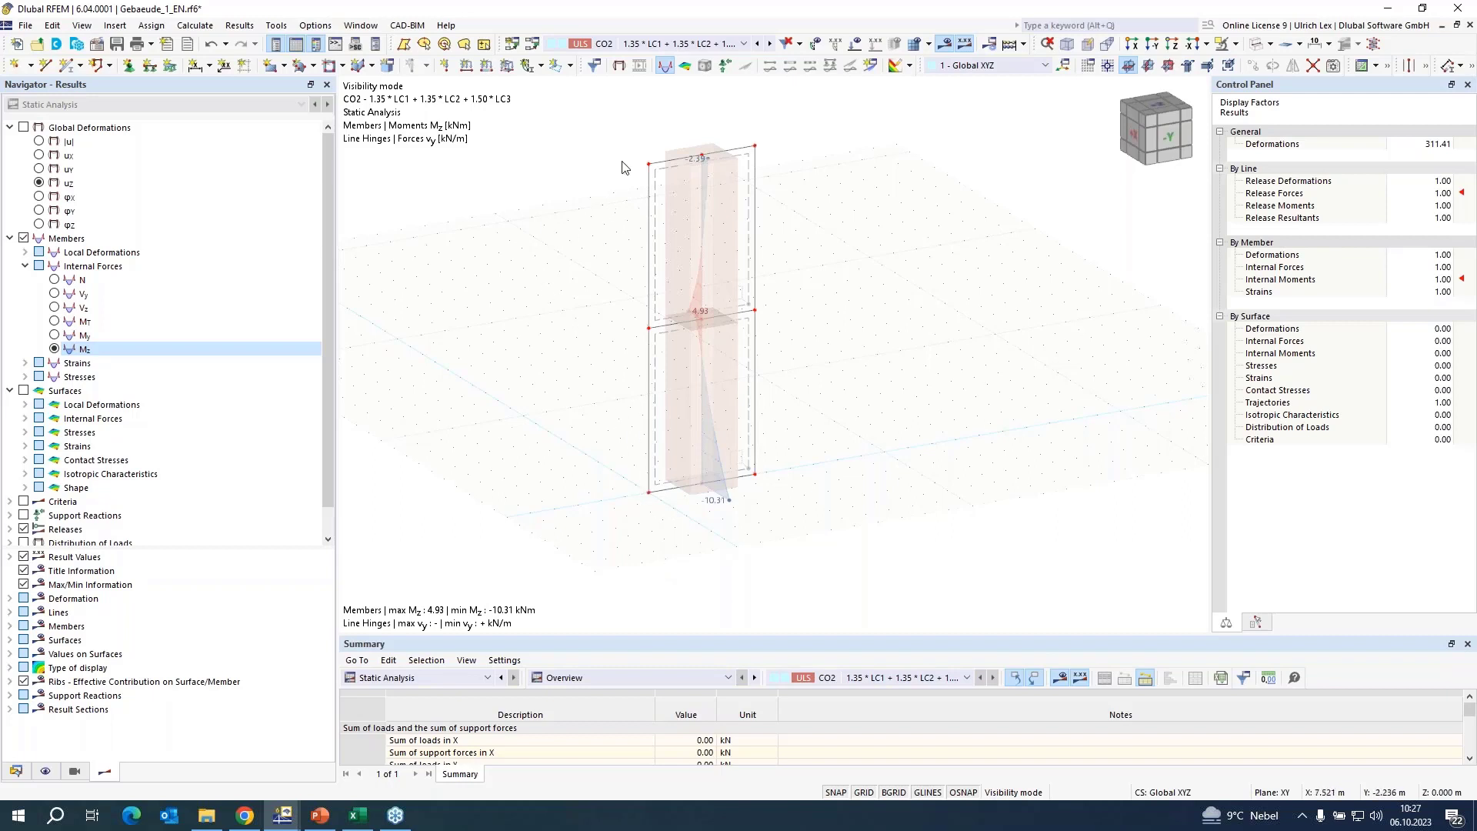
scroll(635, 131, up, 1)
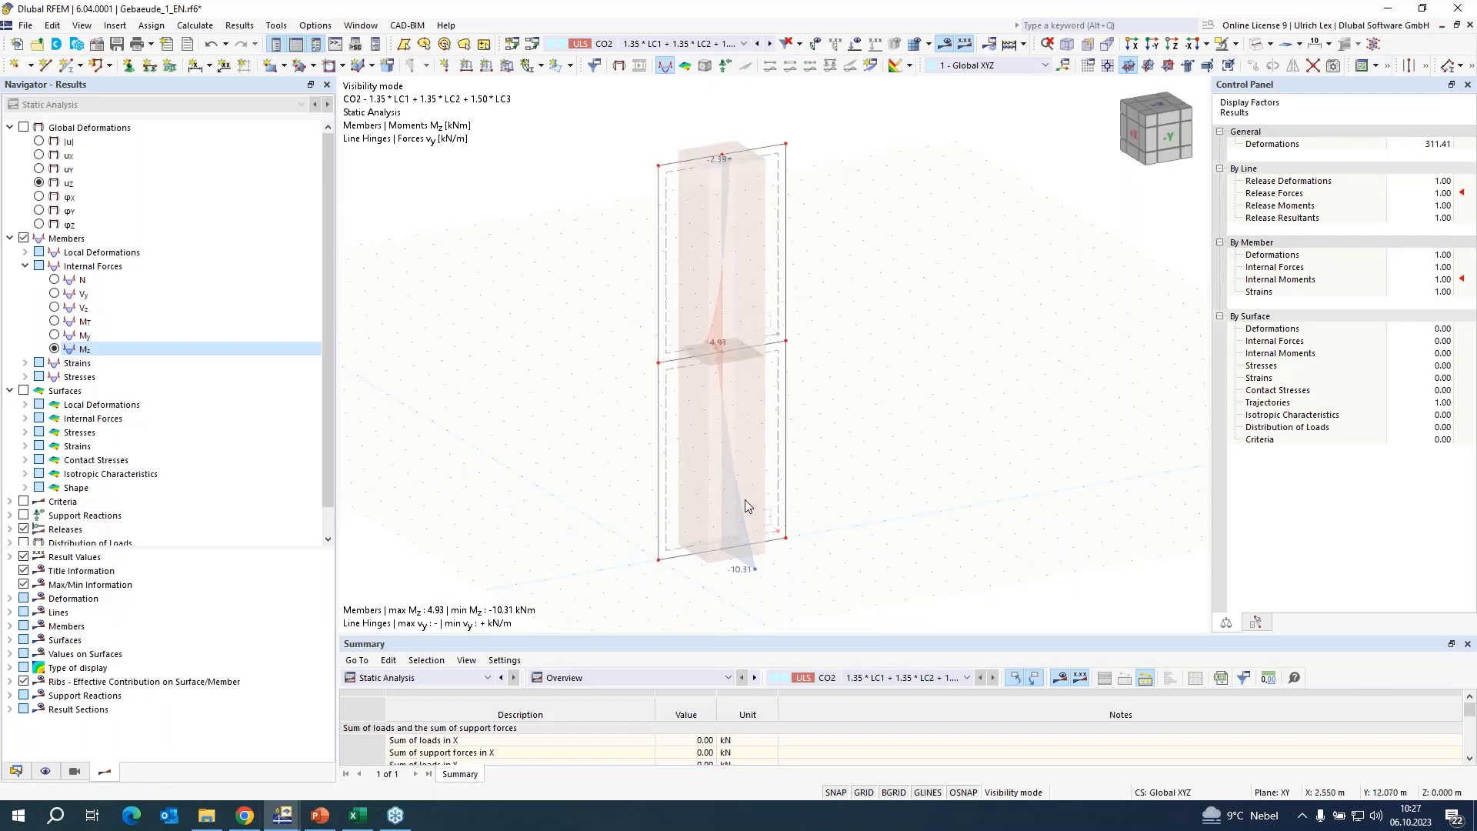
scroll(804, 485, up, 1)
scroll(804, 484, down, 1)
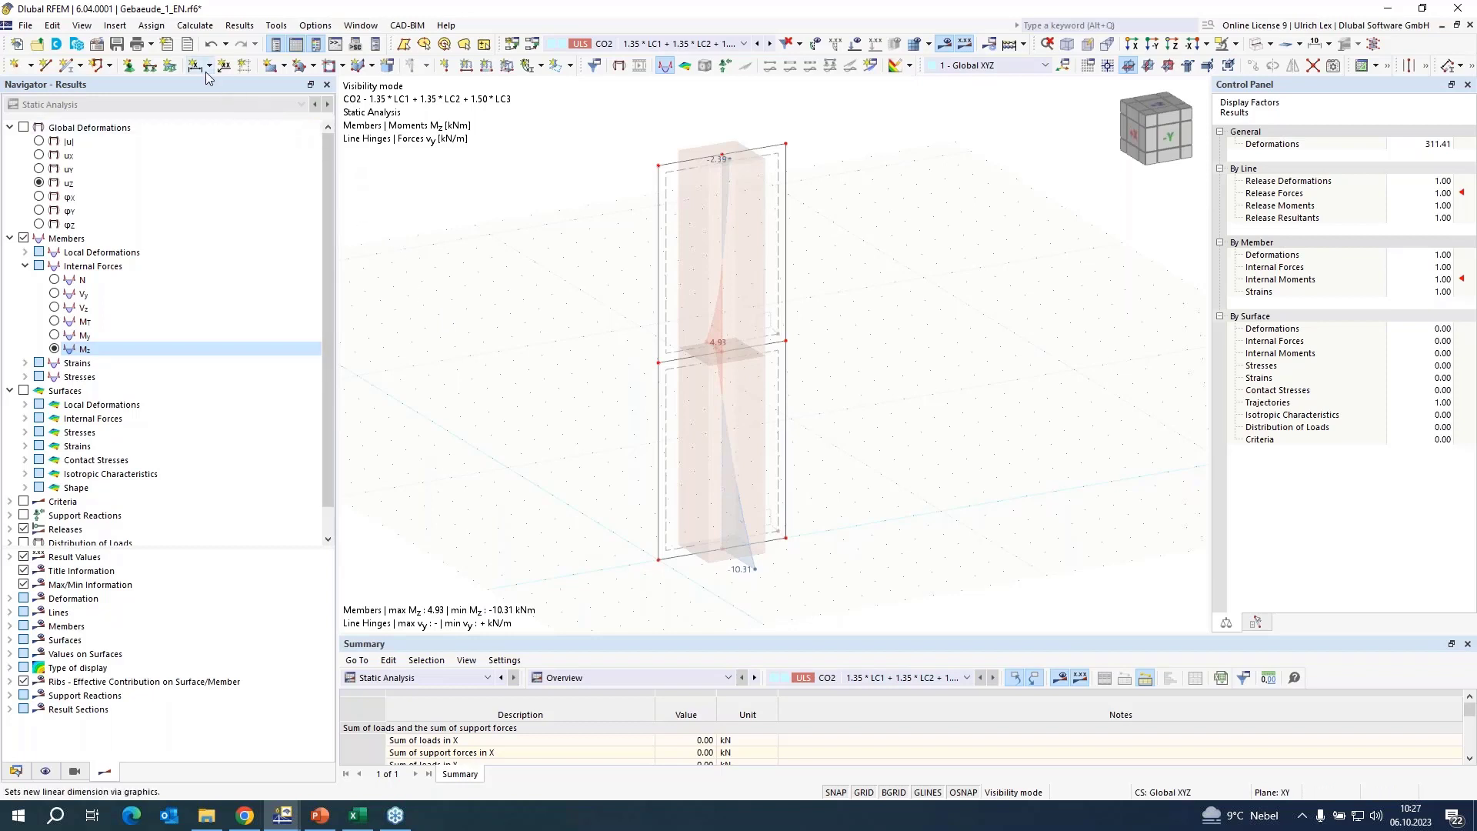
Add the Mz graphic to printout report 1 as a window-filling picture, check its page, and close the report.
click(152, 47)
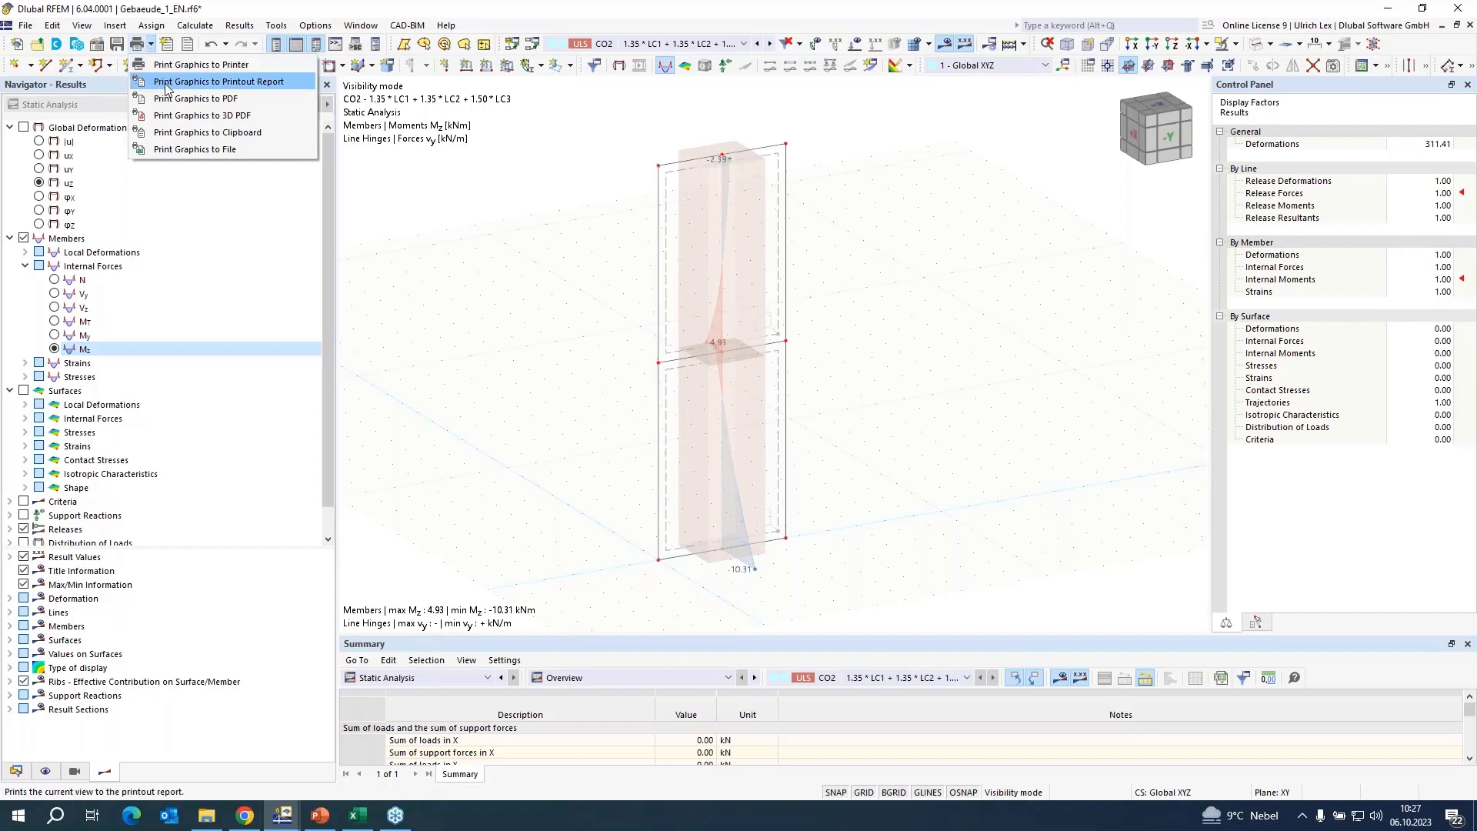
click(207, 86)
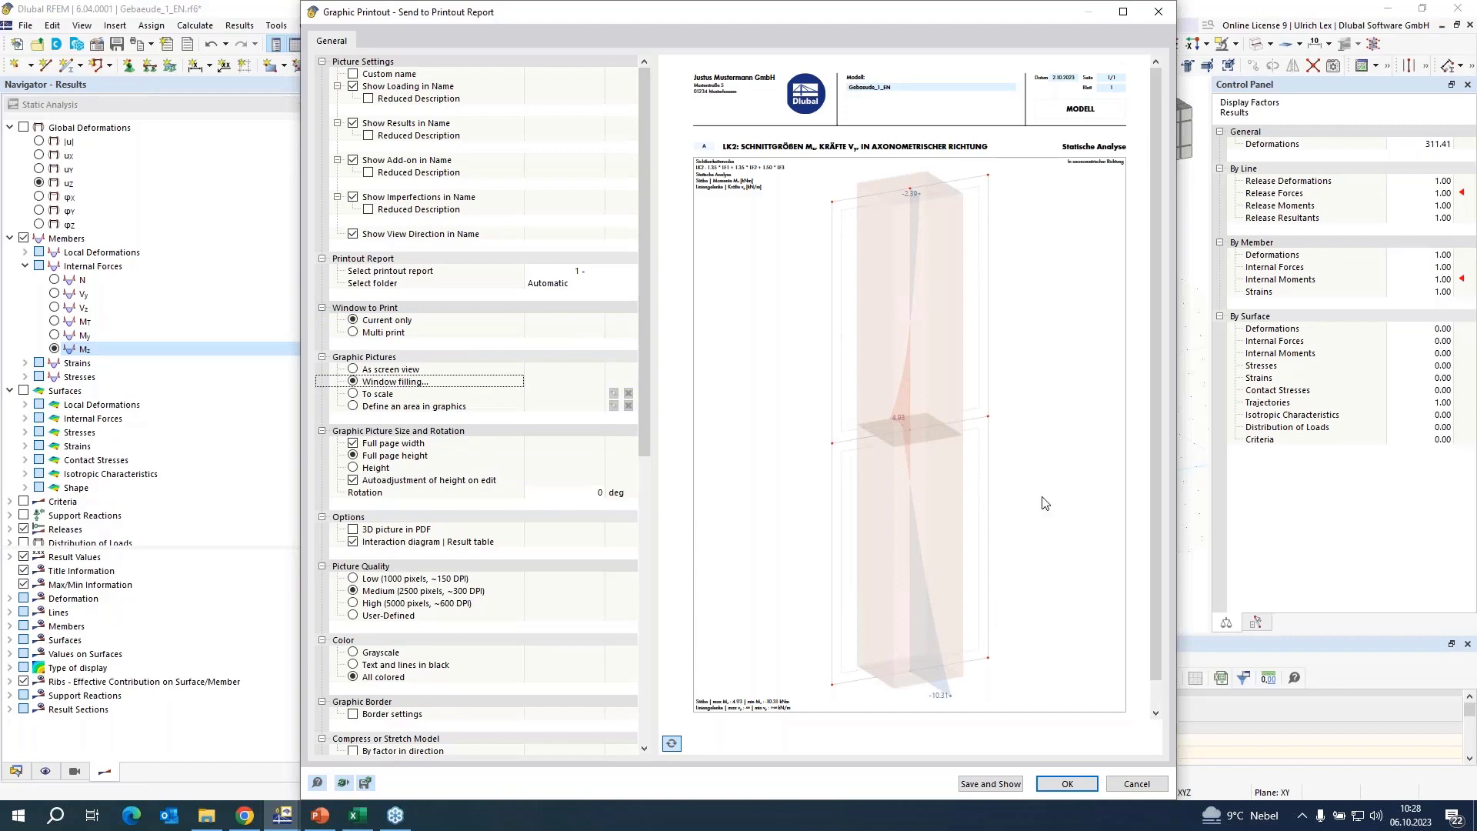
click(970, 785)
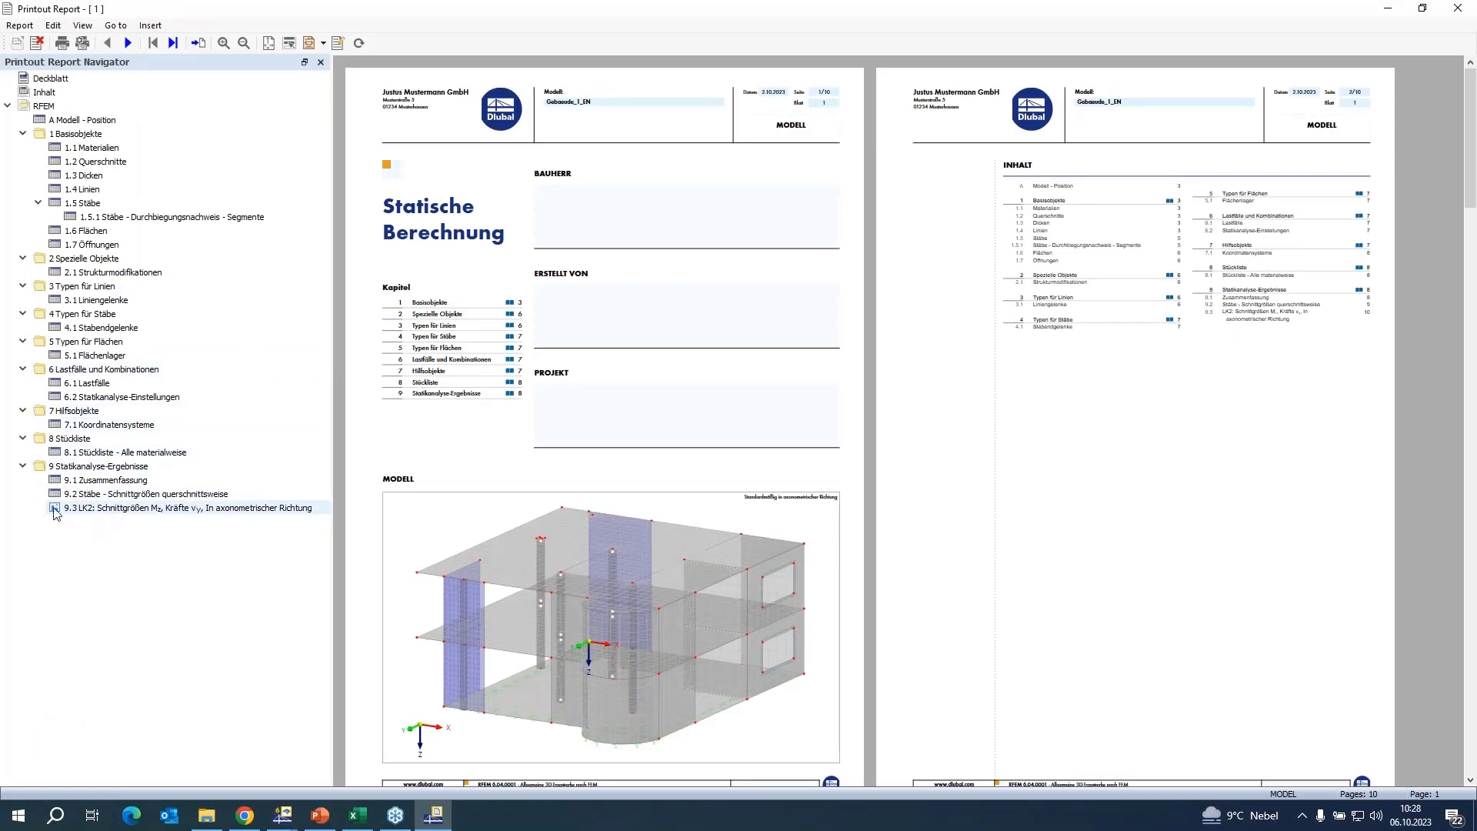
click(97, 509)
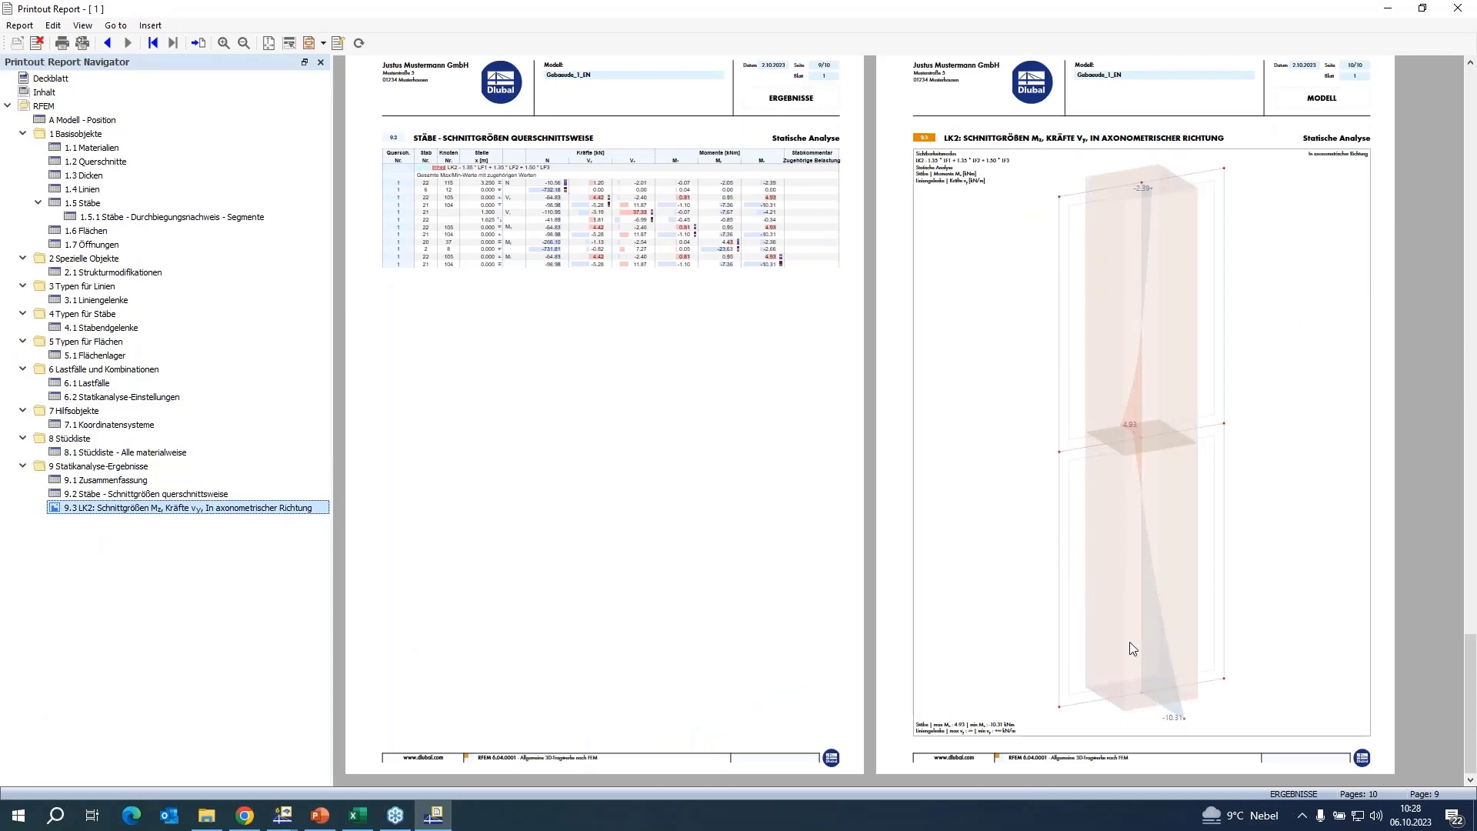
click(1455, 10)
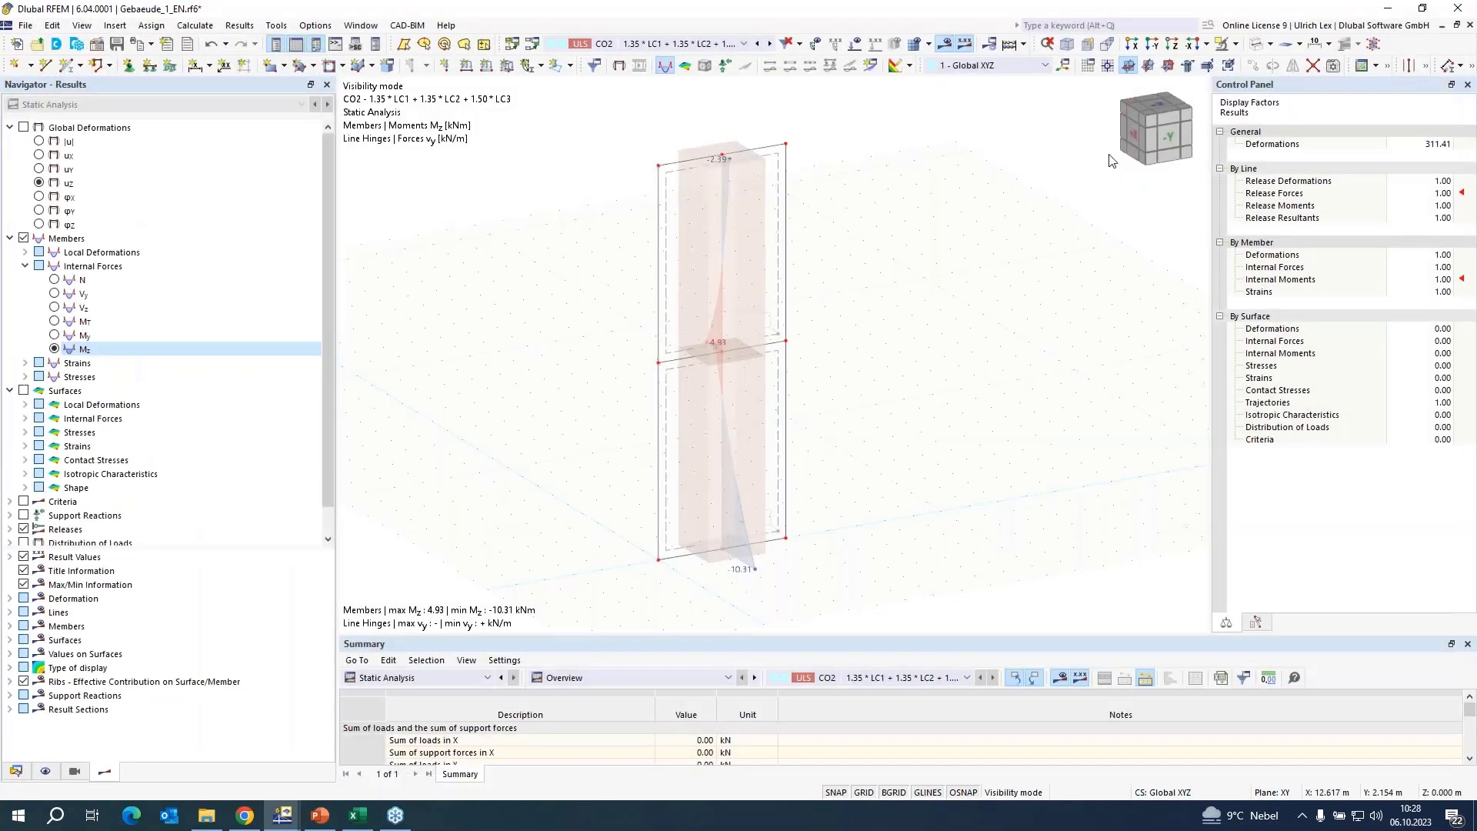
Cancel the visibility mode so that the whole building model is displayed.
click(1235, 44)
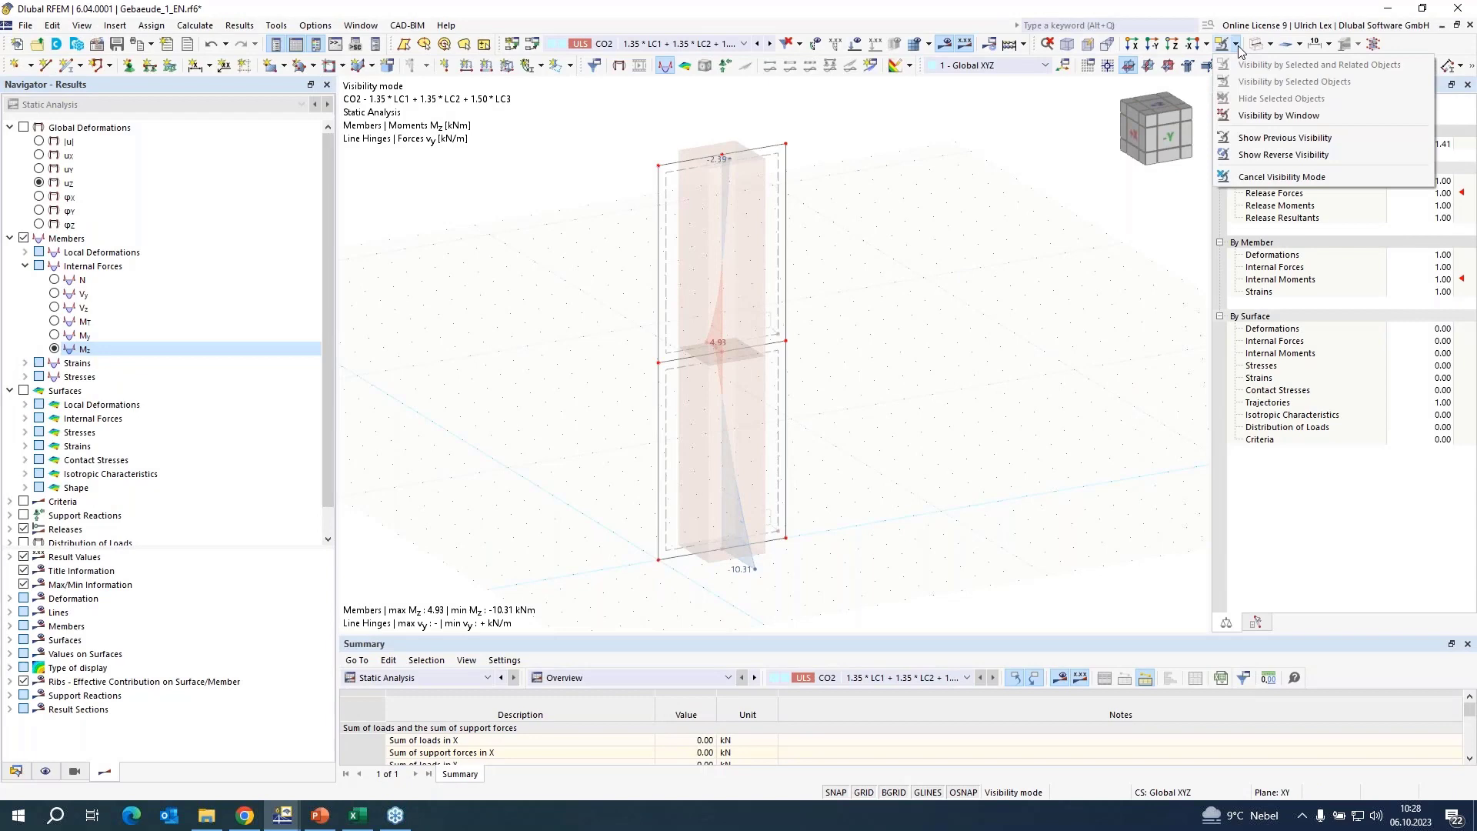
click(1246, 178)
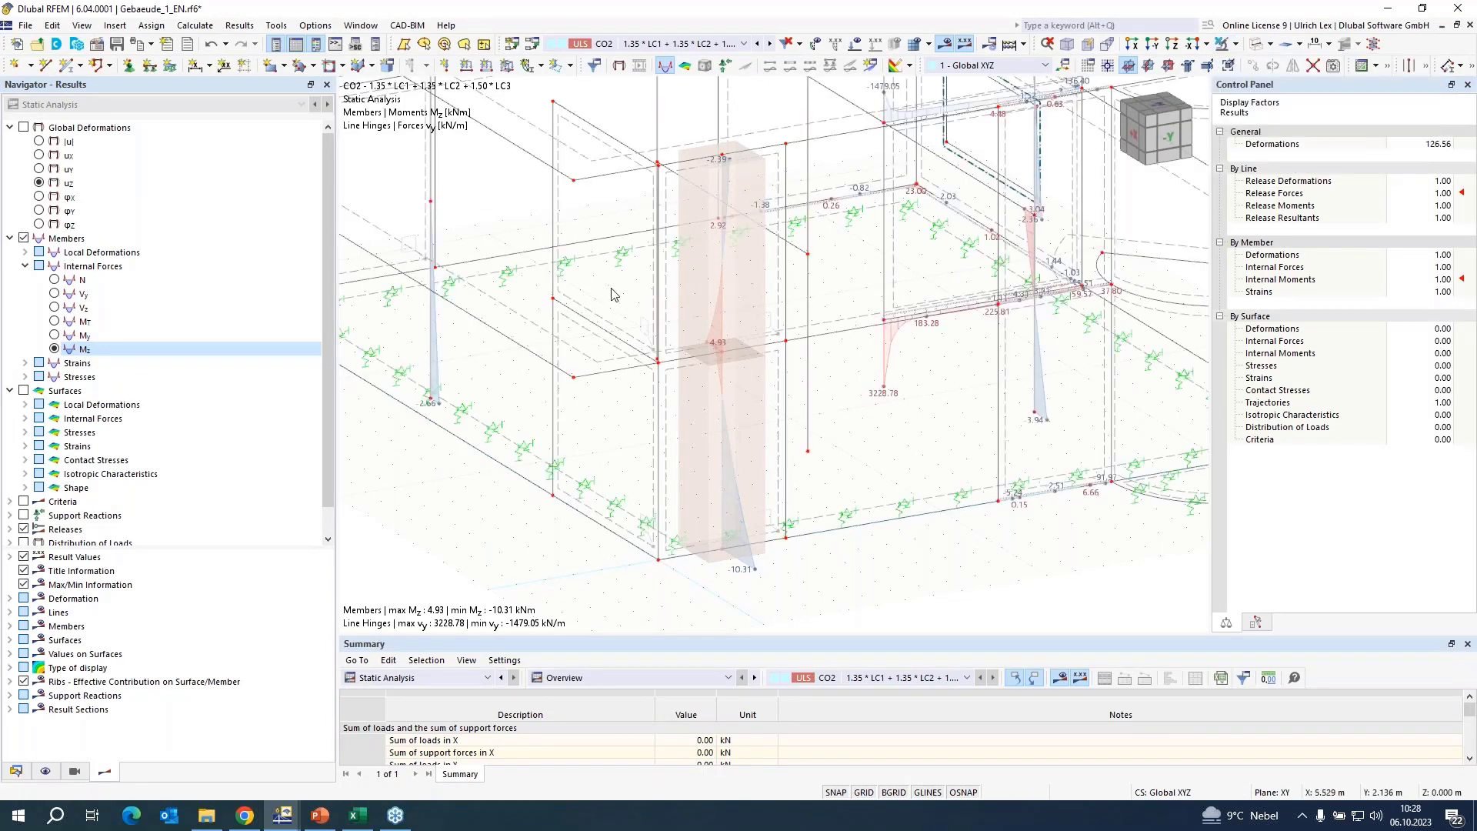
scroll(610, 295, down, 4)
ctrl+middle_drag(496, 379, 844, 416)
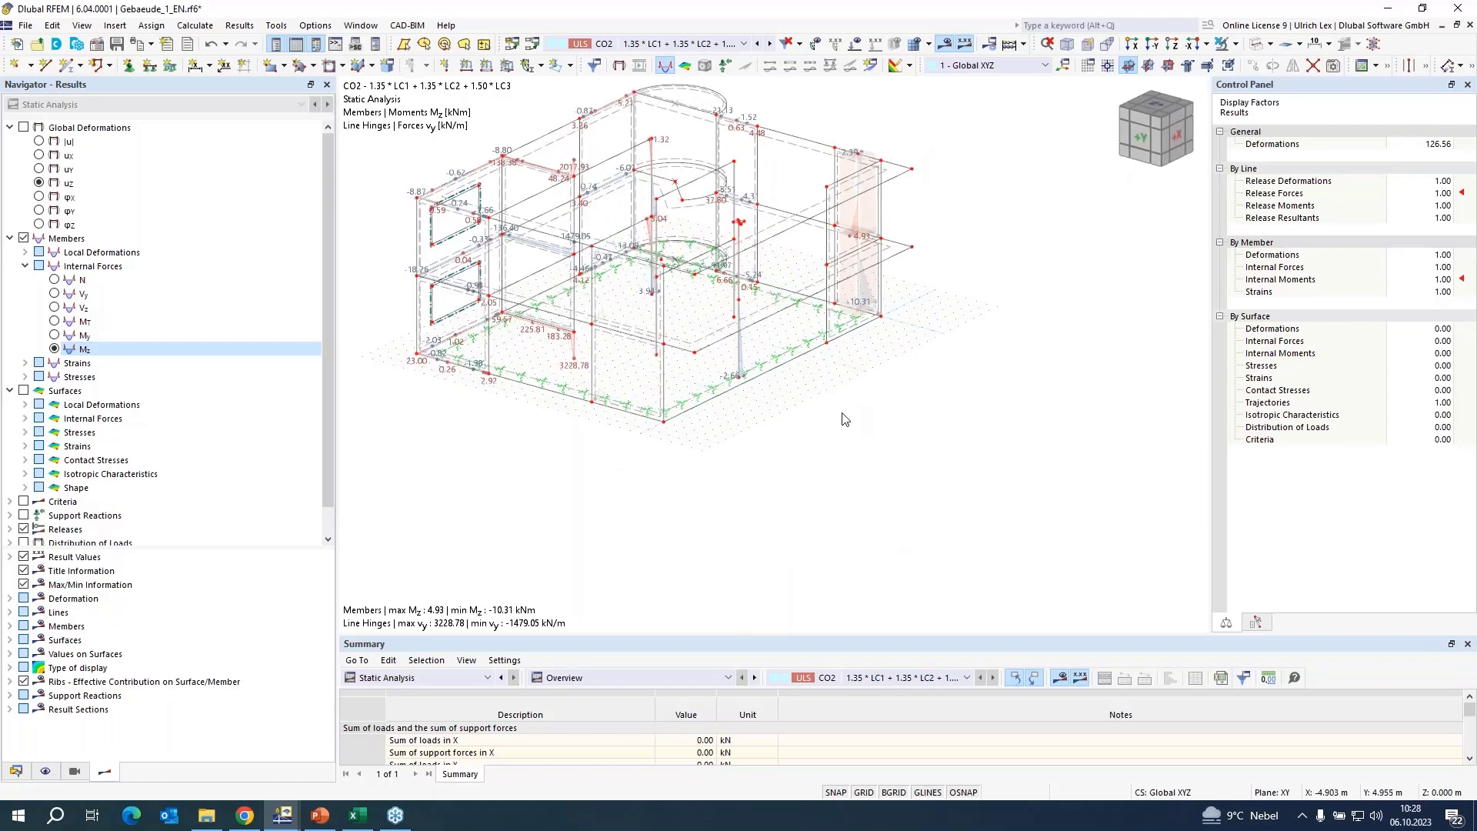
Display the total global deformation |u| of the building and examine it at the masonry walls.
click(24, 127)
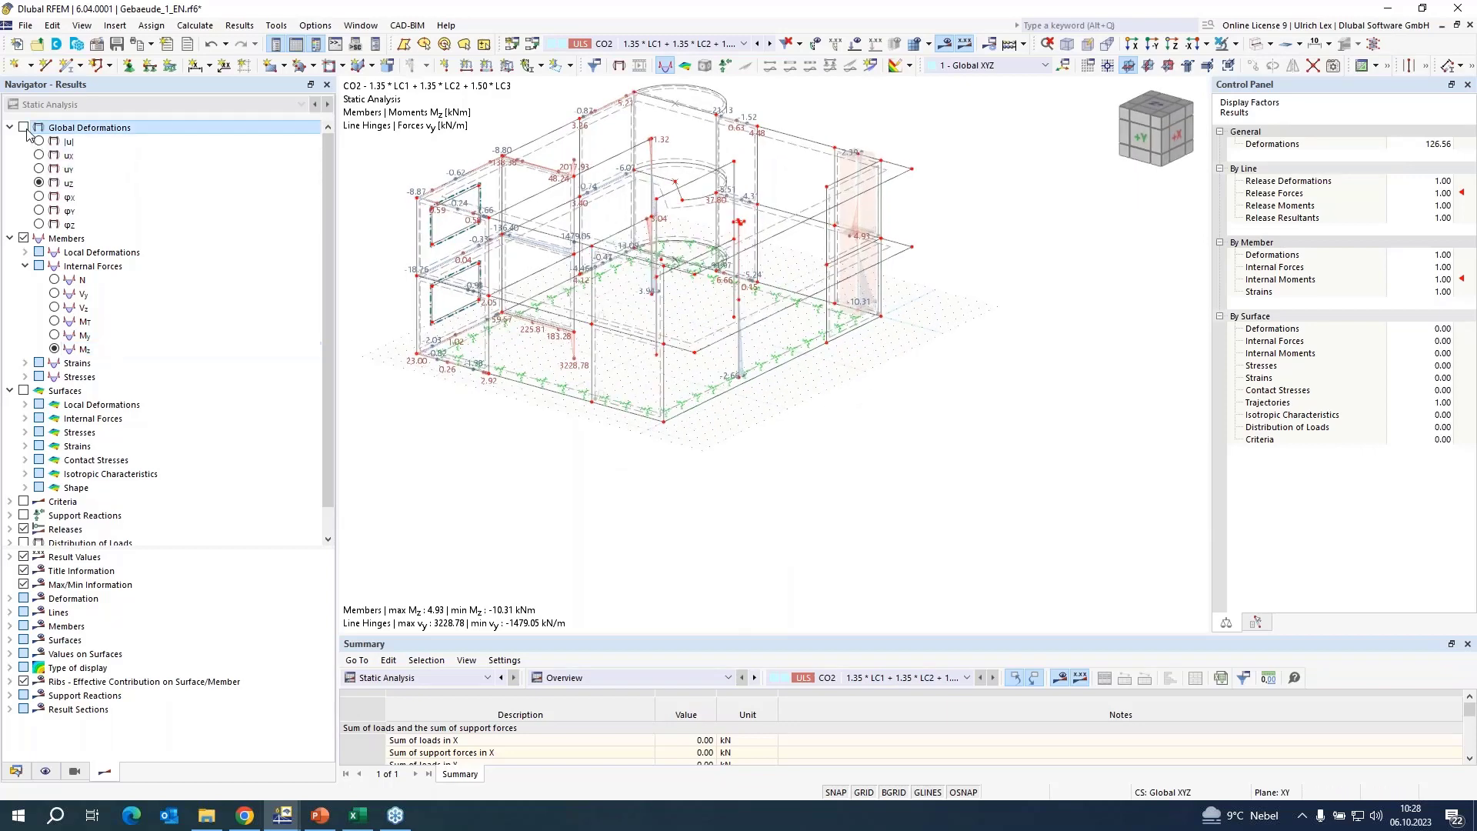
click(39, 141)
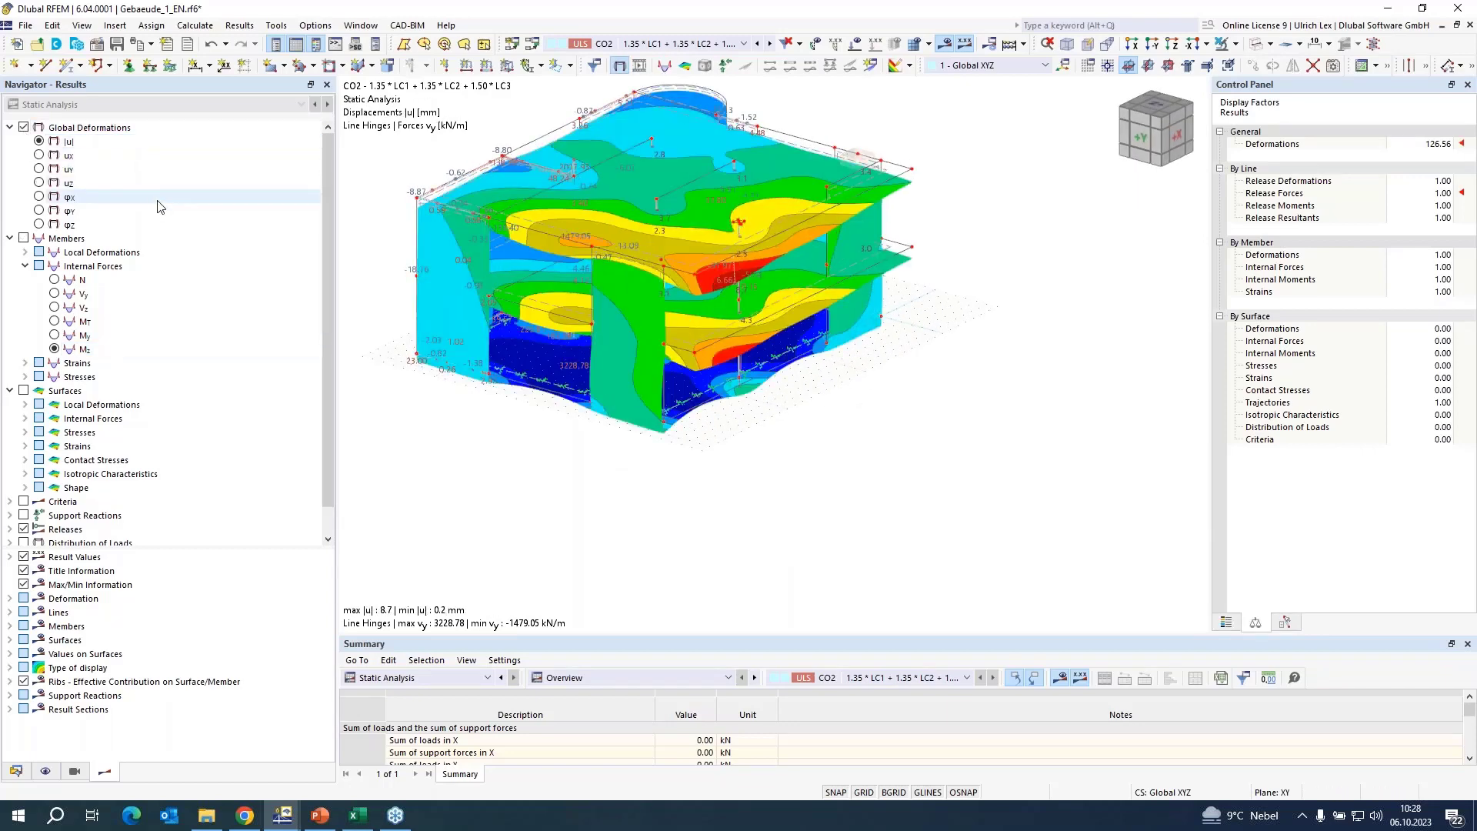
scroll(597, 321, up, 3)
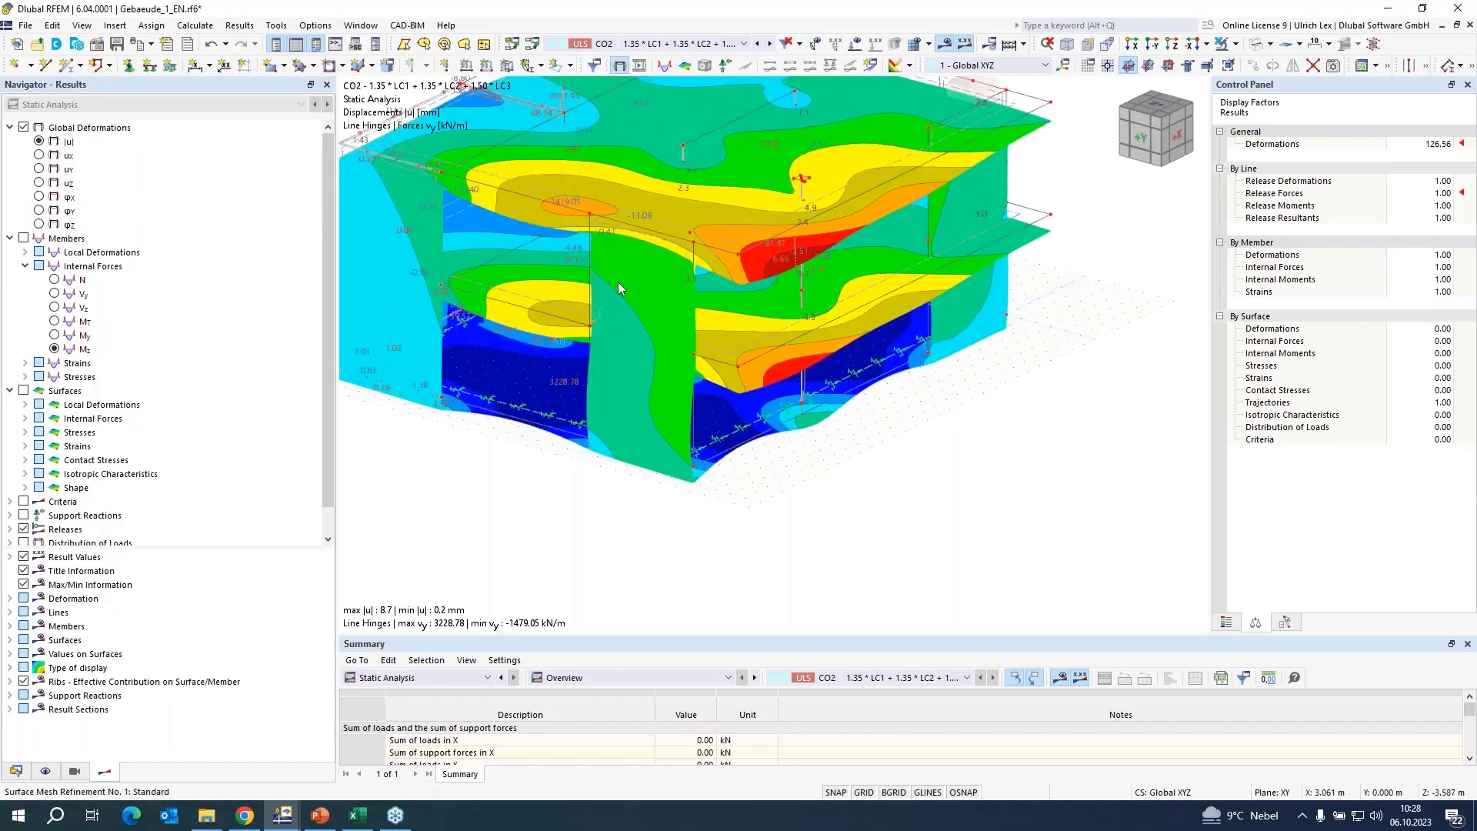
right_click(643, 228)
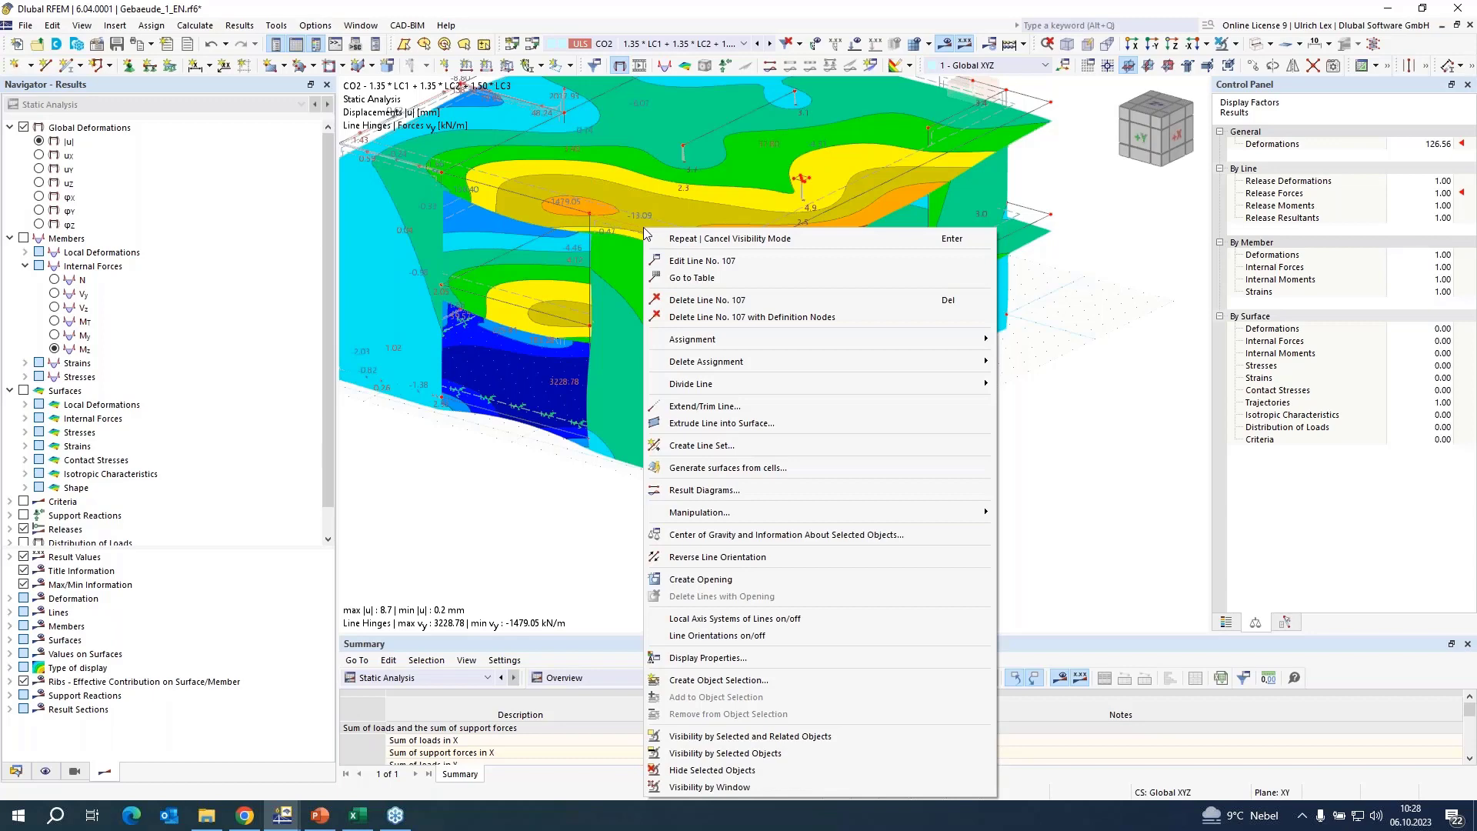
click(528, 482)
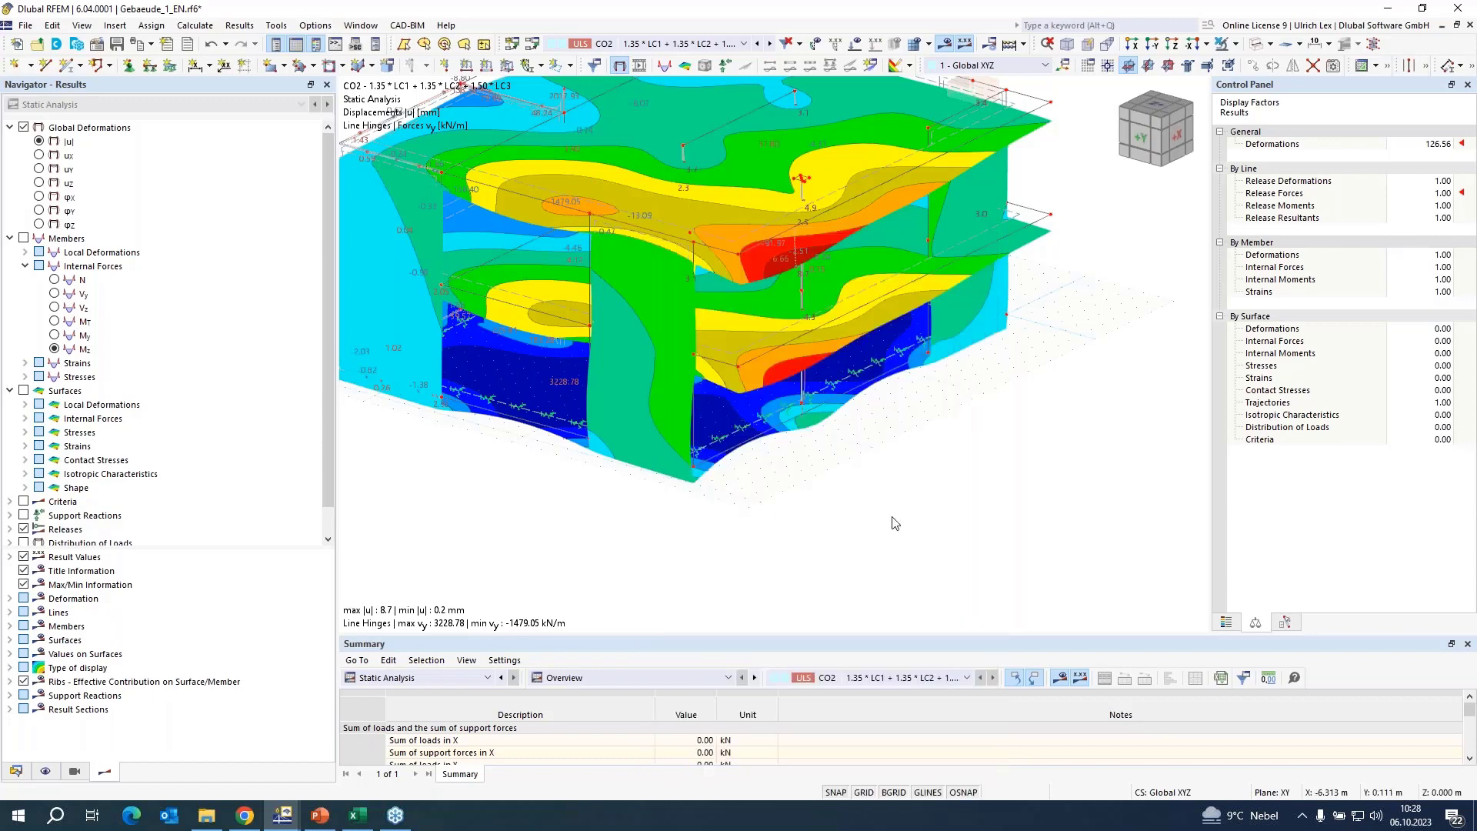
ctrl+middle_drag(895, 523, 666, 348)
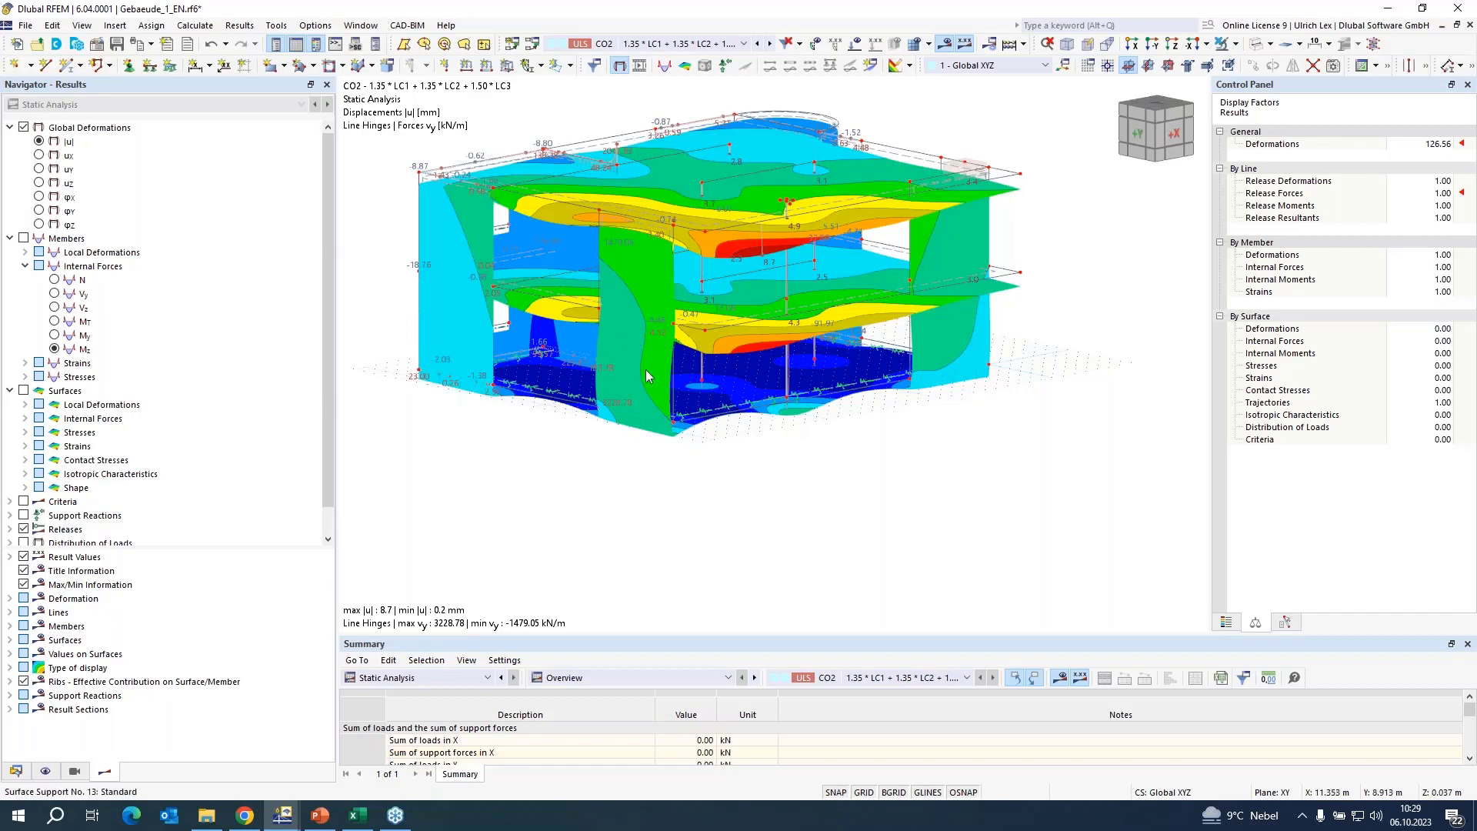
scroll(620, 316, up, 5)
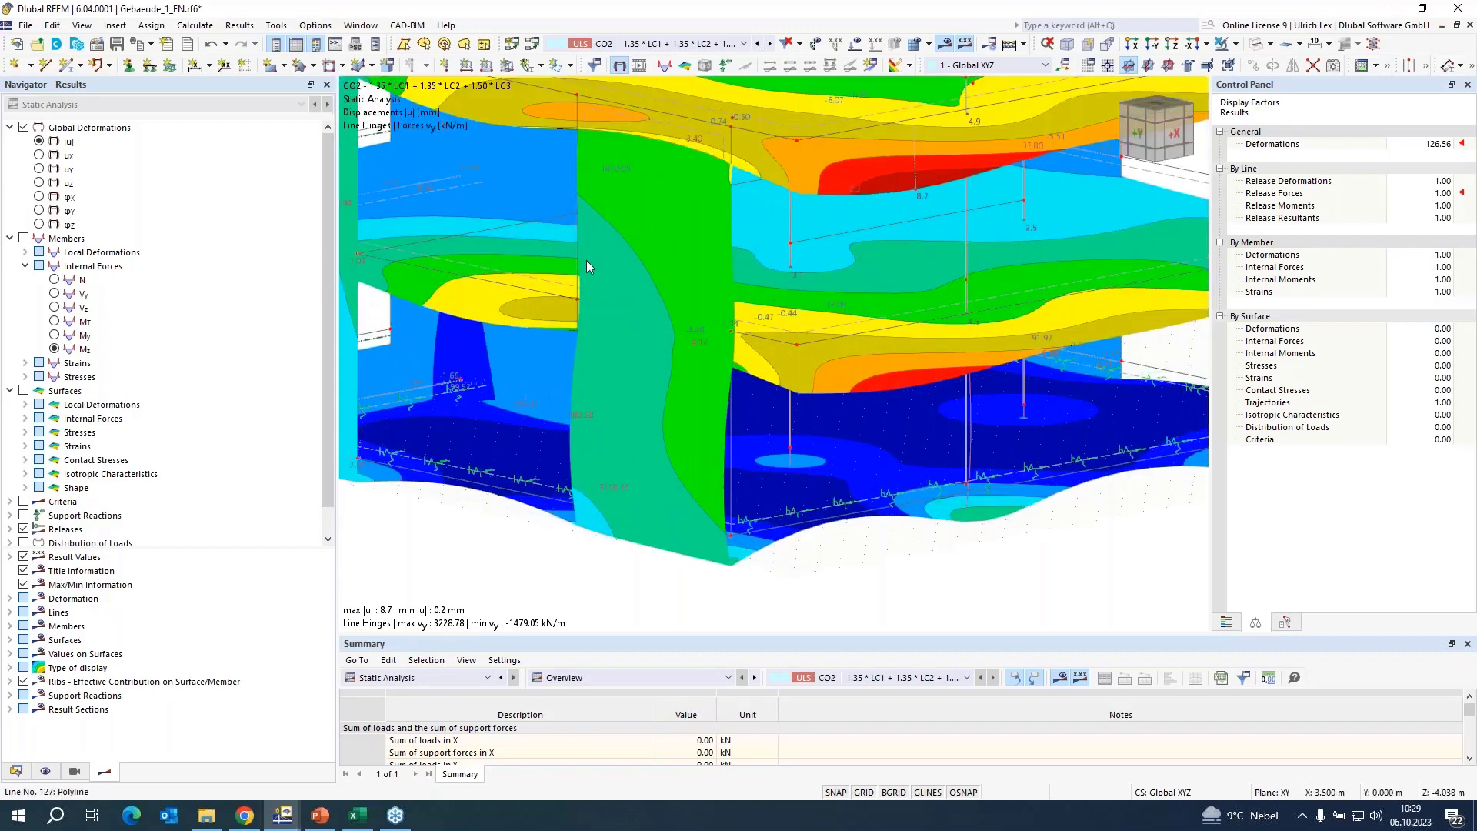
right_click(594, 303)
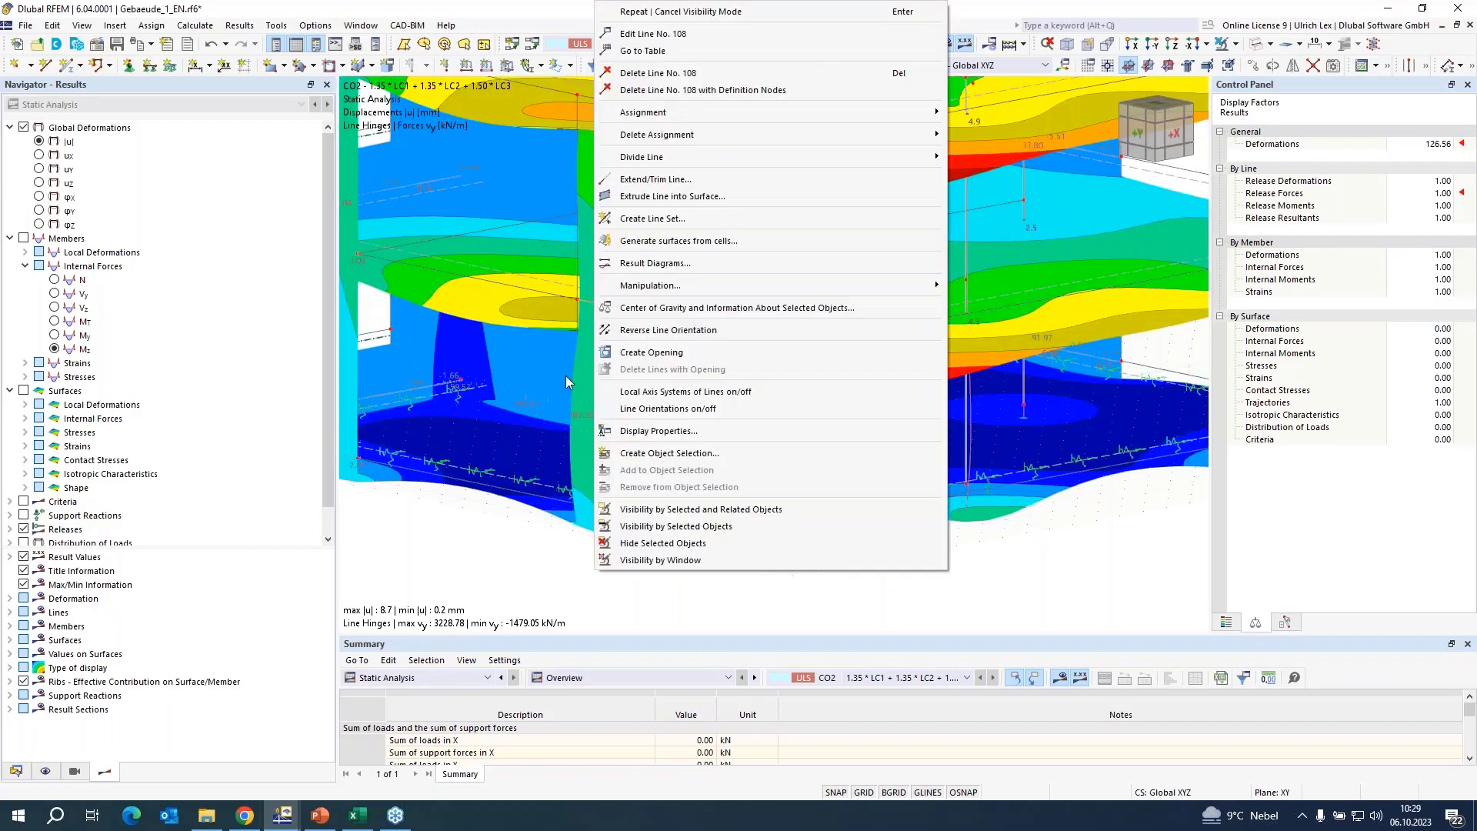
click(465, 577)
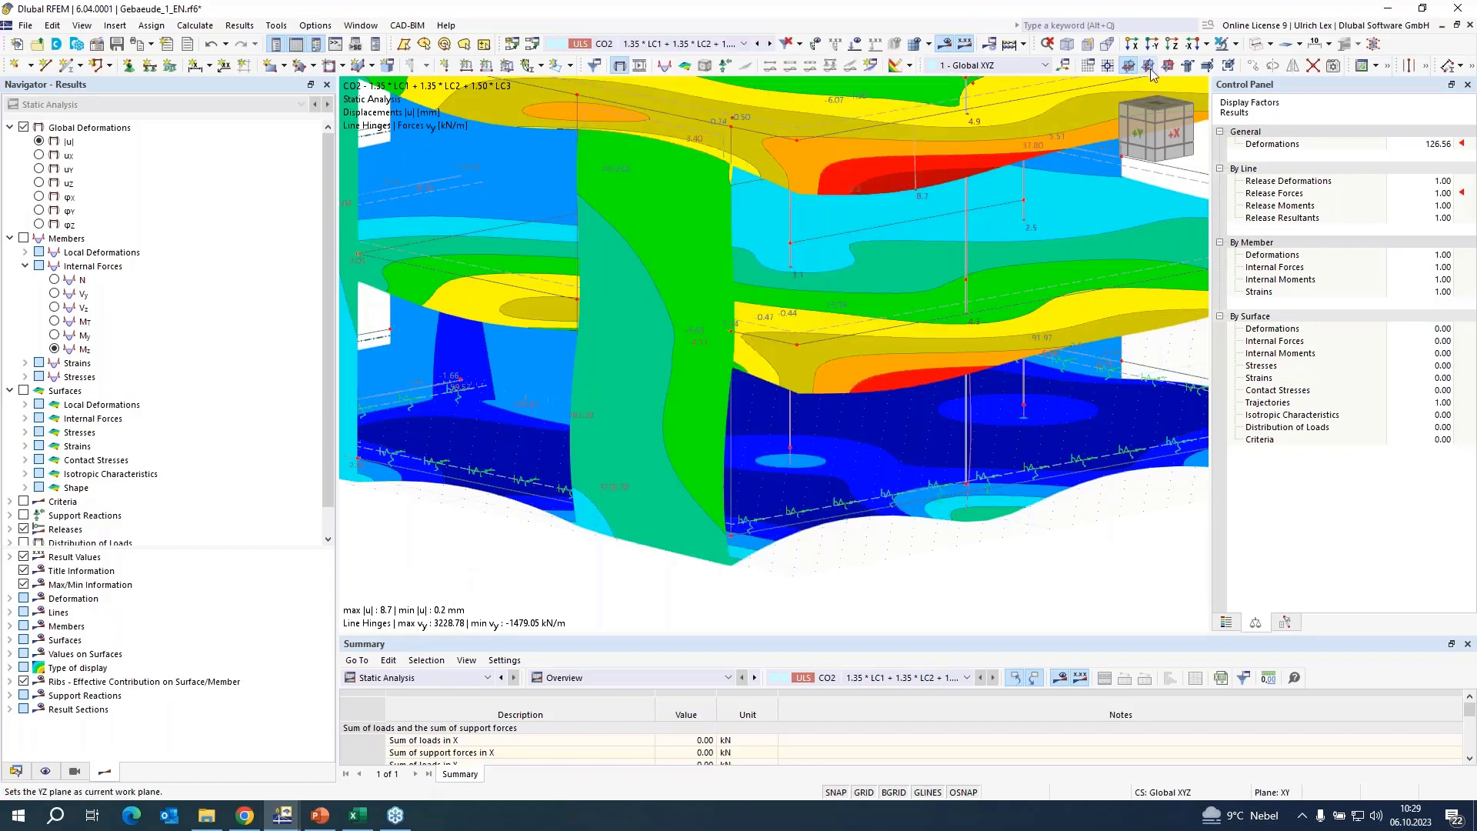
Switch the building to solid model display and hide the calculation results.
click(1258, 44)
scroll(1077, 80, up, 10)
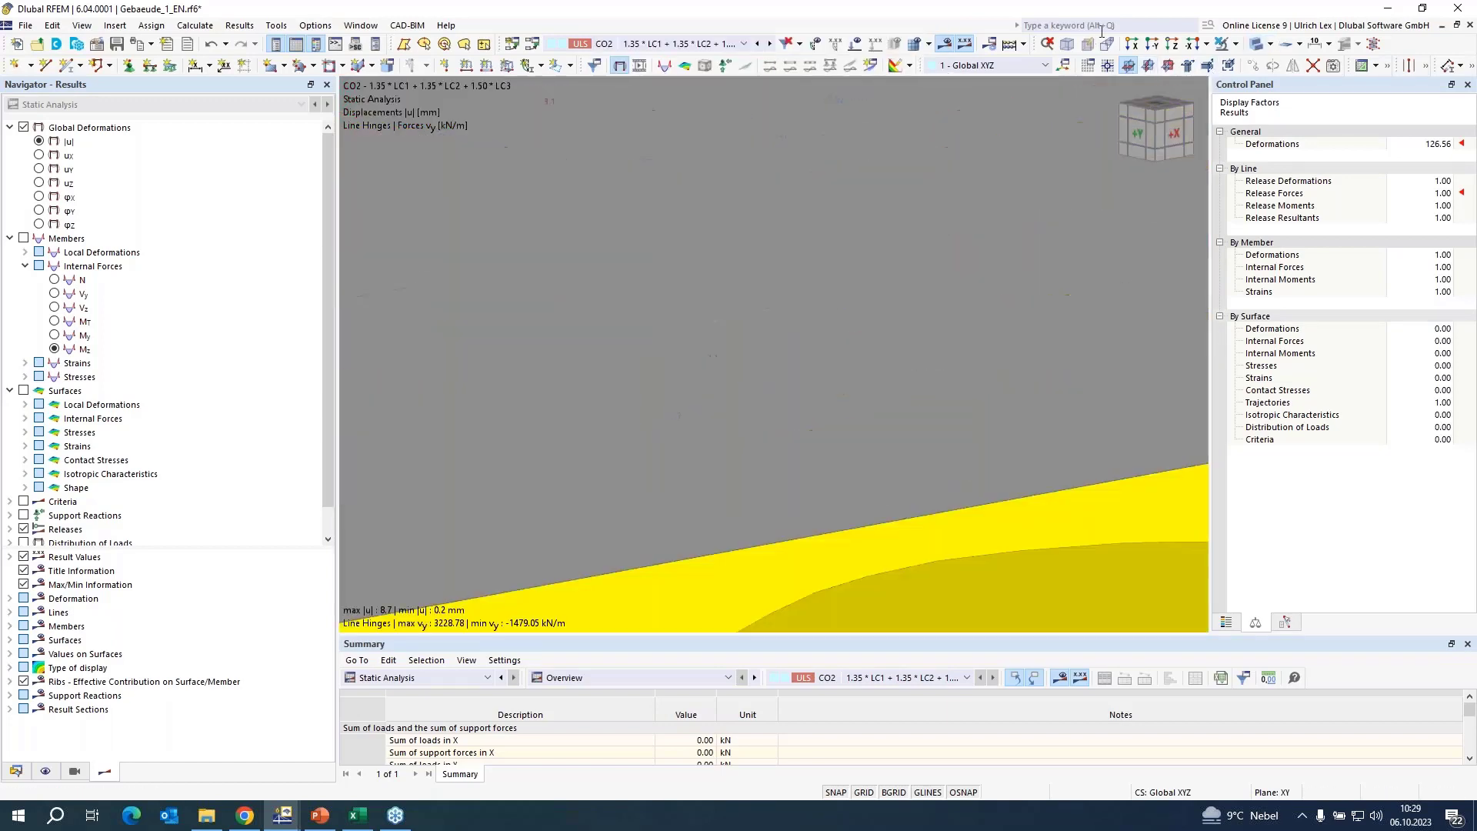
scroll(1033, 183, down, 12)
scroll(1048, 185, down, 1)
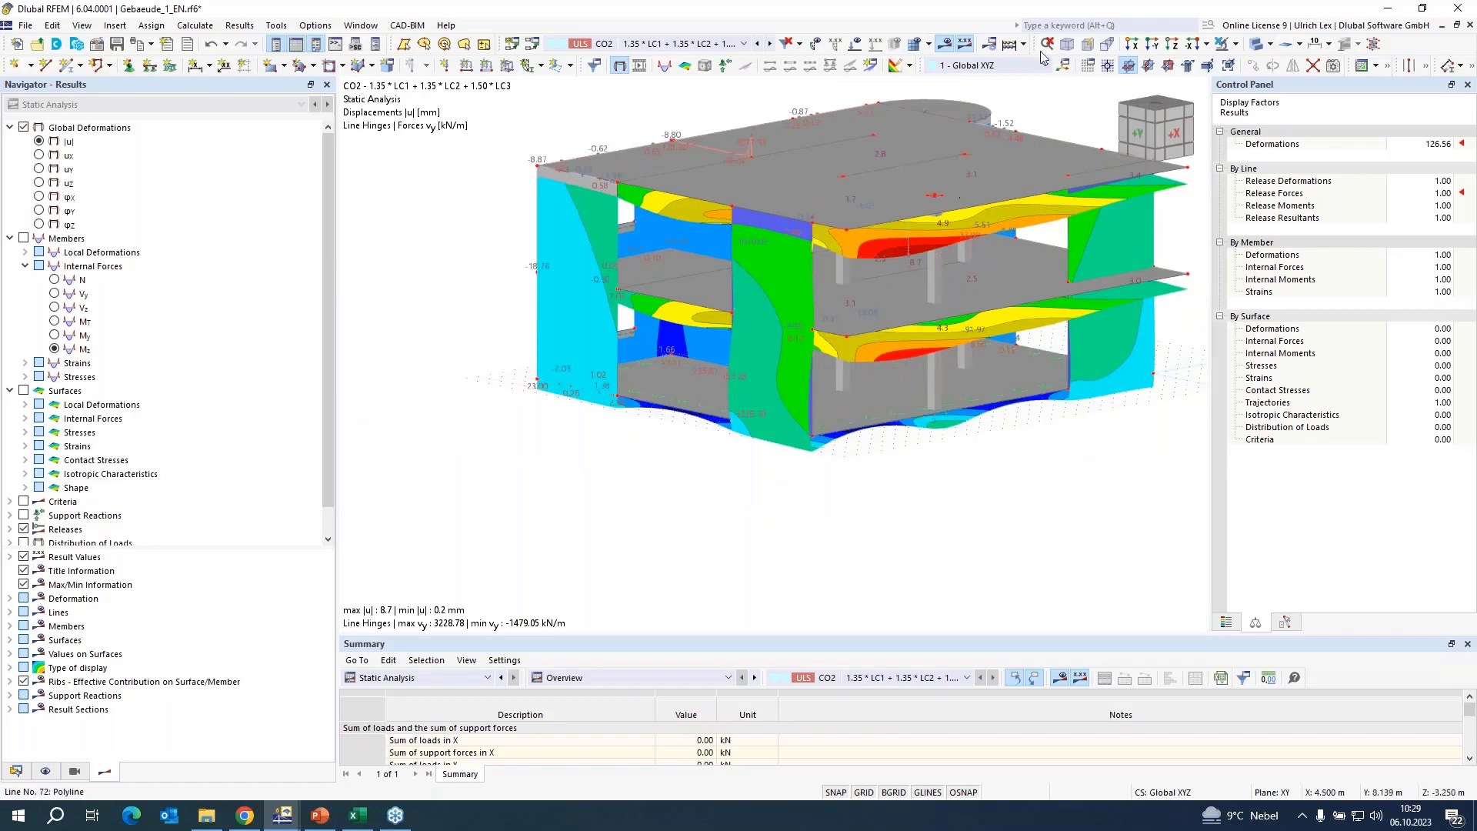
click(1257, 44)
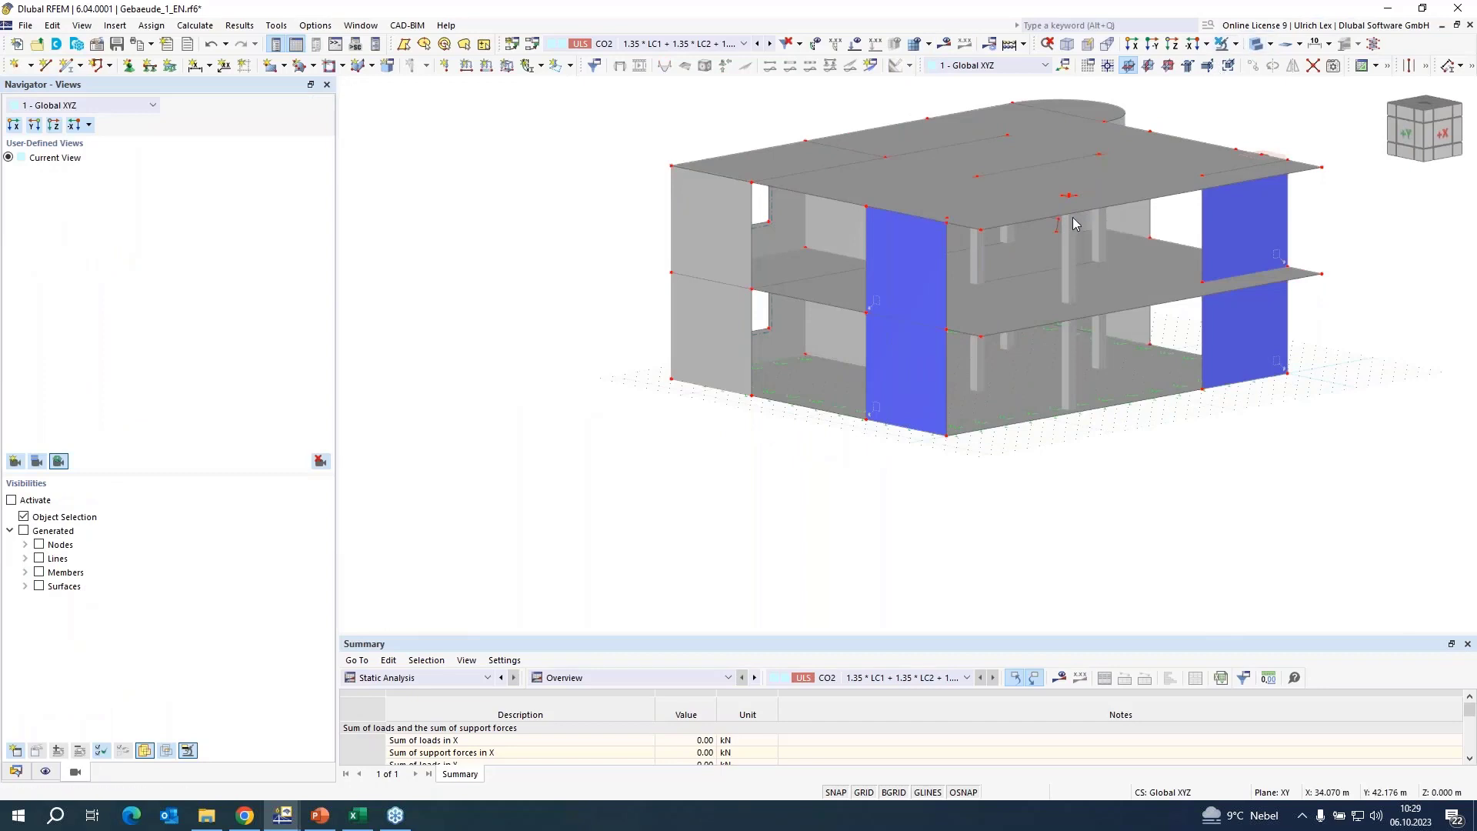
Open the result diagrams for line No. 108 at the head of the ground-floor masonry wall, limited to line/surface 108/18.
click(933, 367)
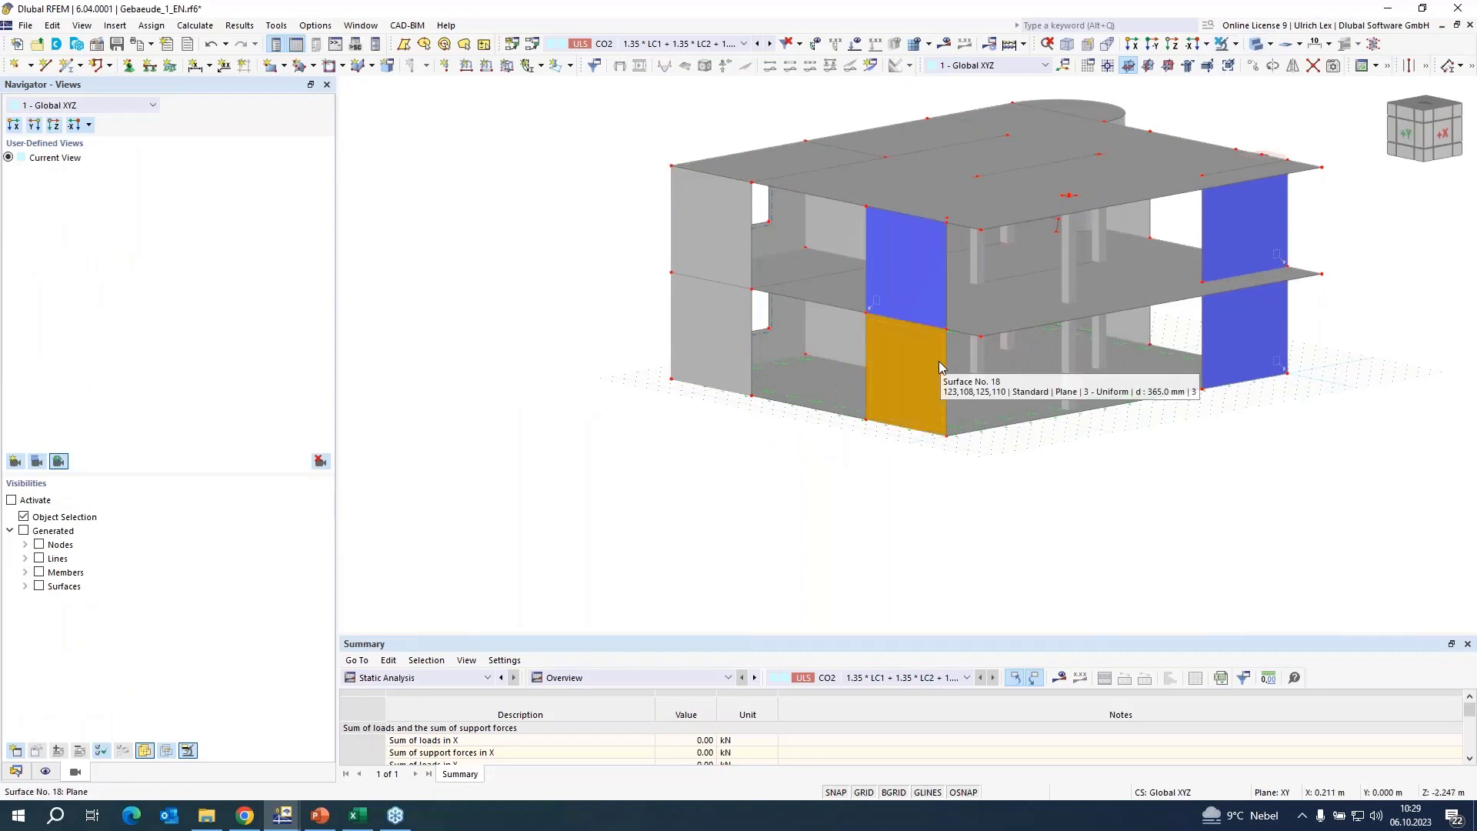
scroll(928, 331, up, 5)
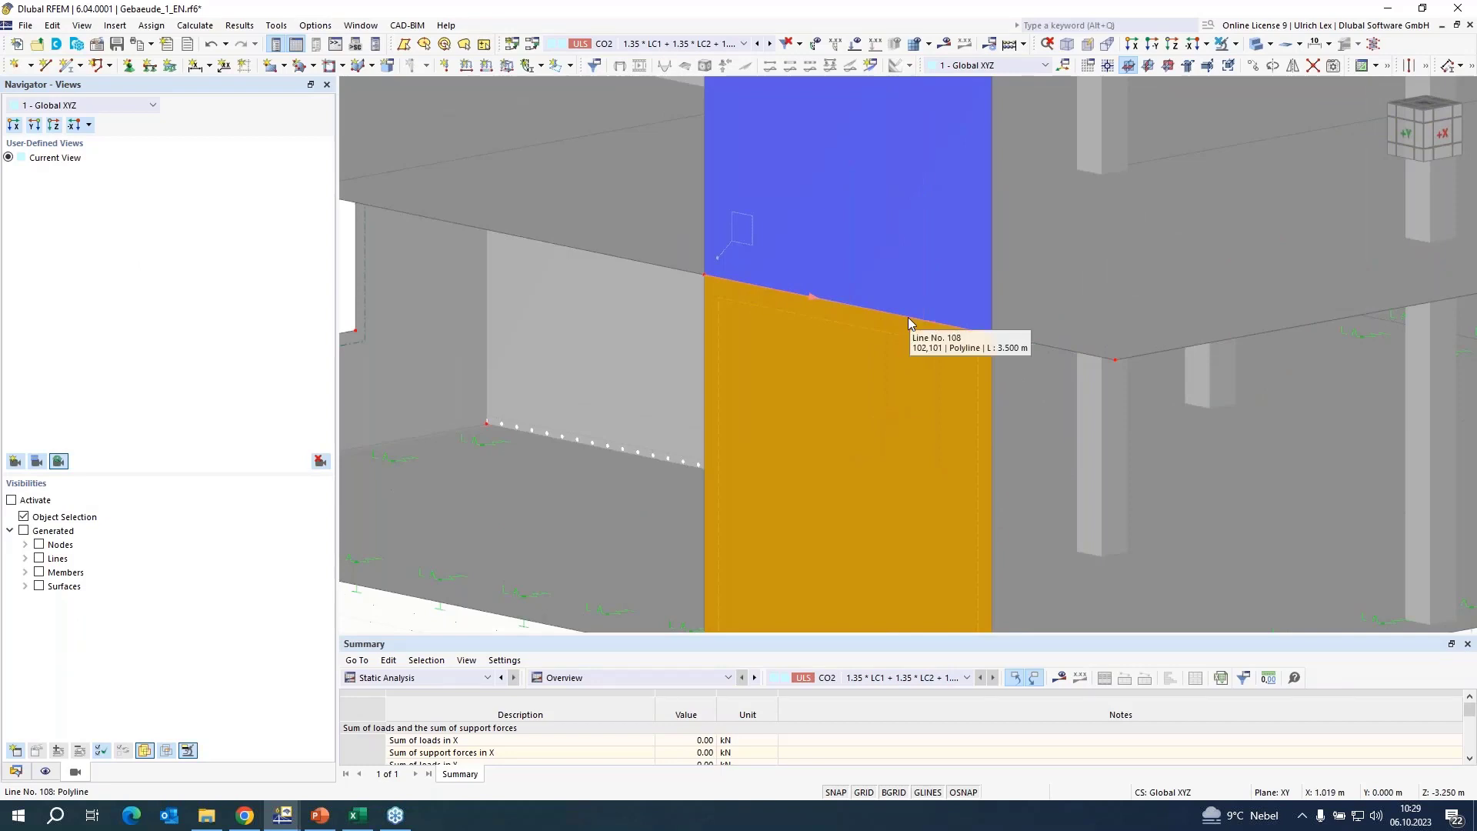
scroll(707, 302, down, 5)
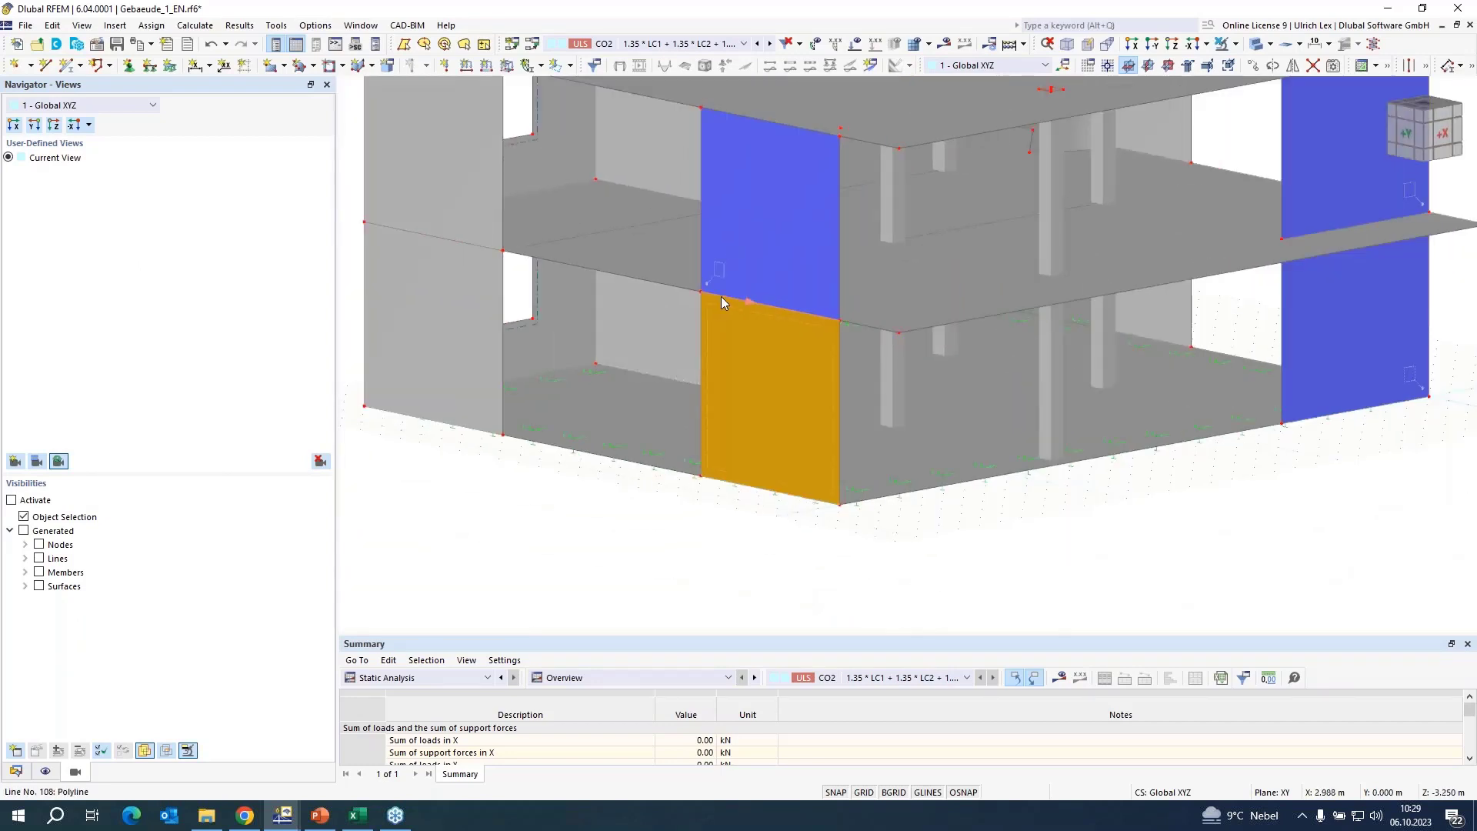
right_click(722, 298)
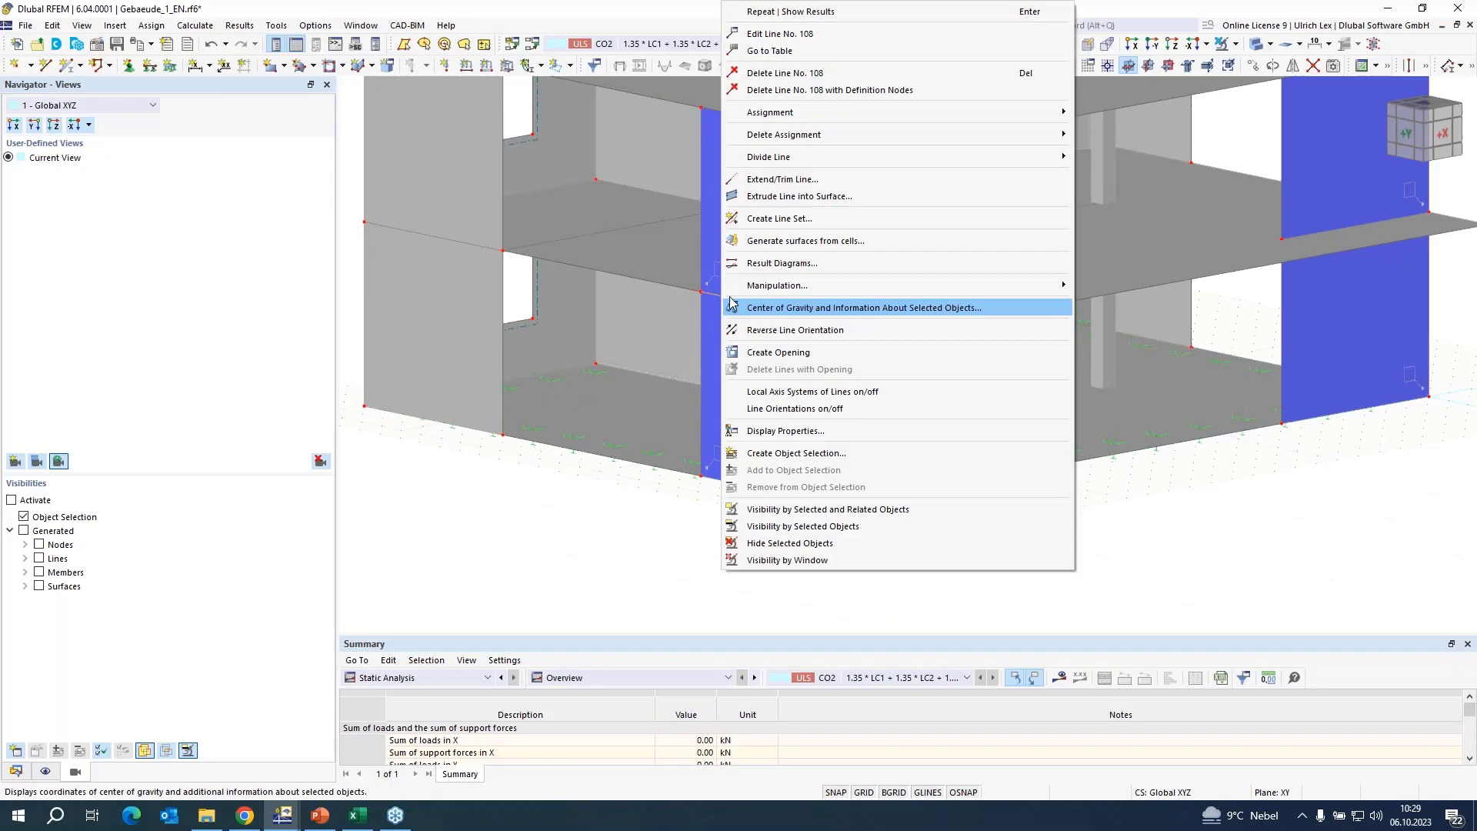
click(776, 262)
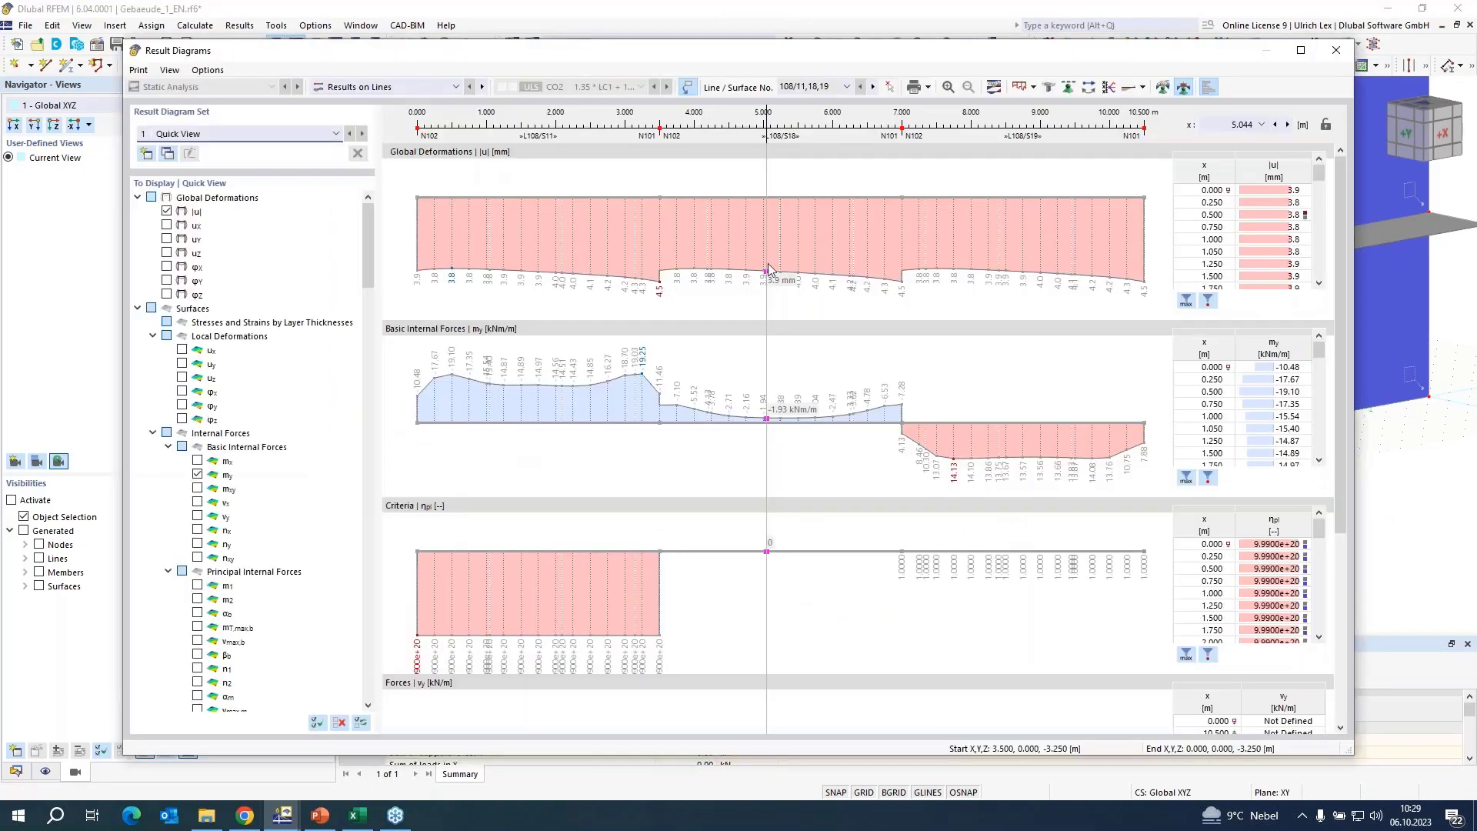
click(847, 87)
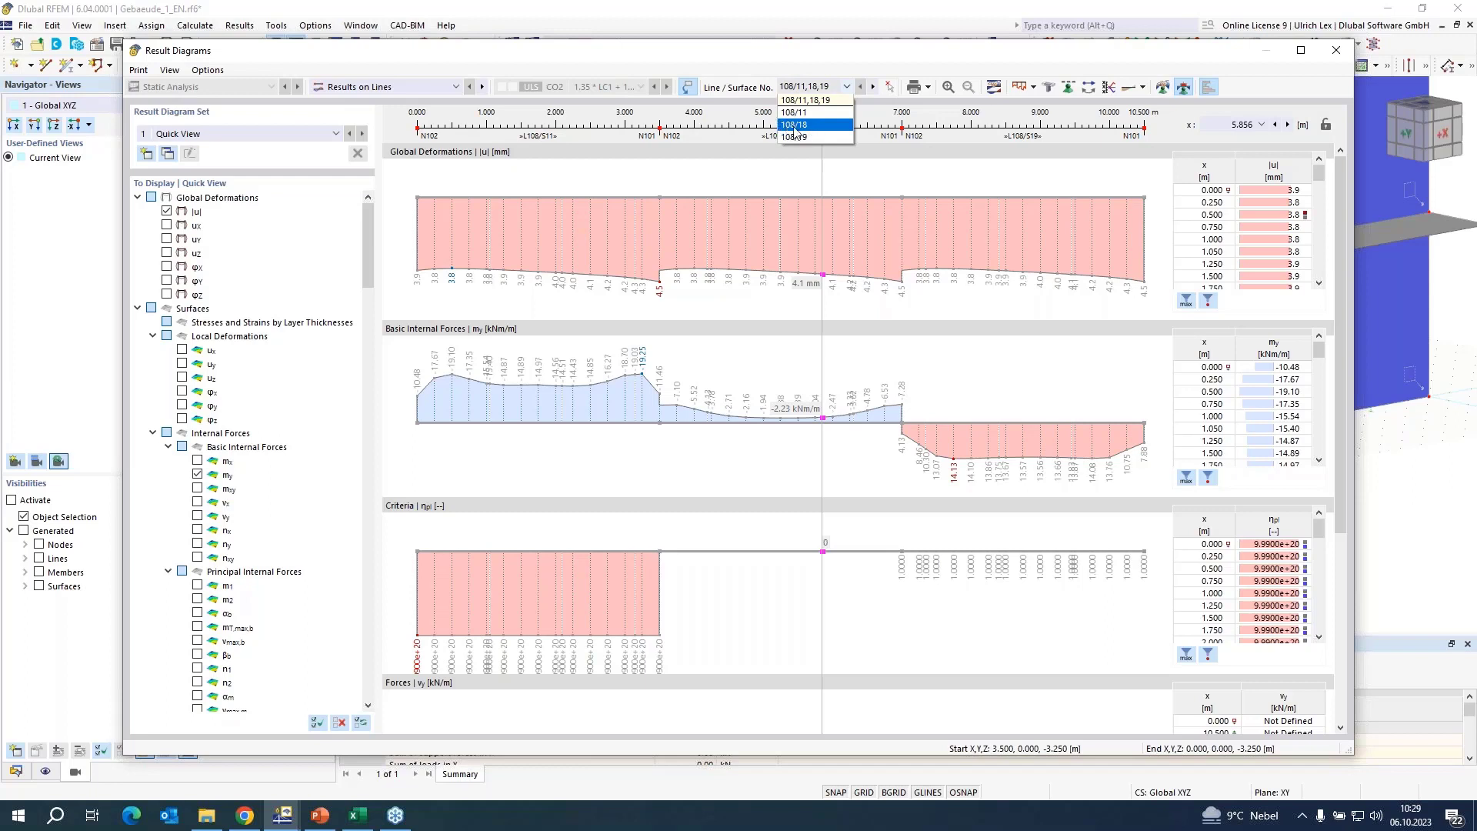
click(817, 132)
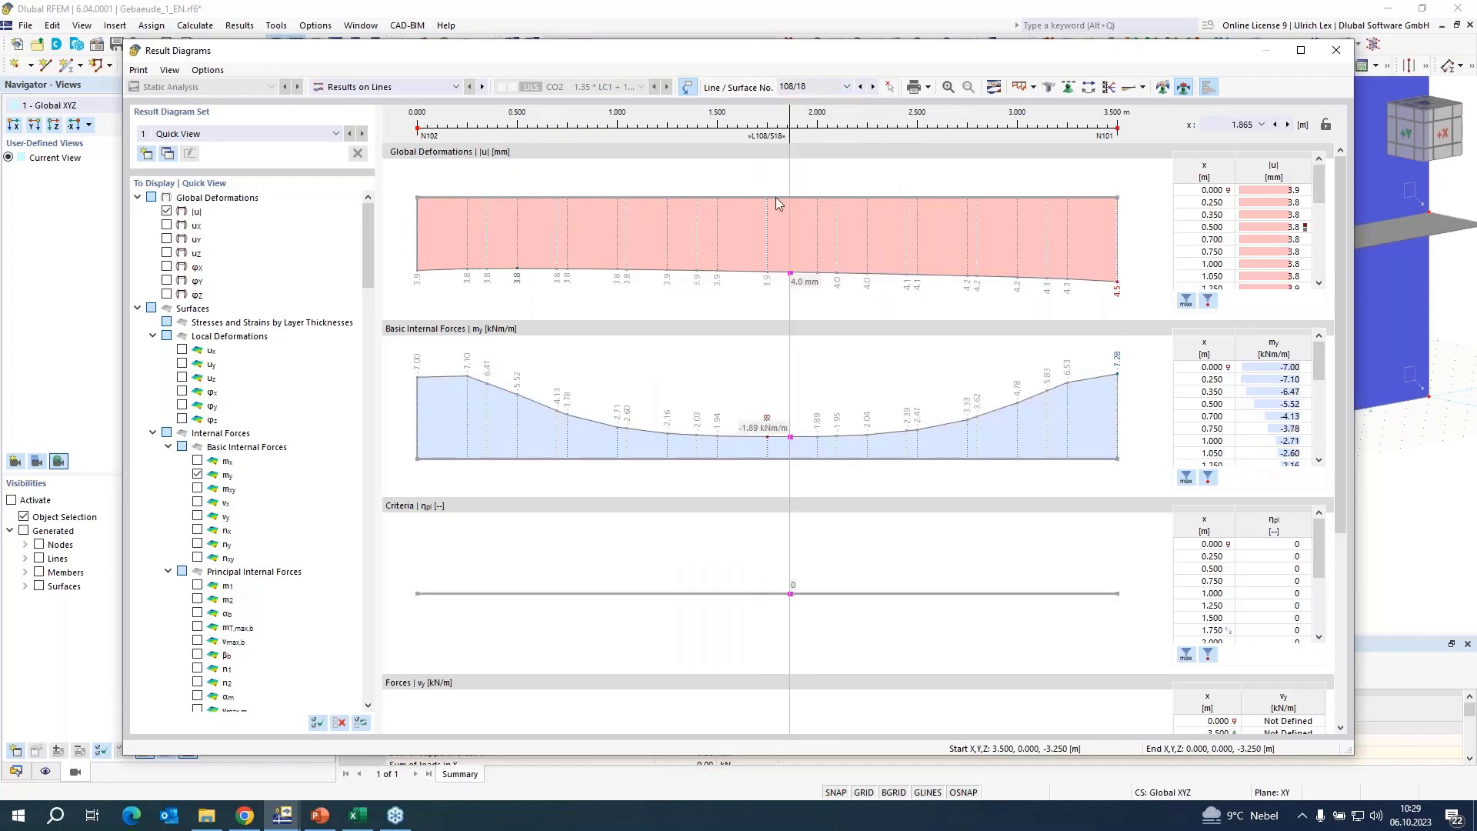
Clear all displayed result diagrams and show only the basic internal force ny.
click(341, 723)
scroll(233, 450, down, 4)
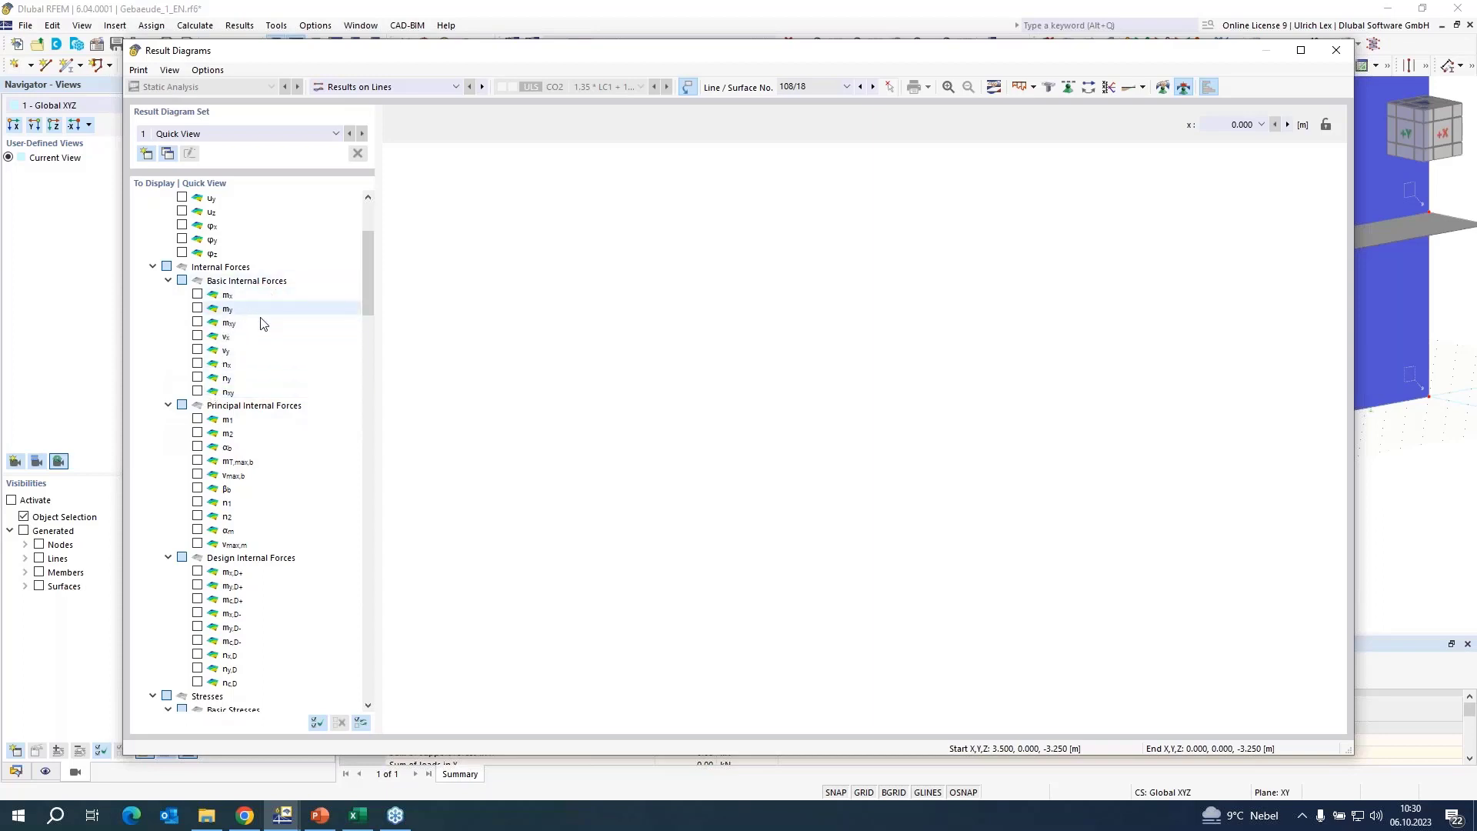
click(198, 379)
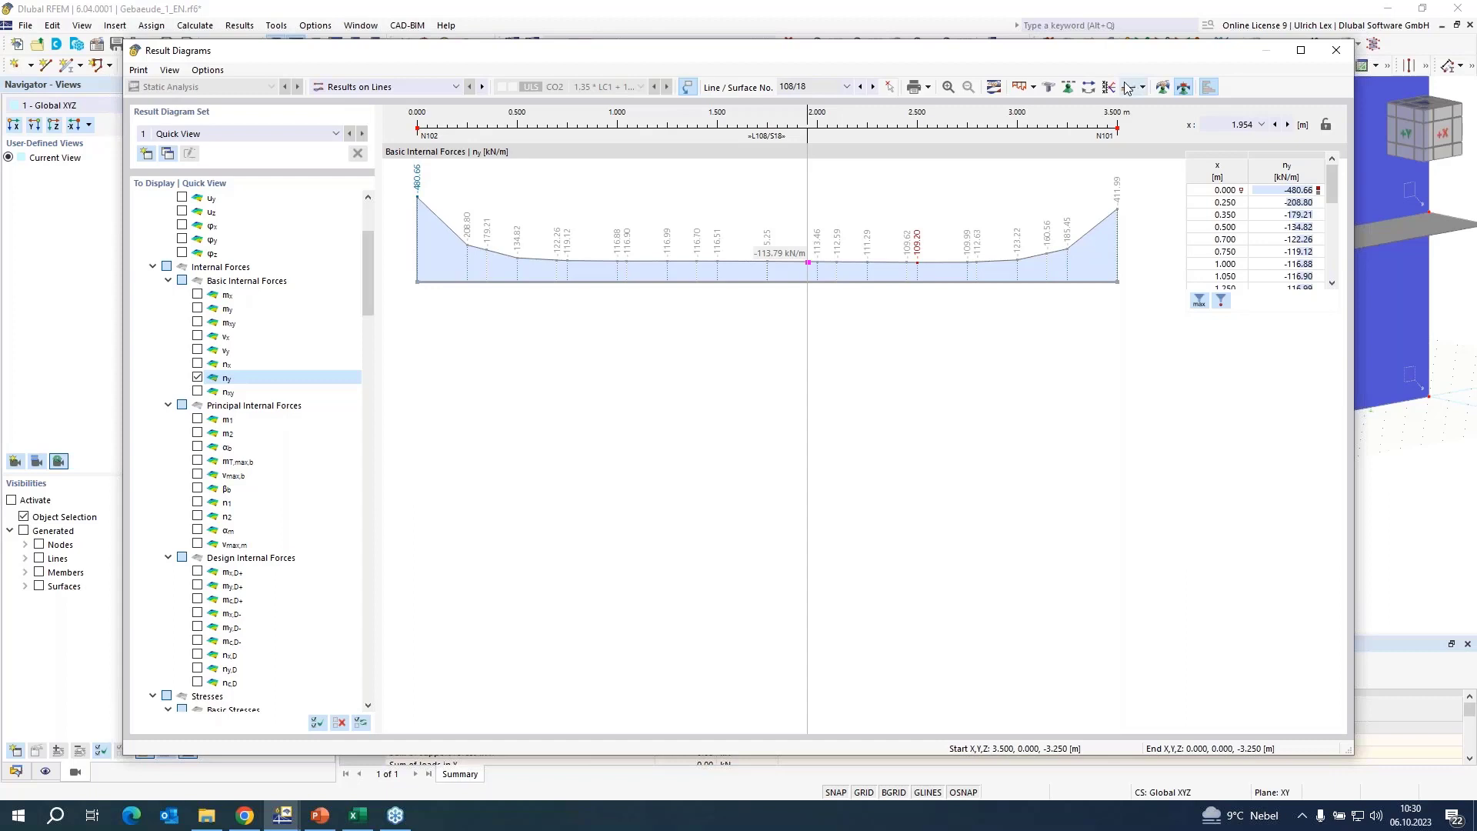
Define a first smooth range for the ny diagram from 0.000 to 0.250 m.
click(1163, 88)
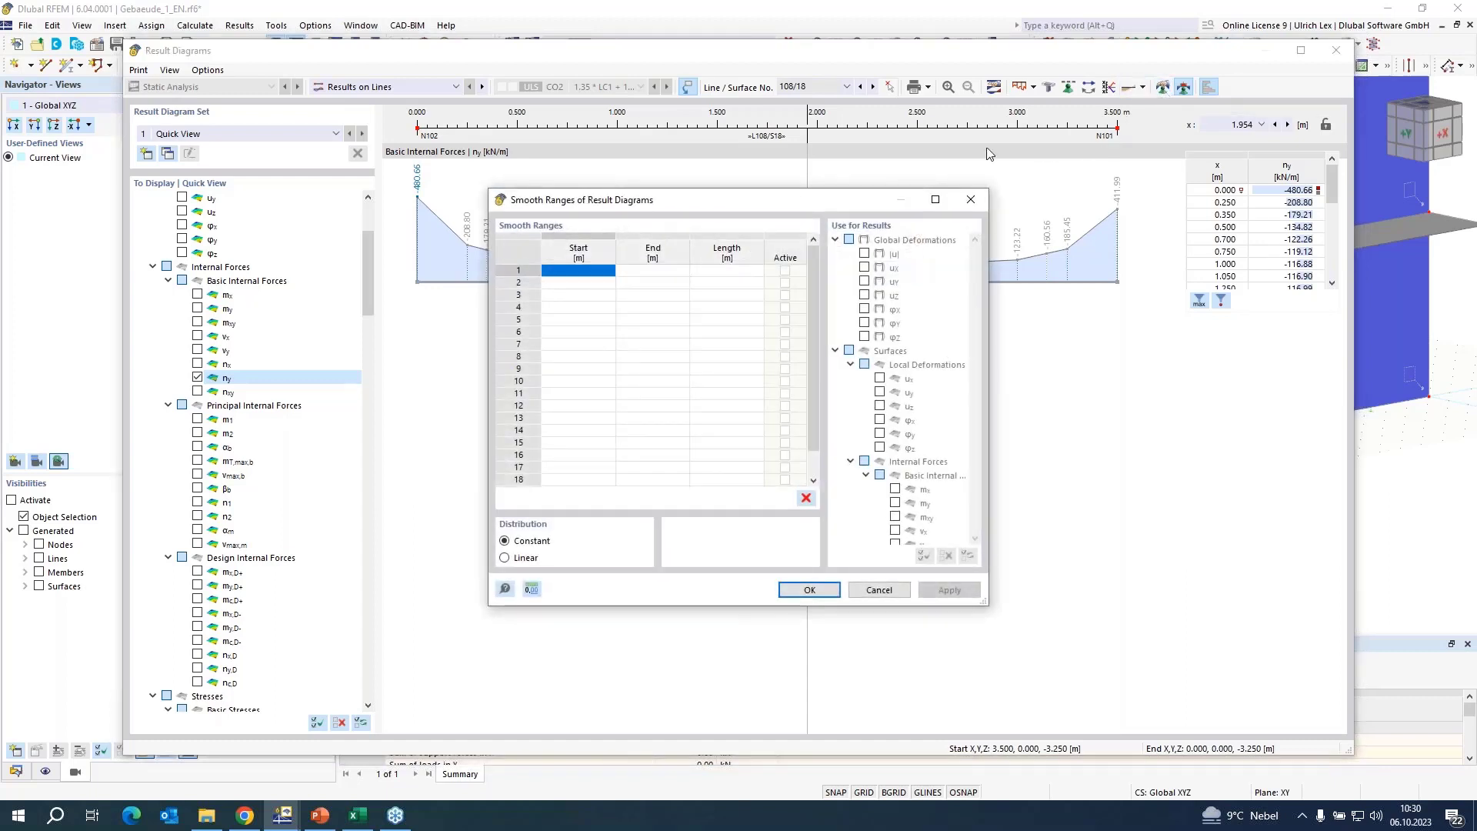
drag(735, 204, 886, 220)
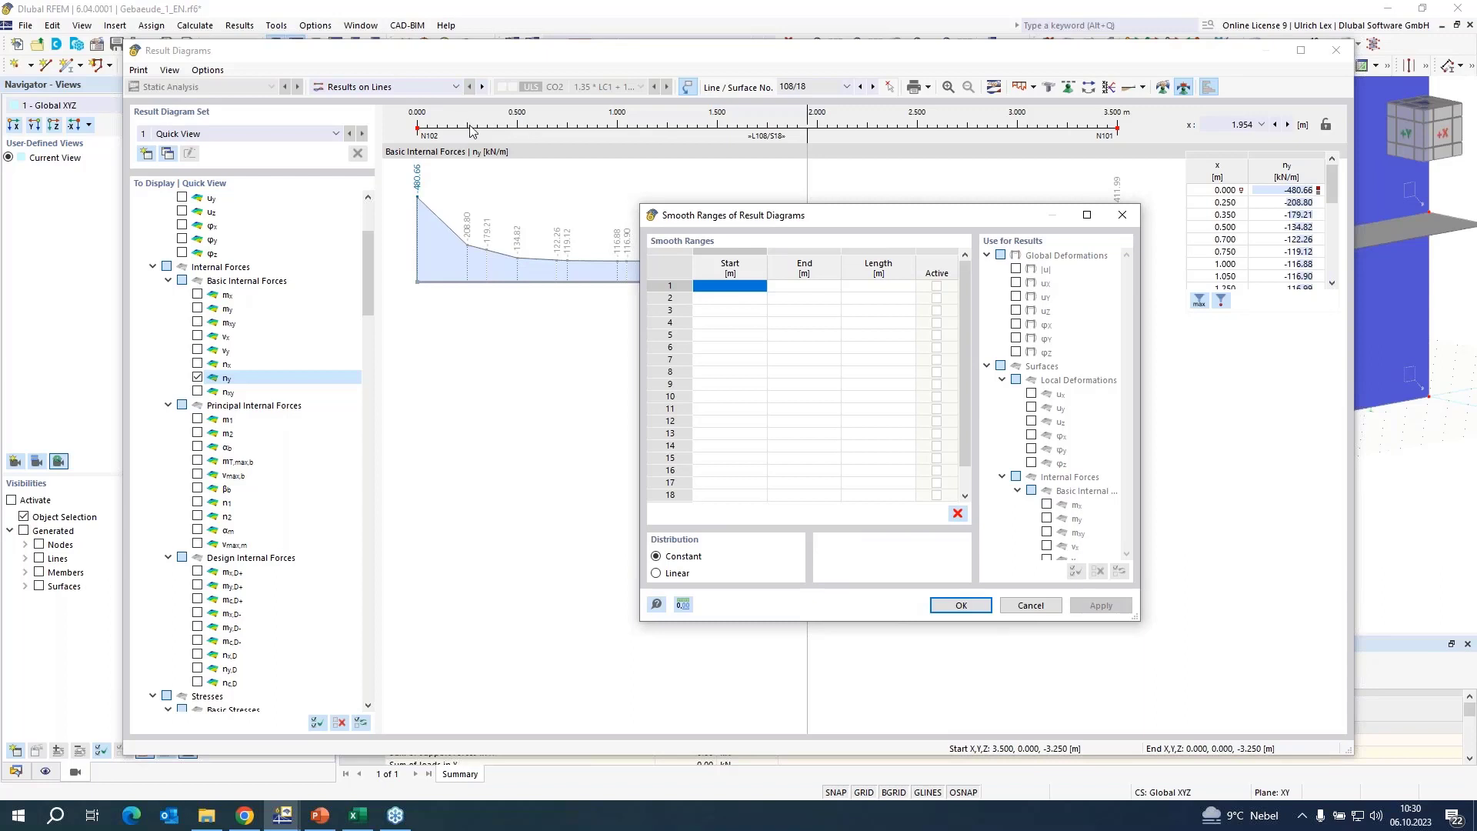
click(712, 287)
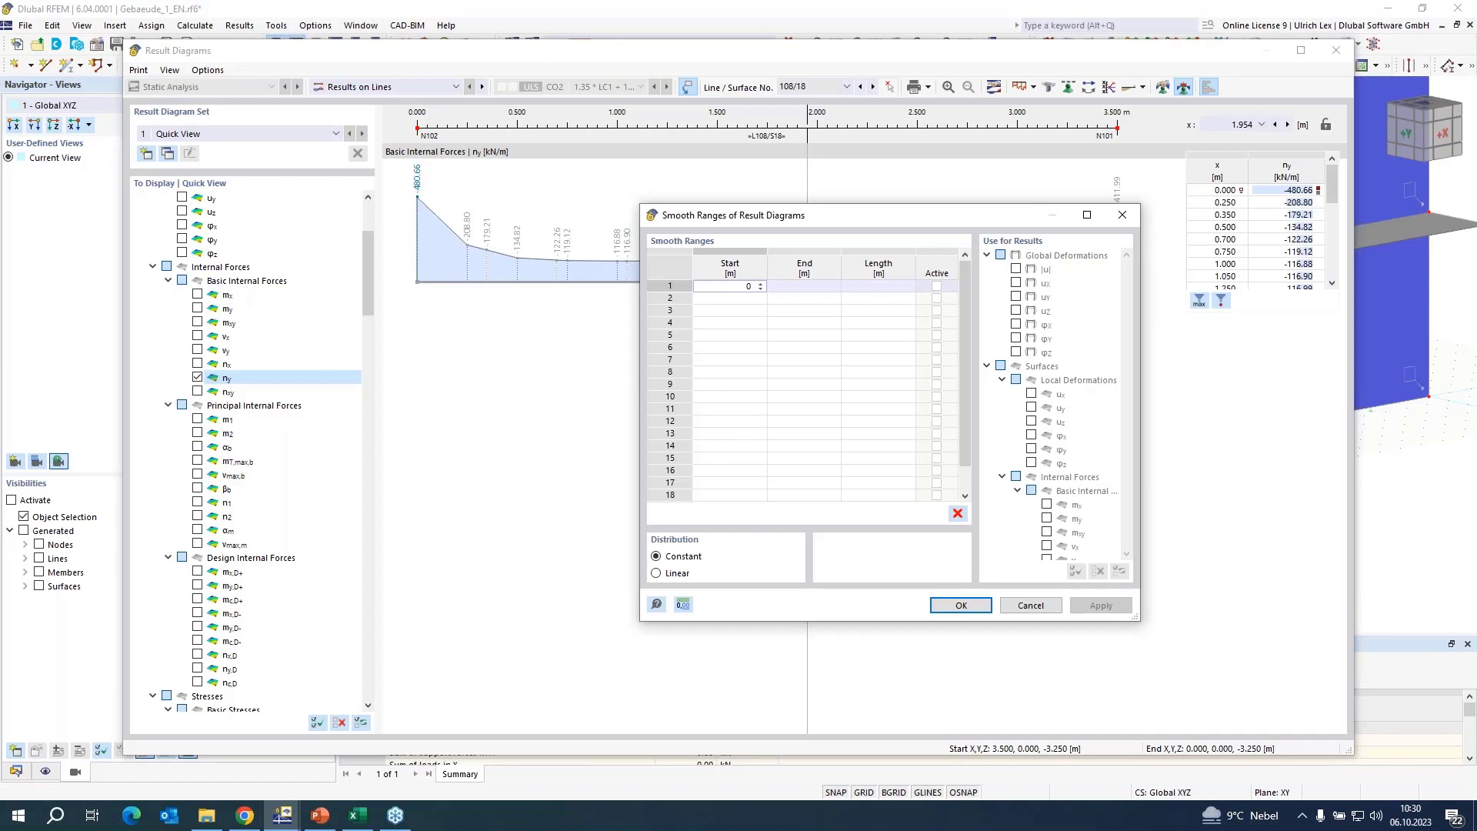
key(Tab)
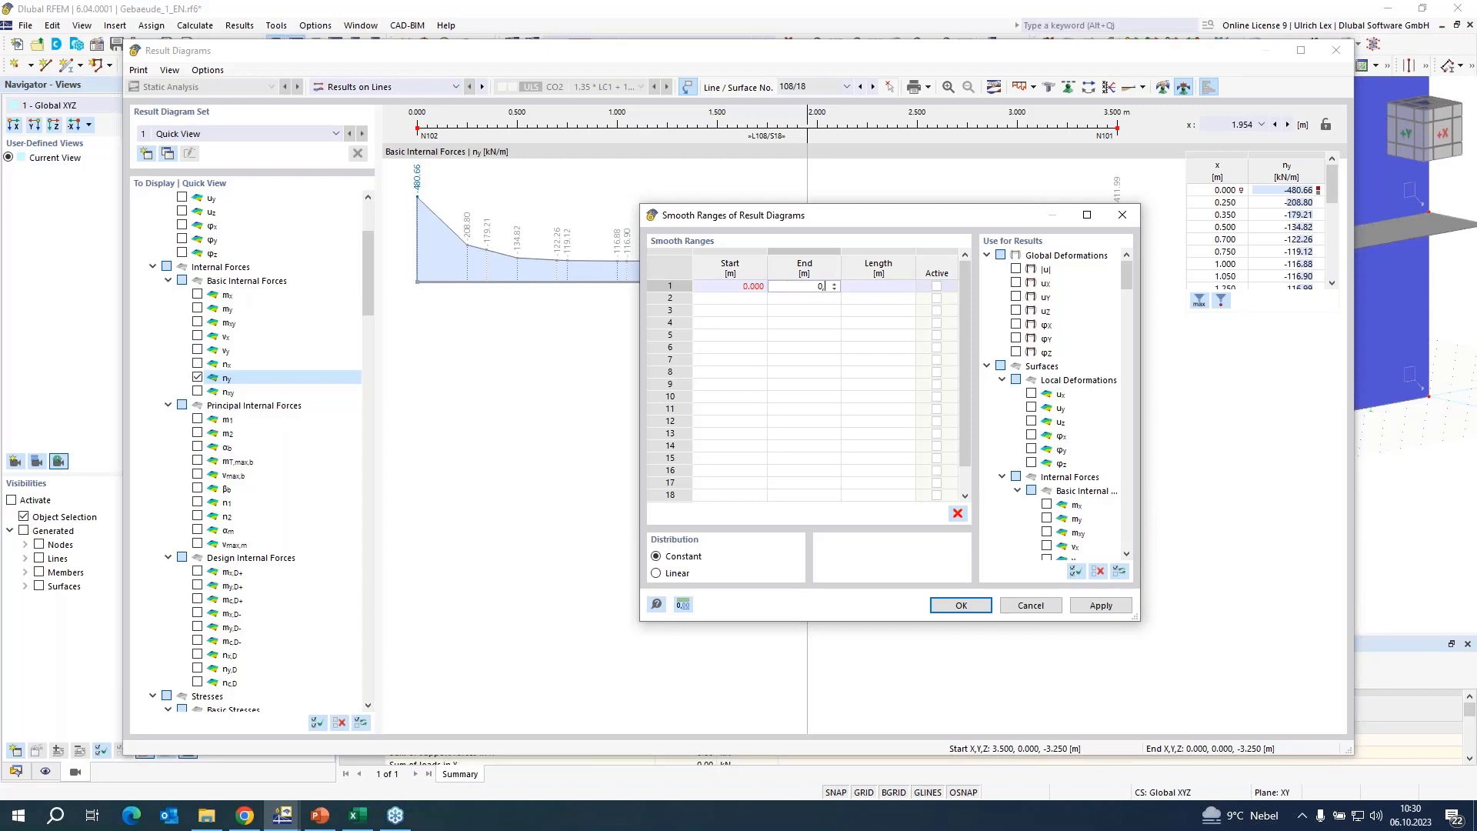
key(Tab)
Define a second smooth range from 0.250 to 3.250 m.
key(Tab)
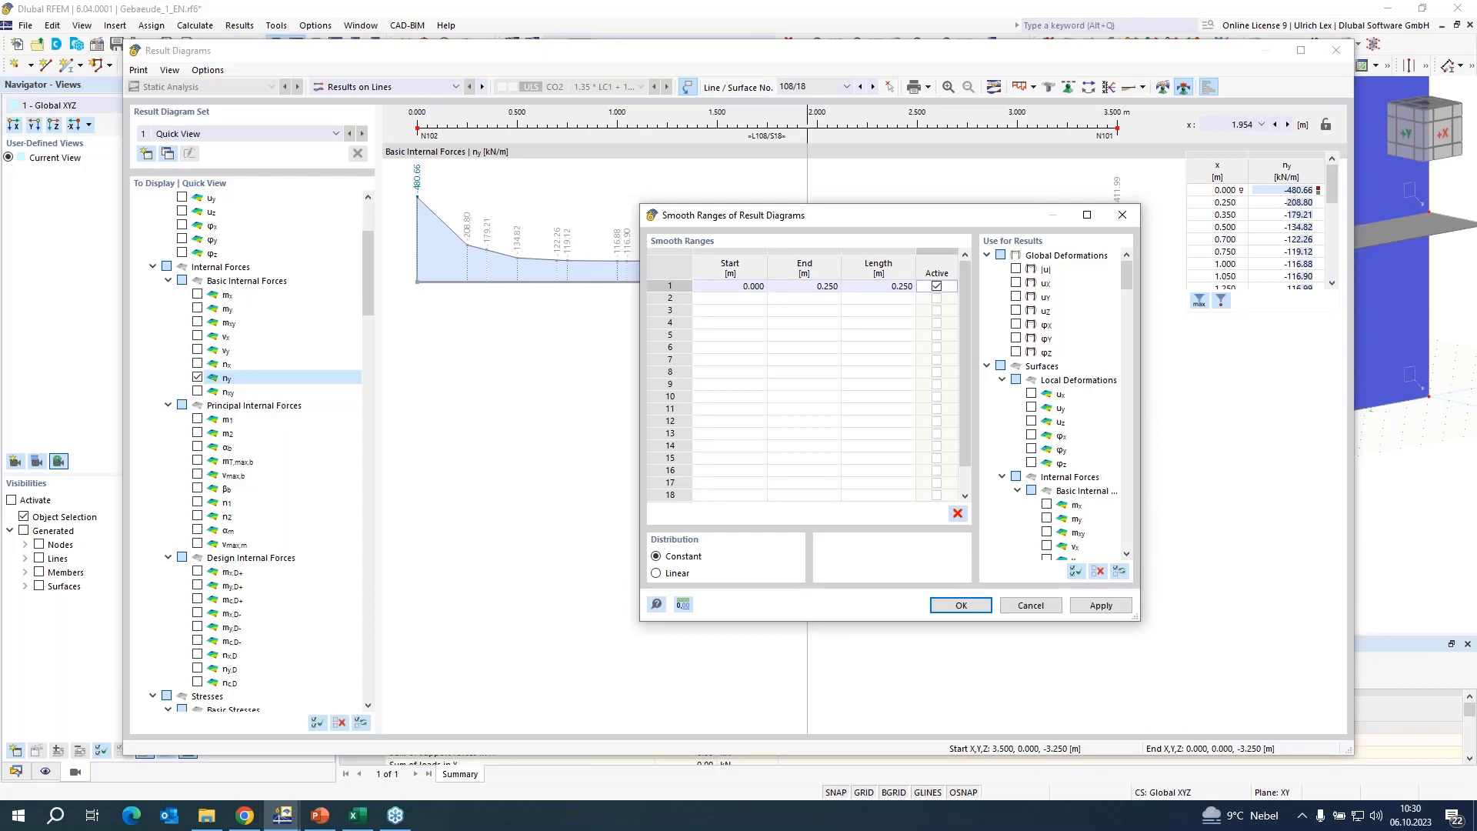
key(Tab)
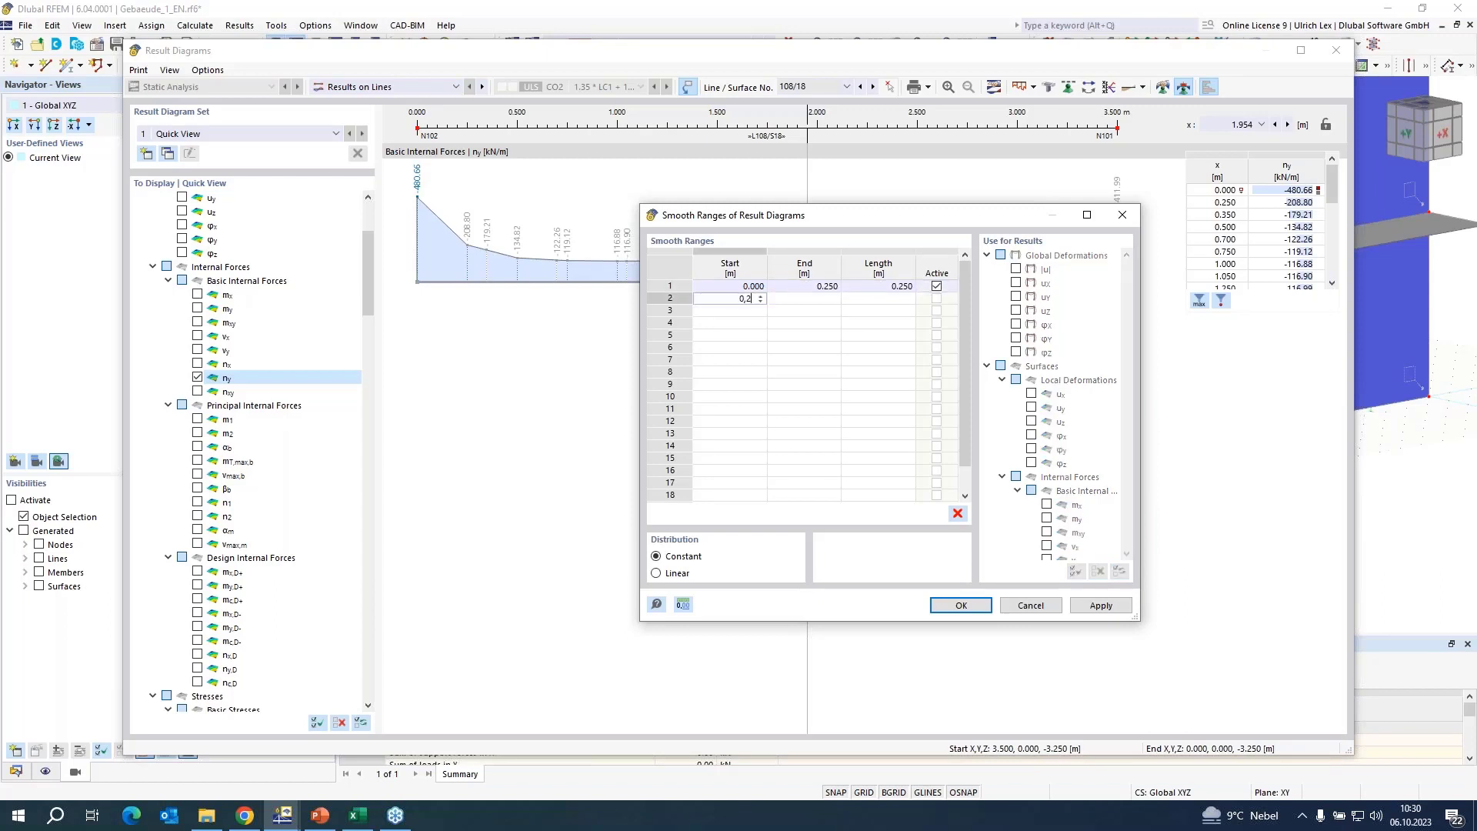
key(Tab)
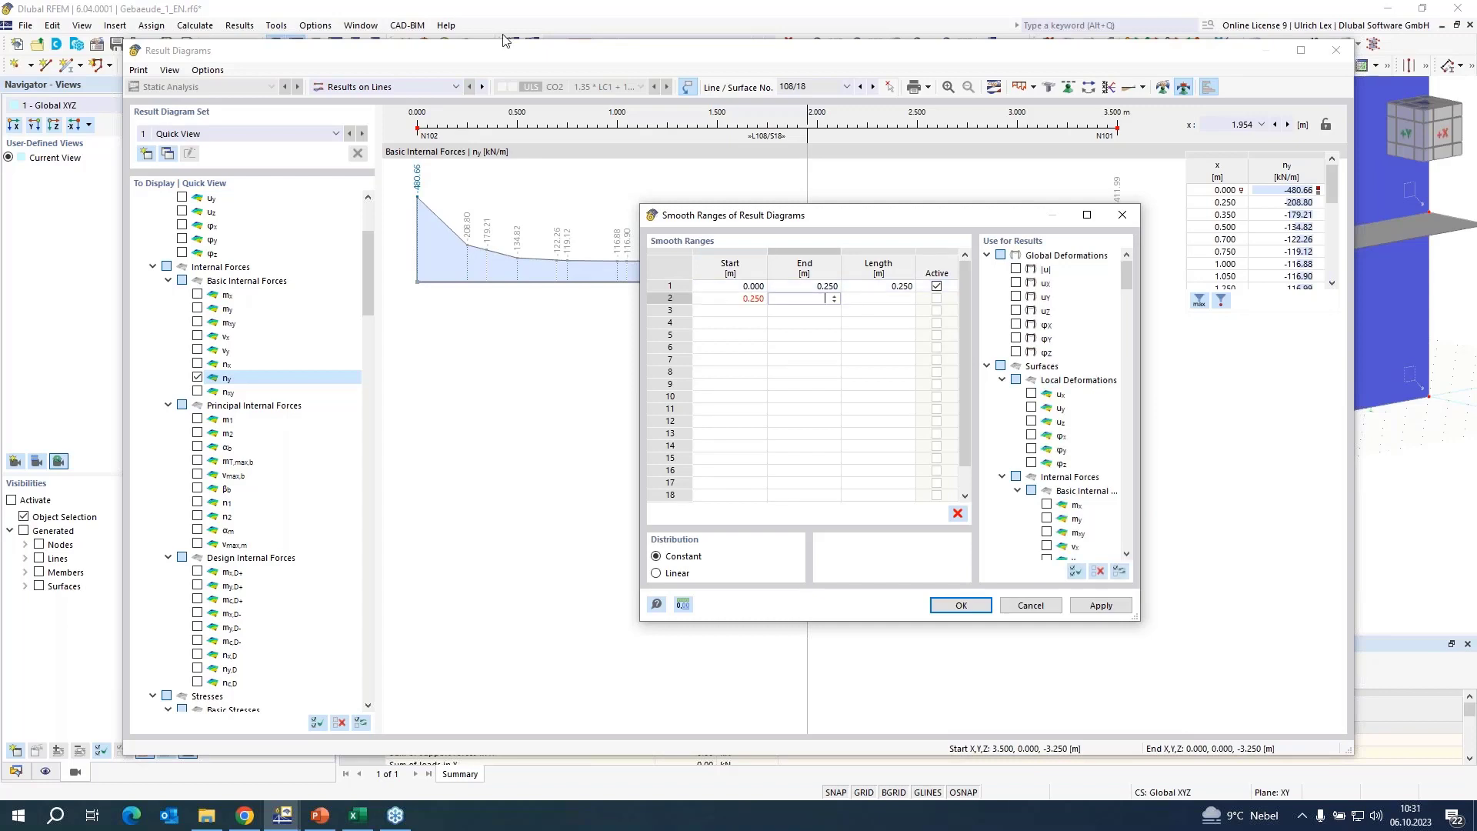
drag(962, 221, 776, 249)
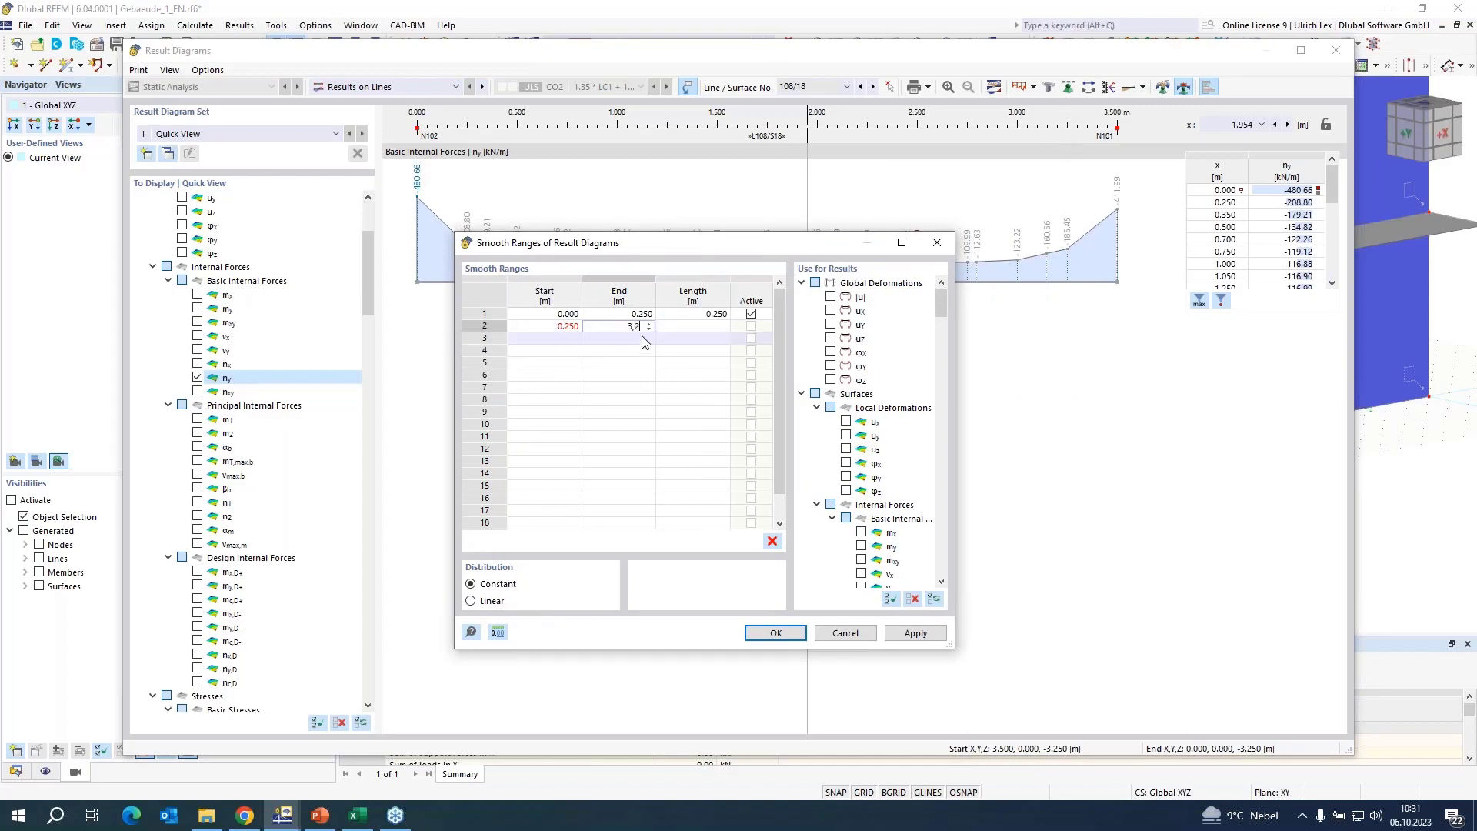
text(5)
key(Tab)
key(Tab)
key(Tab)
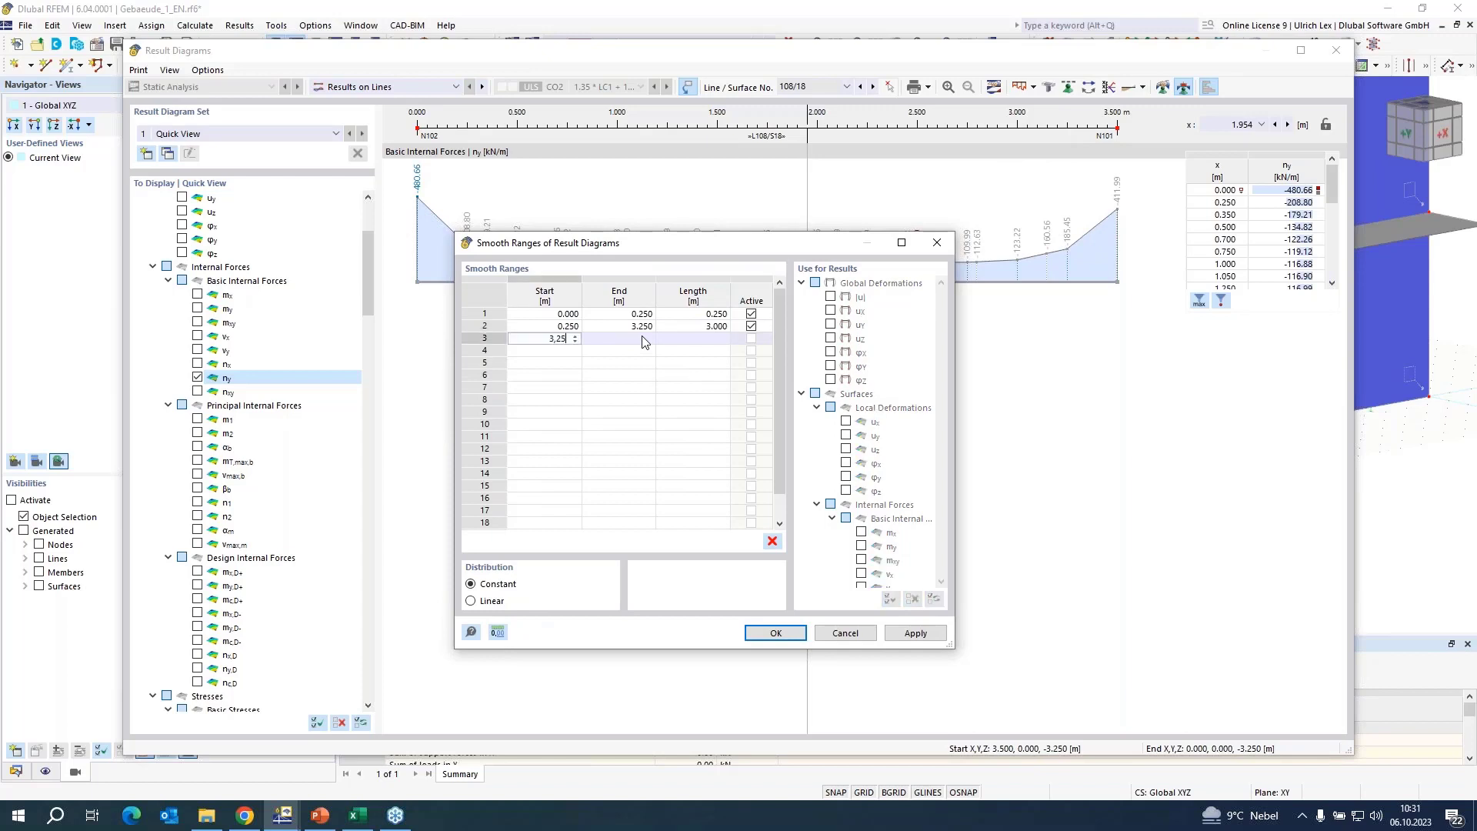
Define a third smooth range from 3.250 to 3.500 m and apply the ranges to the ny diagram.
key(Tab)
text(3,)
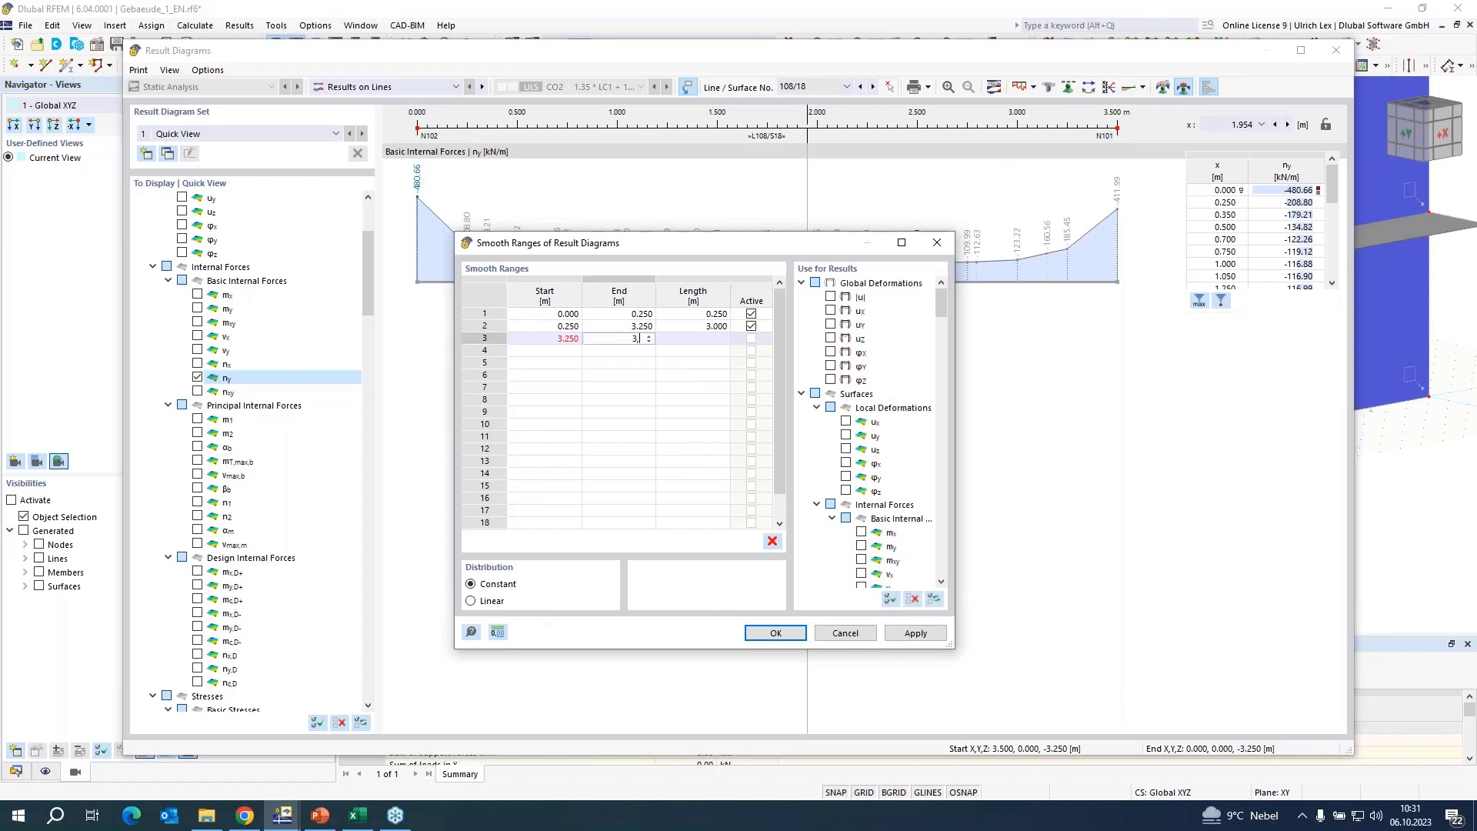
text(5)
key(Tab)
key(Tab)
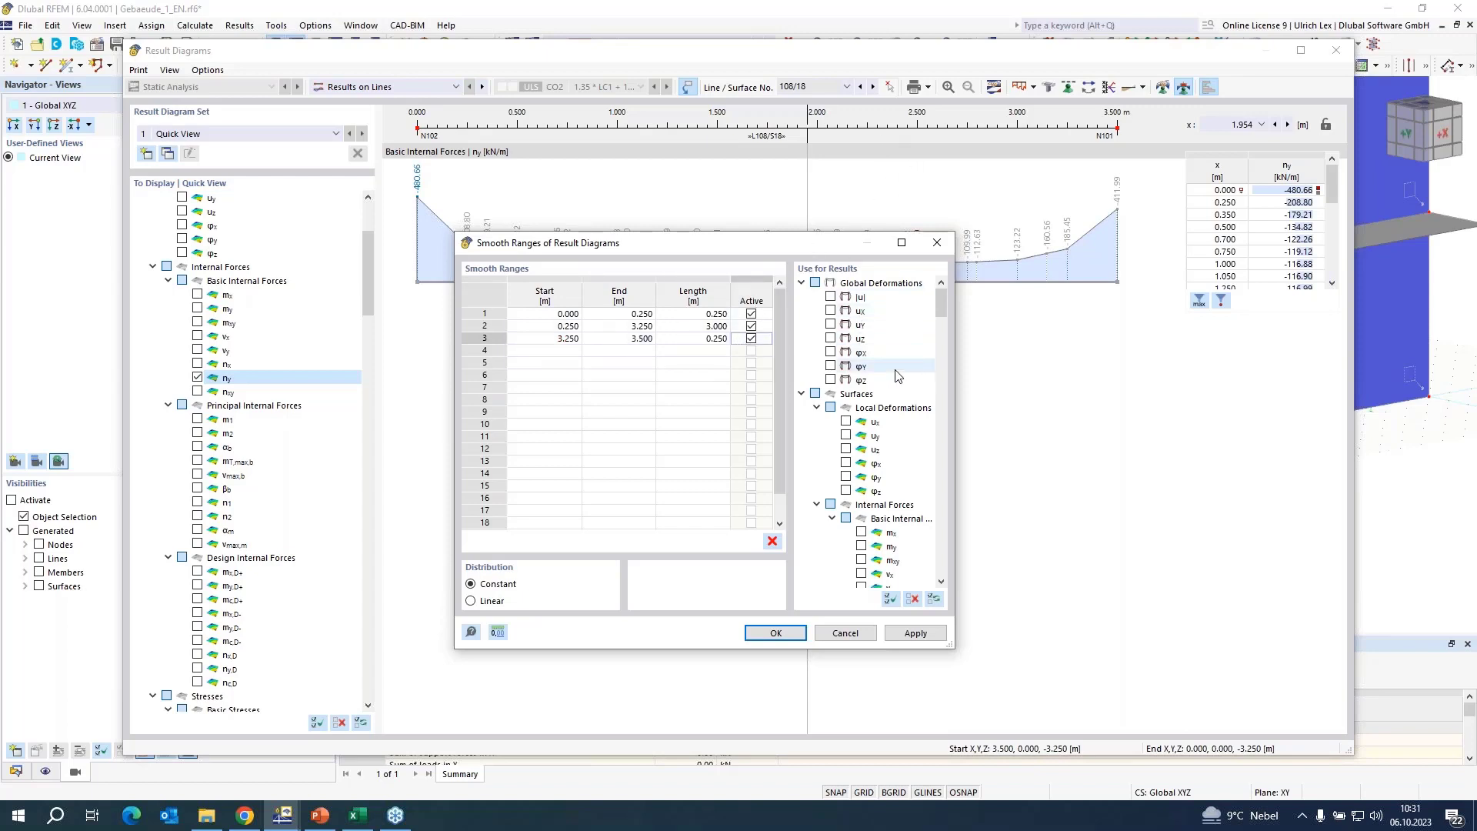
scroll(899, 361, down, 2)
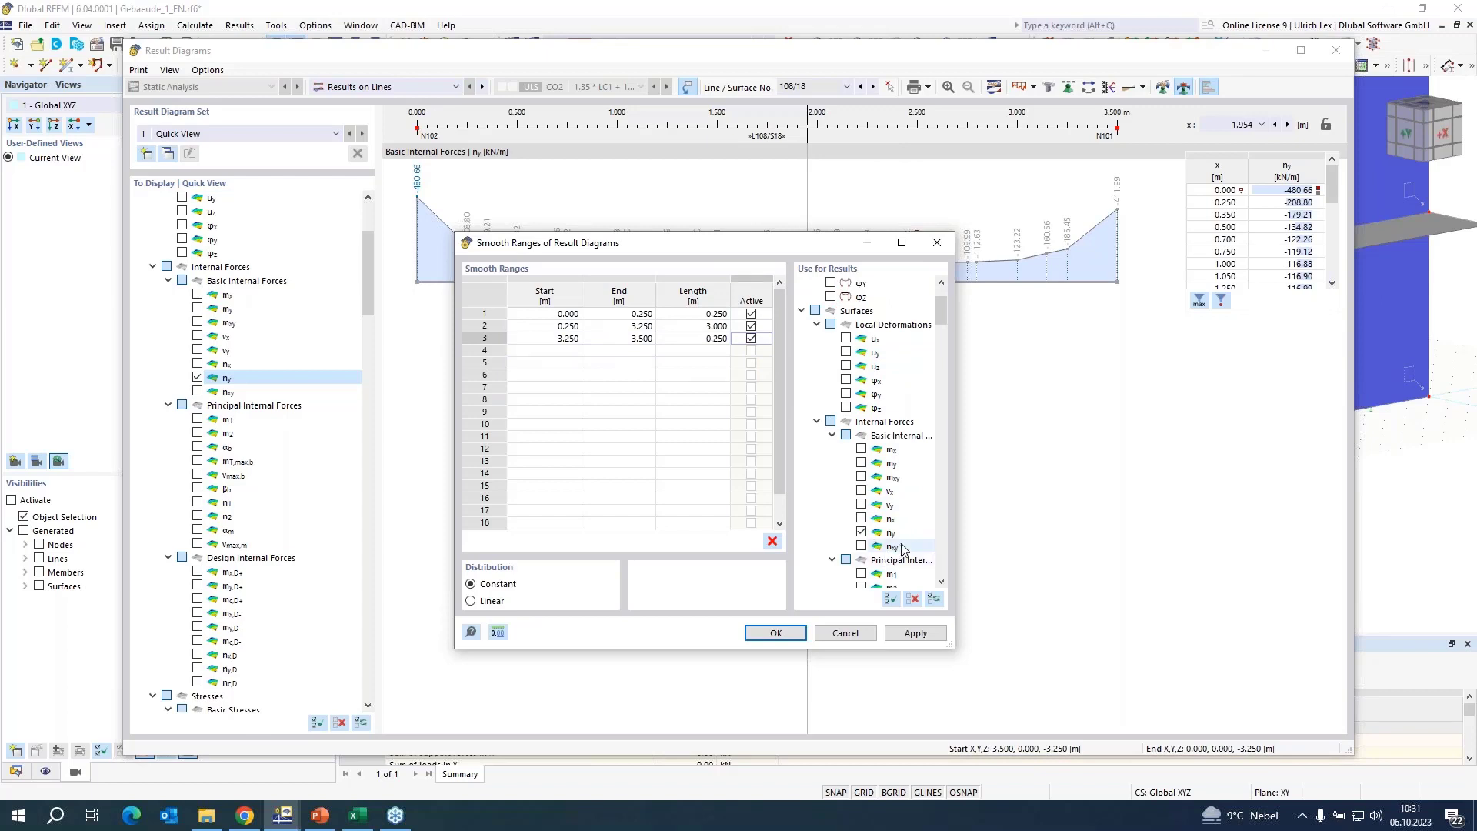
click(776, 633)
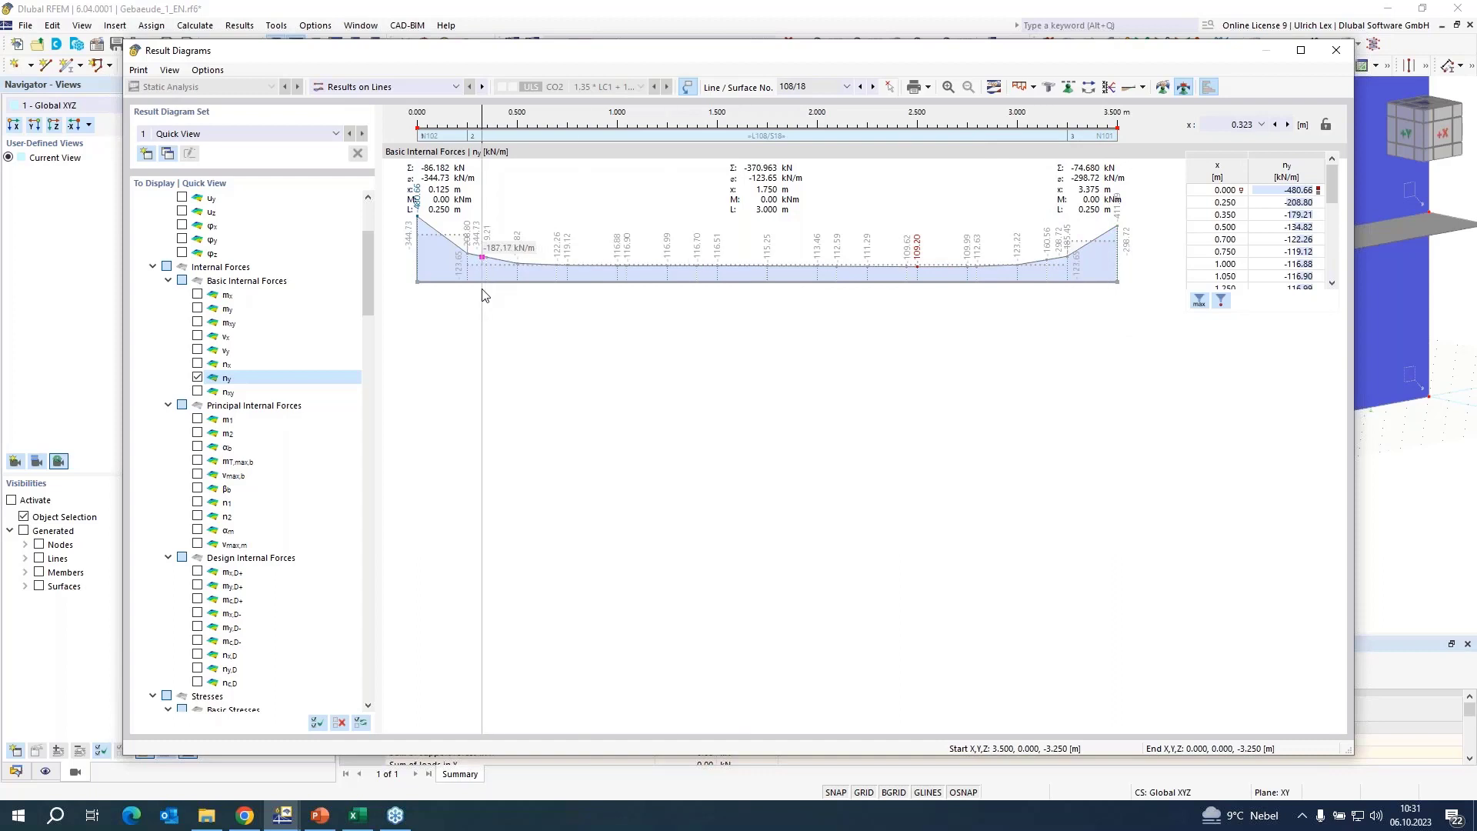
Send the smoothed ny diagram to printout report 1 rotated by 270 deg, and check the graphic pages 9.4 and 9.3 in the report.
click(929, 89)
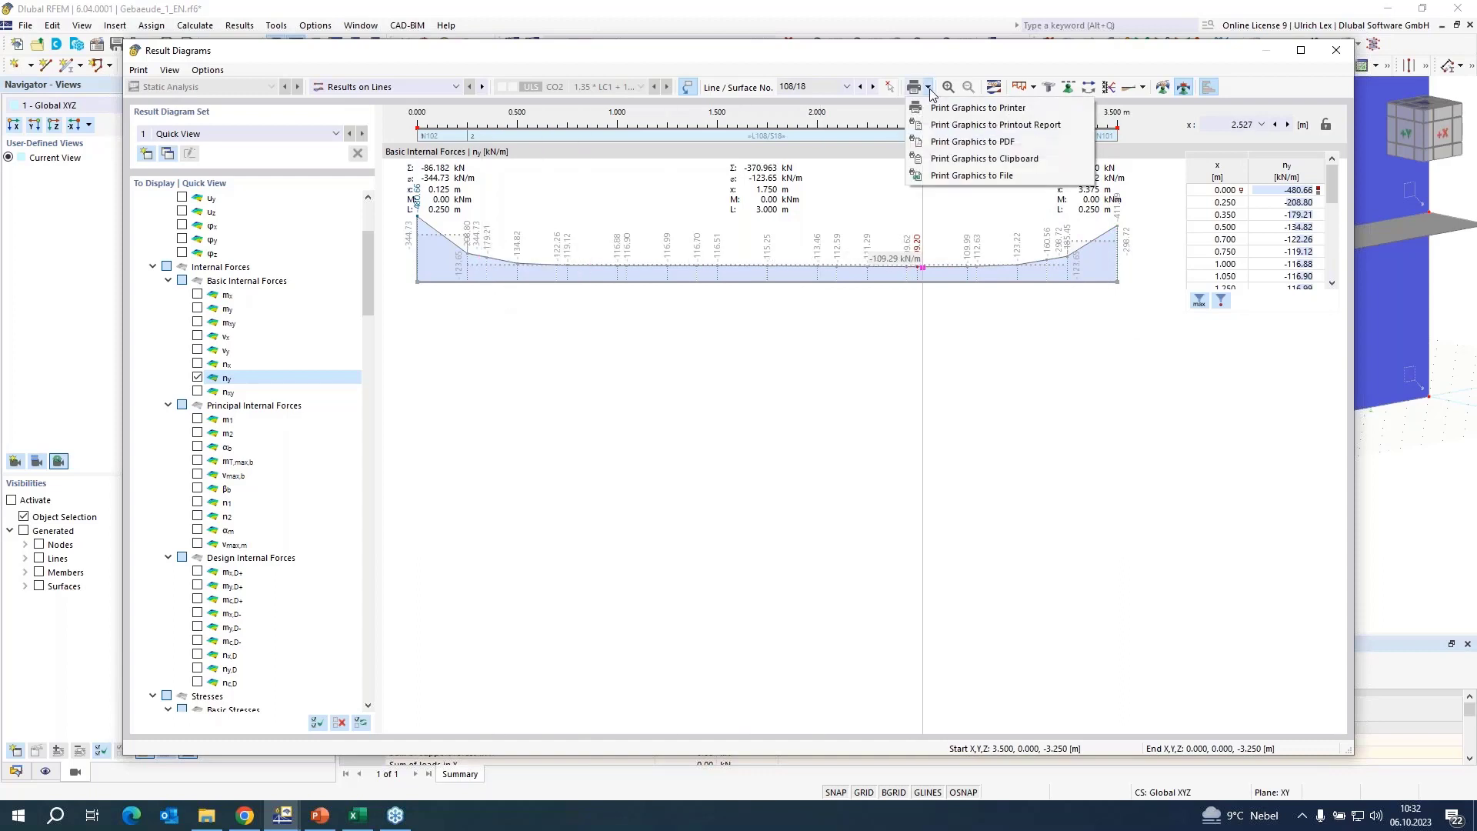
click(1079, 125)
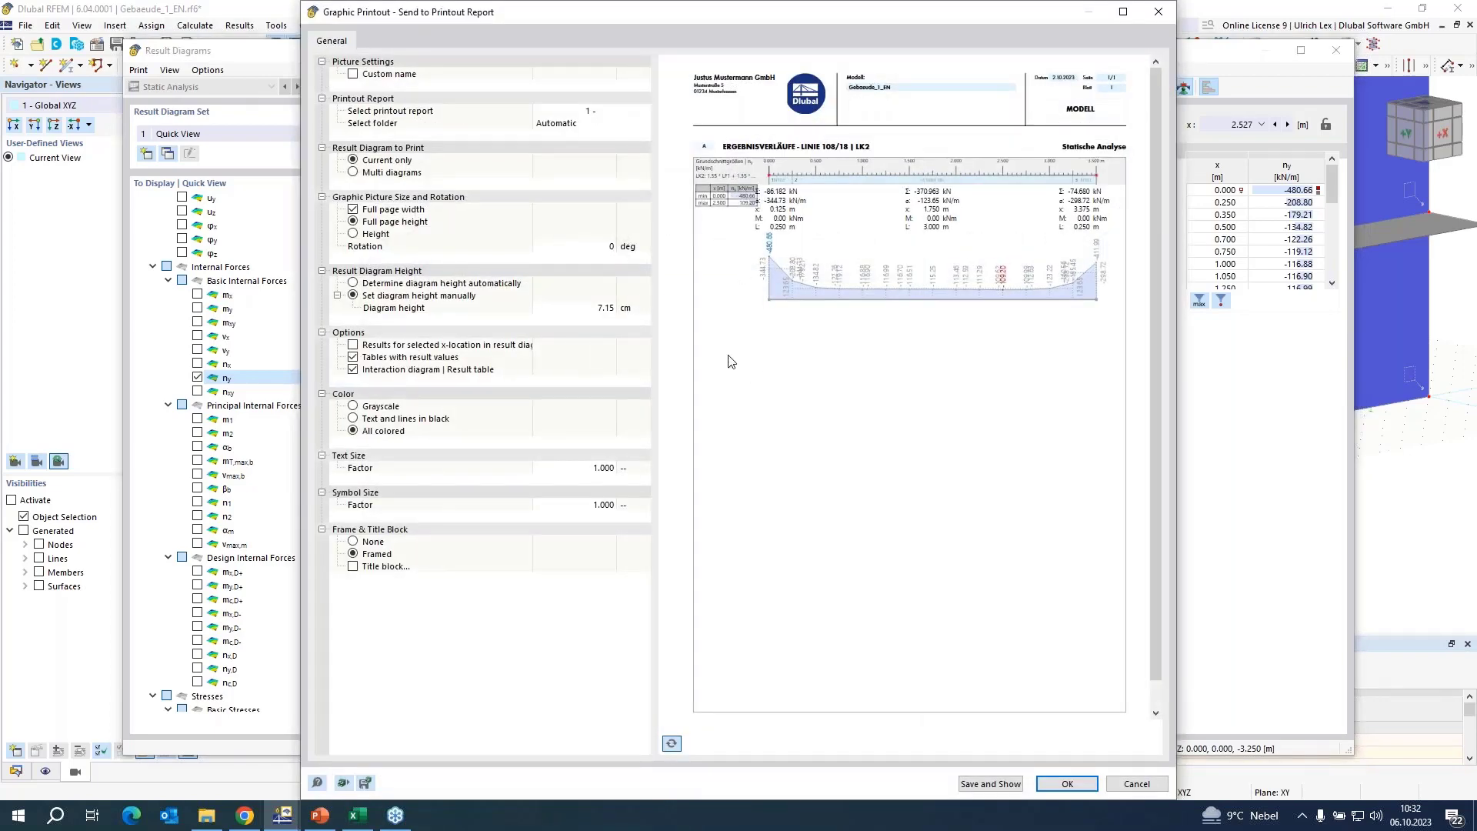
click(590, 248)
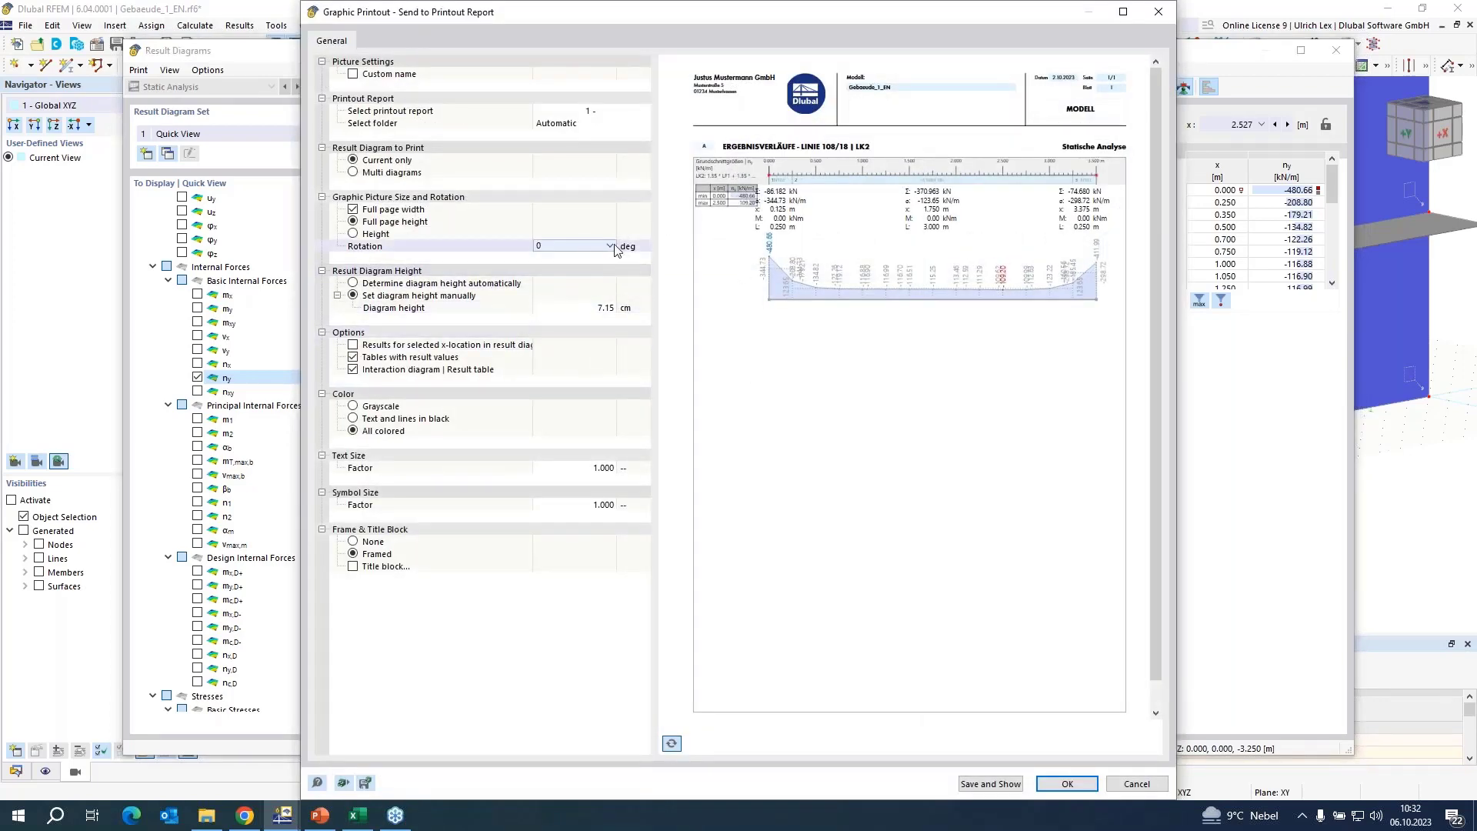
click(611, 245)
click(571, 295)
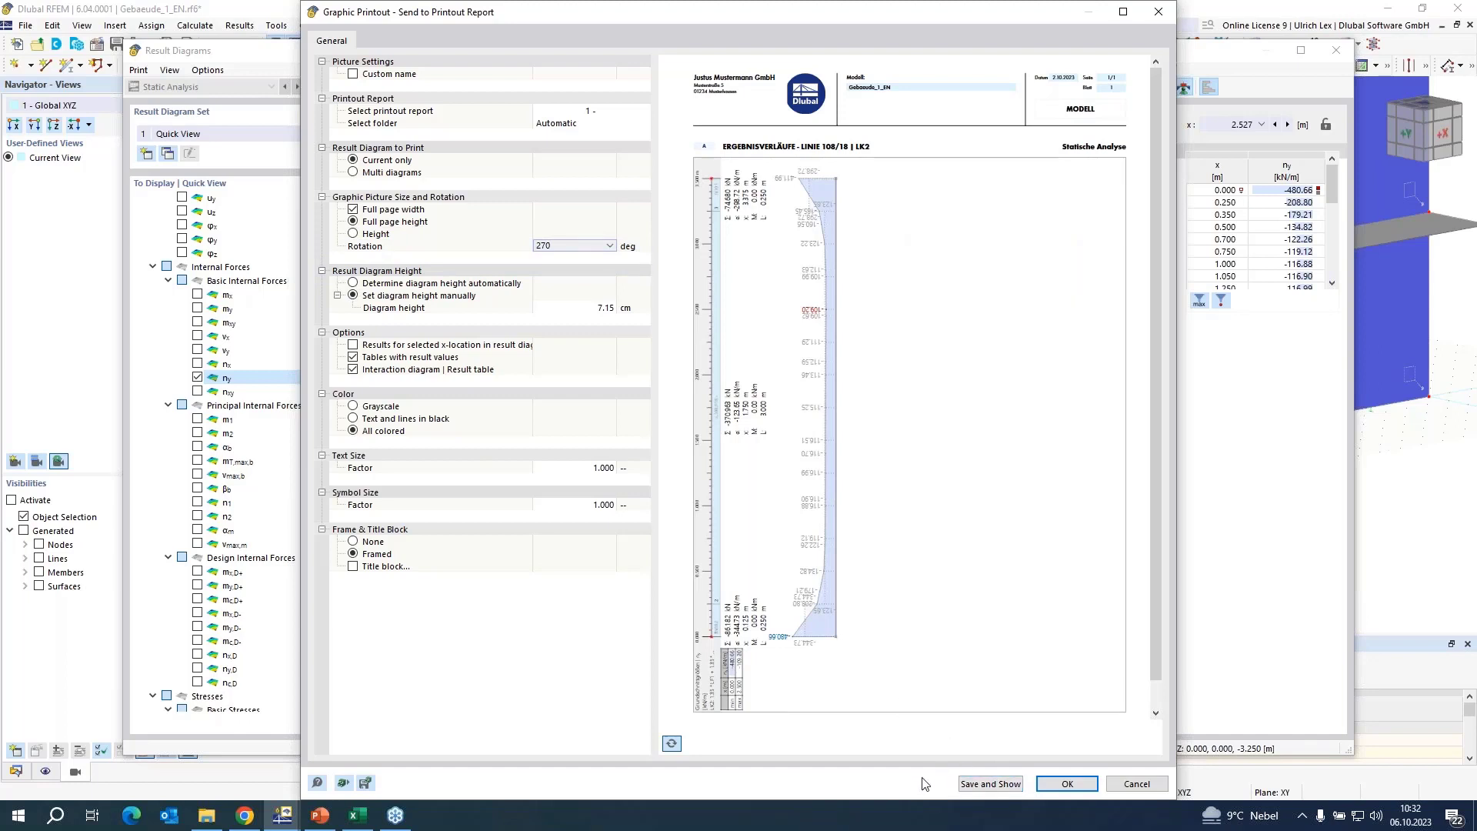
click(968, 785)
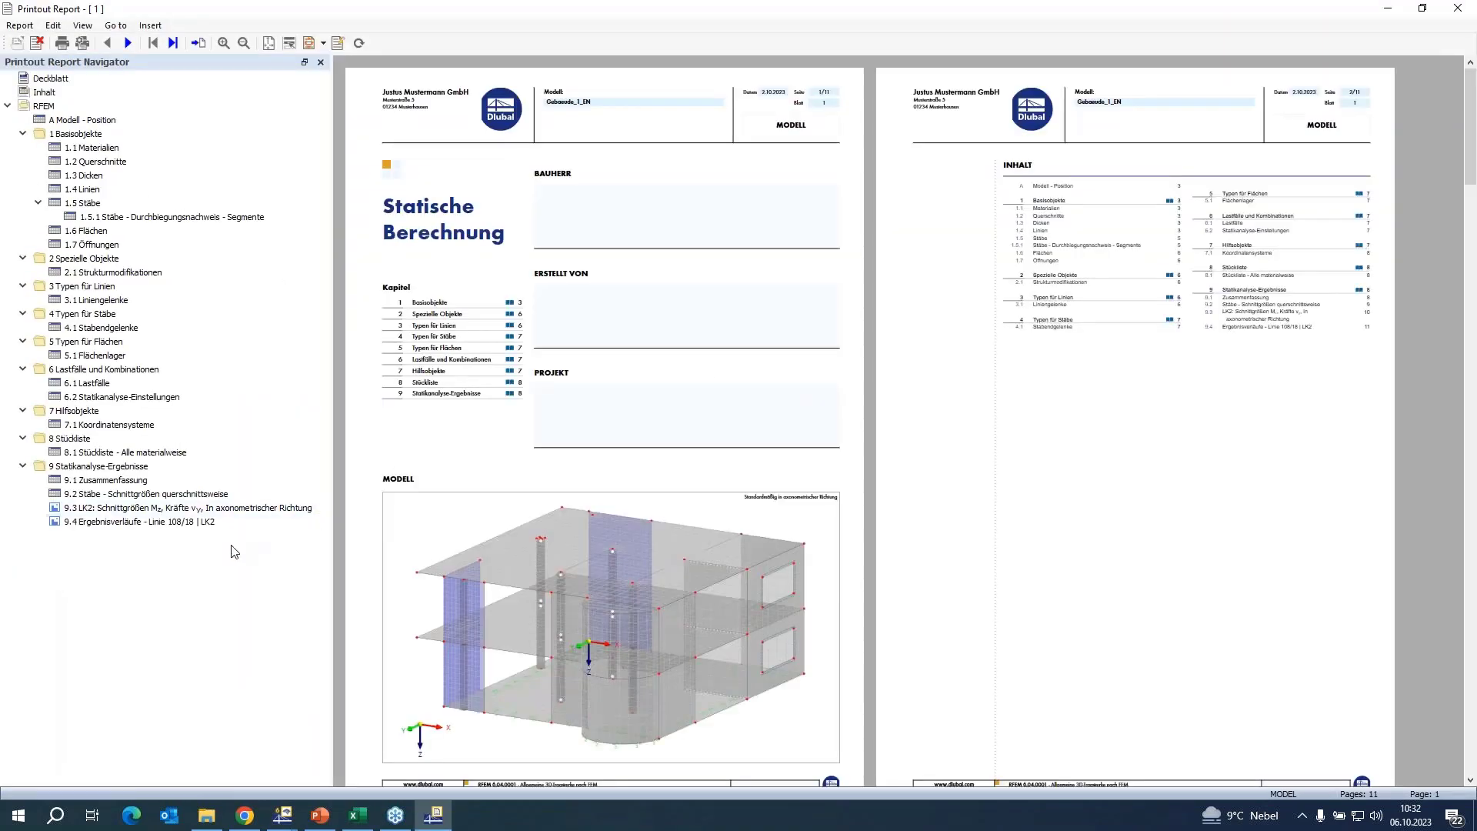
click(92, 523)
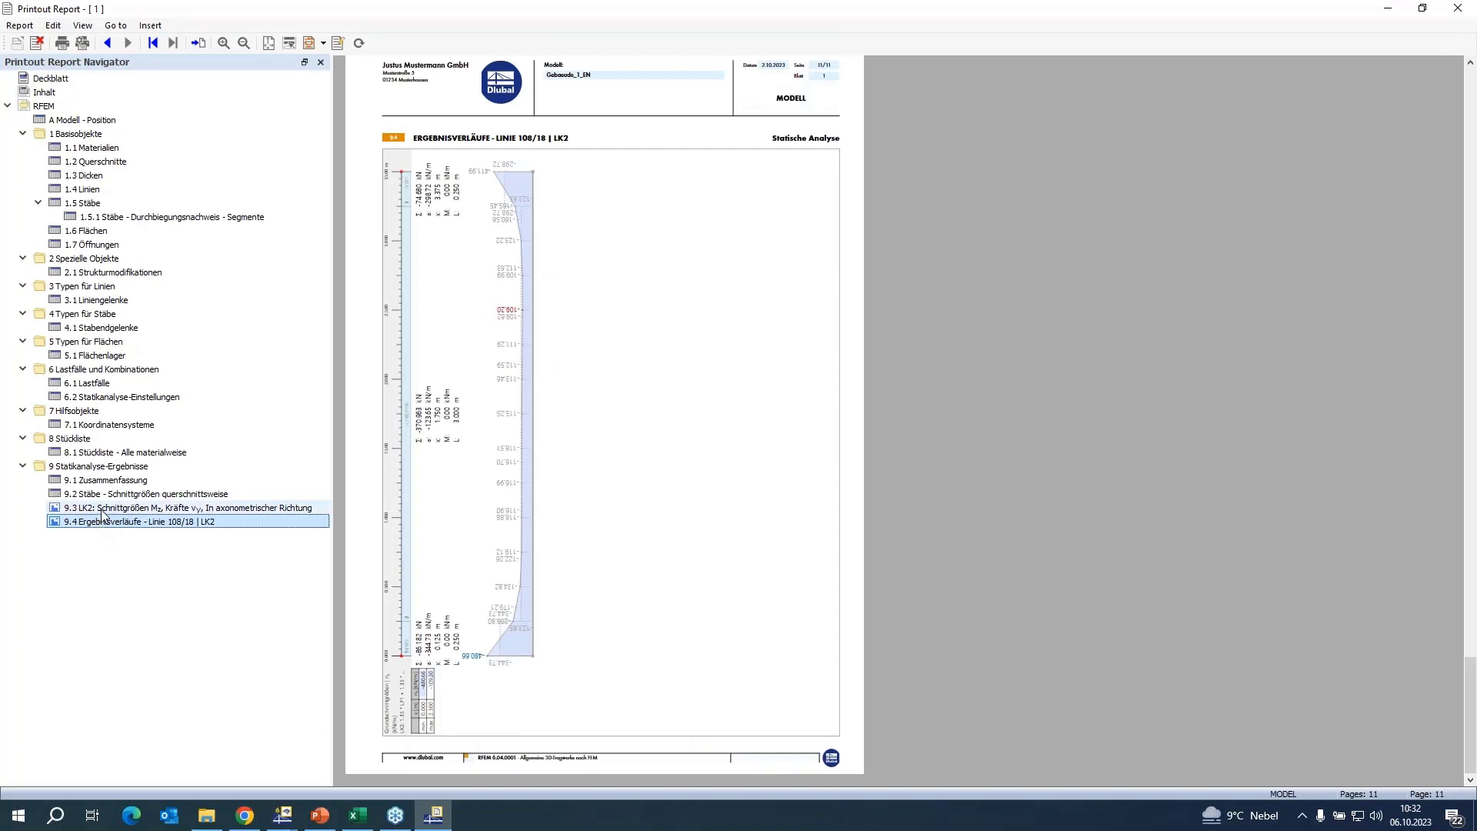
click(101, 509)
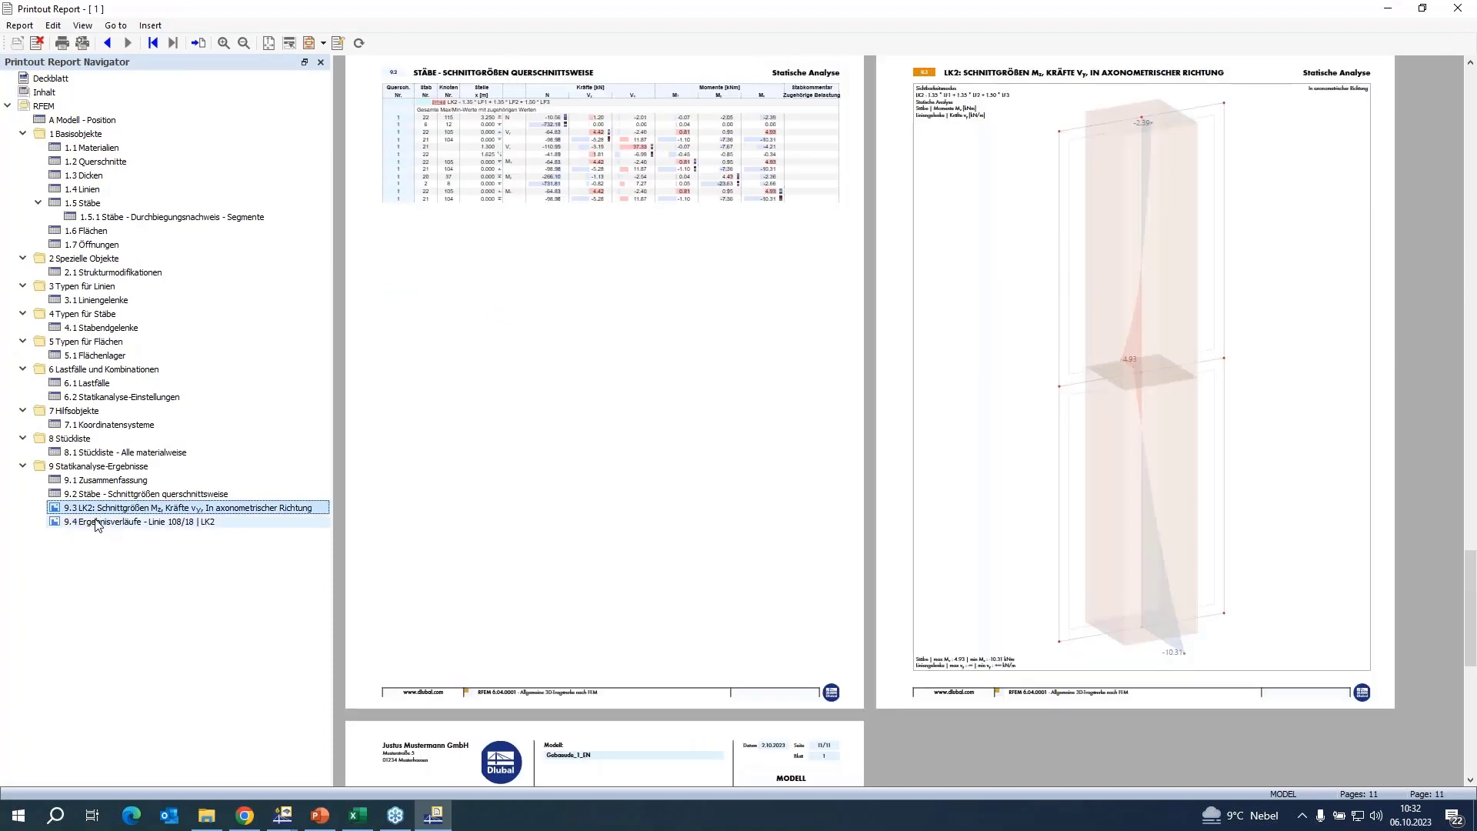
Review result diagram graphic 9.4 for line 108/18 in the printout report, and close the report and the result diagrams.
click(98, 523)
click(112, 569)
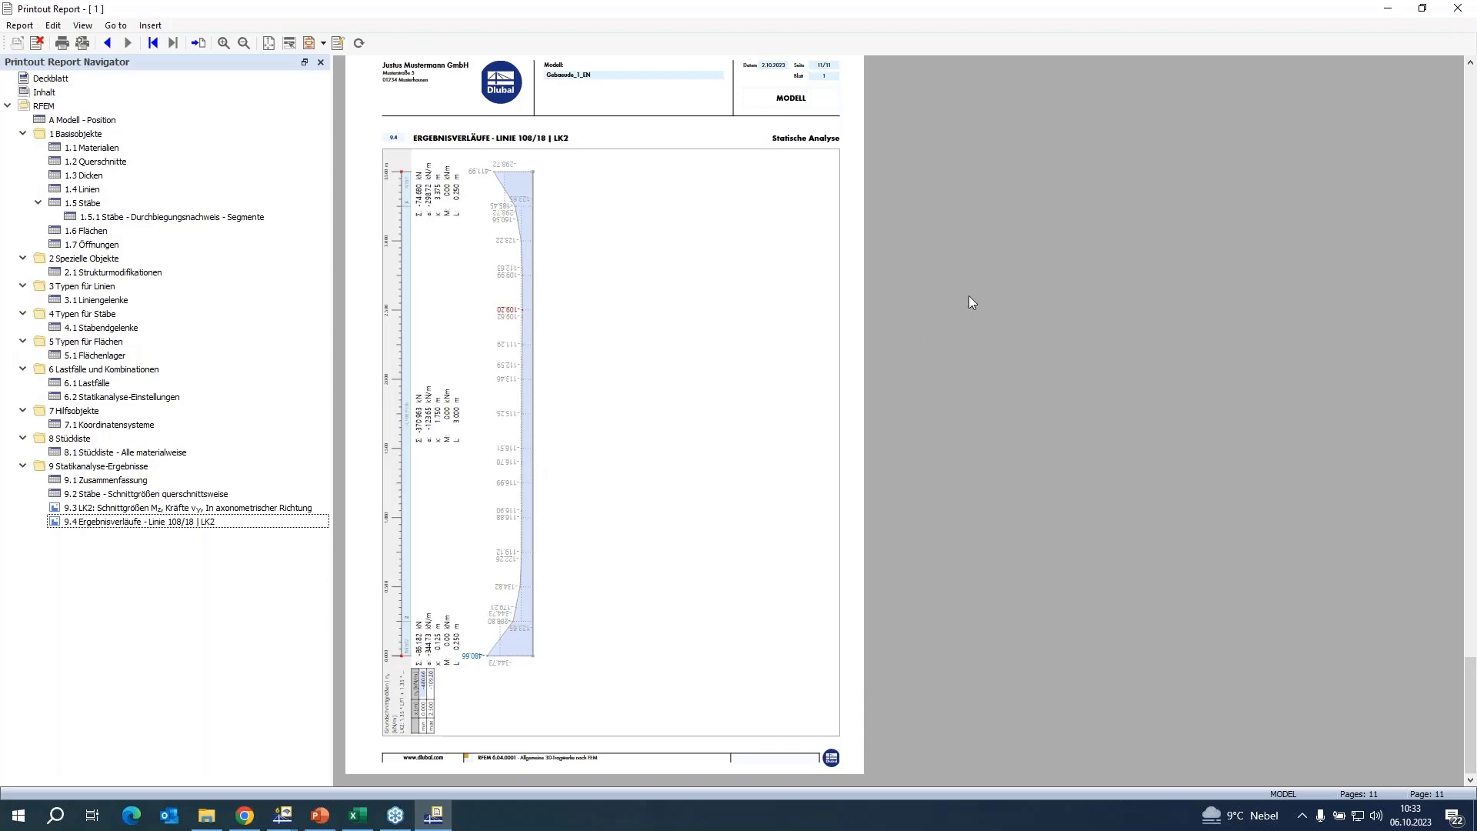
click(1457, 8)
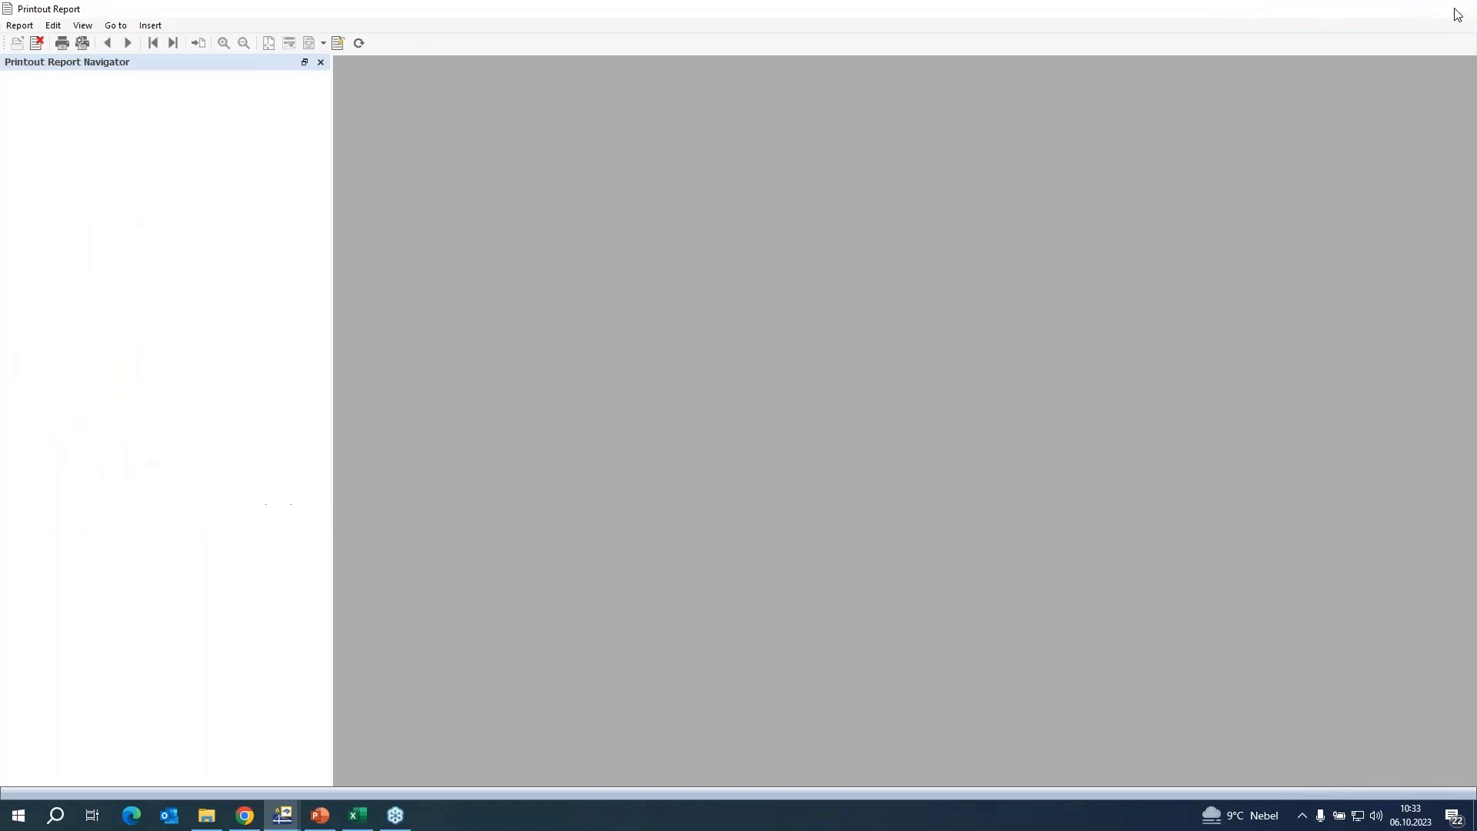
click(828, 709)
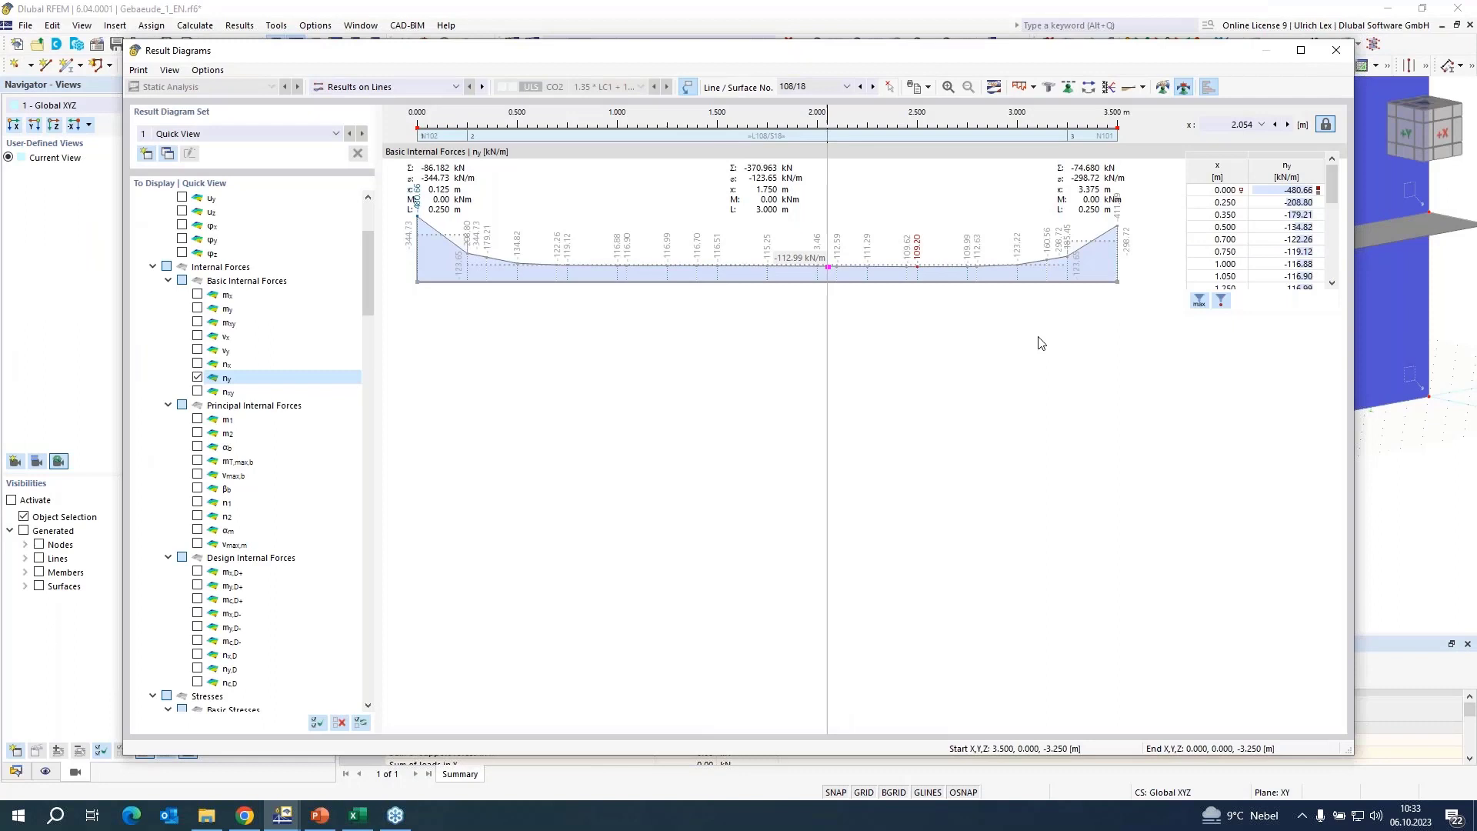
click(1336, 51)
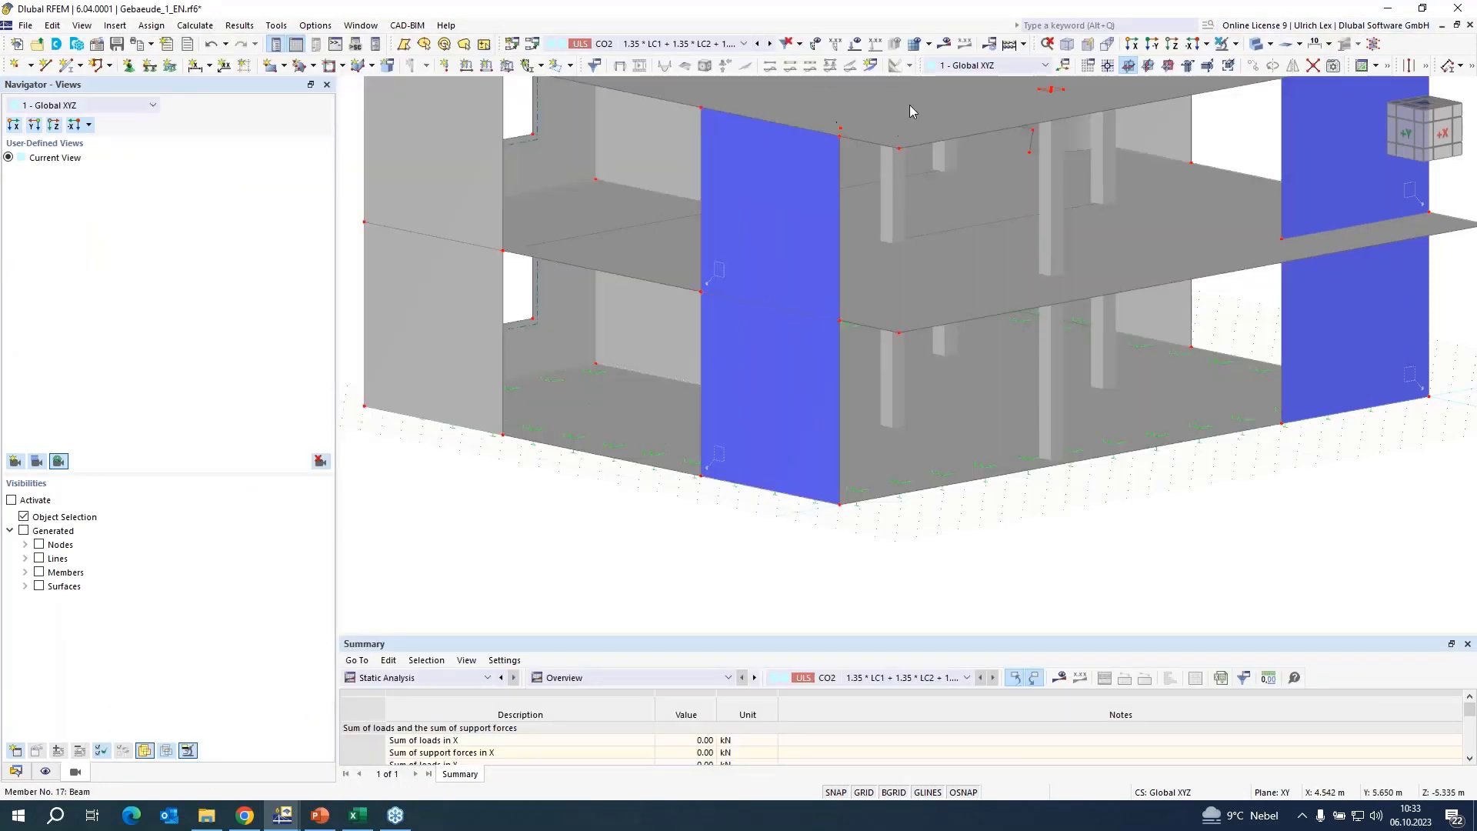
Display the global deformations |u| of the whole building for CO2, and switch to the Mauerwerk_Vergleich_0 model.
click(945, 44)
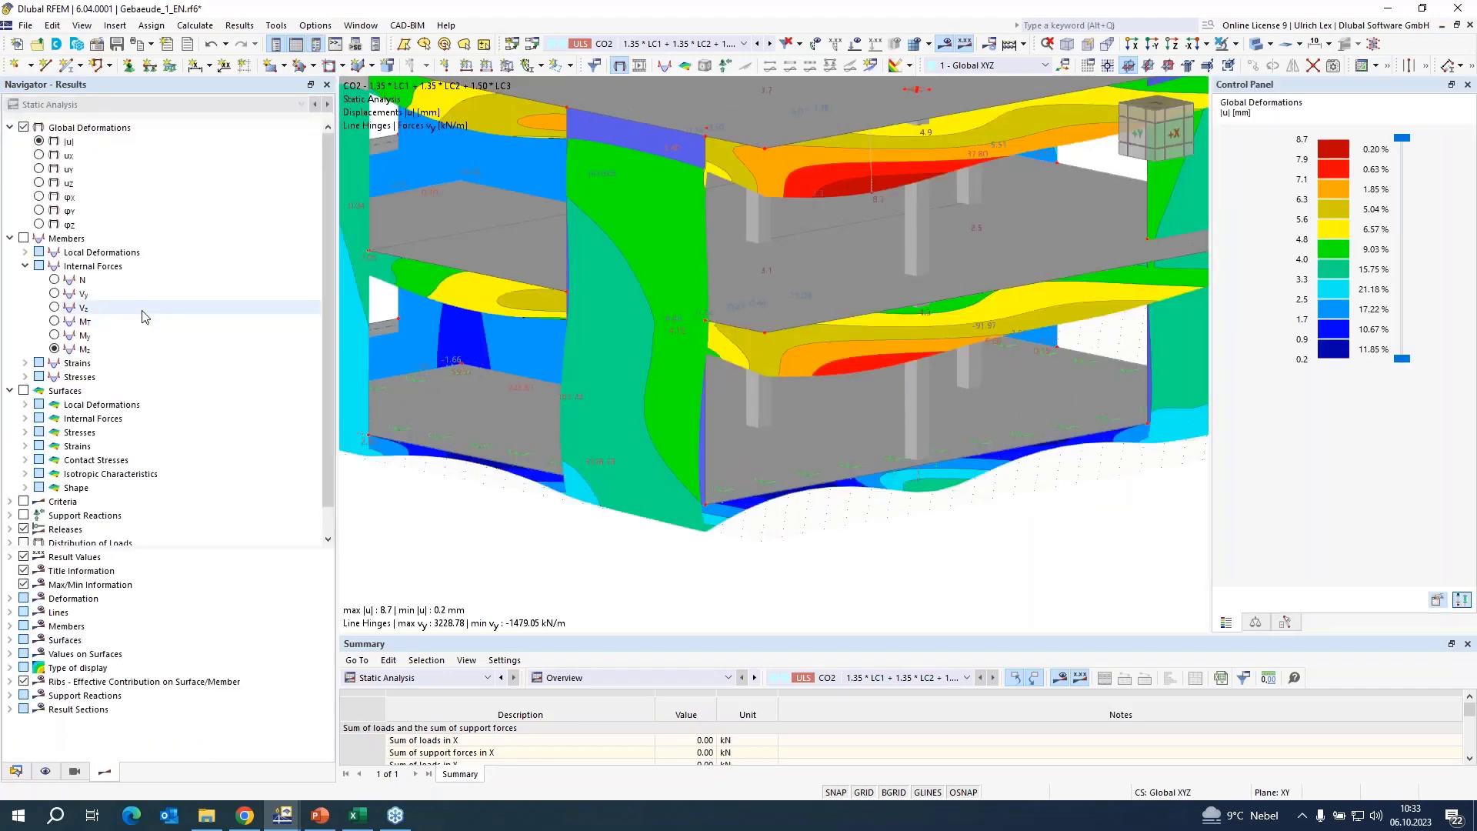
scroll(882, 599, down, 5)
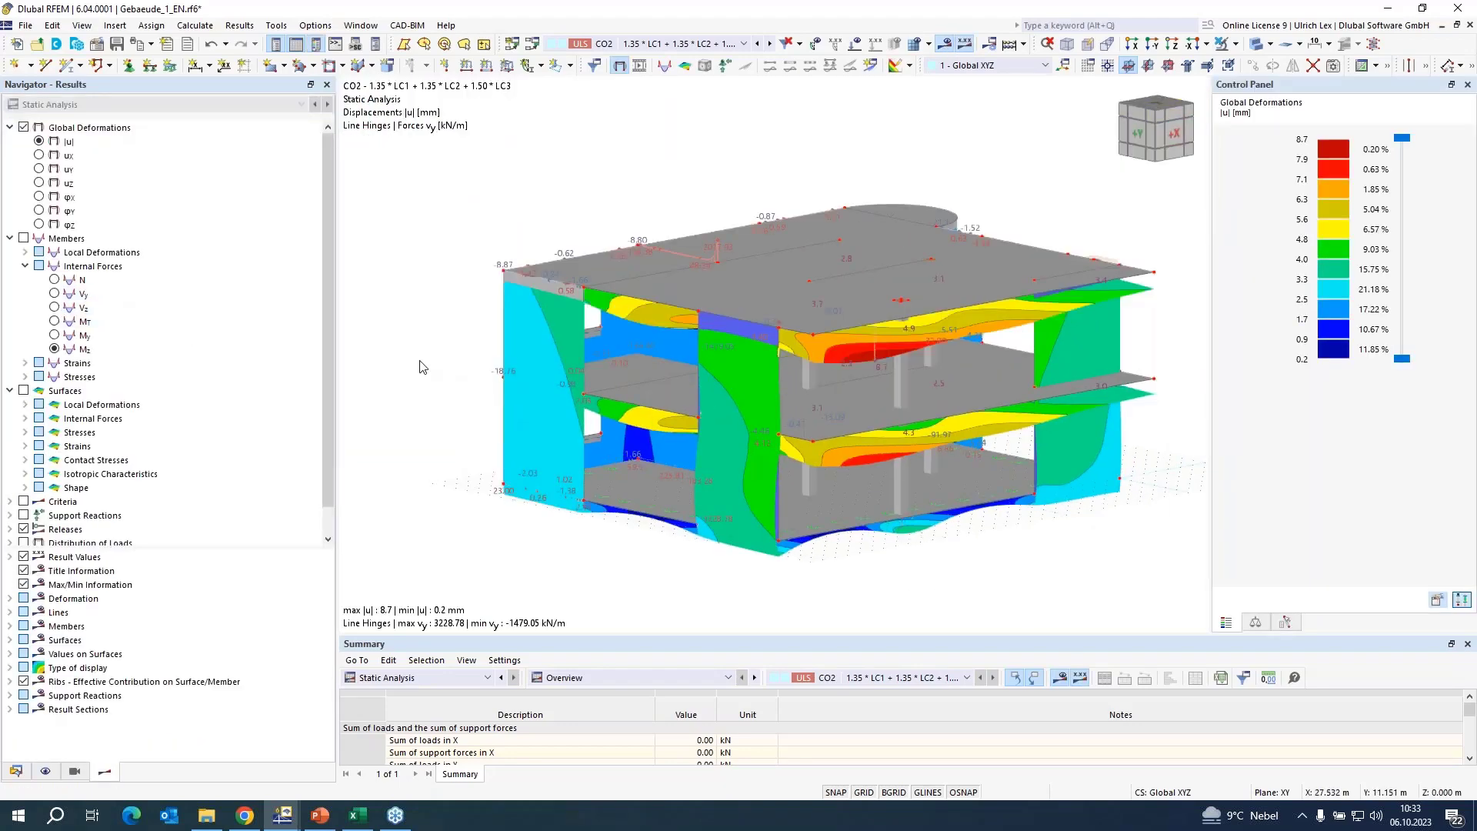
scroll(129, 269, down, 1)
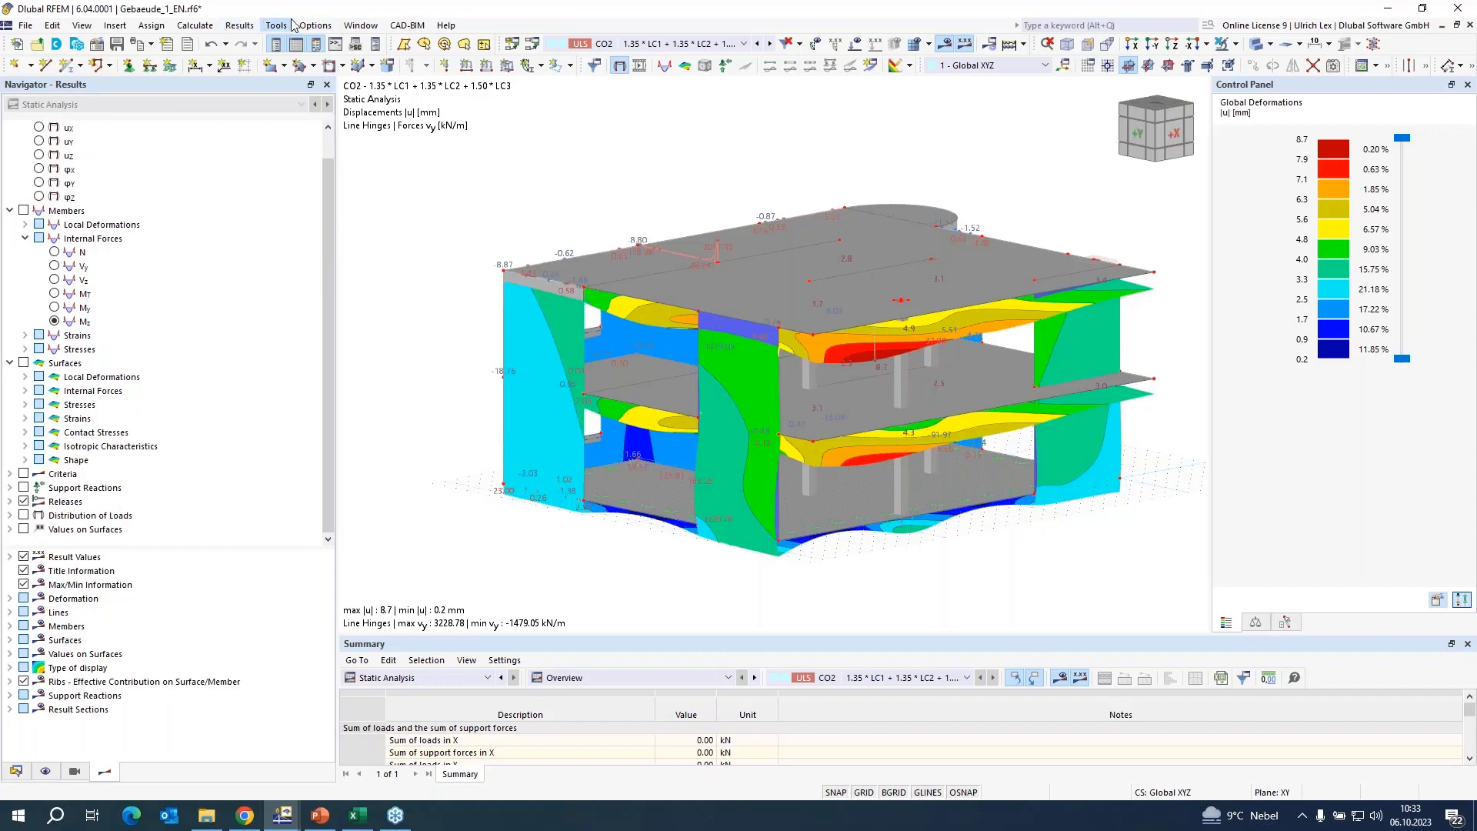
click(359, 25)
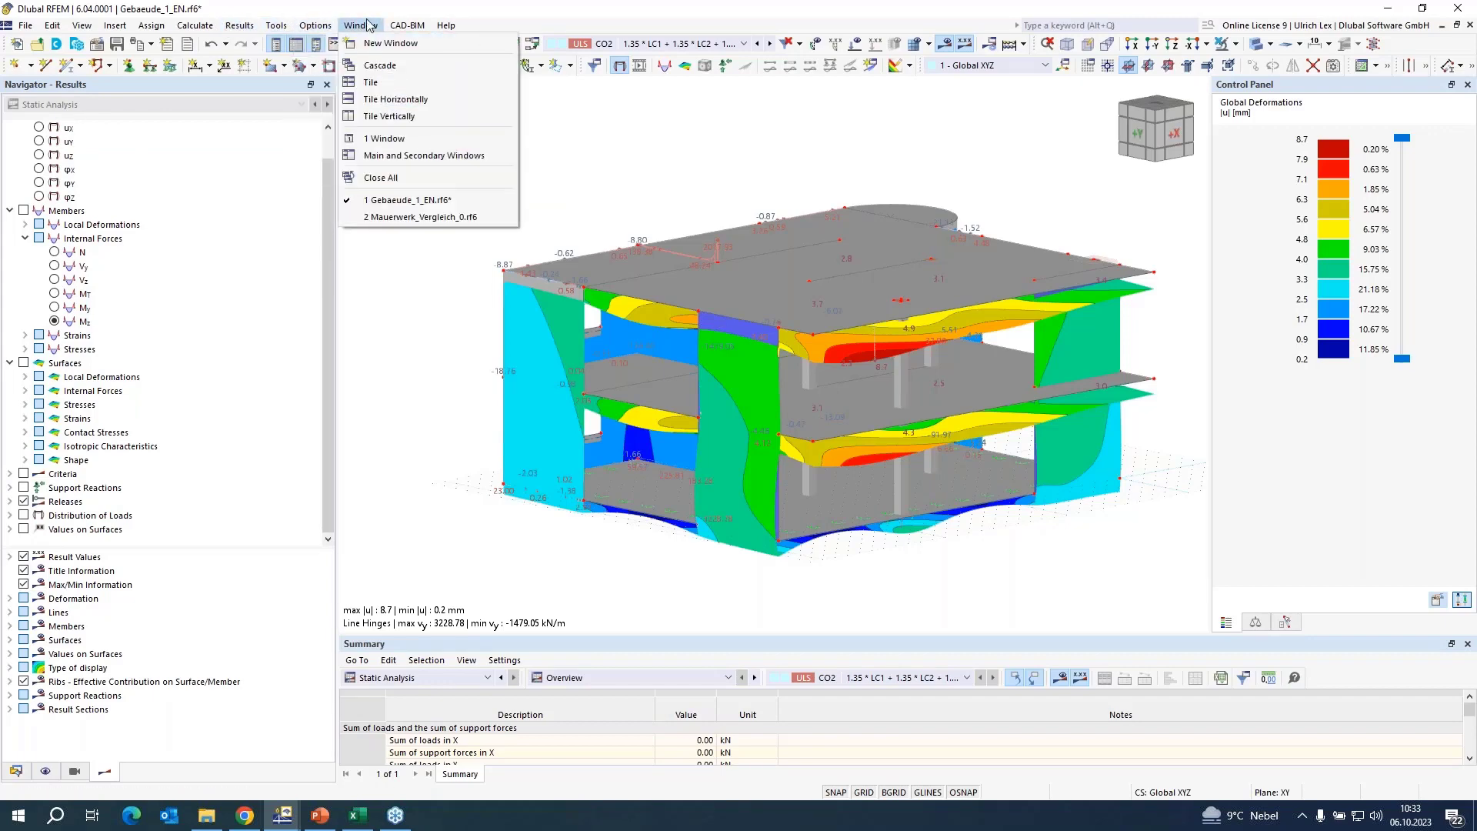
click(410, 217)
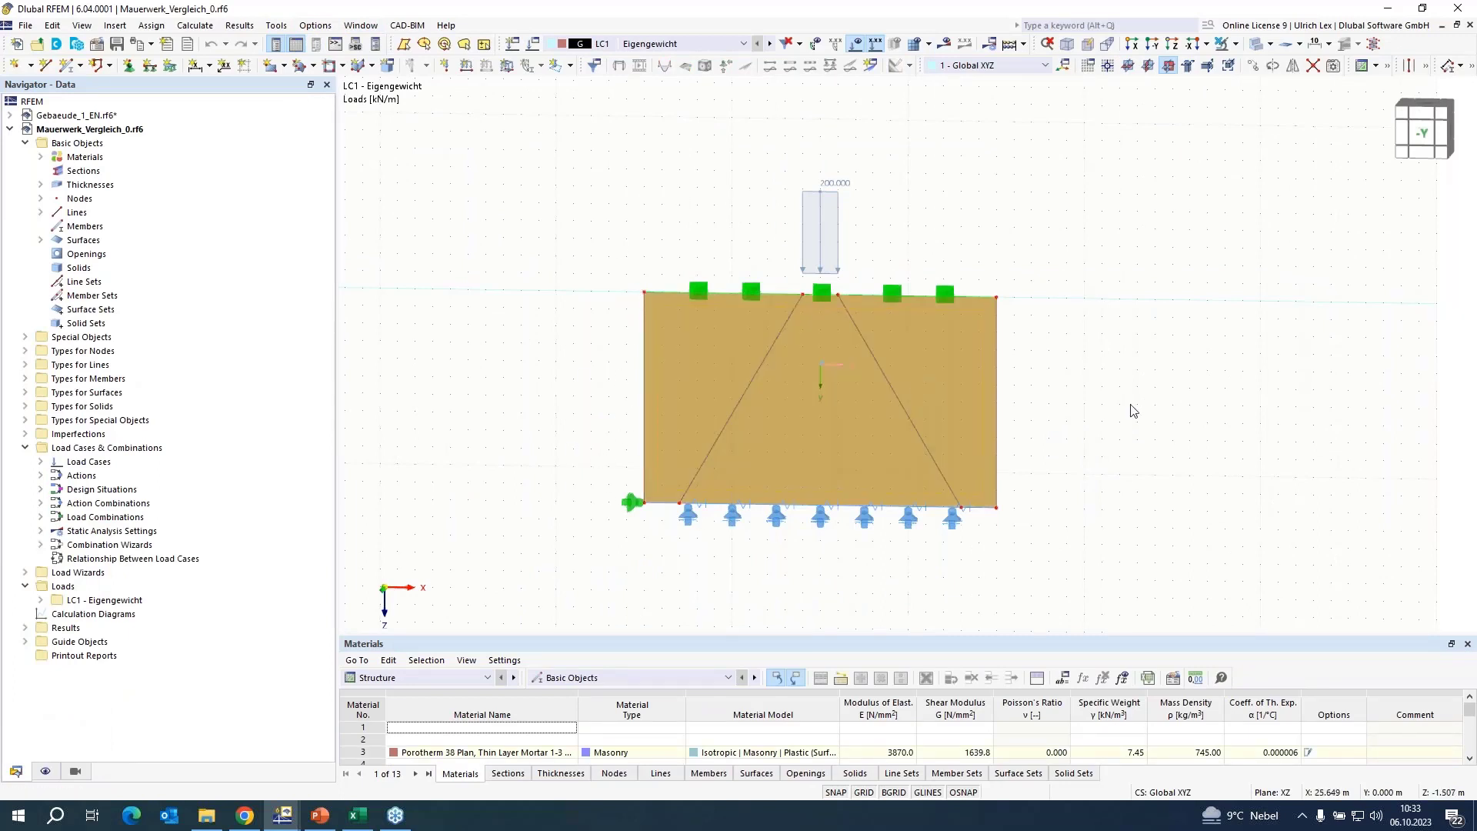
Set both tension limit stresses (x and y) of the wall surface's Porotherm 38 Plan masonry material to 5 N/mm².
scroll(1131, 377, up, 2)
double_click(856, 317)
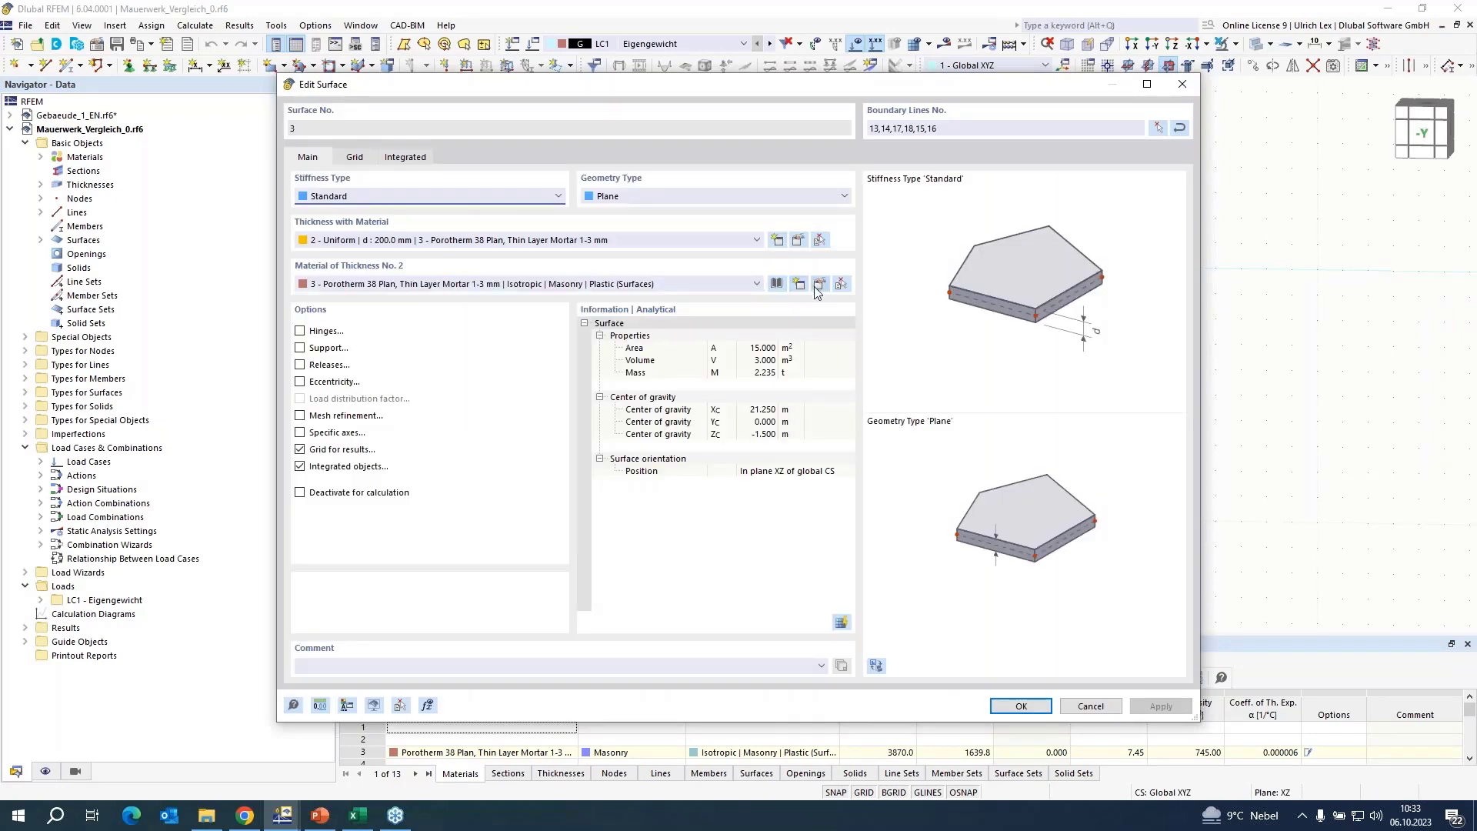
click(818, 289)
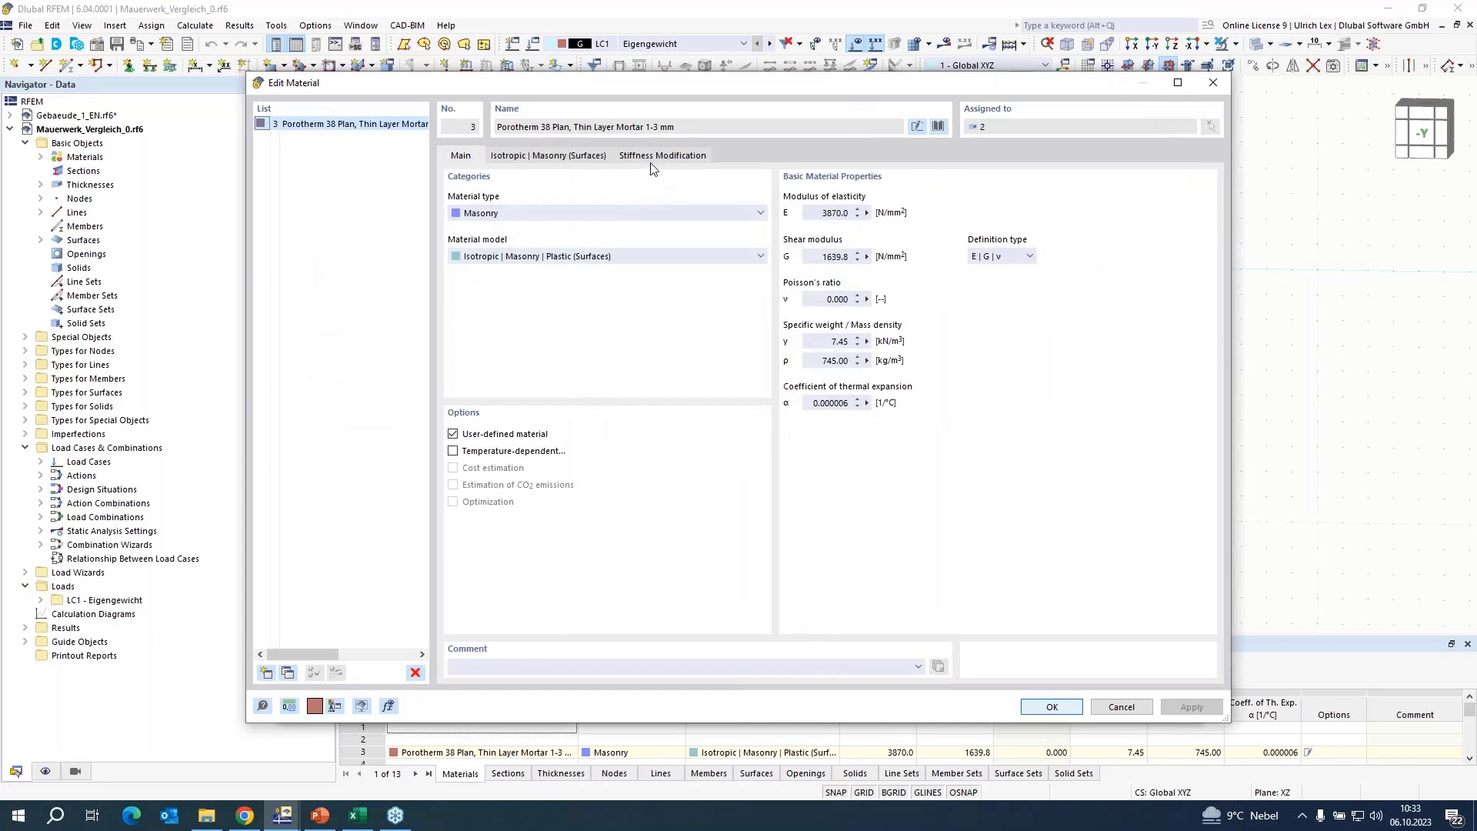
click(568, 156)
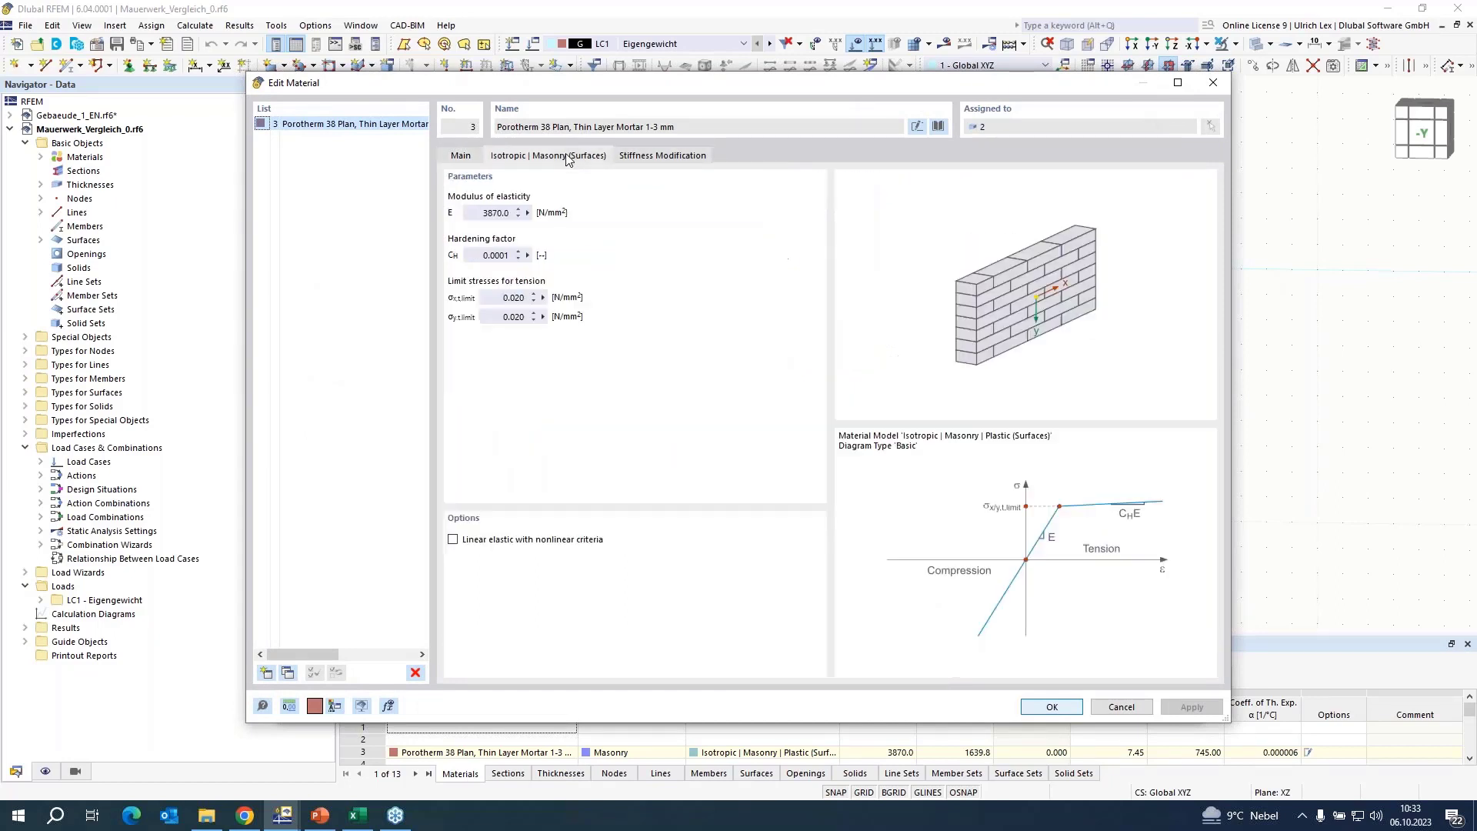
click(514, 298)
text(5)
key(Tab)
text(5)
key(Tab)
click(1051, 708)
click(1024, 706)
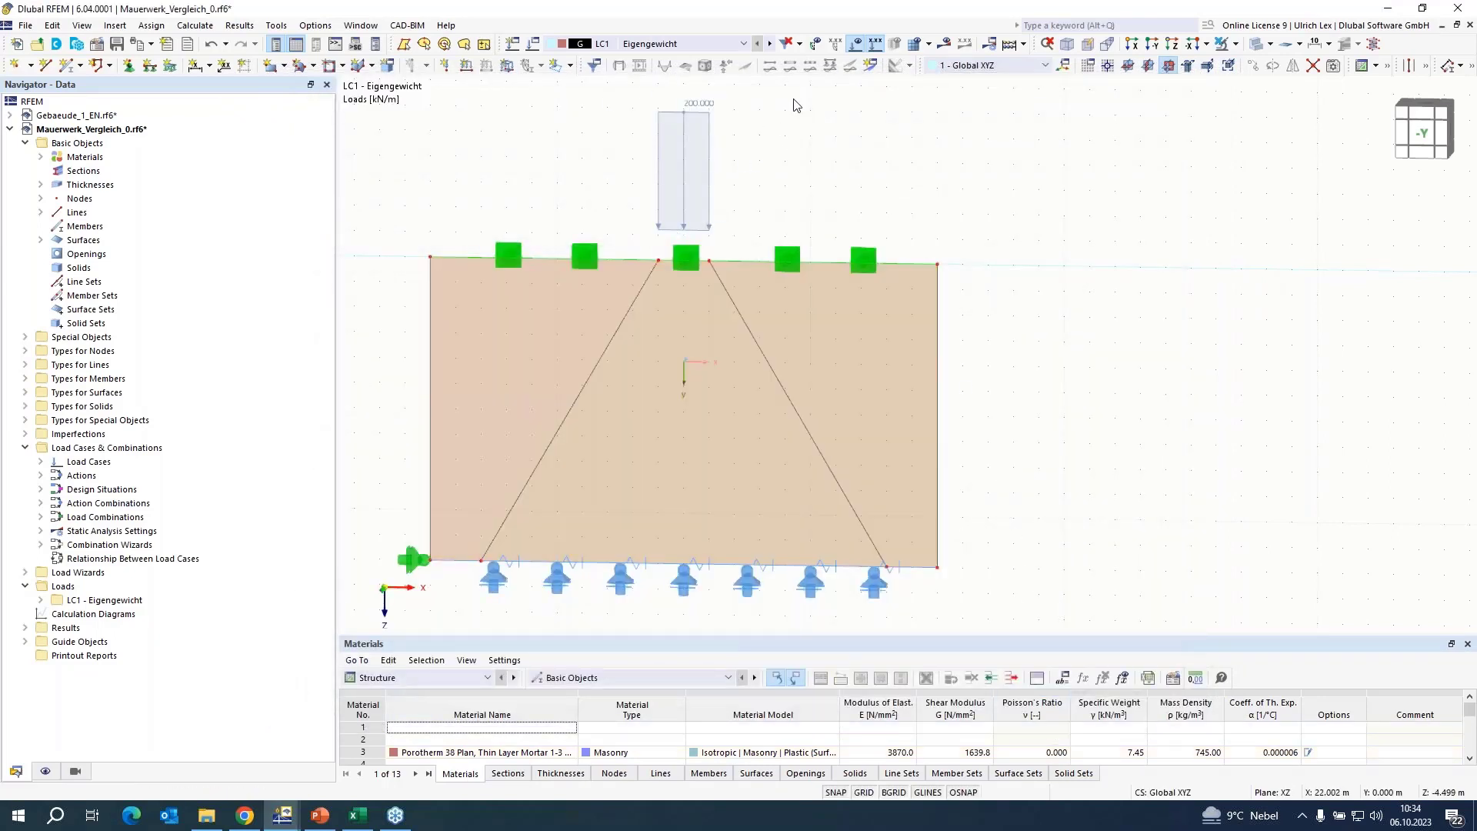
Calculate LC1 and examine the wall's principal stresses σ+ together with the support reactions along its base.
click(946, 46)
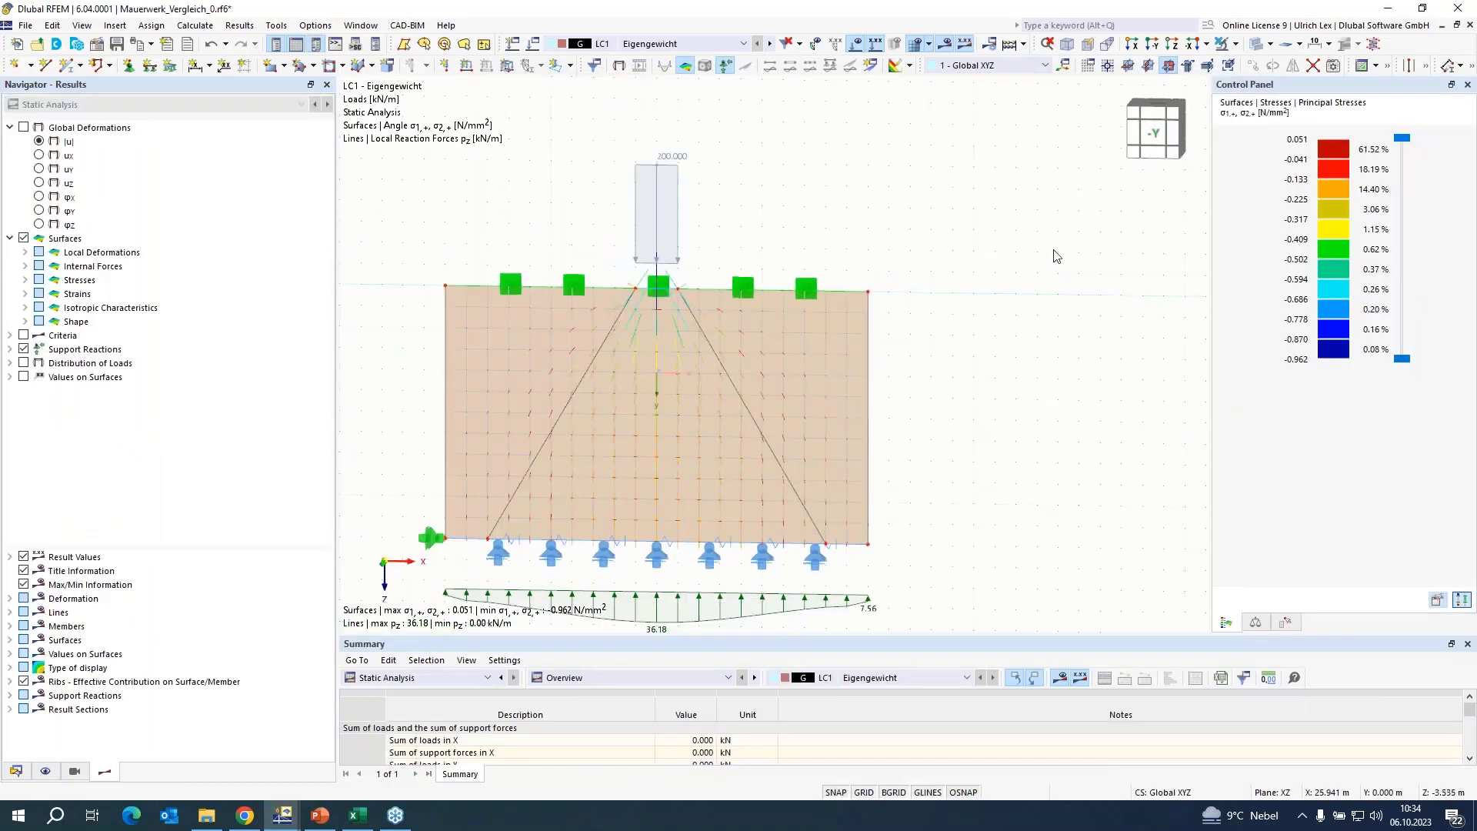
scroll(1054, 256, down, 2)
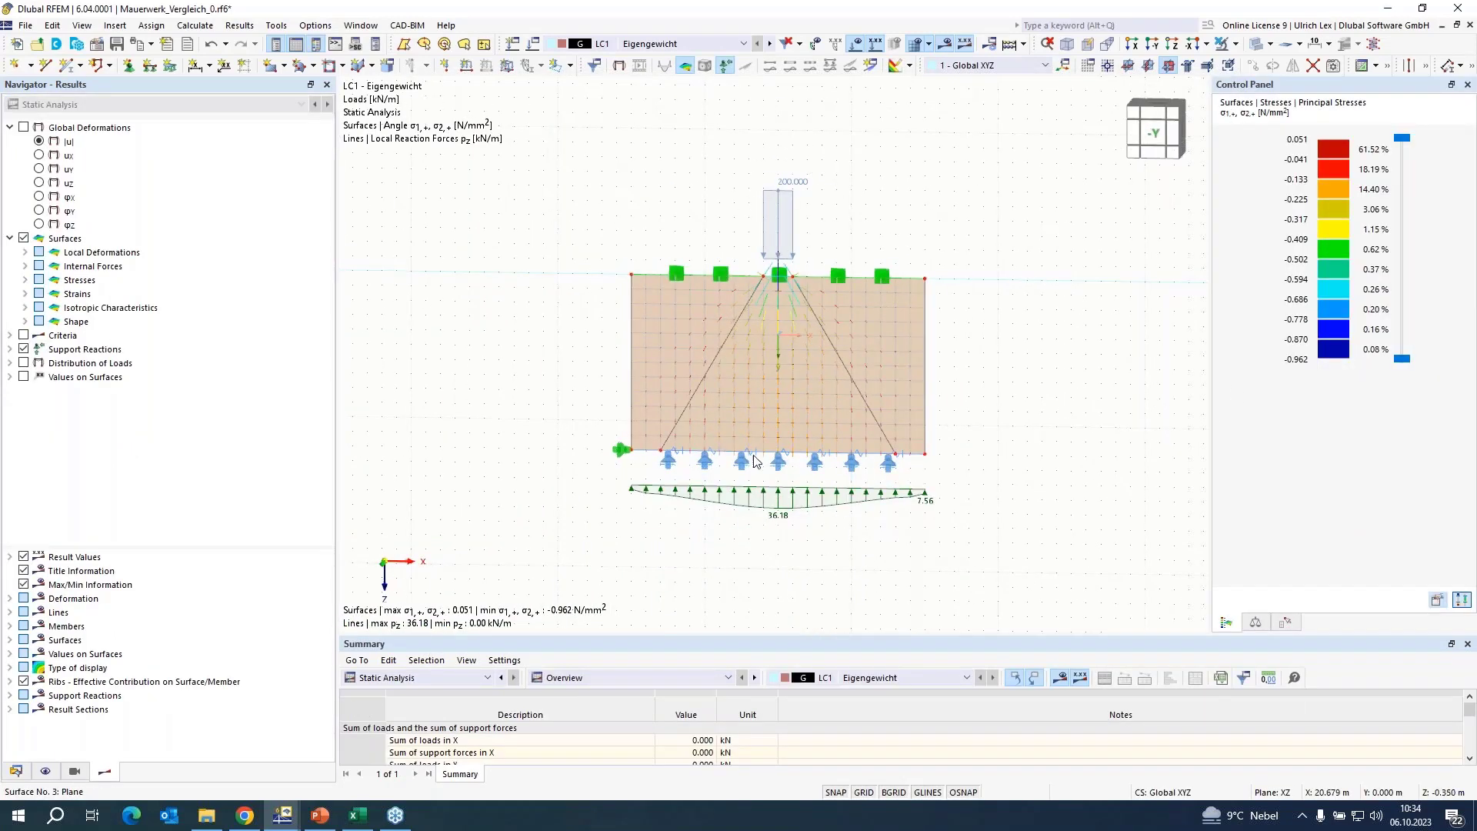
scroll(754, 461, up, 2)
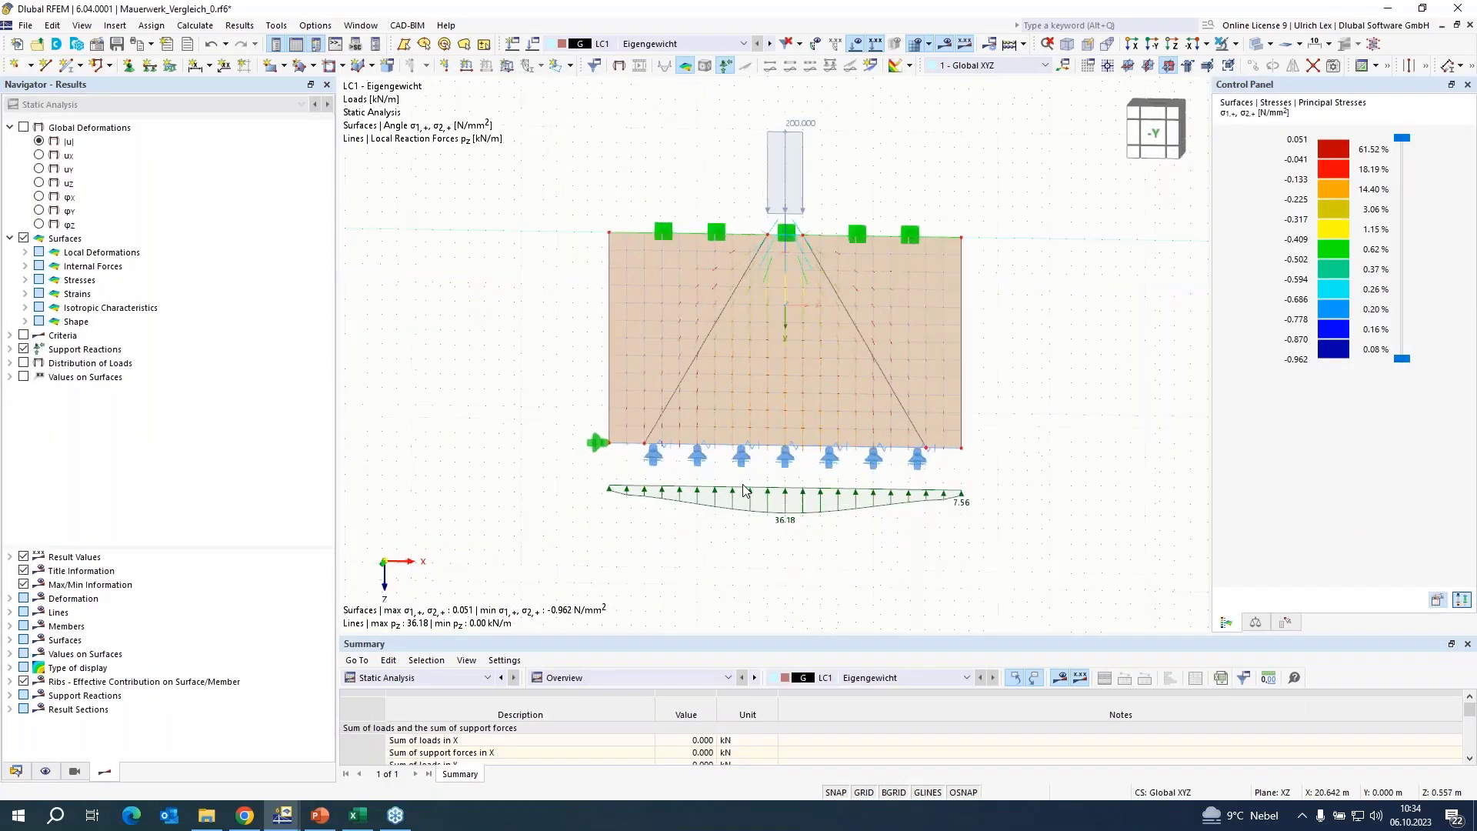
click(26, 280)
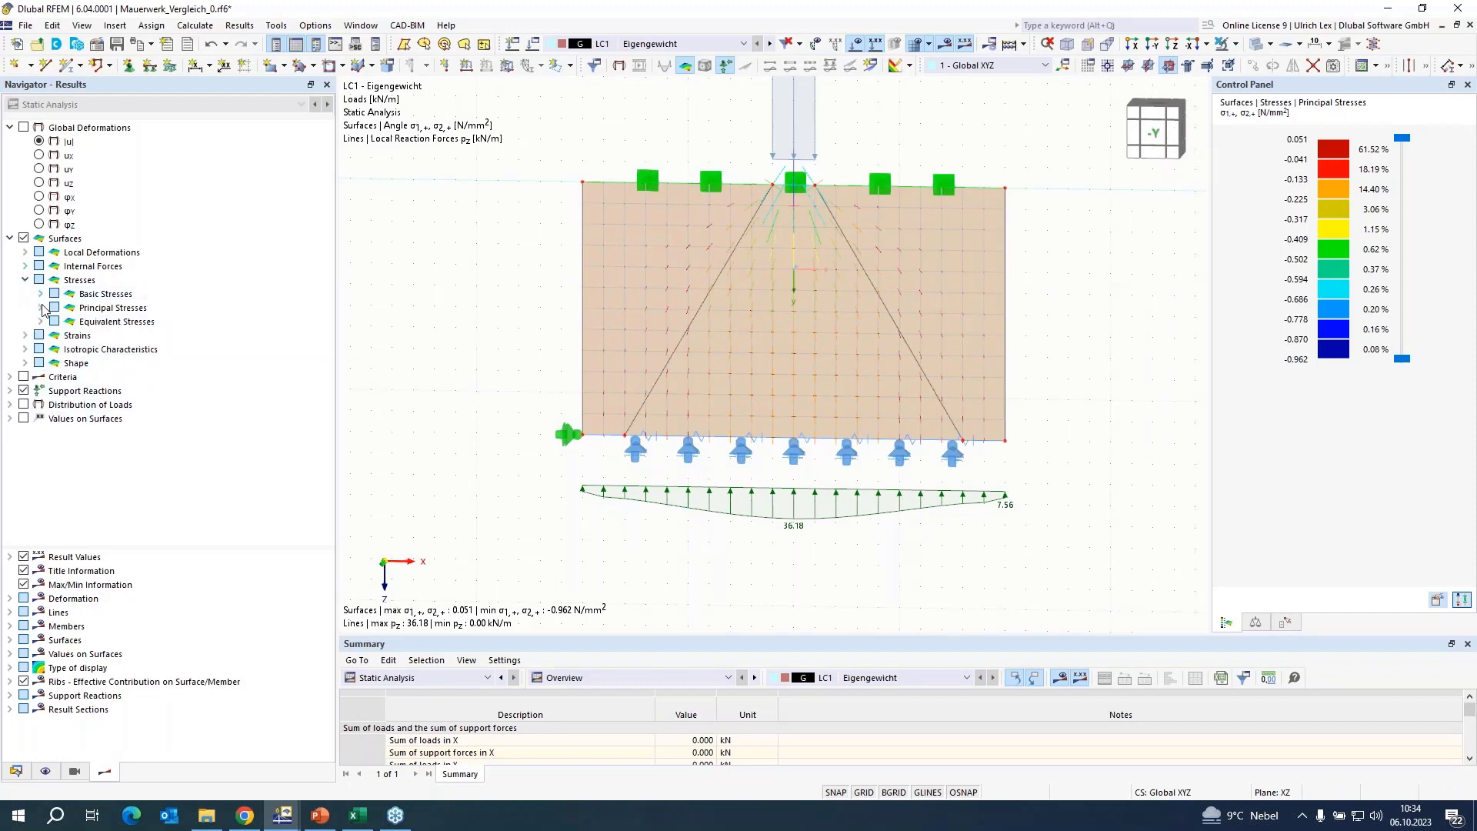
click(41, 308)
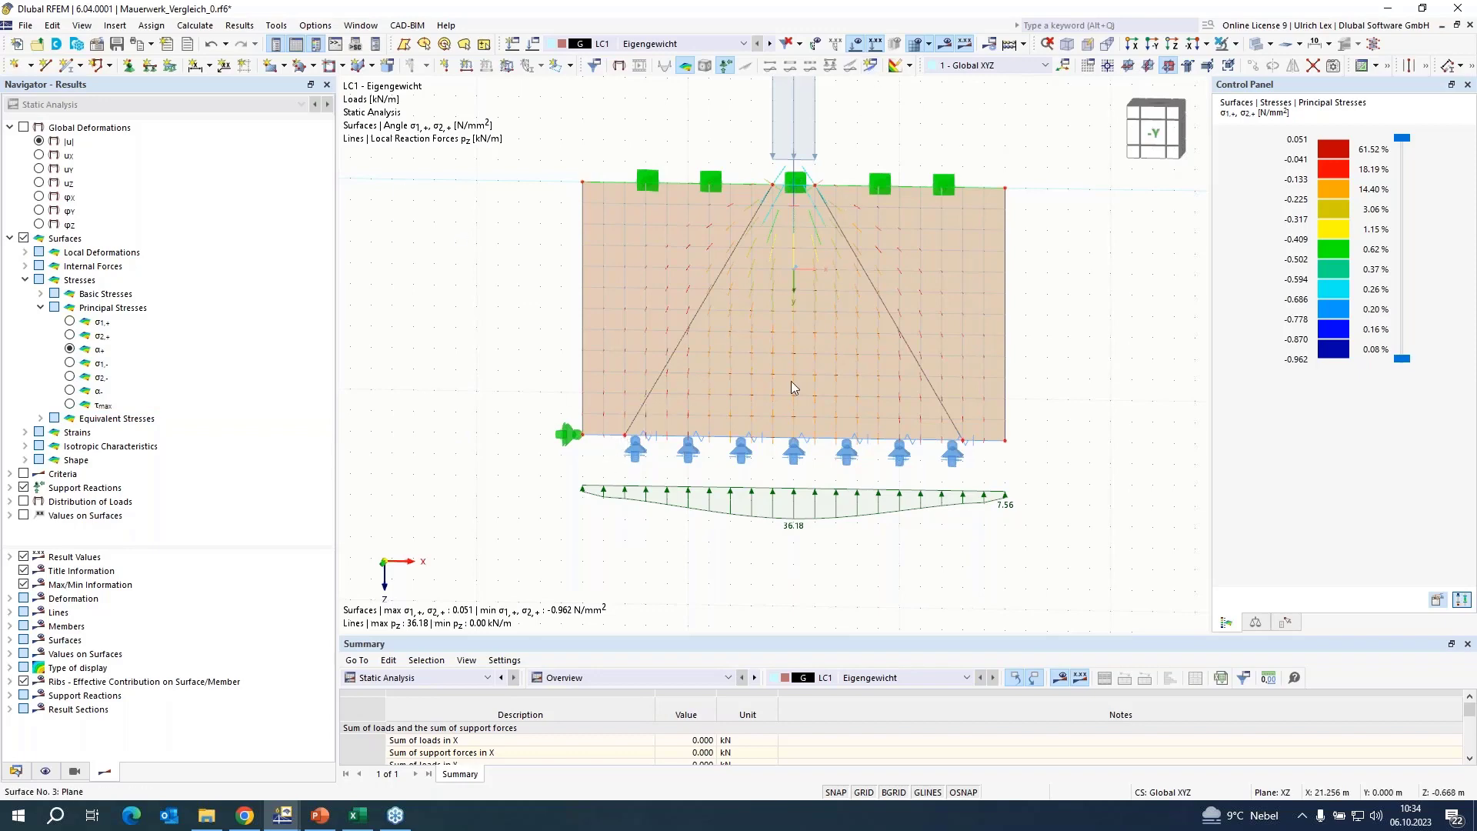
scroll(791, 381, down, 2)
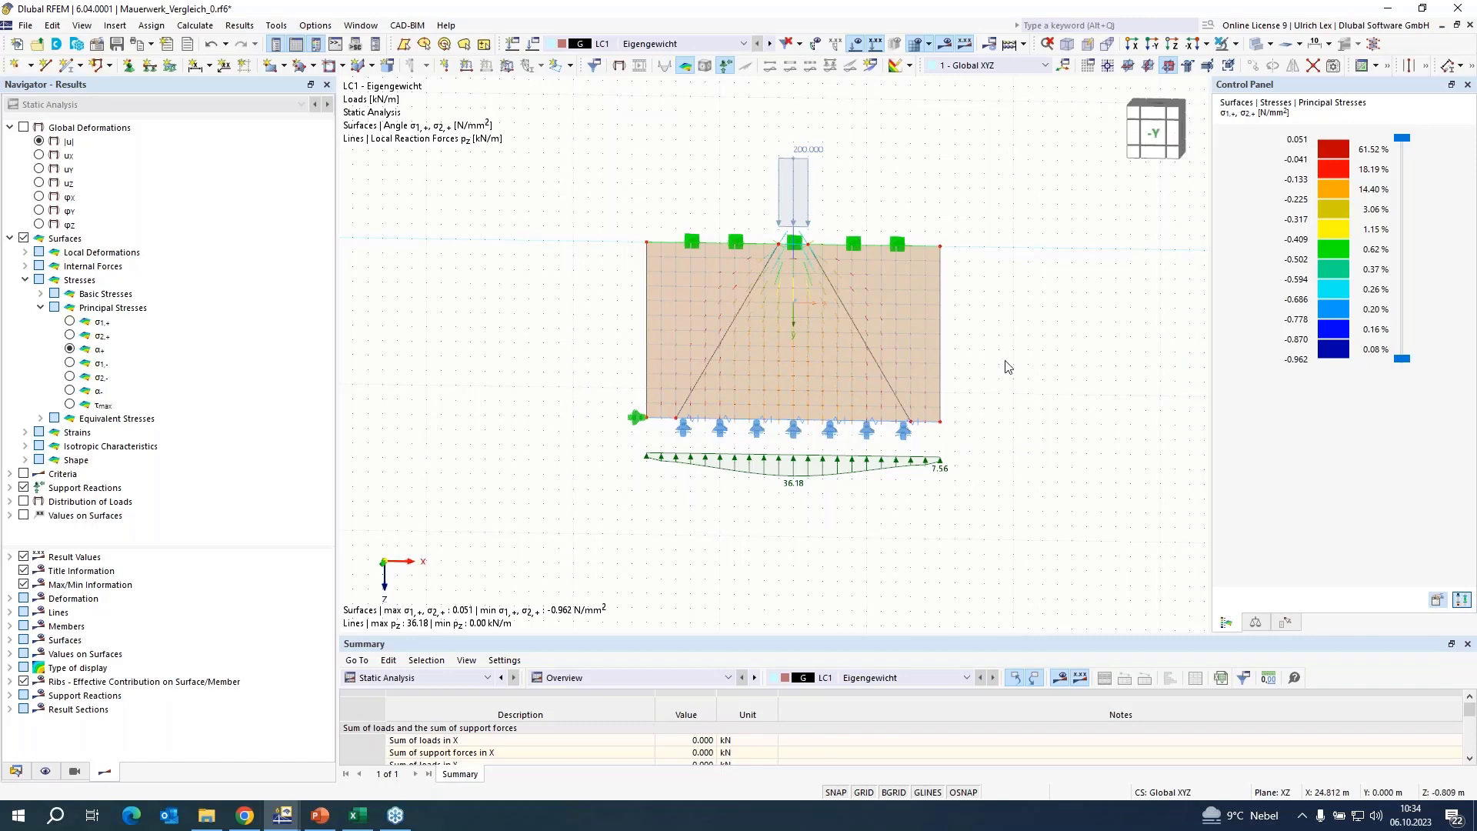
Set both tension limit stresses of the wall's masonry material to 0.005 N/mm² and recalculate LC1 to examine the load spread.
double_click(903, 301)
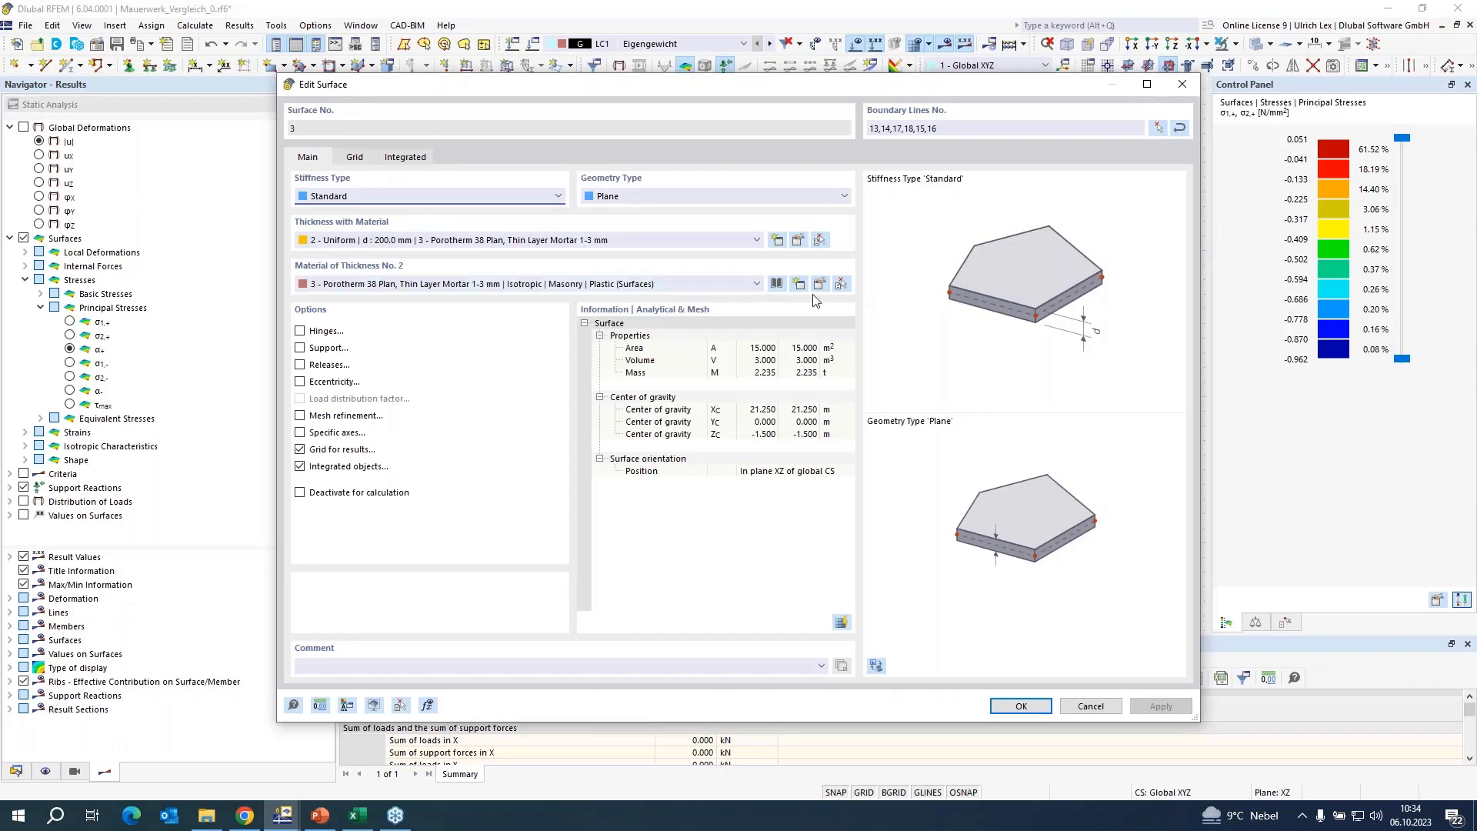
click(821, 288)
click(575, 158)
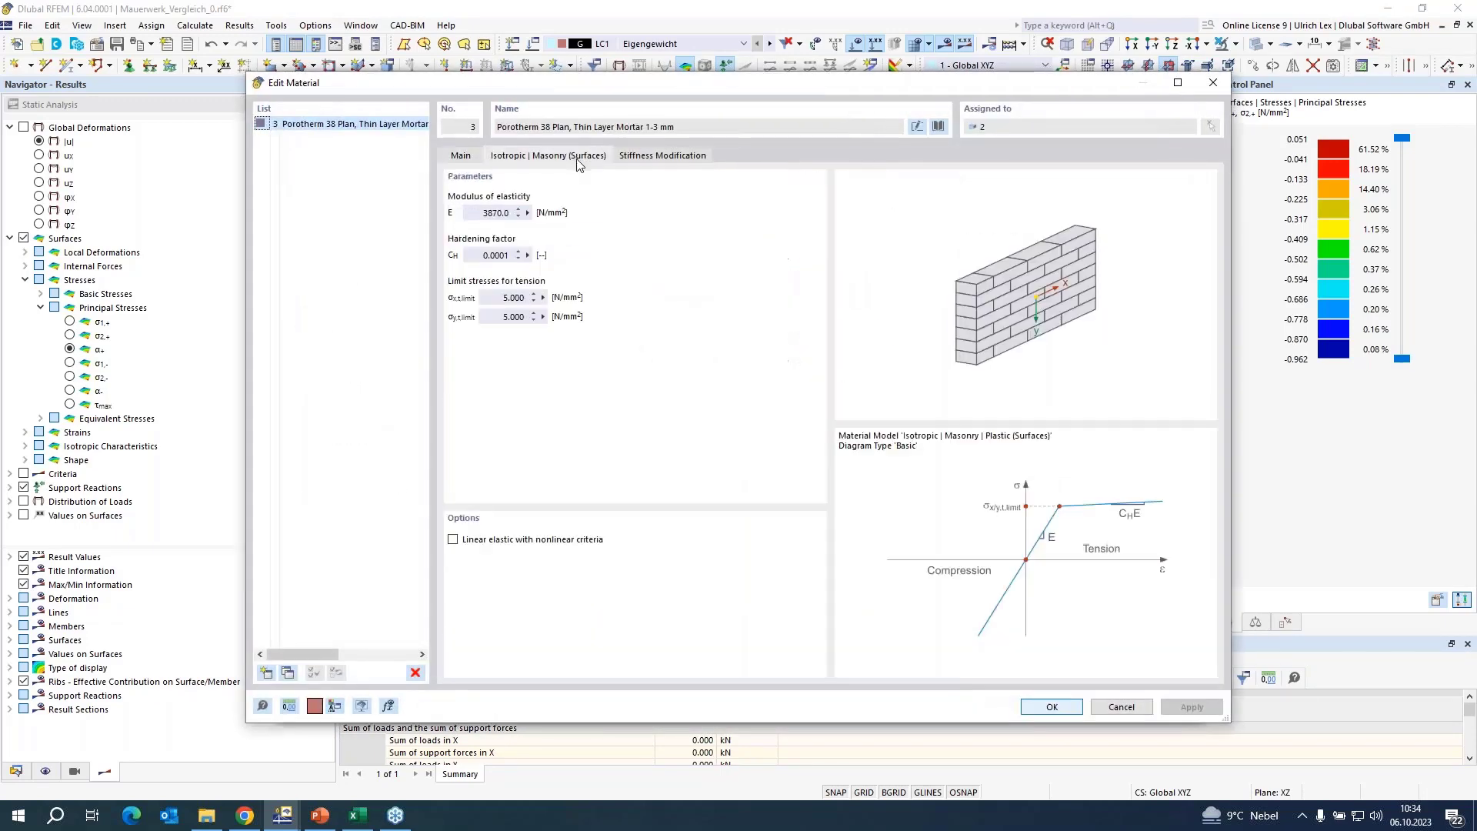
double_click(514, 298)
text(0.)
double_click(508, 317)
text(0,005)
key(Return)
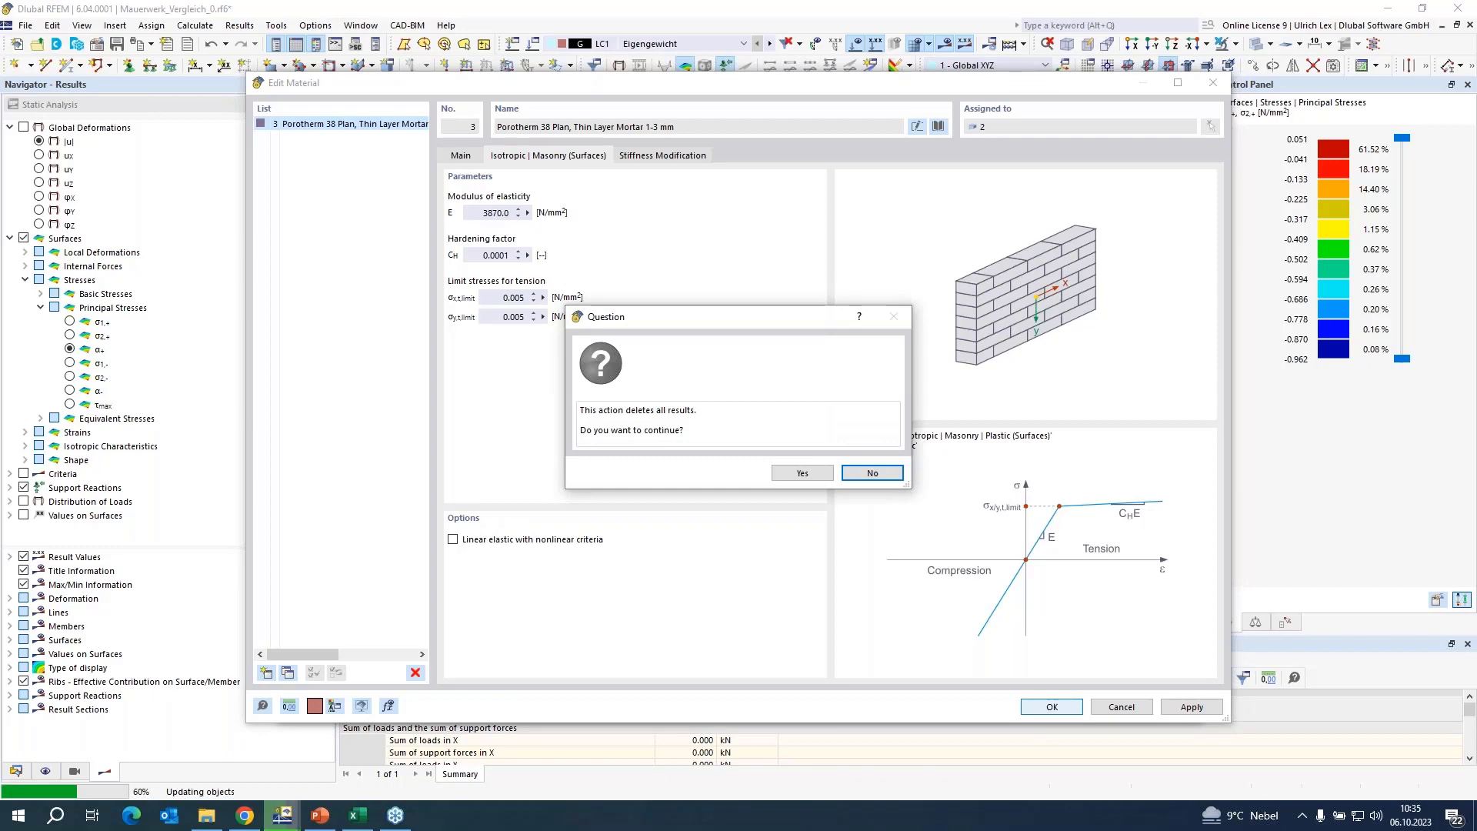
click(801, 471)
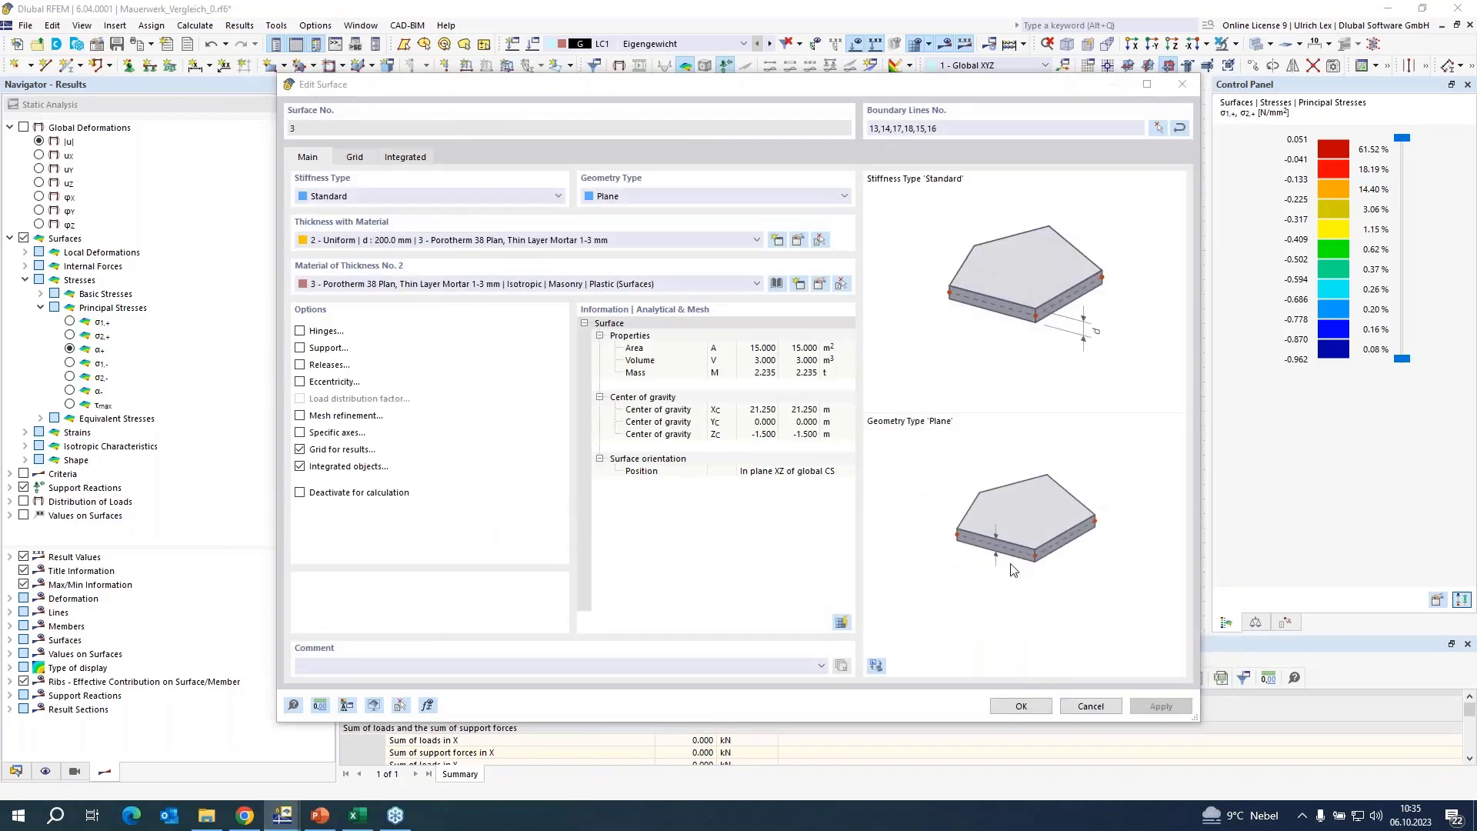
click(1021, 705)
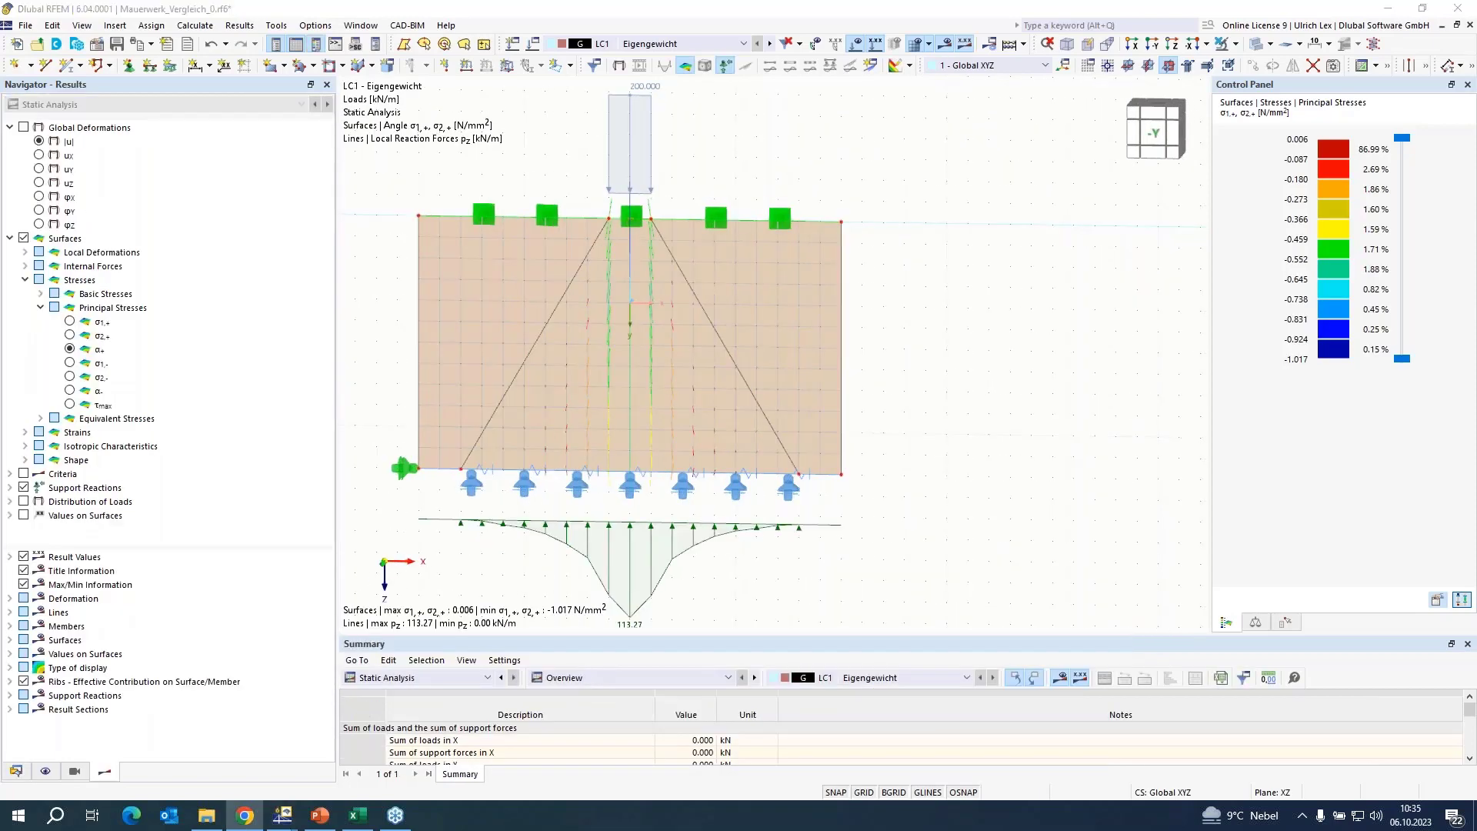
scroll(1081, 186, down, 2)
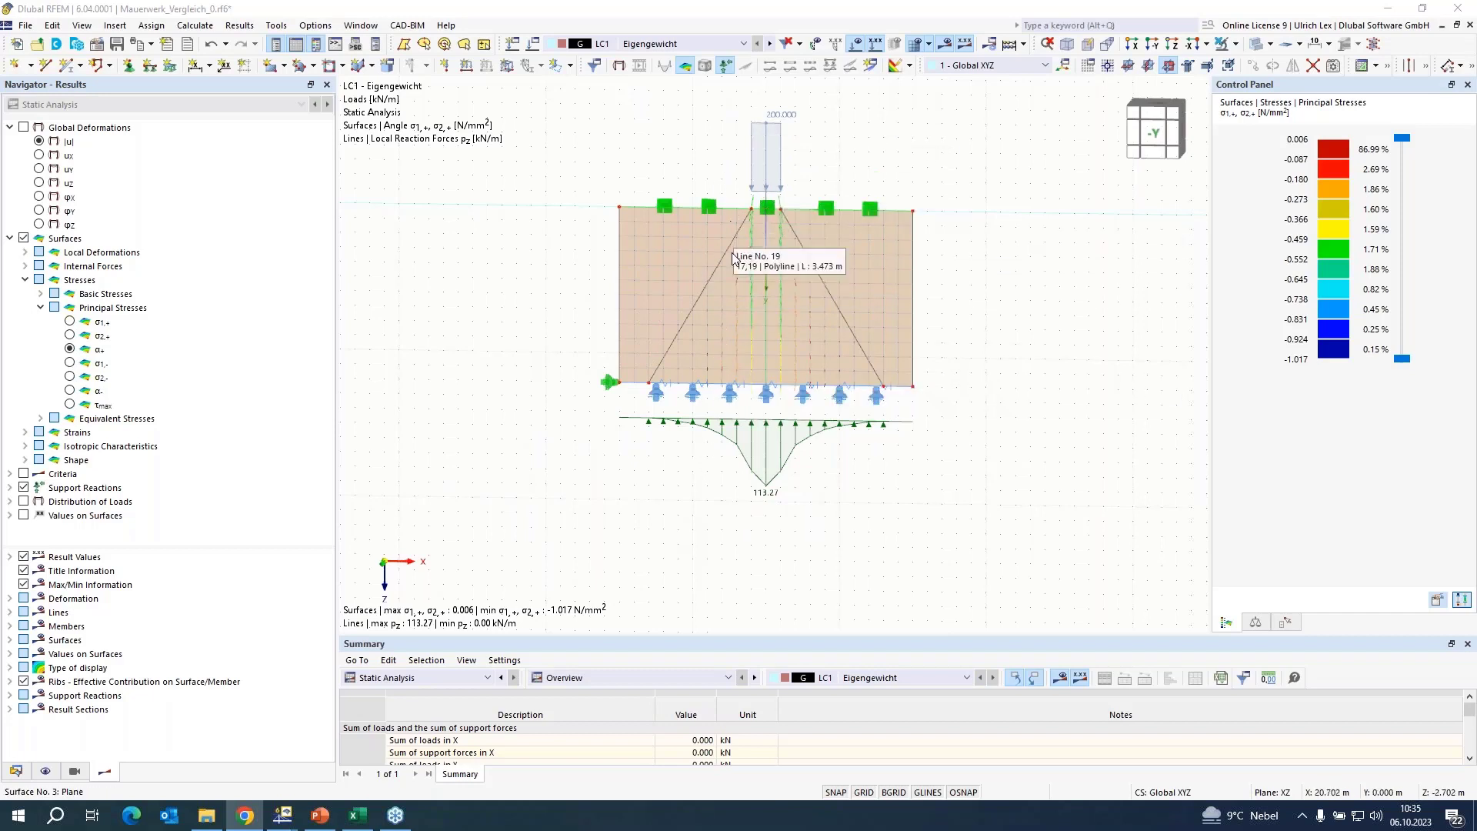
click(843, 468)
scroll(1004, 198, up, 1)
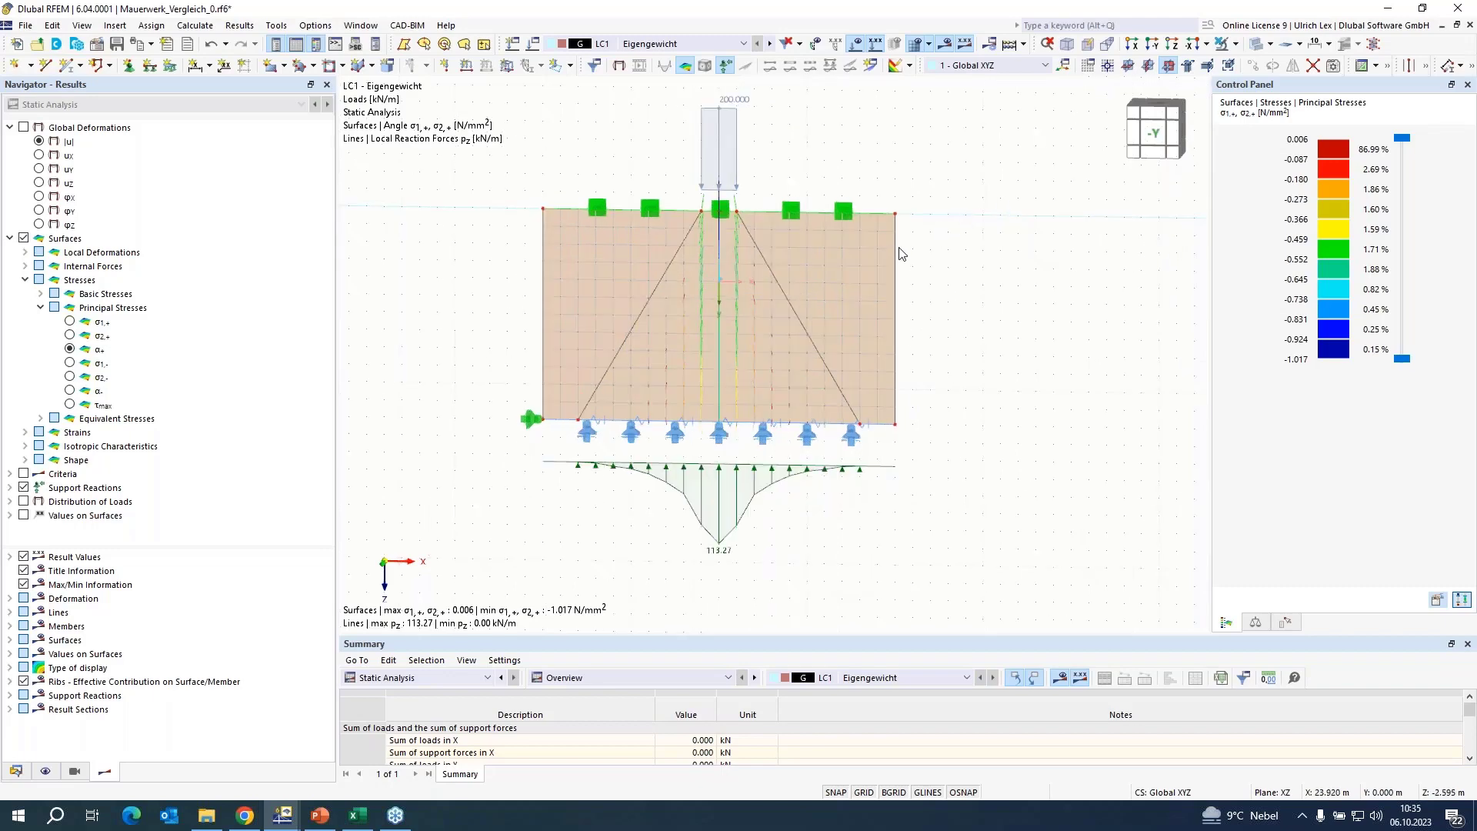
Set the x and y tension limit stresses of the wall's masonry material to 0.020 N/mm² and recalculate LC1.
double_click(859, 263)
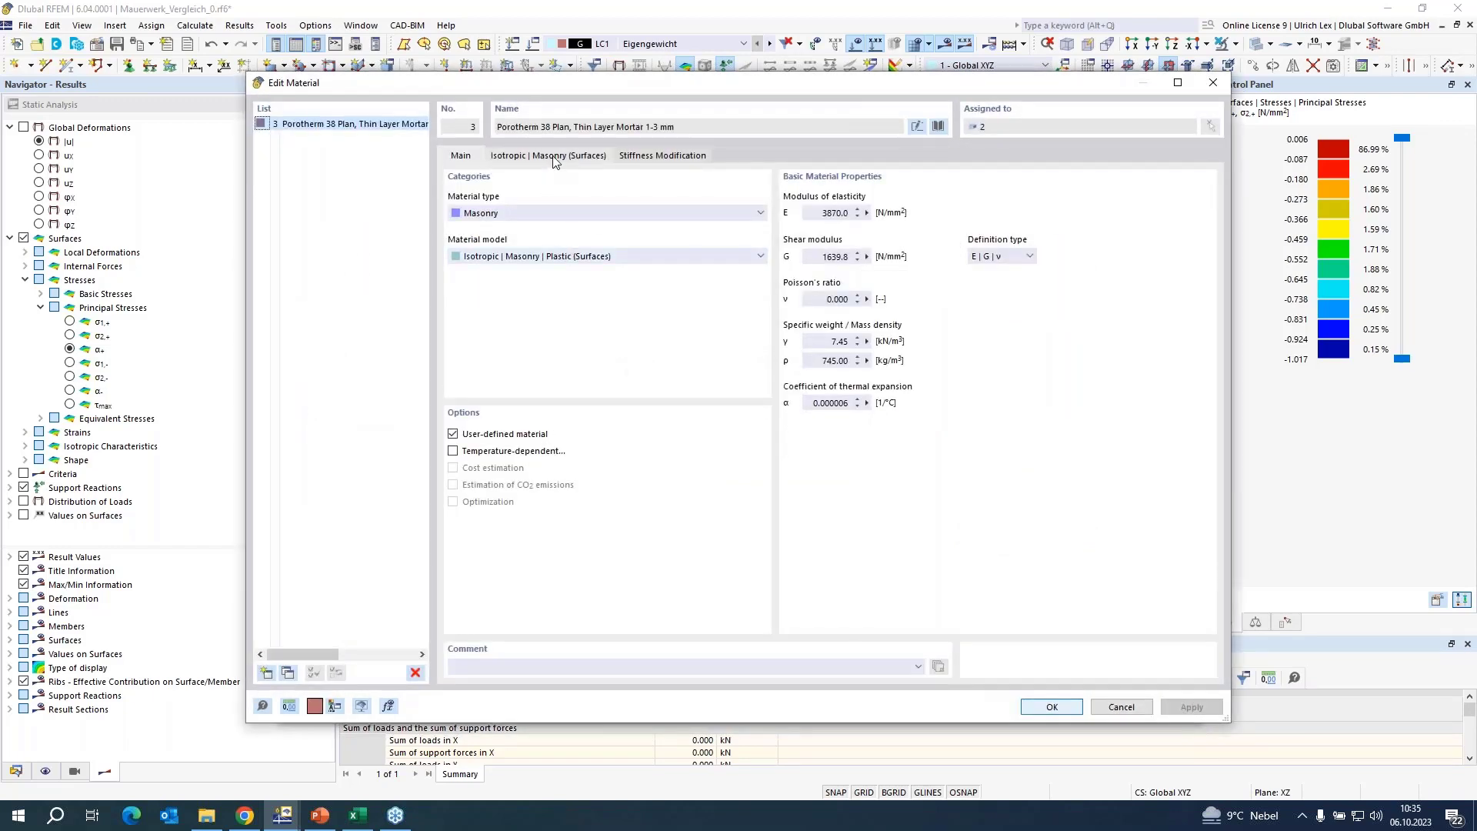
click(555, 158)
click(501, 297)
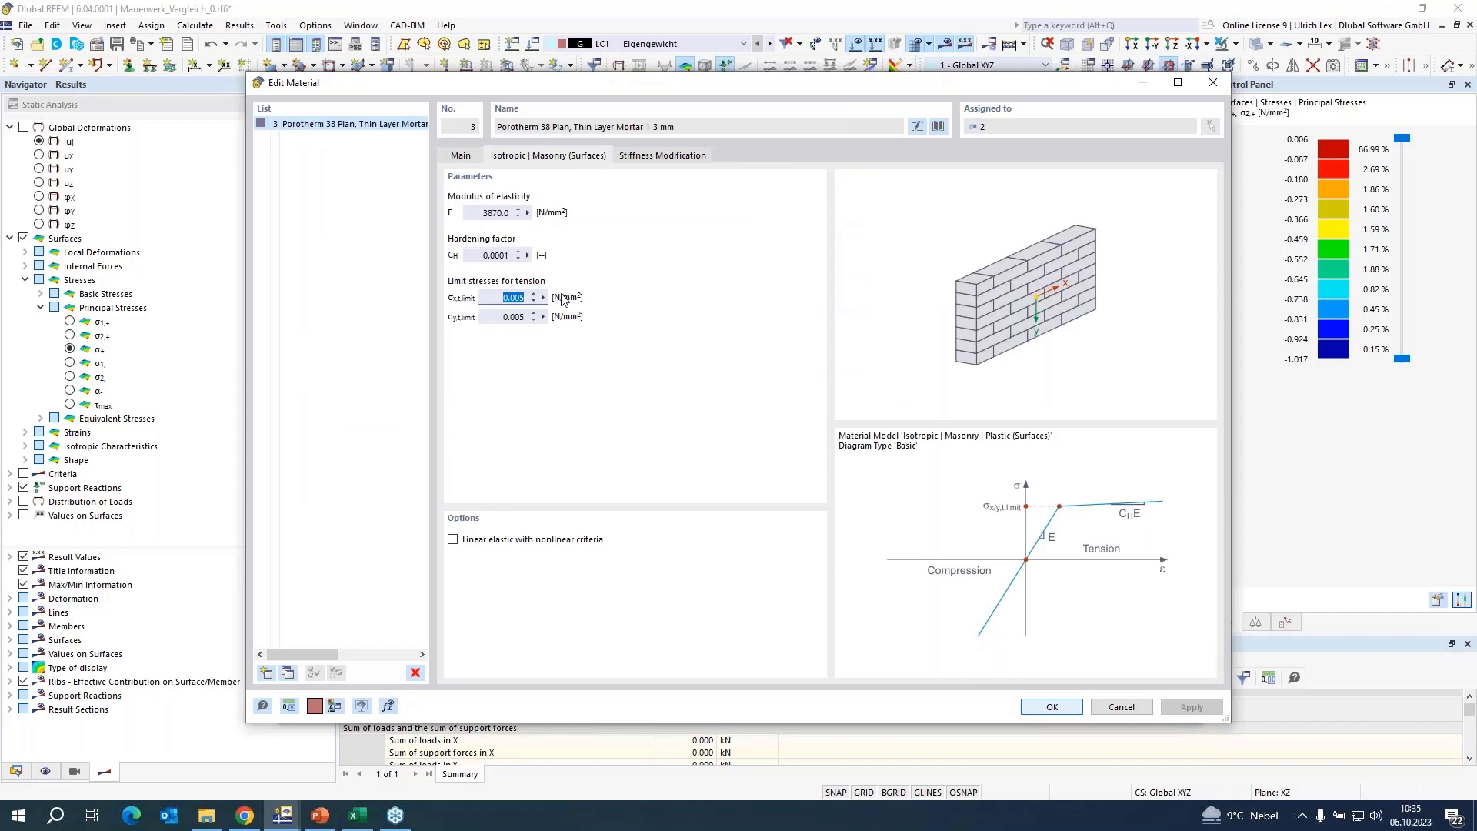
text(0,02)
click(502, 317)
text(0,0)
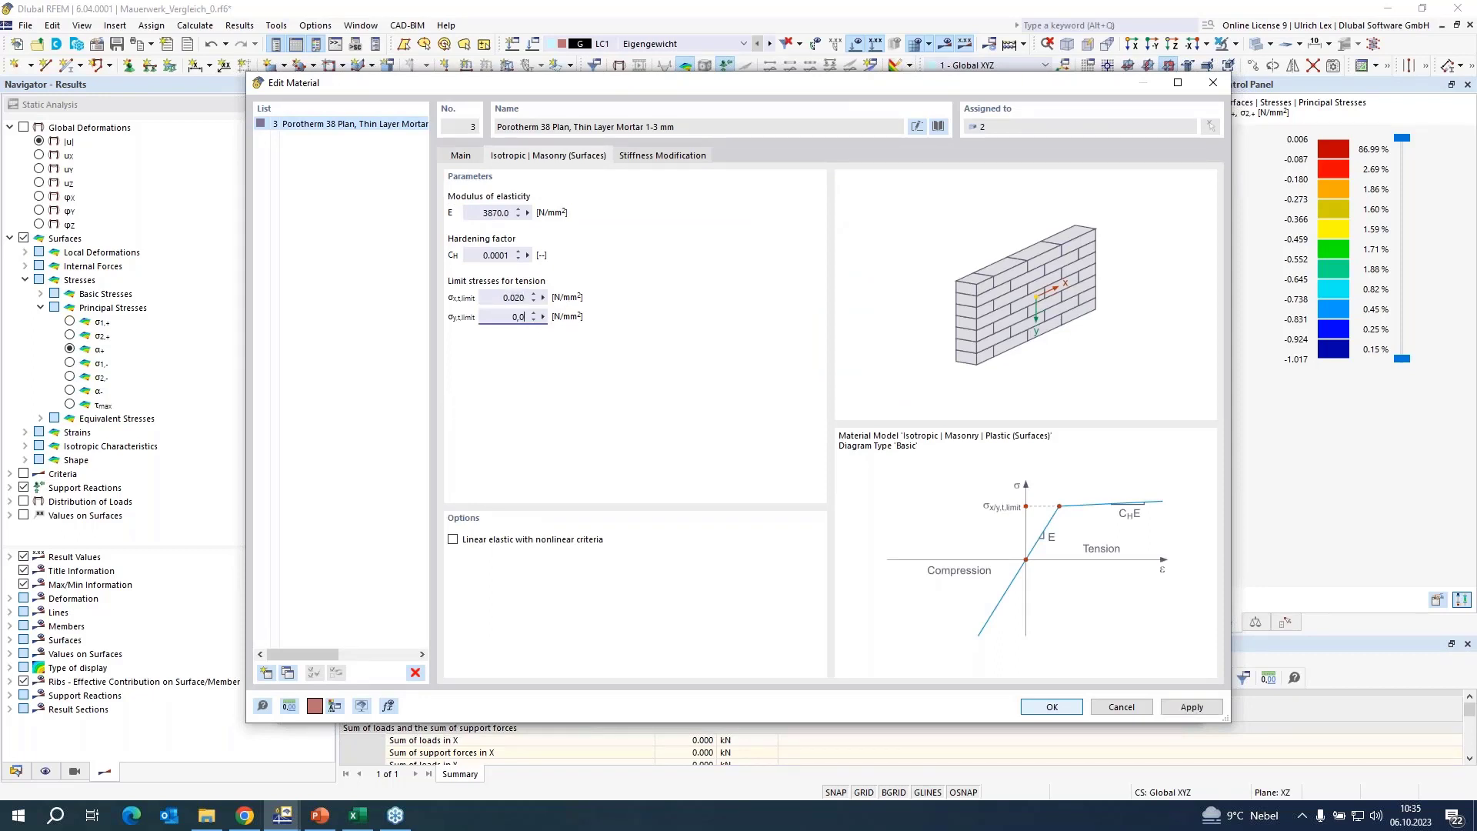
key(Return)
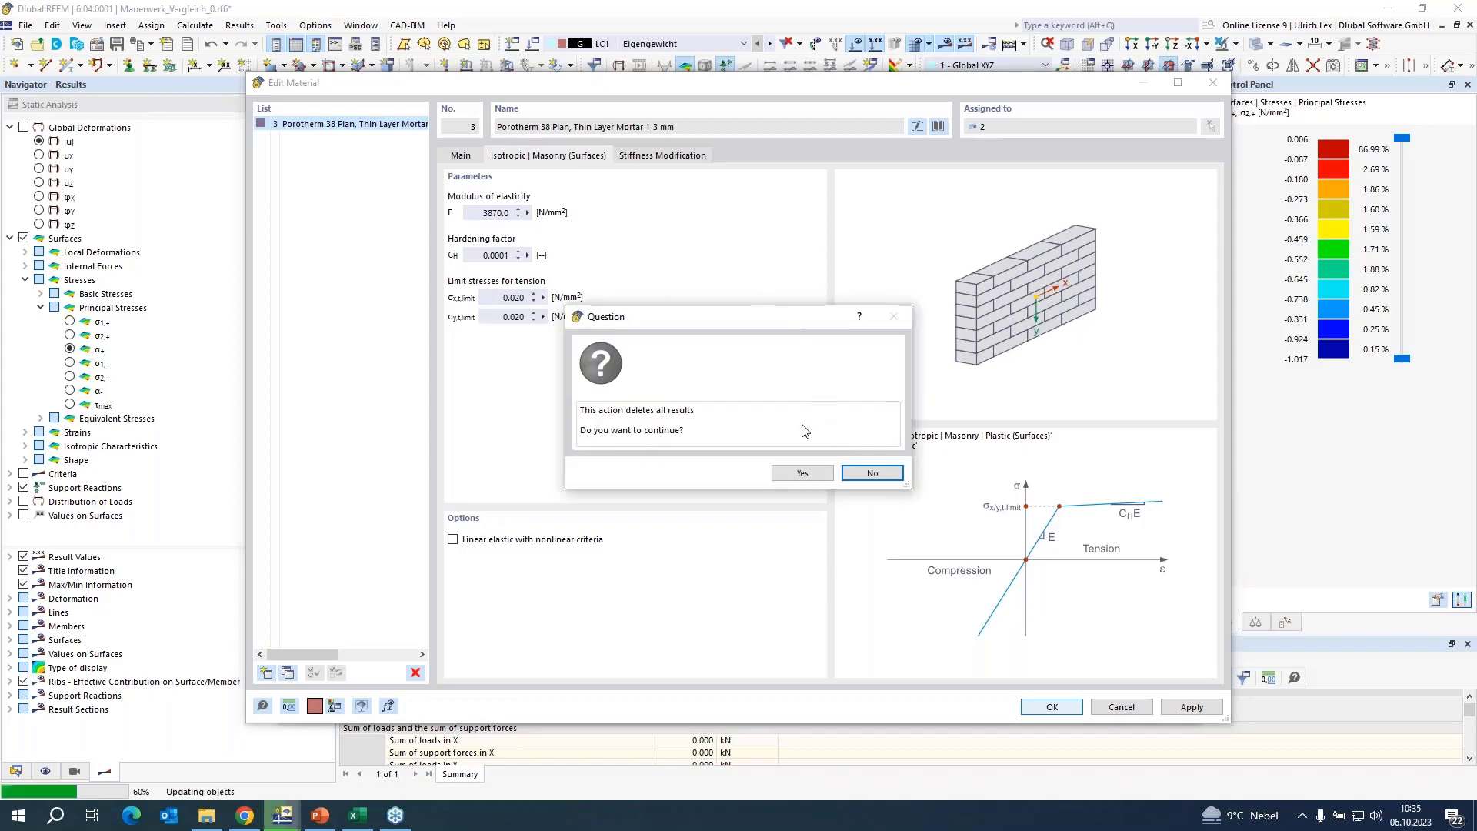
click(802, 476)
click(1027, 708)
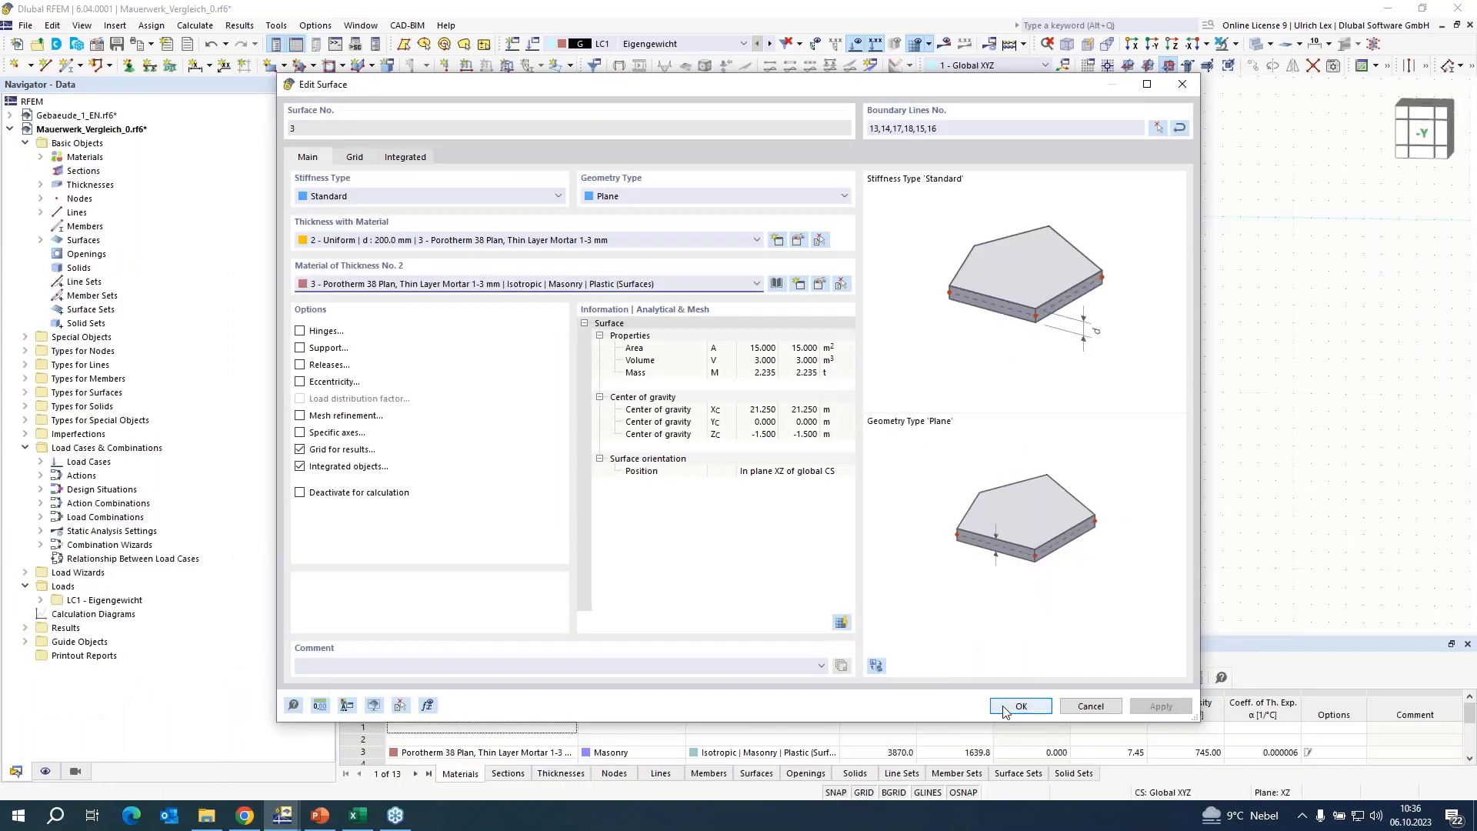
click(1017, 707)
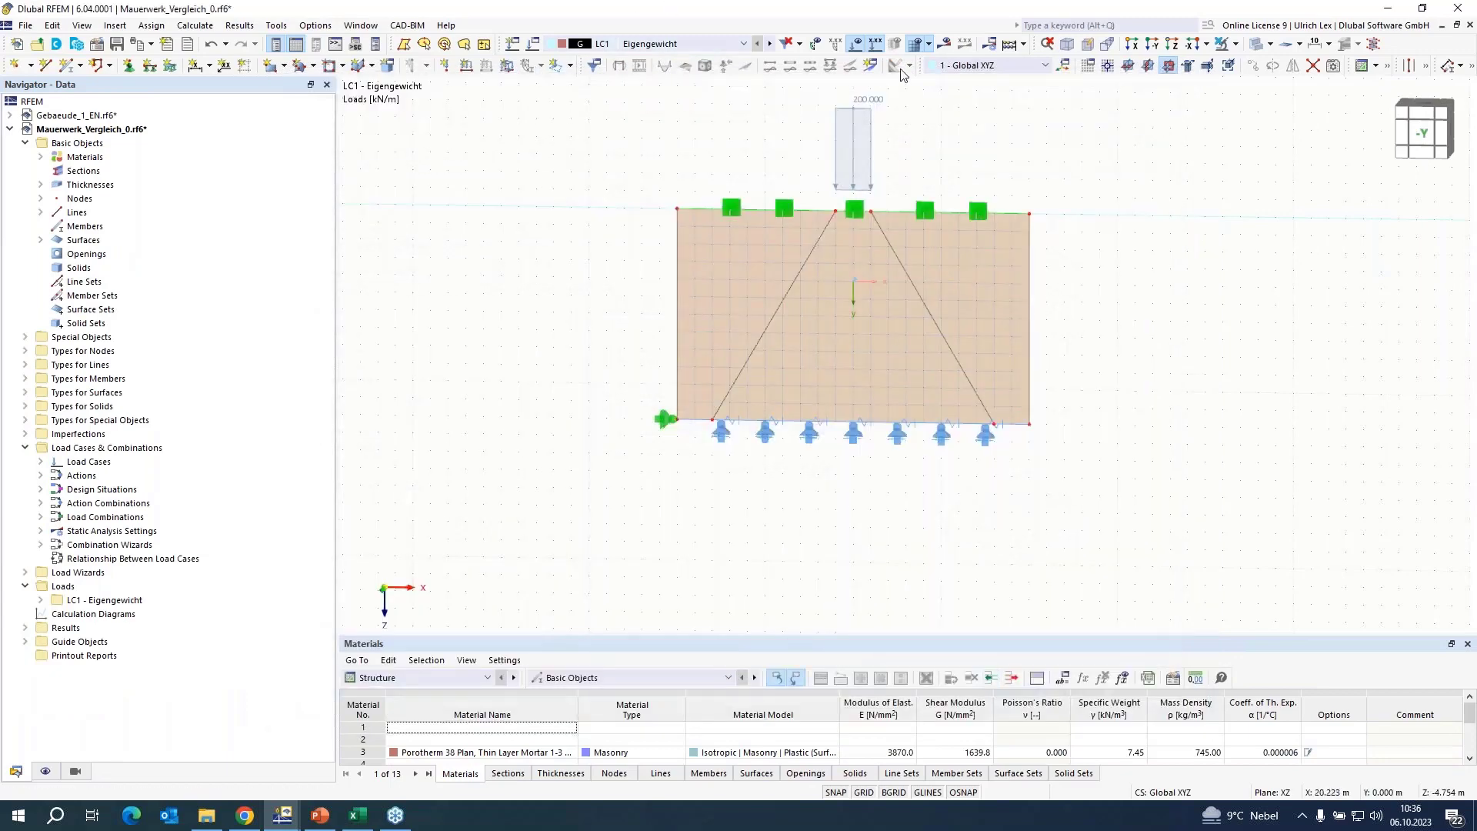
click(950, 47)
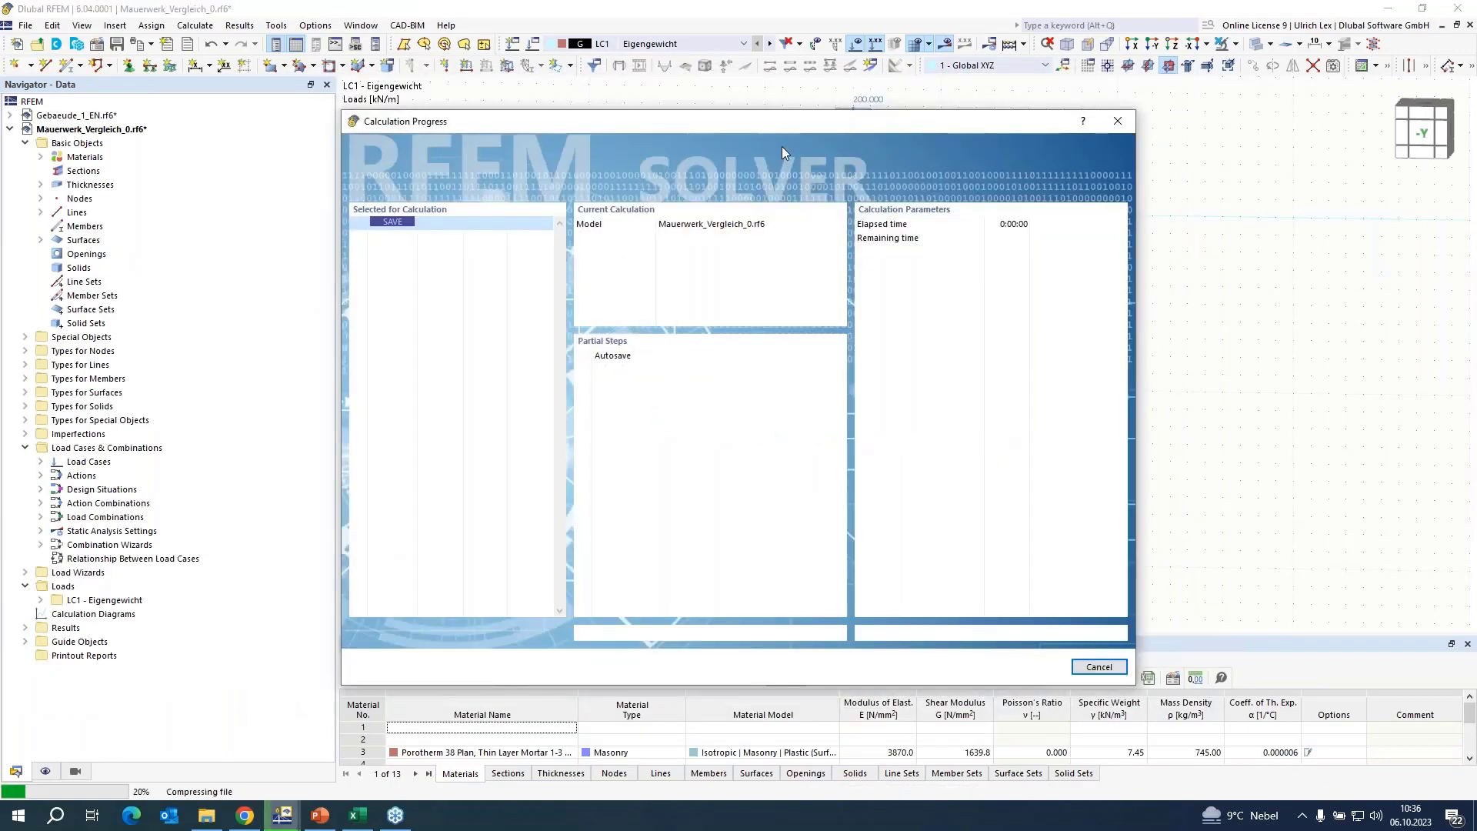
drag(714, 146, 657, 159)
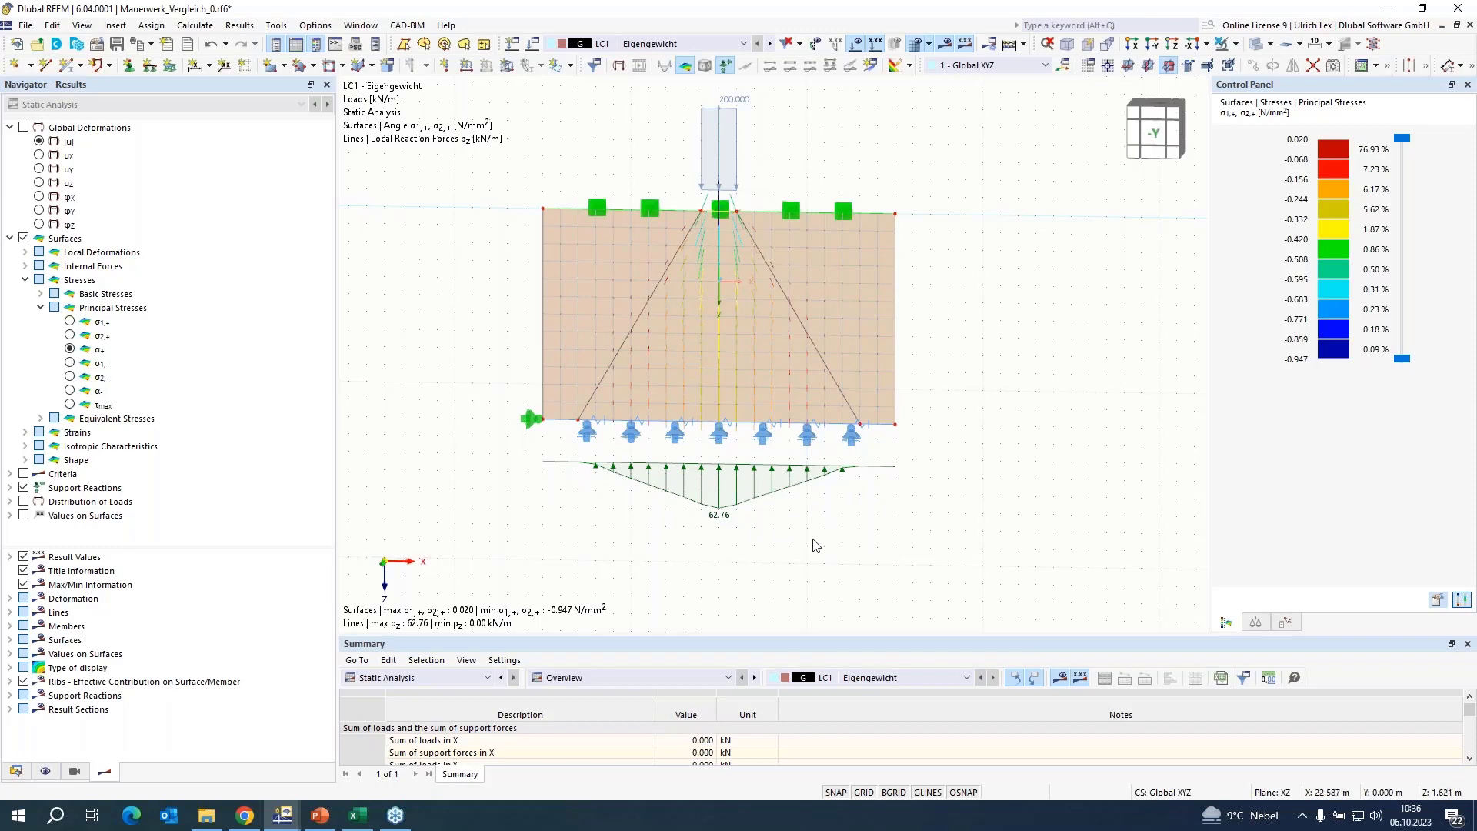
scroll(873, 589, down, 1)
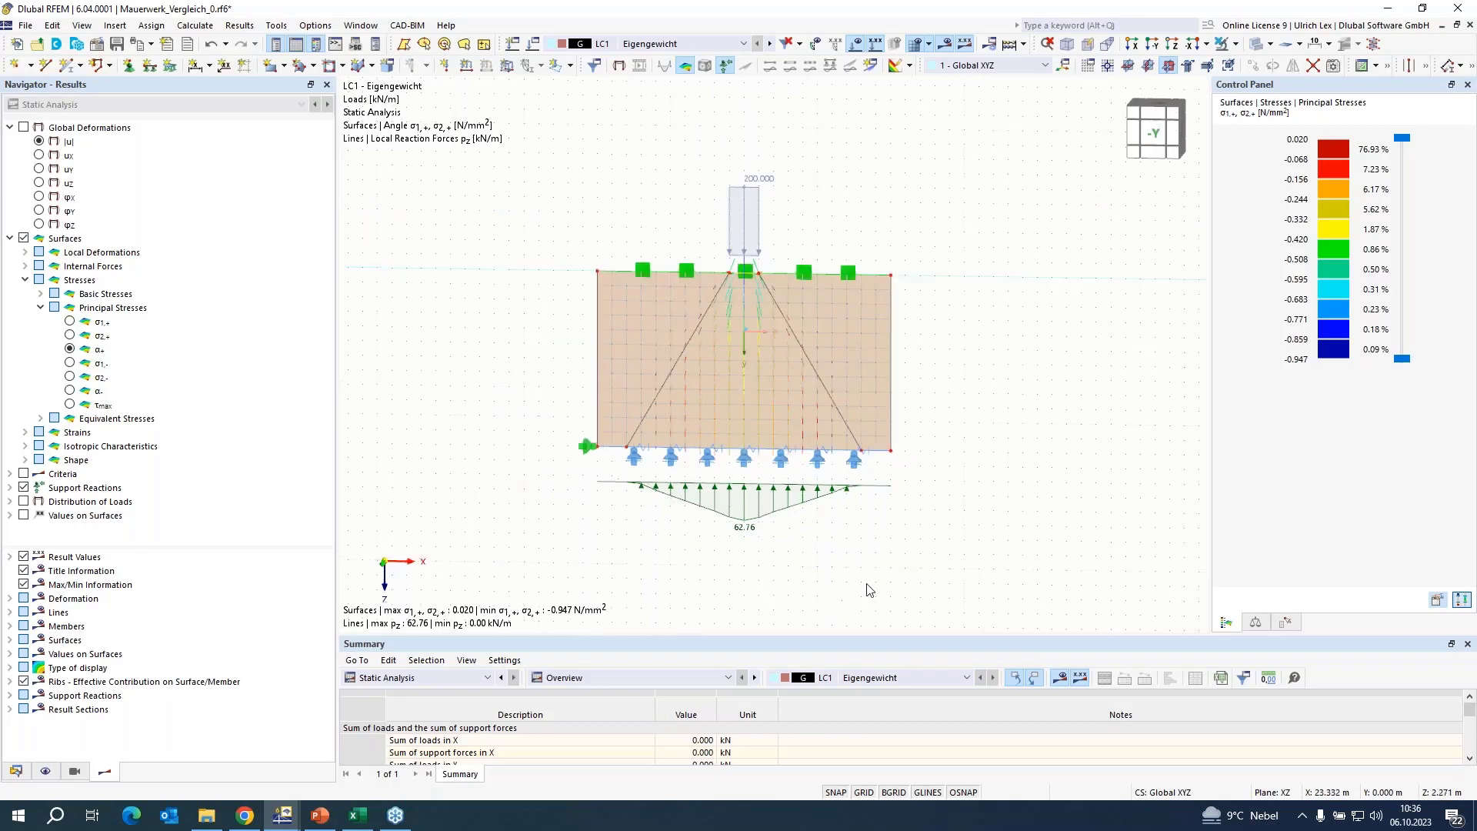
scroll(868, 590, up, 1)
scroll(862, 590, down, 1)
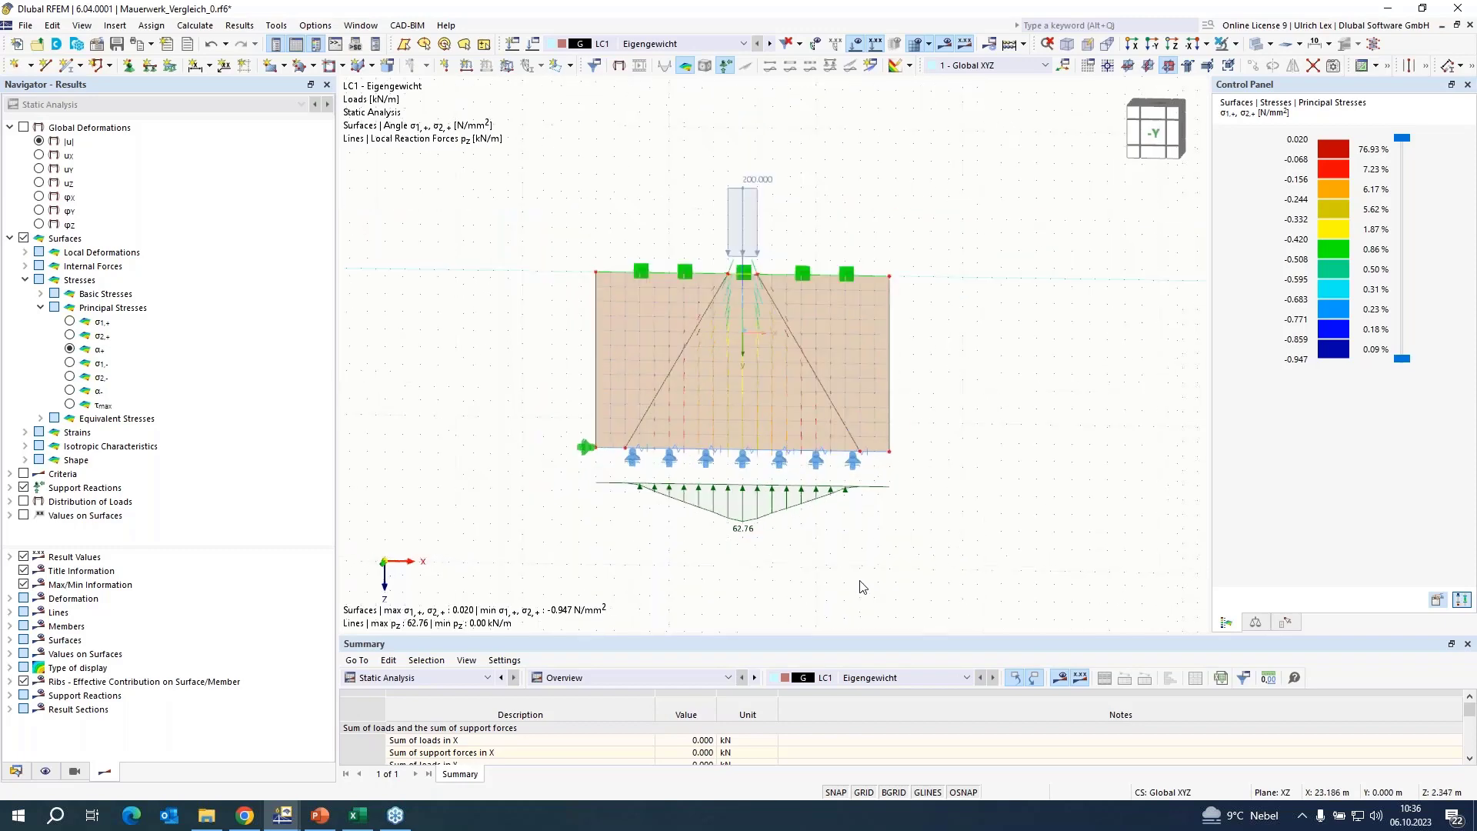
scroll(956, 475, up, 1)
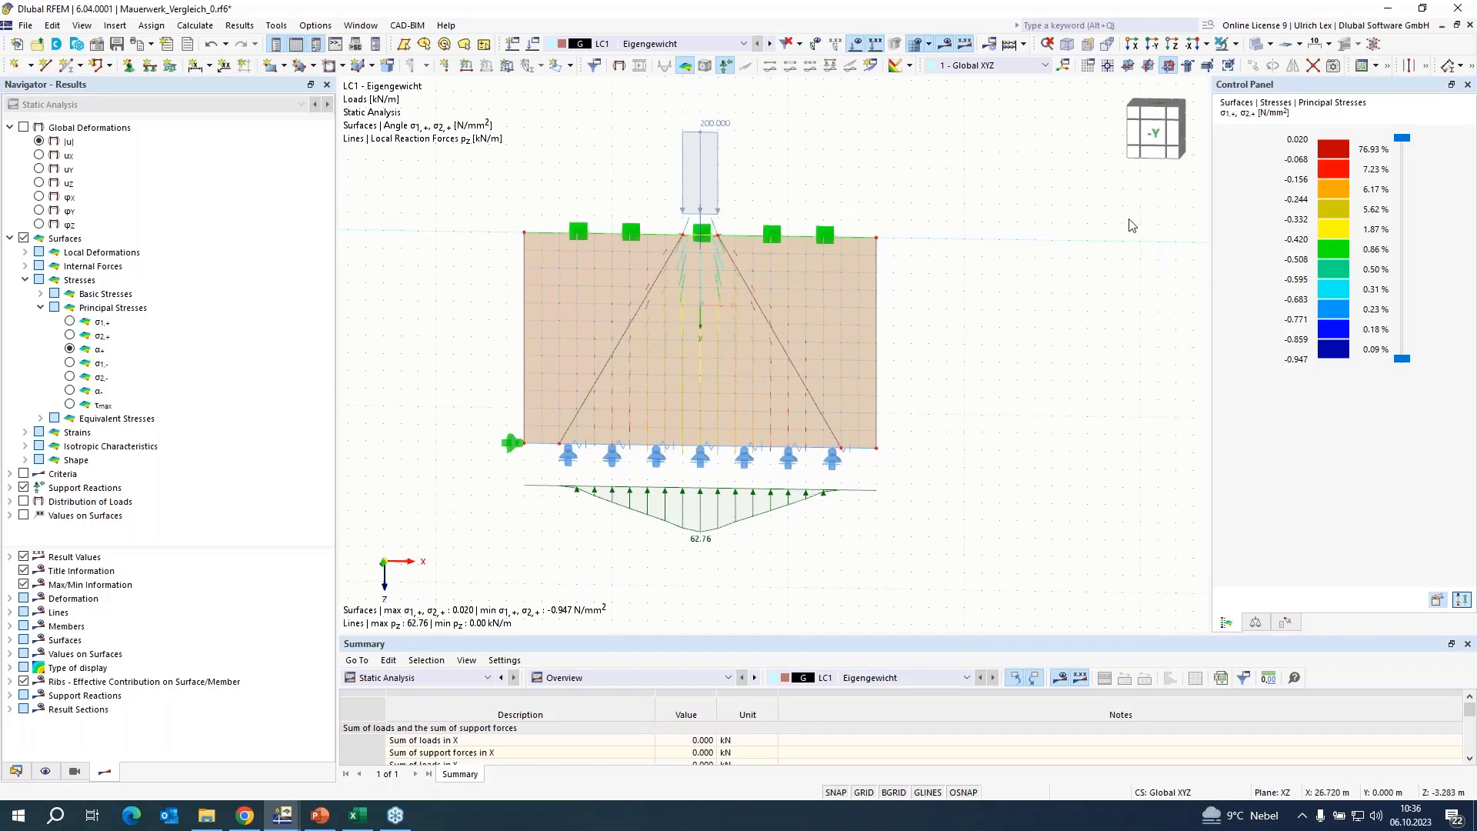
Switch to the PowerPoint presentation, start the slide show from the current slide and advance to the Shear wall slide.
click(317, 818)
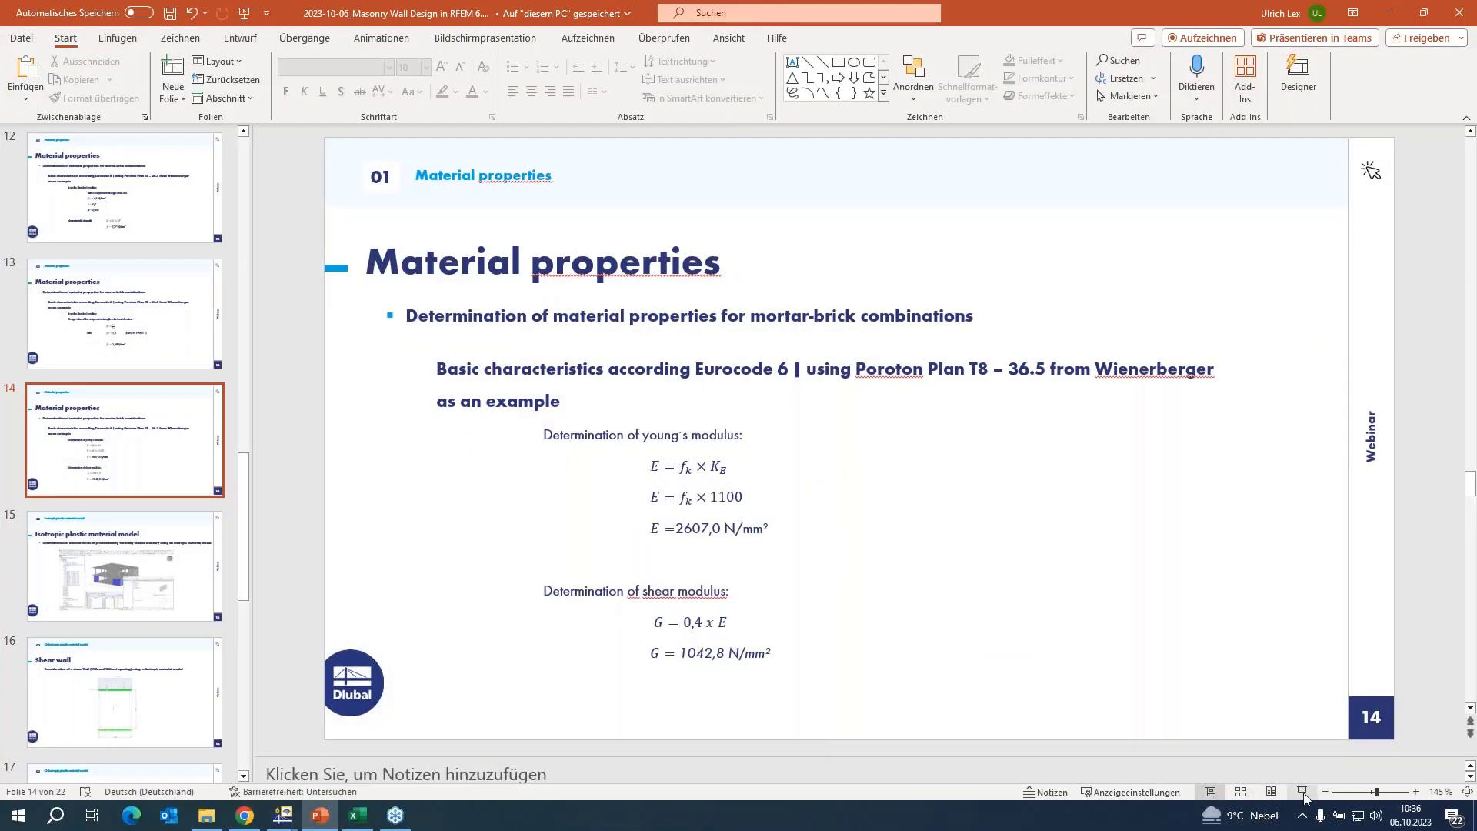
click(1302, 793)
scroll(1137, 544, down, 2)
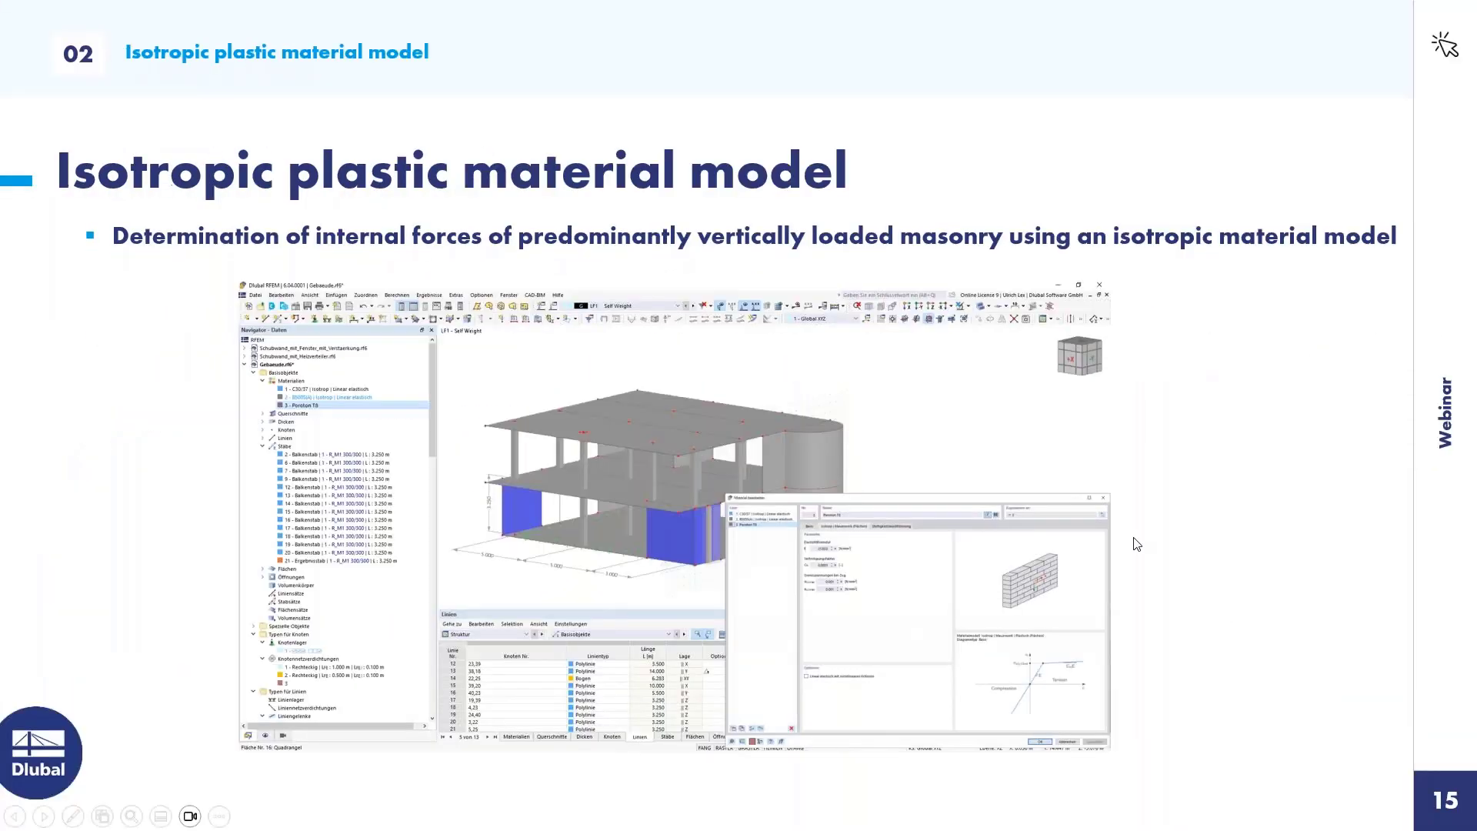
scroll(1137, 544, up, 1)
scroll(1030, 490, down, 1)
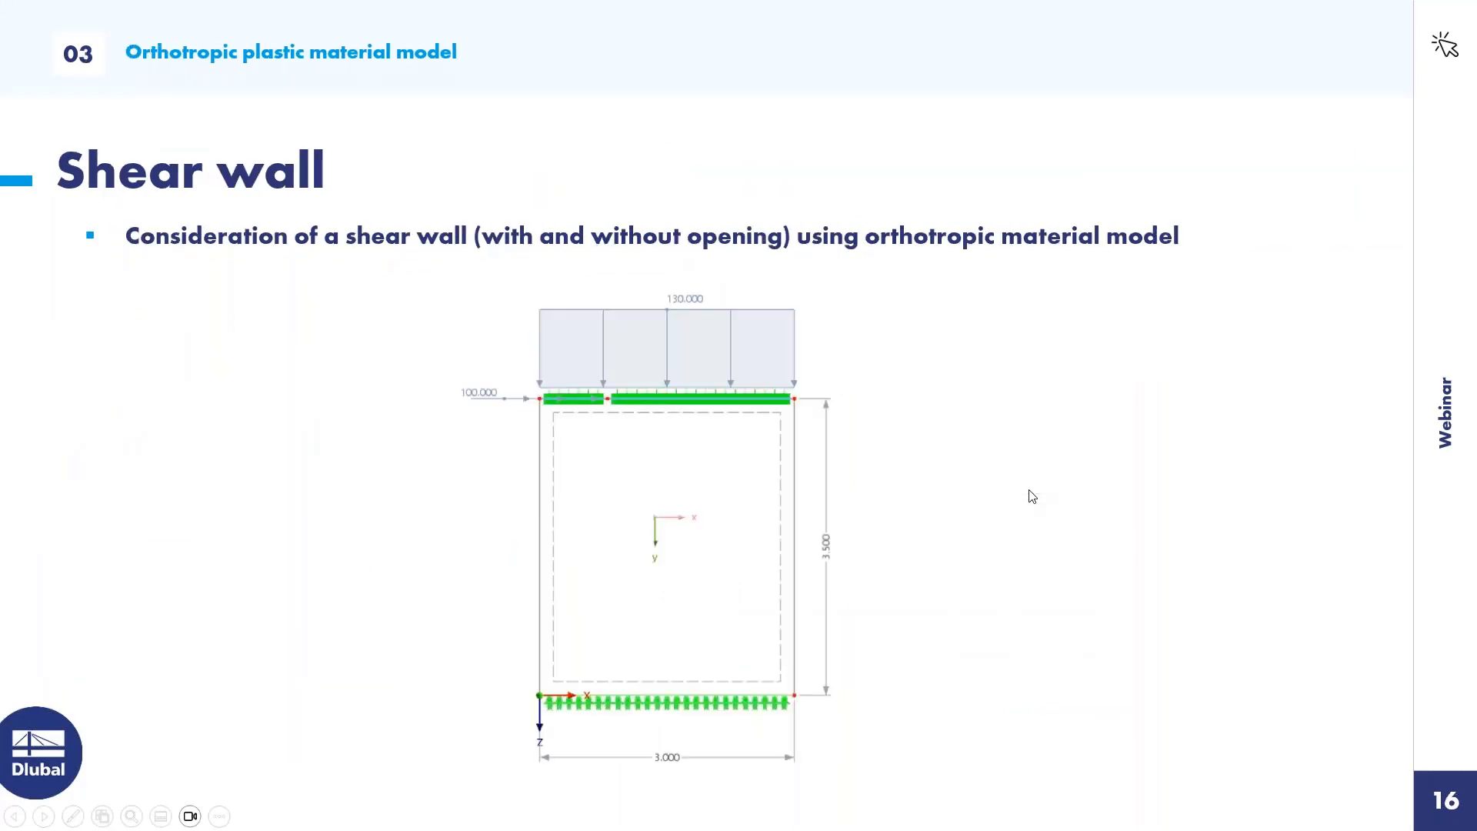
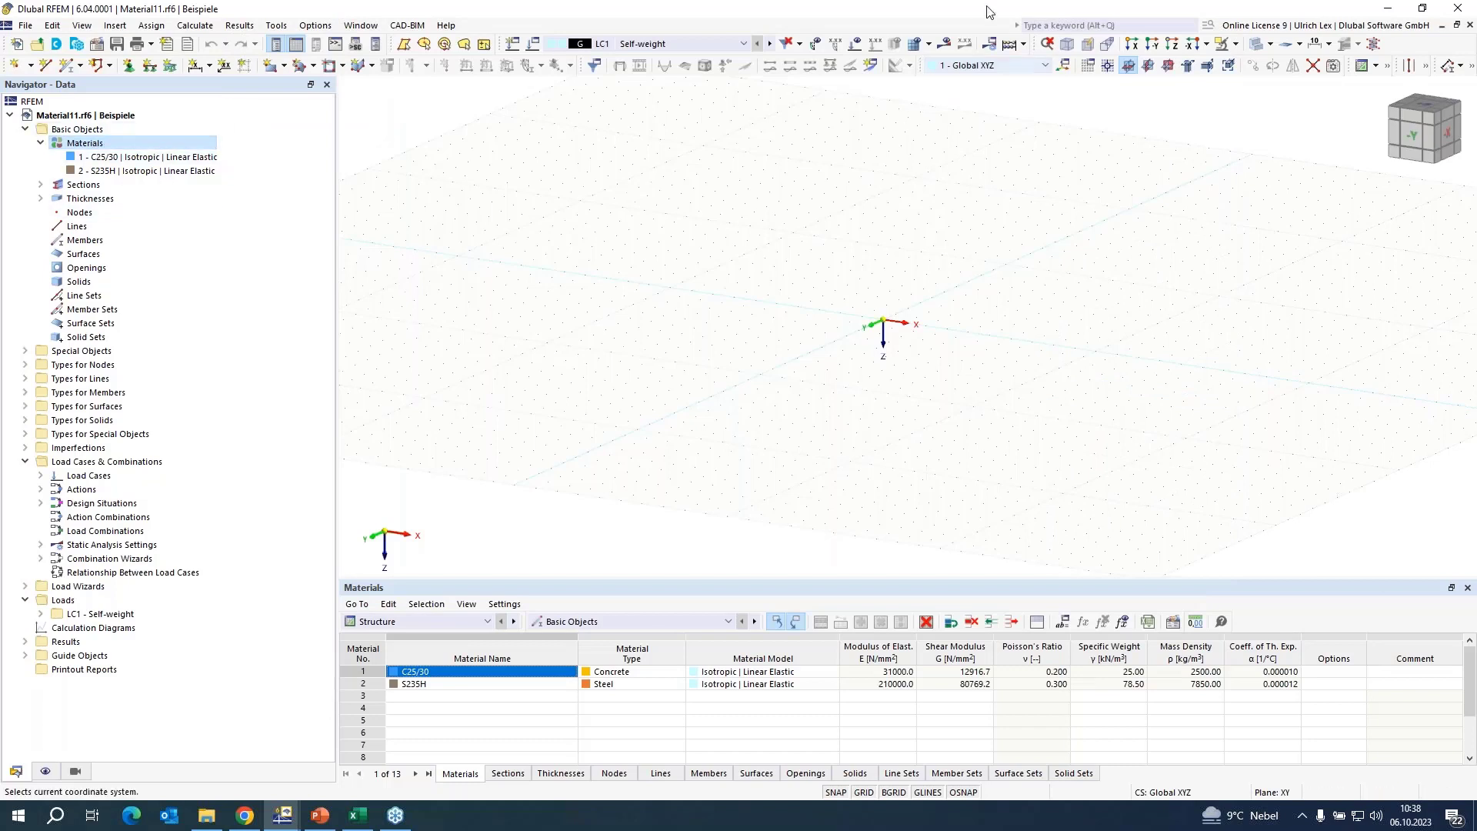
Set the work plane to XZ and start a new masonry material with the Orthotropic | Masonry | Plastic (Surfaces) model.
click(1168, 65)
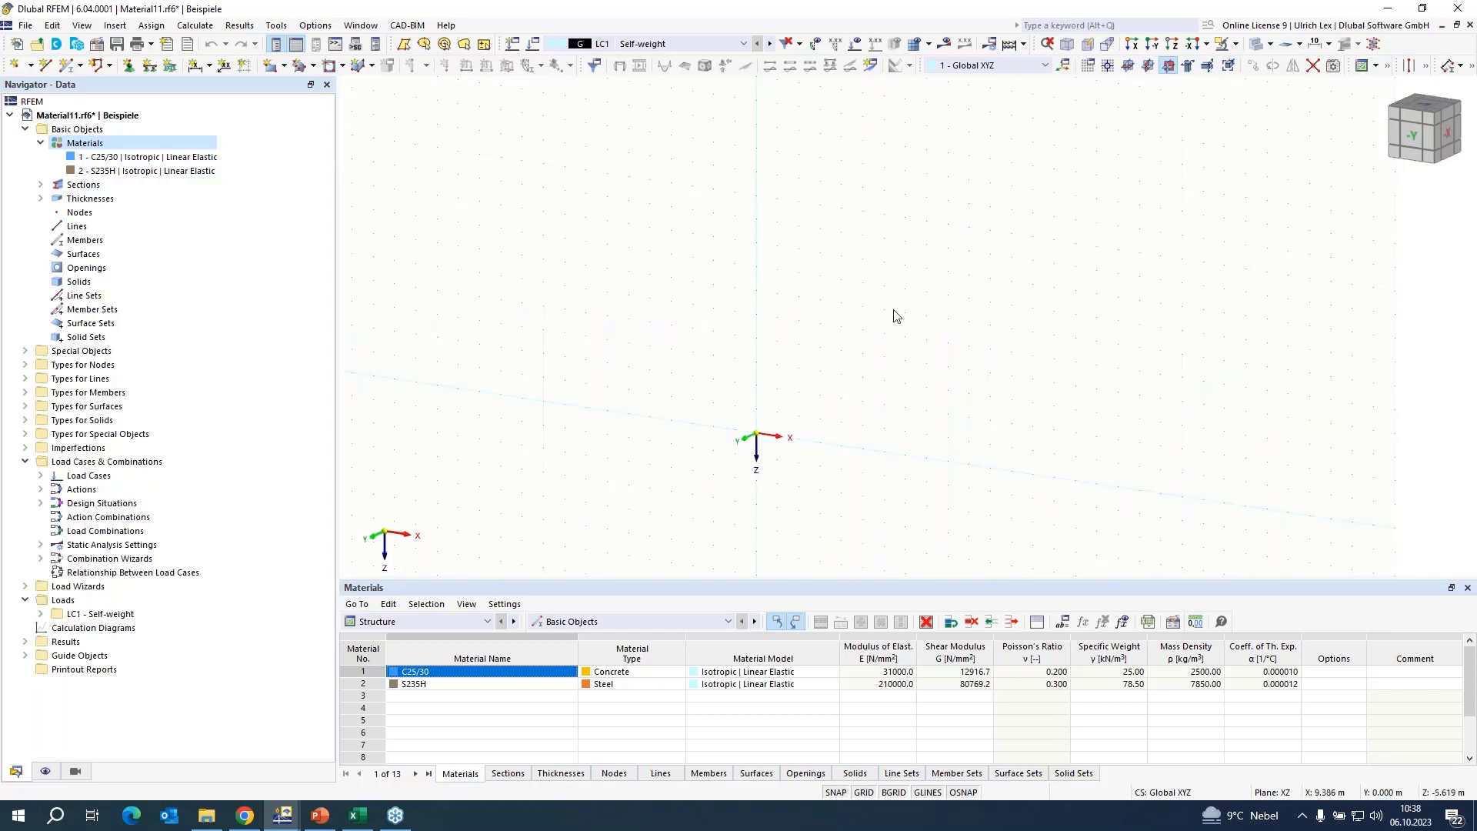
right_click(97, 150)
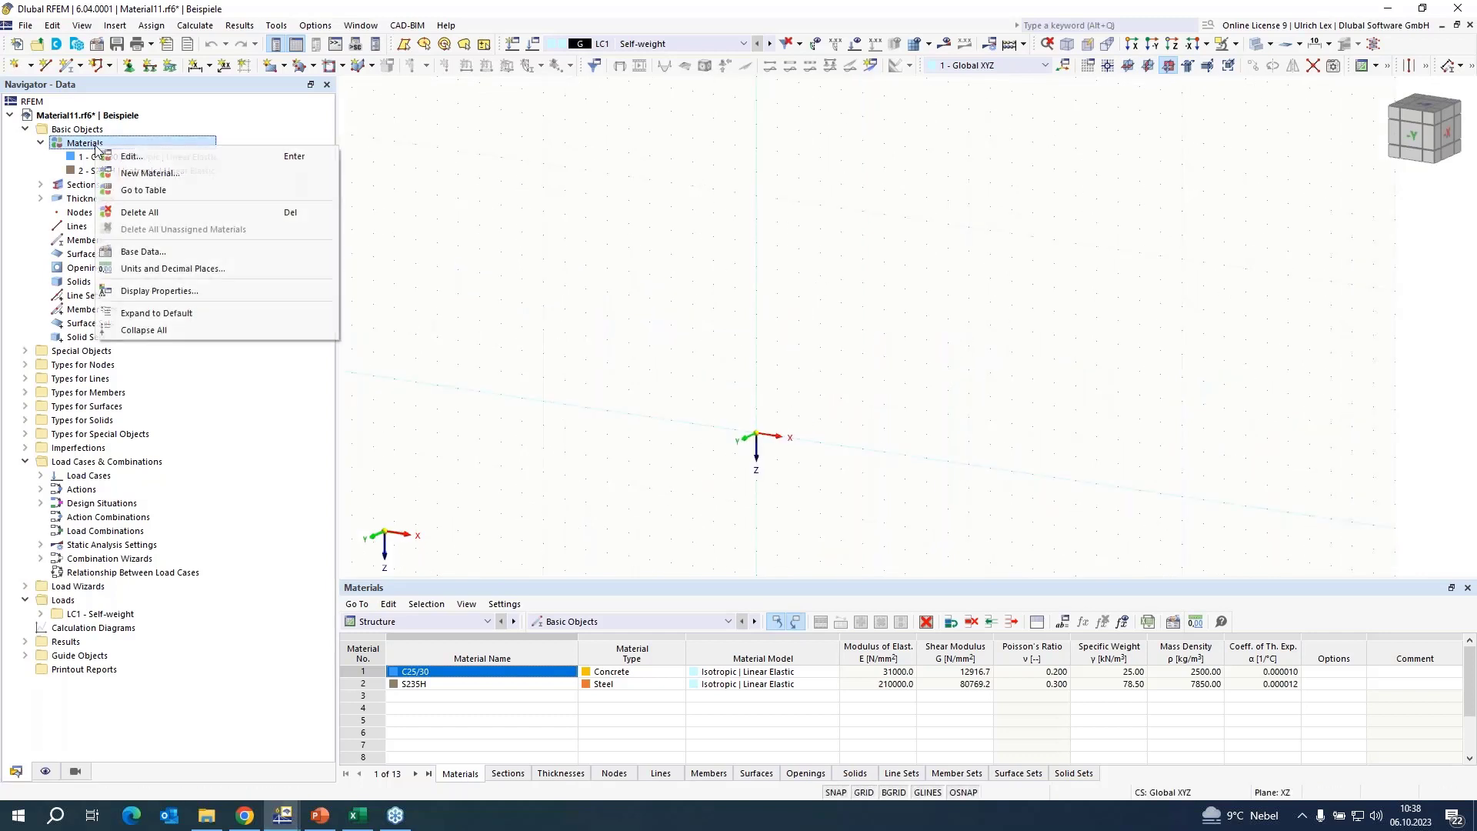
click(148, 171)
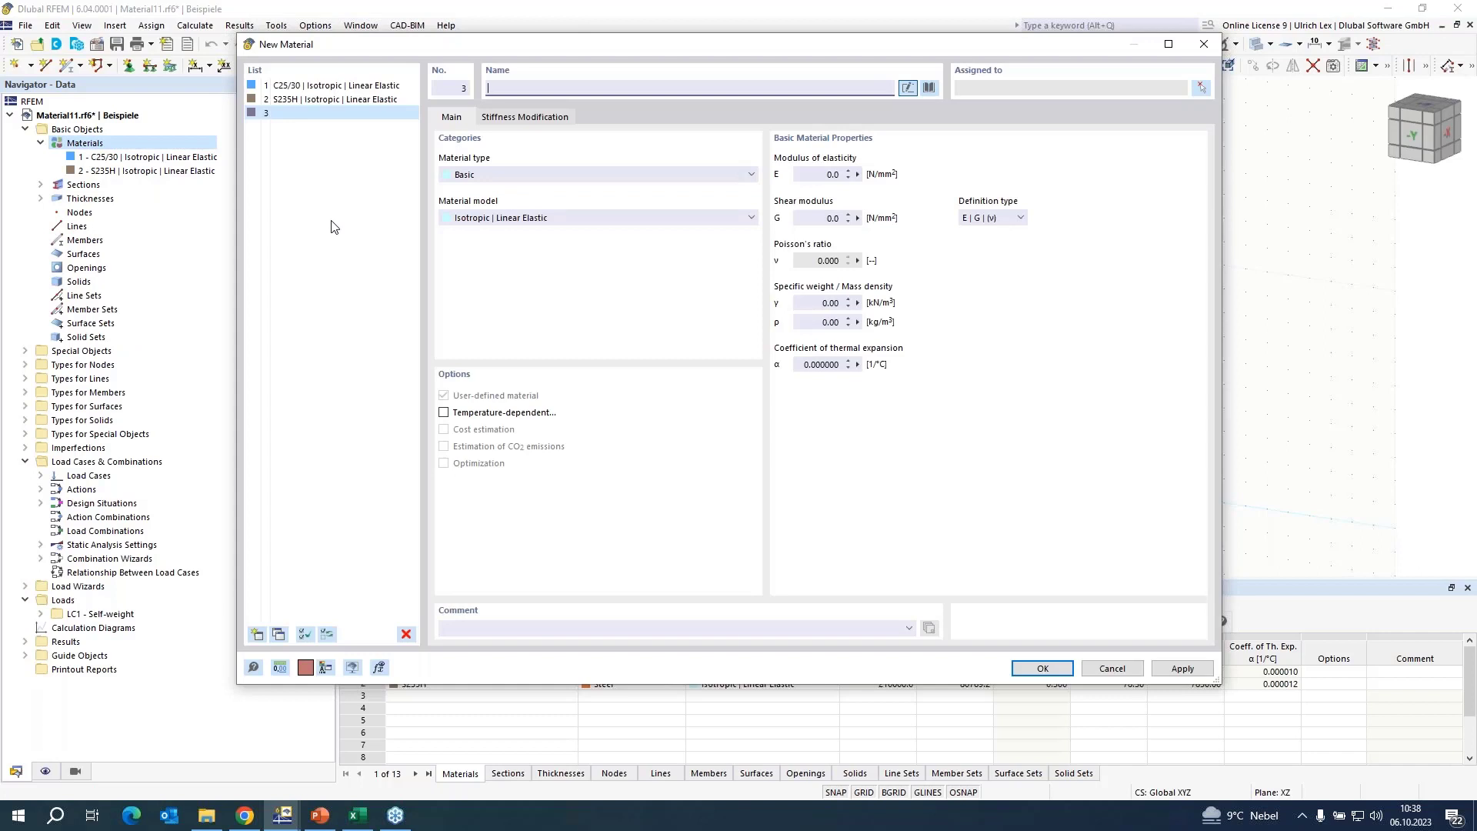
click(557, 175)
click(550, 195)
click(560, 218)
click(561, 256)
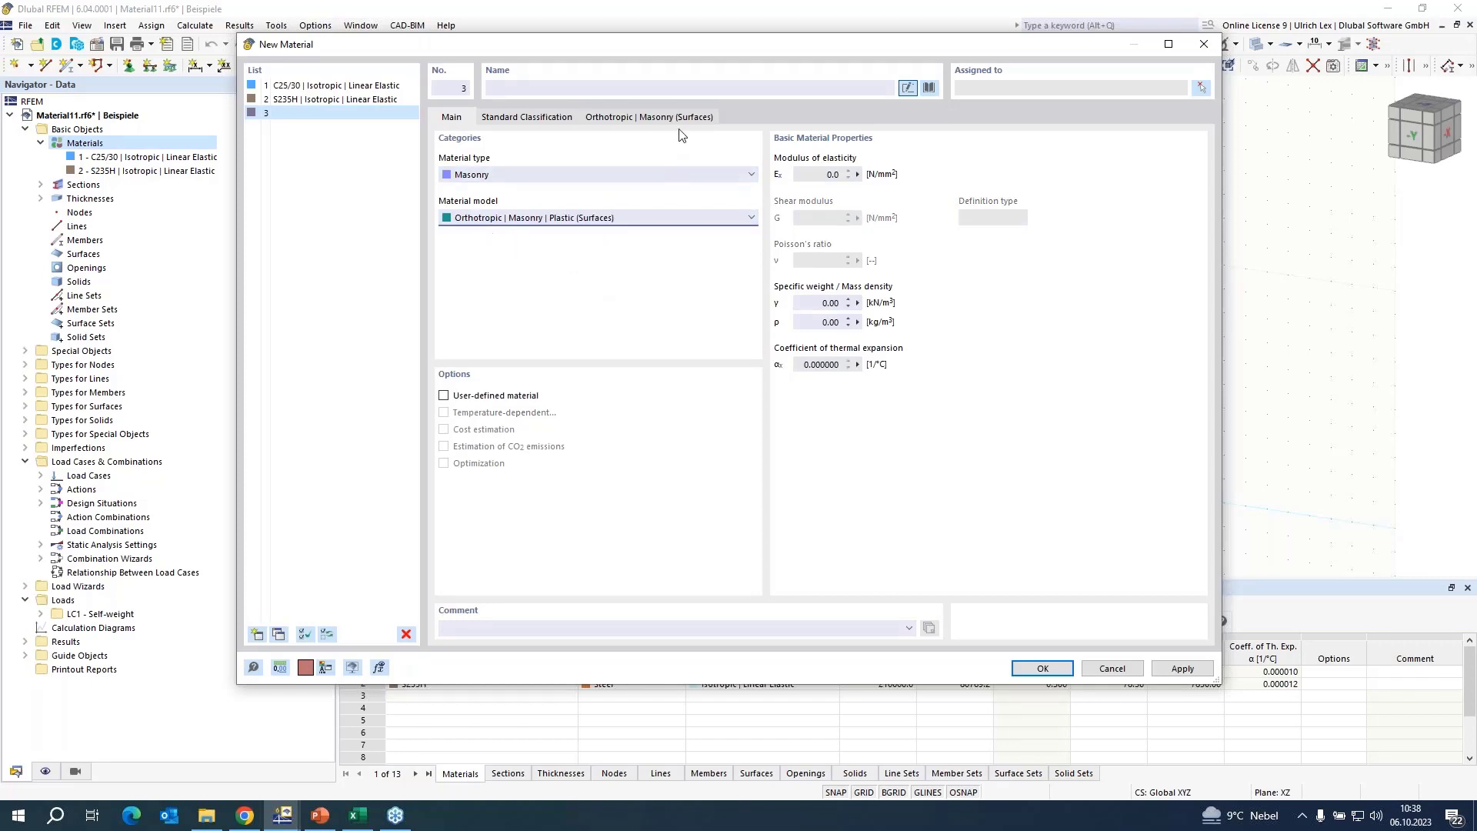
Choose Wienerberger mortared masonry Porotherm 25-38 Objekt LDF Plan, Thin Layer Mortar 1-3 mm, 5.14 N/mm² from the library and create the material.
click(929, 89)
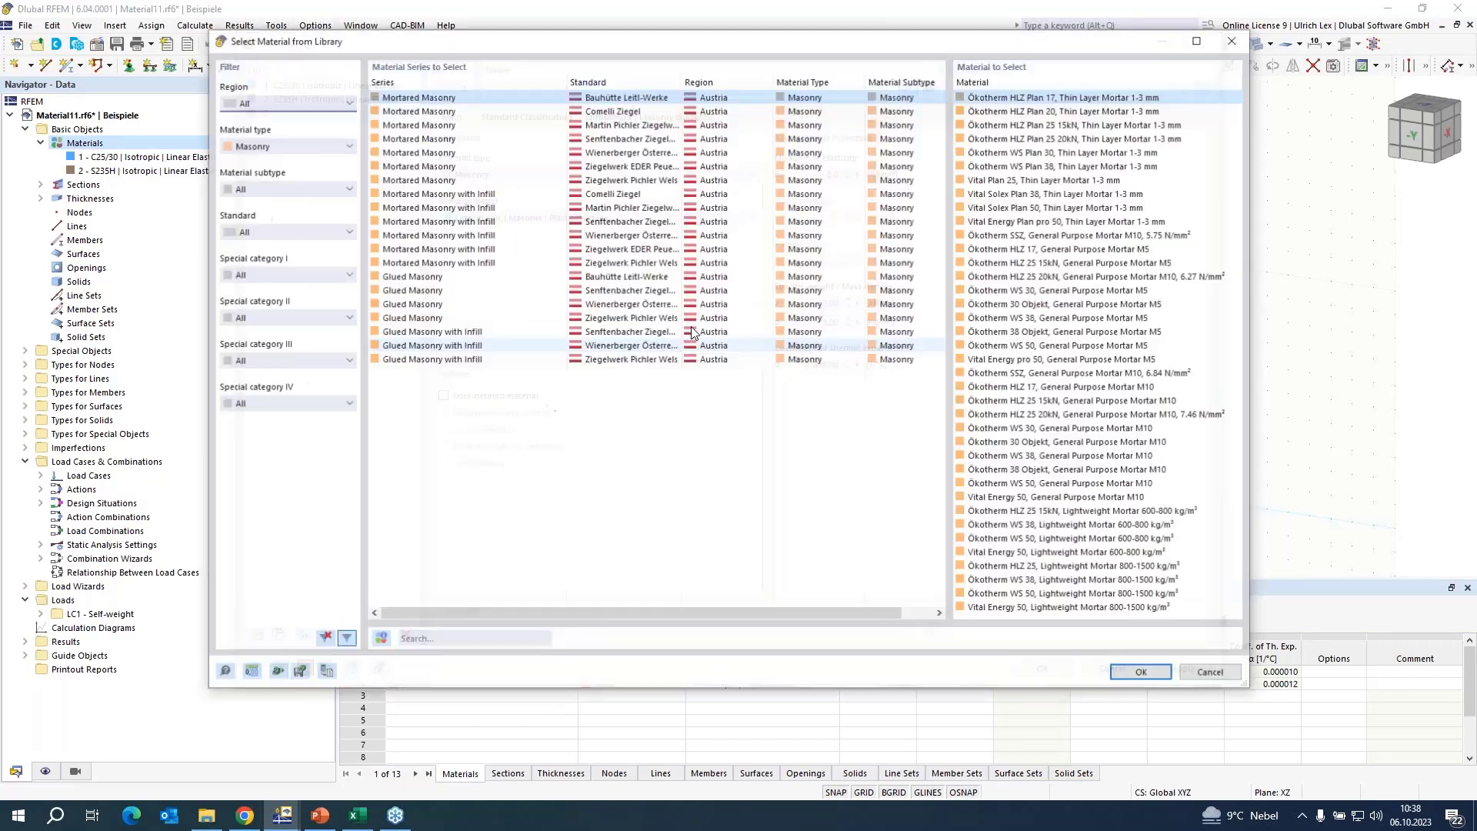
click(597, 152)
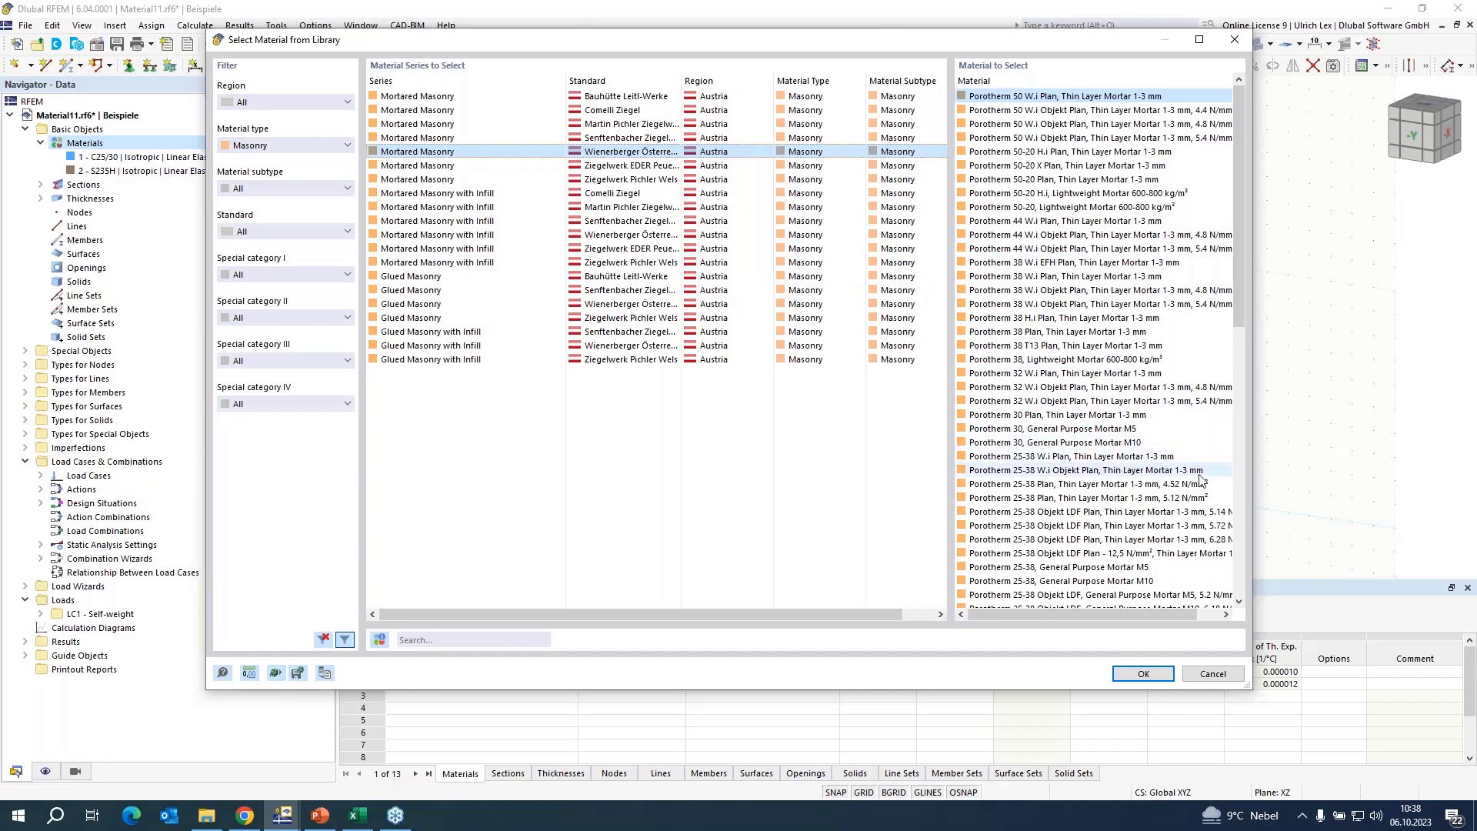
click(1212, 512)
click(1145, 674)
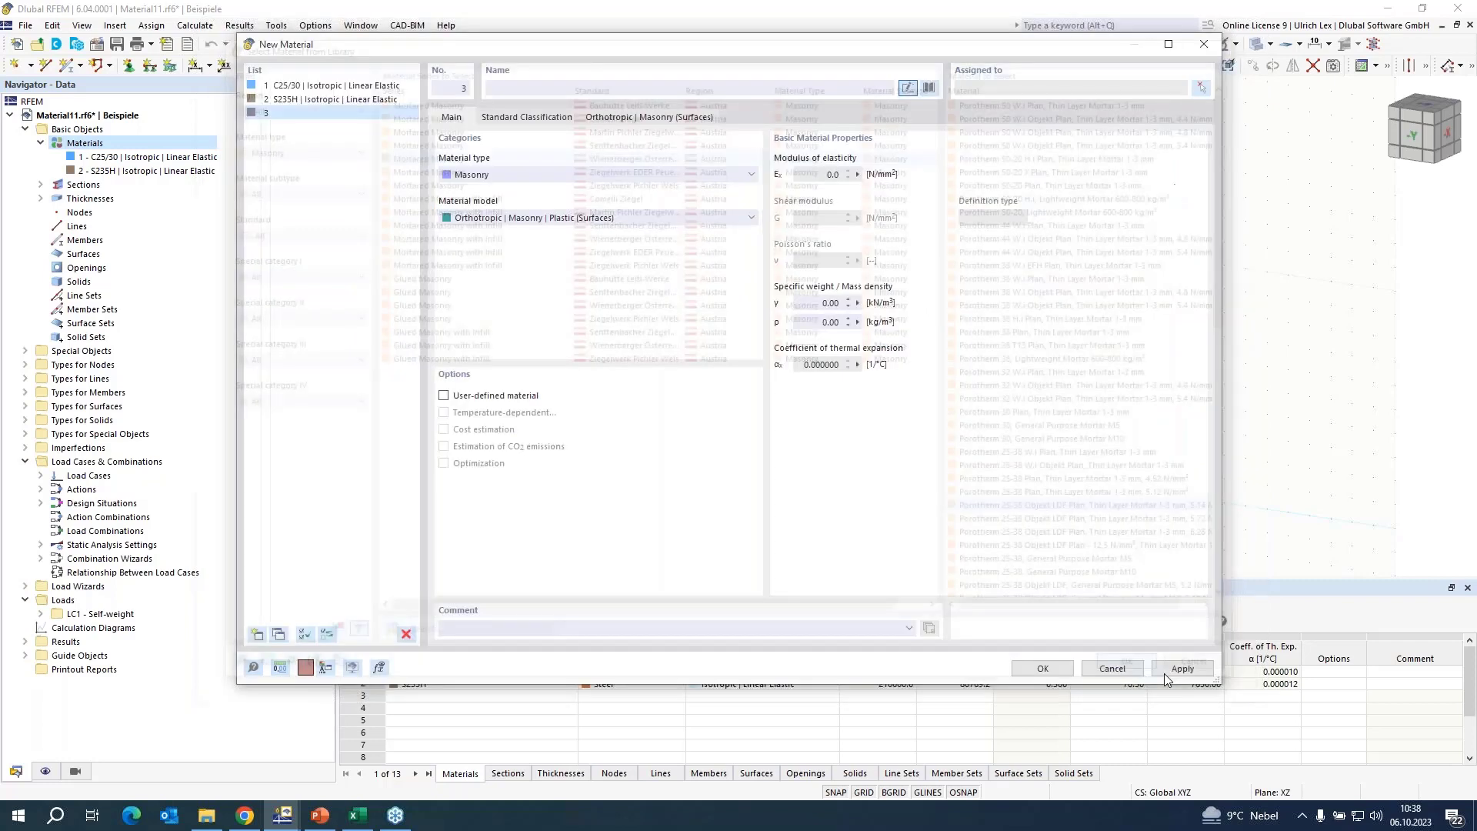
click(1043, 668)
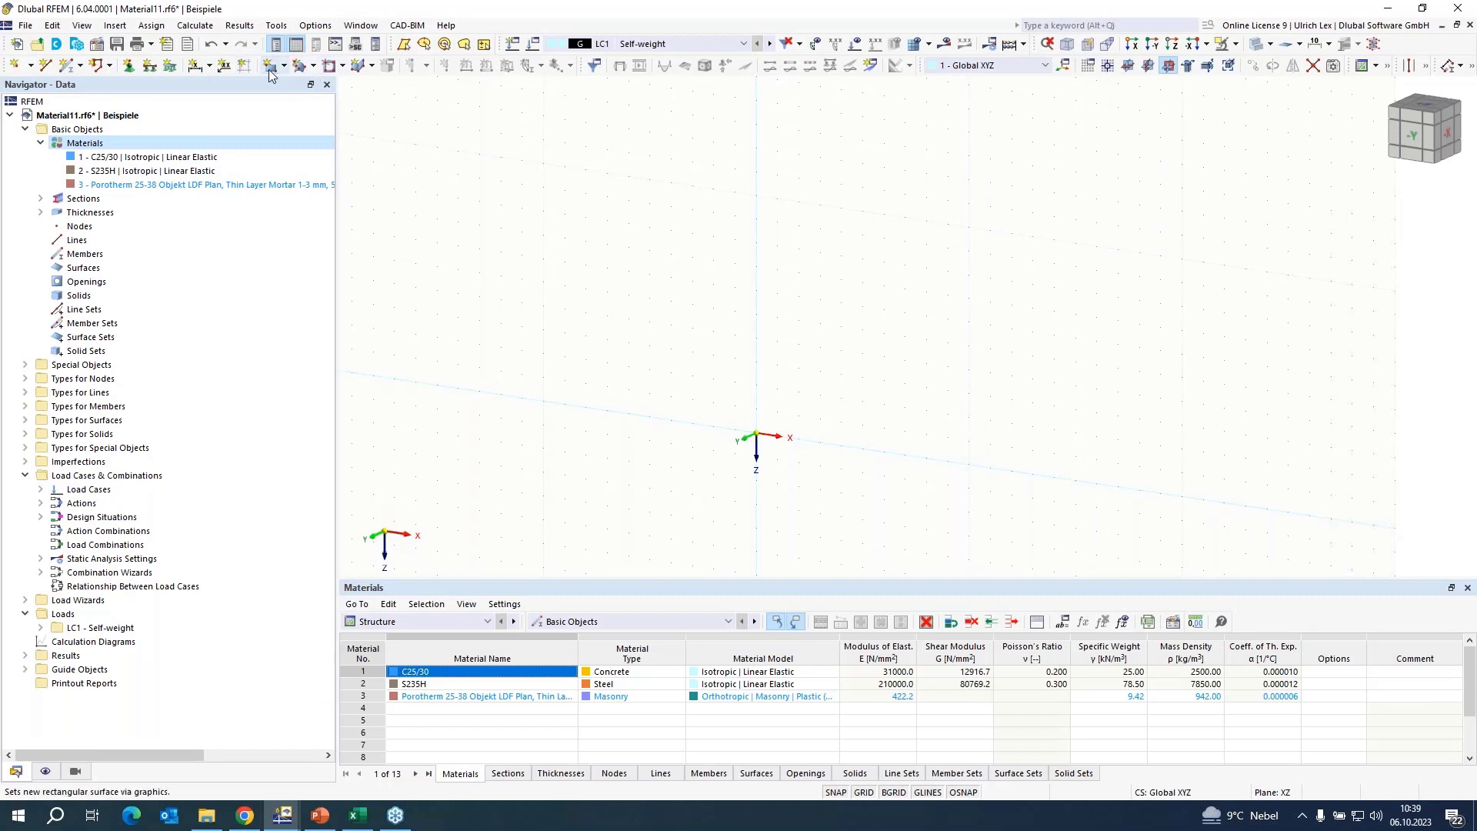
Create a uniform 250 mm thickness that uses the Porotherm 25-38 Objekt LDF Plan masonry material.
click(40, 212)
right_click(72, 213)
click(121, 243)
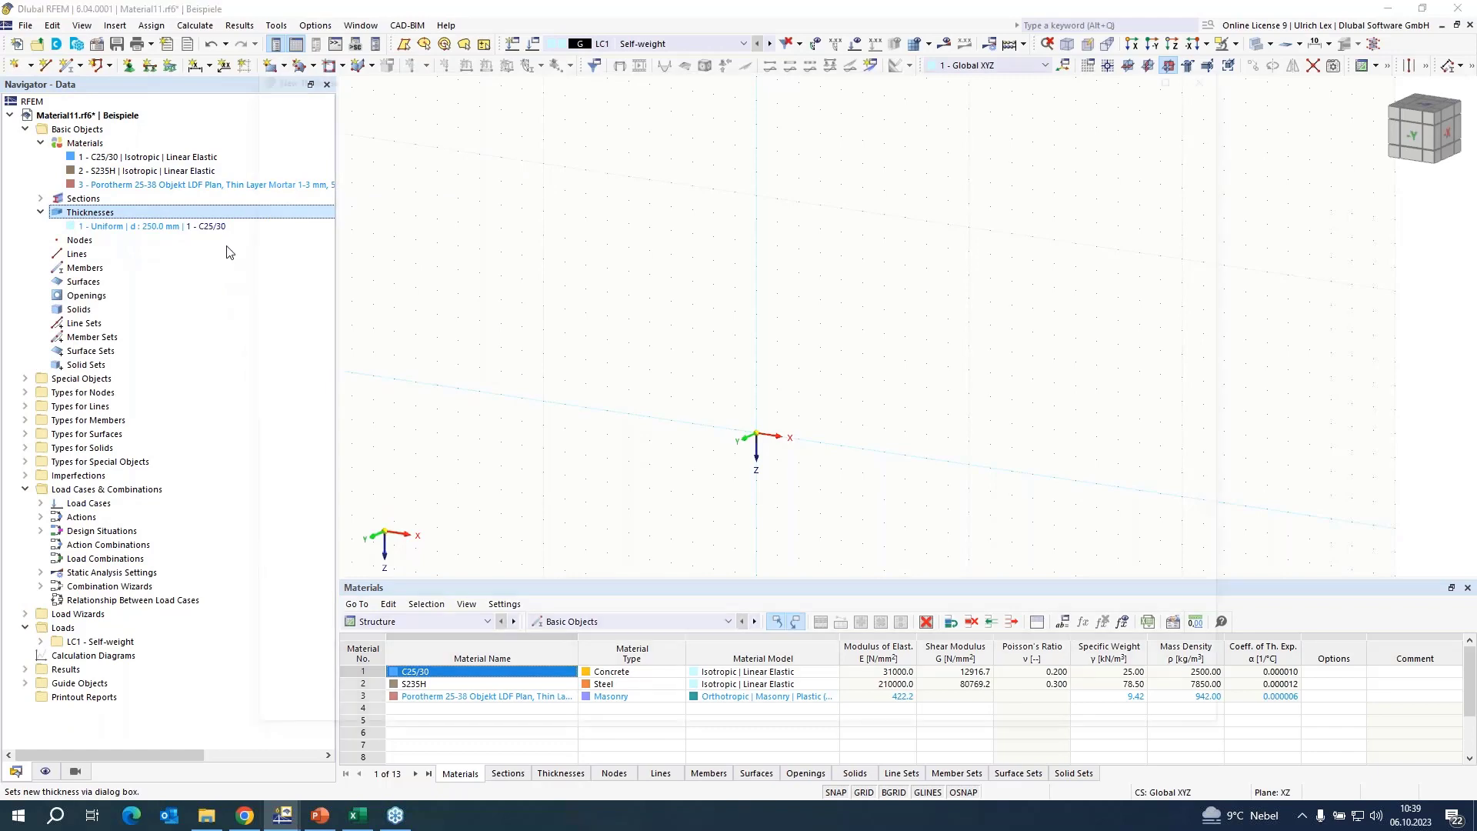
click(611, 226)
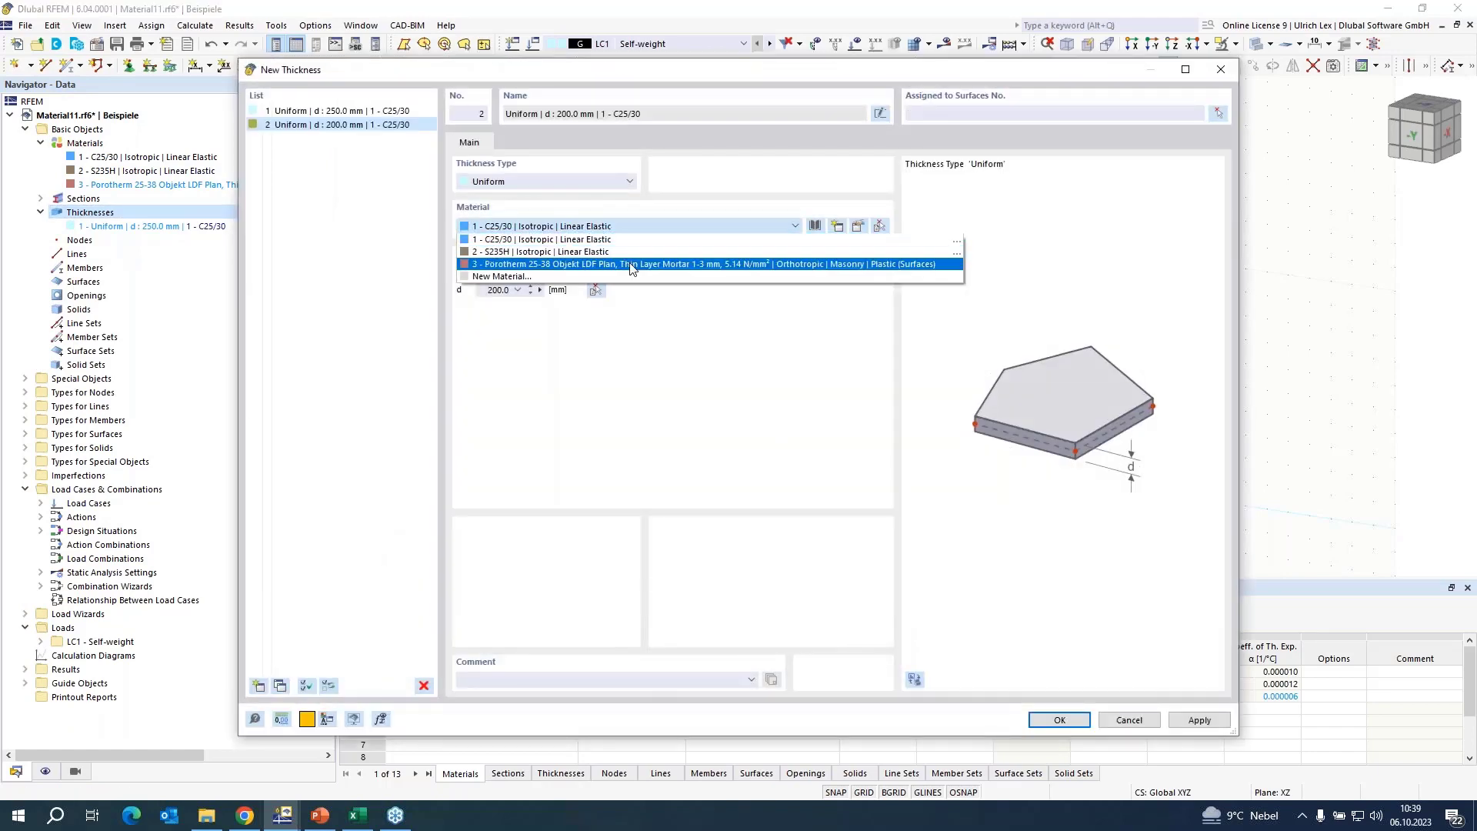
click(523, 267)
double_click(519, 289)
text(250)
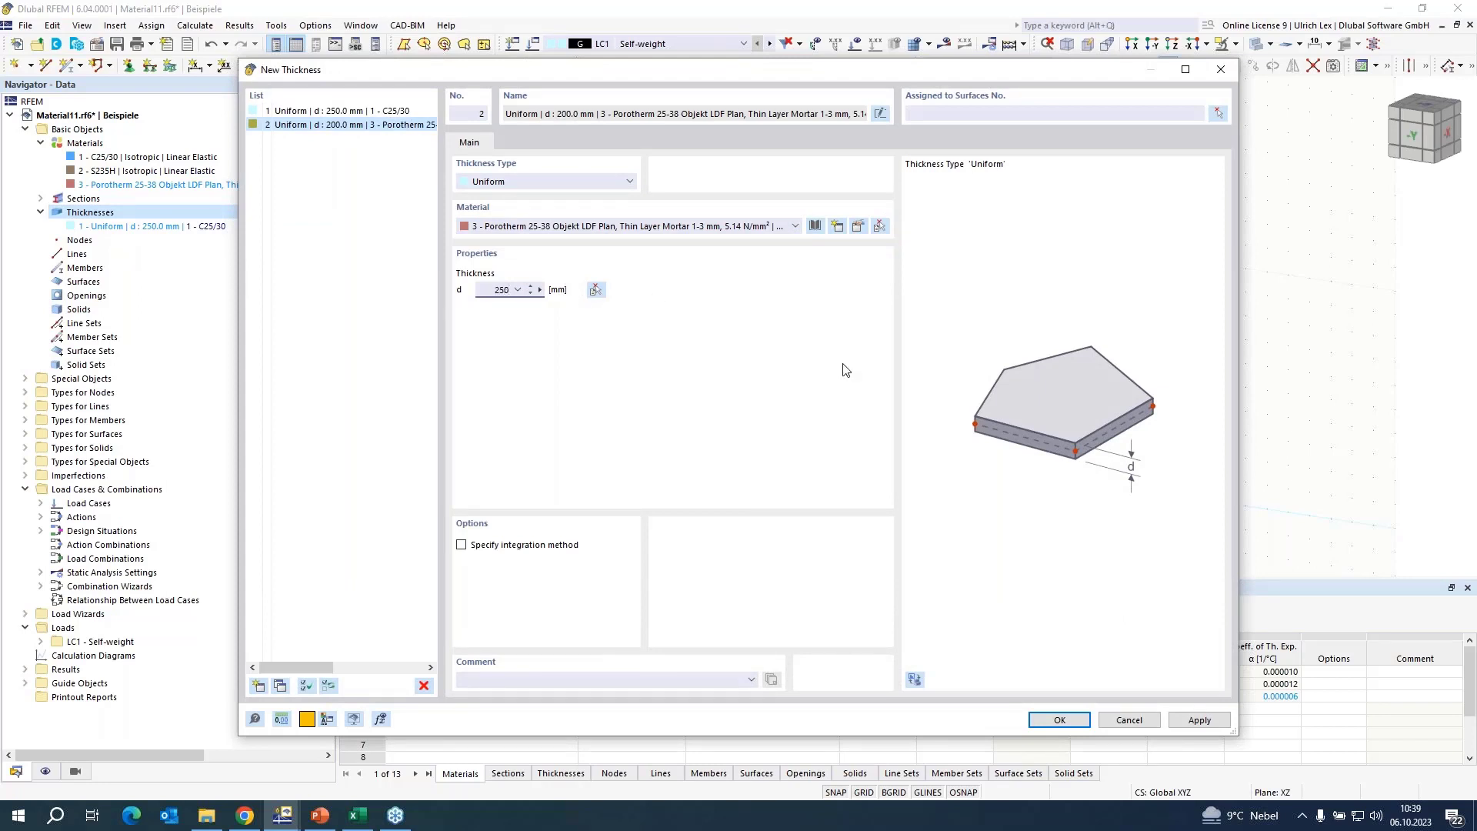
click(1056, 719)
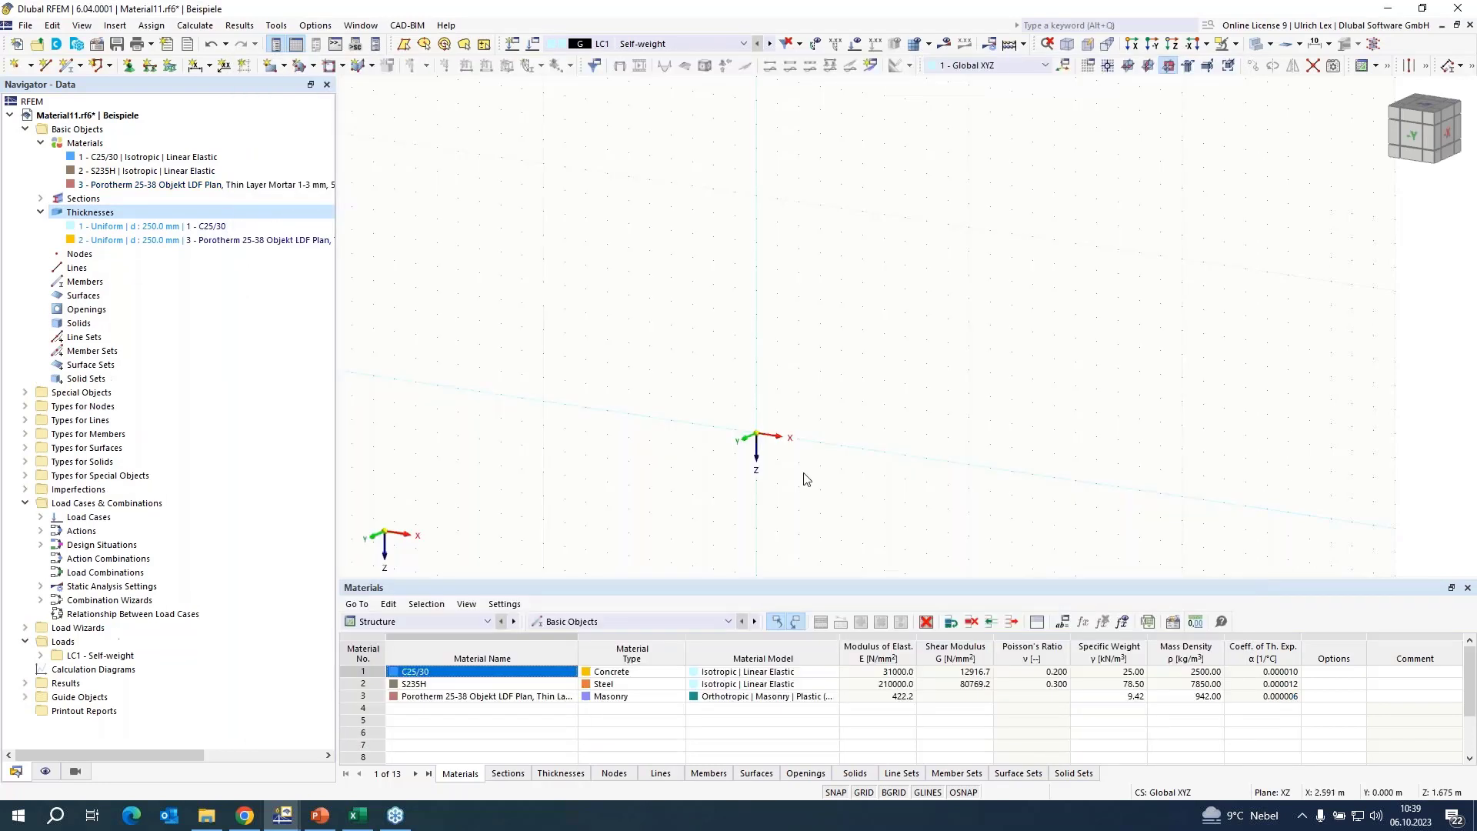
Draw a 6 m by 6 m rectangular surface in the XZ plane from the origin, using the 250 mm Porotherm thickness.
click(270, 65)
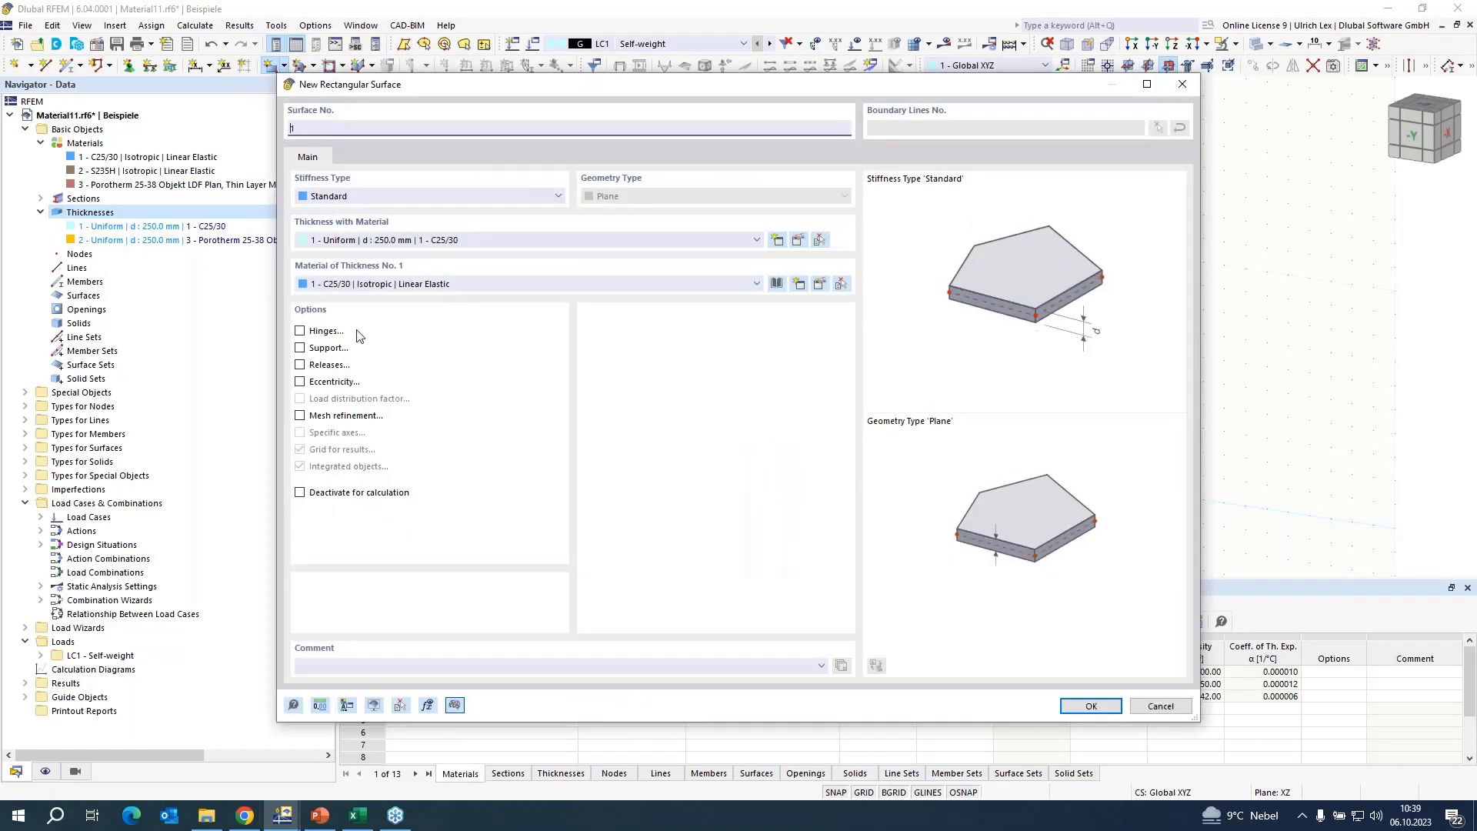
click(496, 242)
click(501, 282)
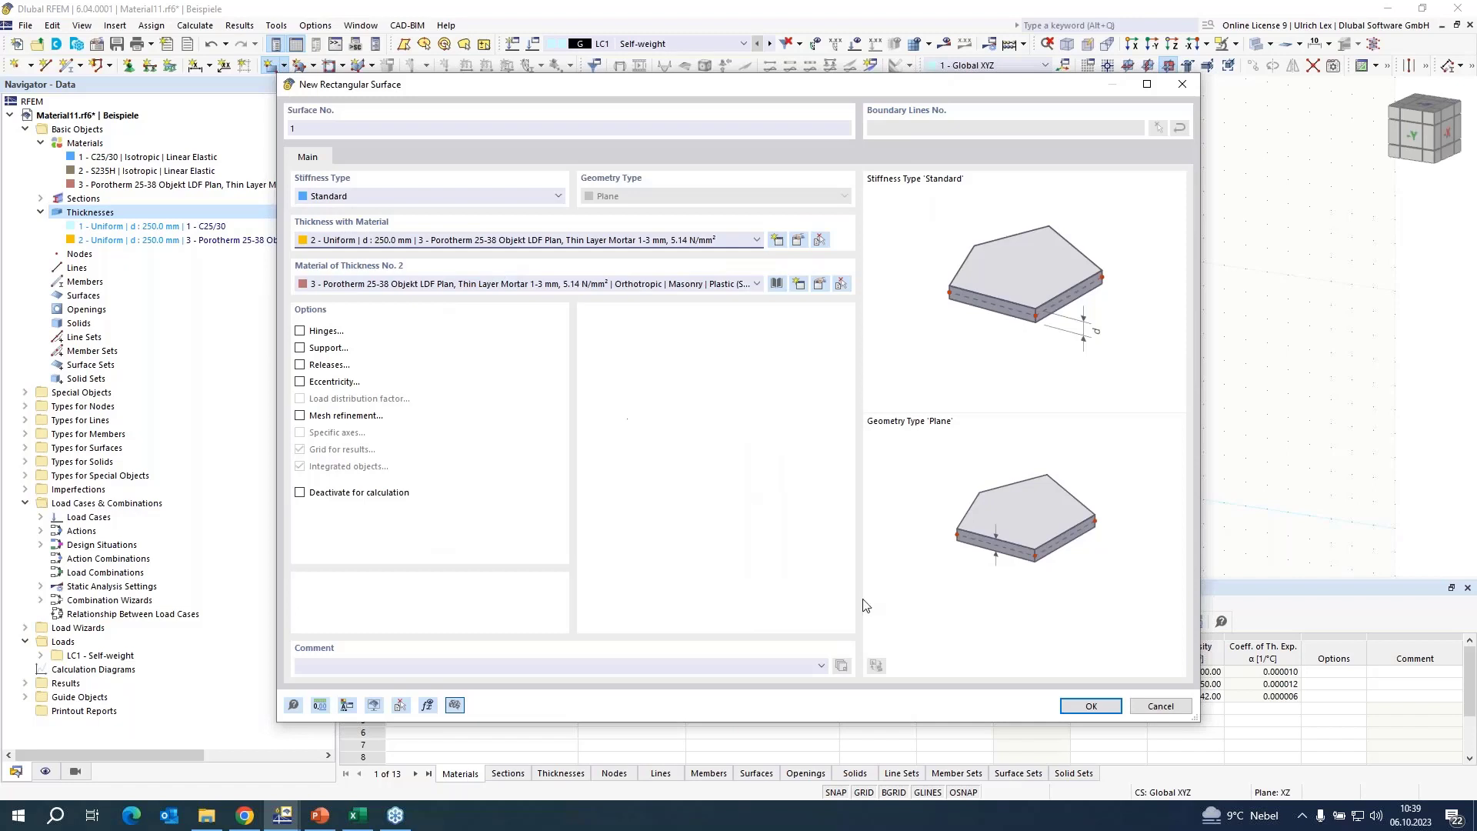
click(1105, 705)
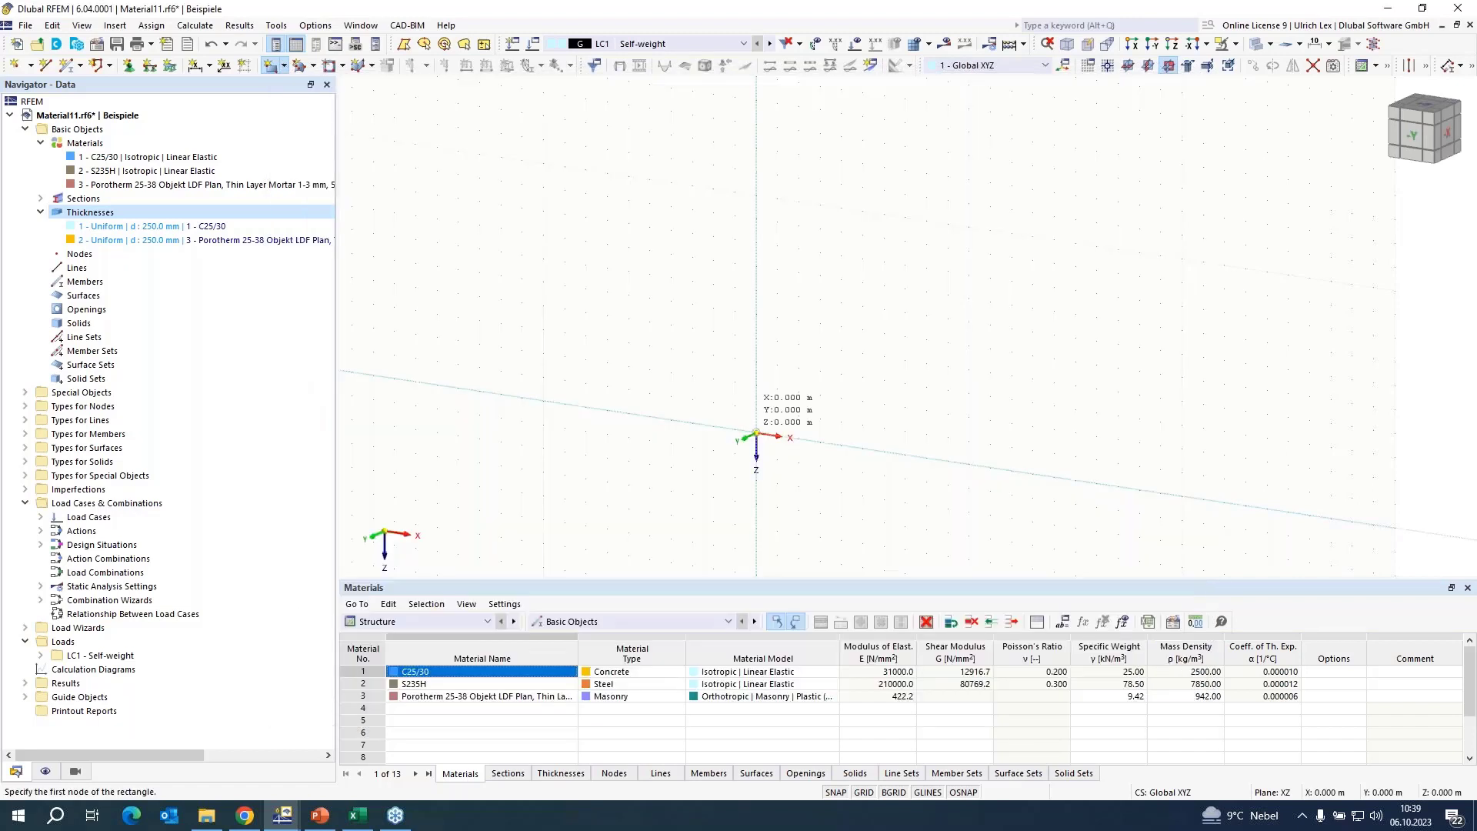
click(766, 434)
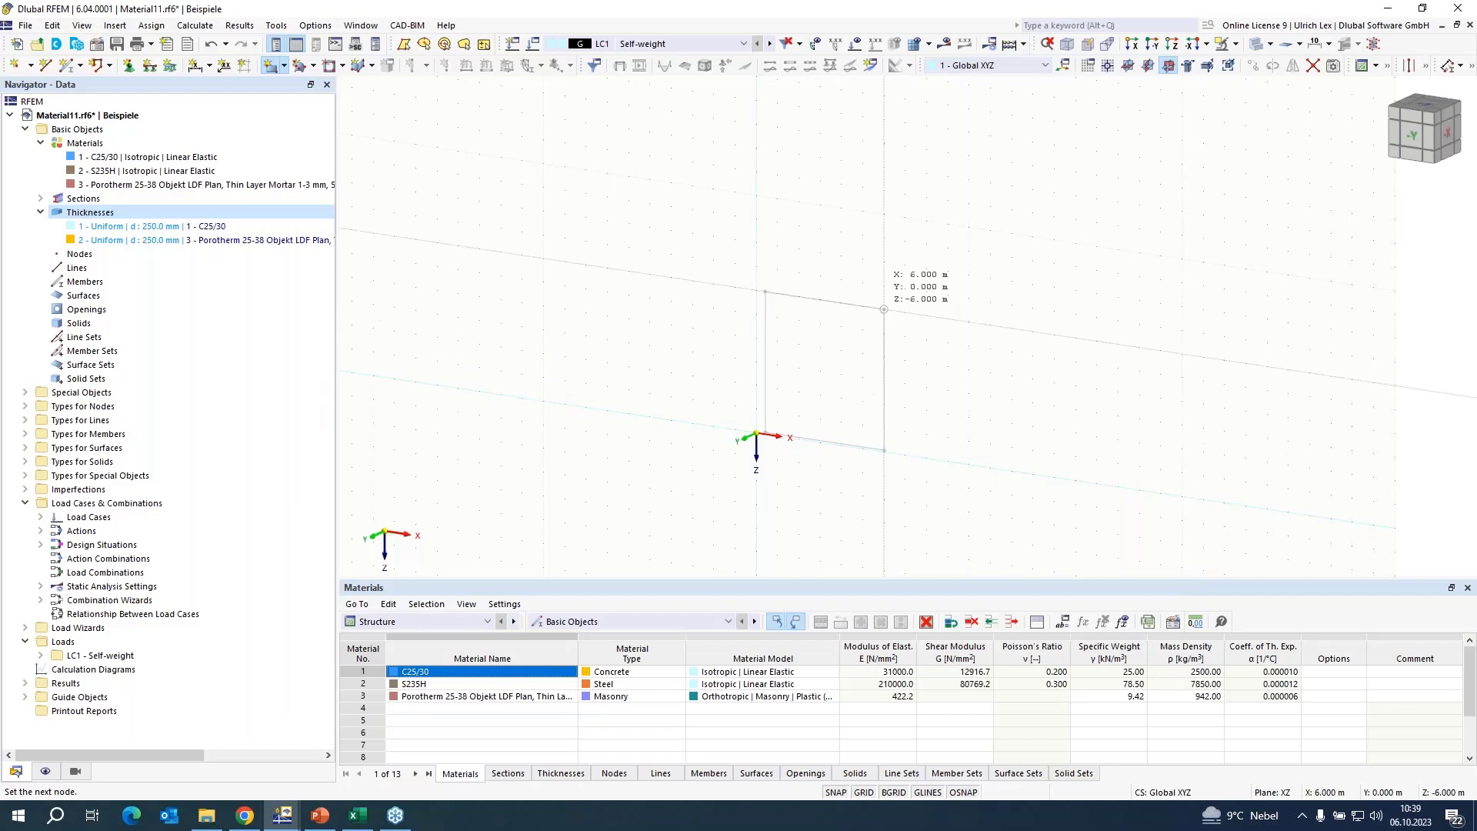
key(Escape)
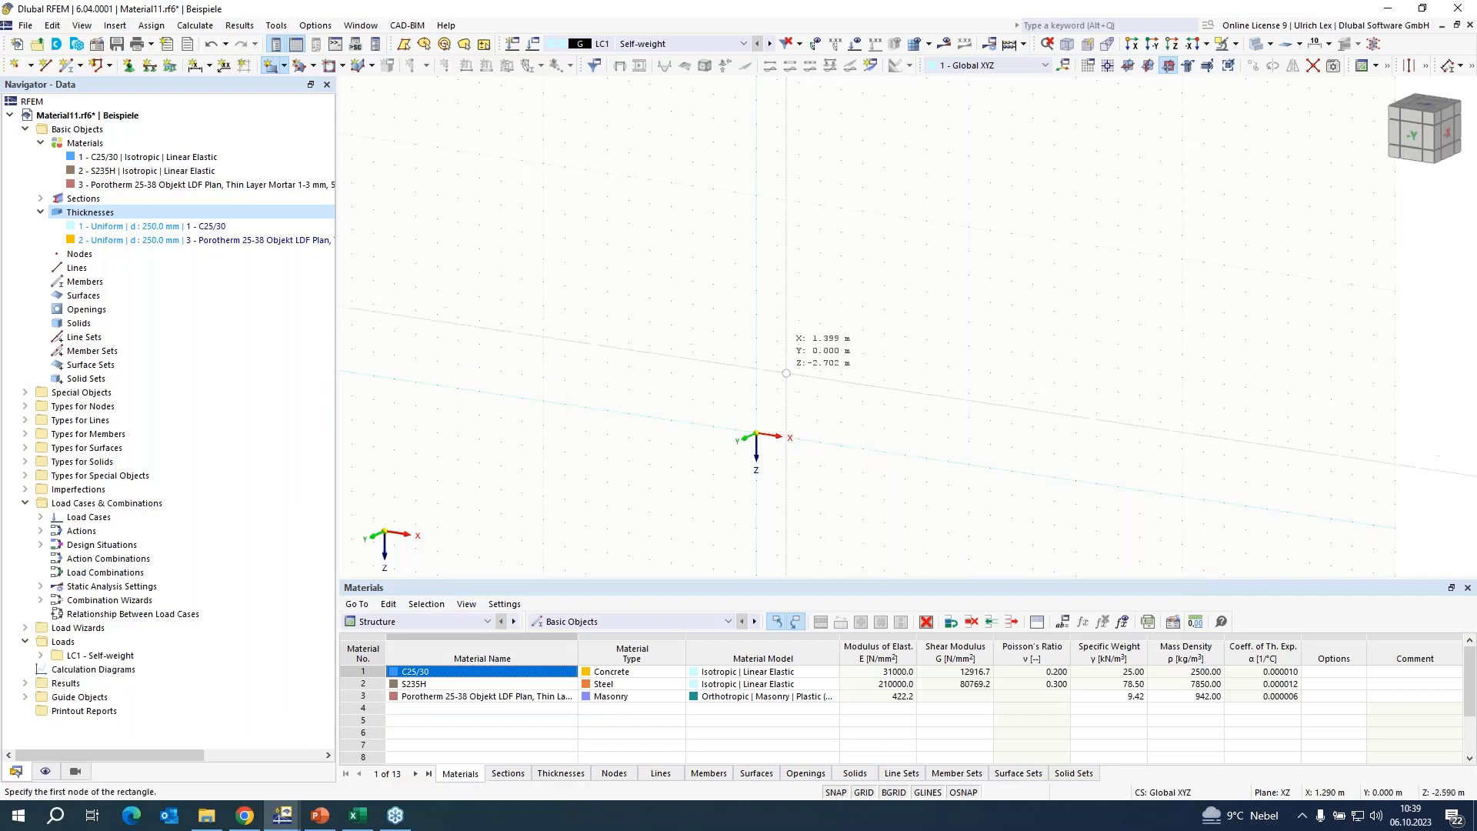
click(756, 436)
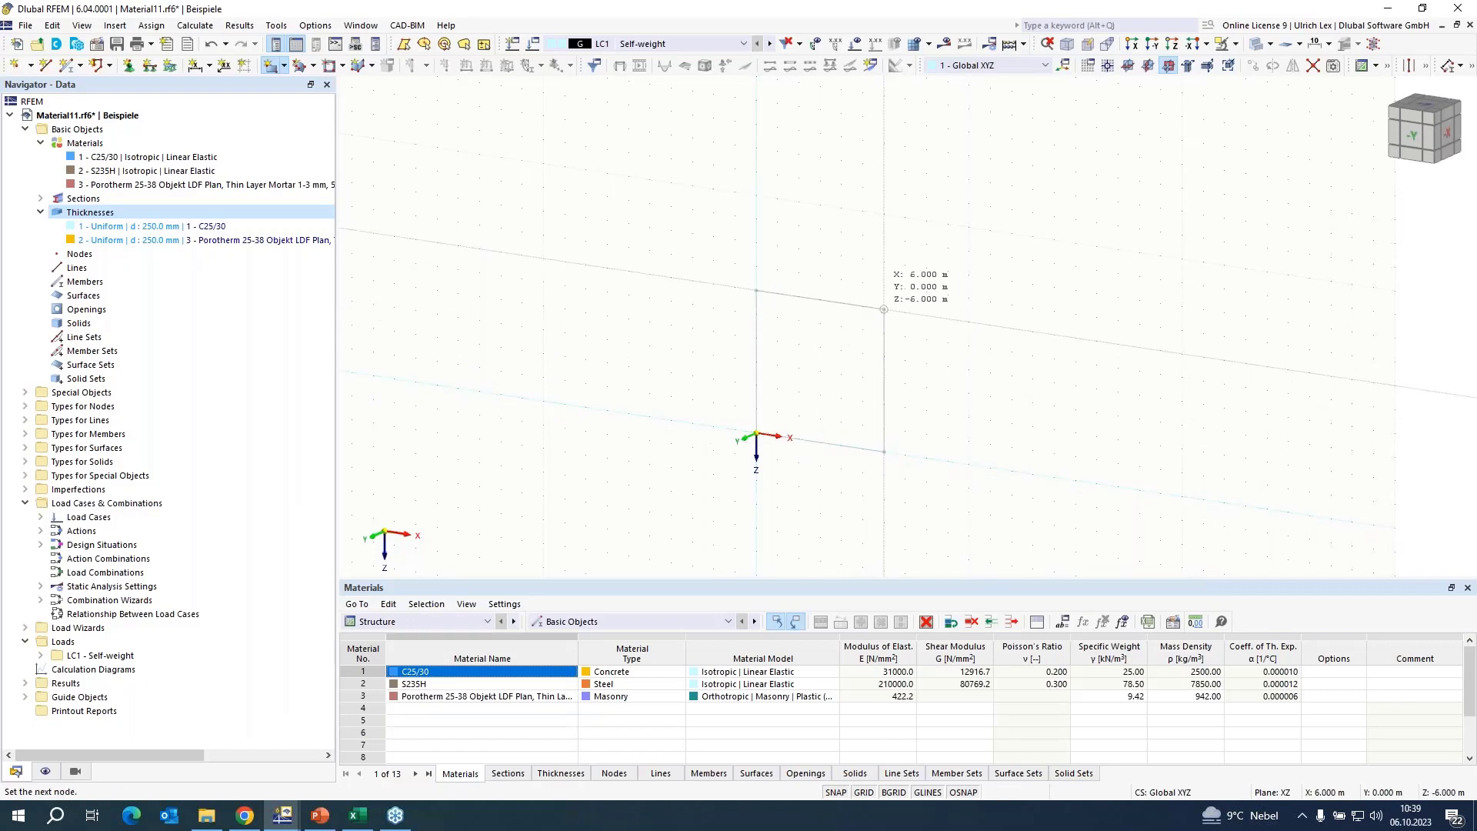
click(1004, 330)
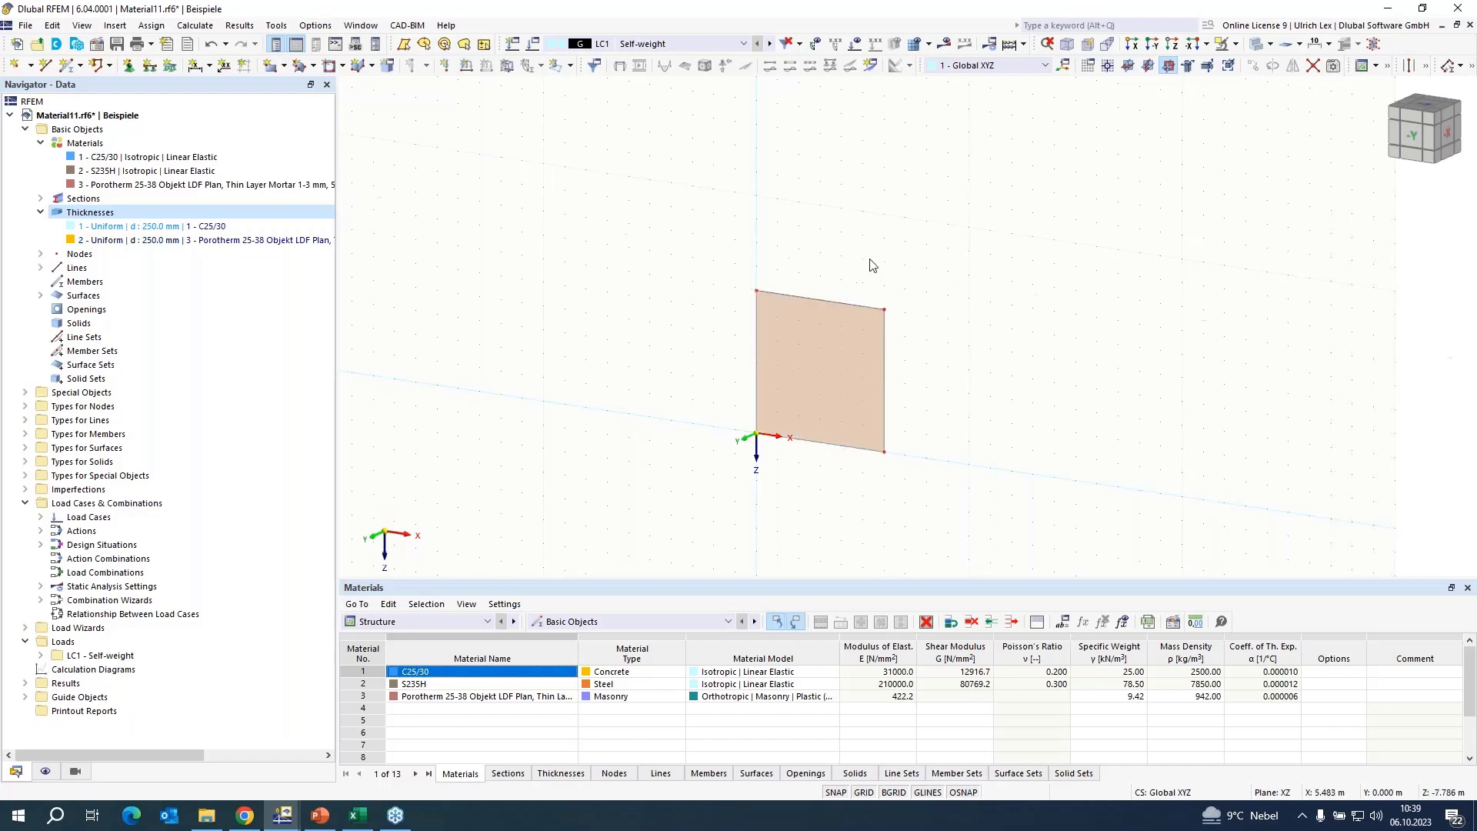
Resize the wall by setting X of its two right-hand nodes to 3 m and Z of its two top nodes to -3.5 m.
double_click(885, 454)
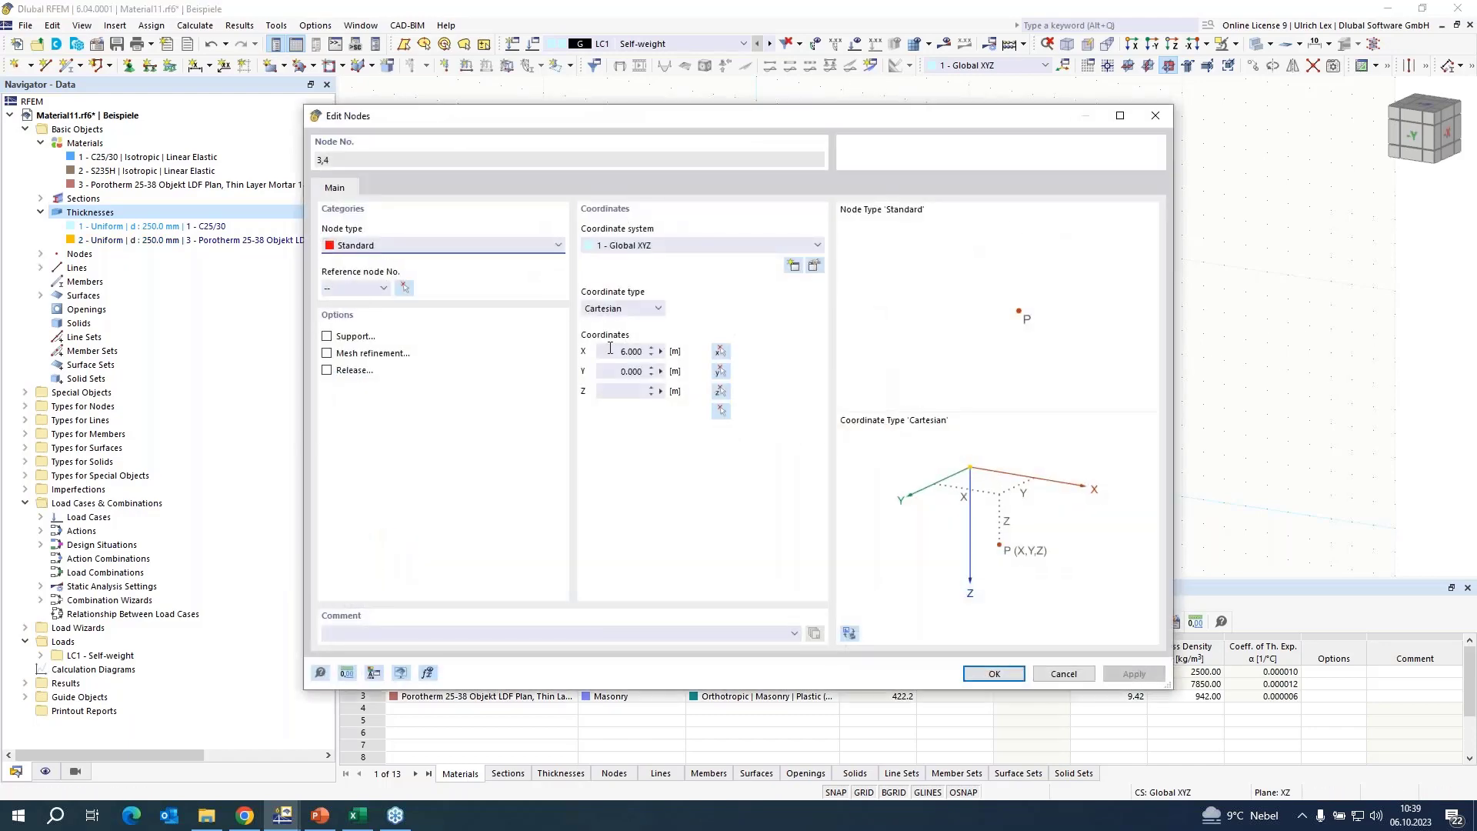
double_click(626, 352)
text(3)
key(Return)
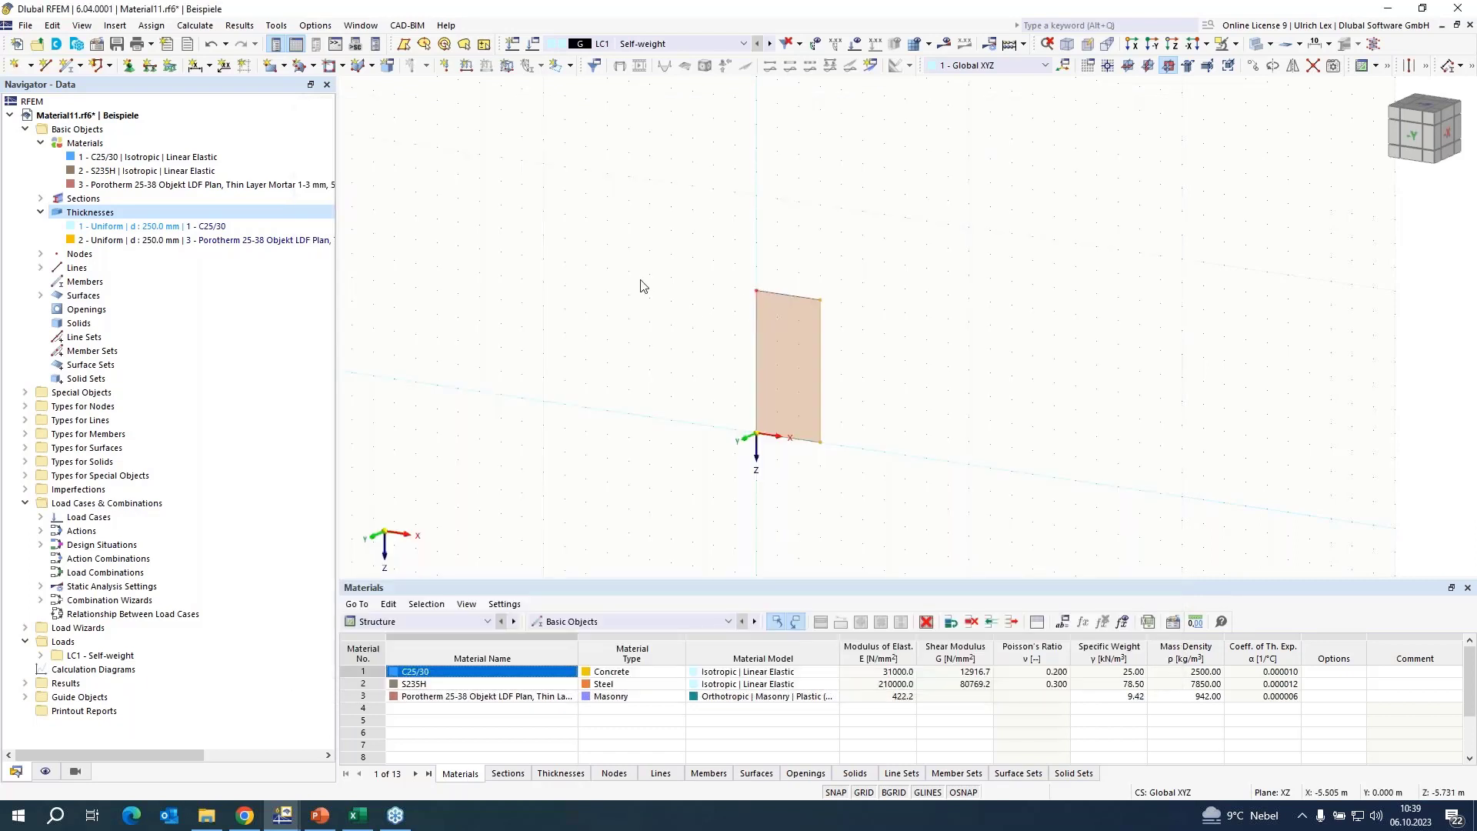
double_click(821, 299)
double_click(631, 391)
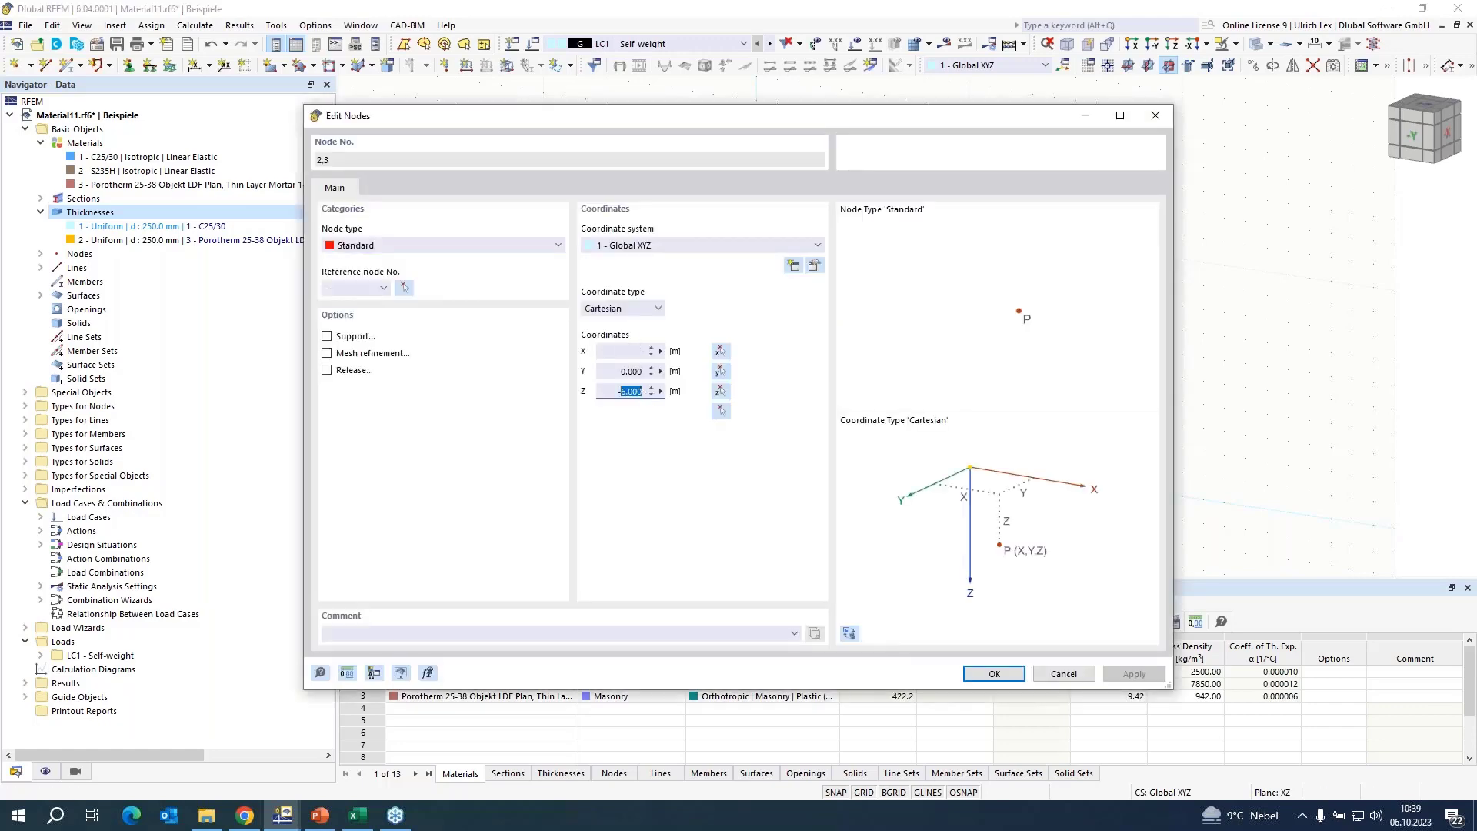
text(-3,5)
key(Return)
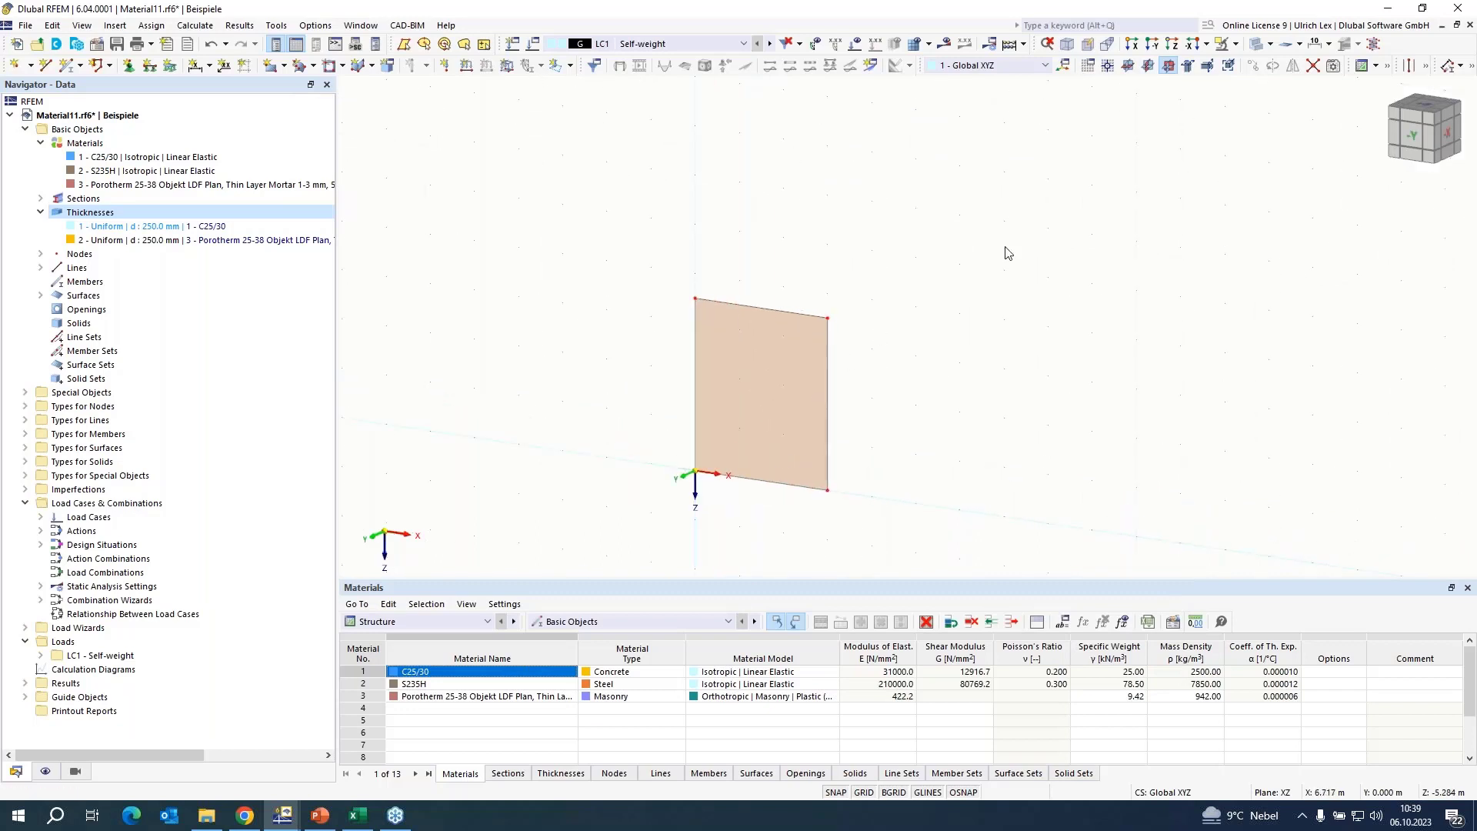
scroll(993, 255, down, 1)
scroll(756, 442, up, 2)
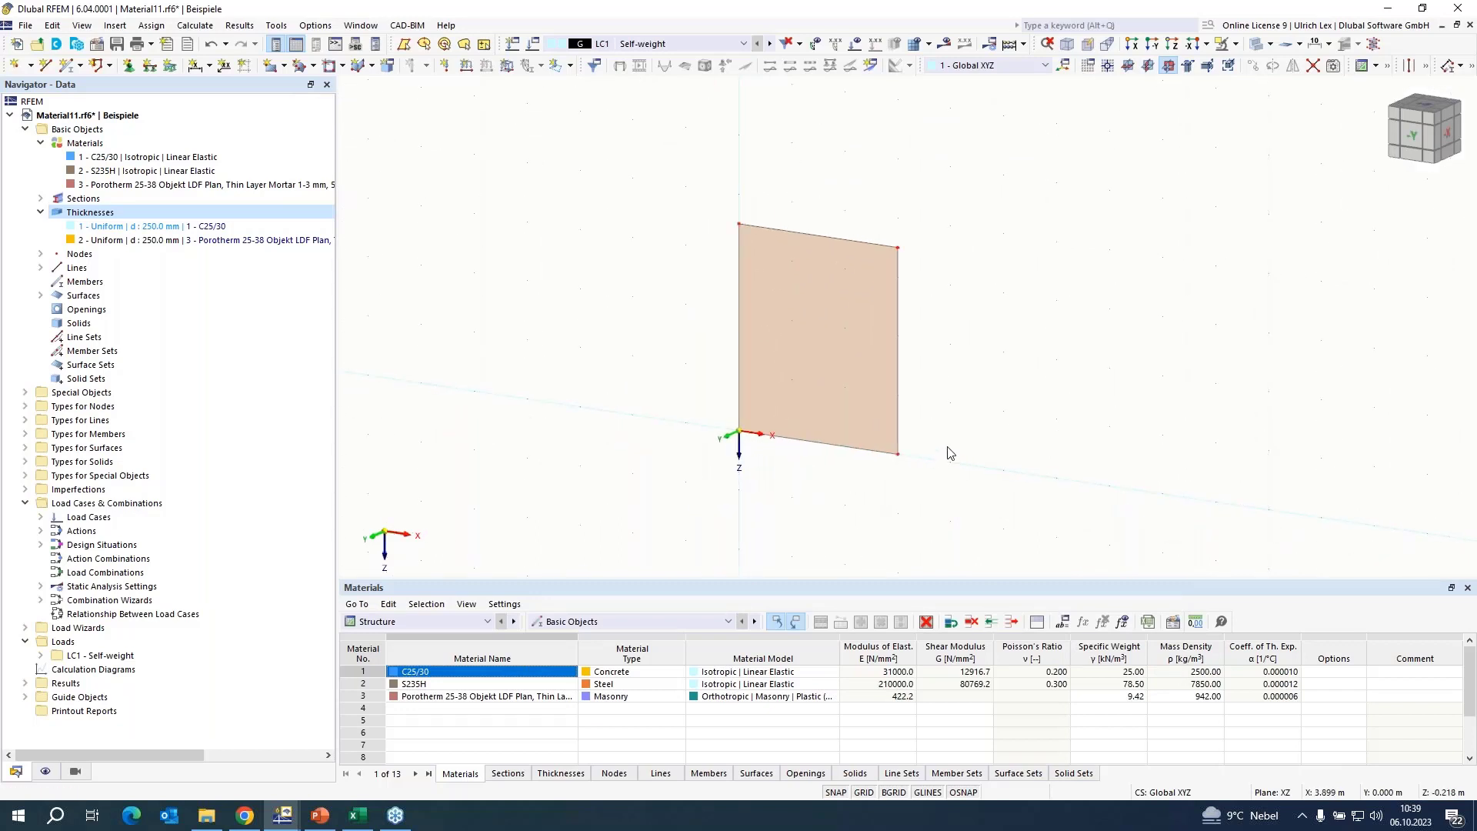
Fix the rotation φX in the Hinged line support and assign this support to the wall's base line.
click(149, 66)
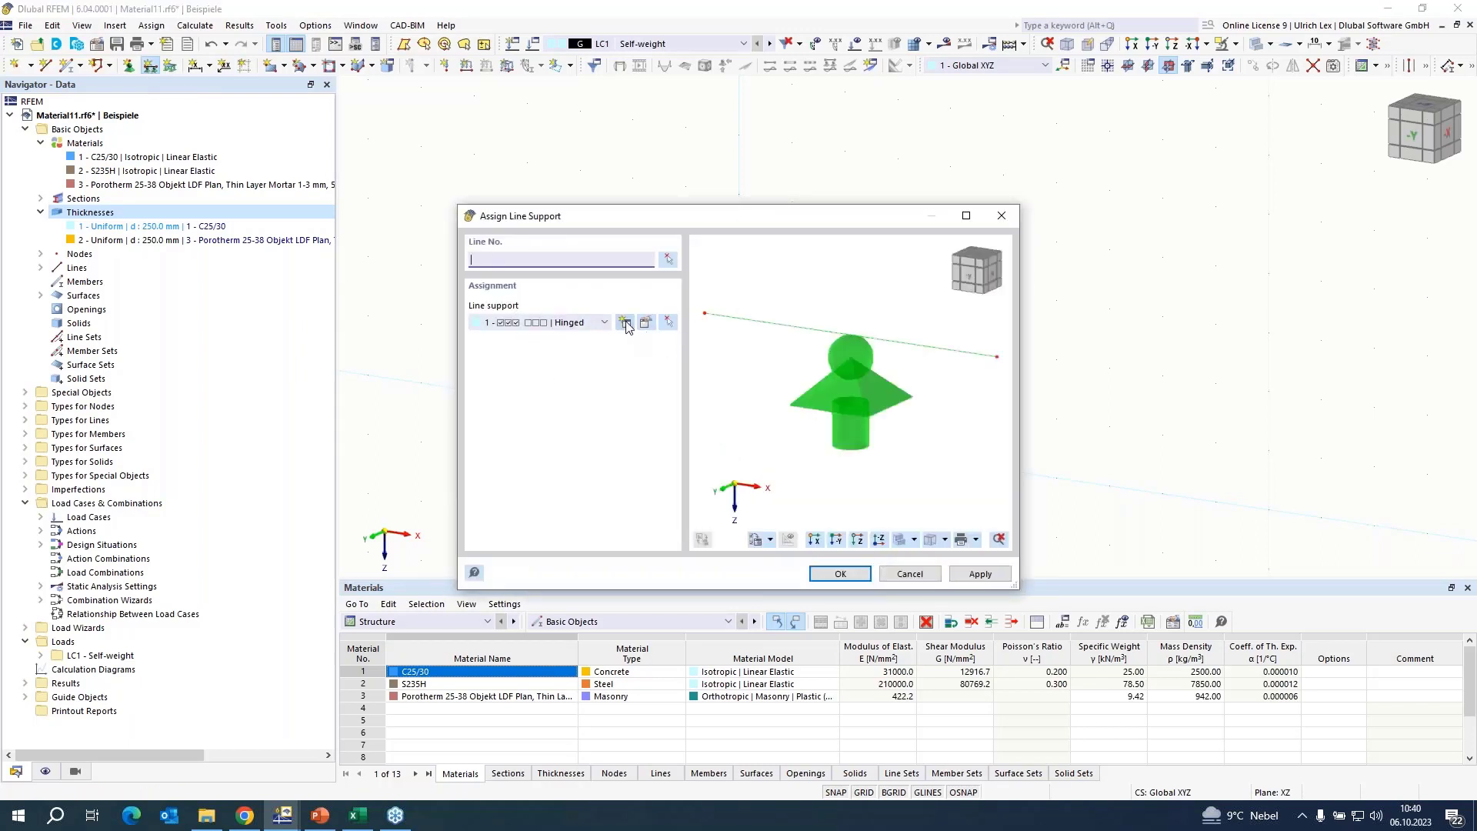
click(646, 323)
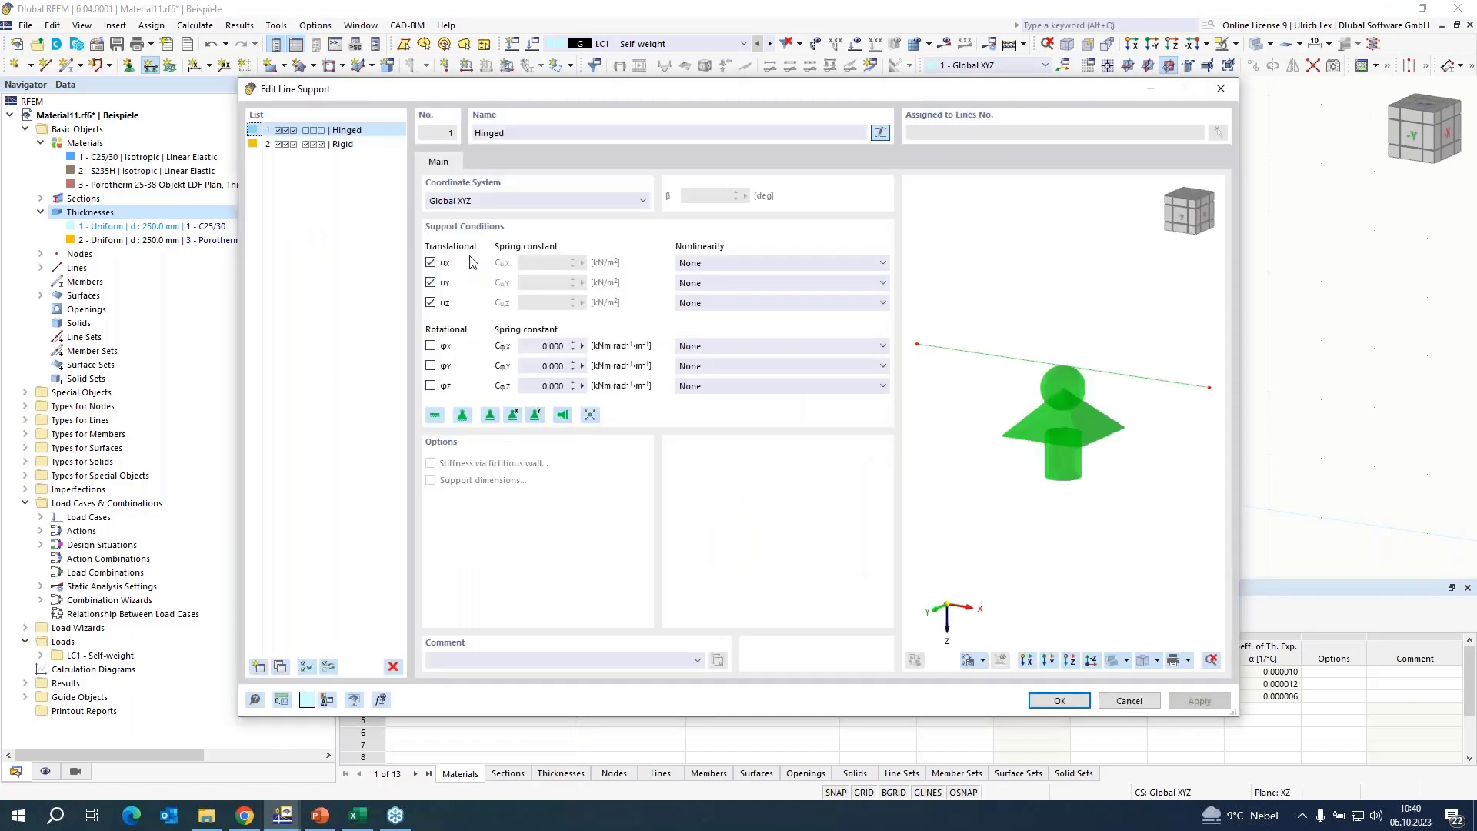
click(431, 347)
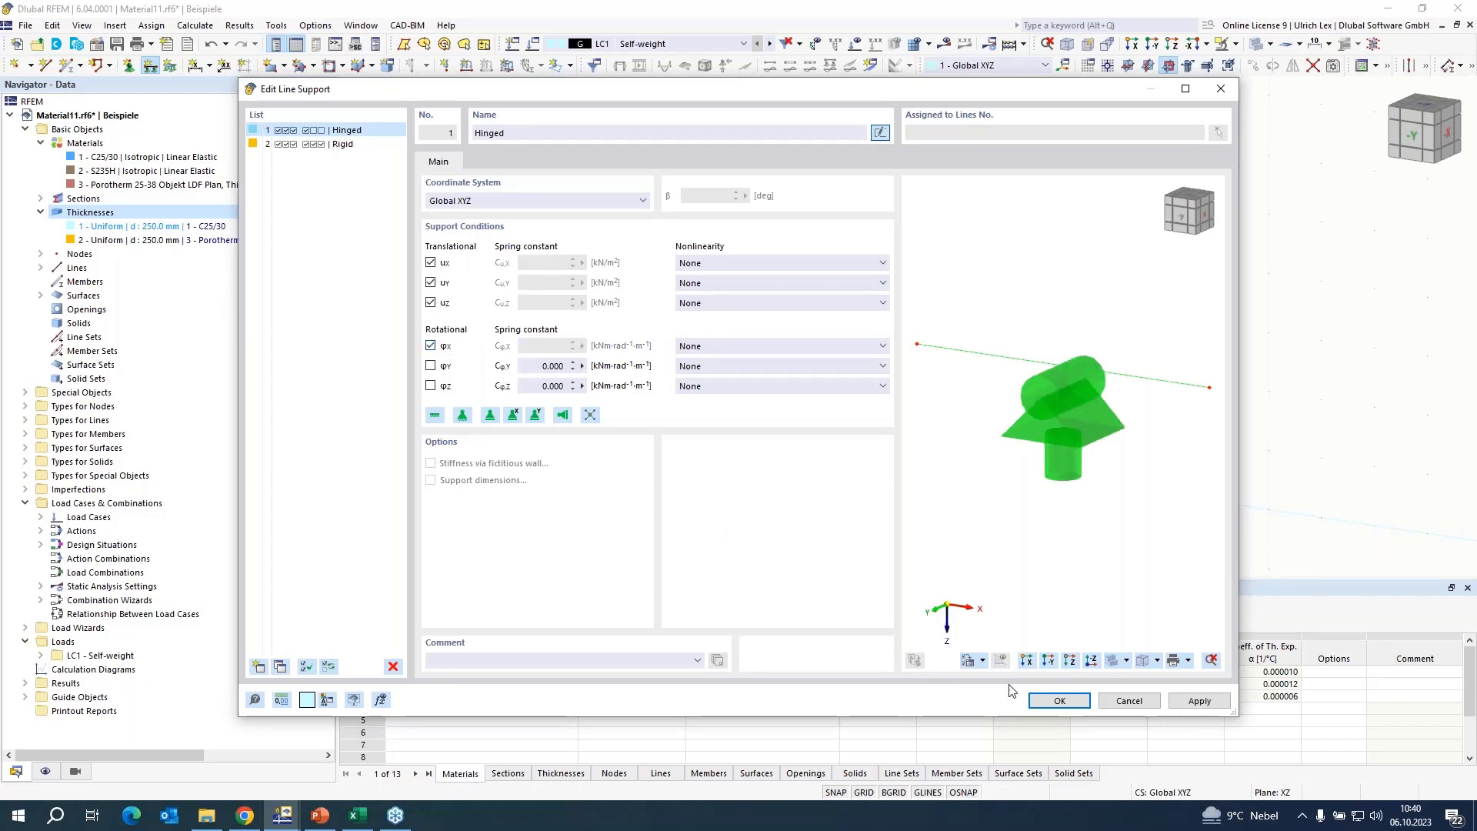
click(1059, 701)
click(867, 575)
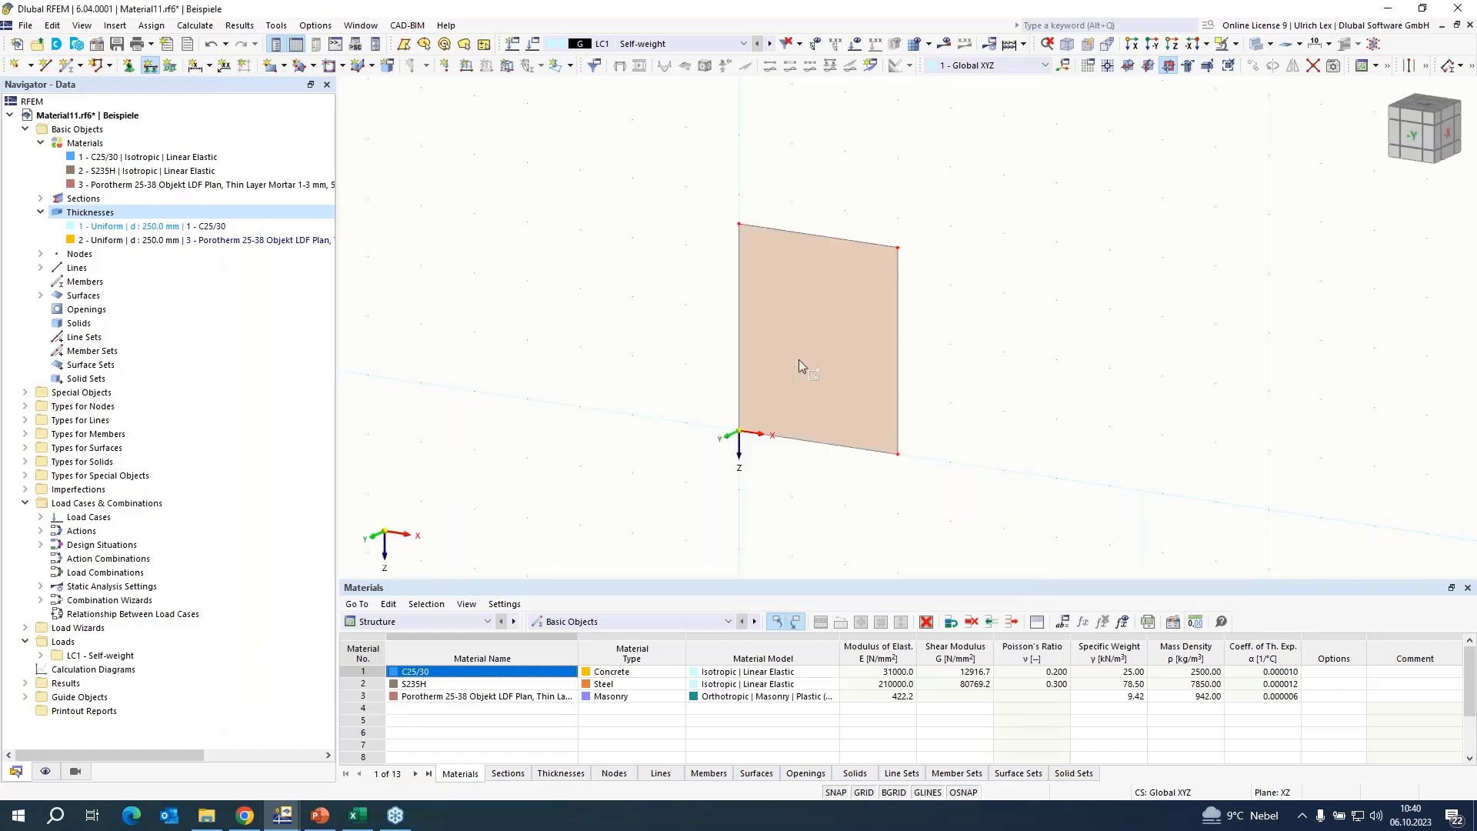
click(808, 441)
key(Escape)
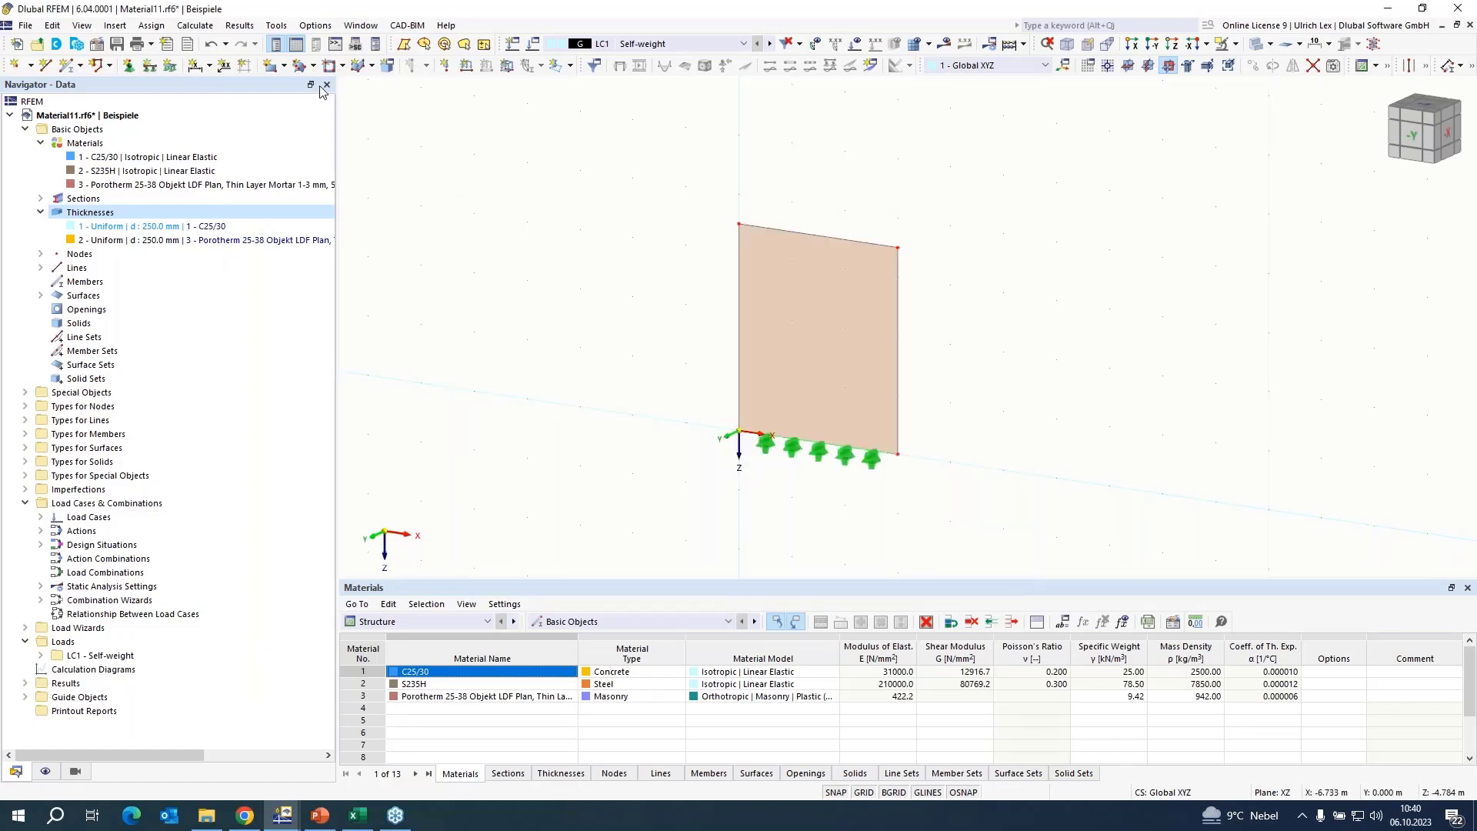
Define a new line support with uX and uZ released, uY fixed and a rotational spring CφX of 5 kNm/rad/m.
click(150, 68)
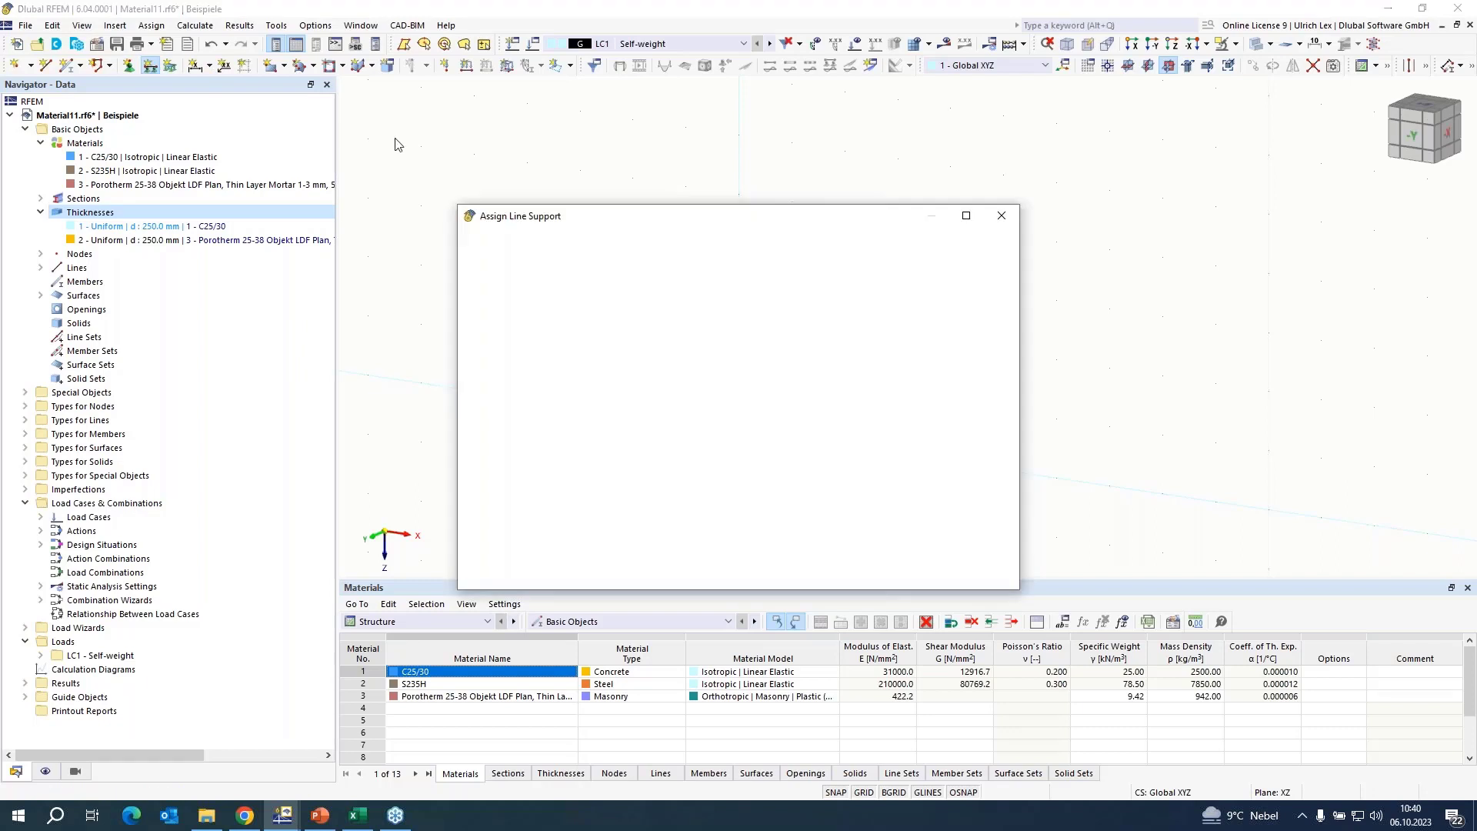
click(627, 323)
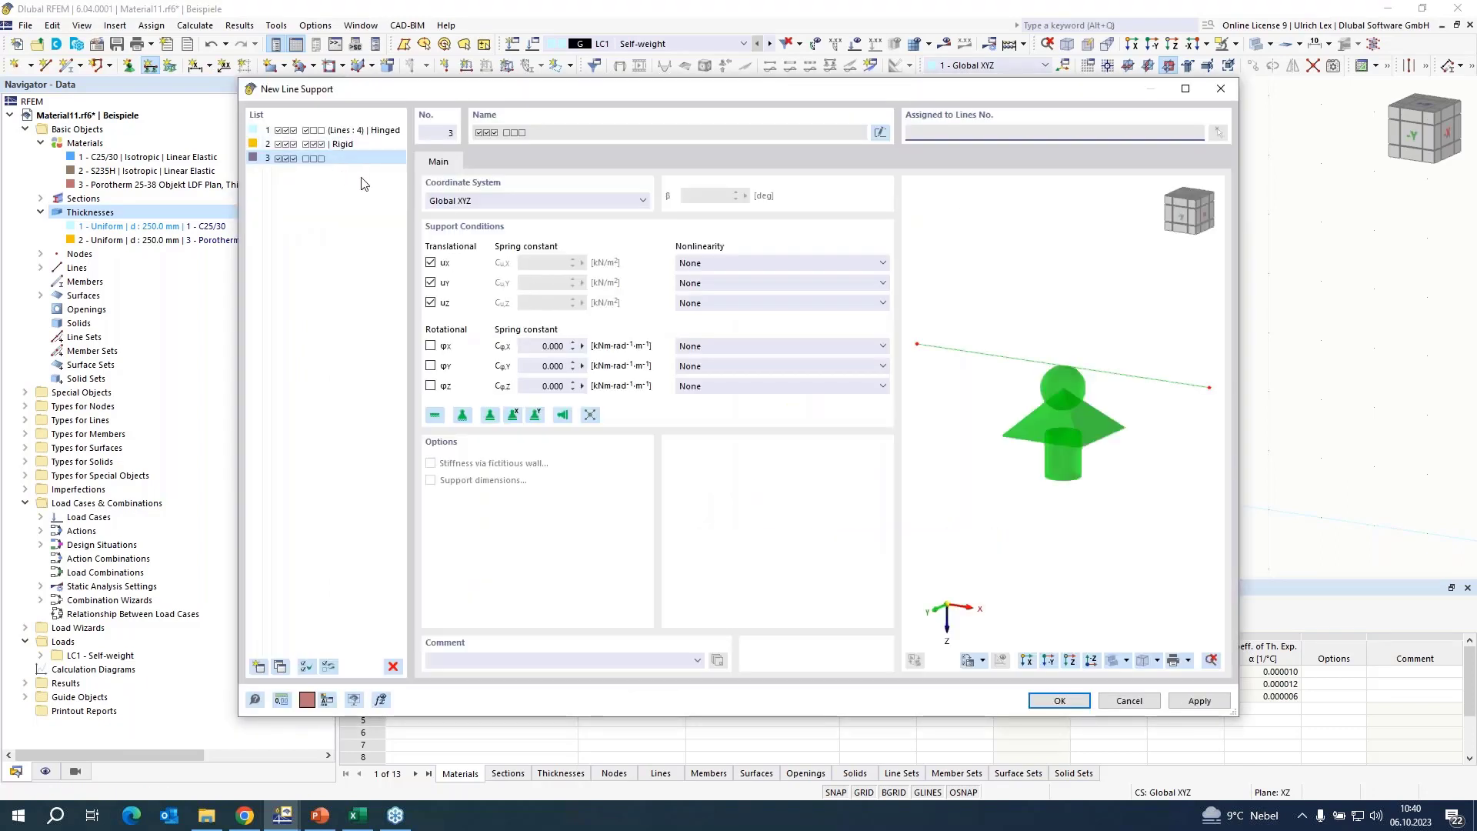
click(430, 302)
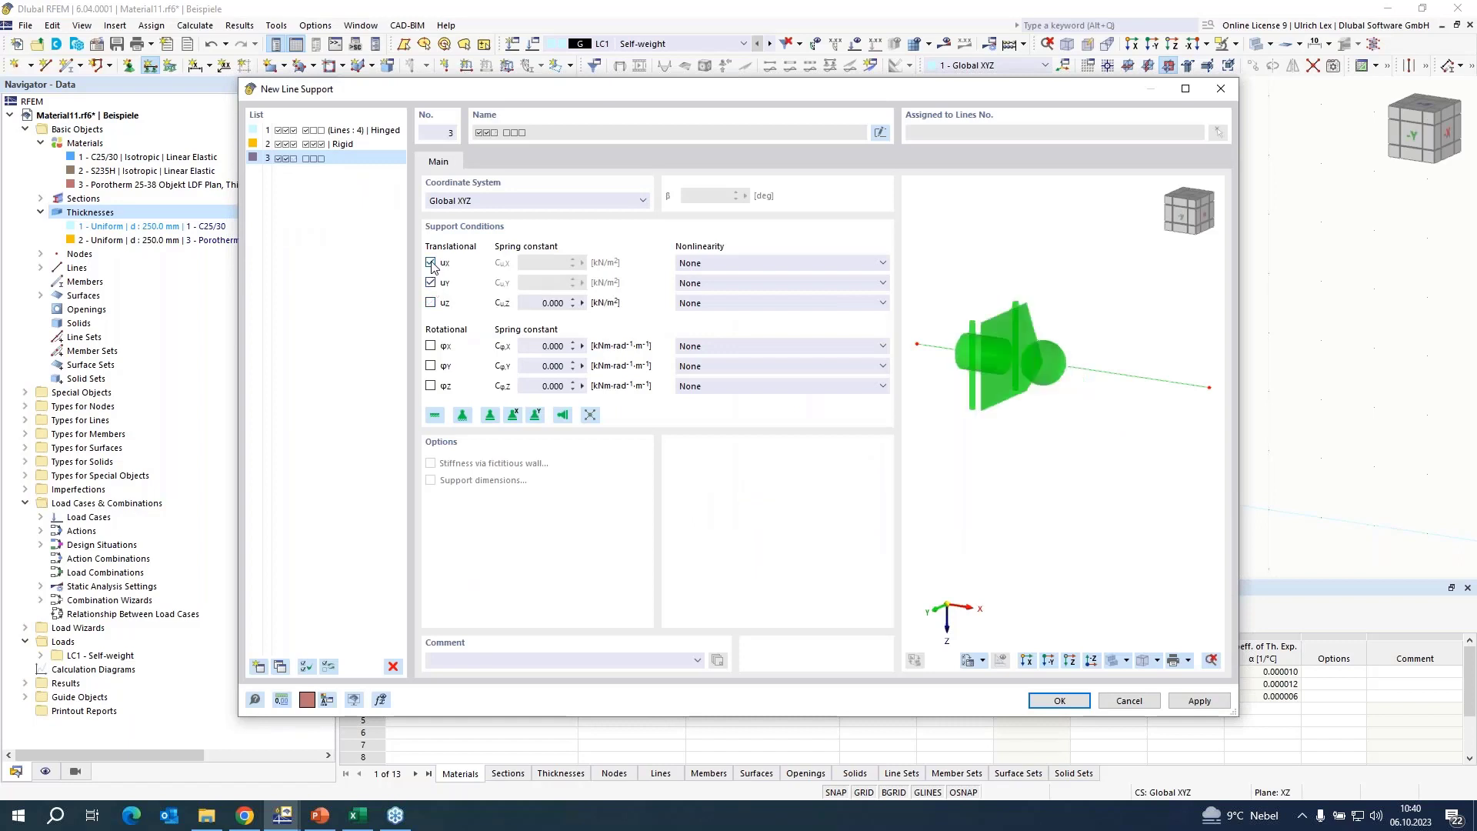
click(430, 262)
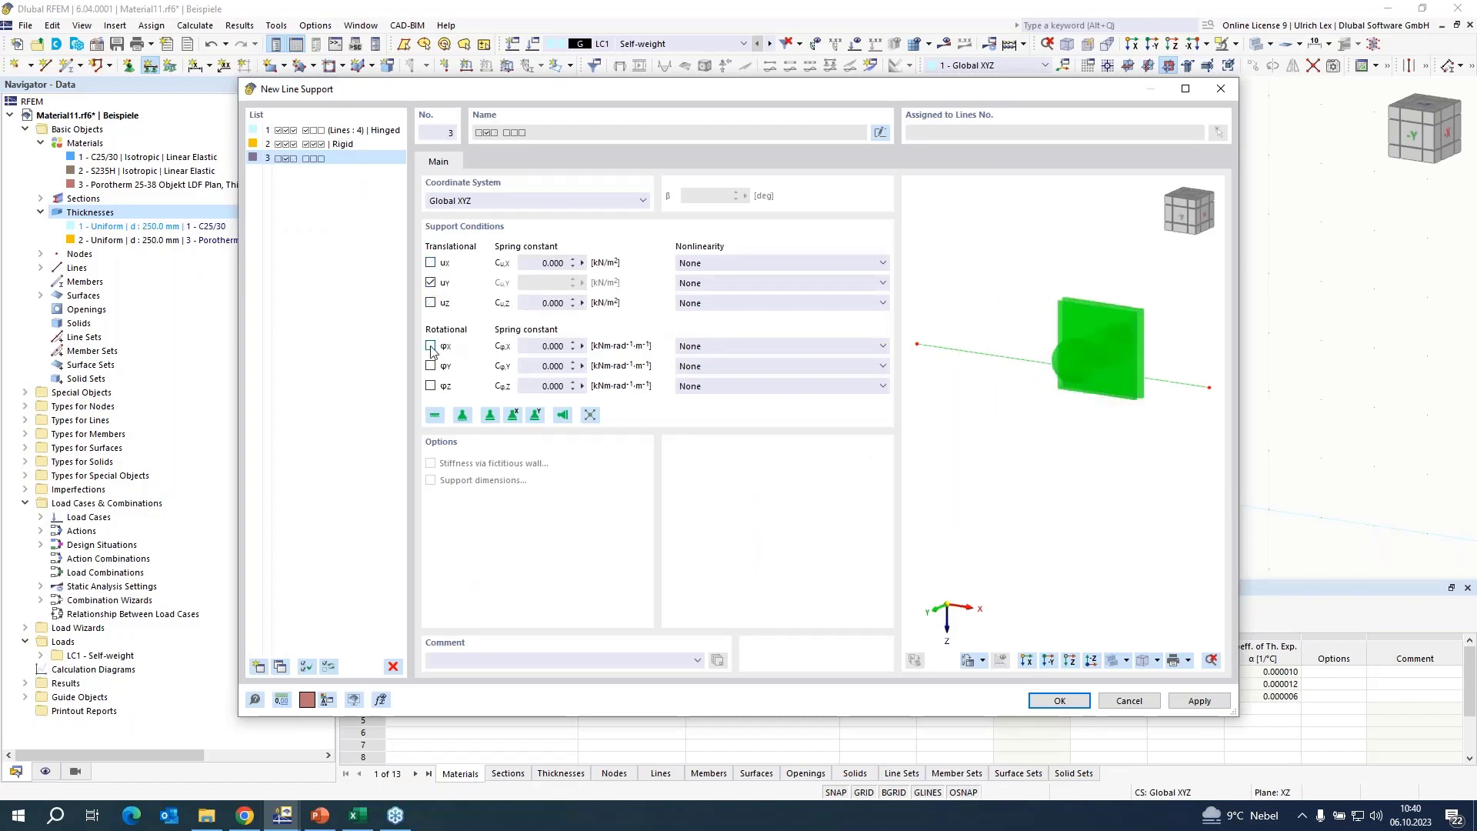
double_click(552, 347)
text(5)
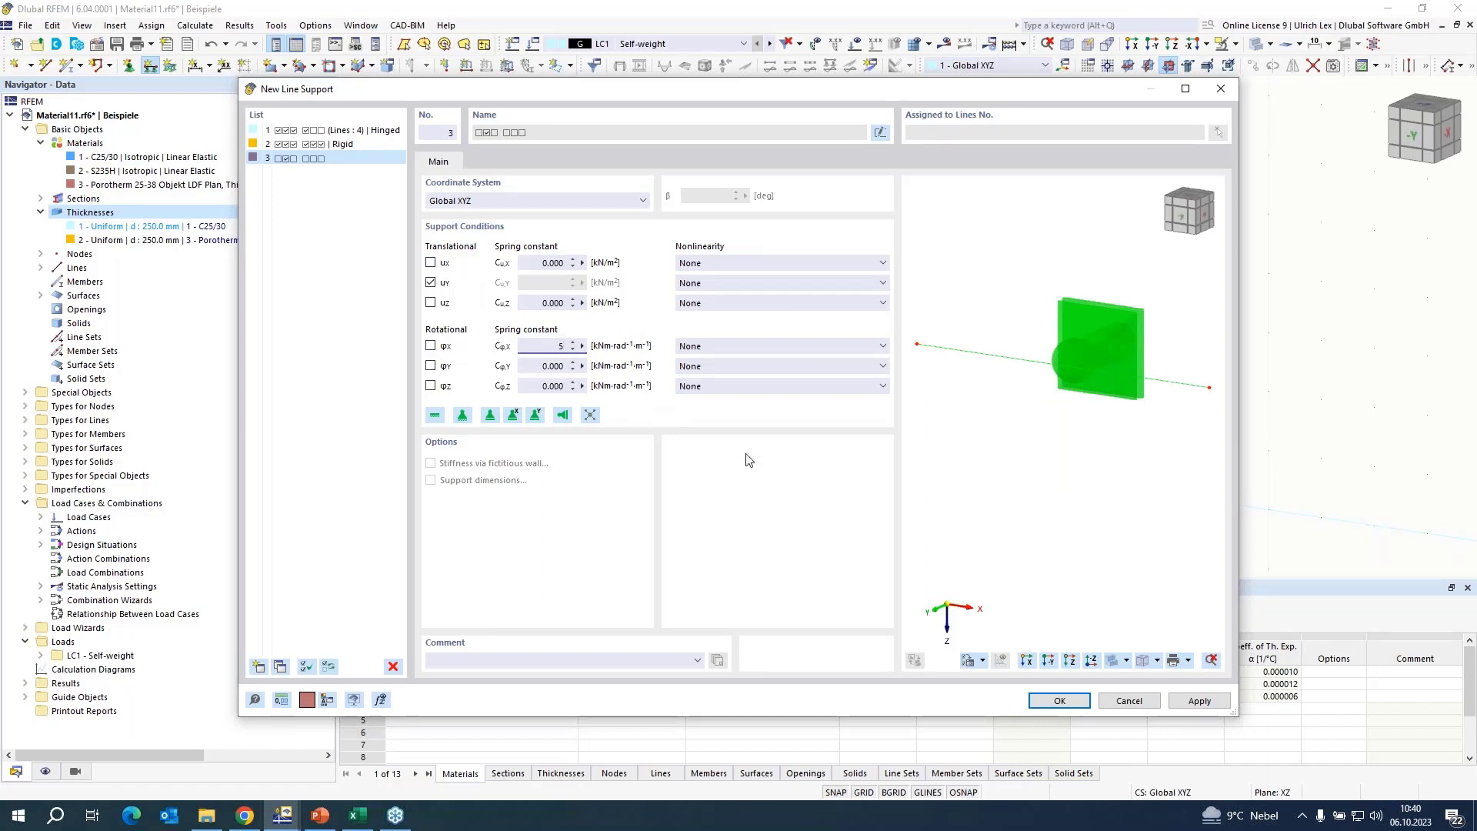
click(1059, 700)
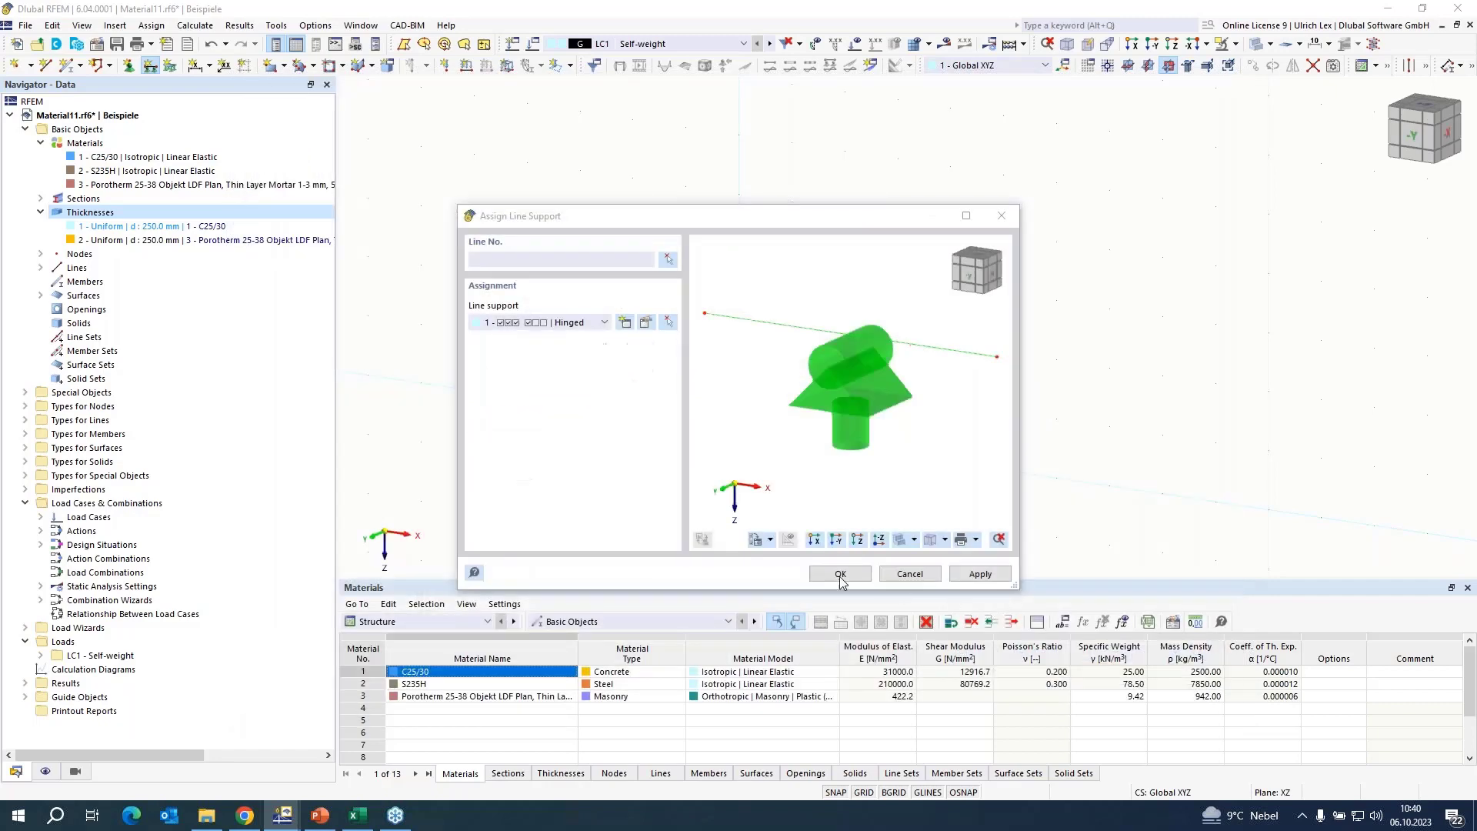
Assign the newly defined line support with the rotational spring to the wall's top line.
click(841, 577)
click(856, 241)
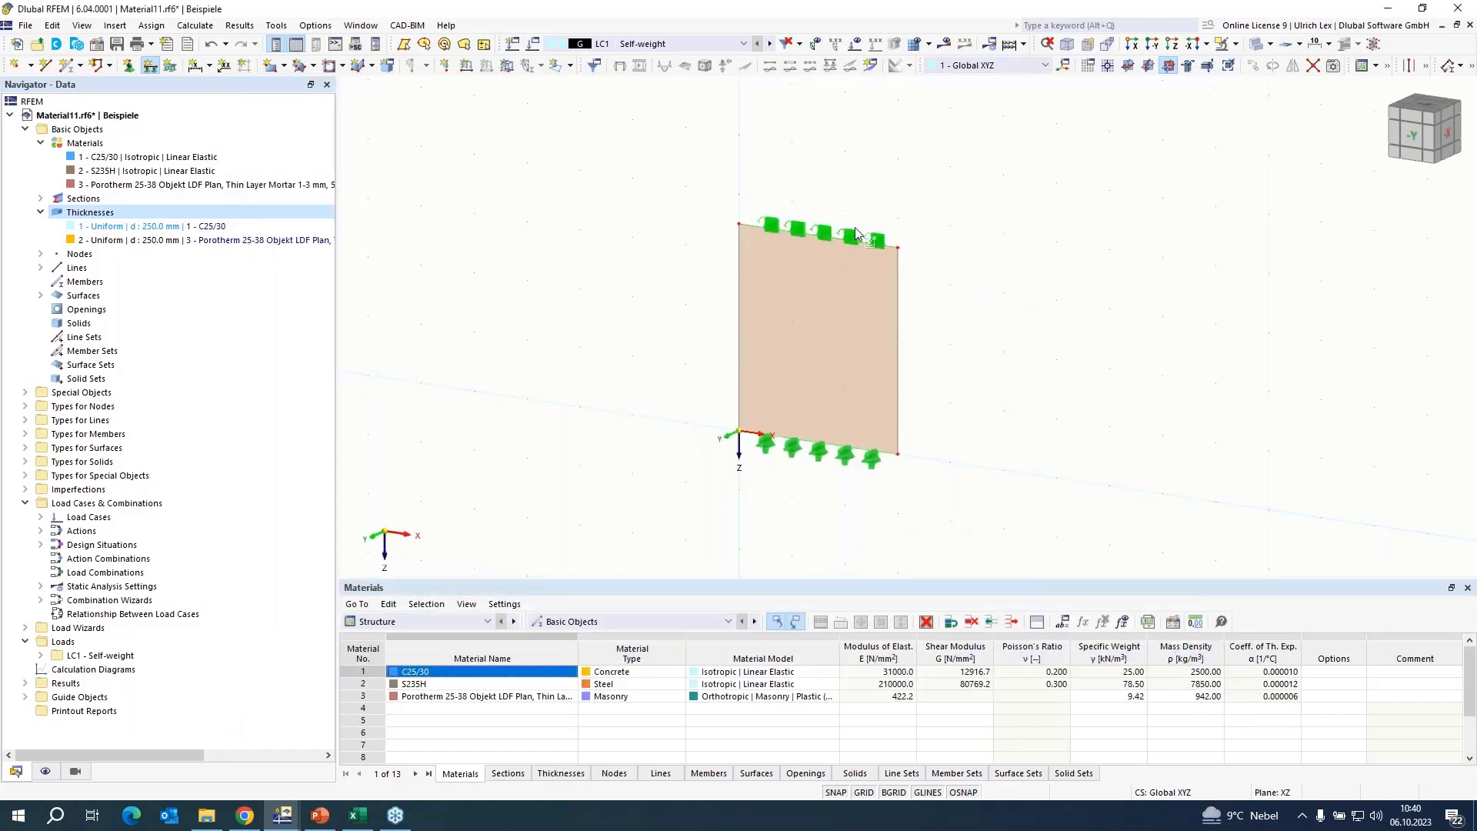
scroll(923, 215, up, 2)
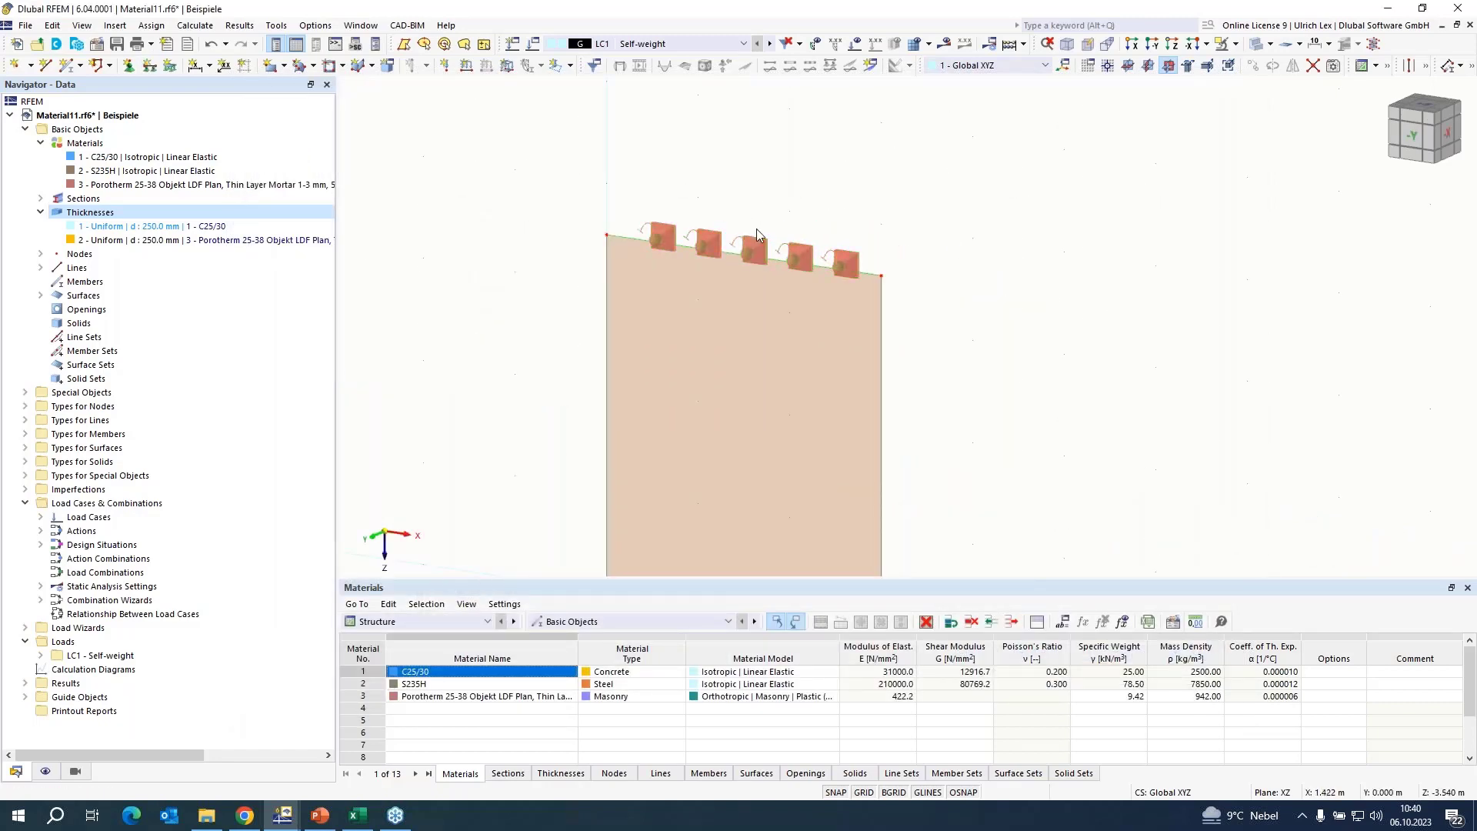
ctrl+middle_drag(1007, 402, 1048, 391)
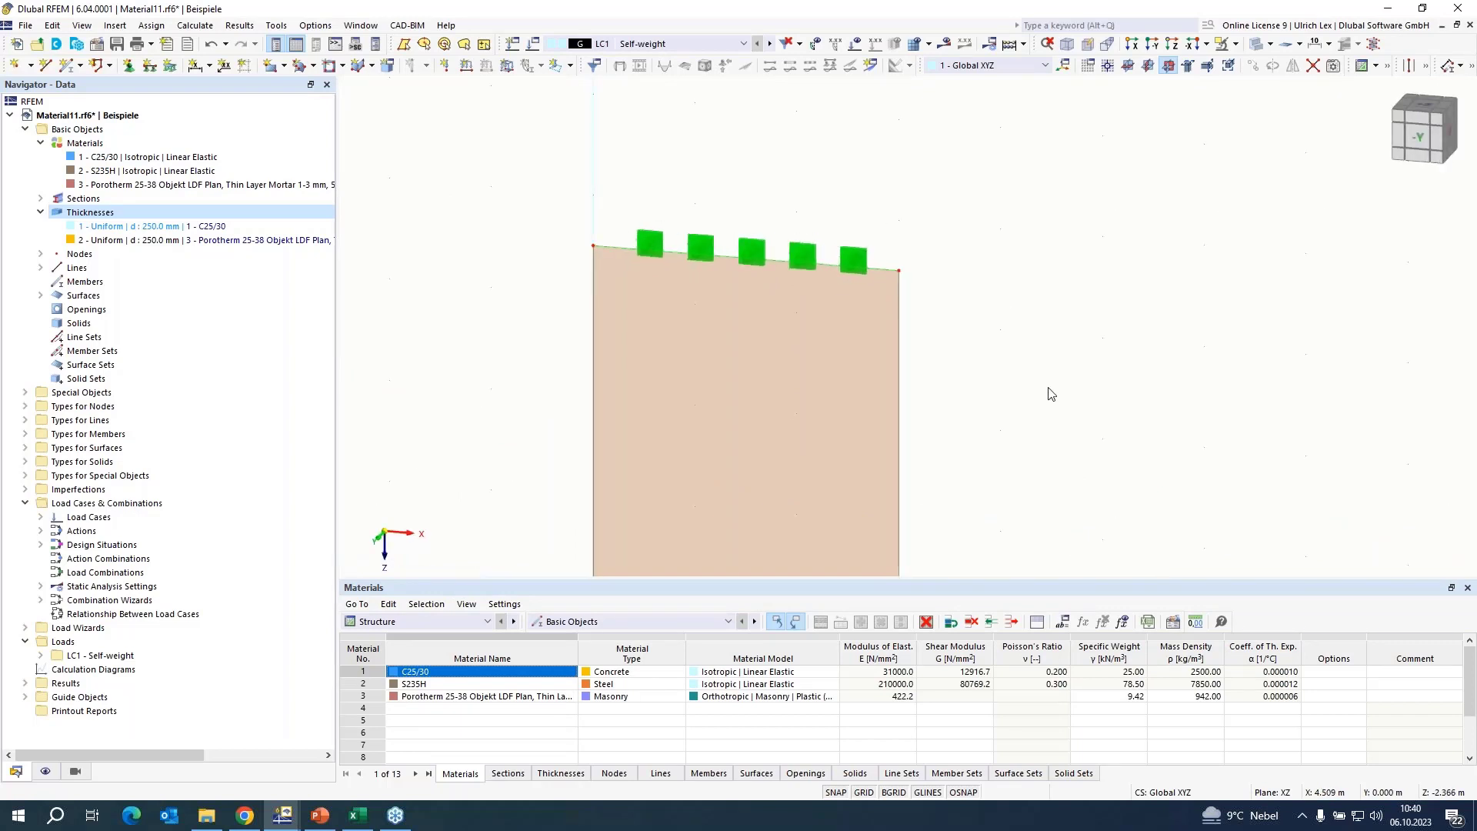
Divide the wall's top line at a distance of 0.8 m from its start.
scroll(883, 160, up, 1)
scroll(677, 315, up, 2)
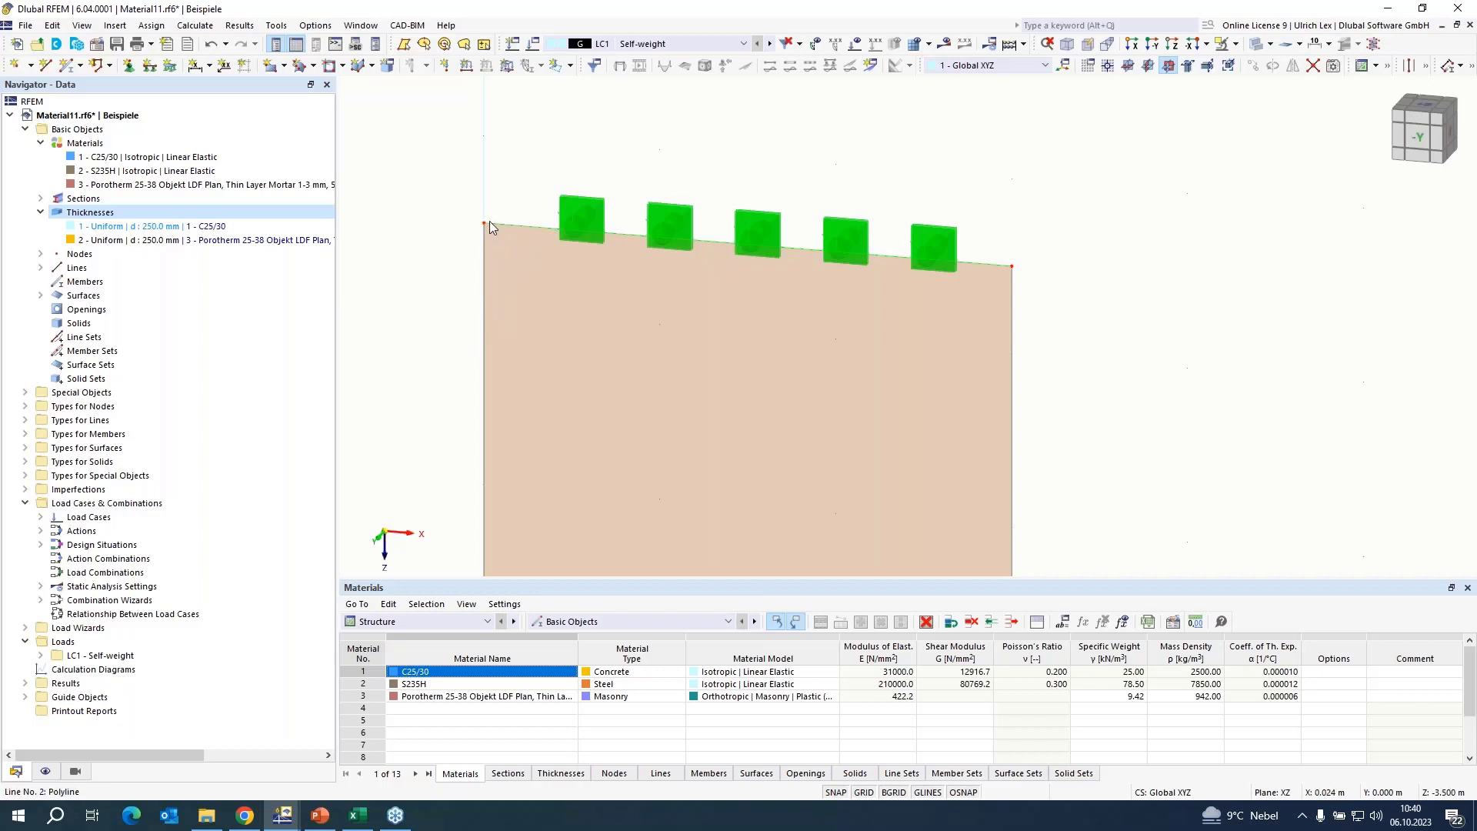
right_click(538, 226)
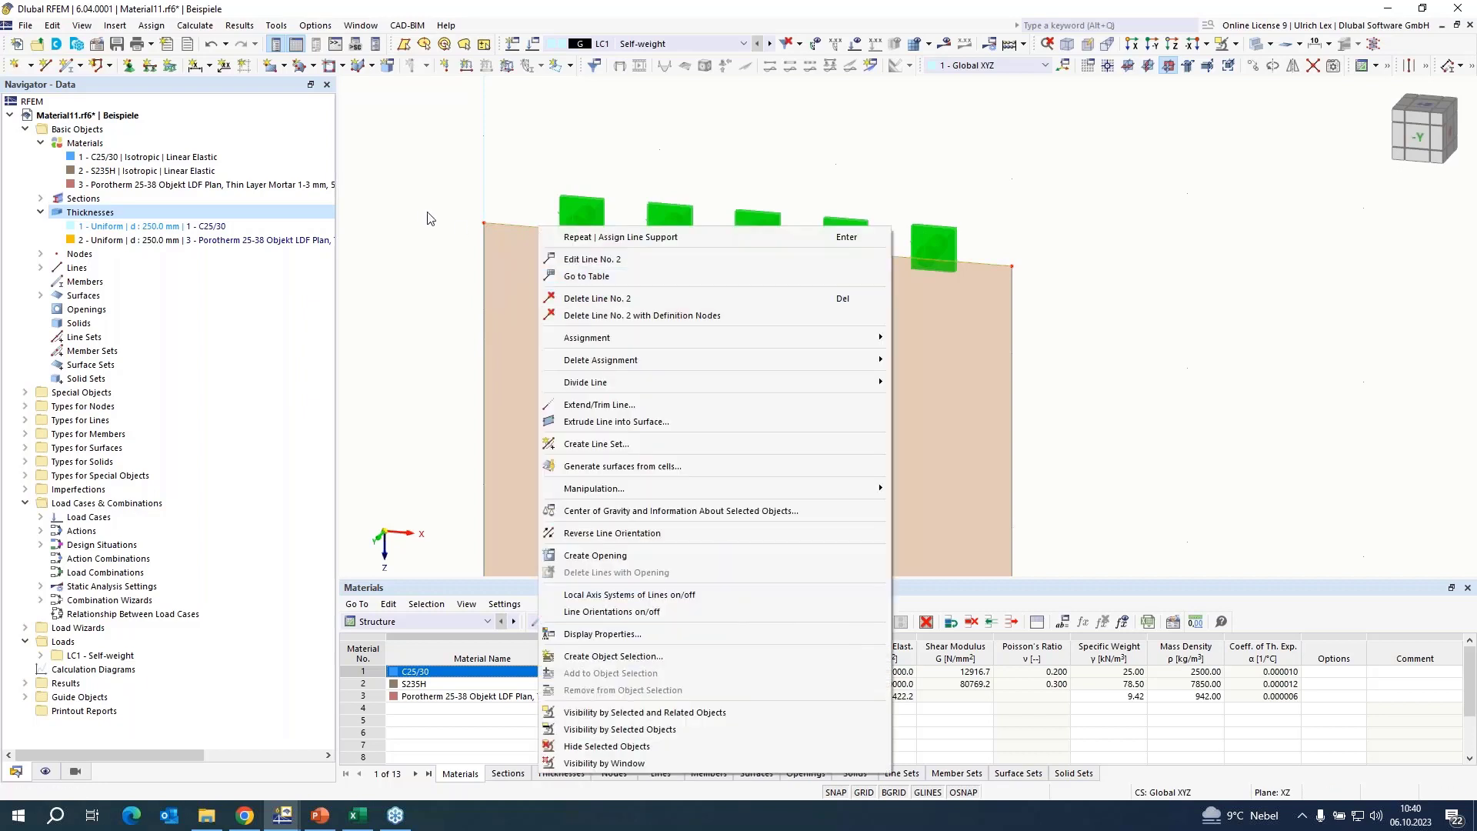
click(384, 131)
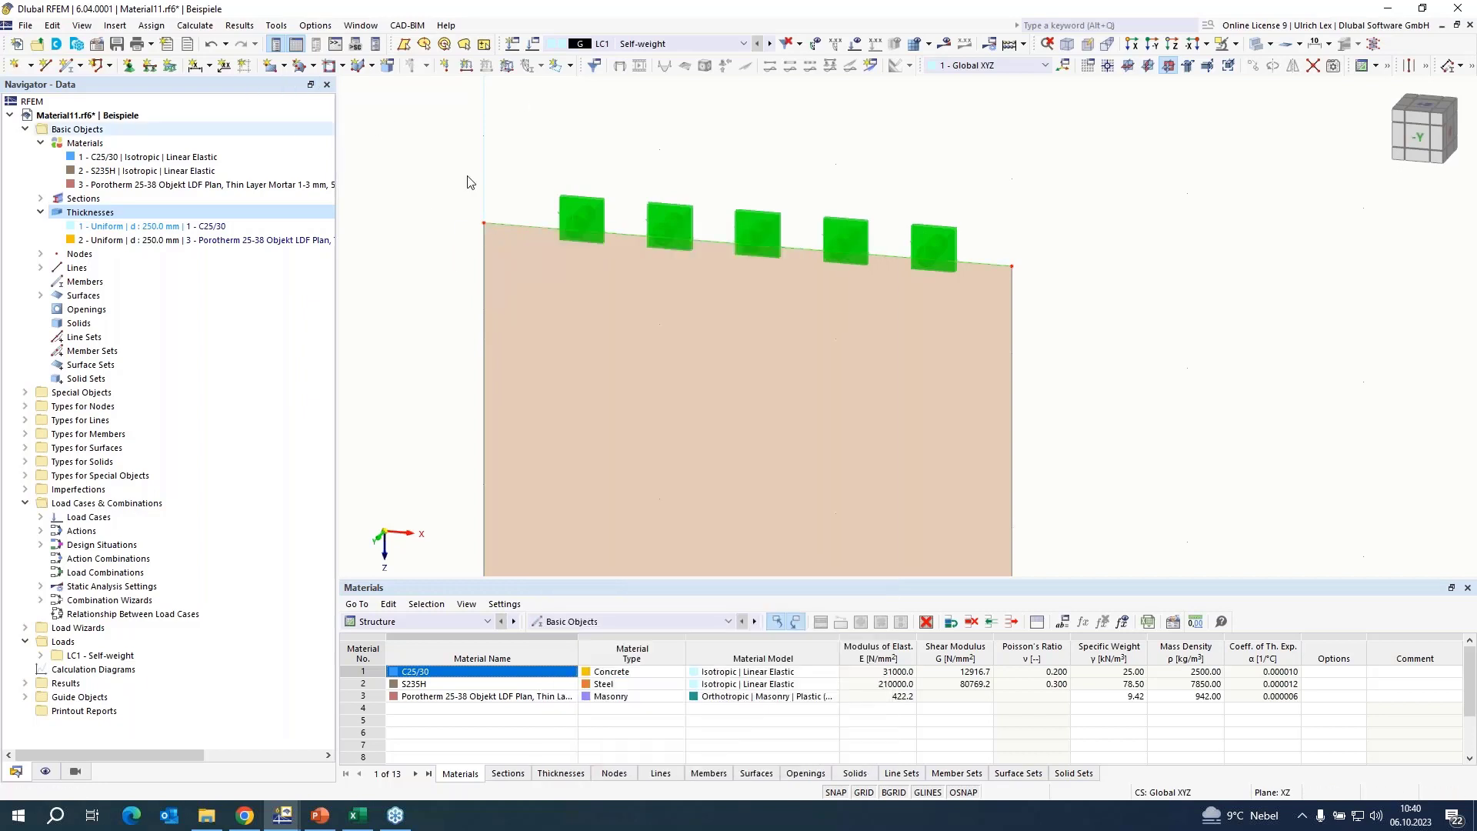
right_click(547, 230)
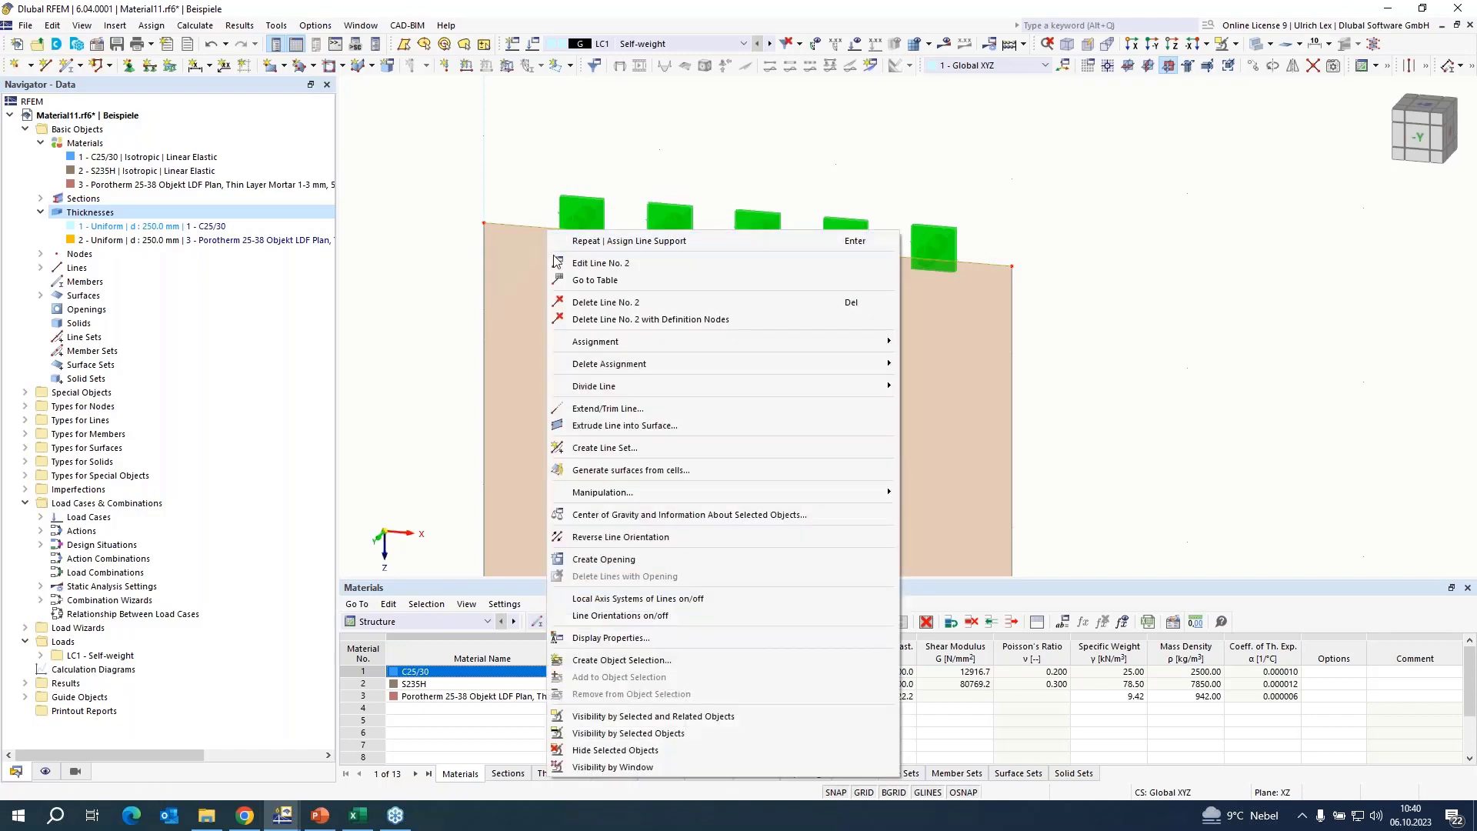
click(465, 328)
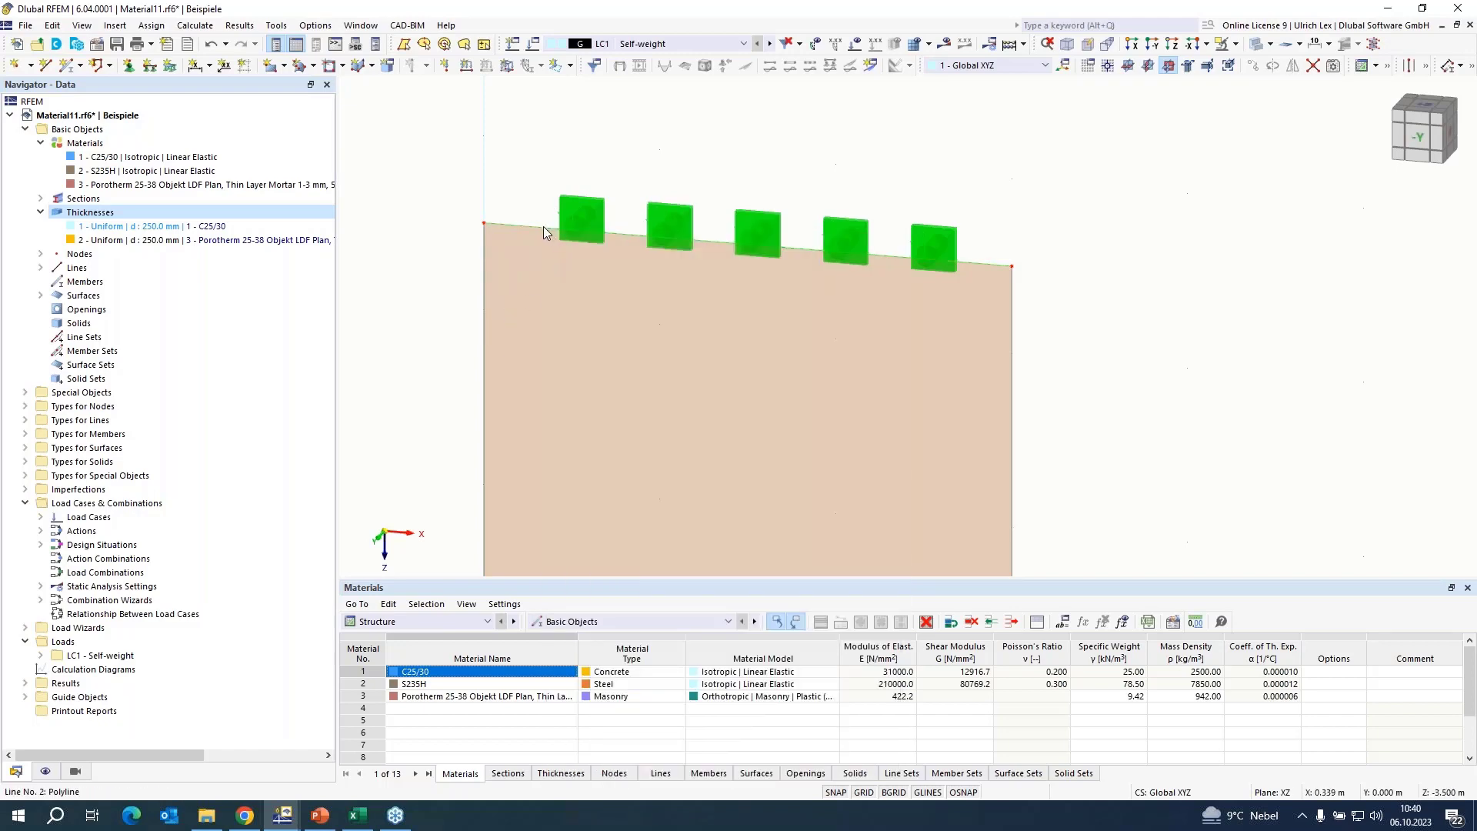
right_click(543, 226)
mouse_move(820, 383)
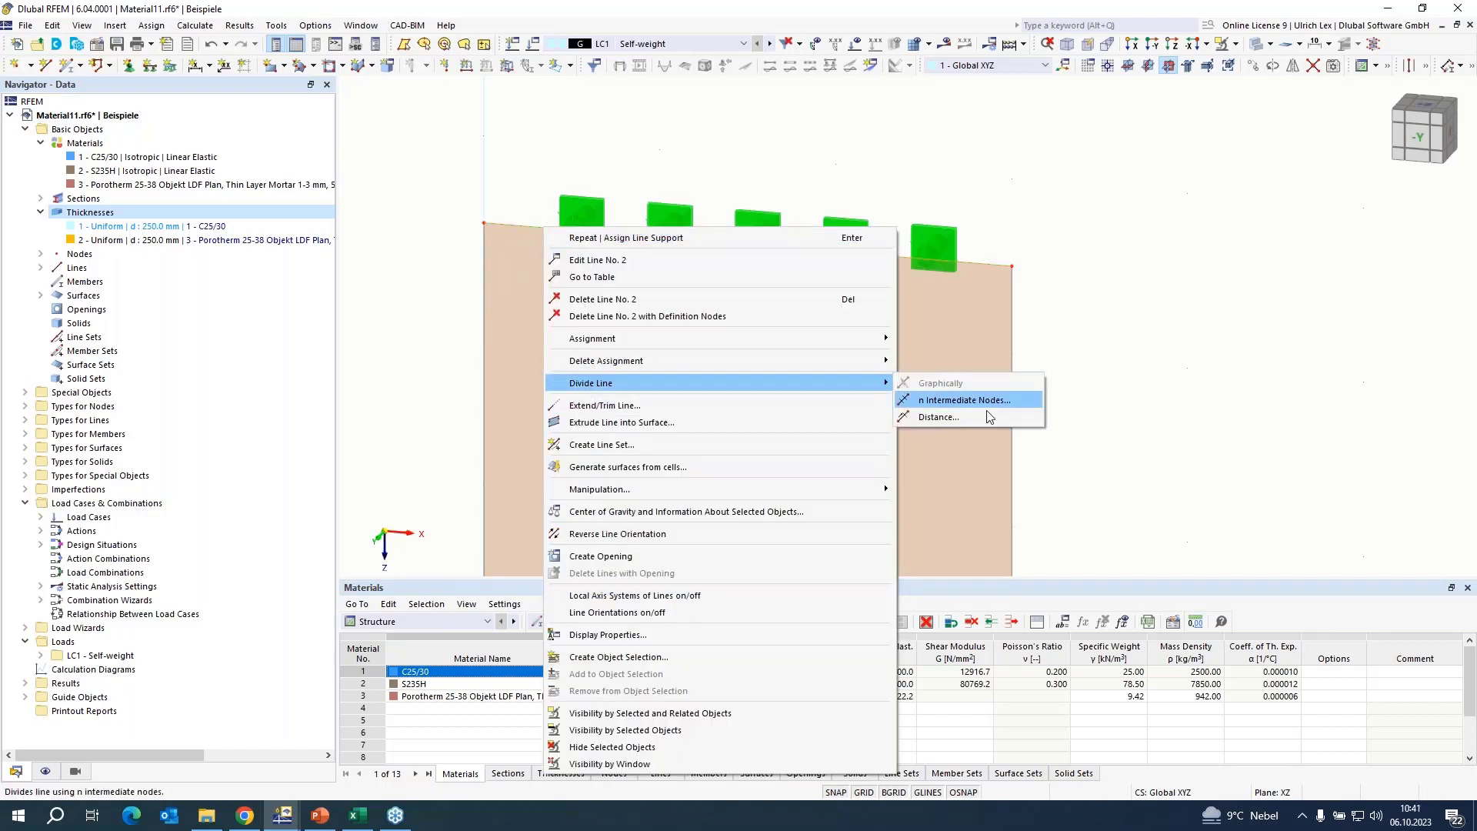
click(970, 418)
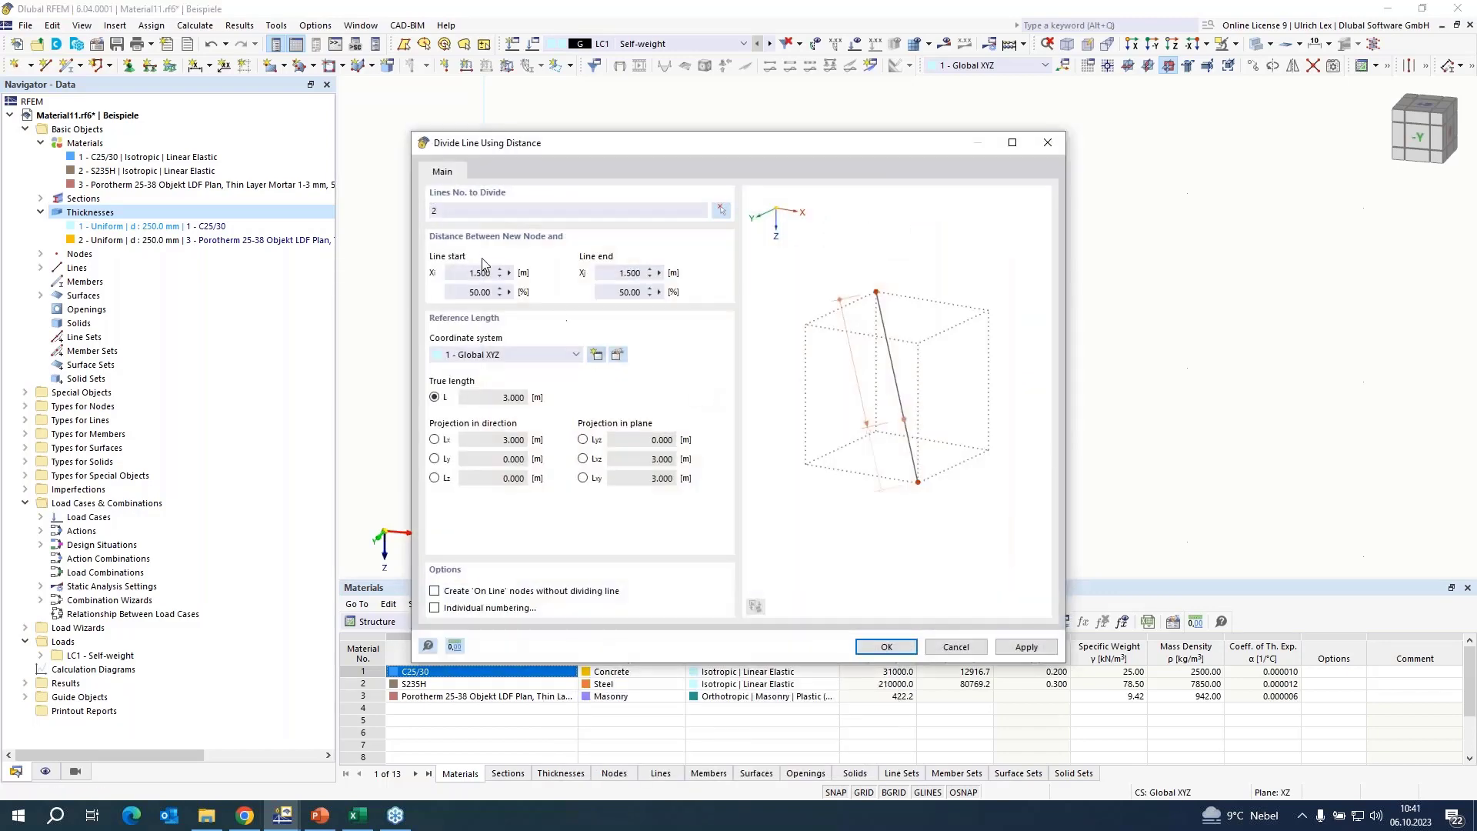
click(462, 273)
text(0,8)
key(Return)
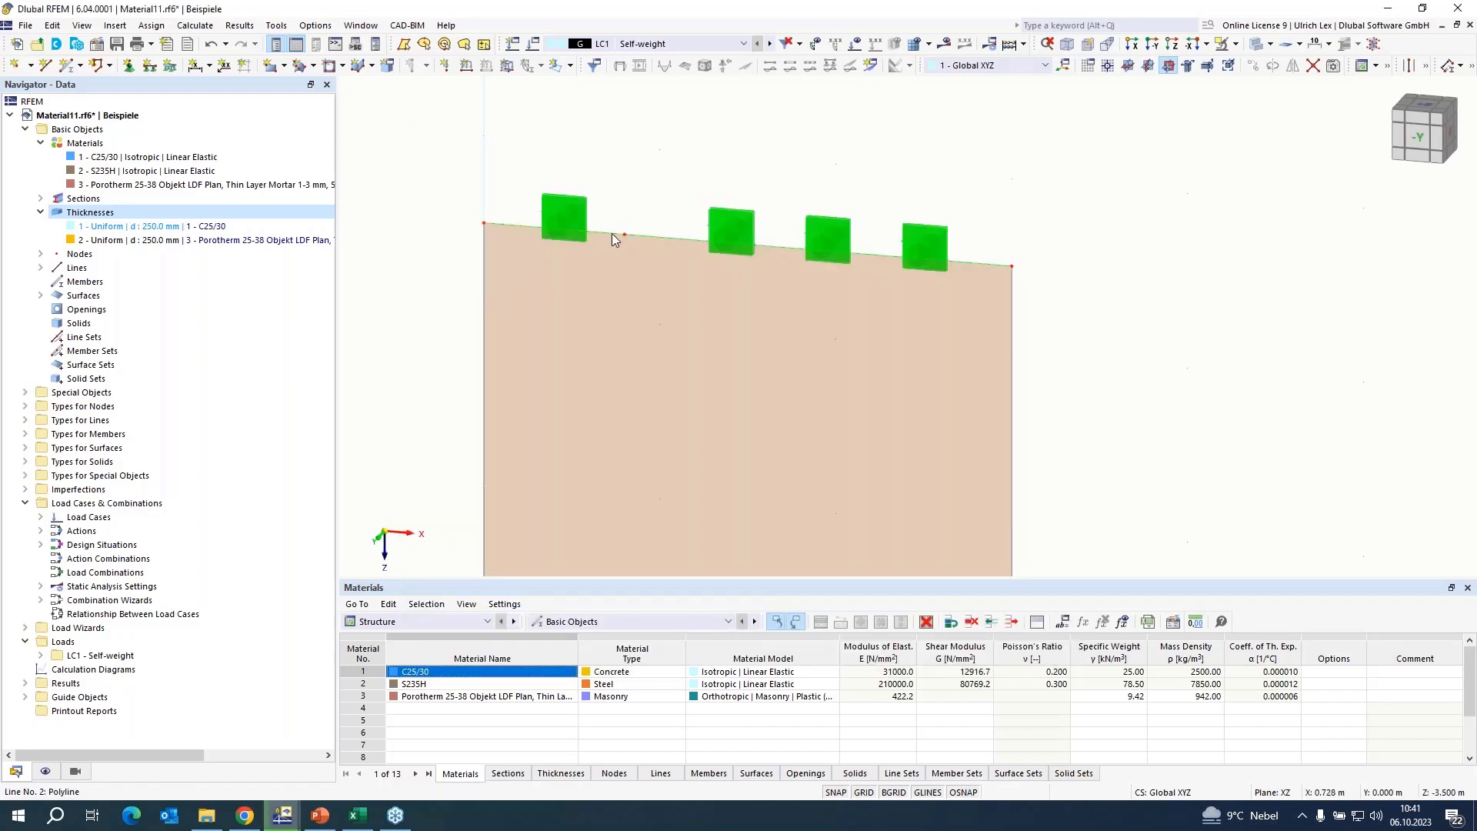
Create a member with uniform R 50 section in S235H along both segments of the wall's top edge.
scroll(645, 166, down, 2)
scroll(645, 154, down, 1)
ctrl+middle_drag(915, 289, 862, 311)
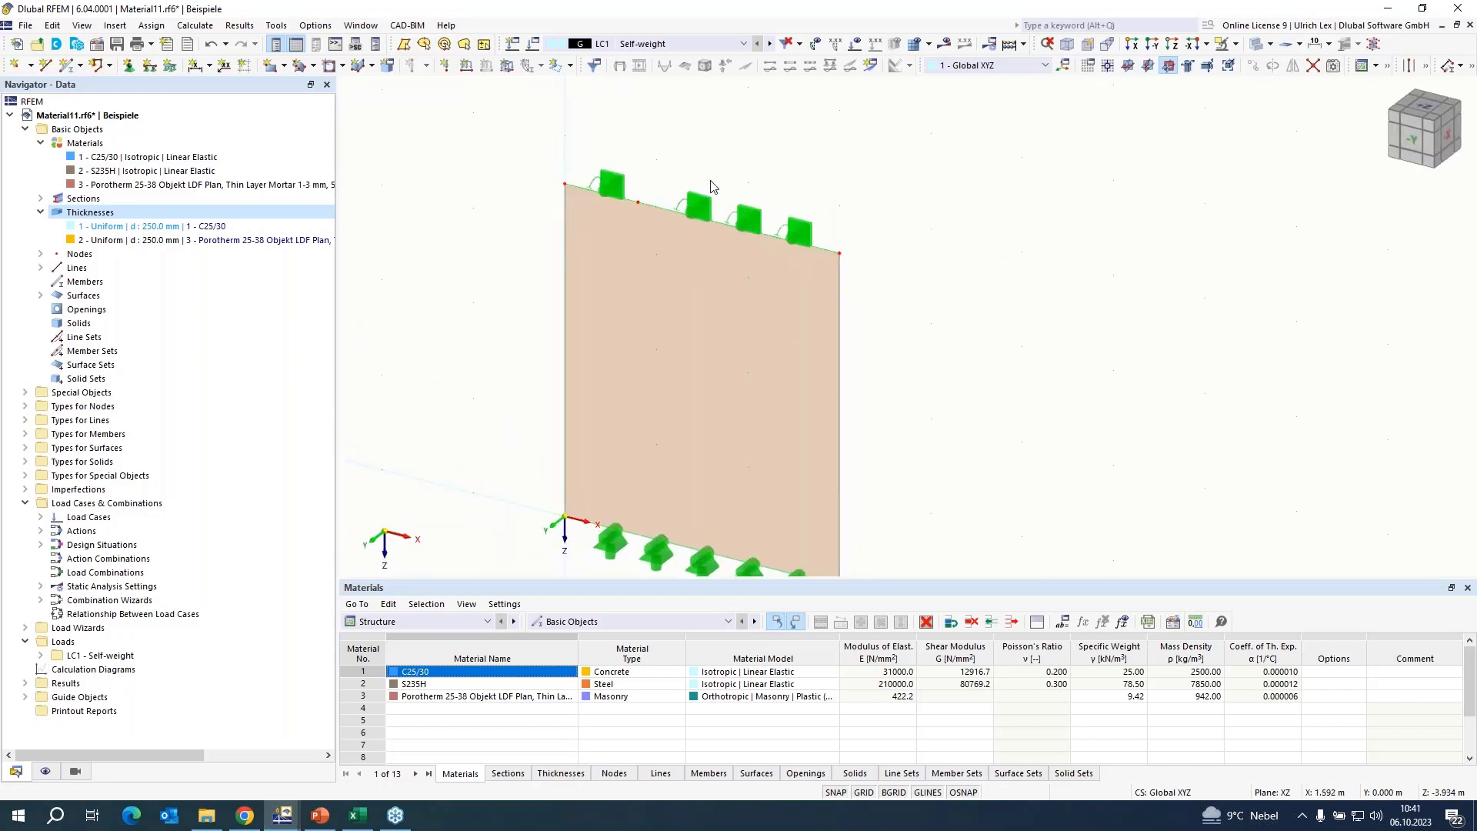
scroll(711, 187, down, 1)
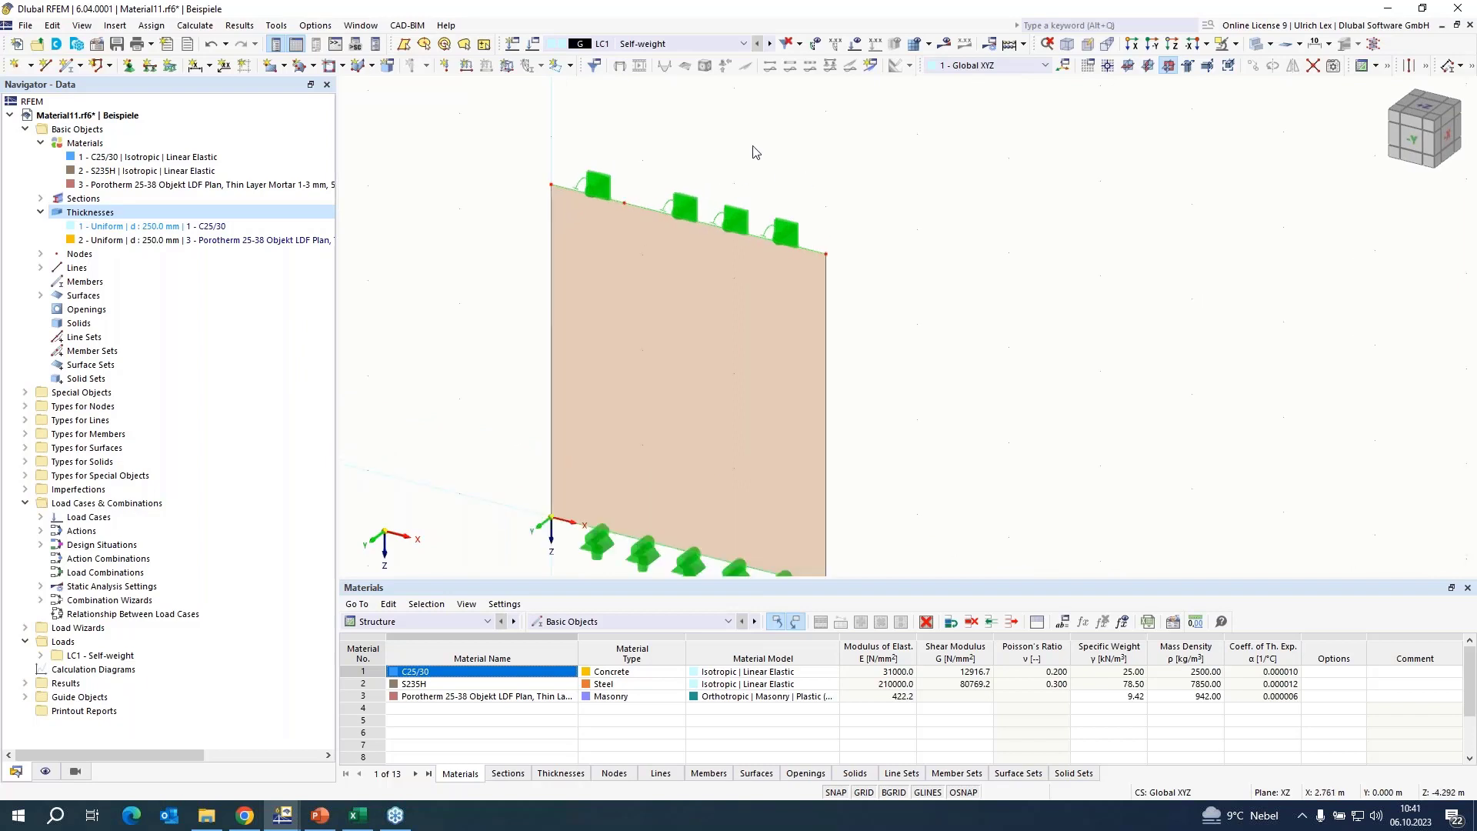
mouse_move(494, 362)
ctrl+middle_down()
mouse_move(542, 349)
mouse_move(515, 350)
ctrl+middle_up()
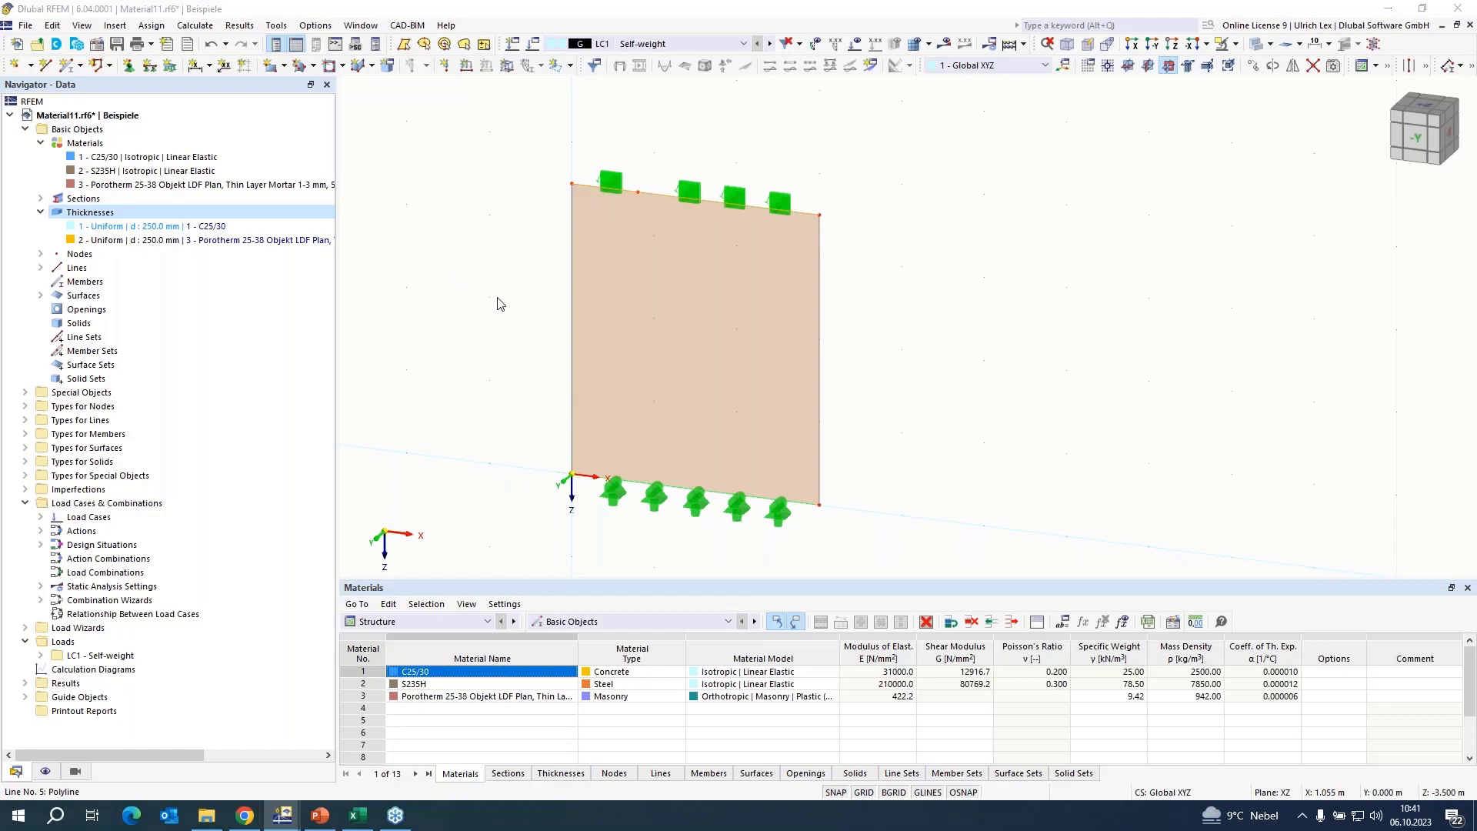
click(324, 287)
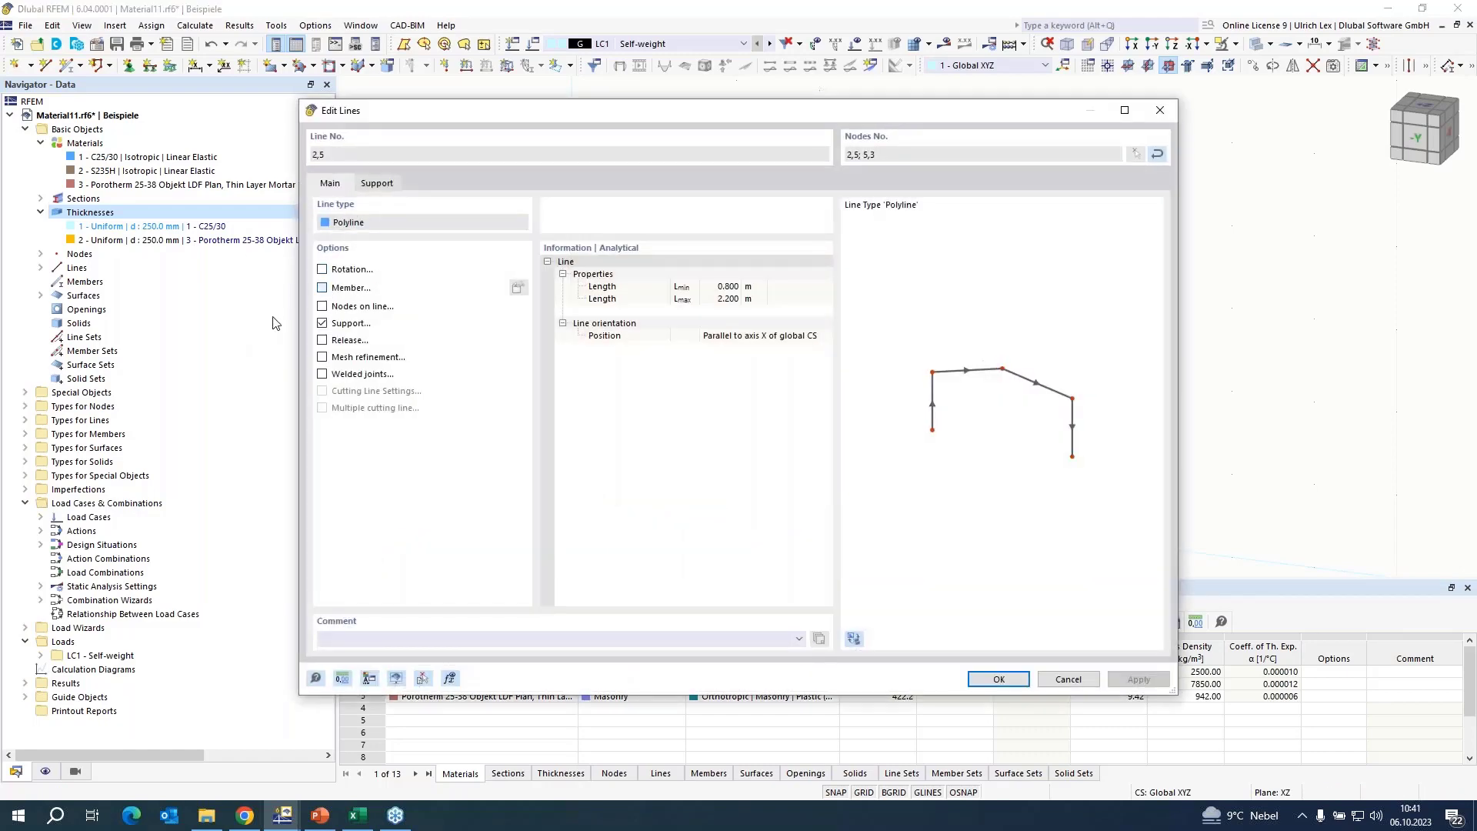
click(355, 158)
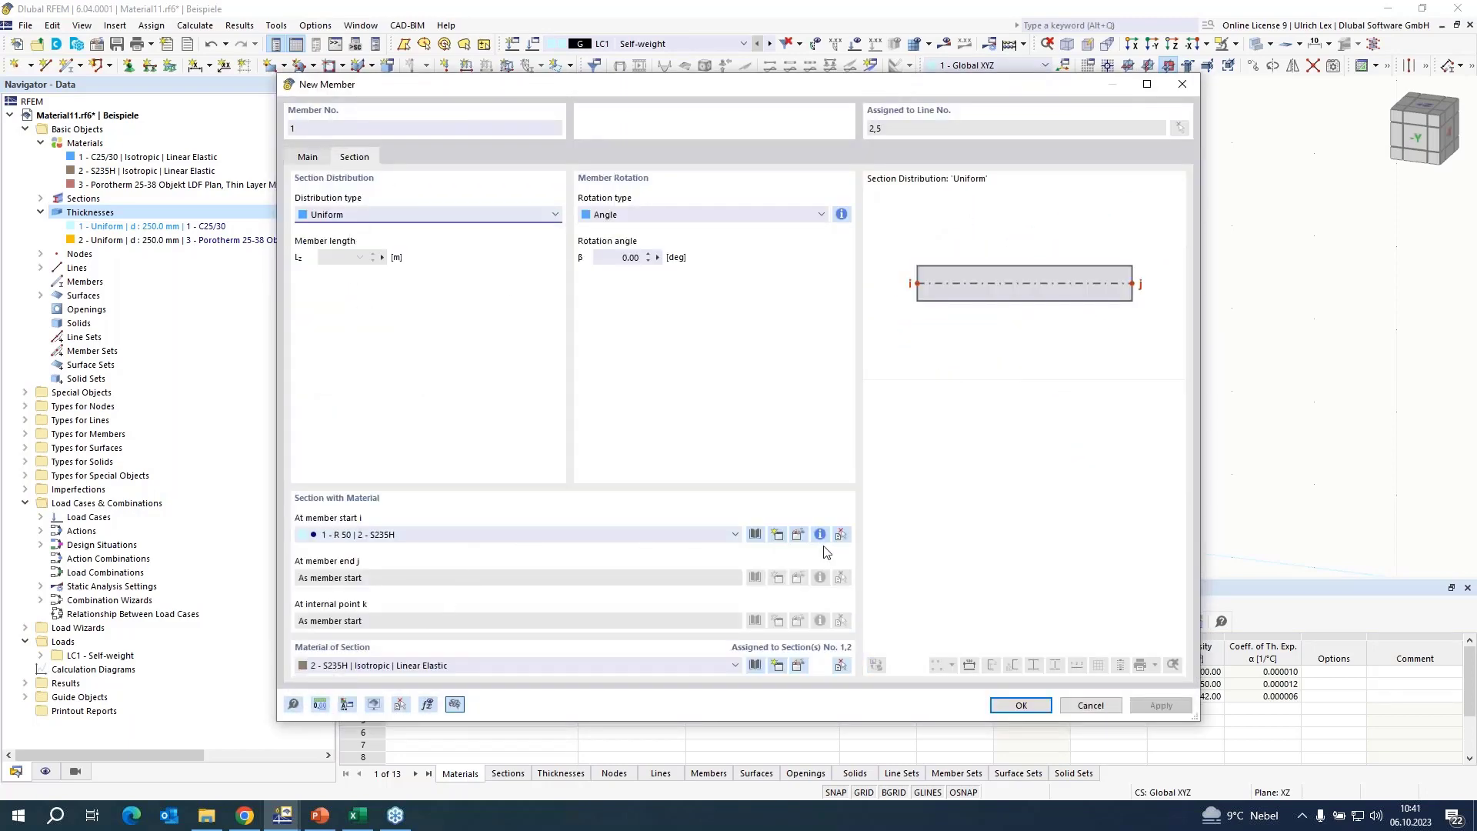
click(798, 535)
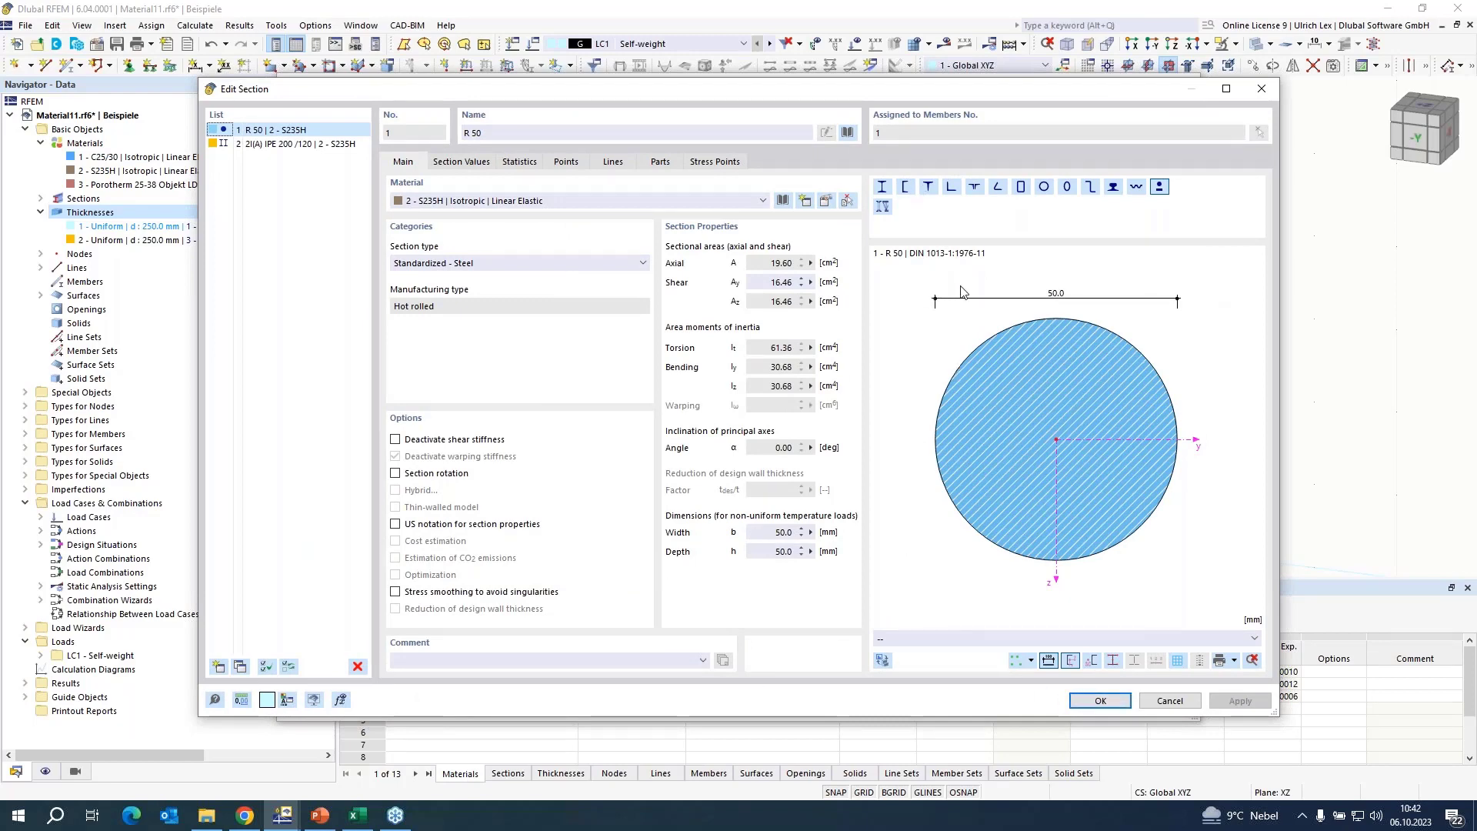
click(1088, 703)
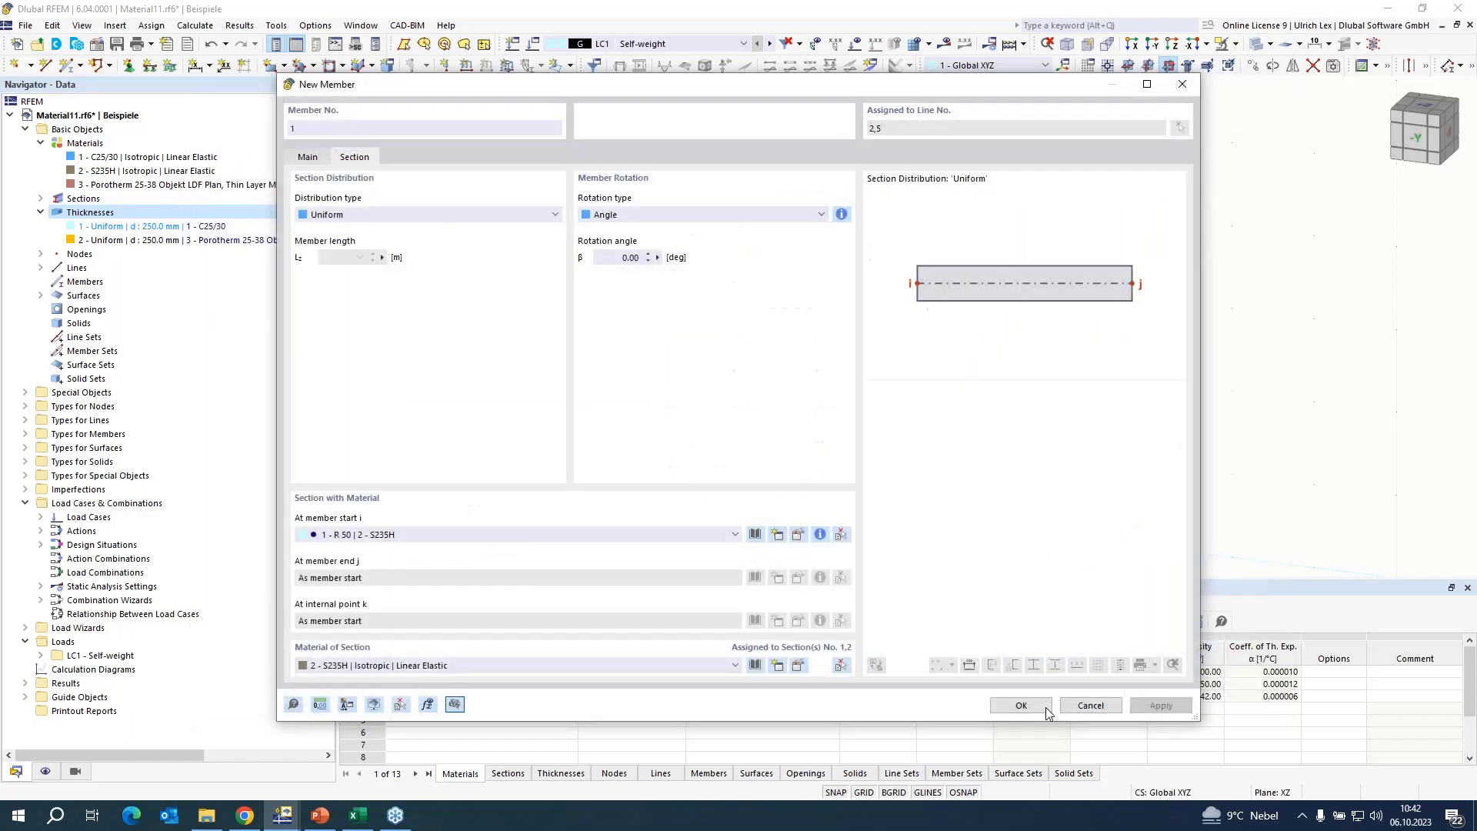
click(1040, 708)
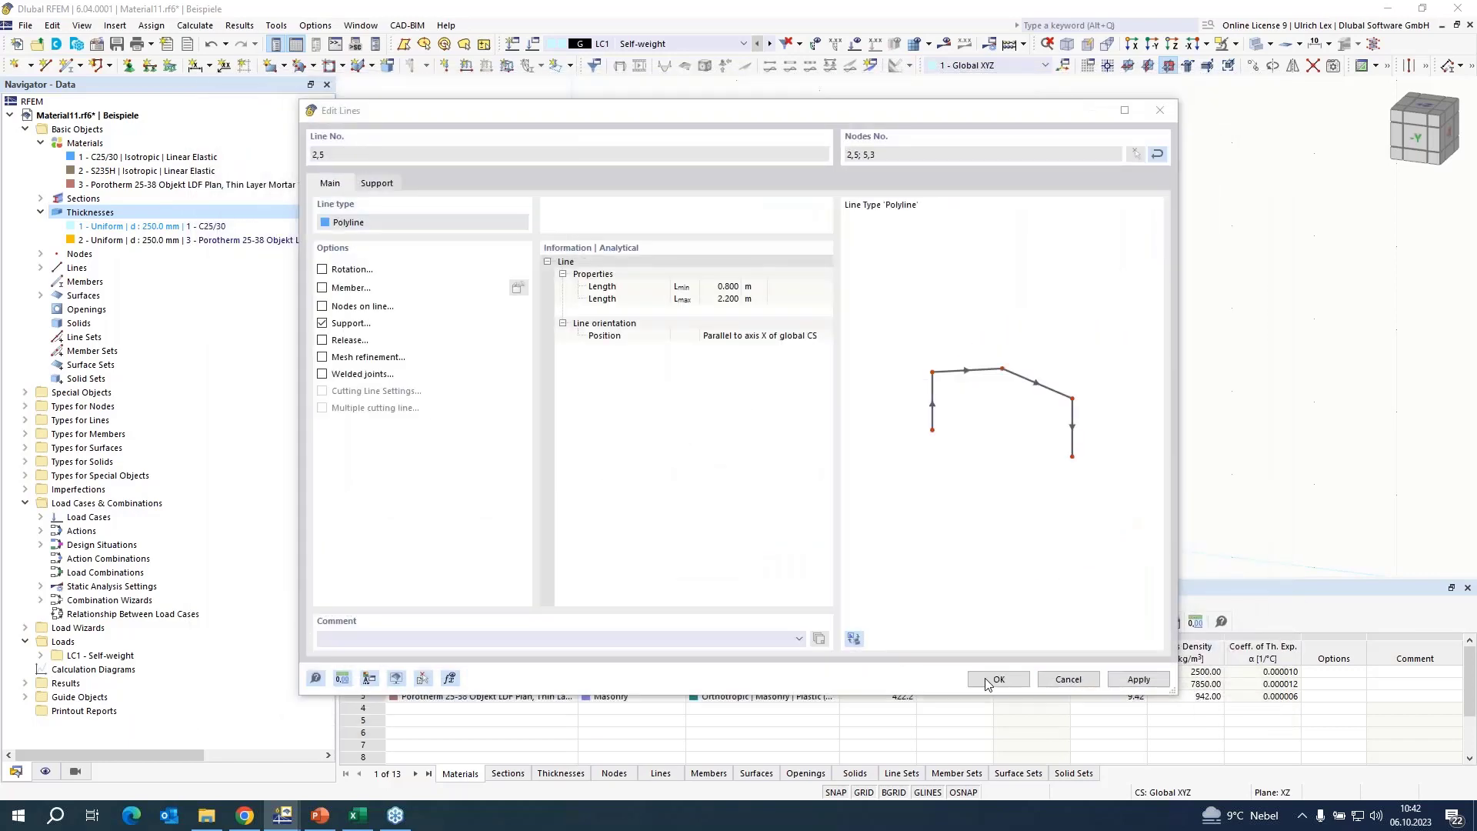
click(991, 680)
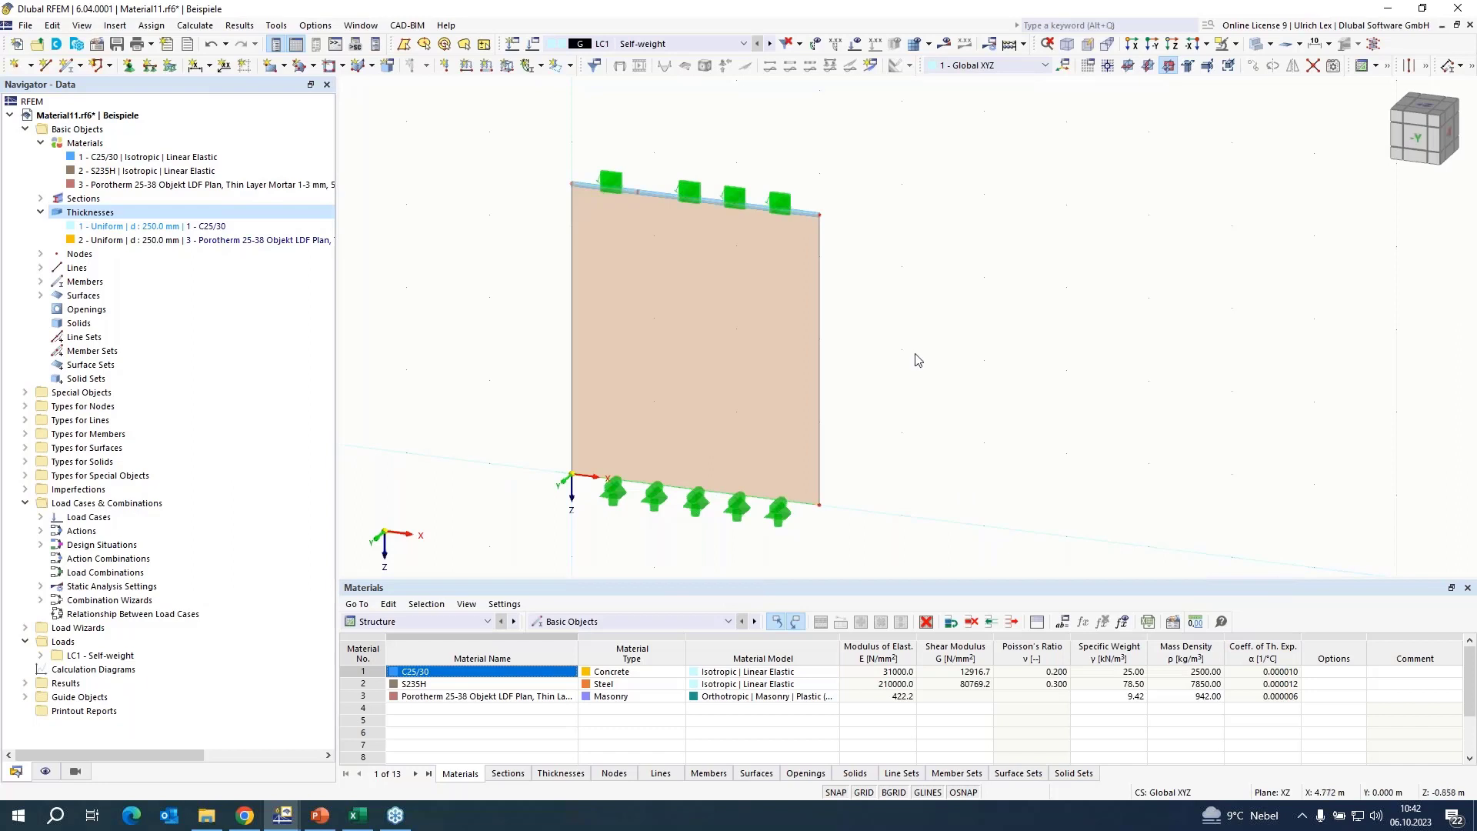
Deactivate the active self-weight in load case LC1.
scroll(769, 179, up, 2)
scroll(769, 119, down, 2)
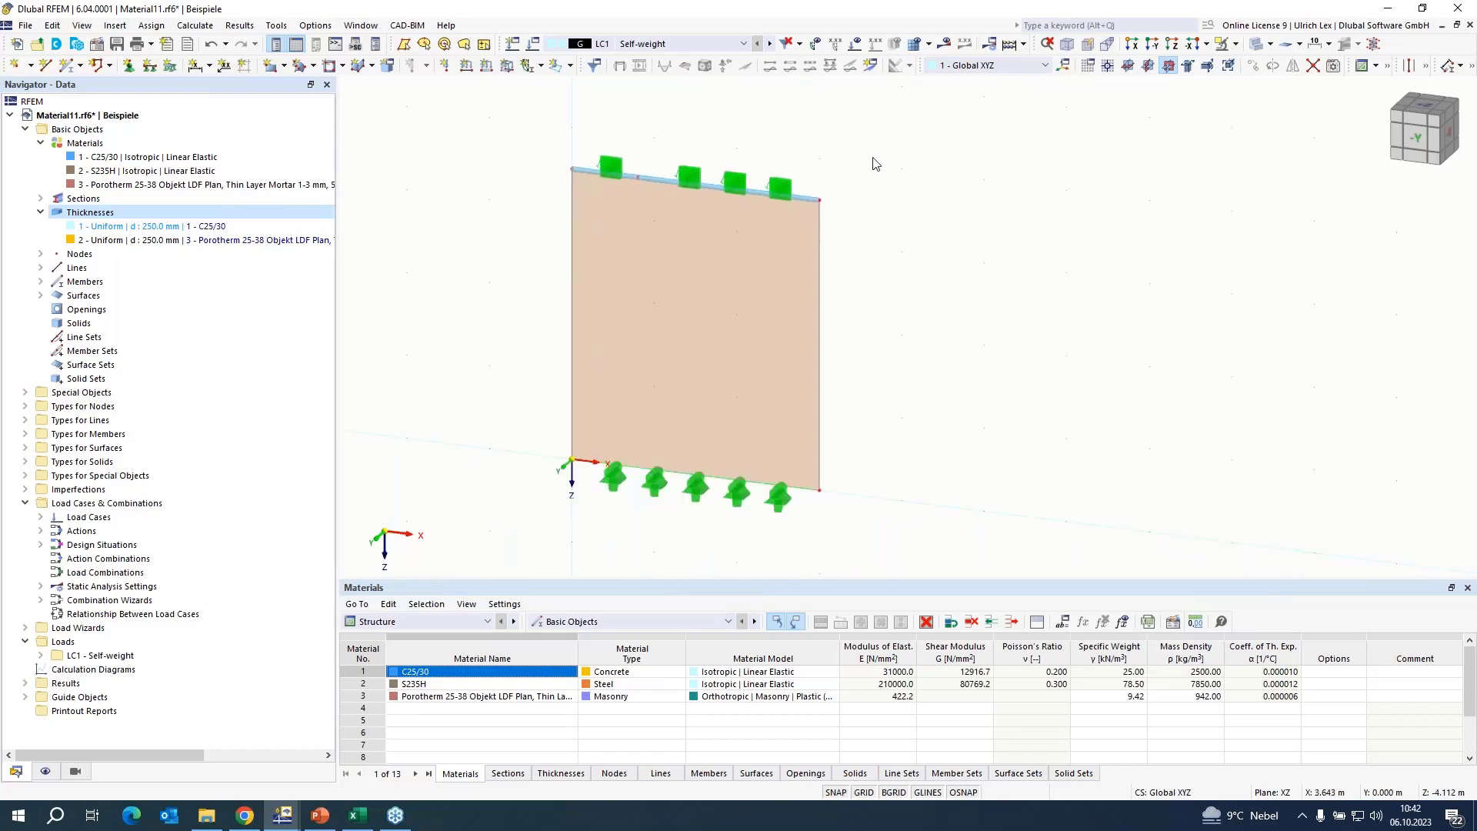
scroll(893, 508, down, 1)
scroll(884, 320, up, 1)
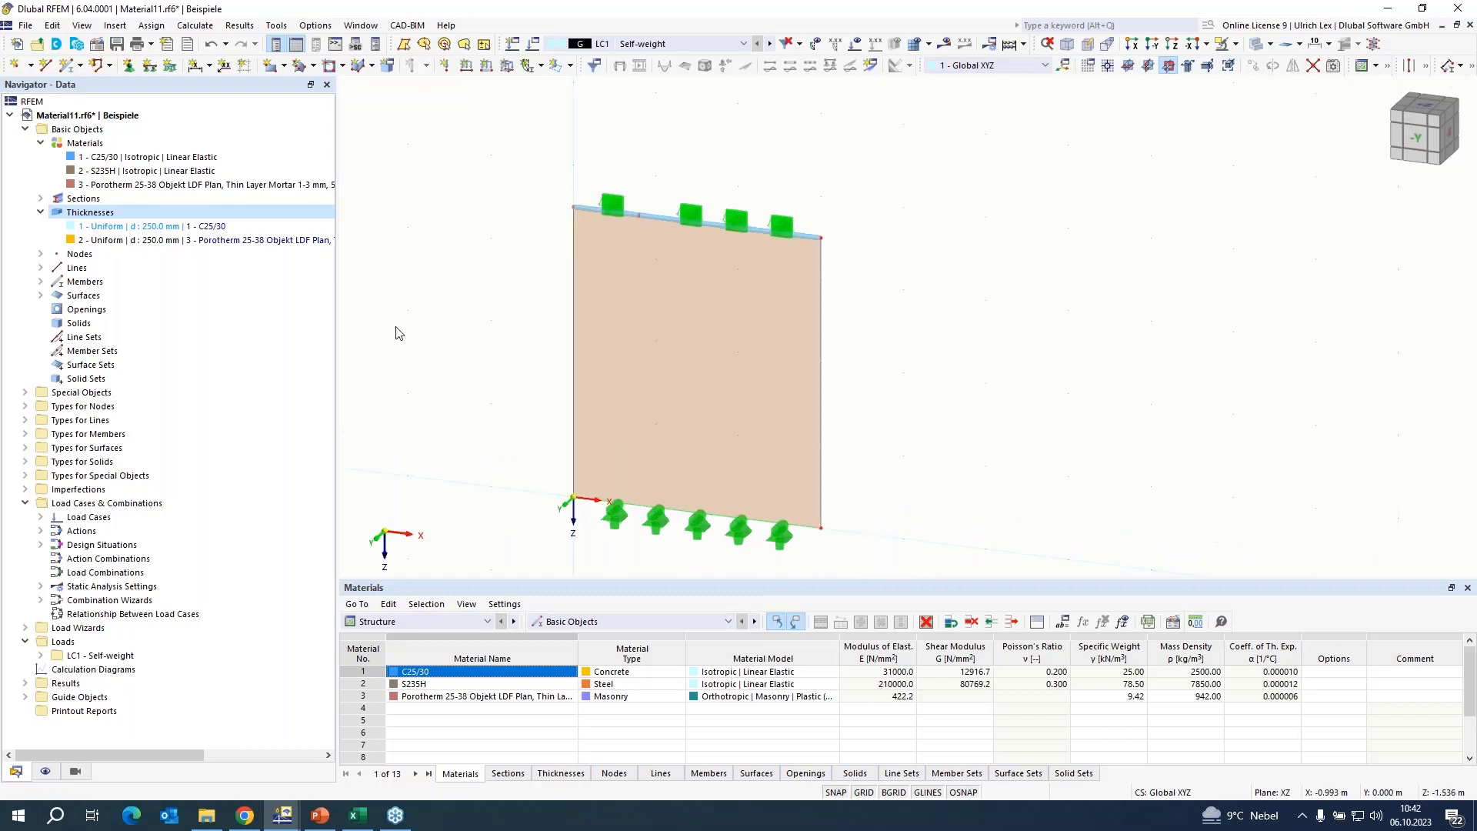
click(679, 46)
click(679, 46)
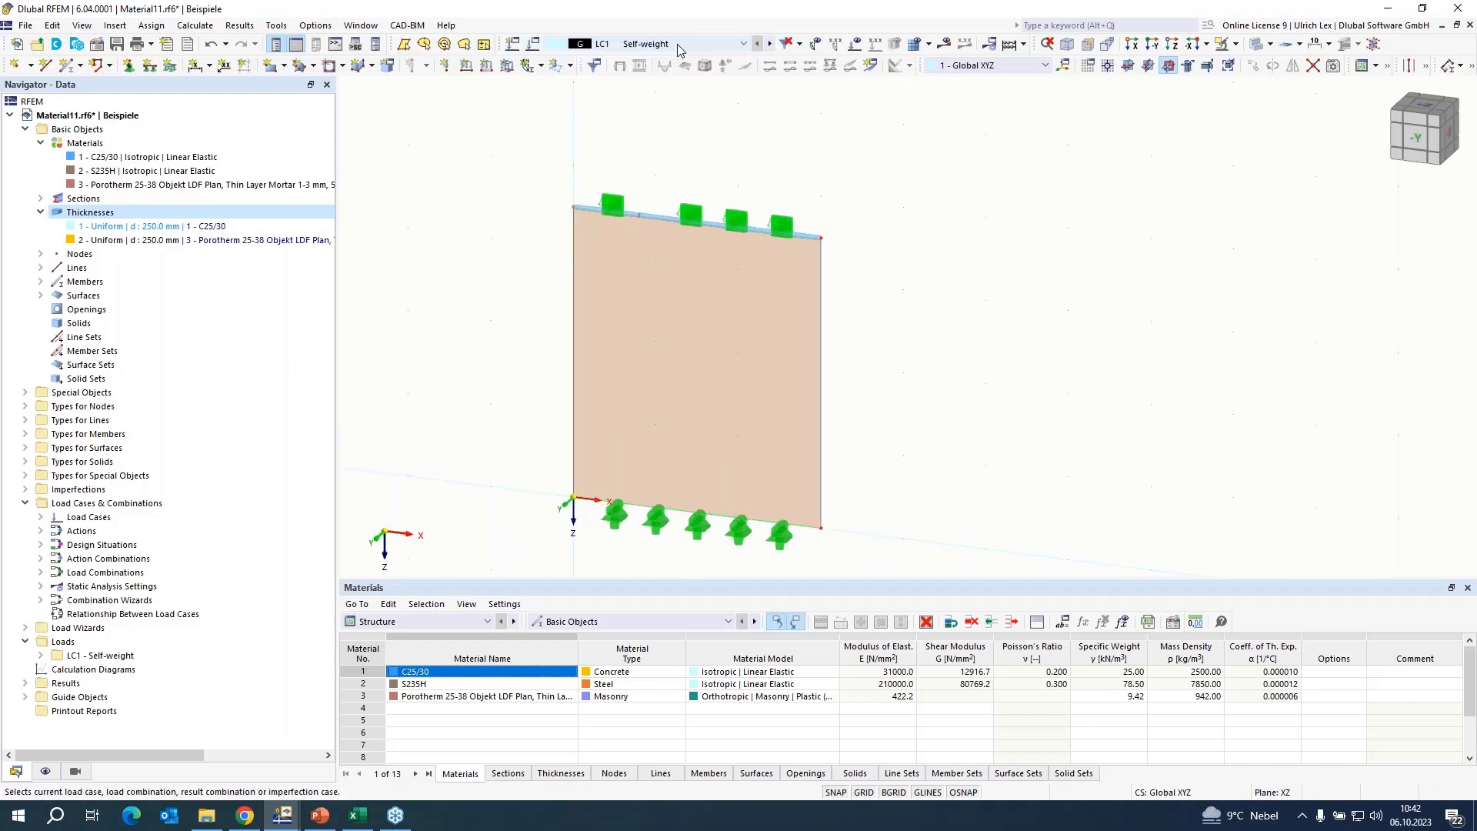
click(536, 46)
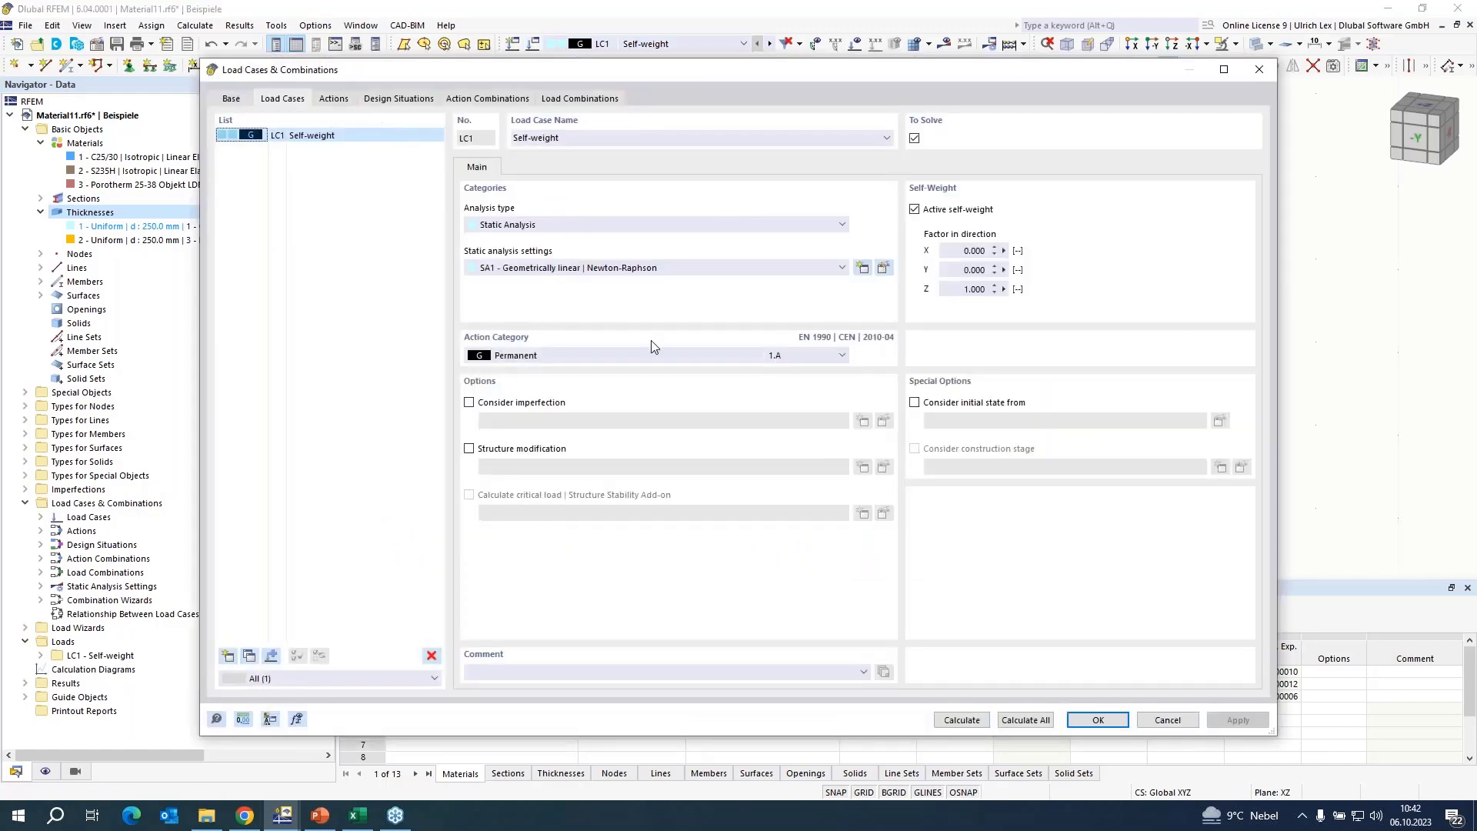
click(916, 210)
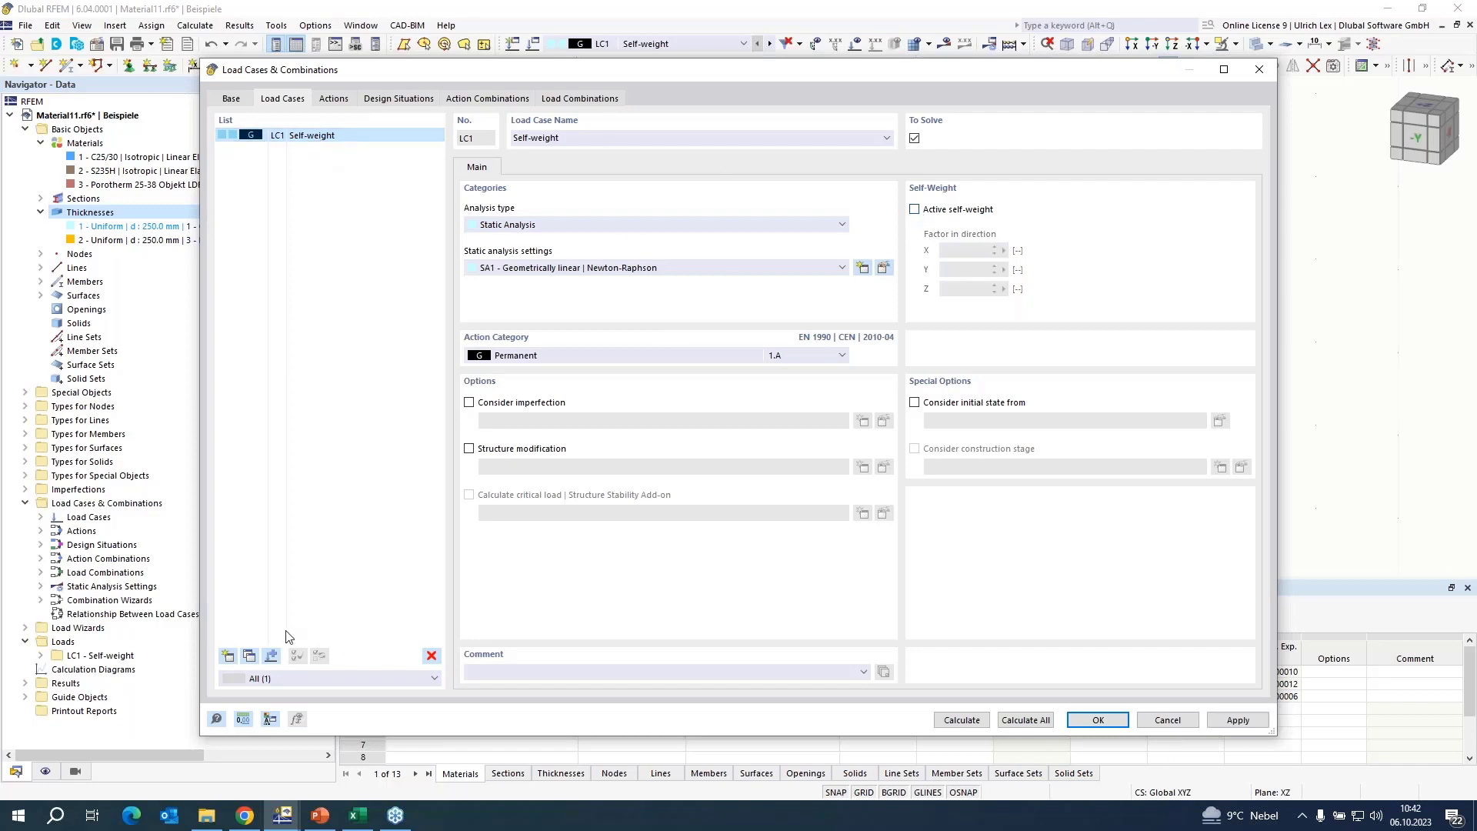
Copy load case LC1 and set the copy's action category to Imposed loads - category A: domestic, residential areas.
click(249, 656)
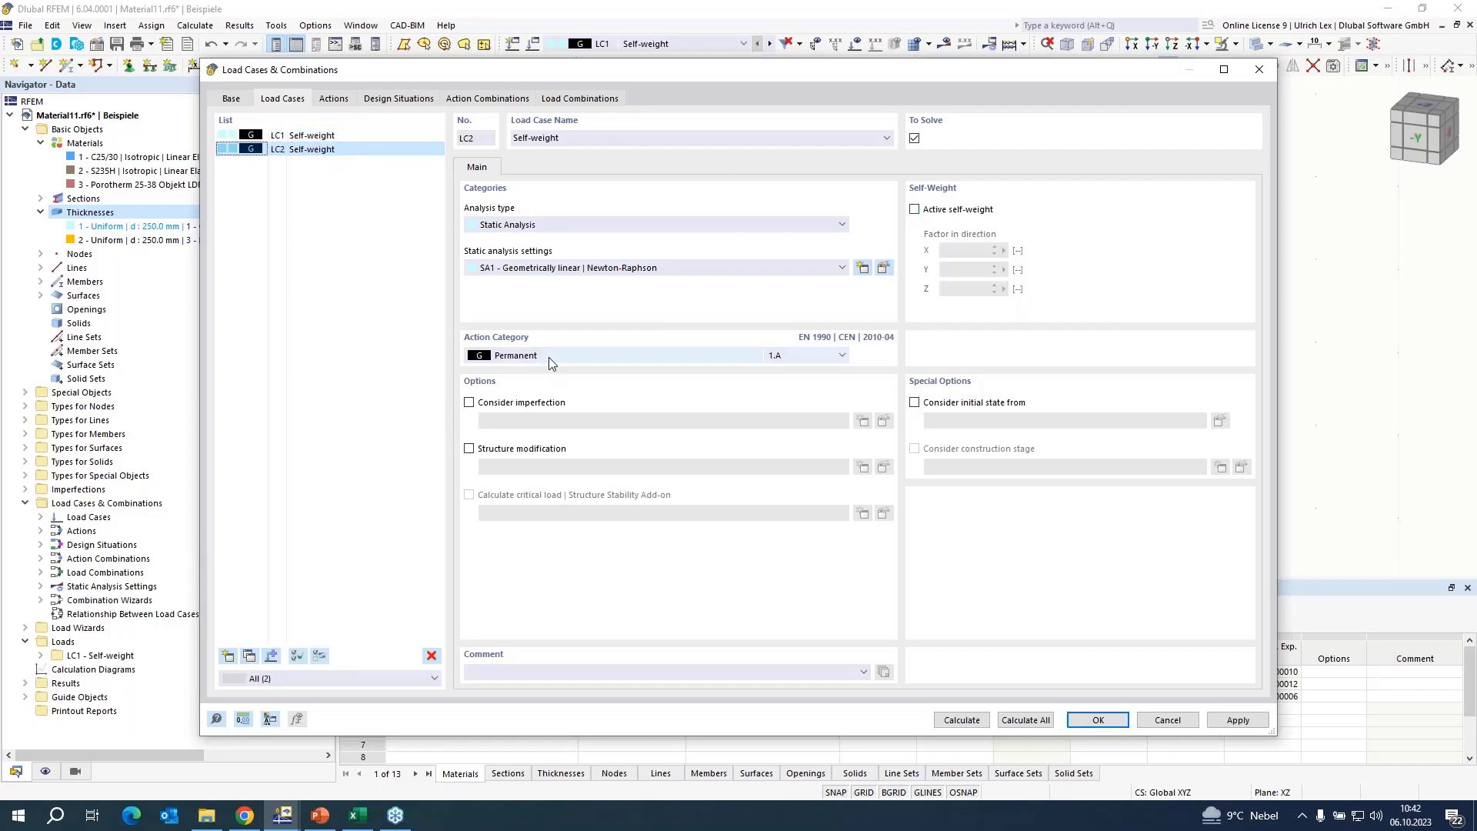
click(577, 356)
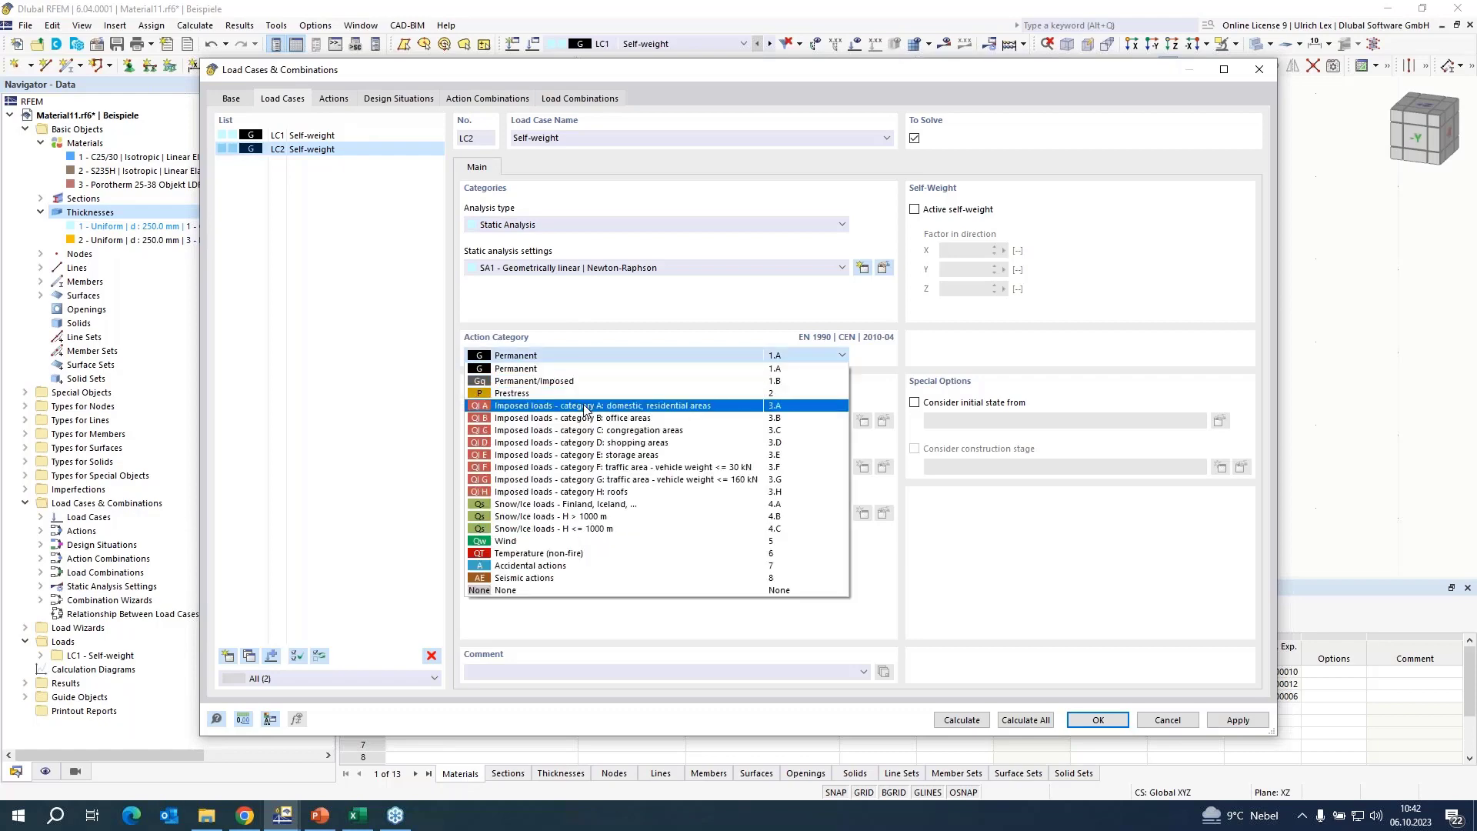
click(589, 400)
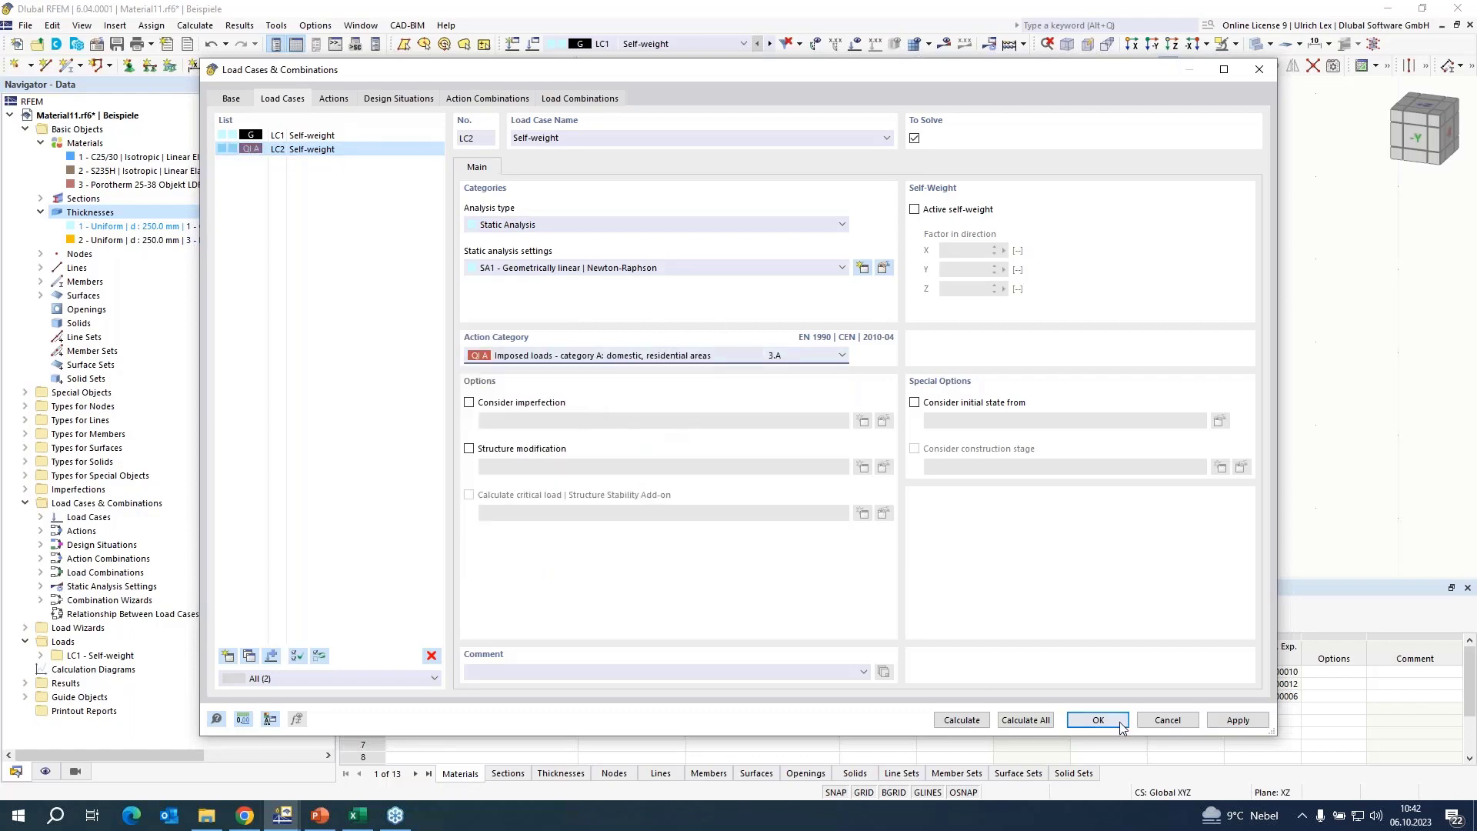
key(Return)
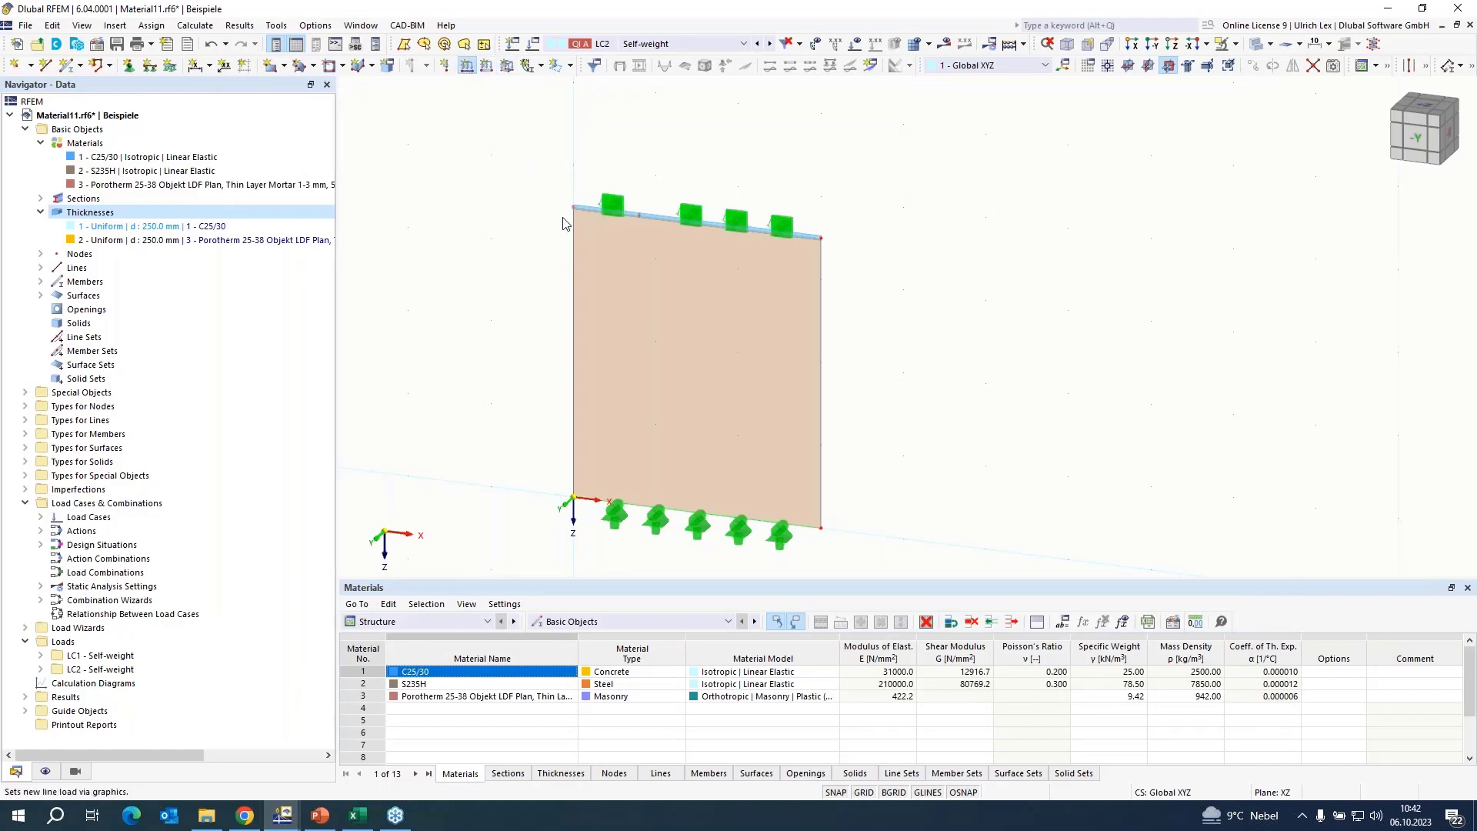
Apply a uniform 130 kN/m line load in direction ZL to both top edge segments in load case LC1.
drag(585, 261, 642, 261)
text(1)
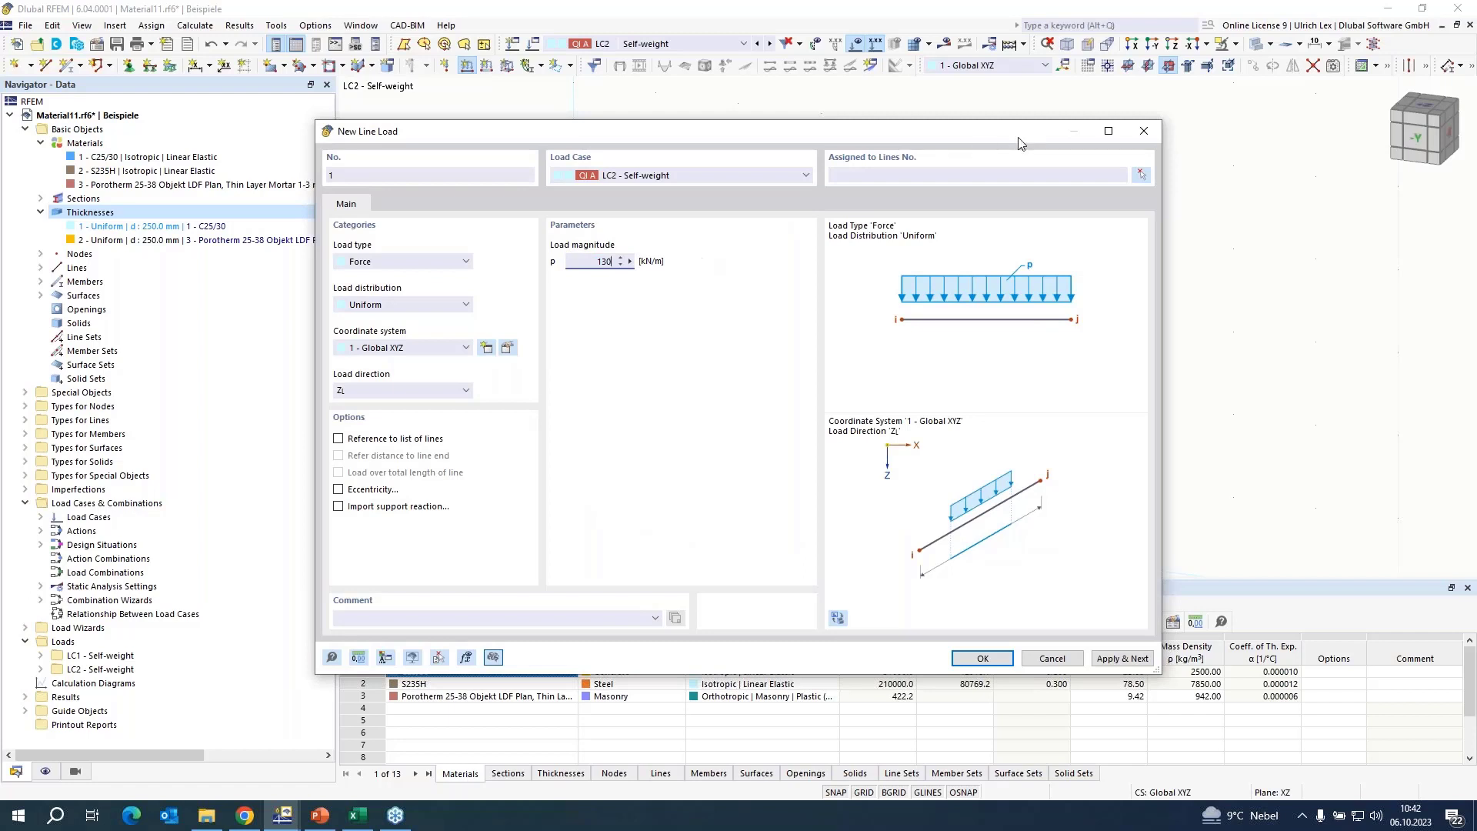
text(30)
click(800, 175)
click(777, 189)
click(1146, 179)
click(652, 218)
click(652, 218)
click(230, 225)
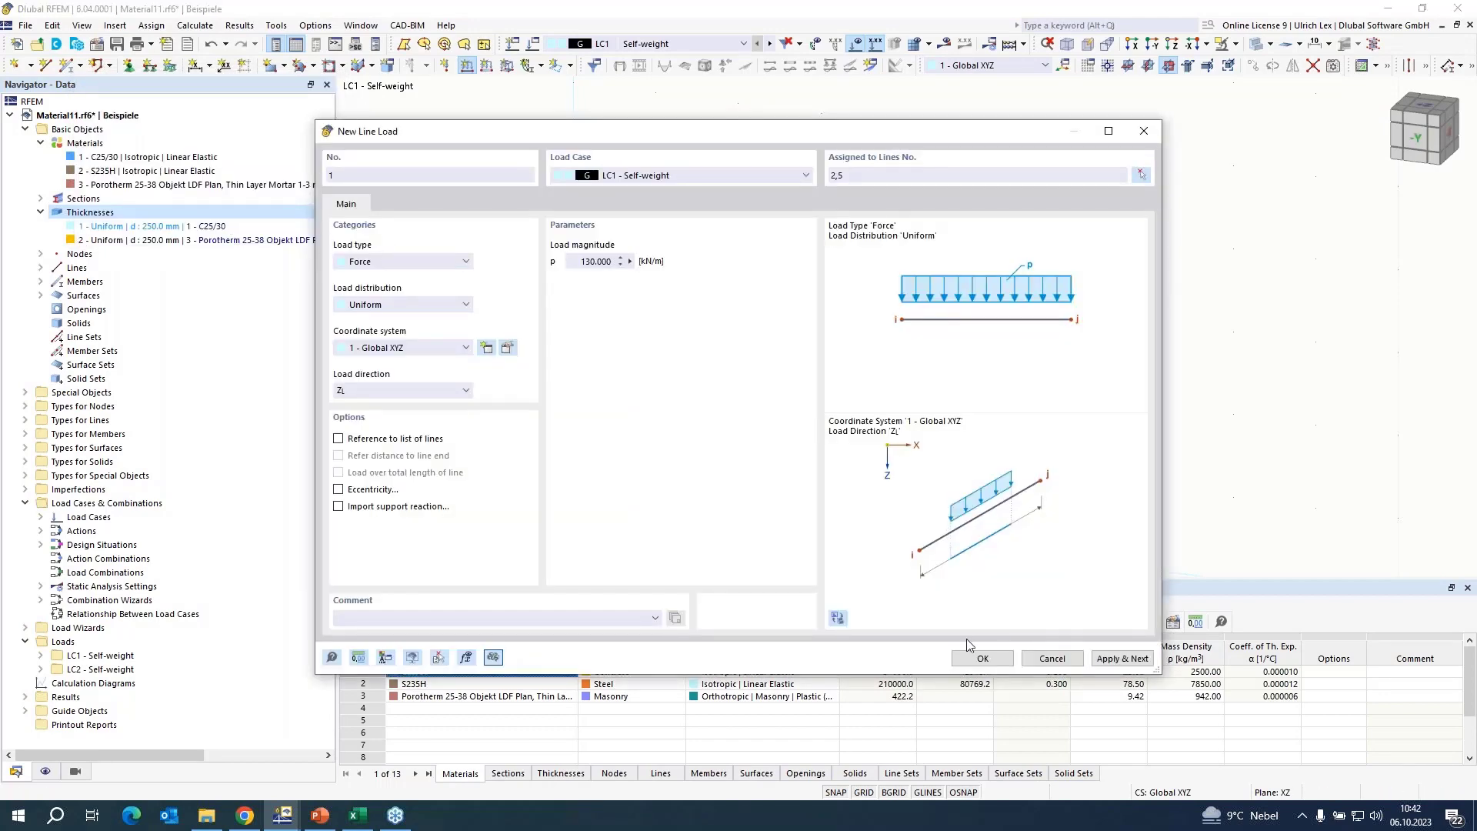
click(983, 659)
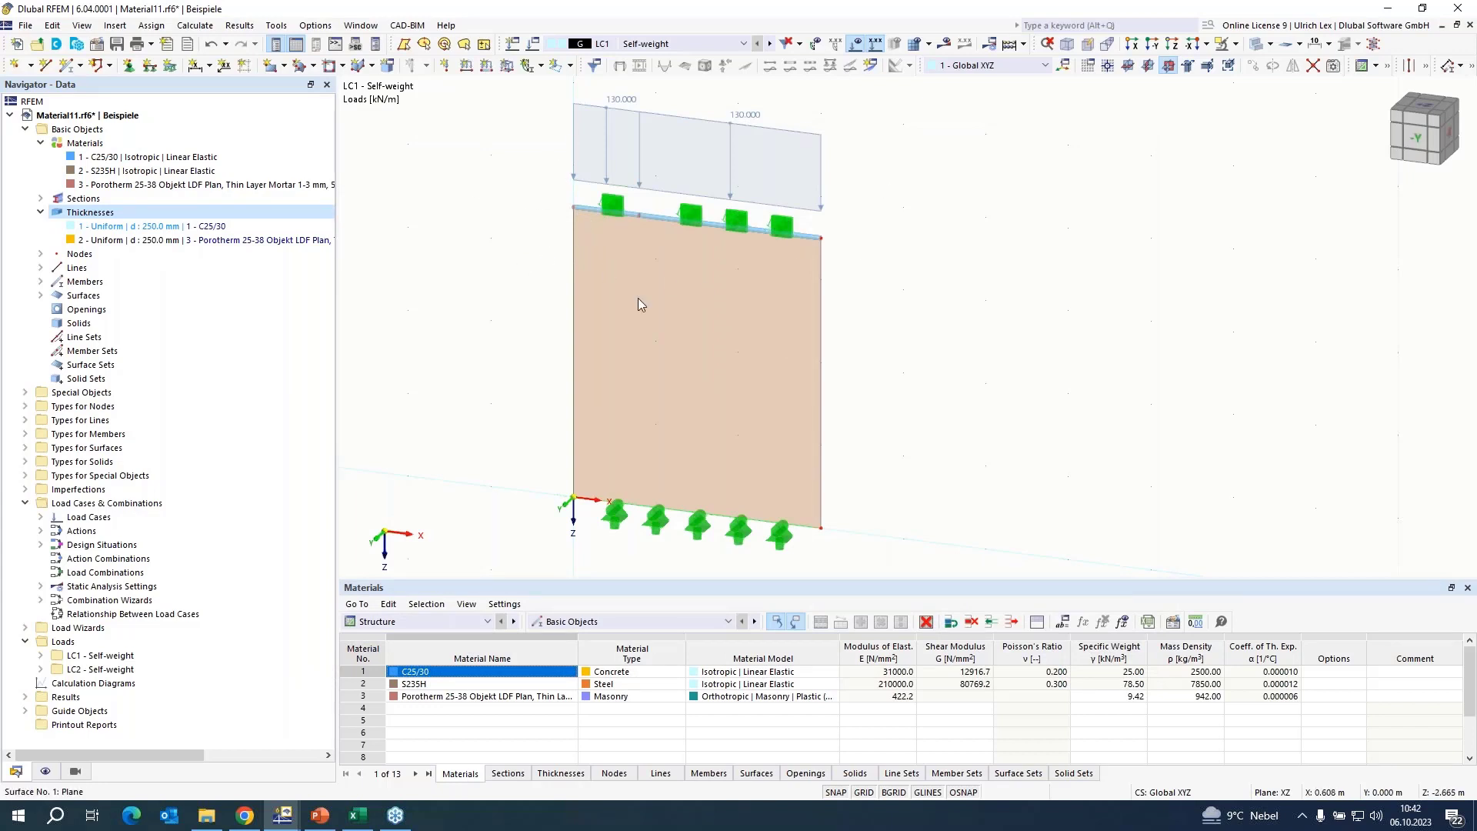
Apply a uniform 100 kN/m line load in direction XL to the first top edge segment in load case LC1.
click(466, 65)
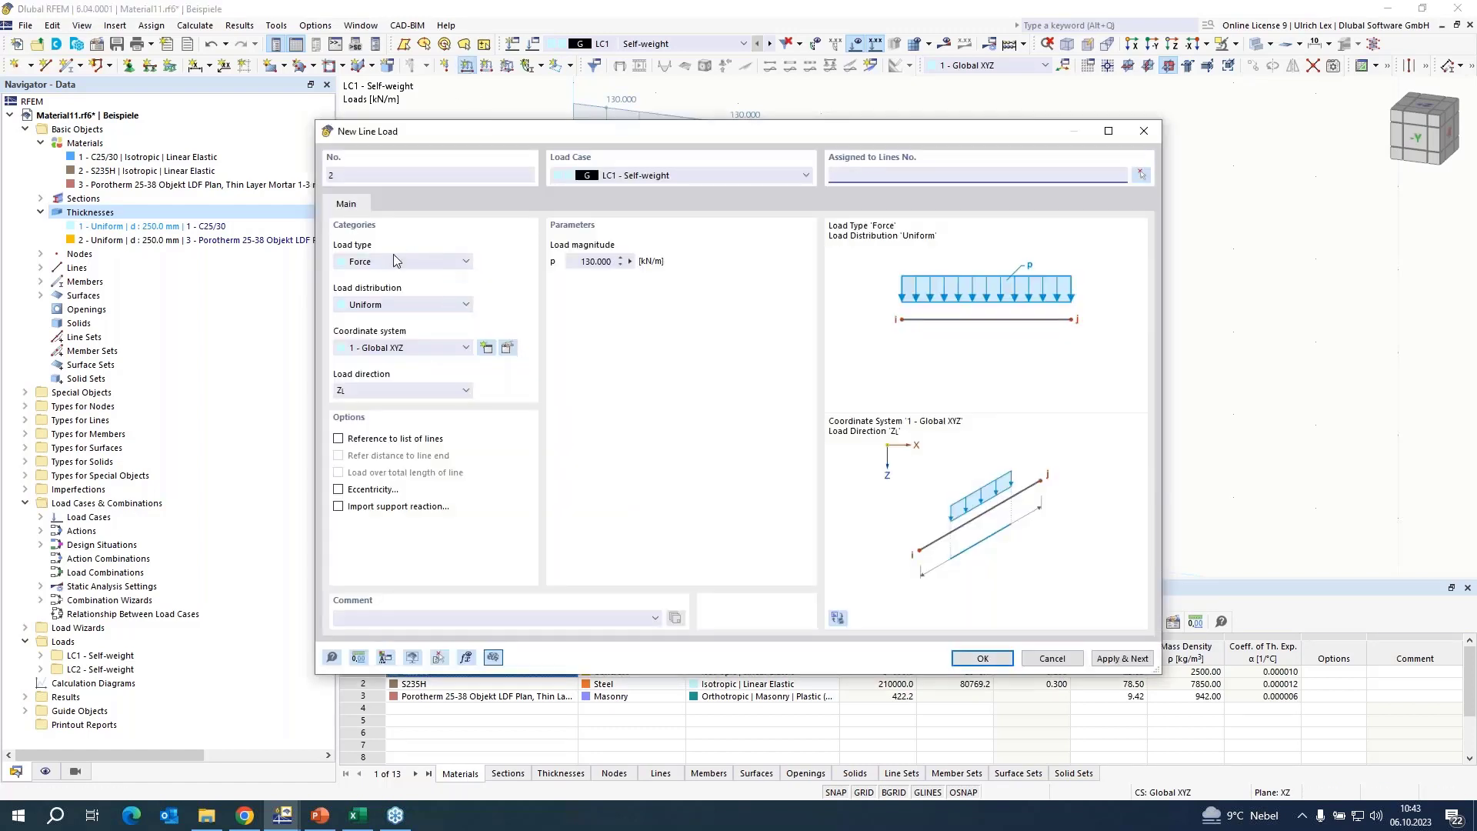
double_click(587, 260)
text(1)
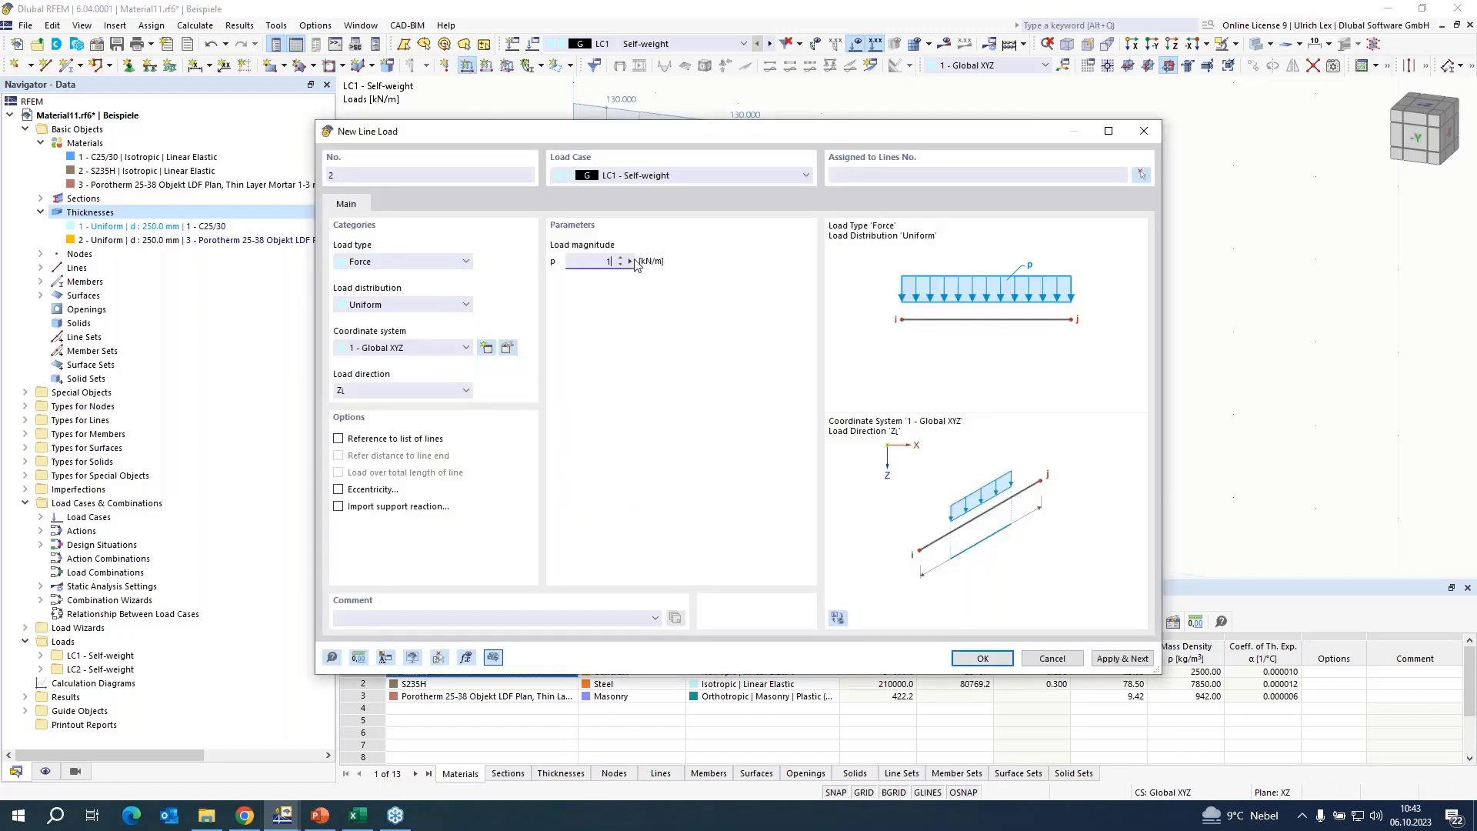
click(437, 391)
click(439, 406)
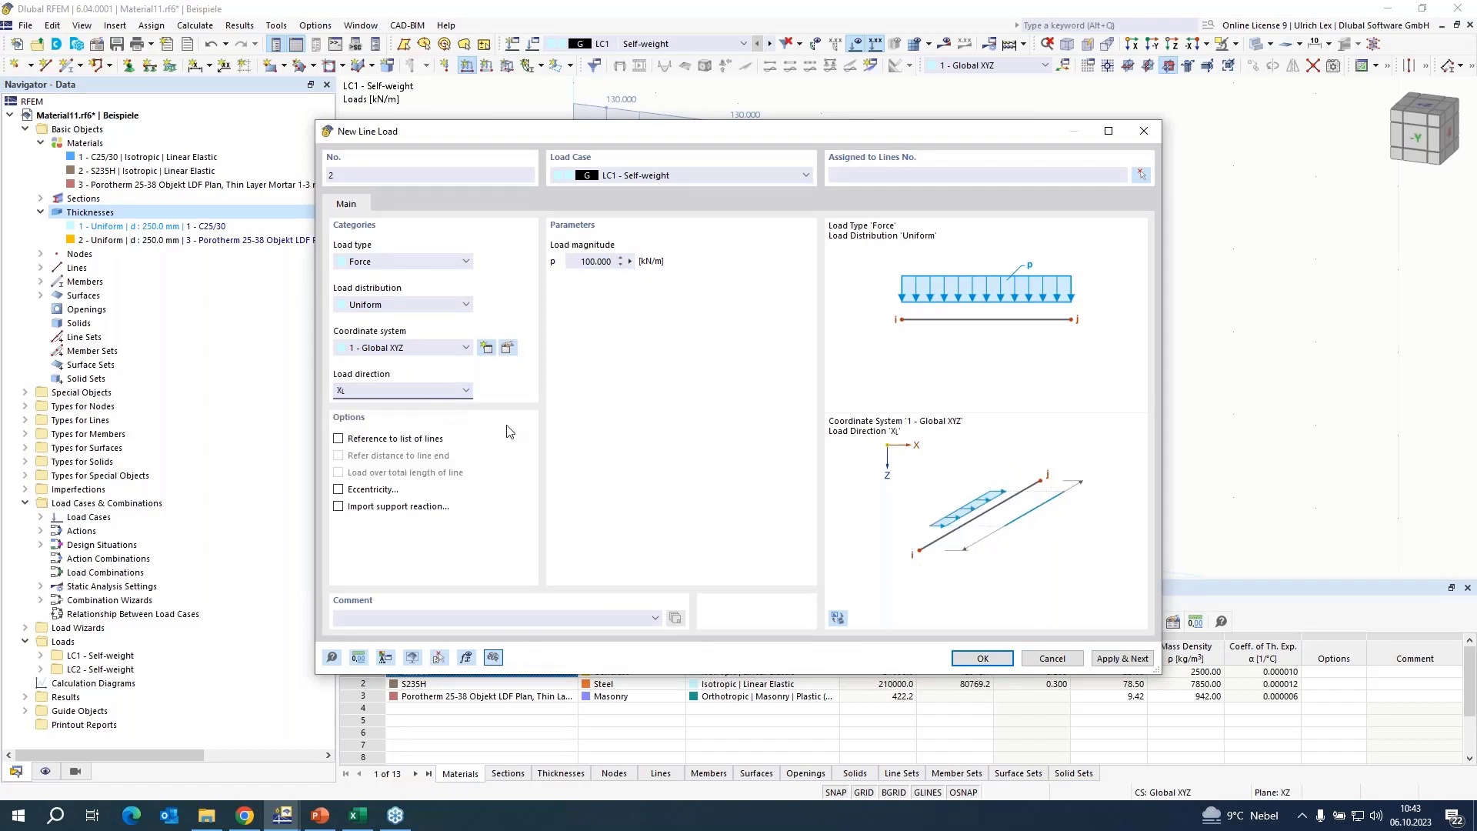
click(989, 659)
click(588, 208)
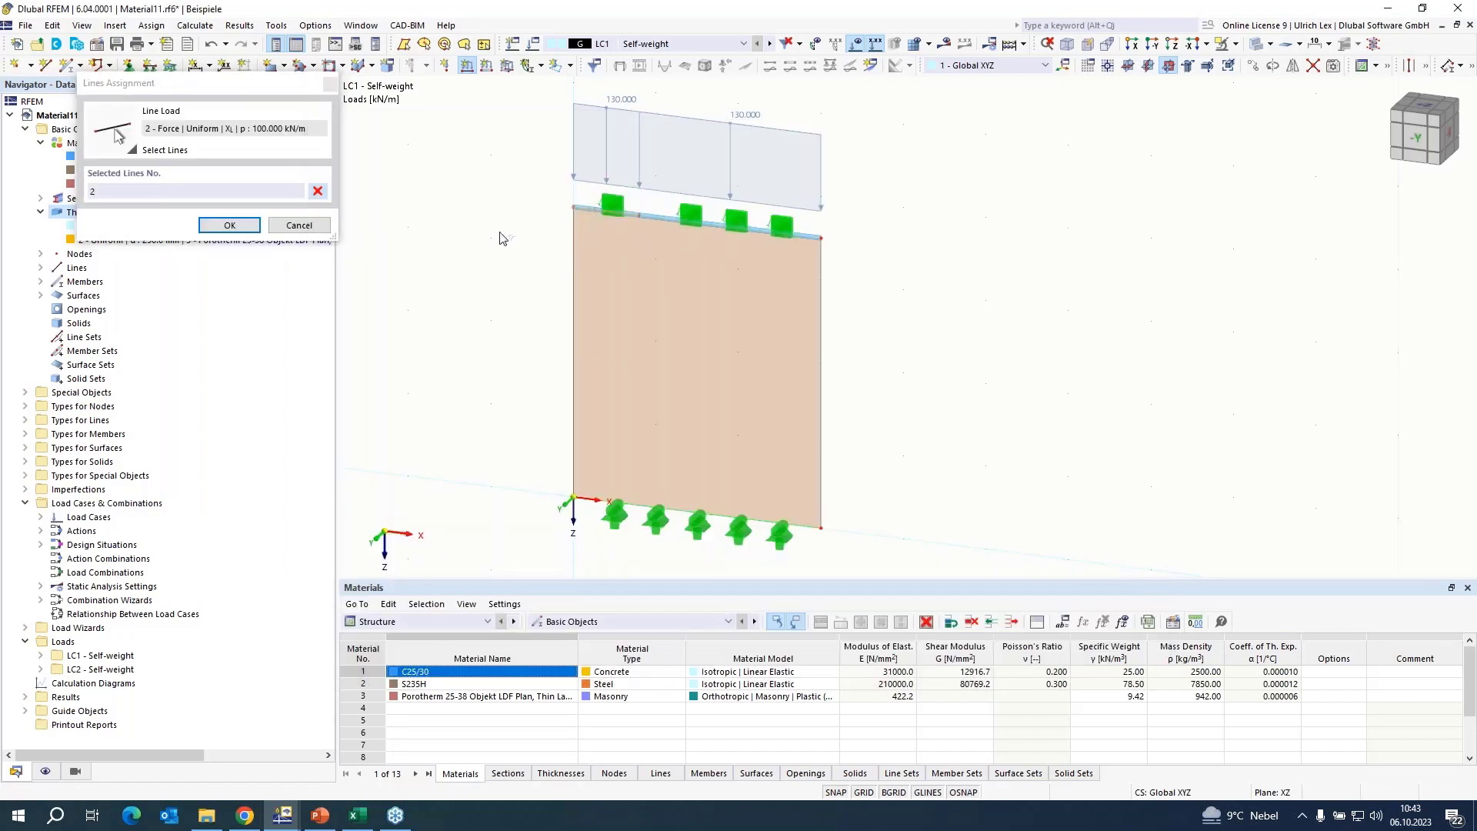
click(229, 225)
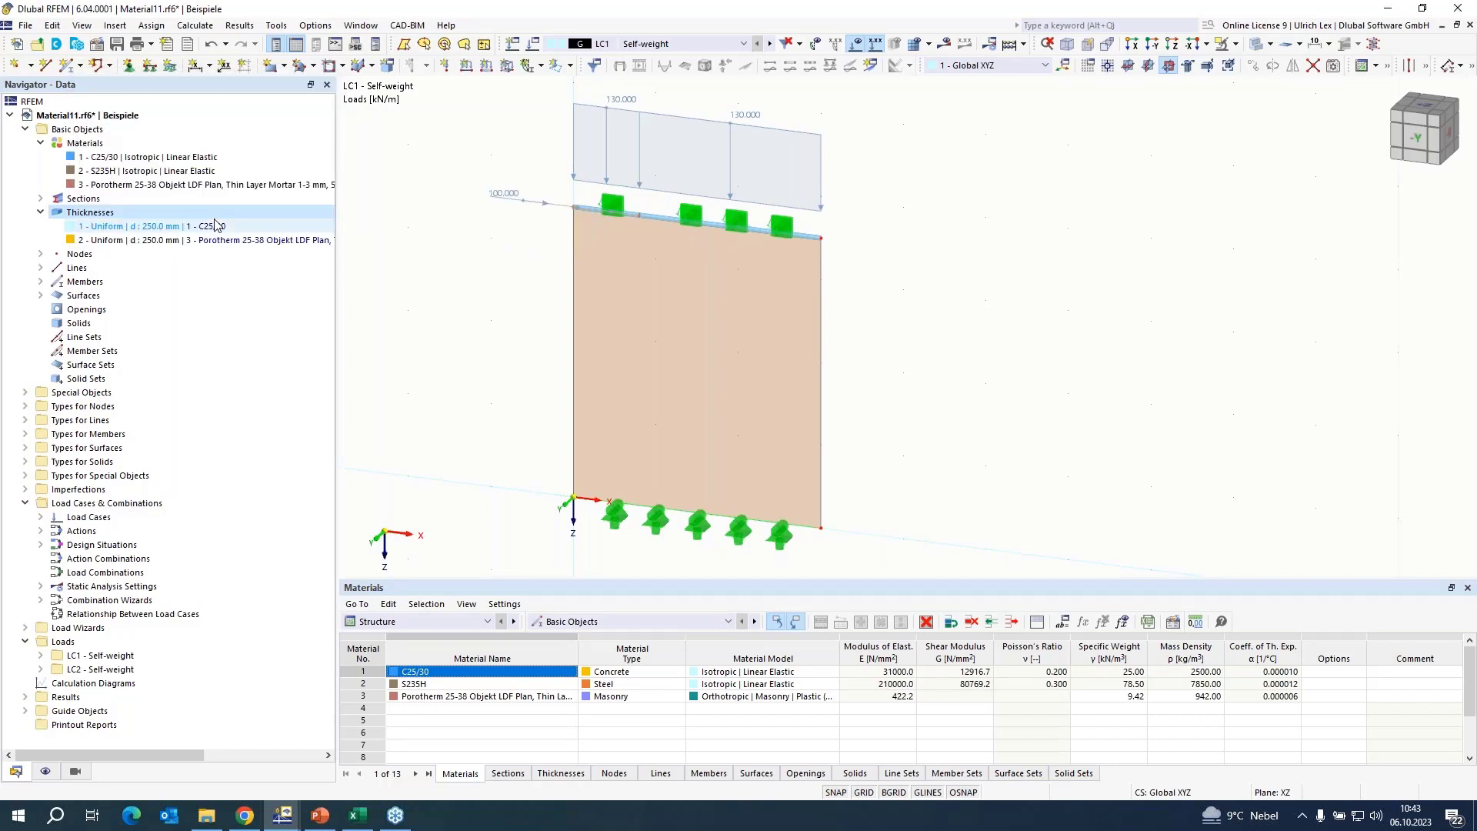
right_click(527, 355)
click(943, 346)
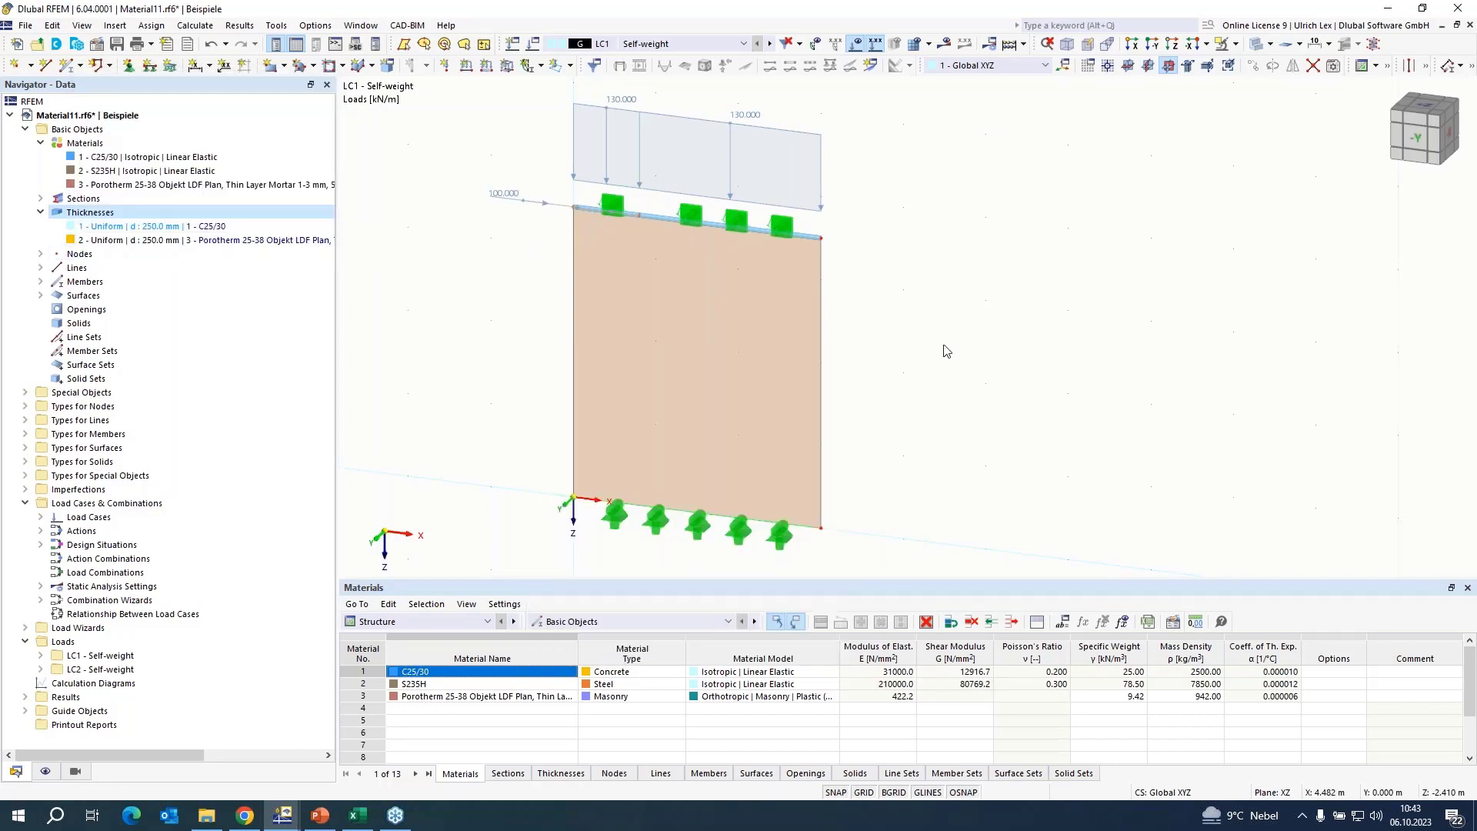
scroll(923, 412, down, 1)
scroll(452, 322, up, 1)
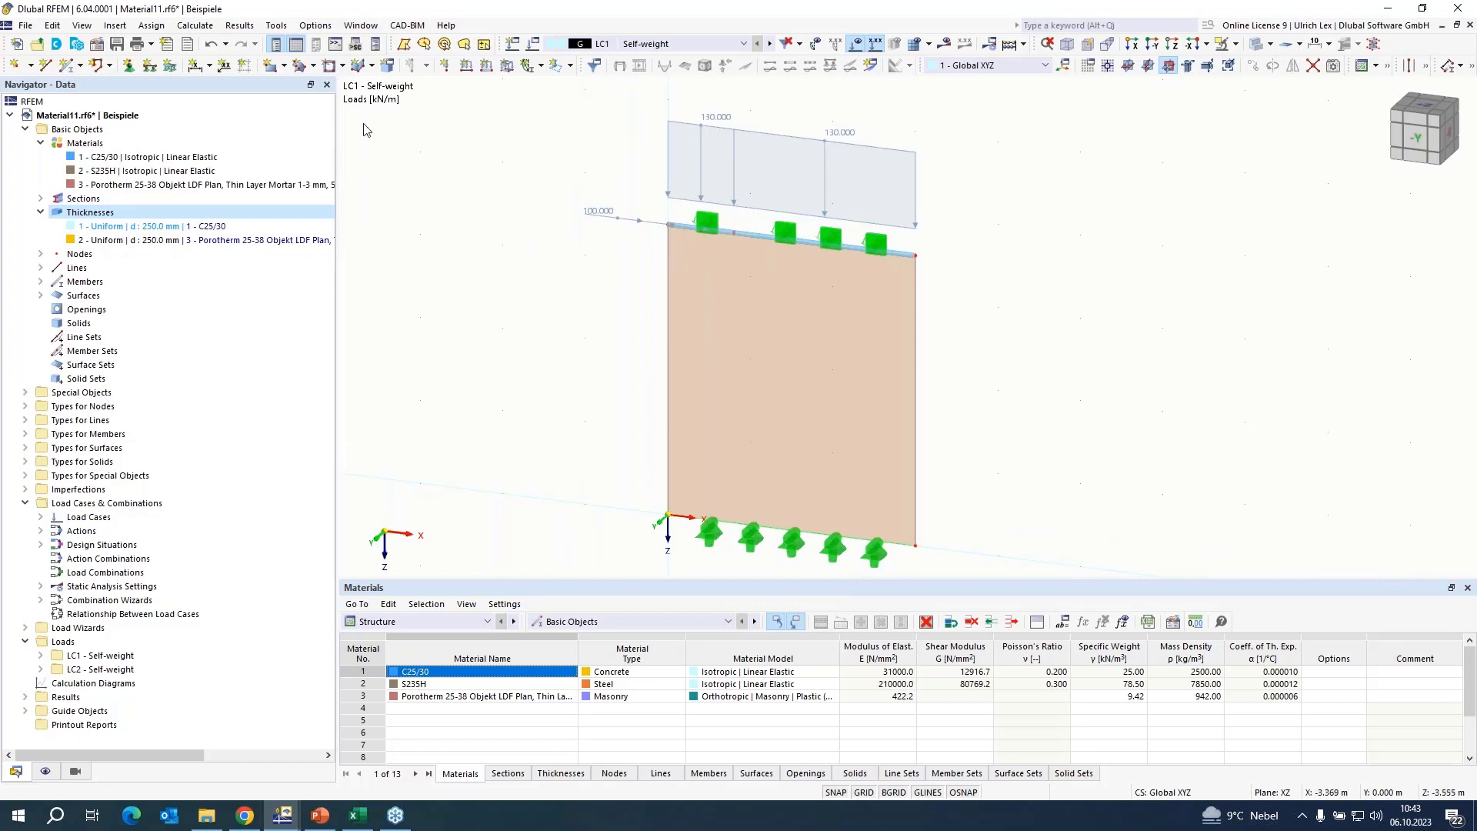
Set the target length of finite elements to 0.2 m and apply the mesh settings to the wall.
click(205, 27)
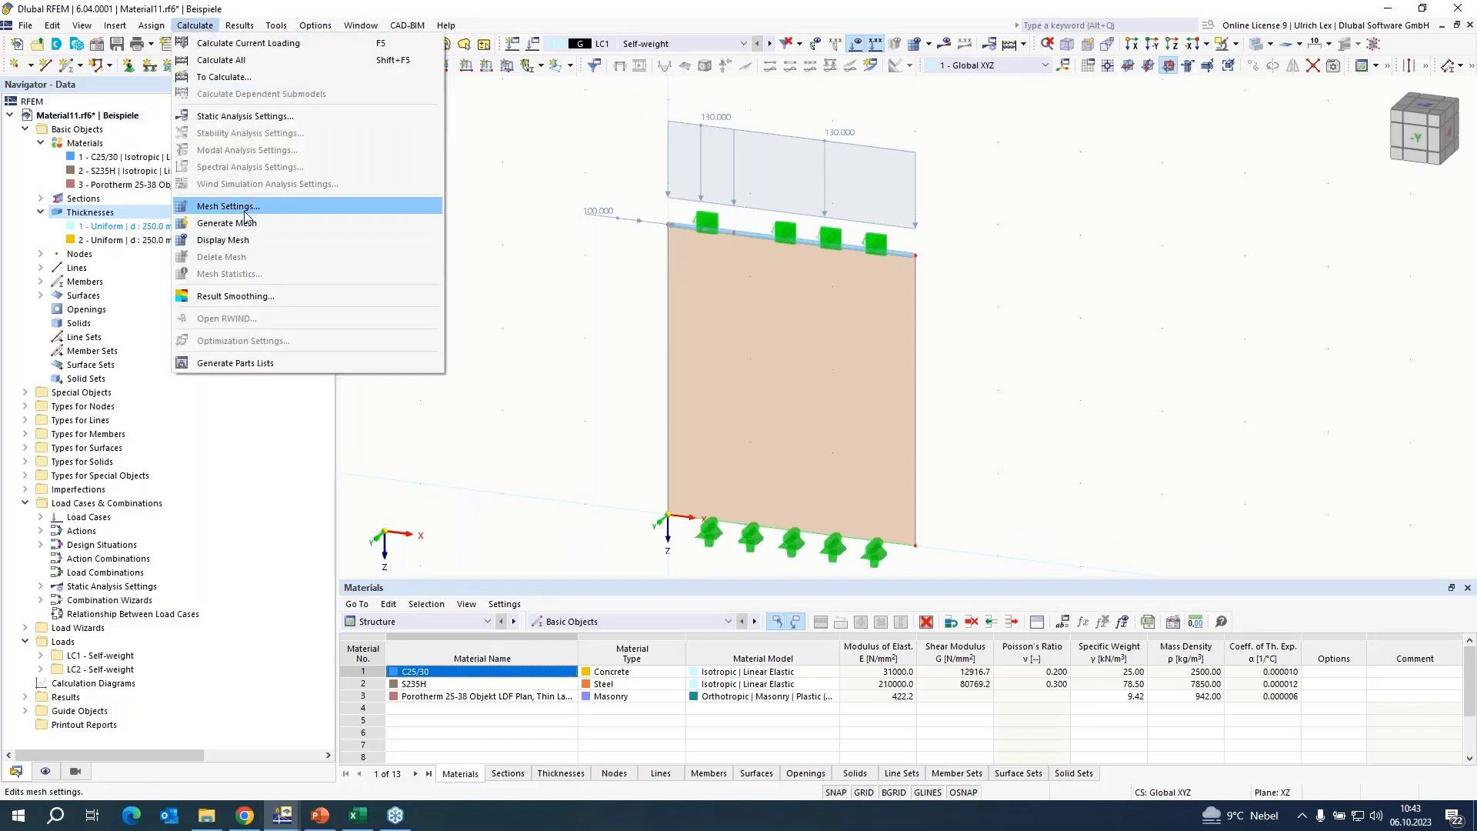
click(261, 207)
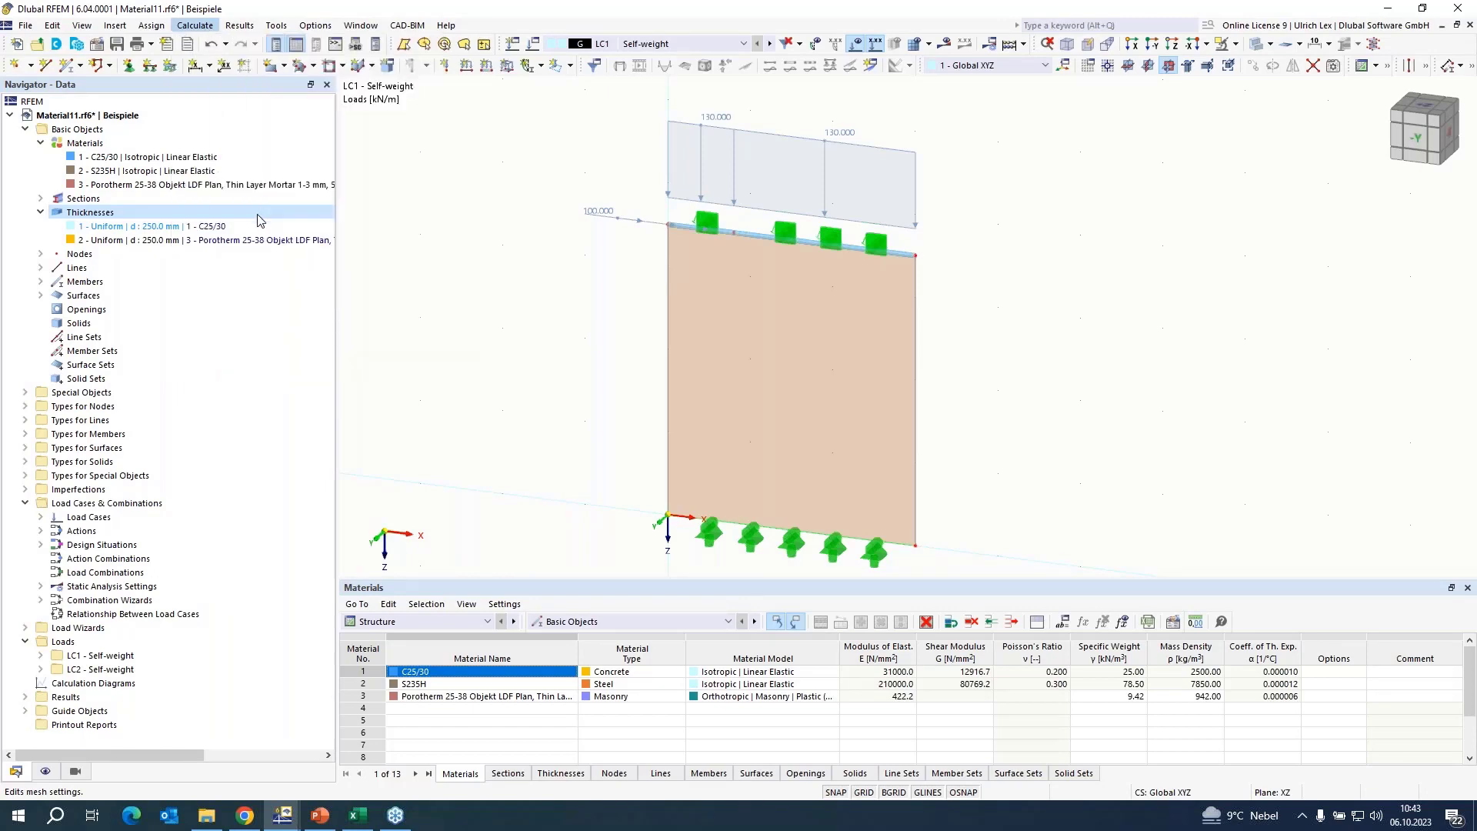
click(507, 197)
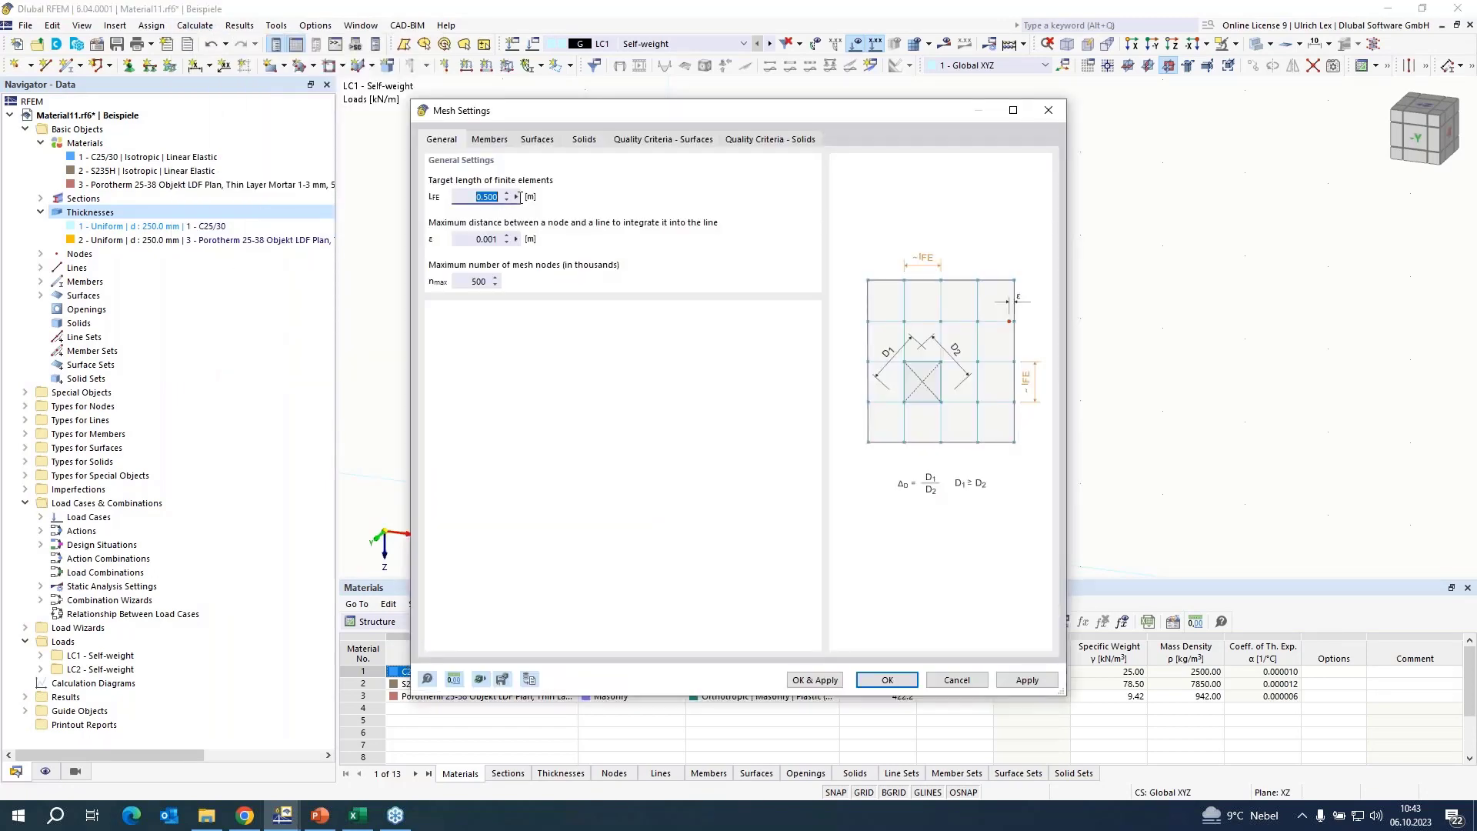
text(0,2)
click(827, 682)
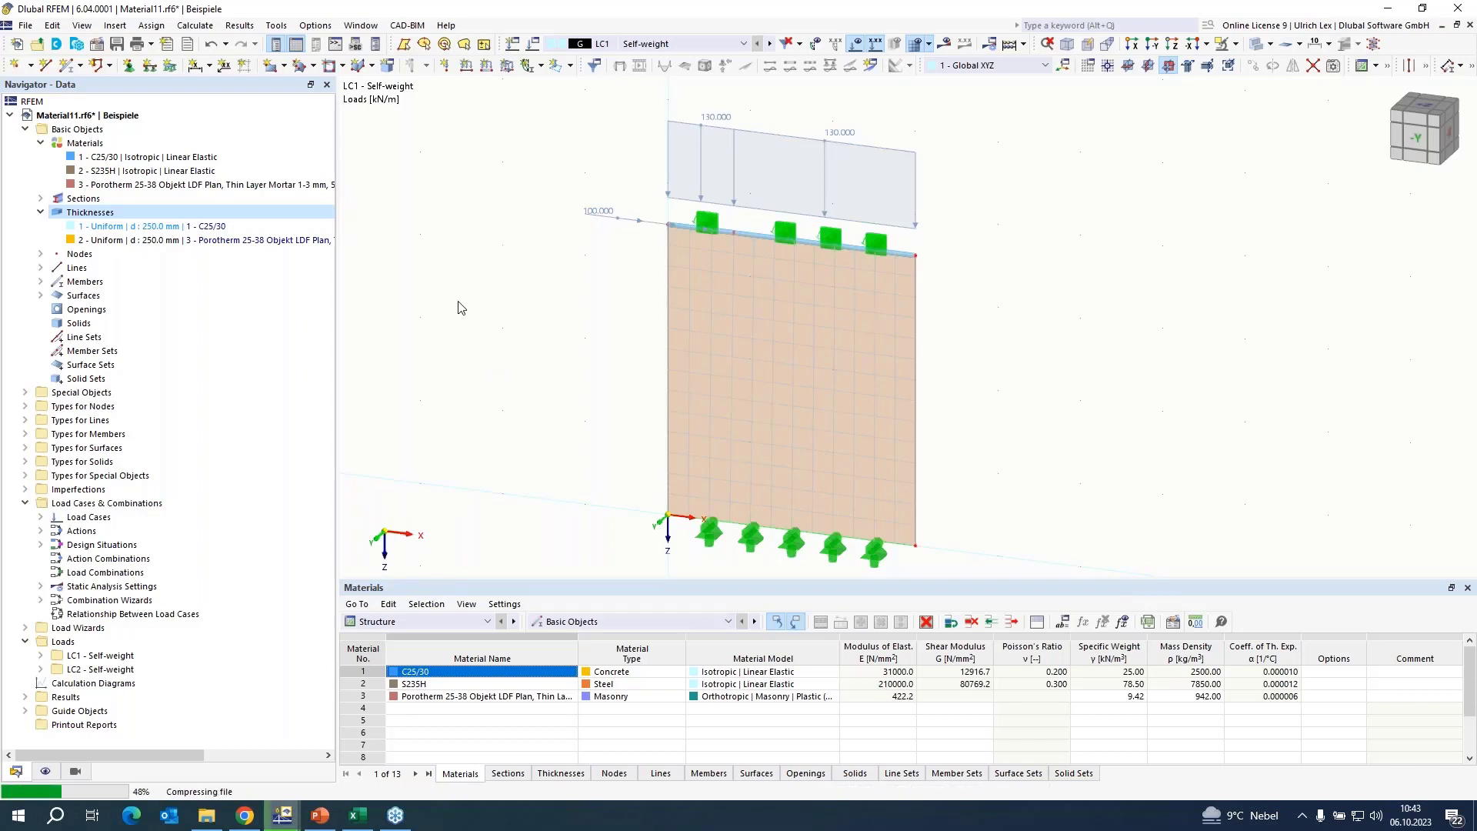
scroll(458, 307, down, 2)
scroll(835, 351, up, 1)
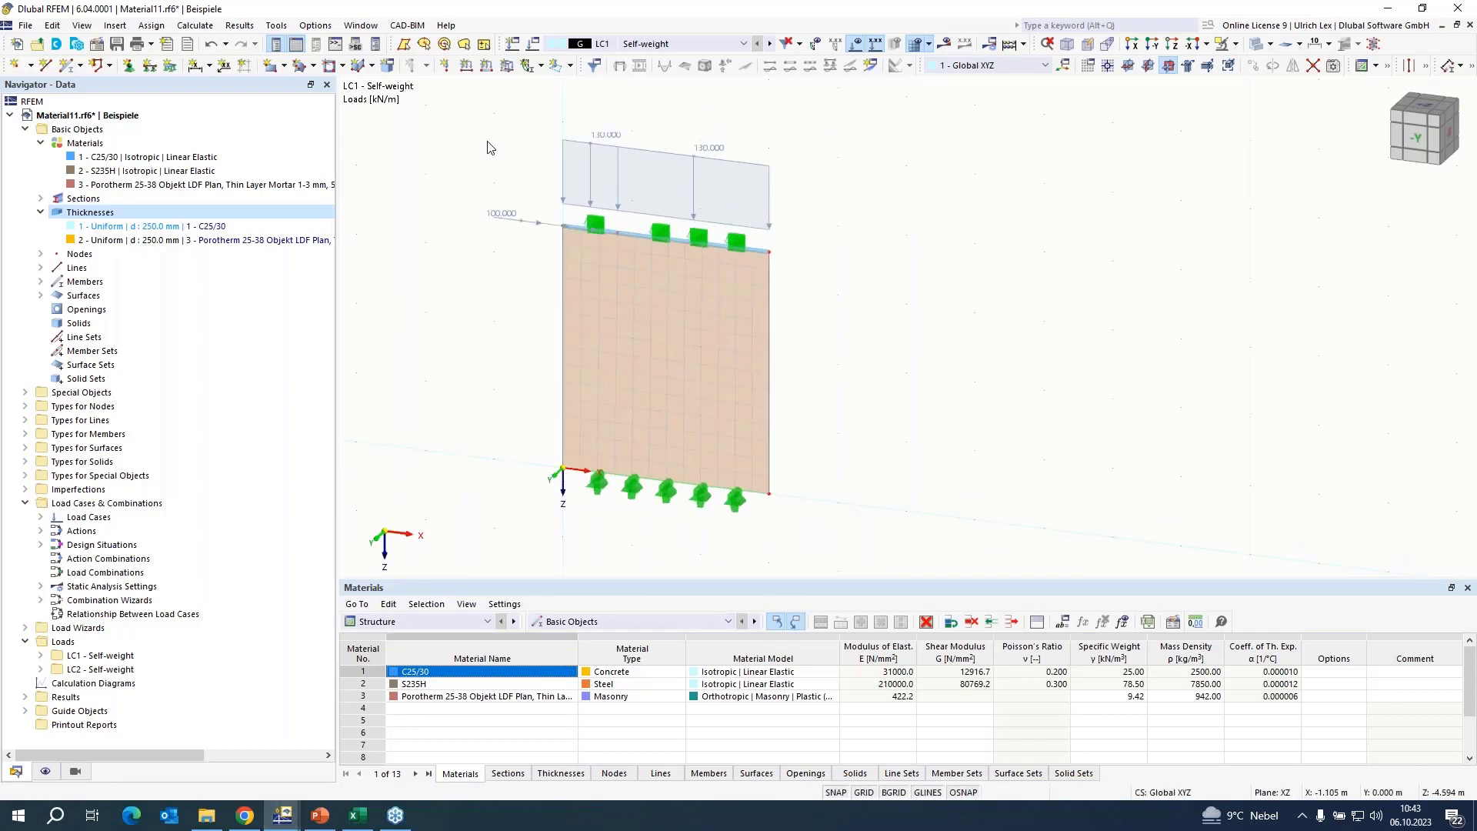
Deactivate the combination wizard in the base settings of the load cases and combinations.
click(533, 44)
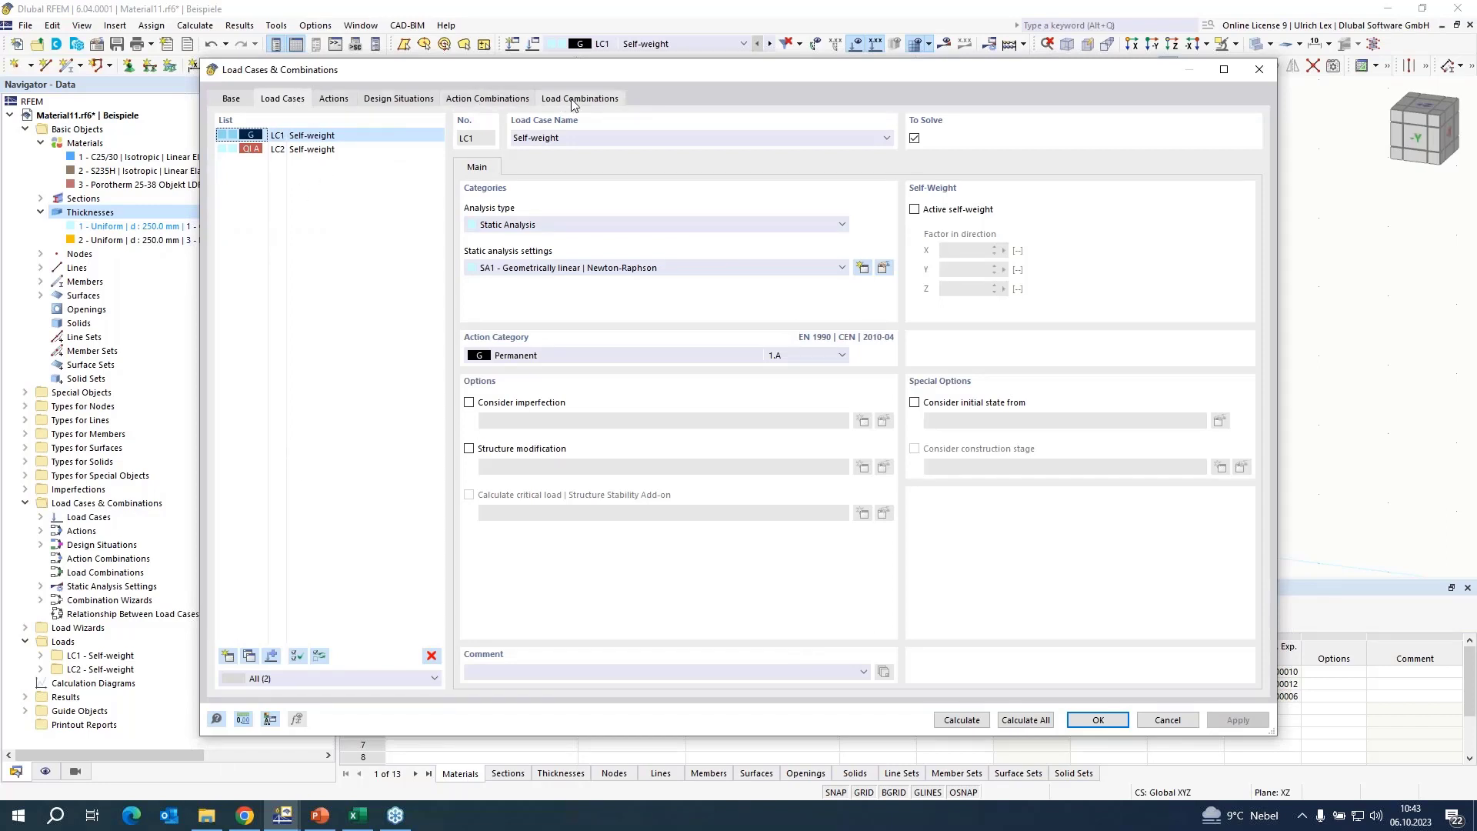
click(232, 102)
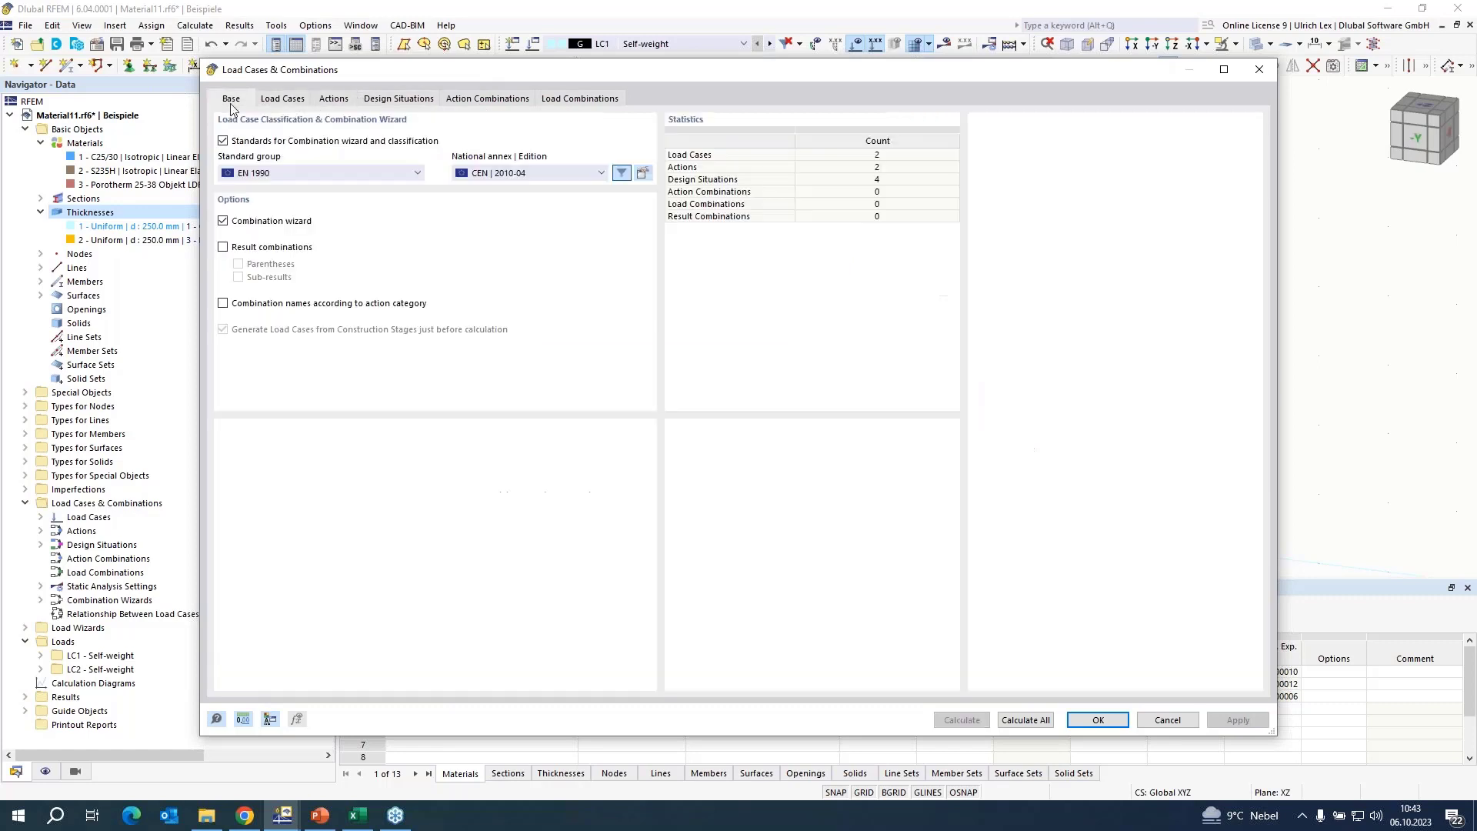
click(222, 223)
Create load combination CO1 with static analysis settings SA3 - Large deformations, Newton-Raphson.
click(332, 100)
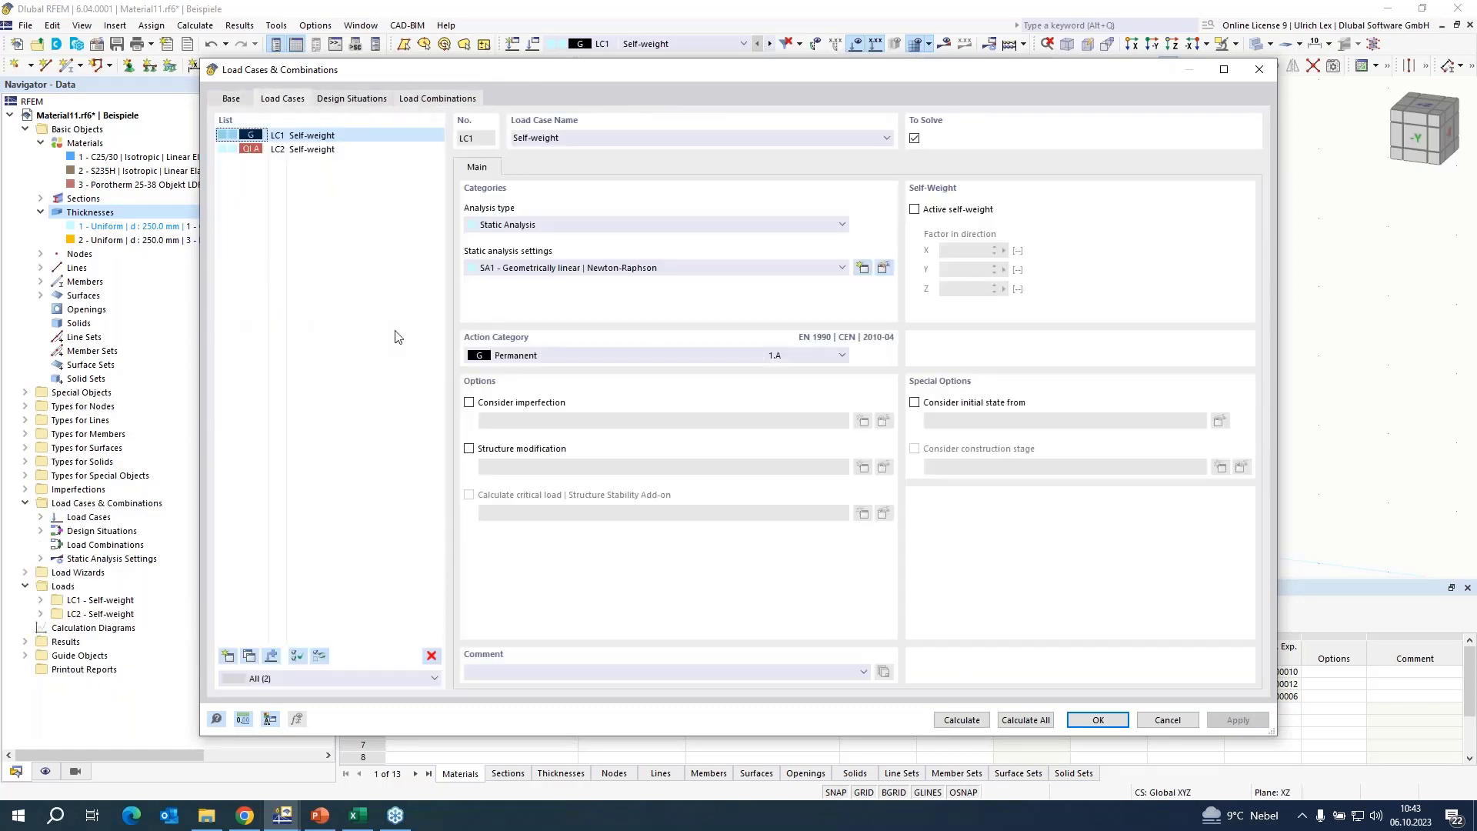
click(227, 656)
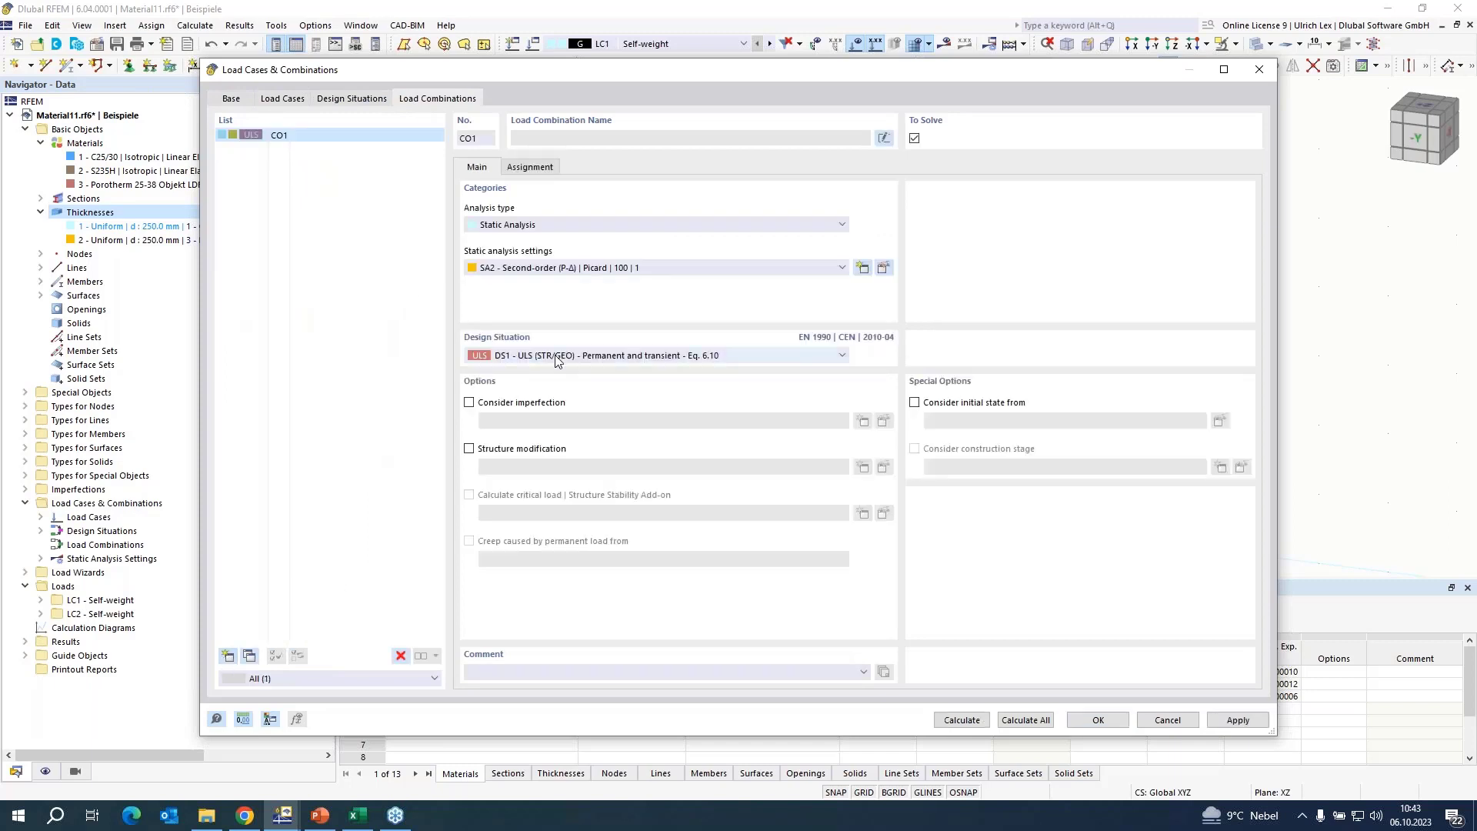
click(541, 267)
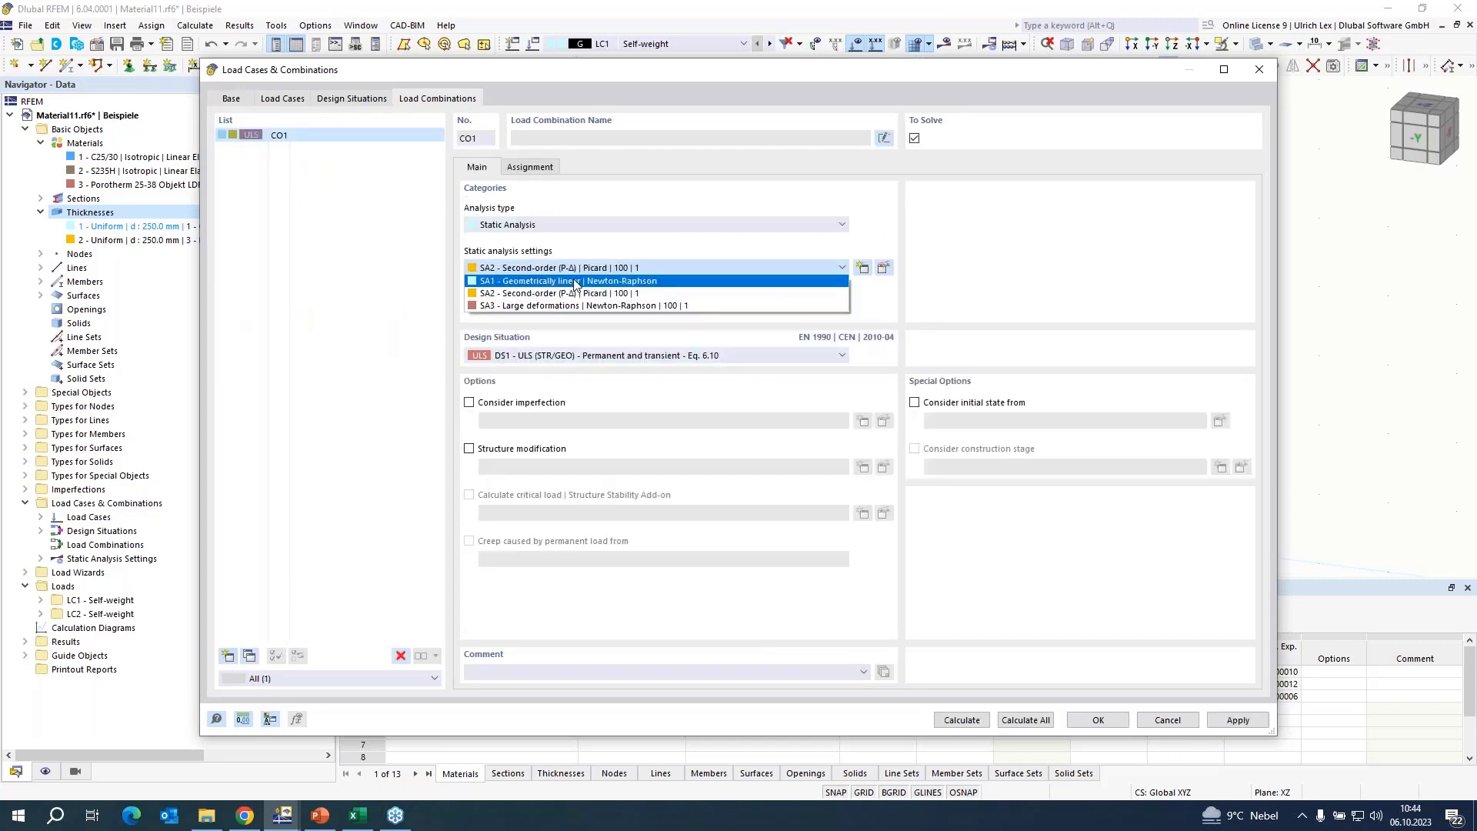
click(574, 279)
click(630, 267)
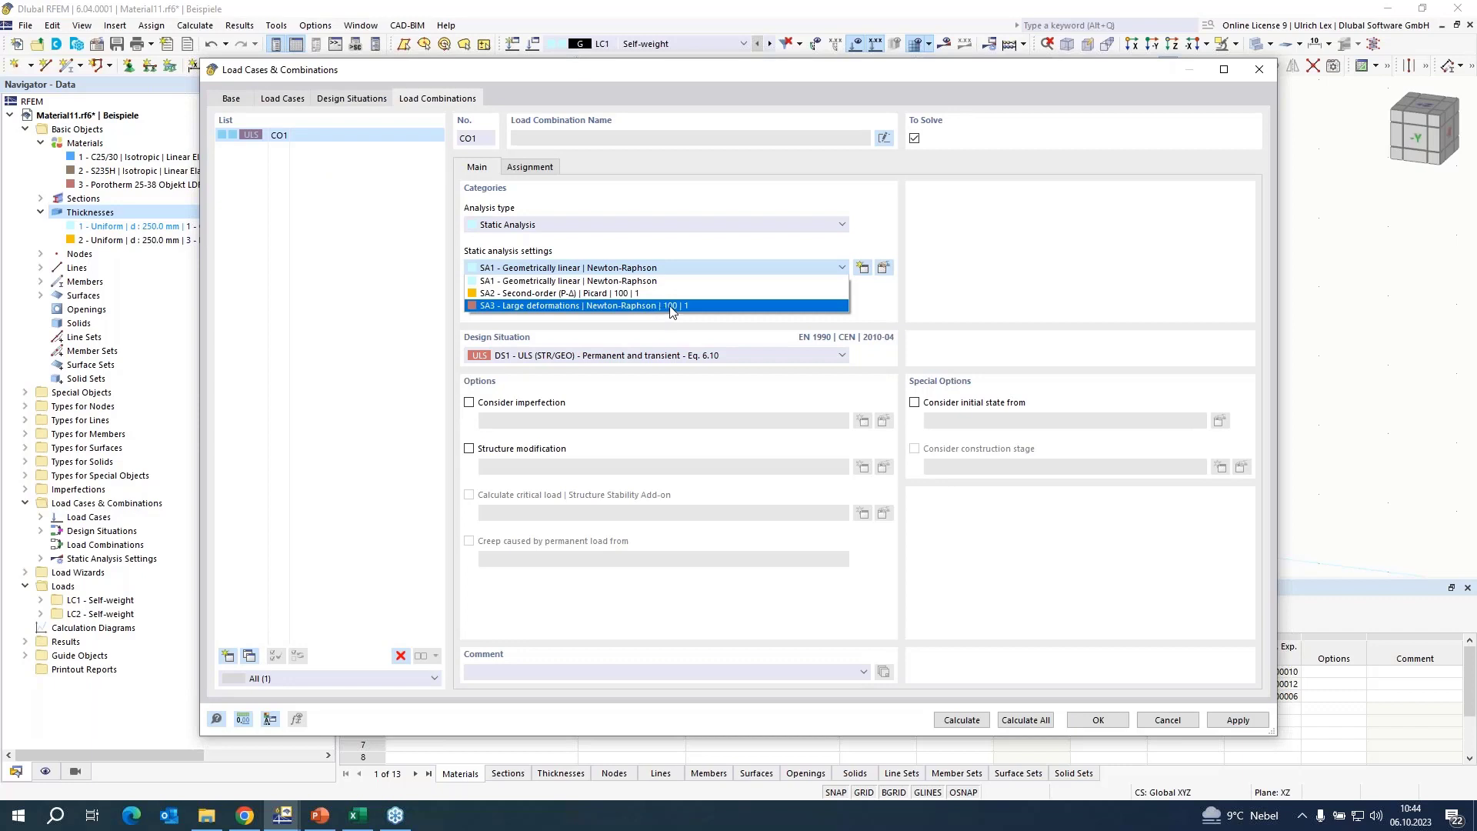
click(672, 306)
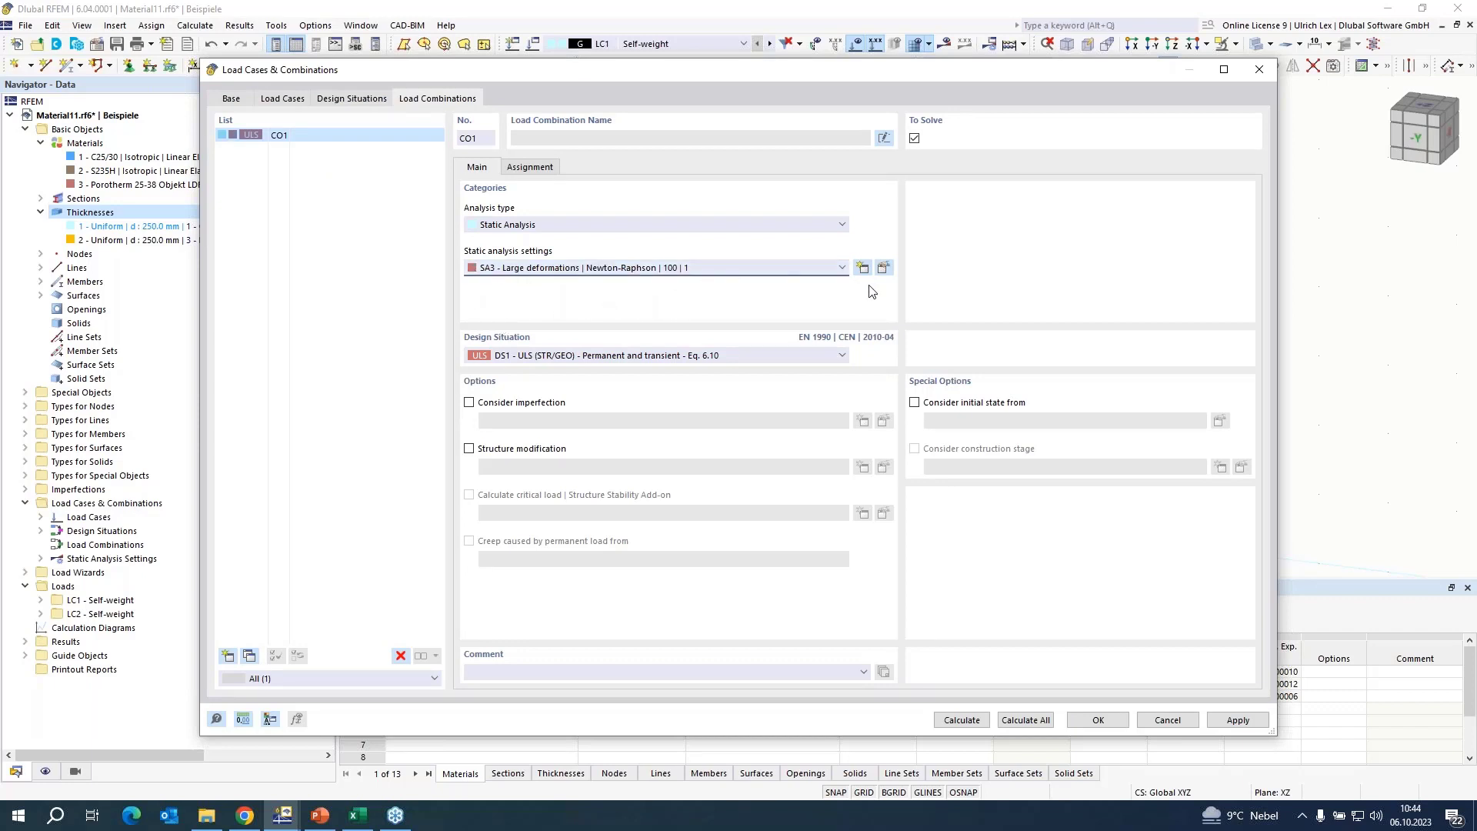
Set static analysis settings SA3 to 1000 maximum iterations and 5 load increments, saving the results of all load increments.
click(884, 268)
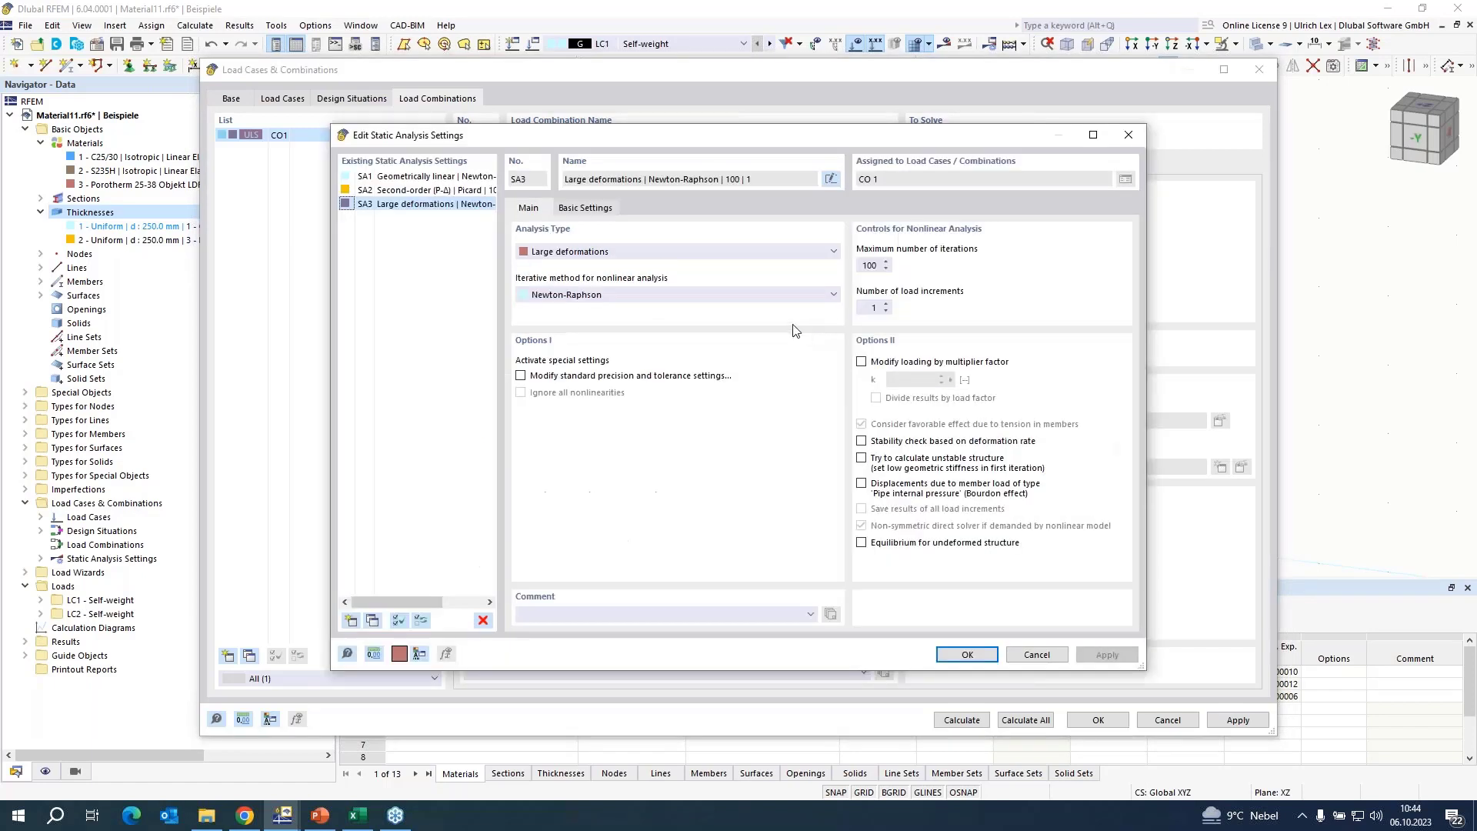
click(878, 268)
text(0)
click(887, 305)
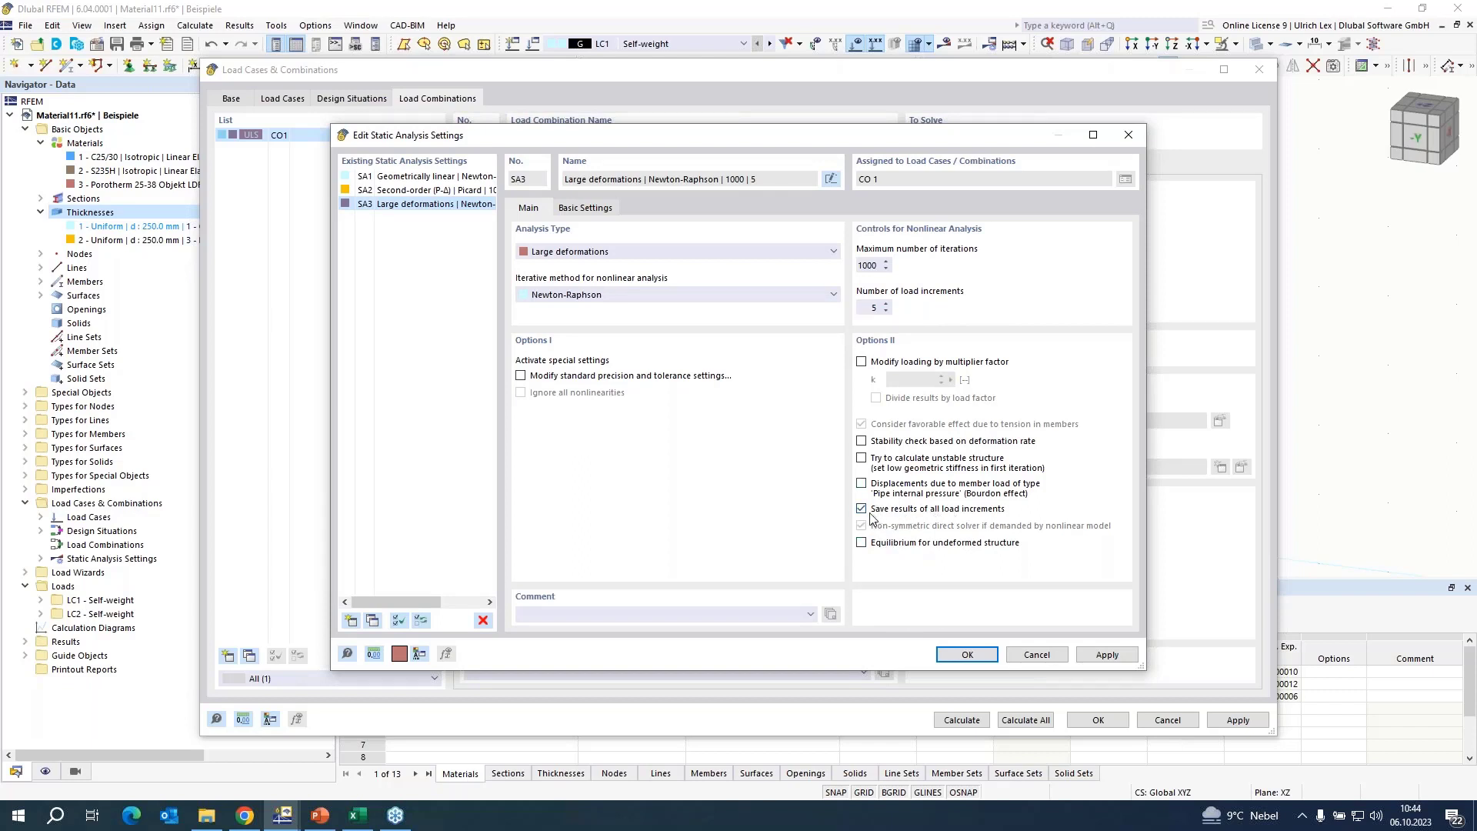
click(982, 658)
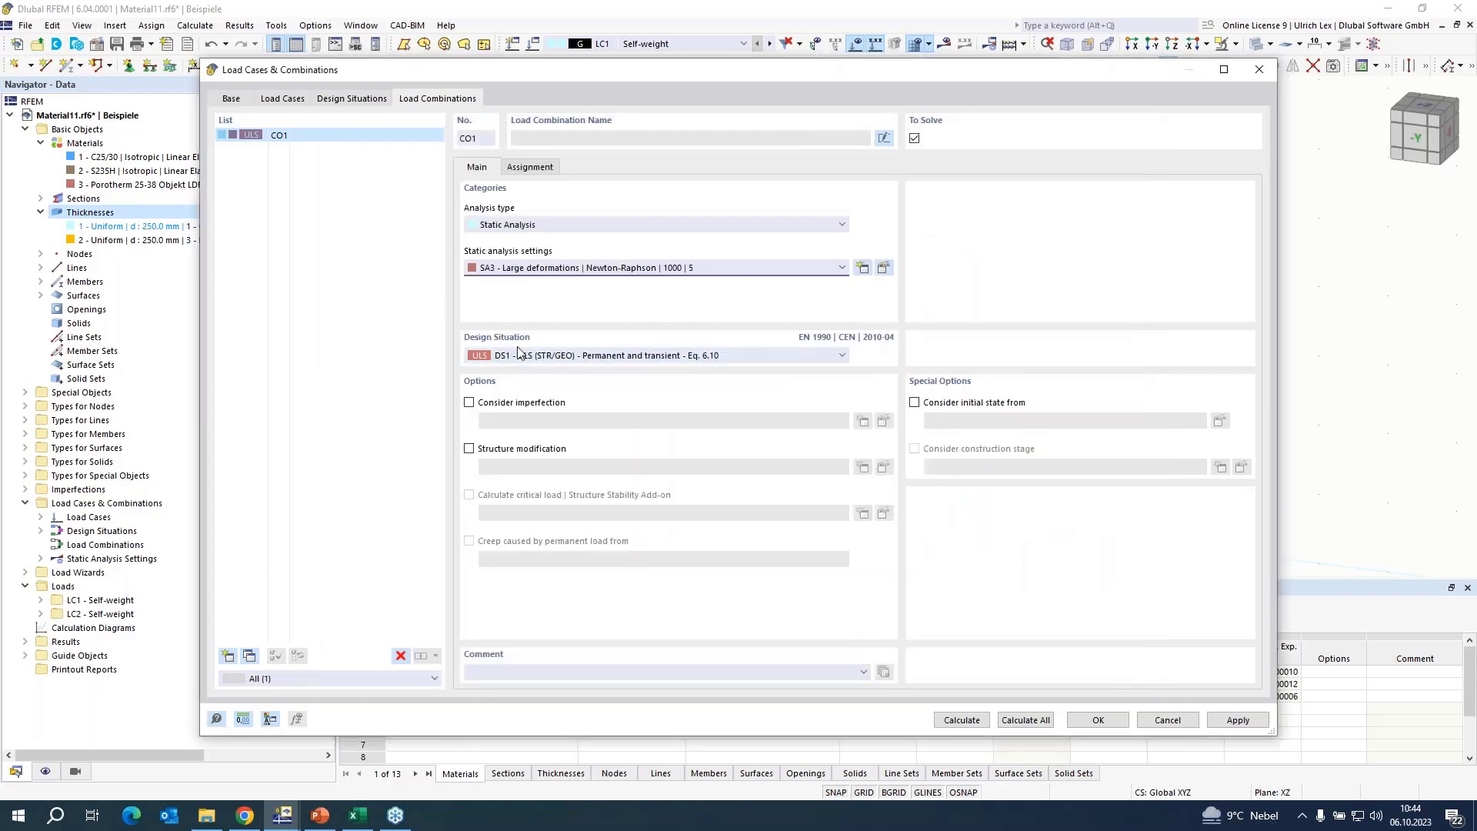
Assign load cases LC1 and LC2 to load combination CO1, each with factor 1.00.
click(529, 167)
double_click(496, 202)
double_click(498, 217)
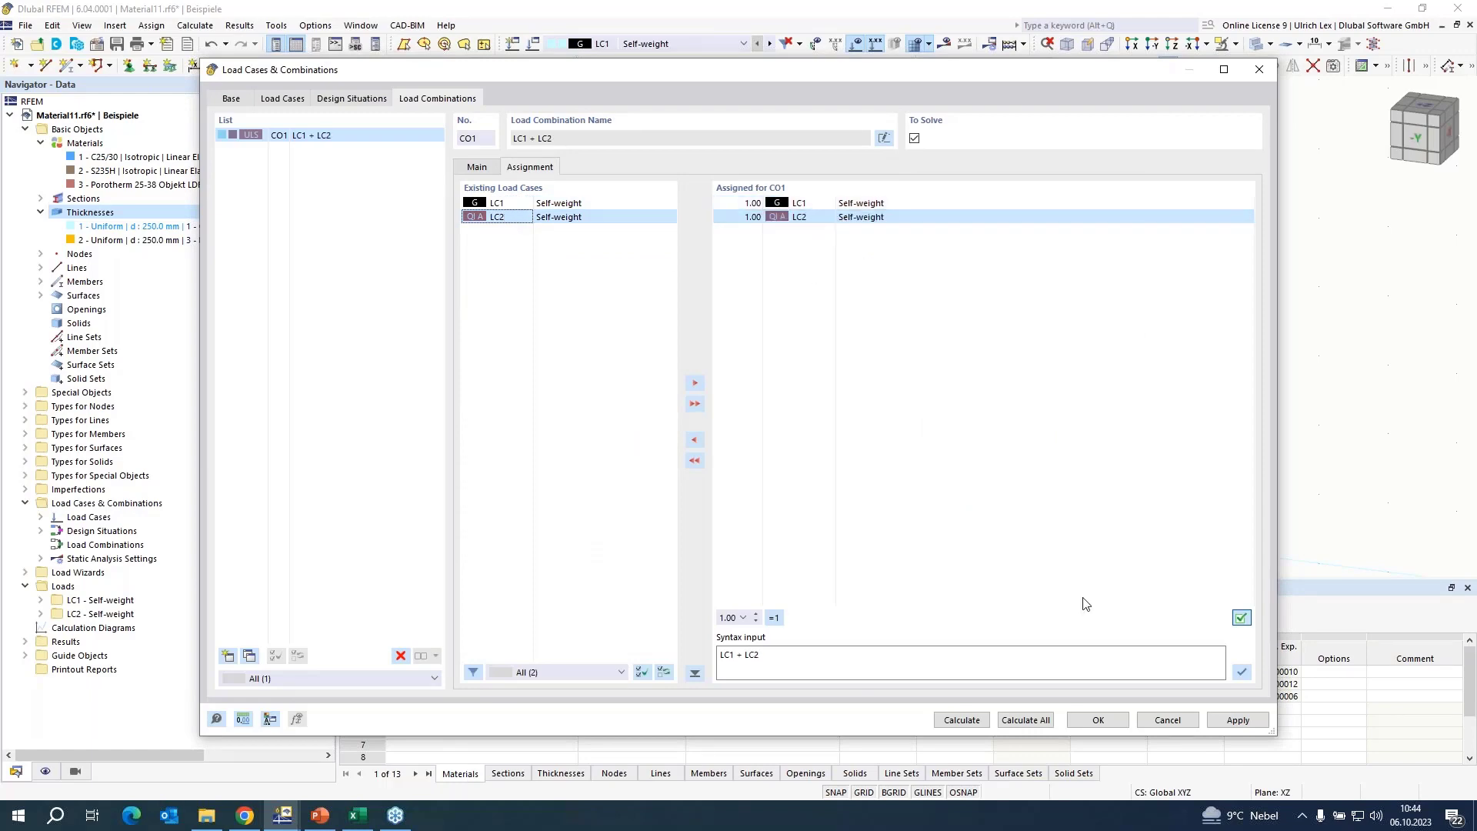
click(1099, 721)
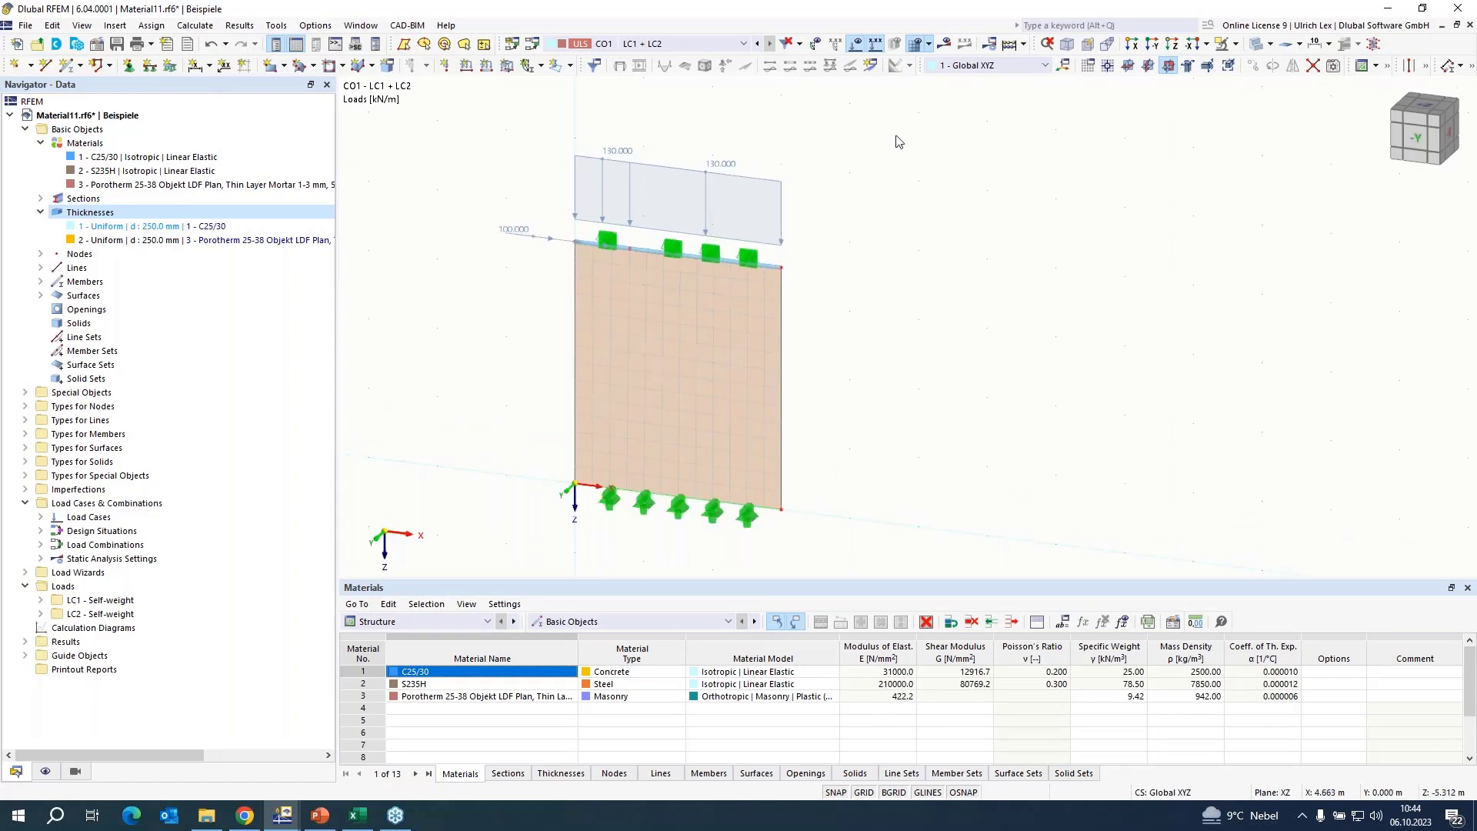
Calculate load combination CO1 and view the wall's global deformations.
click(945, 44)
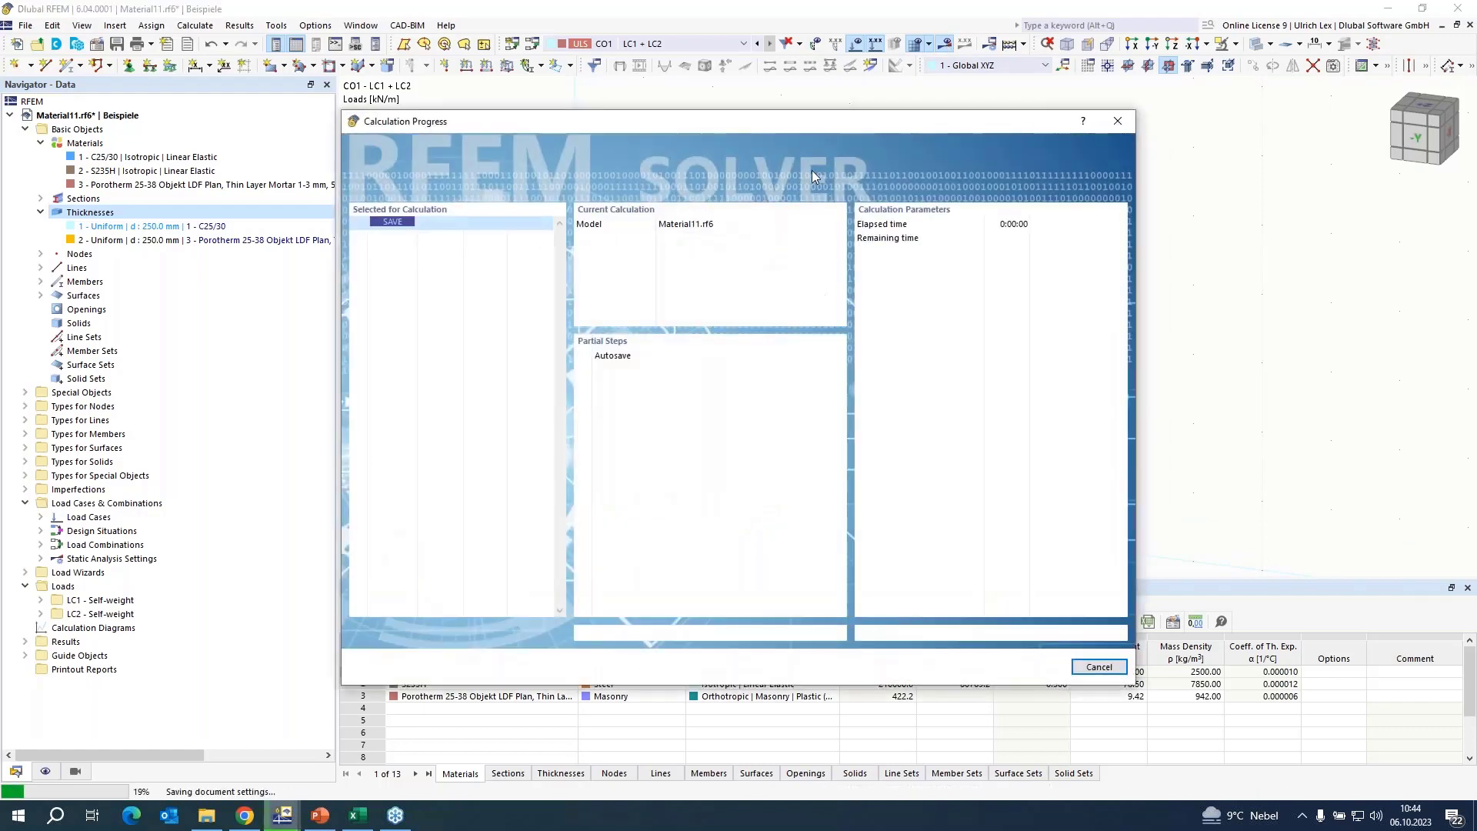
mouse_move(806, 122)
mouse_down()
mouse_move(850, 113)
mouse_move(817, 91)
mouse_move(805, 122)
mouse_up()
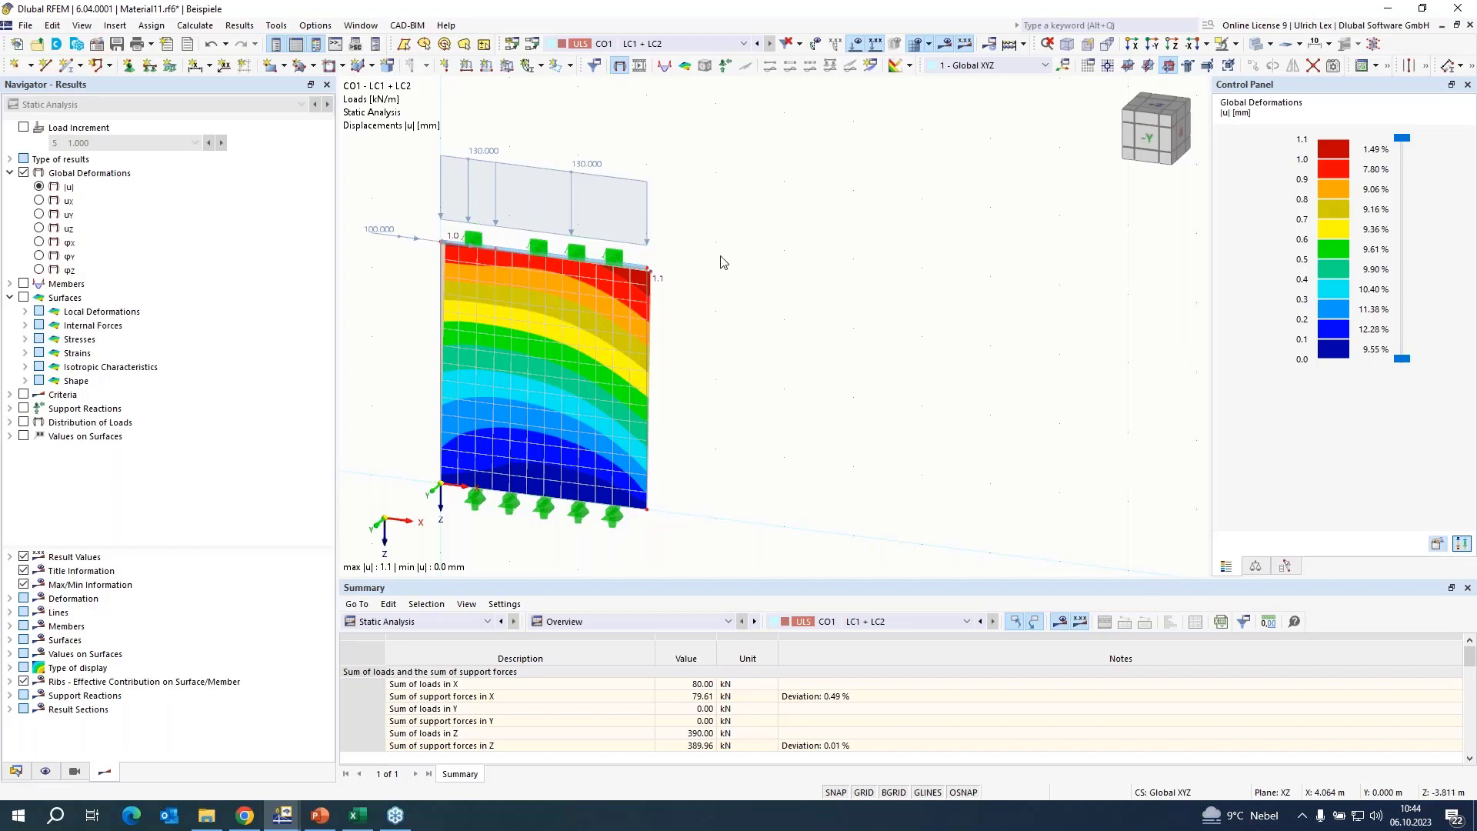
scroll(775, 259, down, 1)
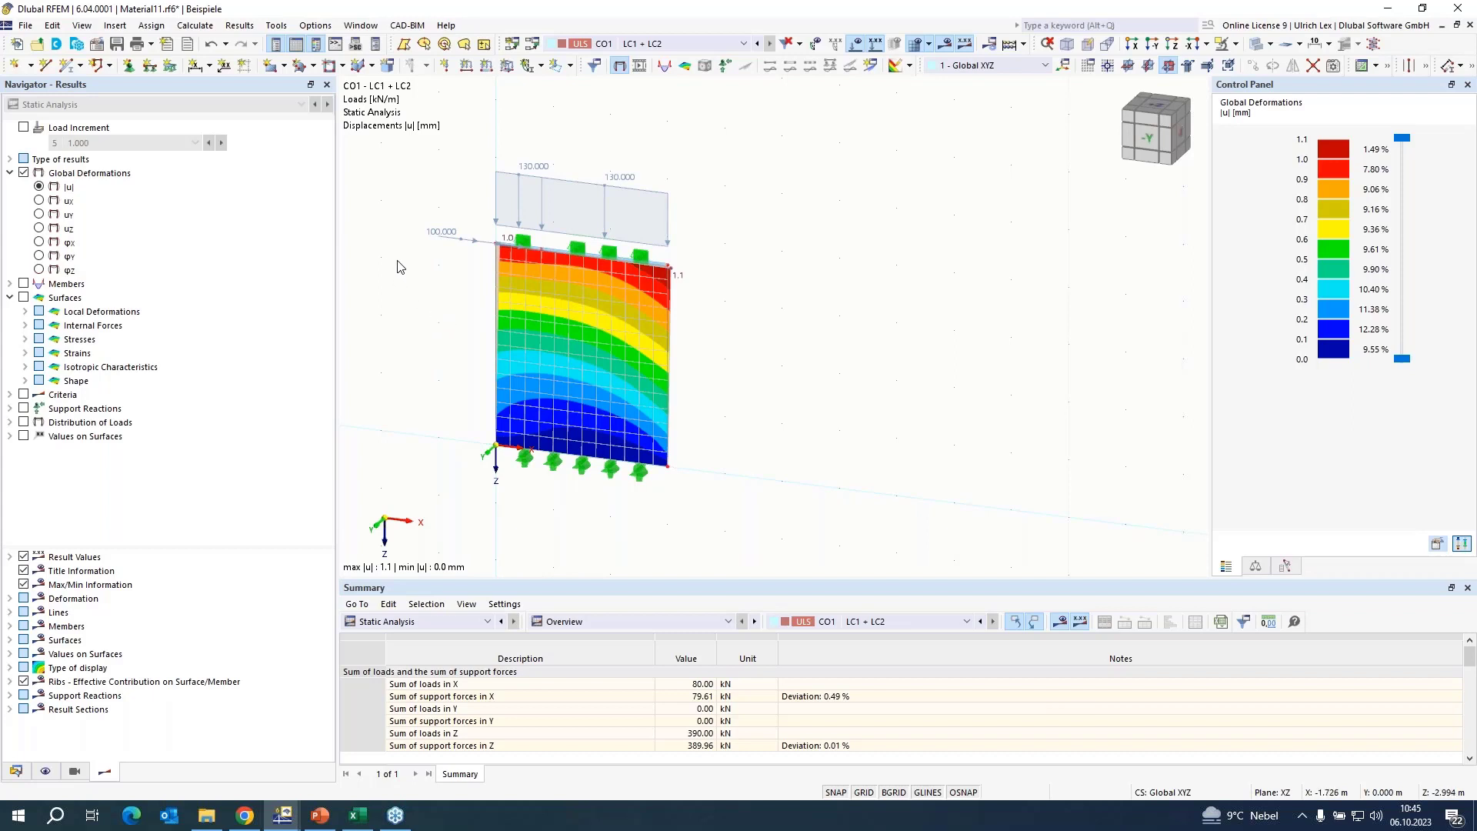
scroll(399, 260, up, 1)
scroll(838, 306, down, 1)
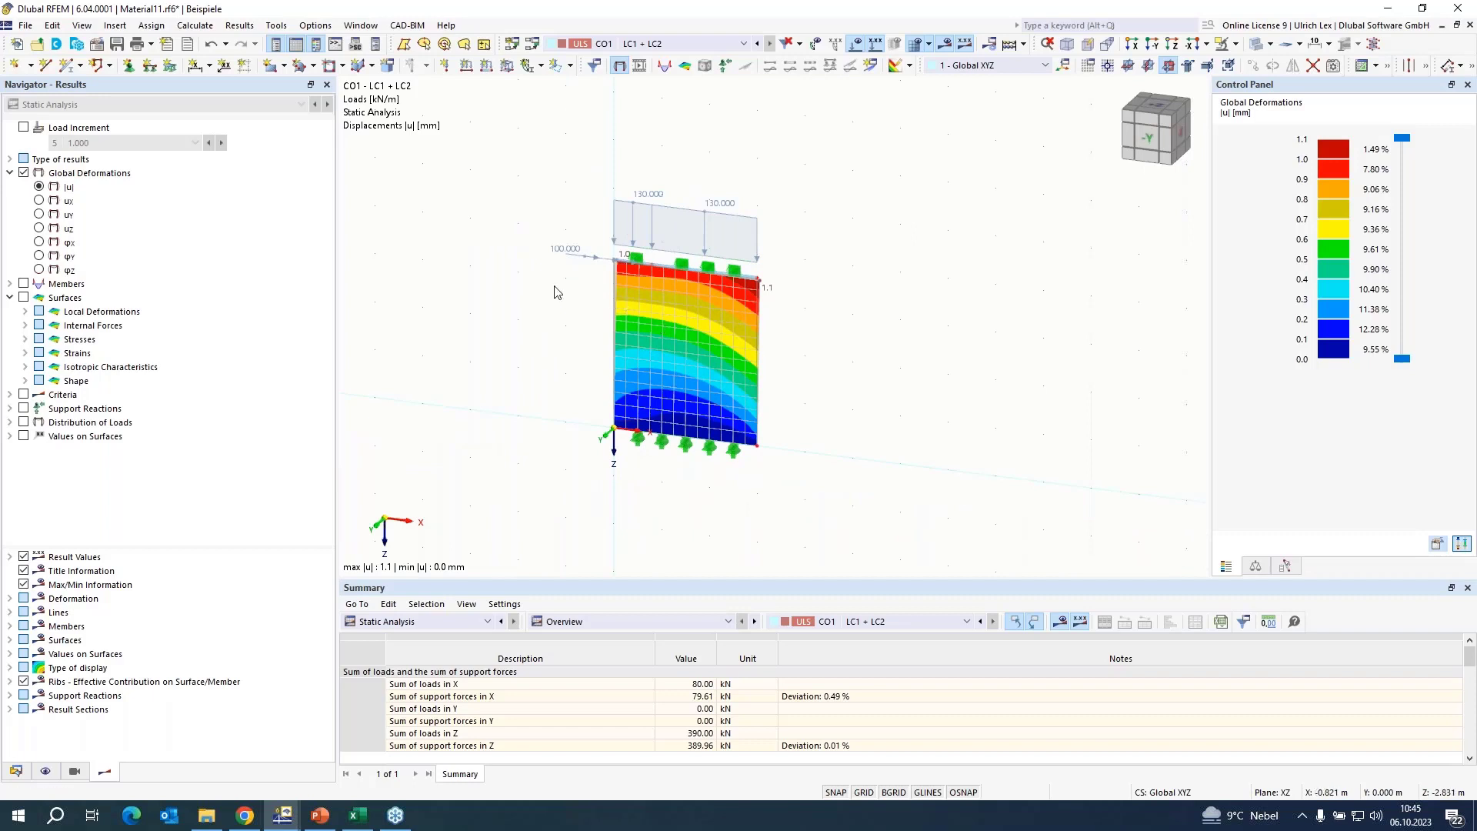
scroll(525, 302, up, 1)
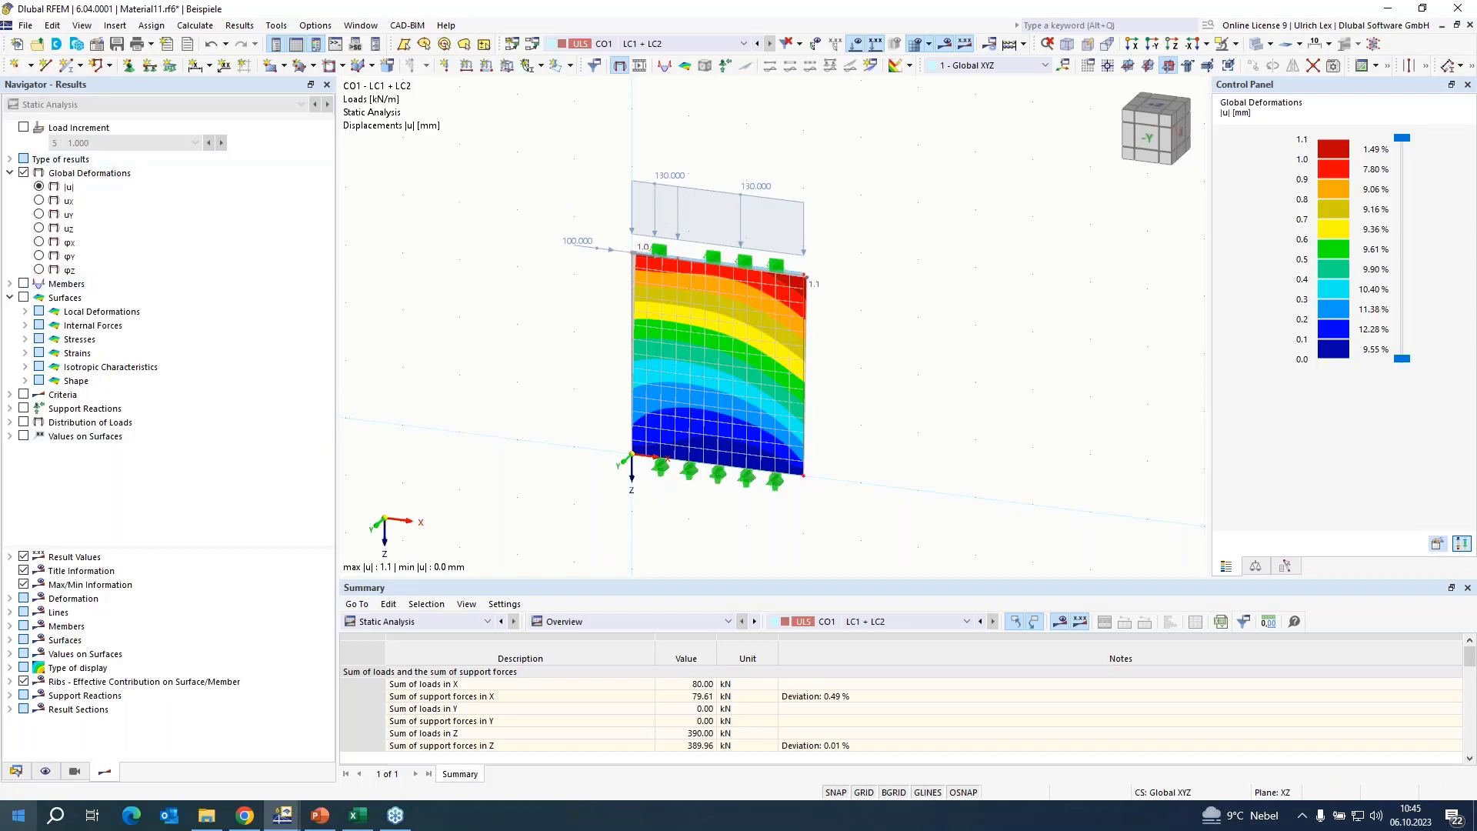
Activate the Structure Stability add-on in the model's base data.
click(16, 772)
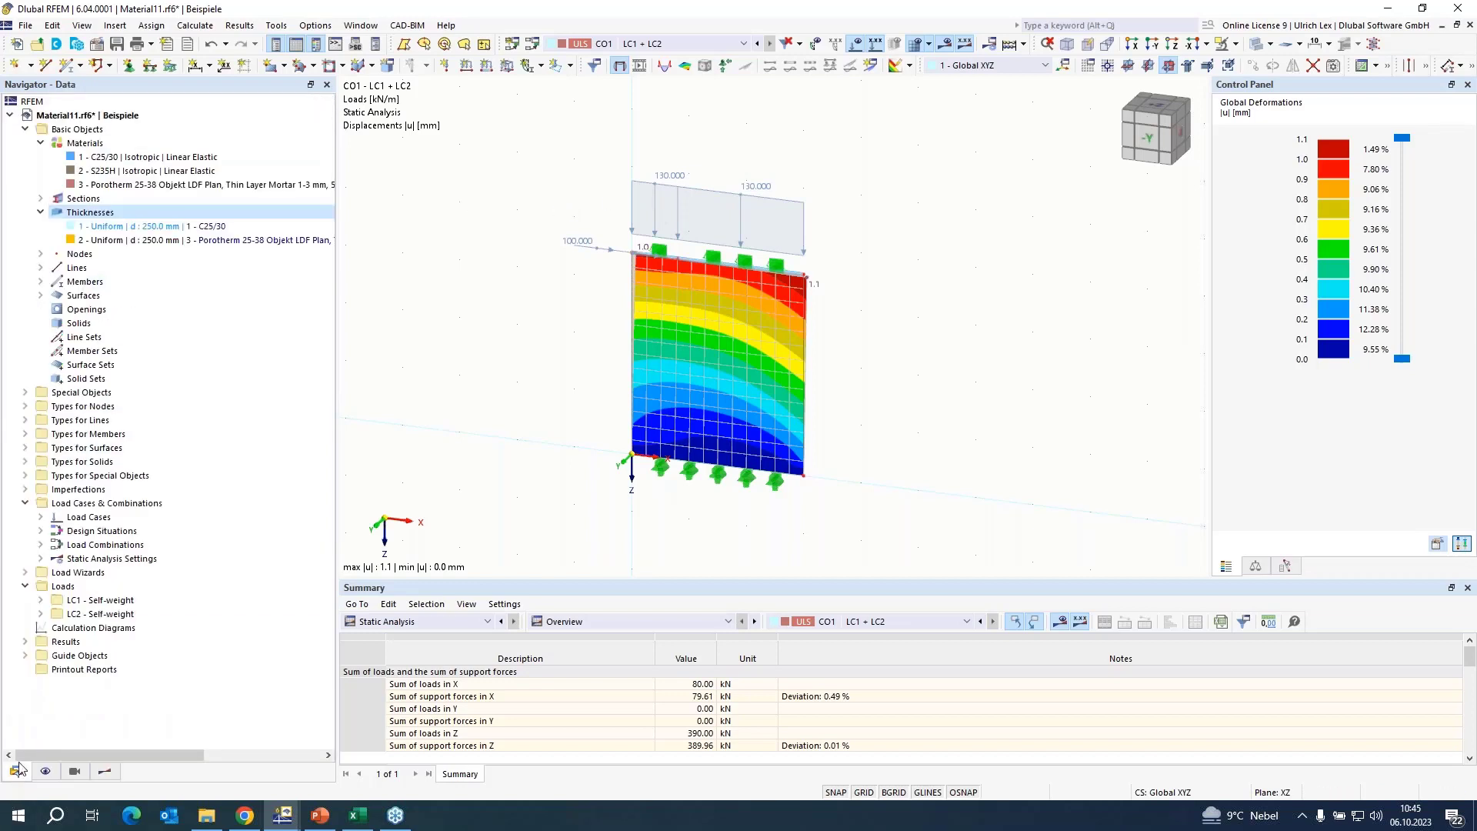
right_click(67, 120)
click(108, 136)
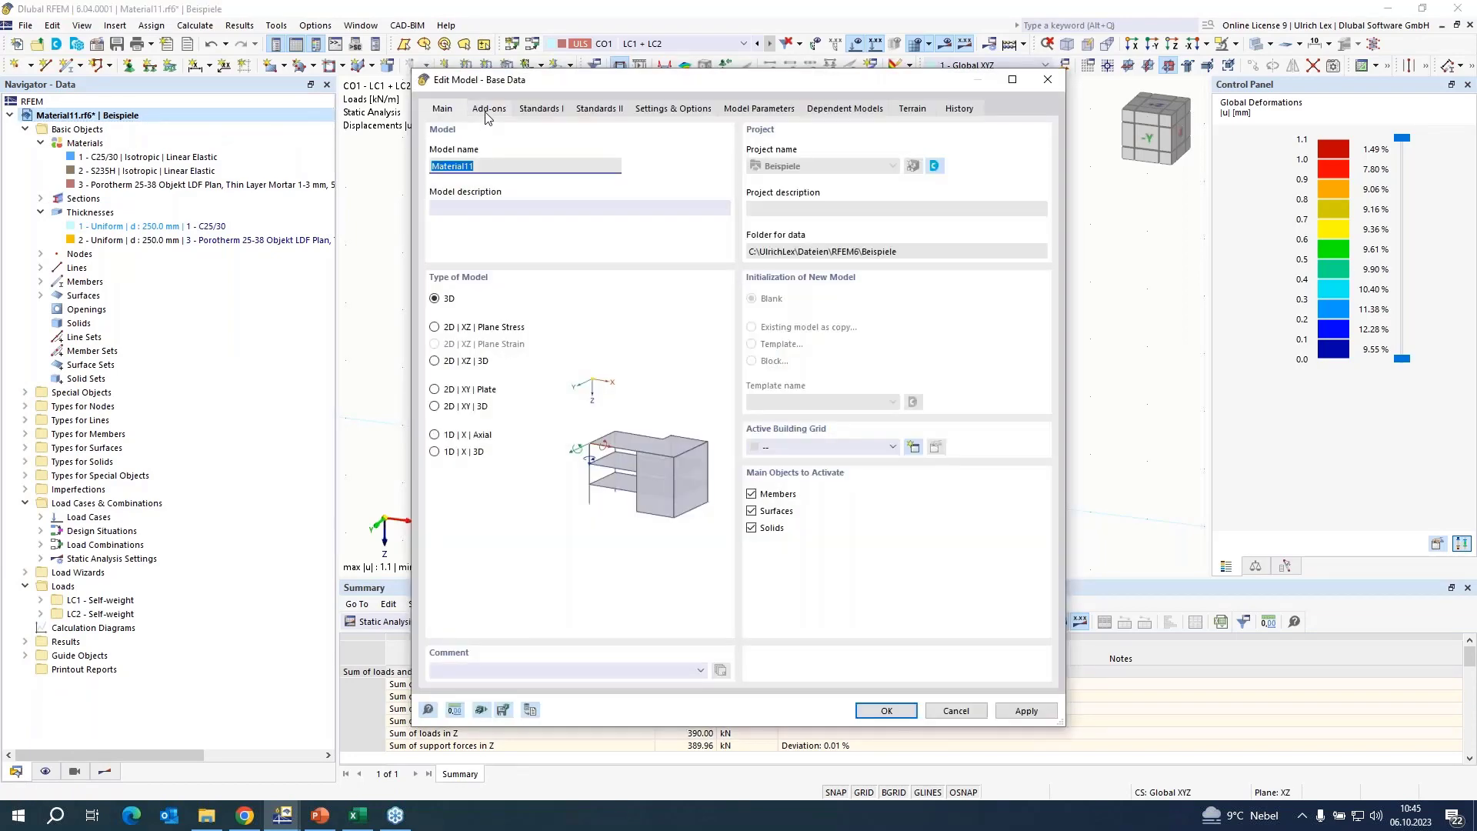
click(482, 113)
click(435, 168)
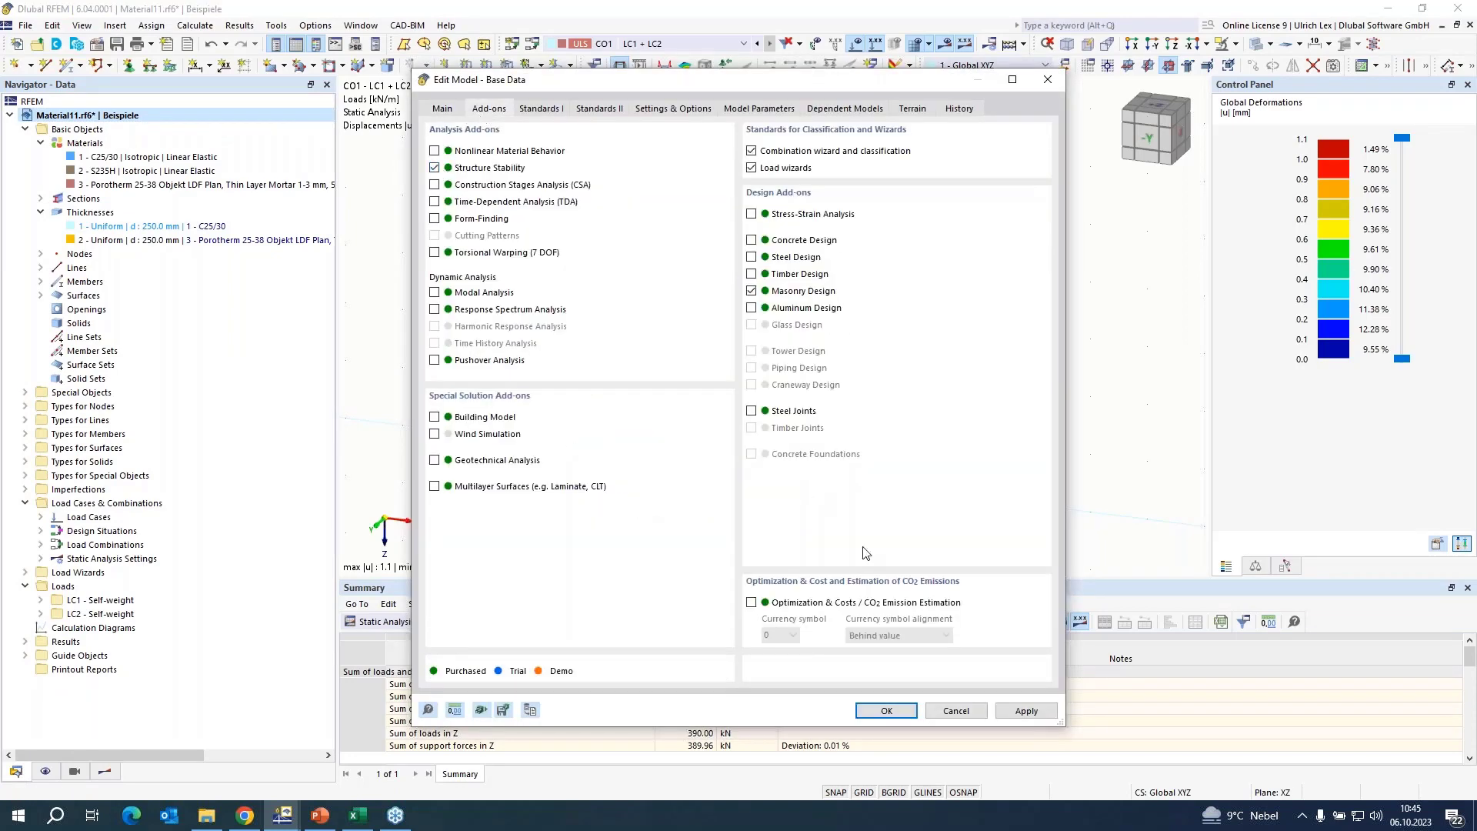
click(908, 720)
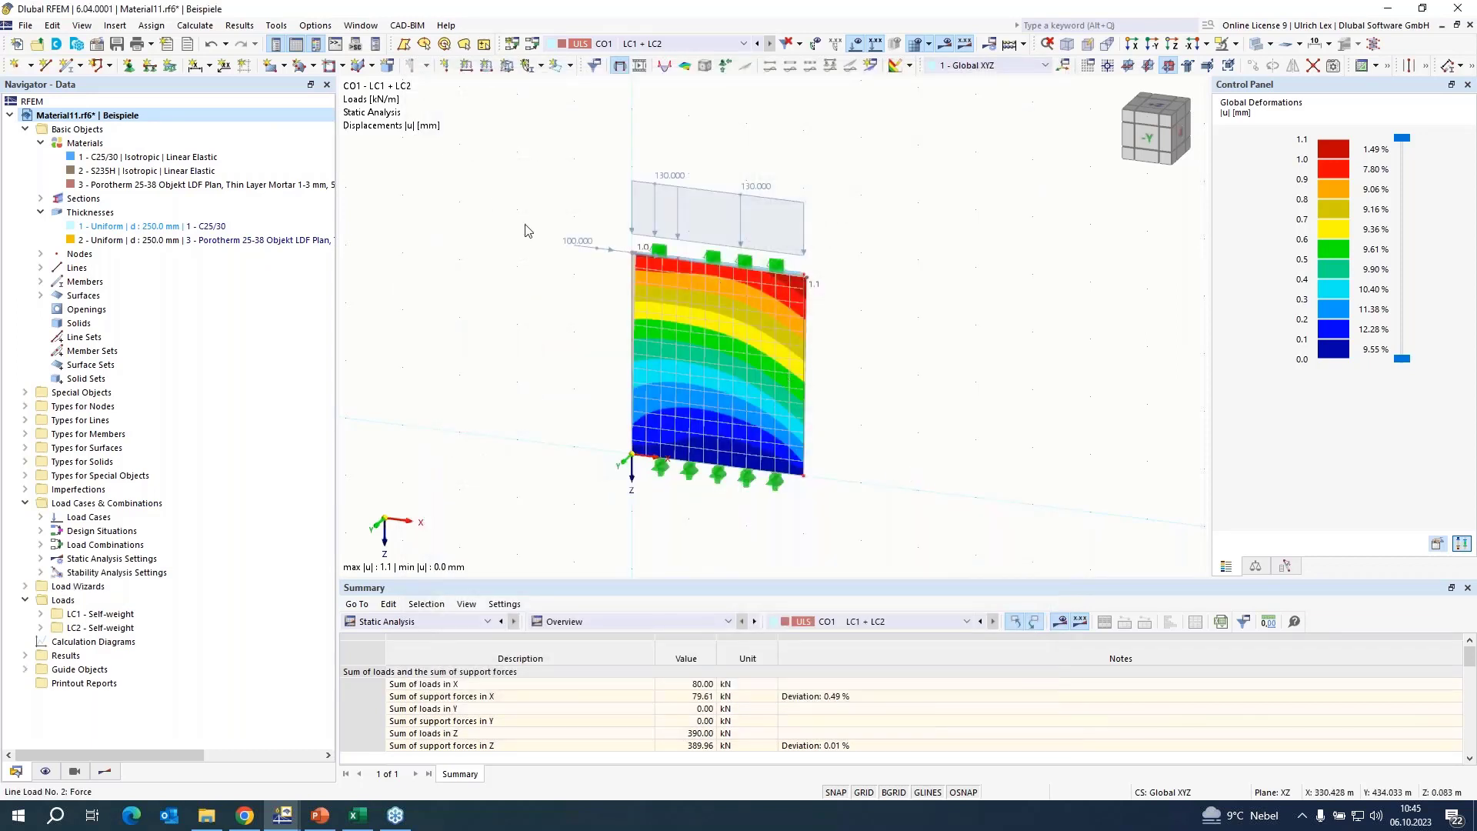
Copy load case LC2 as a new load case LC3 and look through the load cases in the model.
click(533, 48)
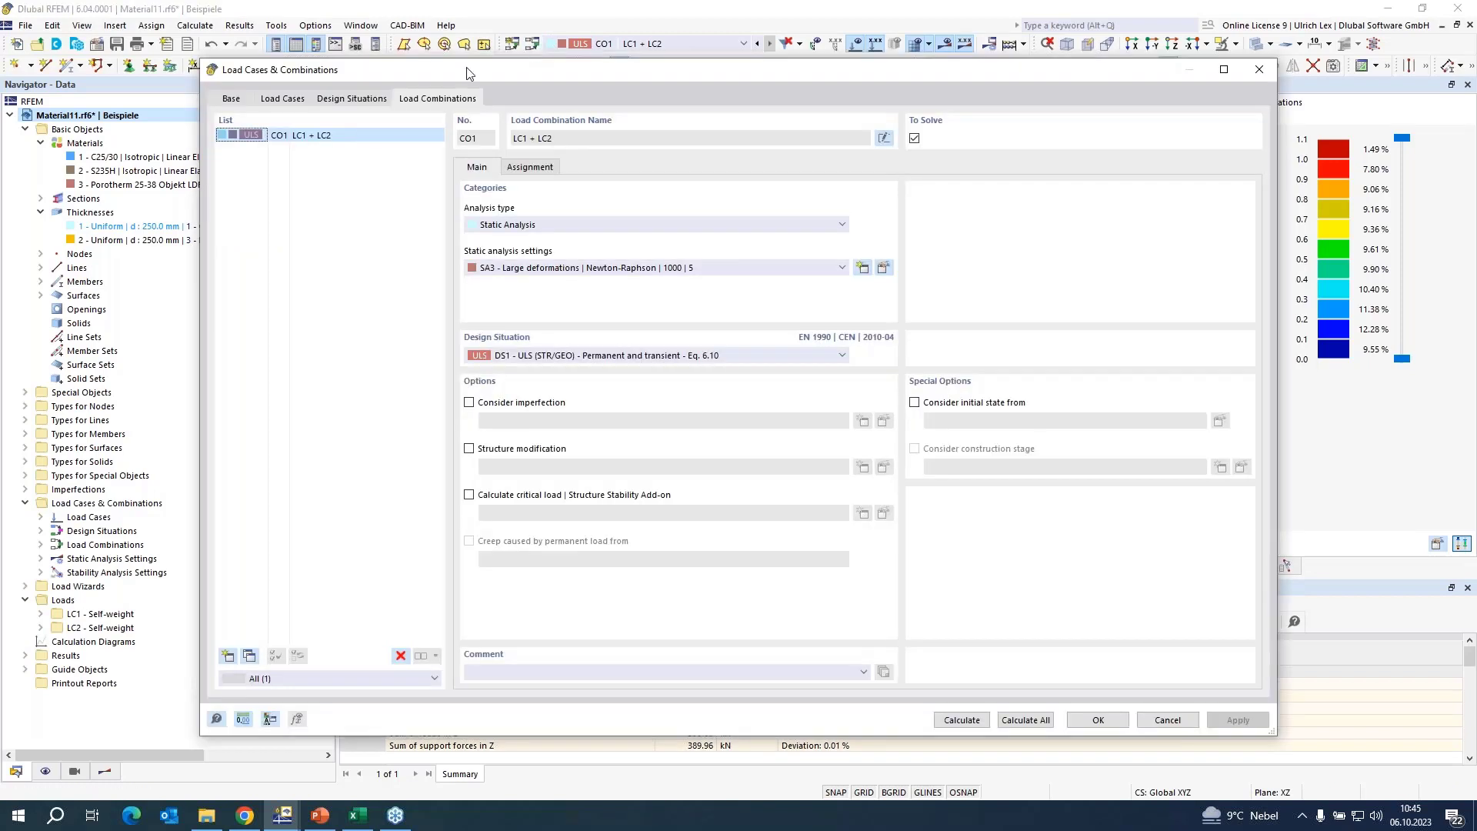
click(264, 100)
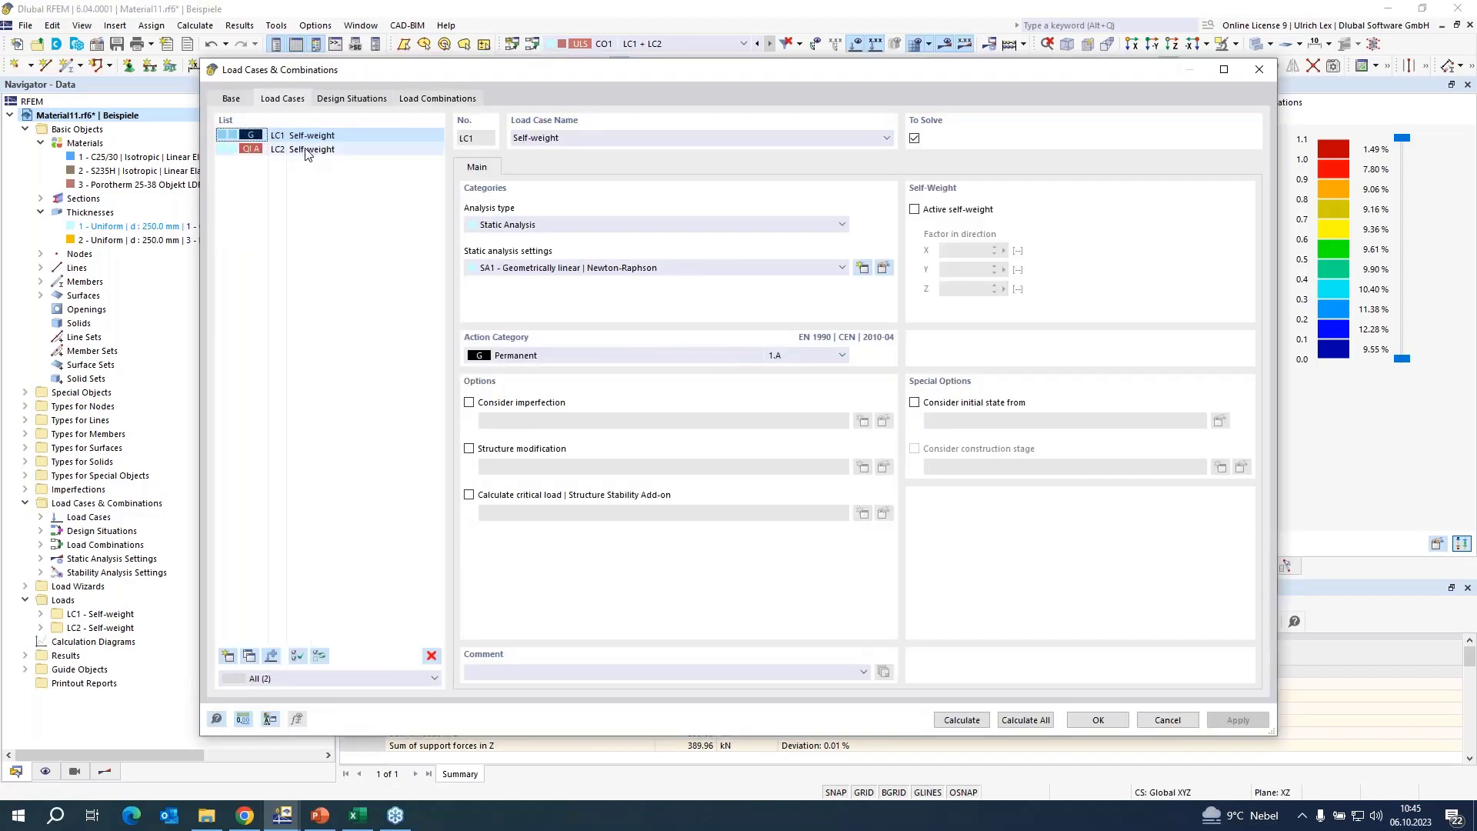
click(304, 151)
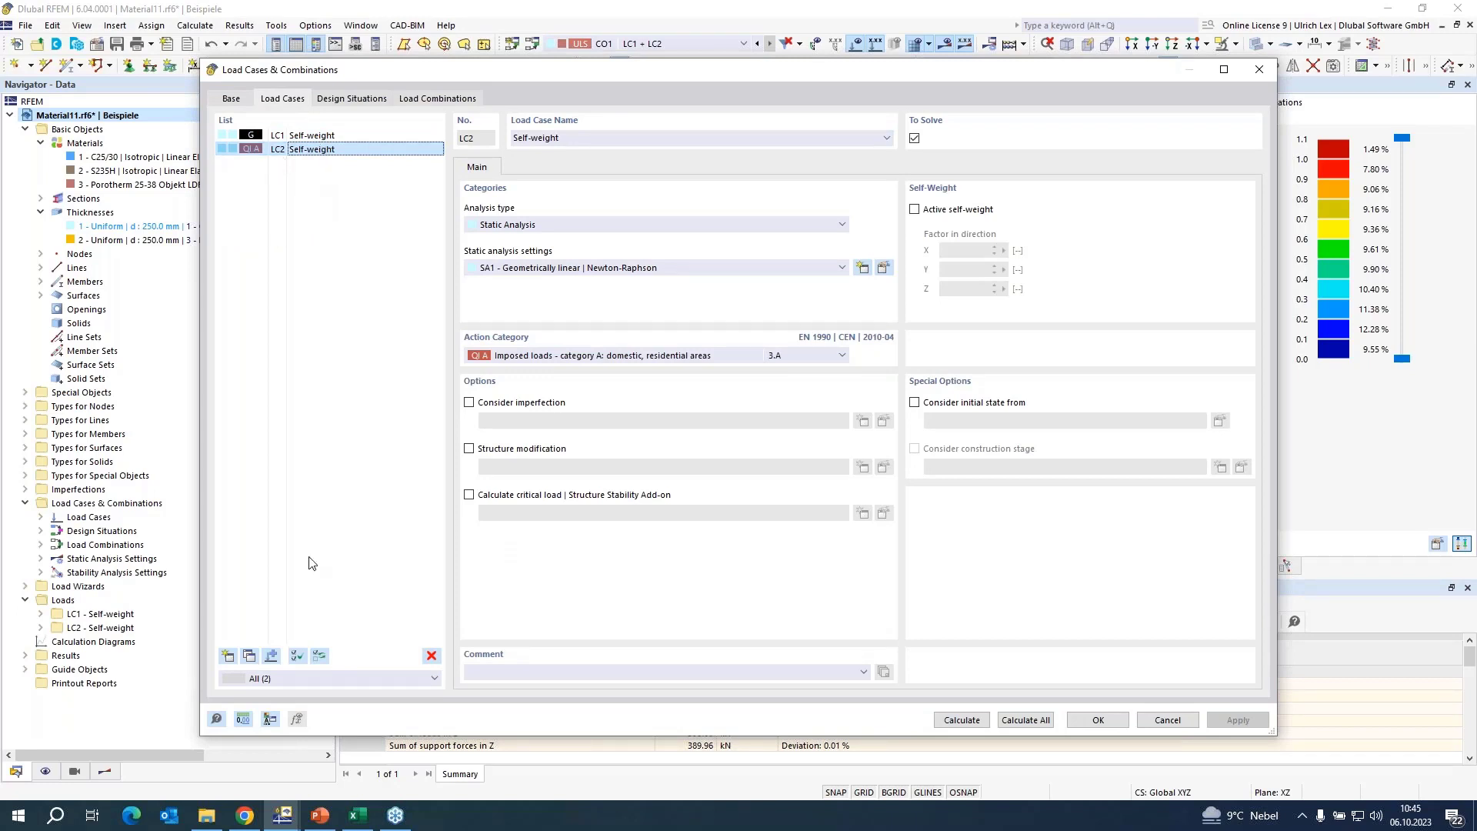
click(248, 656)
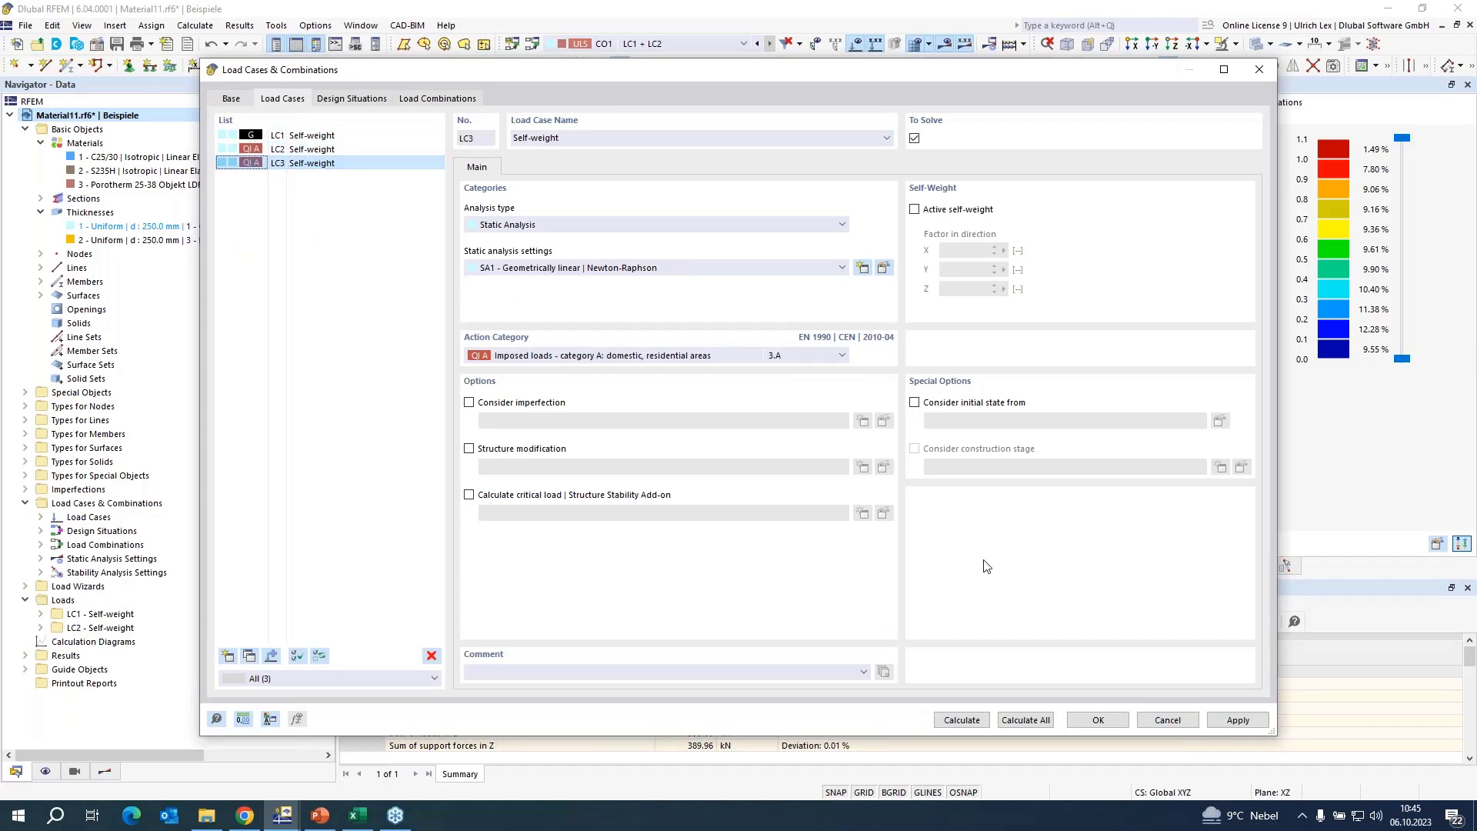
click(1096, 720)
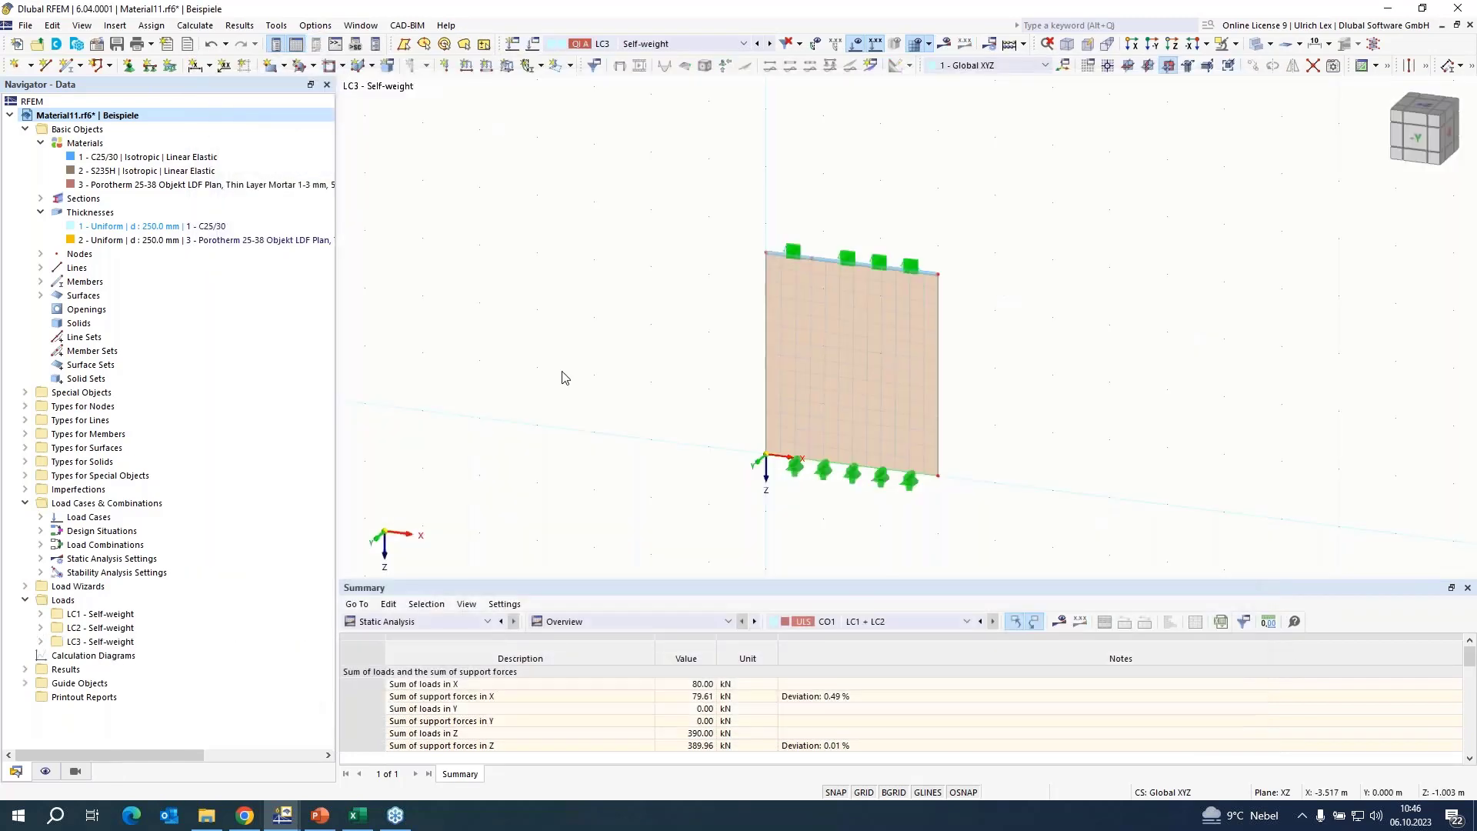
click(693, 47)
click(692, 51)
click(860, 46)
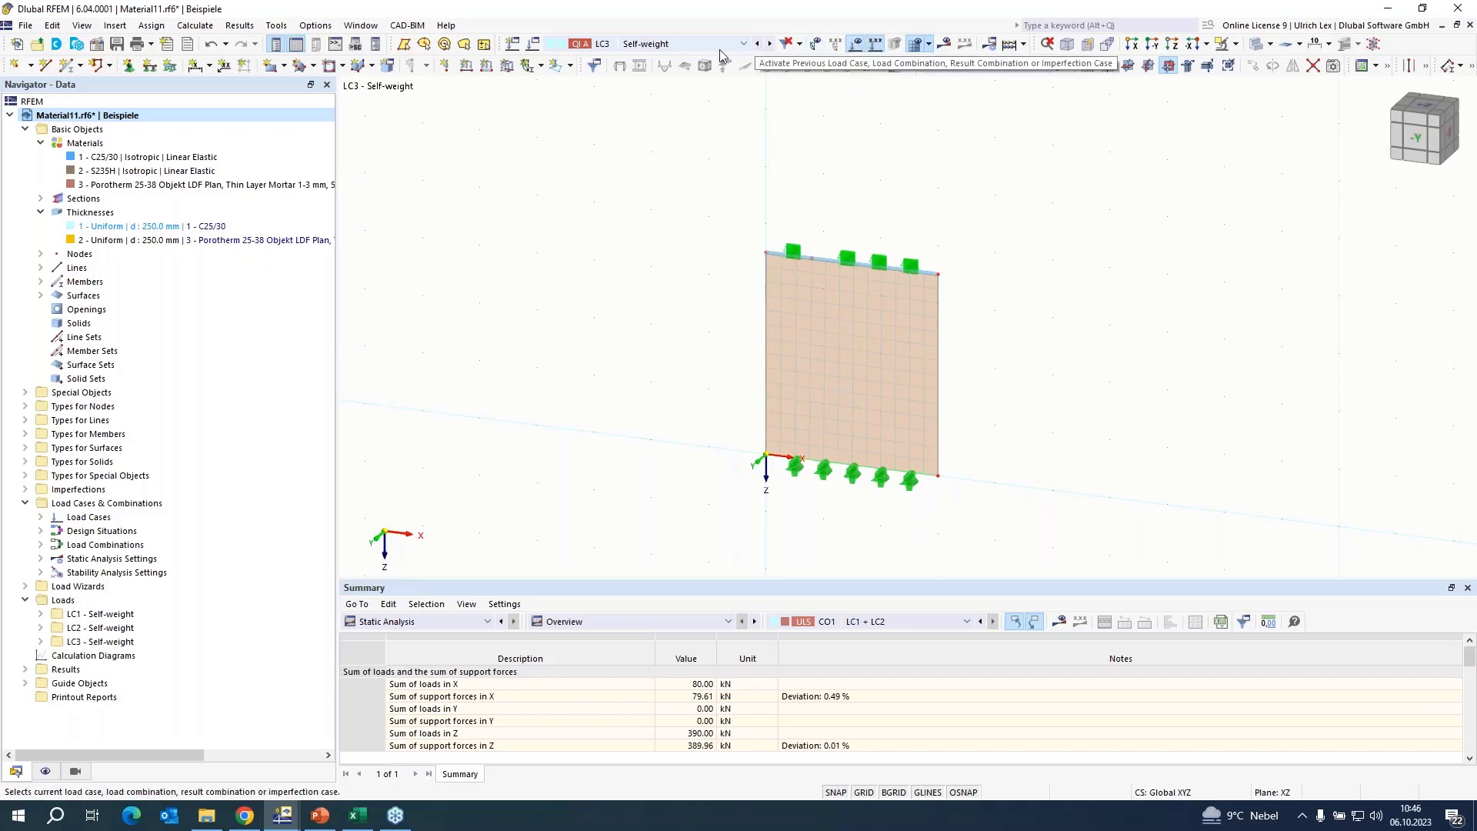
Delete load case LC3, copy LC2 once more and accept the load case changes.
click(533, 46)
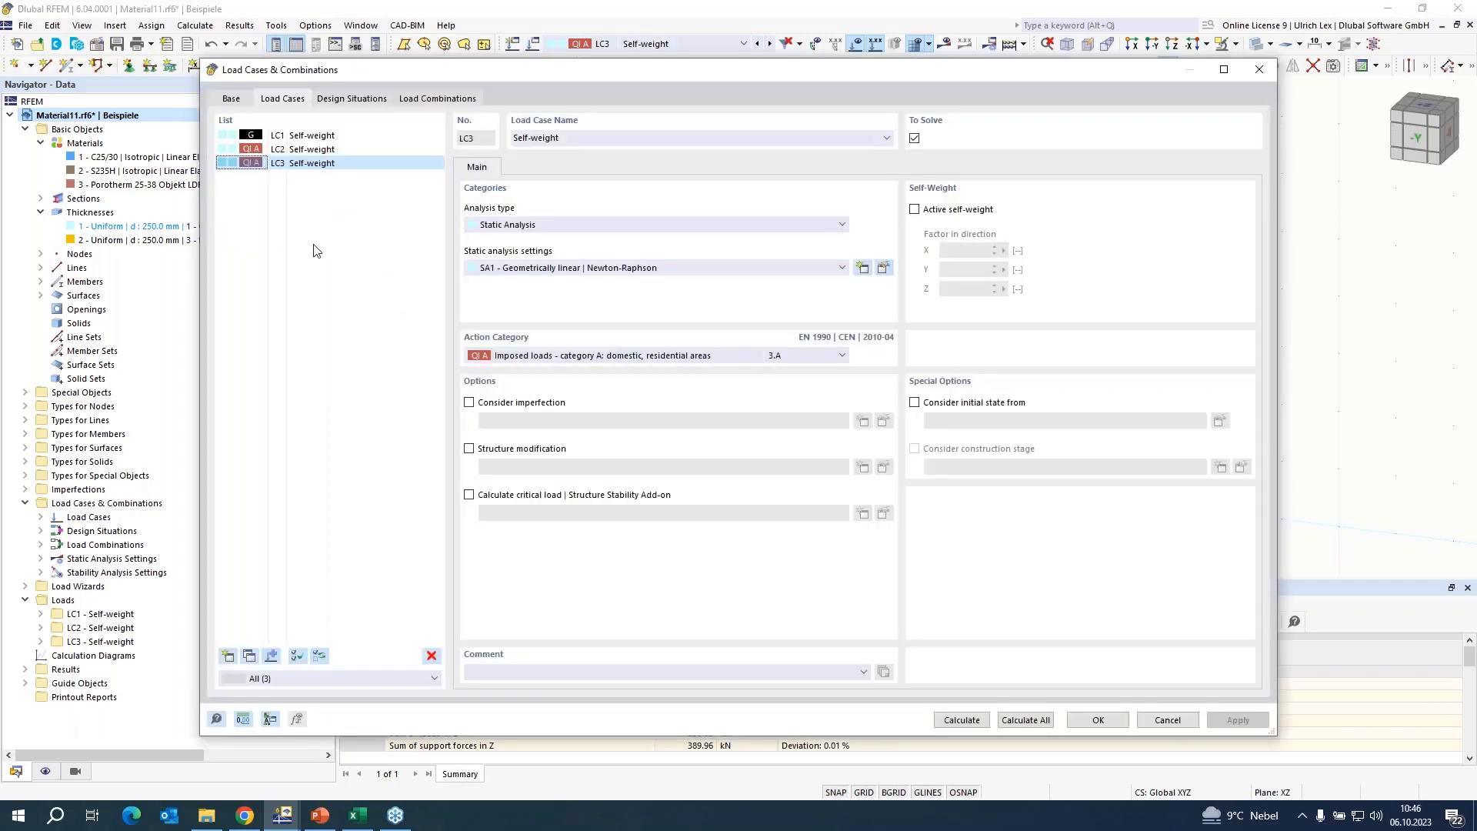
click(432, 655)
click(752, 460)
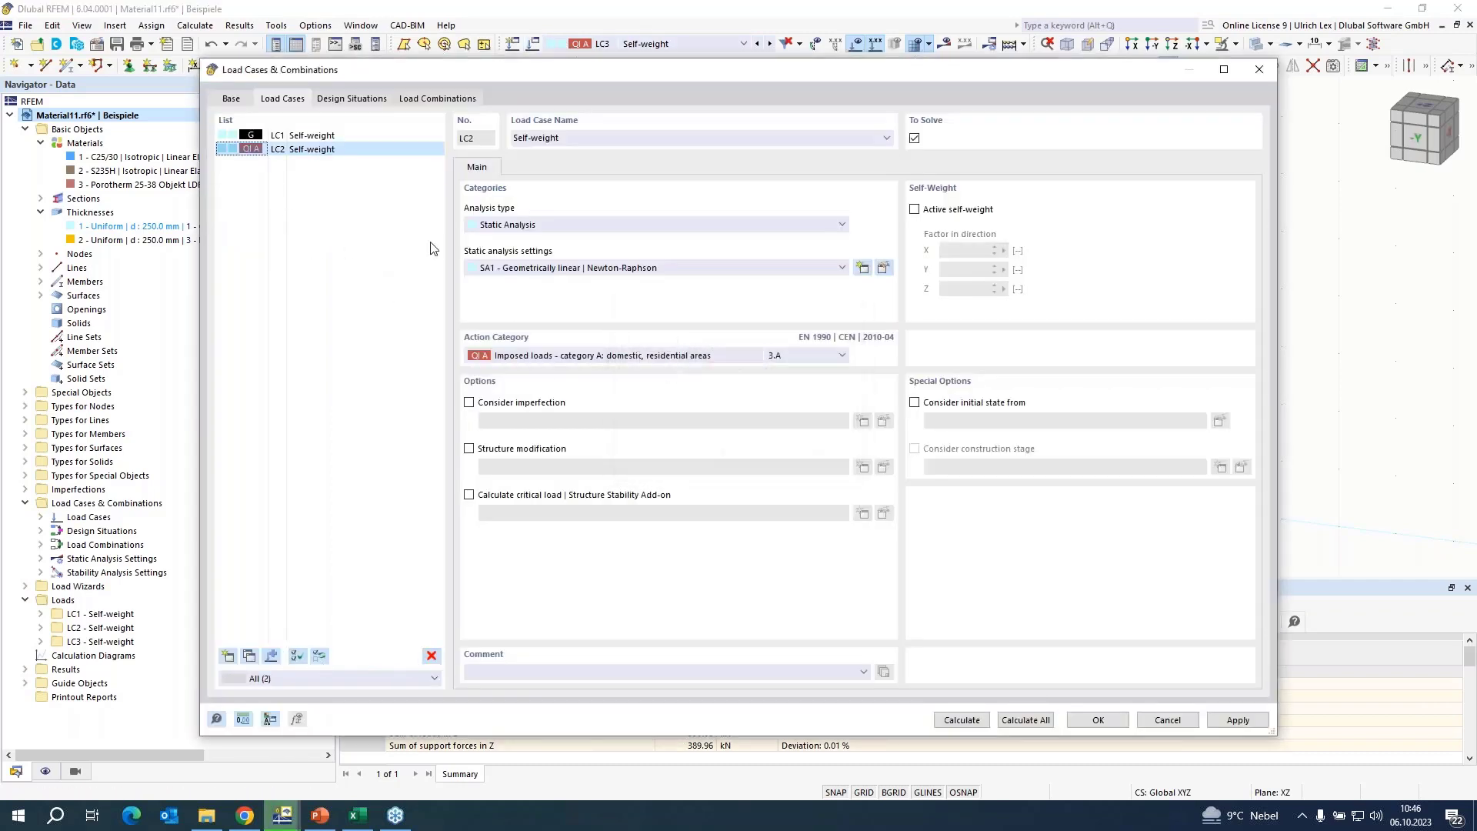
click(306, 136)
click(306, 149)
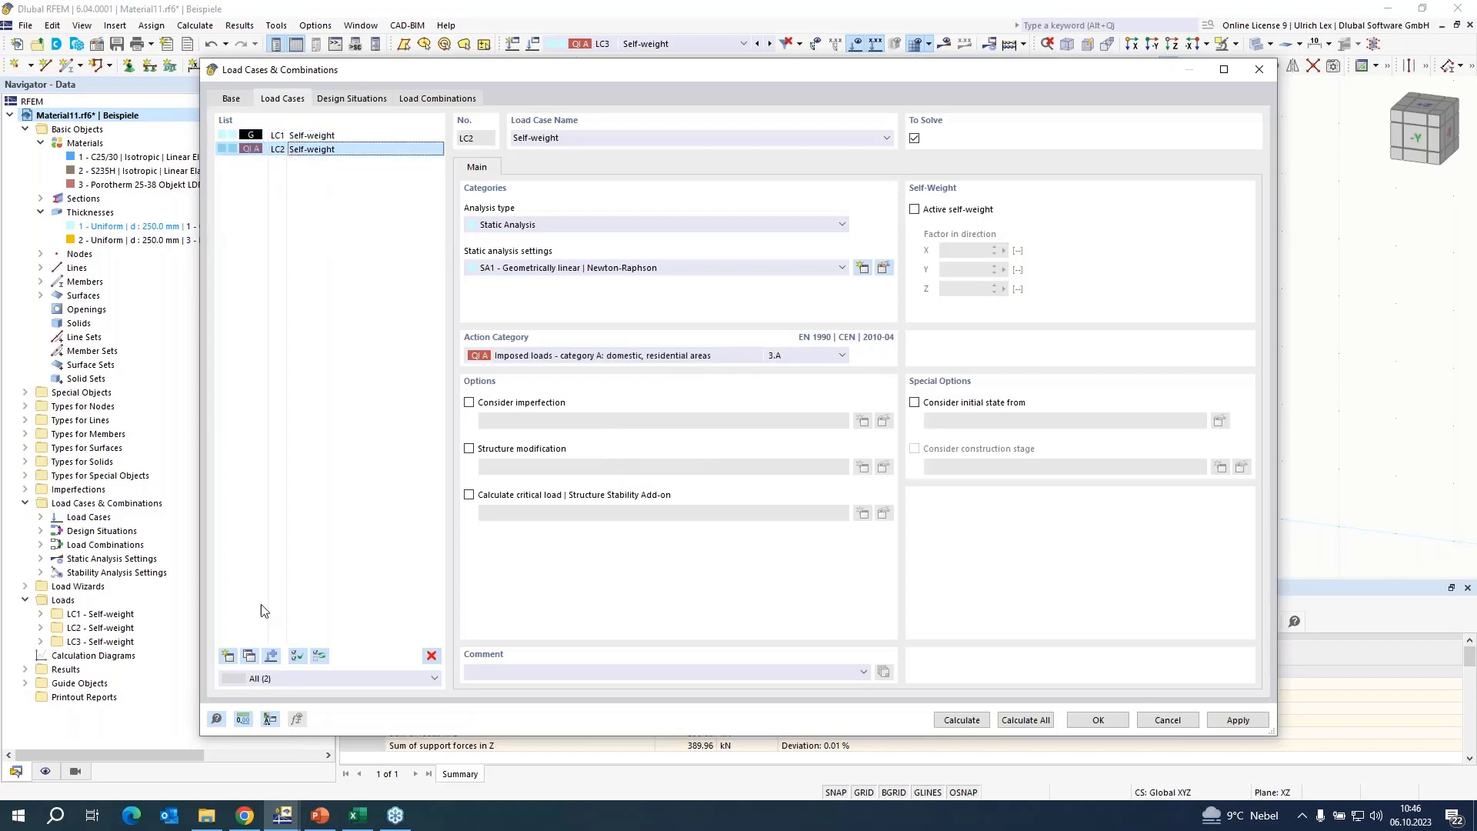
click(251, 658)
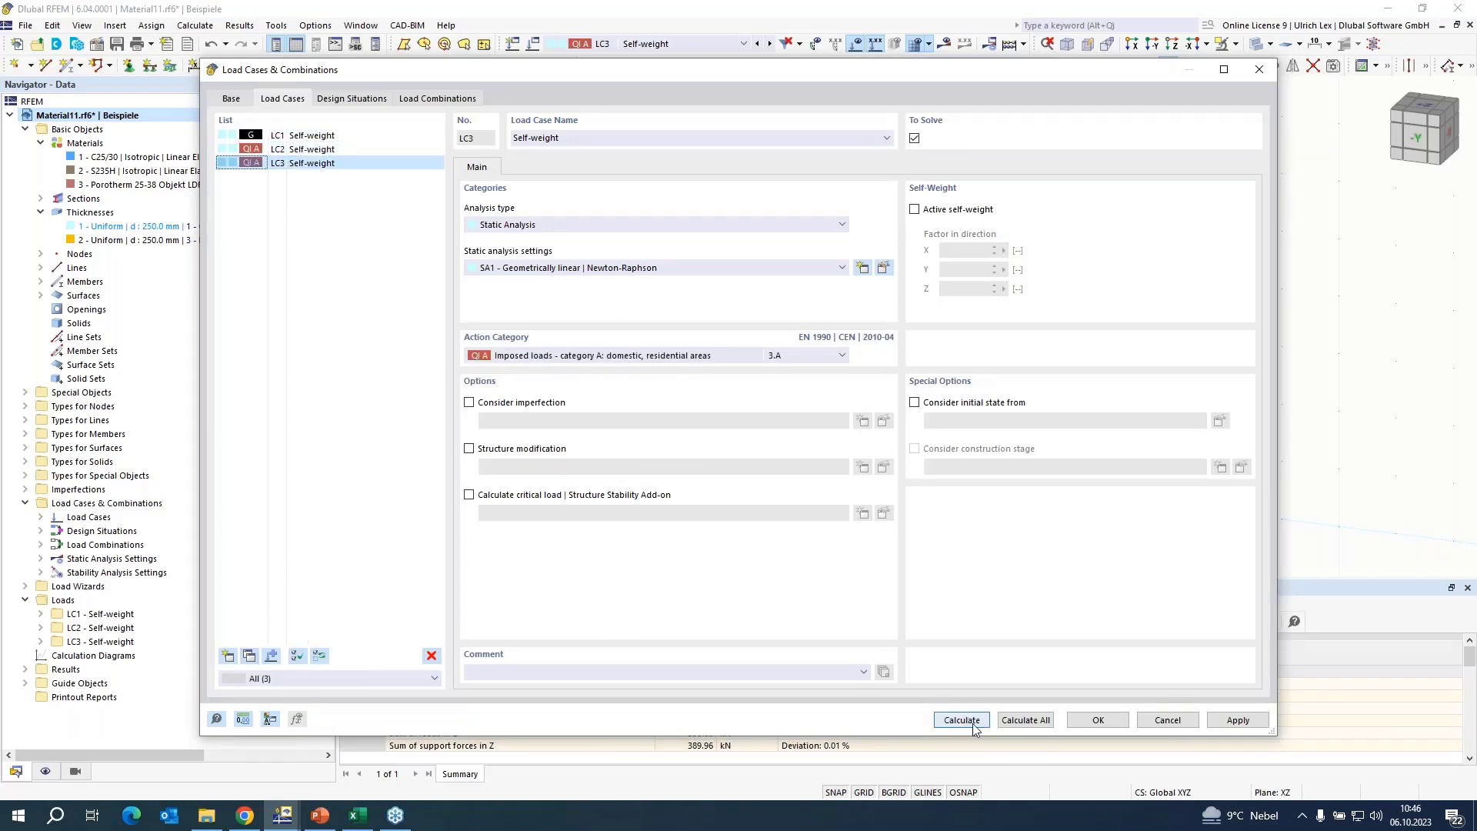
click(1098, 719)
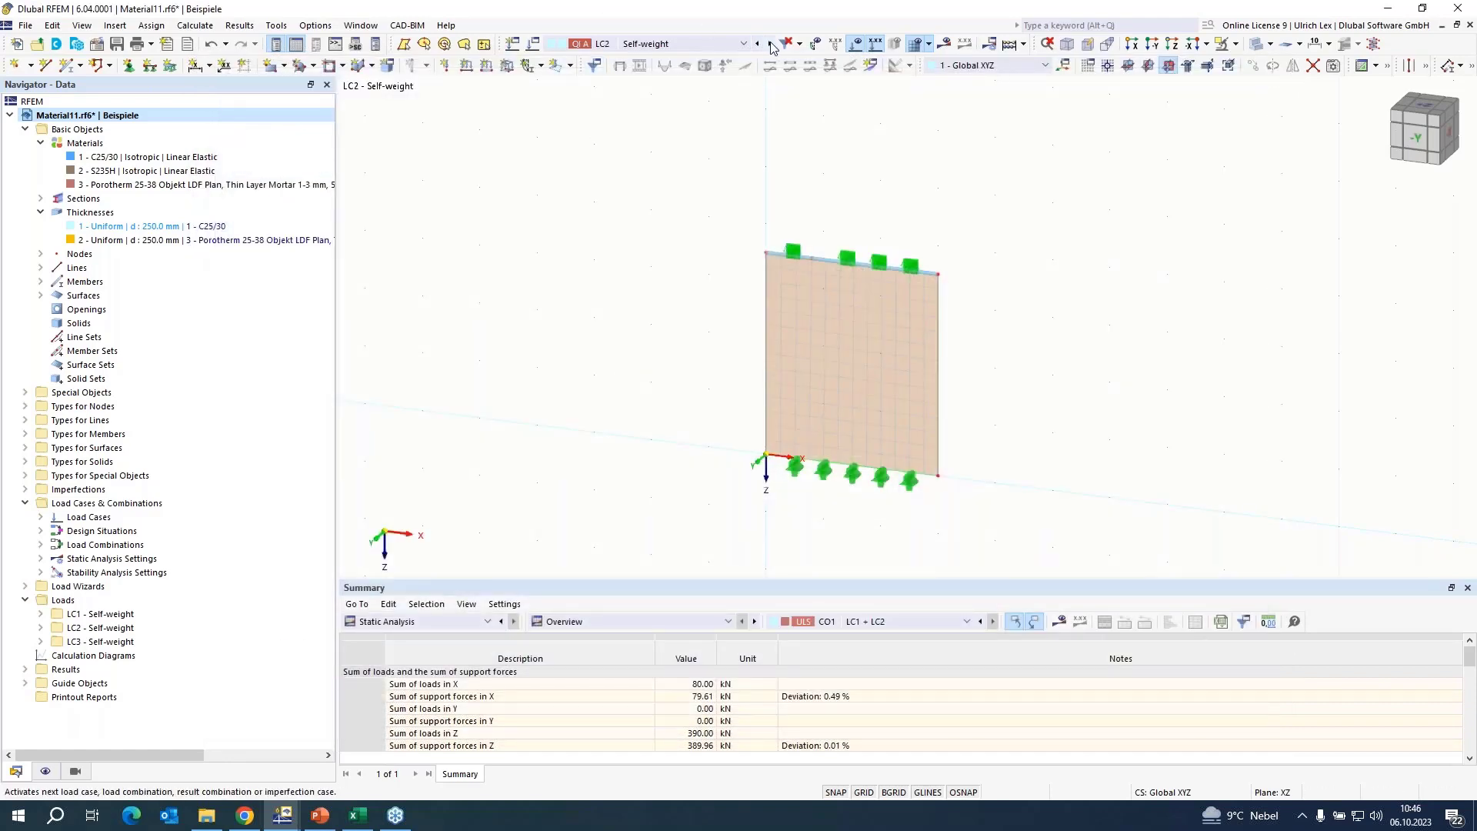
scroll(389, 254, down, 1)
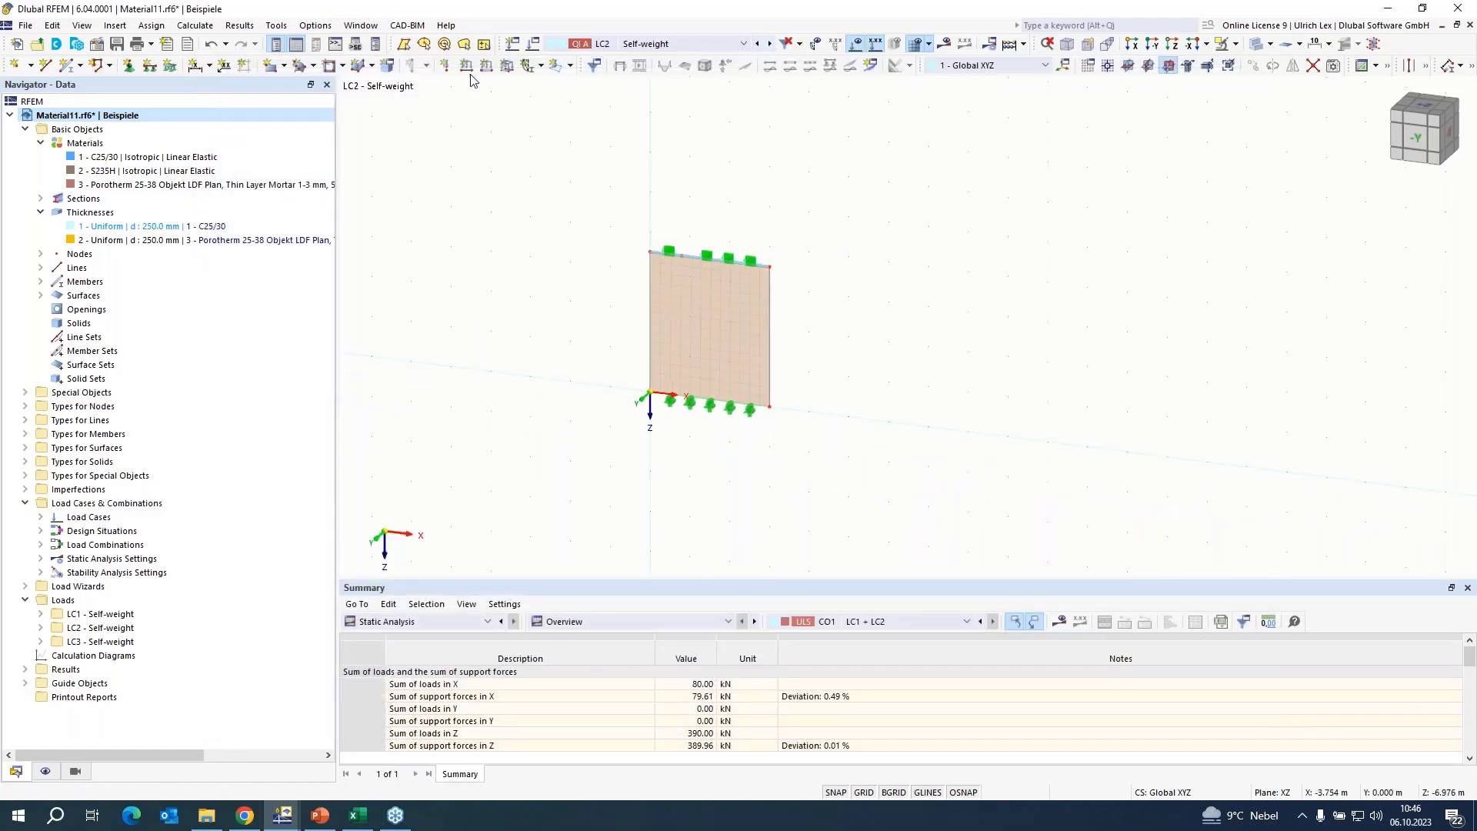
click(226, 45)
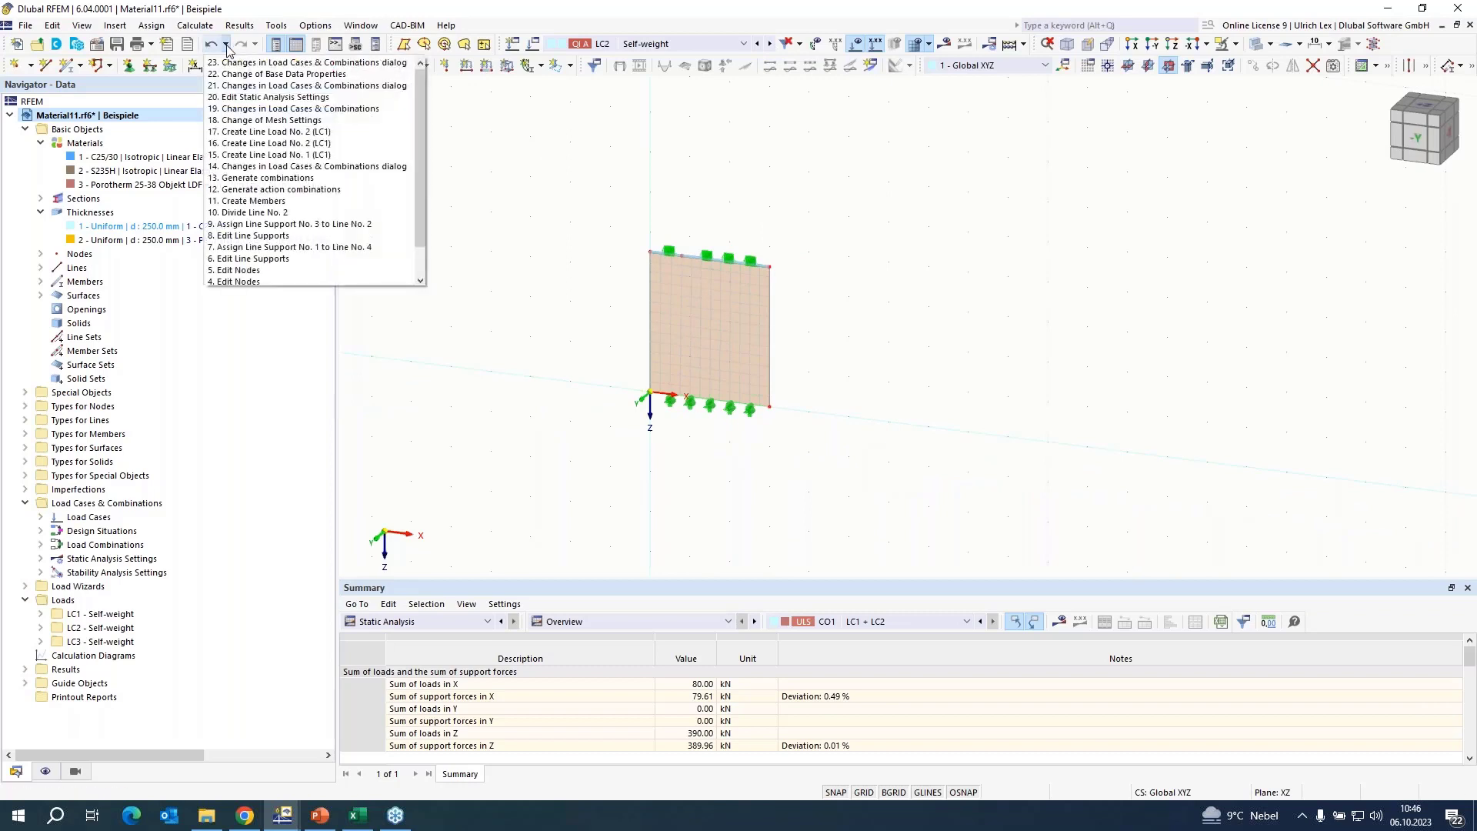
click(599, 155)
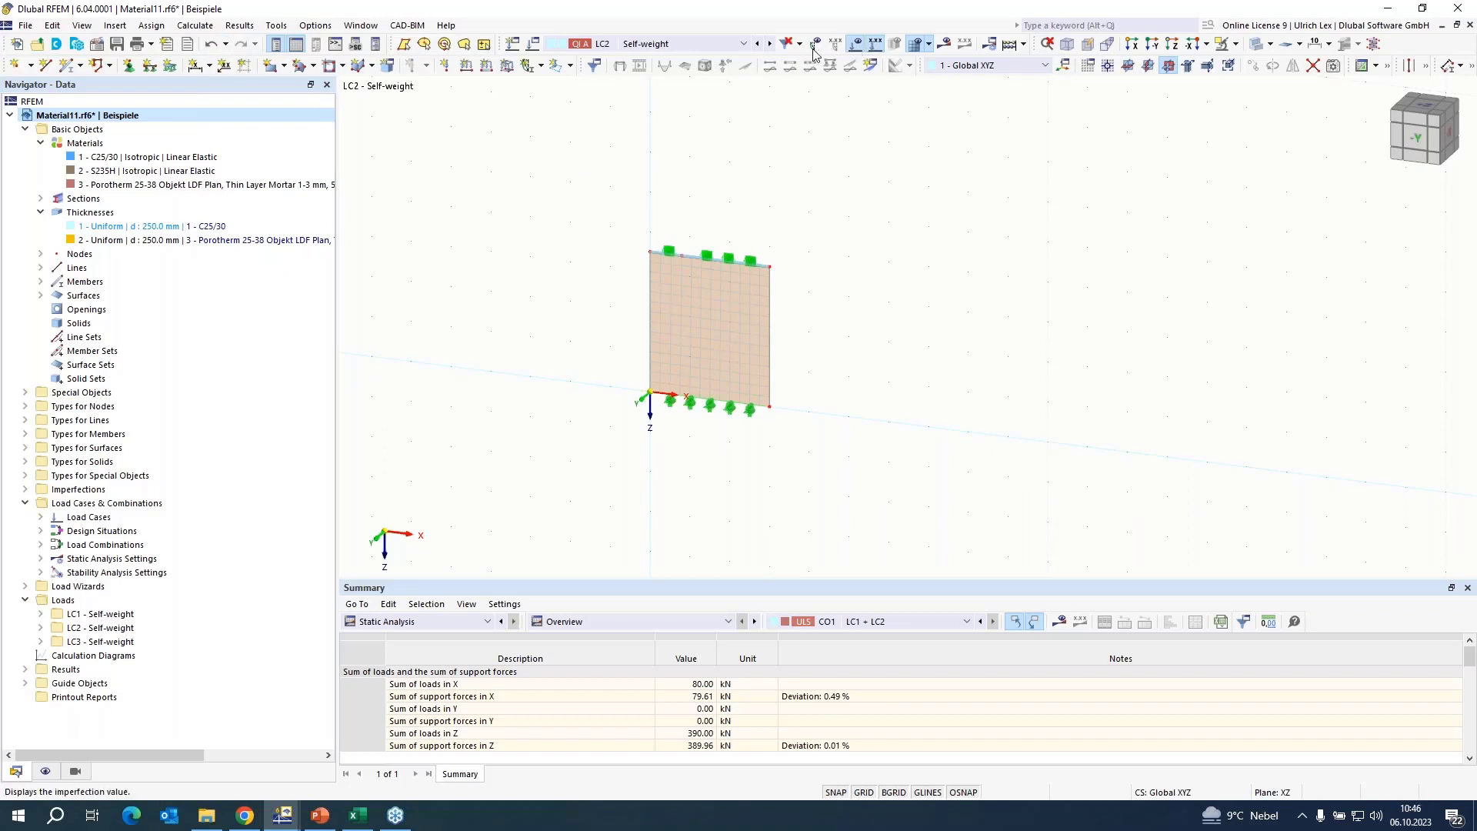
Move the horizontal 100 kN/m line load on line 2 from load case LC1 to LC2.
click(674, 44)
click(671, 59)
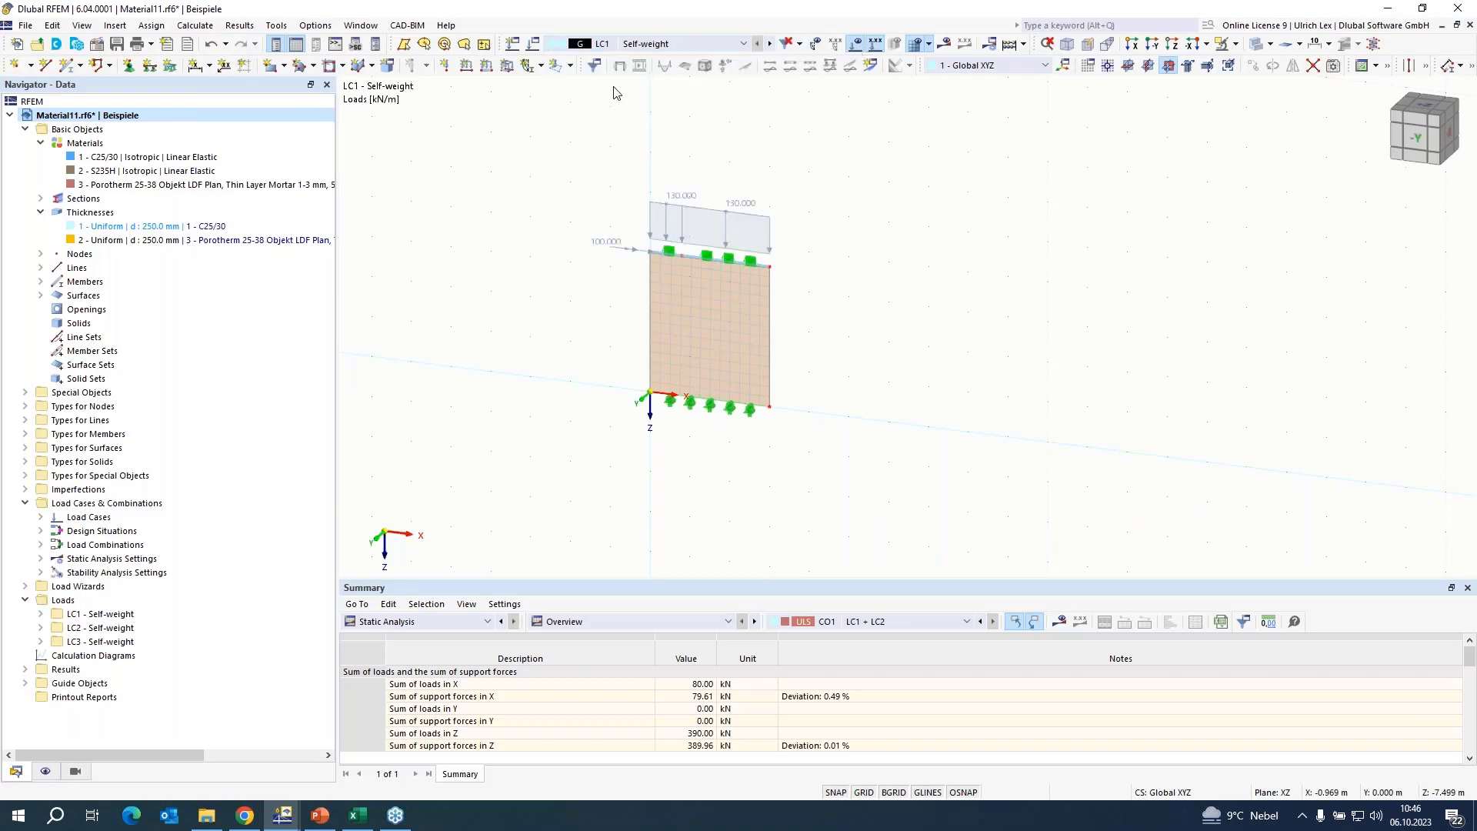
double_click(615, 254)
click(659, 182)
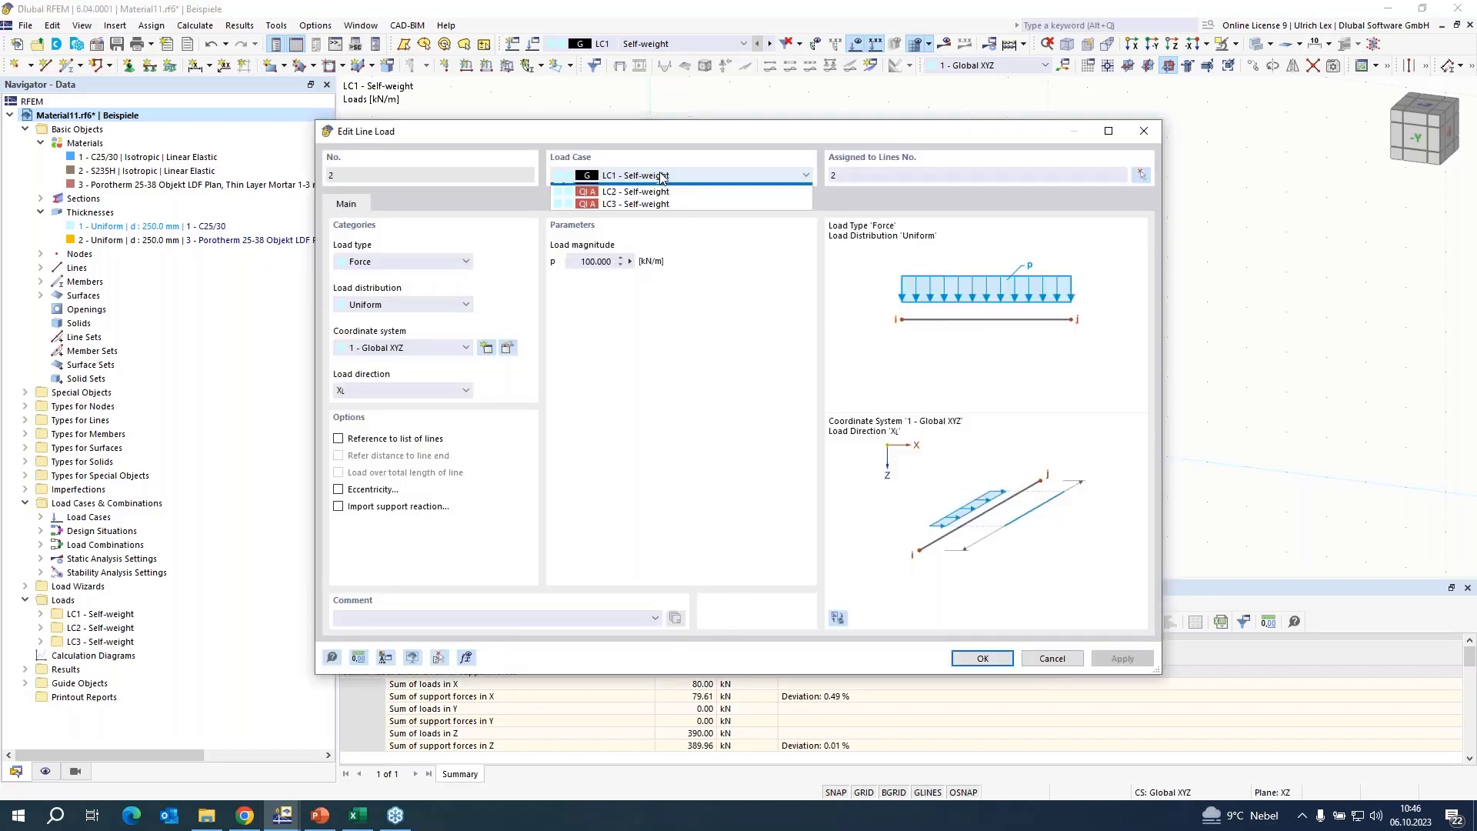
click(630, 201)
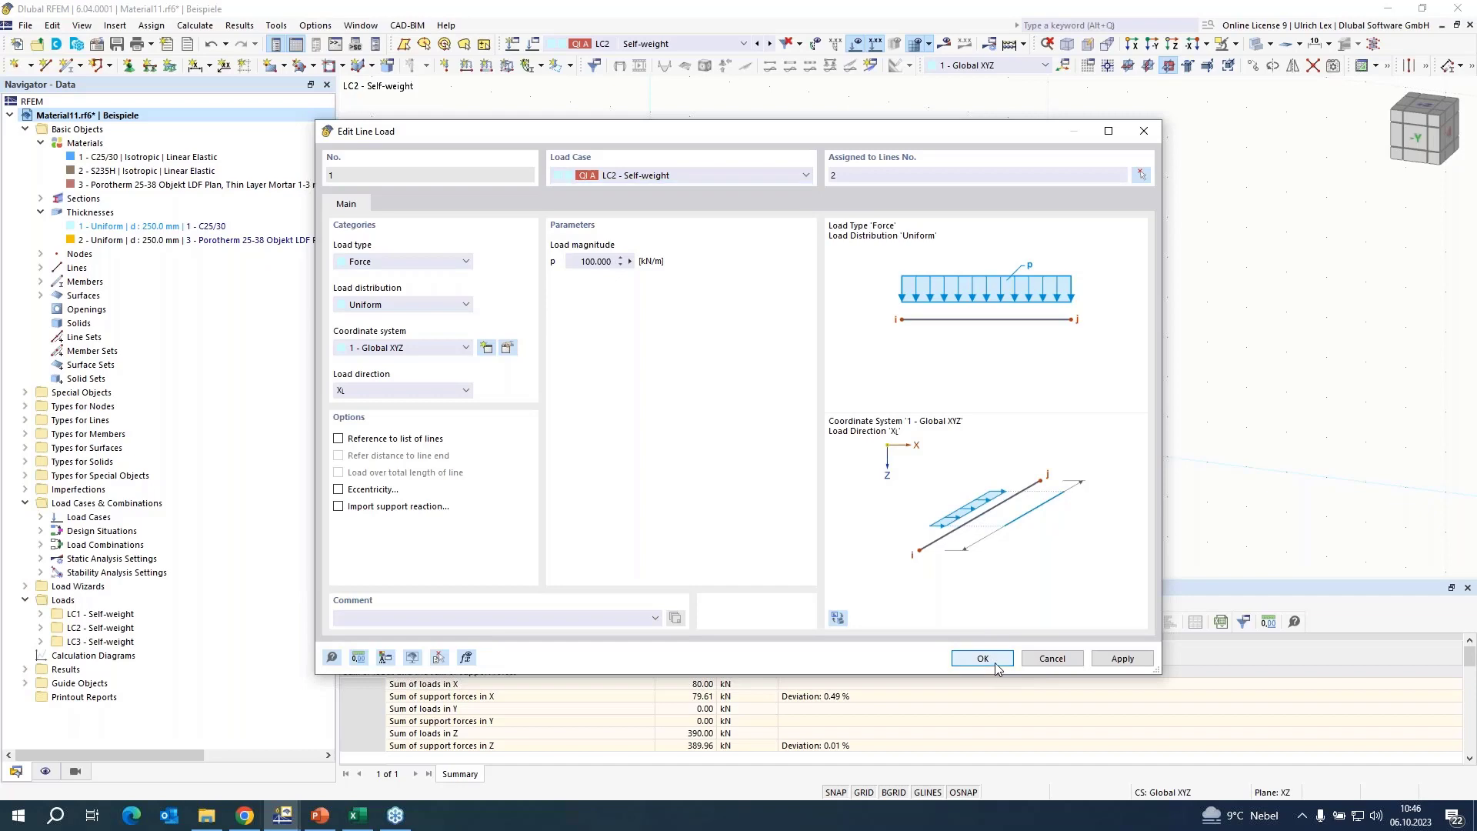
click(984, 660)
click(826, 474)
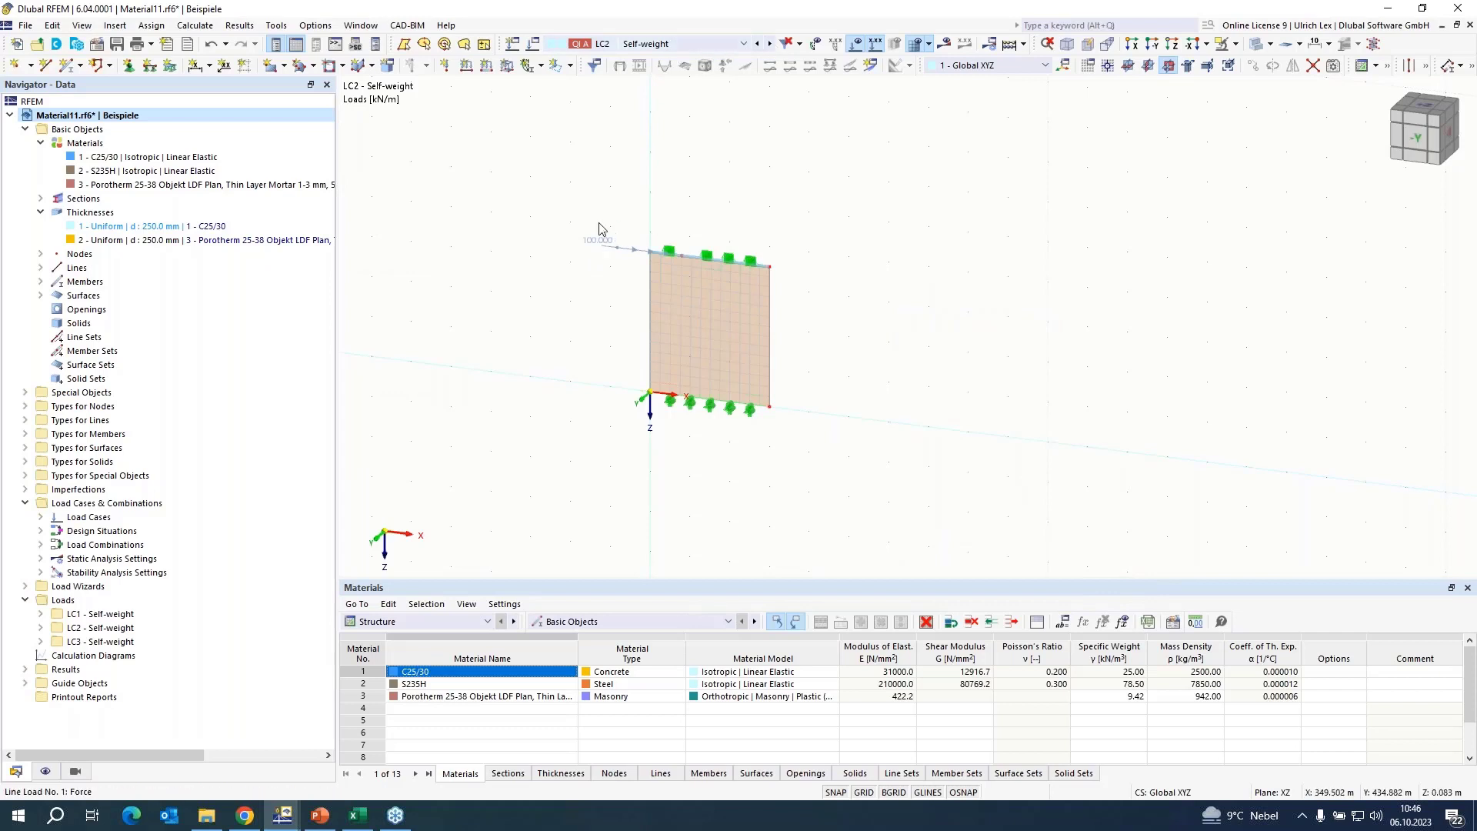
Replace the empty load case LC3 with a fresh copy of LC2 that includes its line load.
click(770, 44)
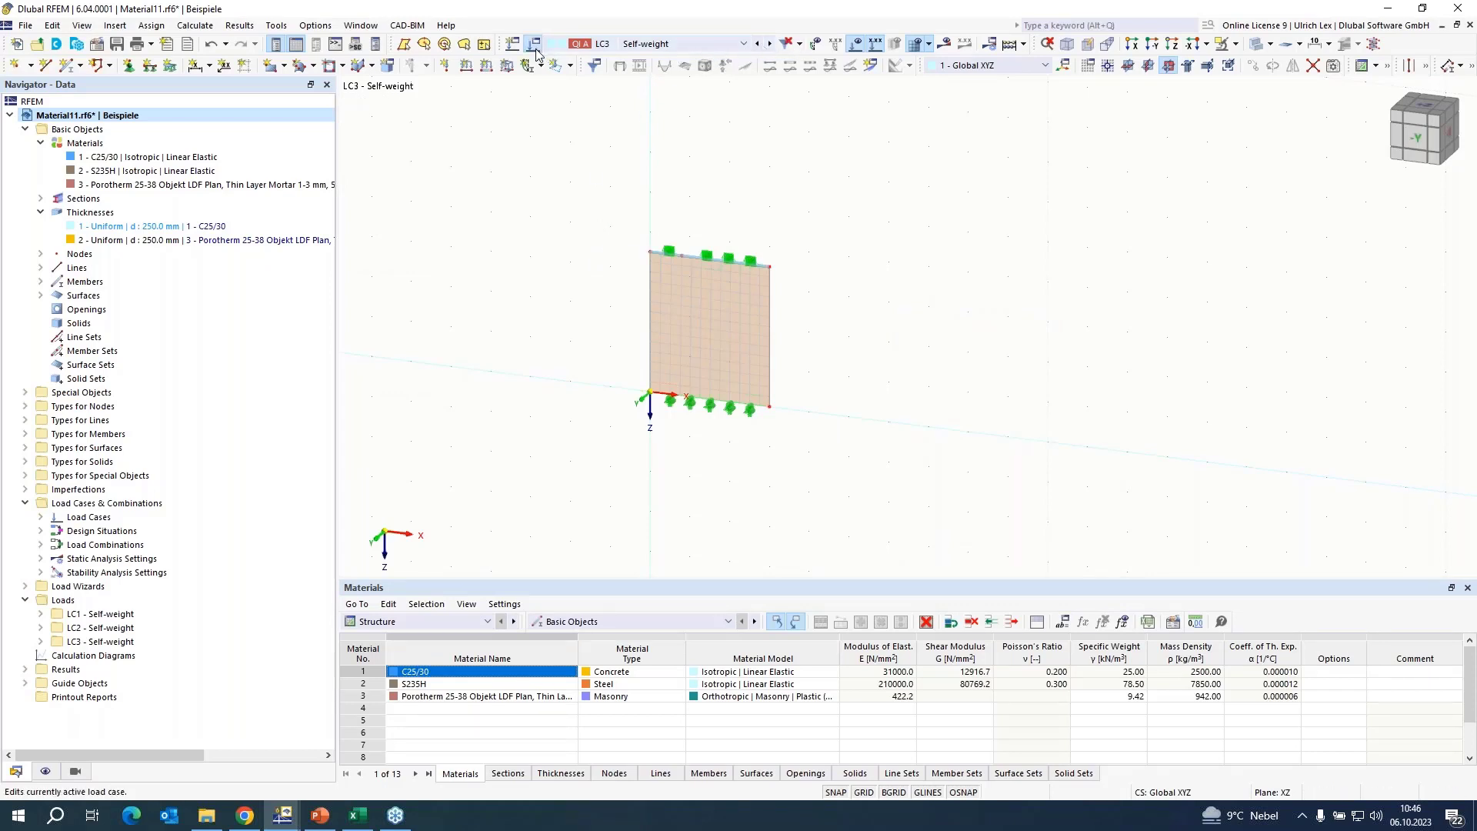
click(556, 44)
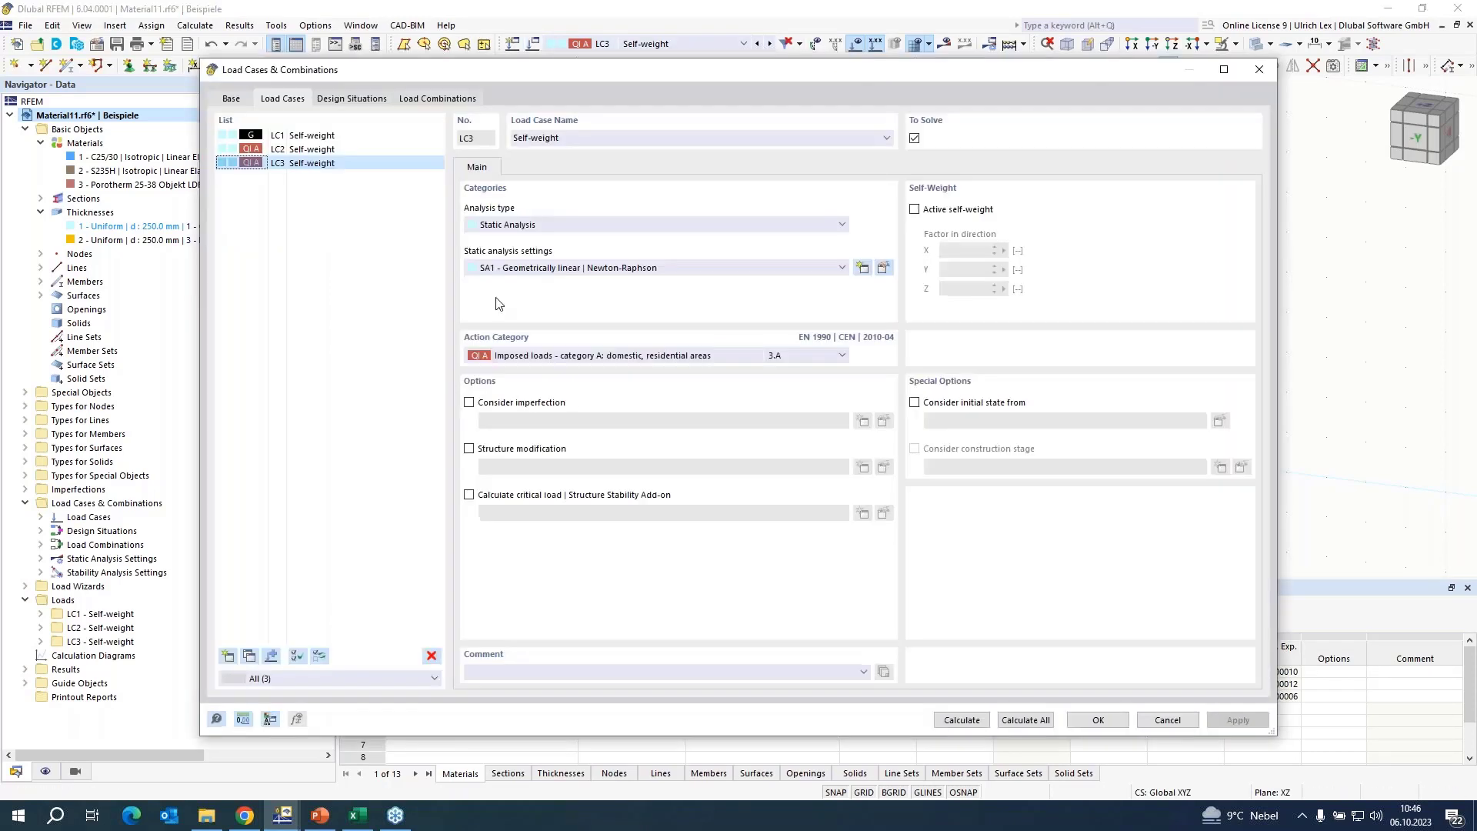
click(431, 655)
click(753, 462)
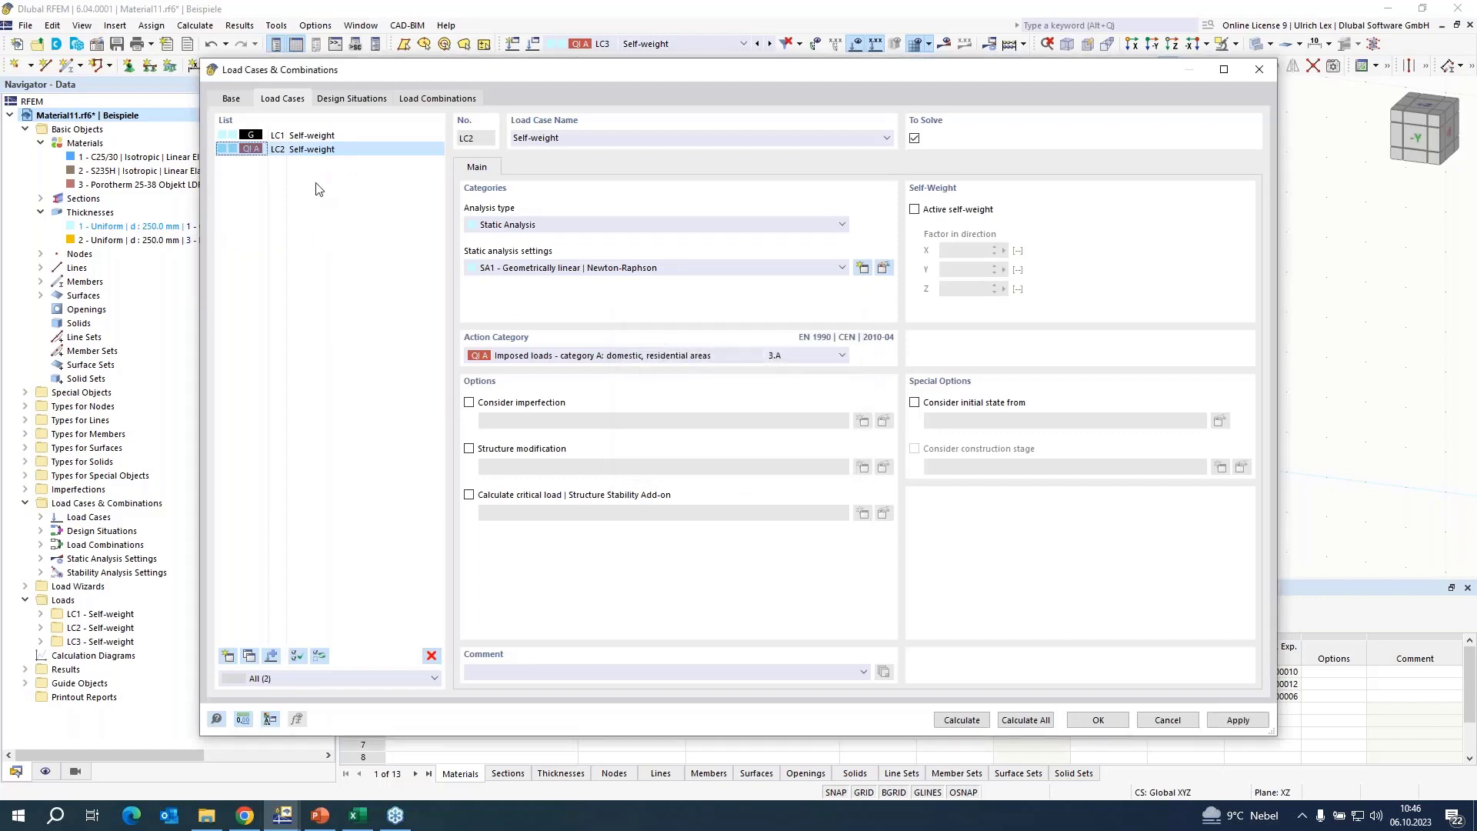
click(249, 657)
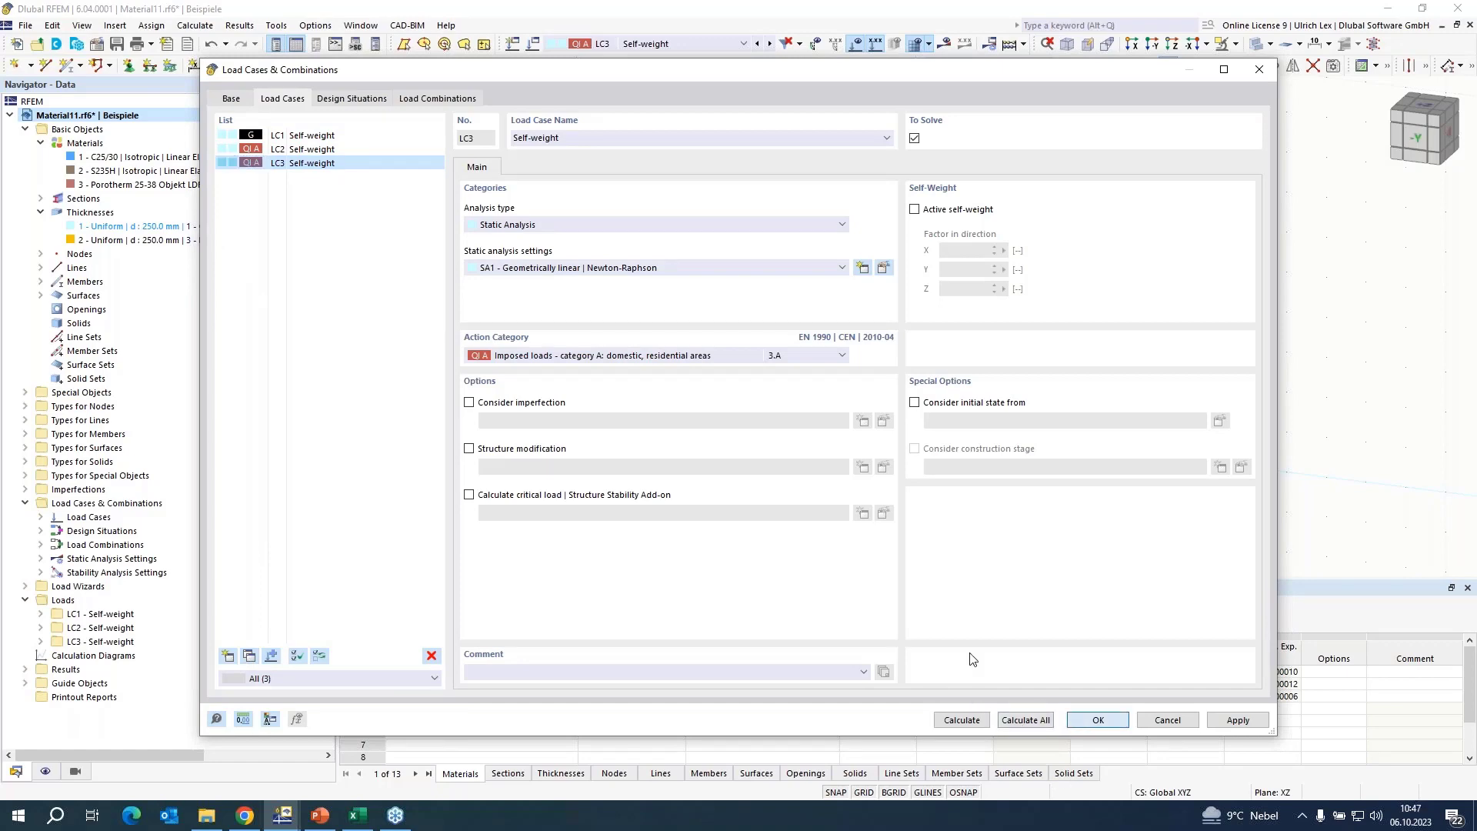
click(1098, 719)
Set the magnitude of the horizontal line load in load case LC3 to 10 kN/m.
double_click(612, 247)
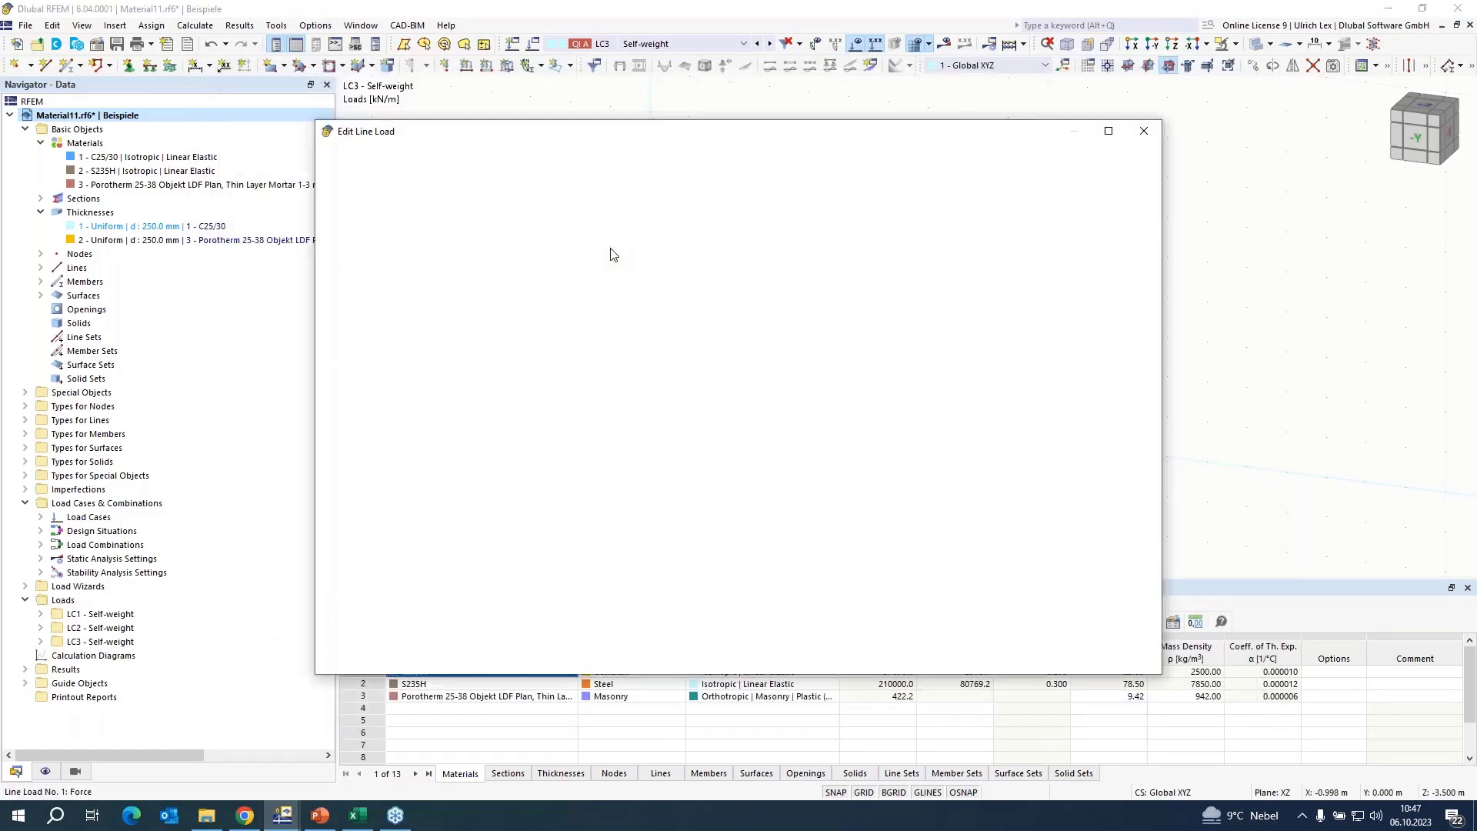
click(593, 262)
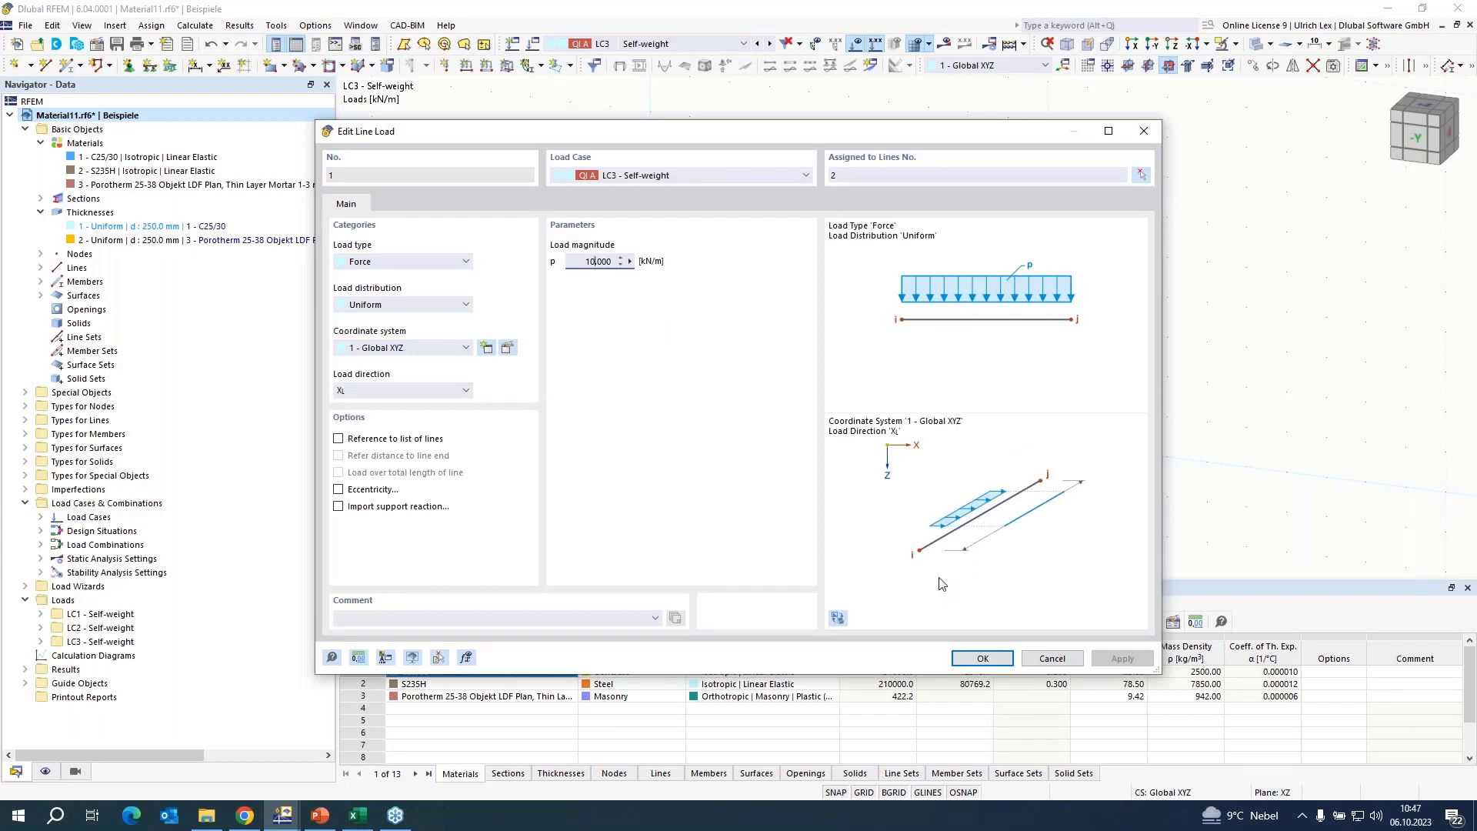
click(982, 660)
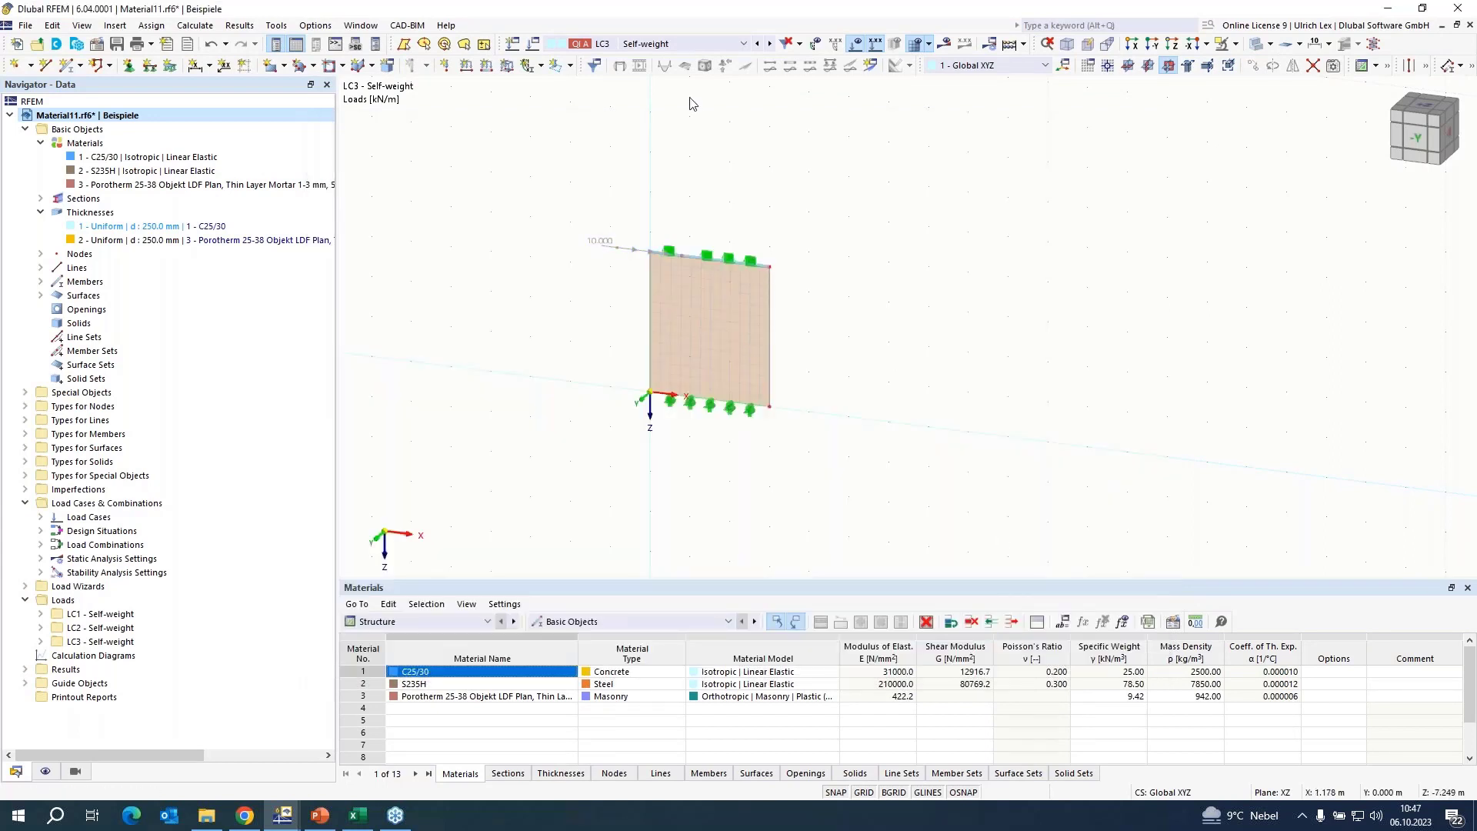
Create load combination CO2 with static analysis settings SA3 - Large deformations | Newton-Raphson | 1000 | 5.
click(530, 49)
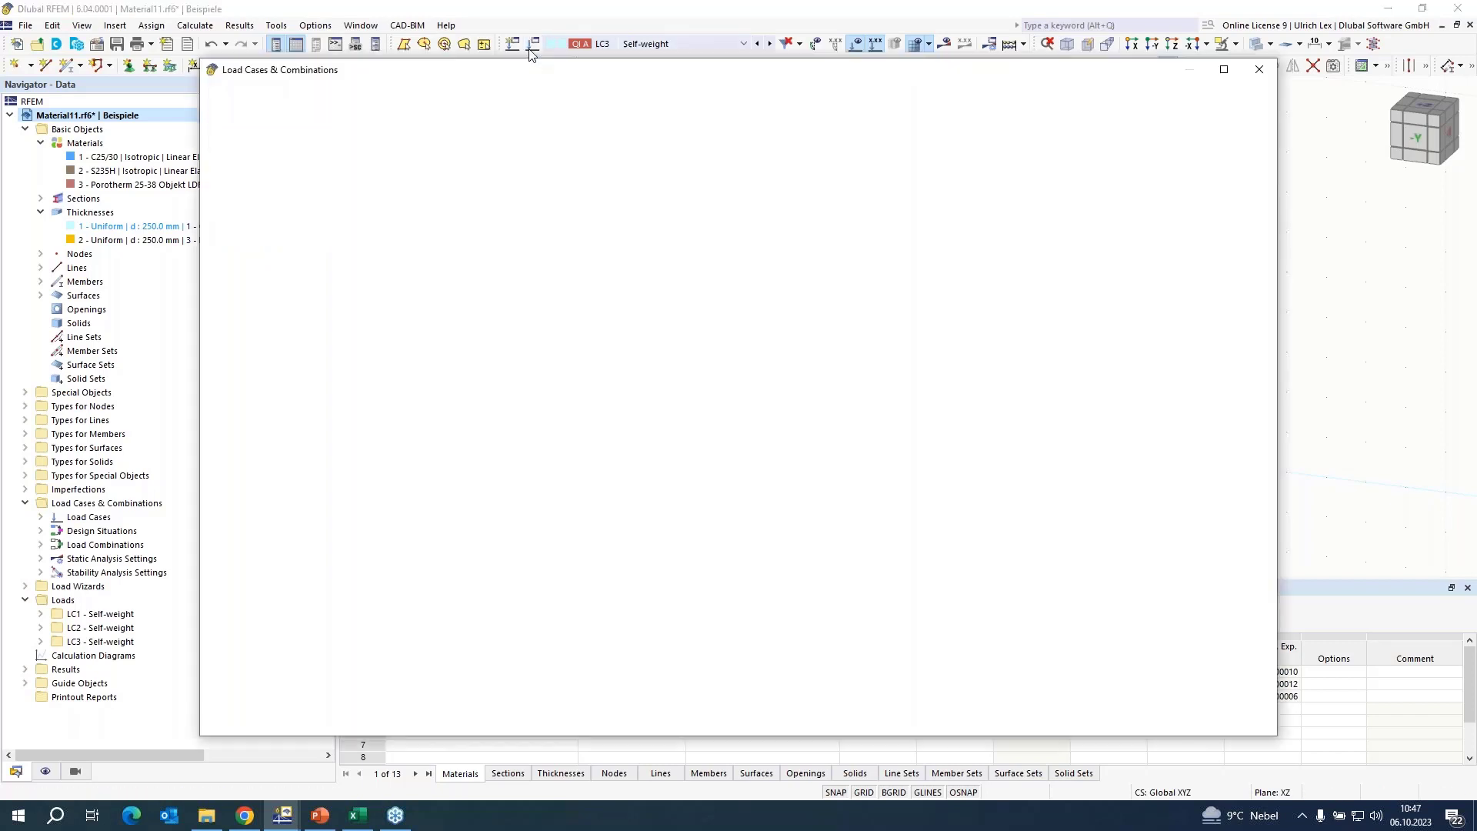
click(437, 103)
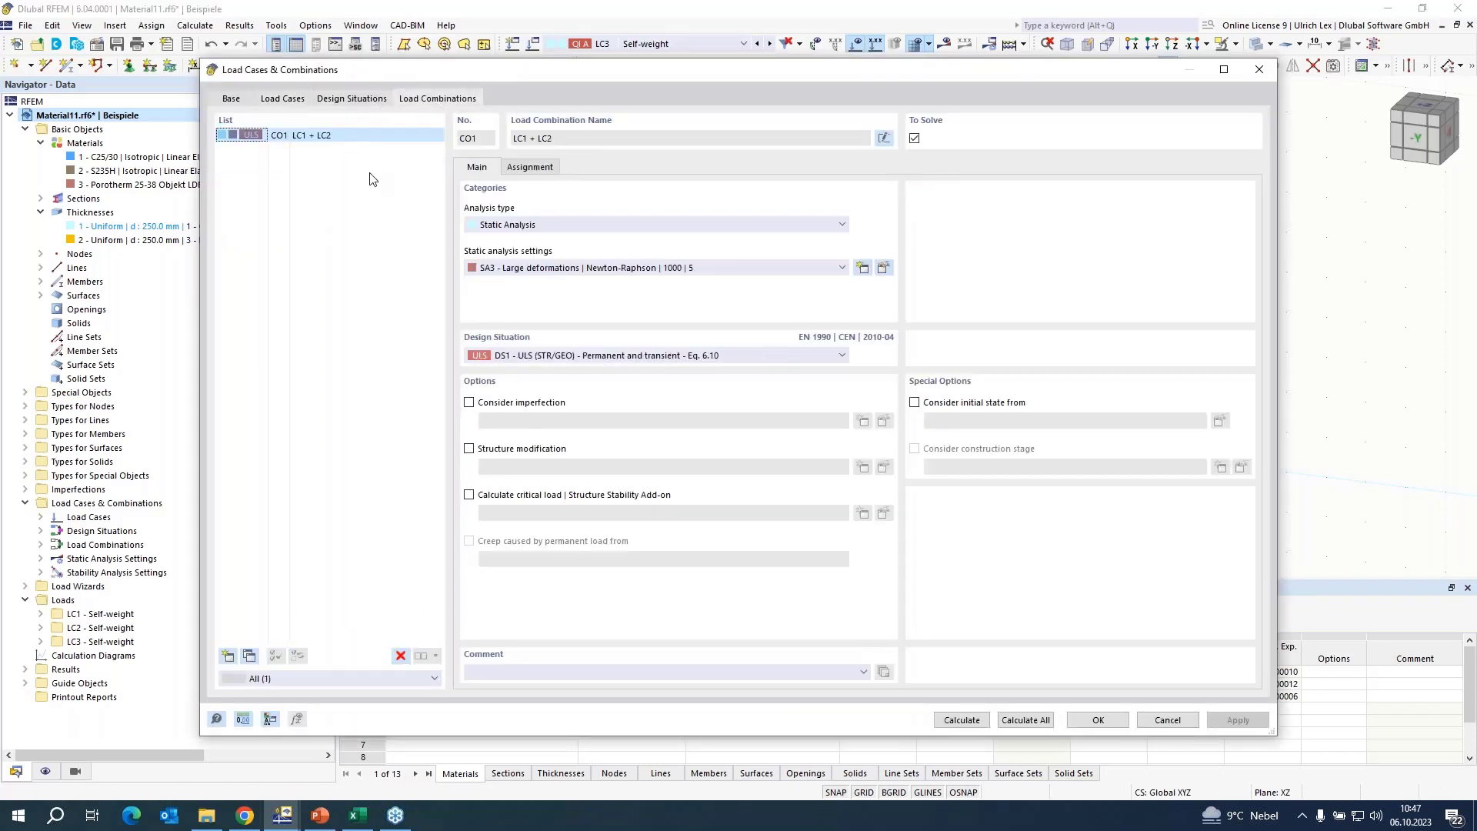
click(228, 657)
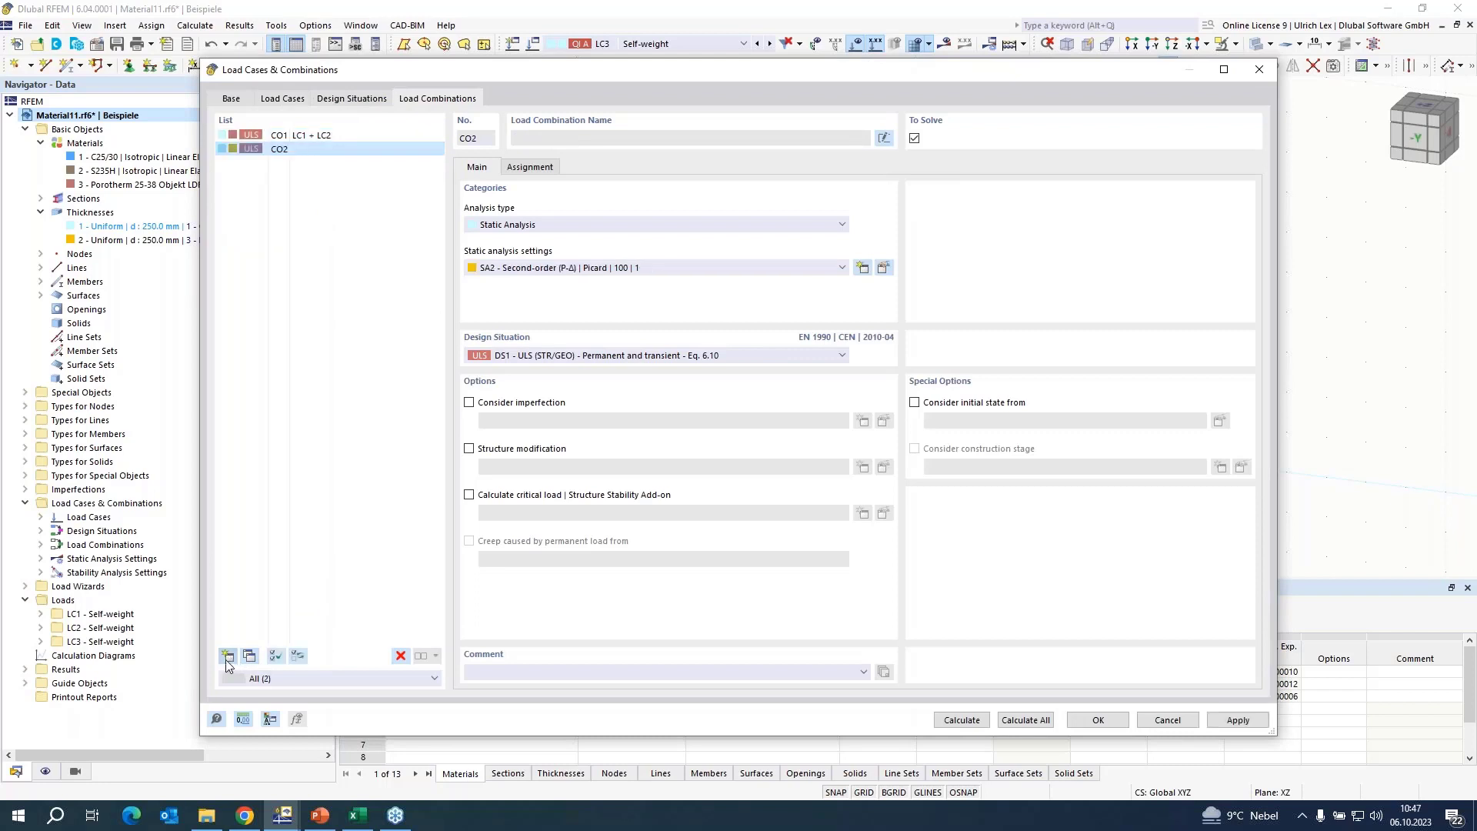
click(529, 275)
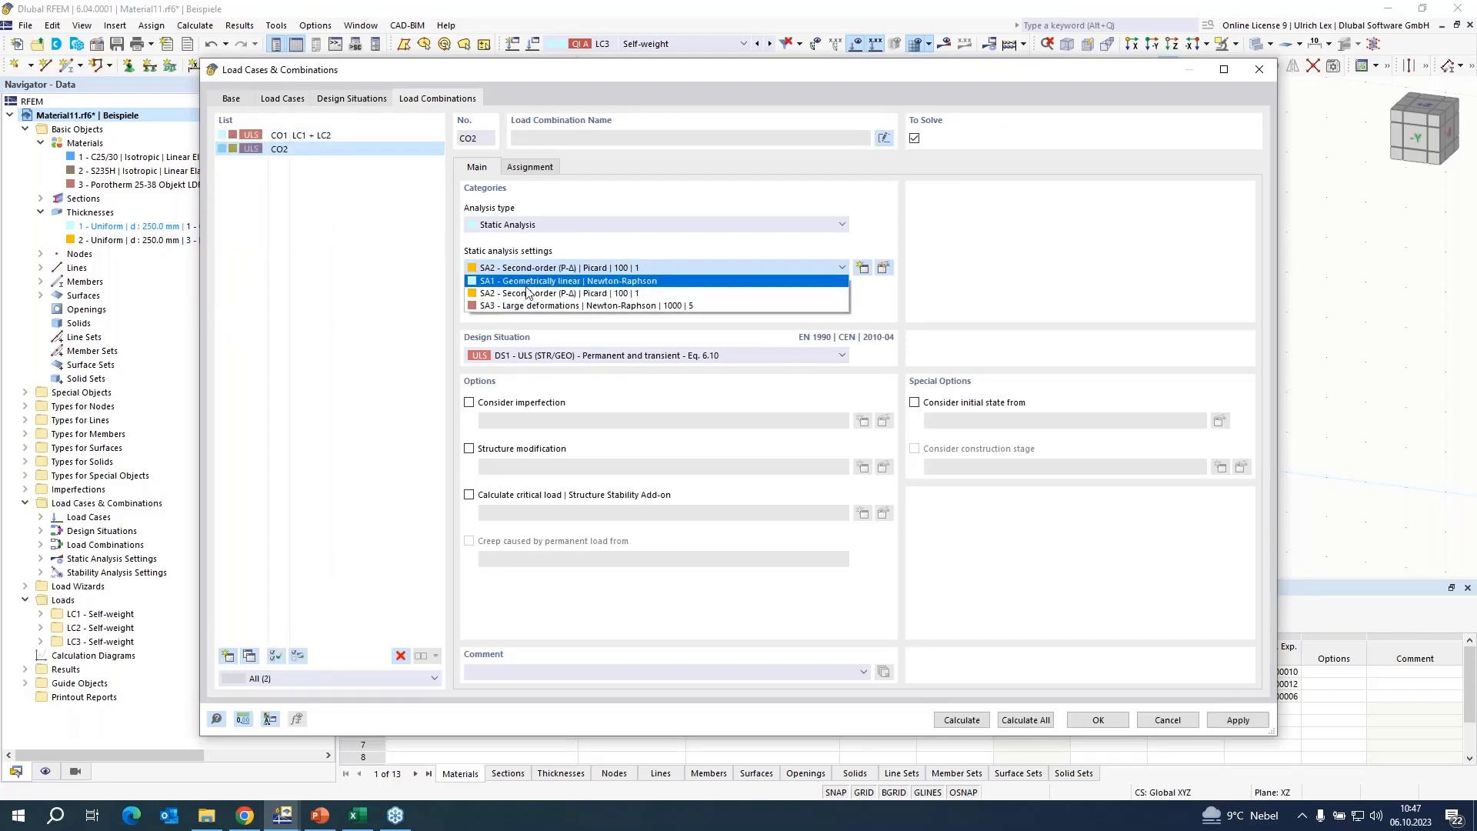
click(521, 308)
Assign static analysis settings SA3 (large deformations, Newton-Raphson) to load cases LC1, LC2 and LC3 together.
click(284, 104)
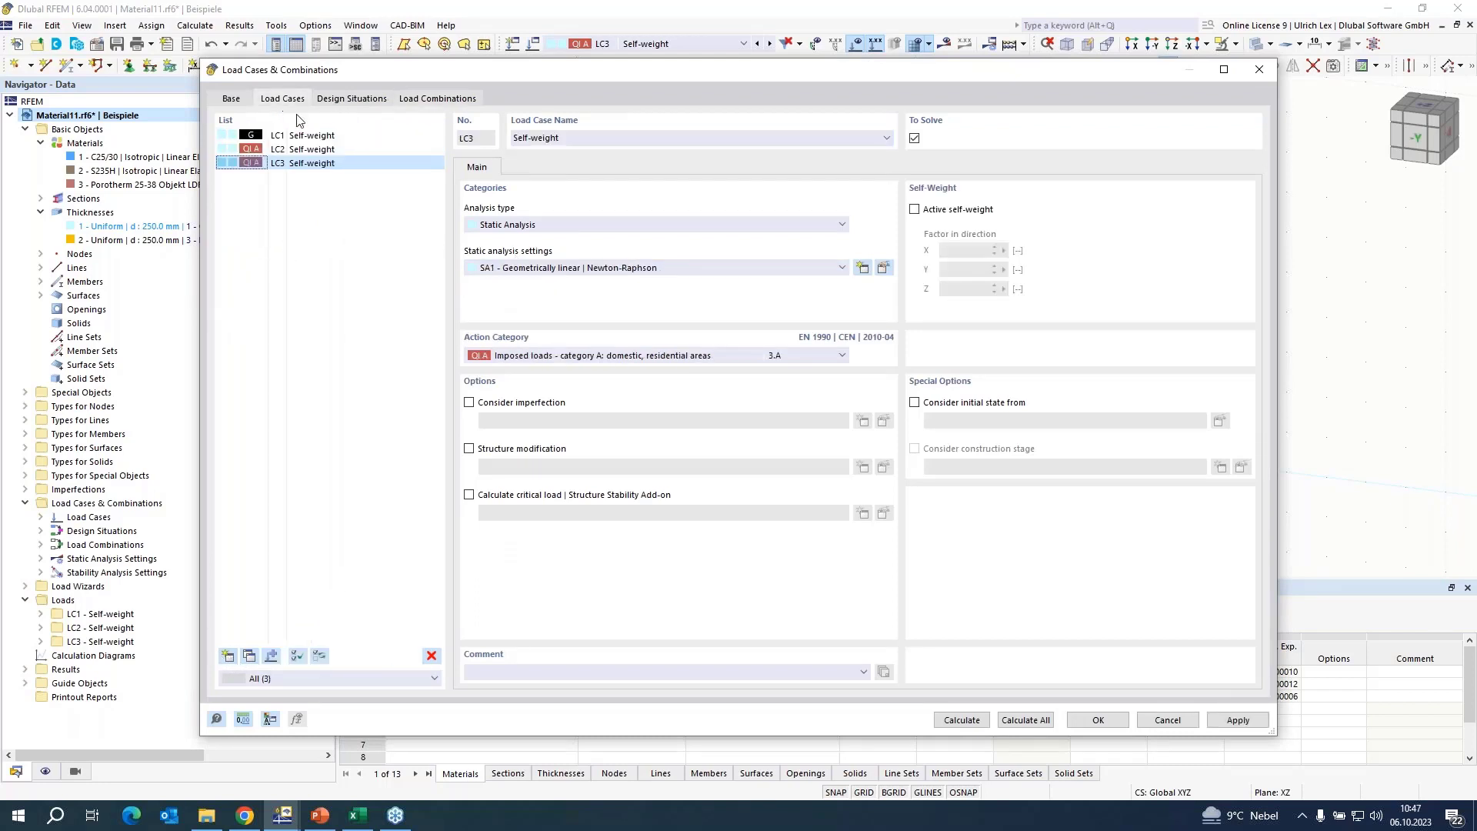
shift+click(321, 138)
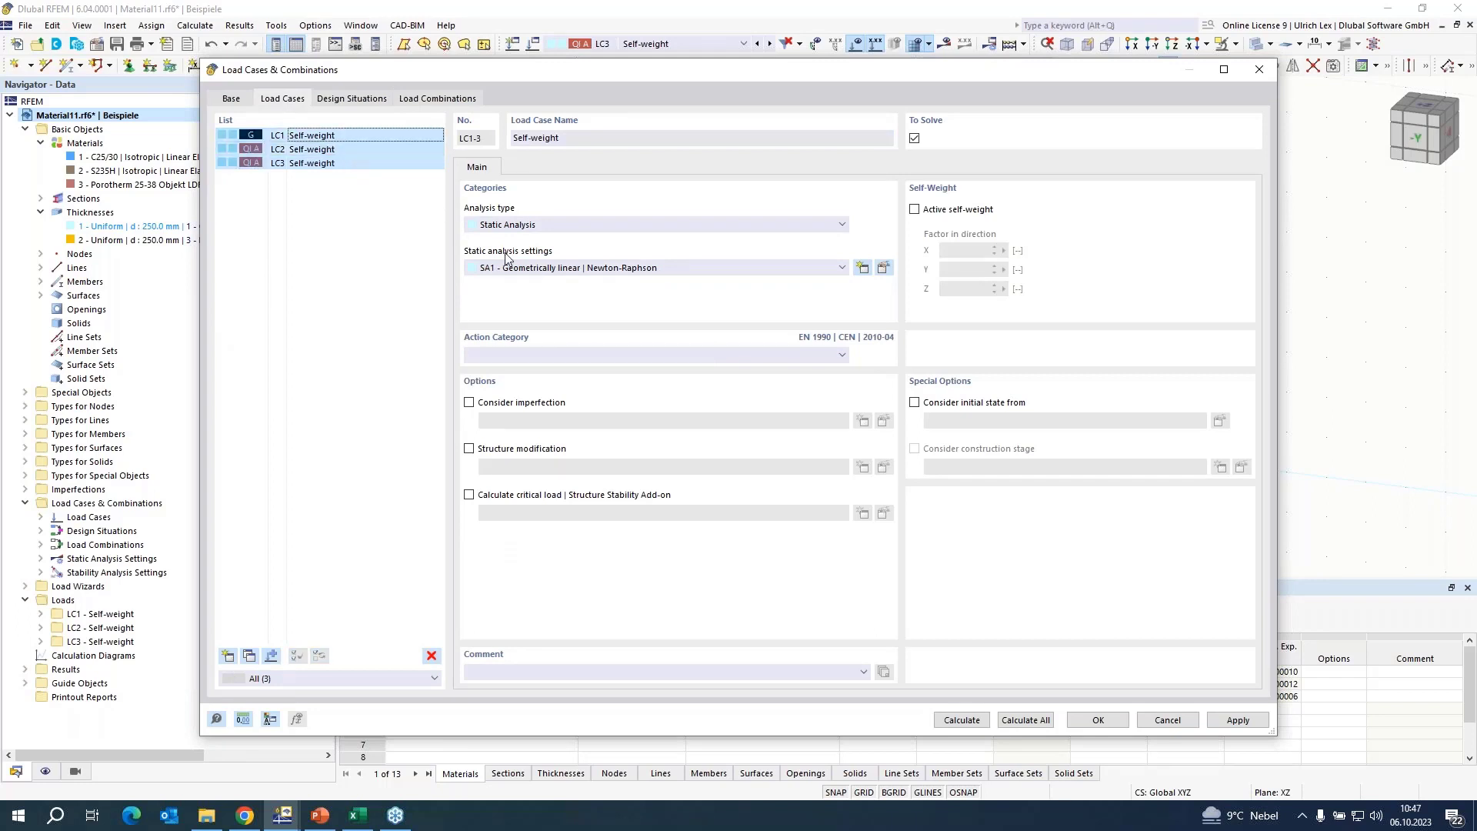
click(591, 269)
click(554, 310)
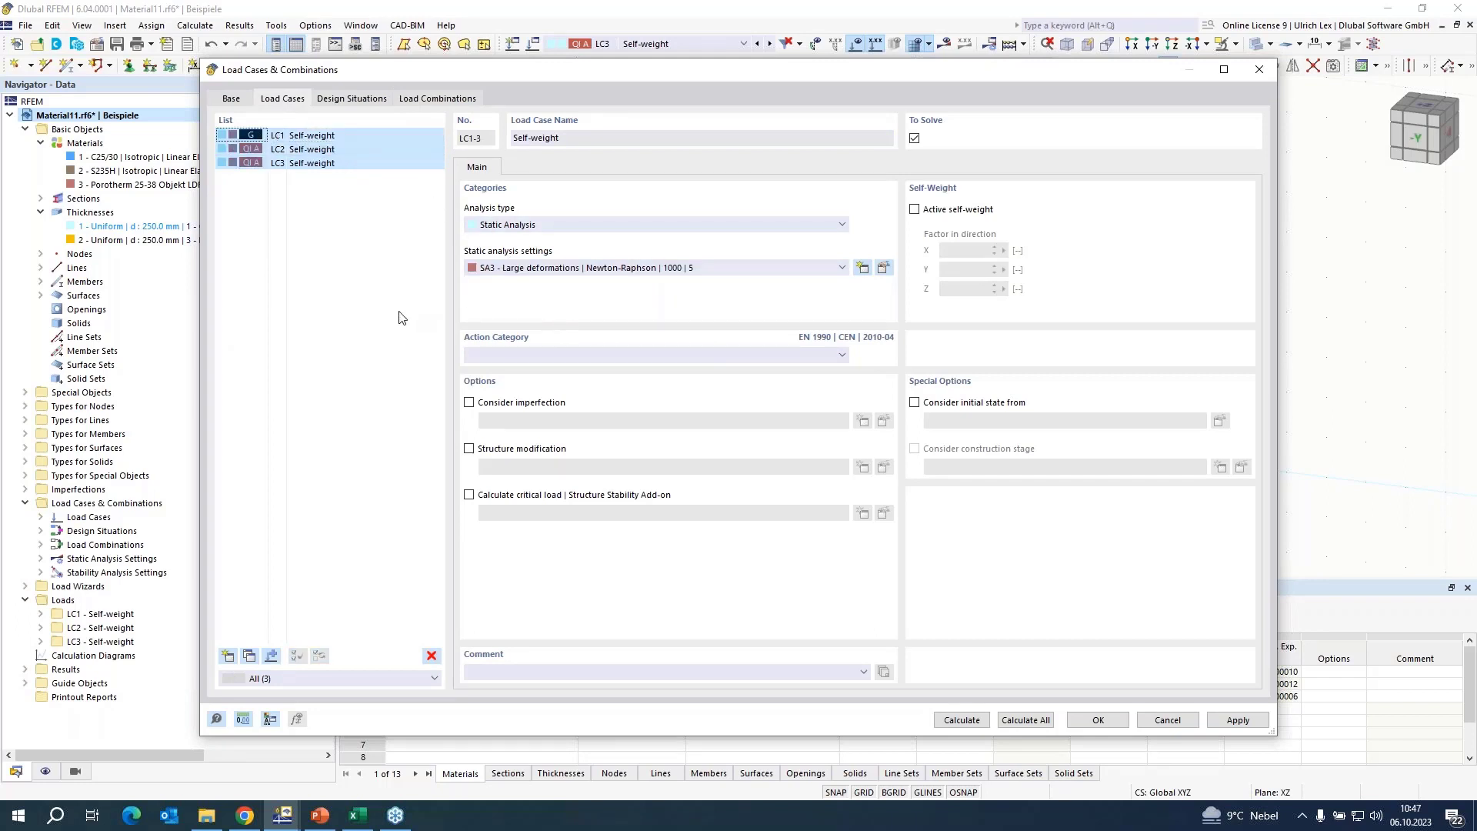
Assign load cases LC1 and LC3 to load combination CO2, each with a factor of 1.00.
click(440, 100)
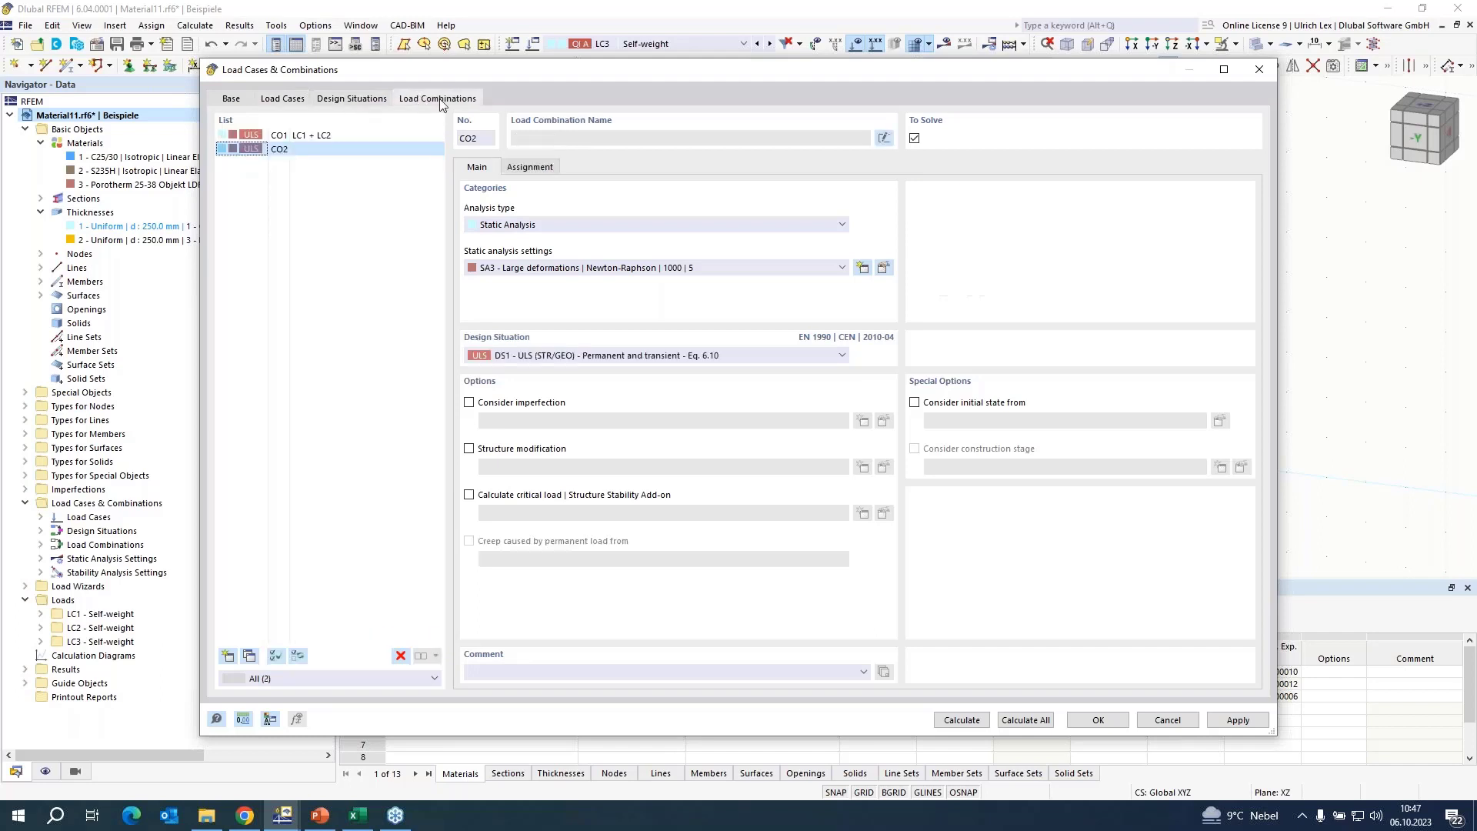
click(521, 169)
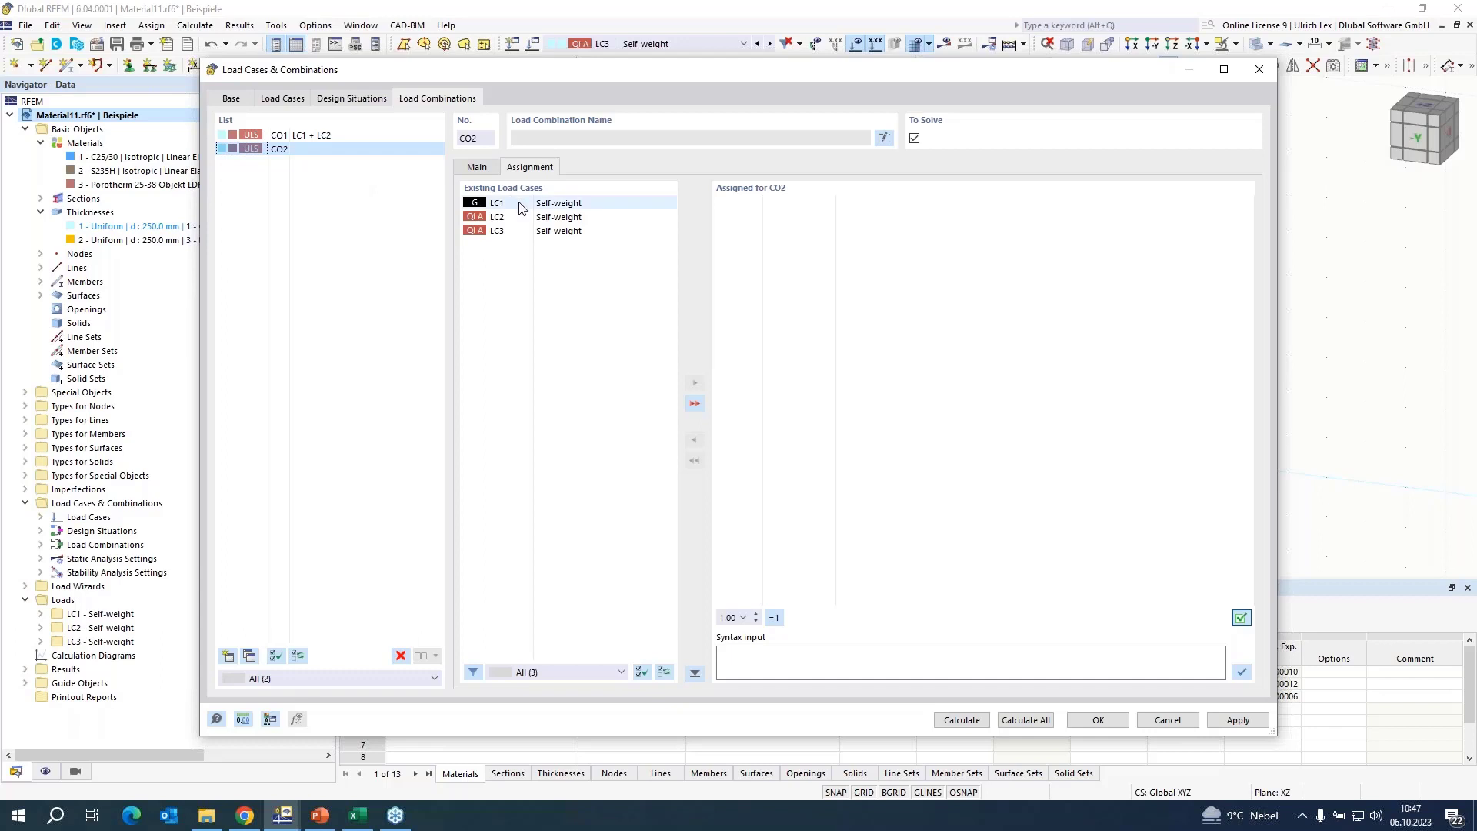
double_click(509, 204)
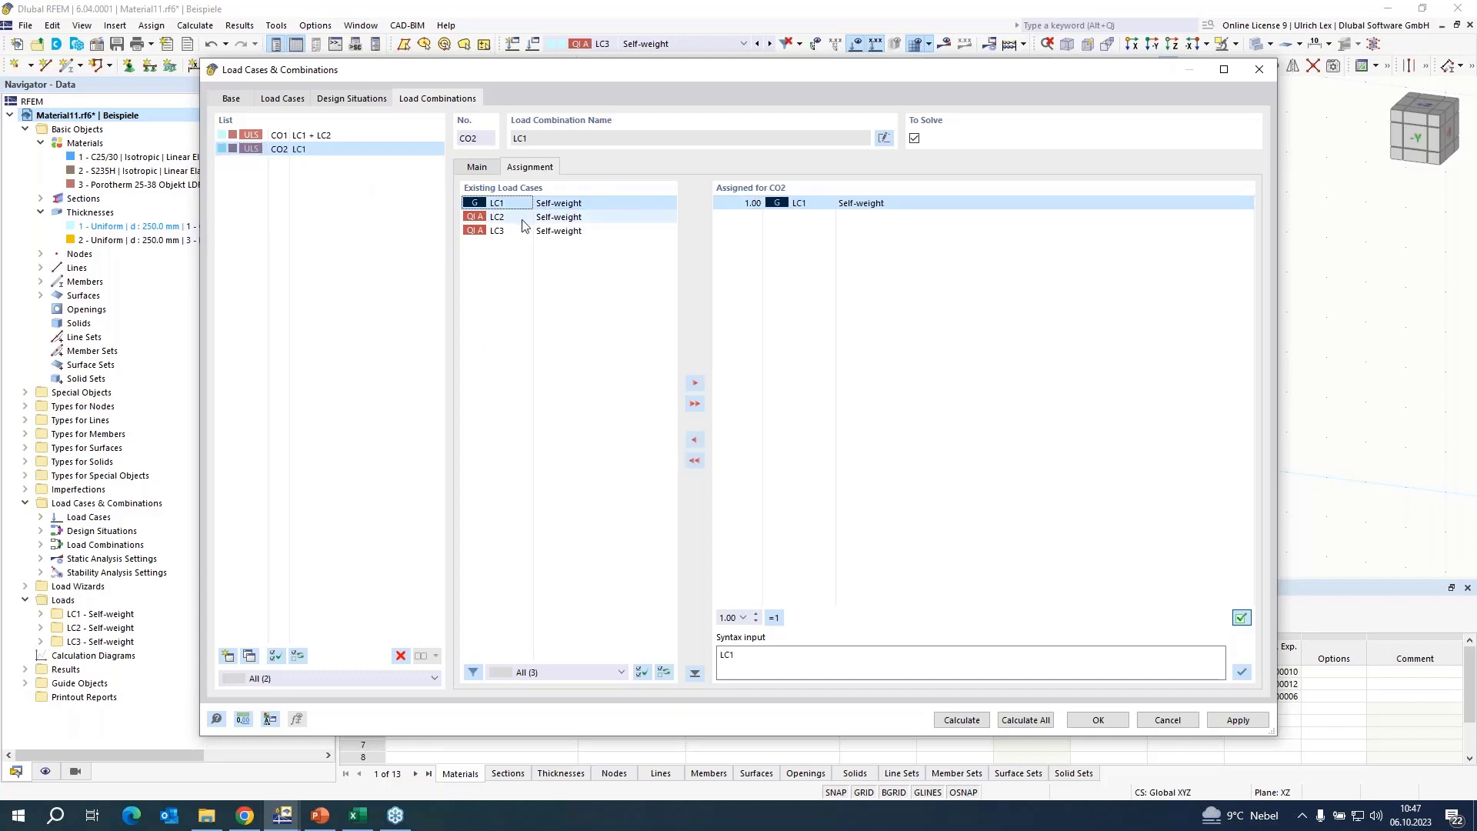
double_click(516, 232)
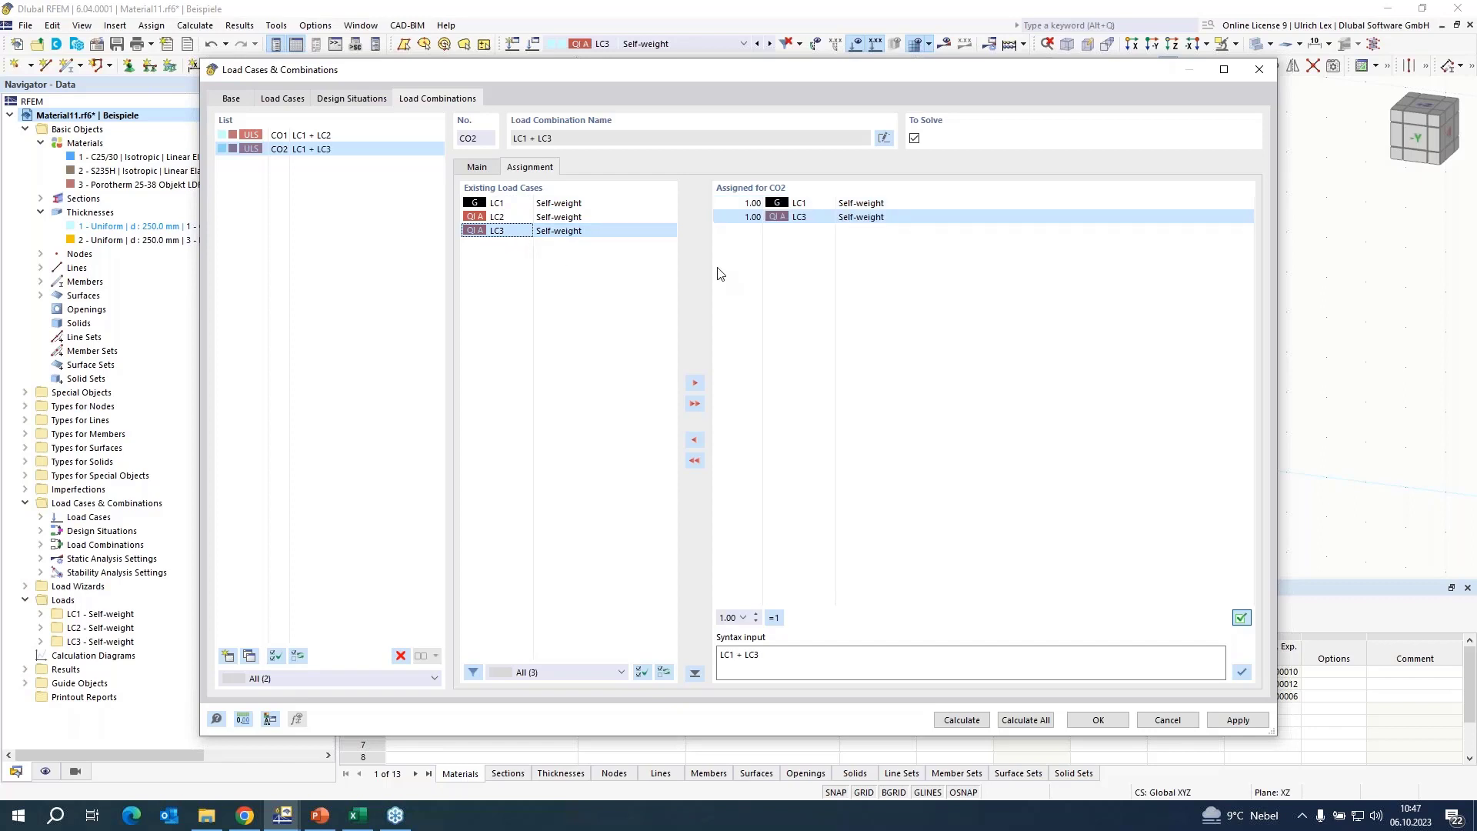
Make CO2 consider the initial state from LC1 and activate its critical load calculation with the Structure Stability add-on.
click(479, 168)
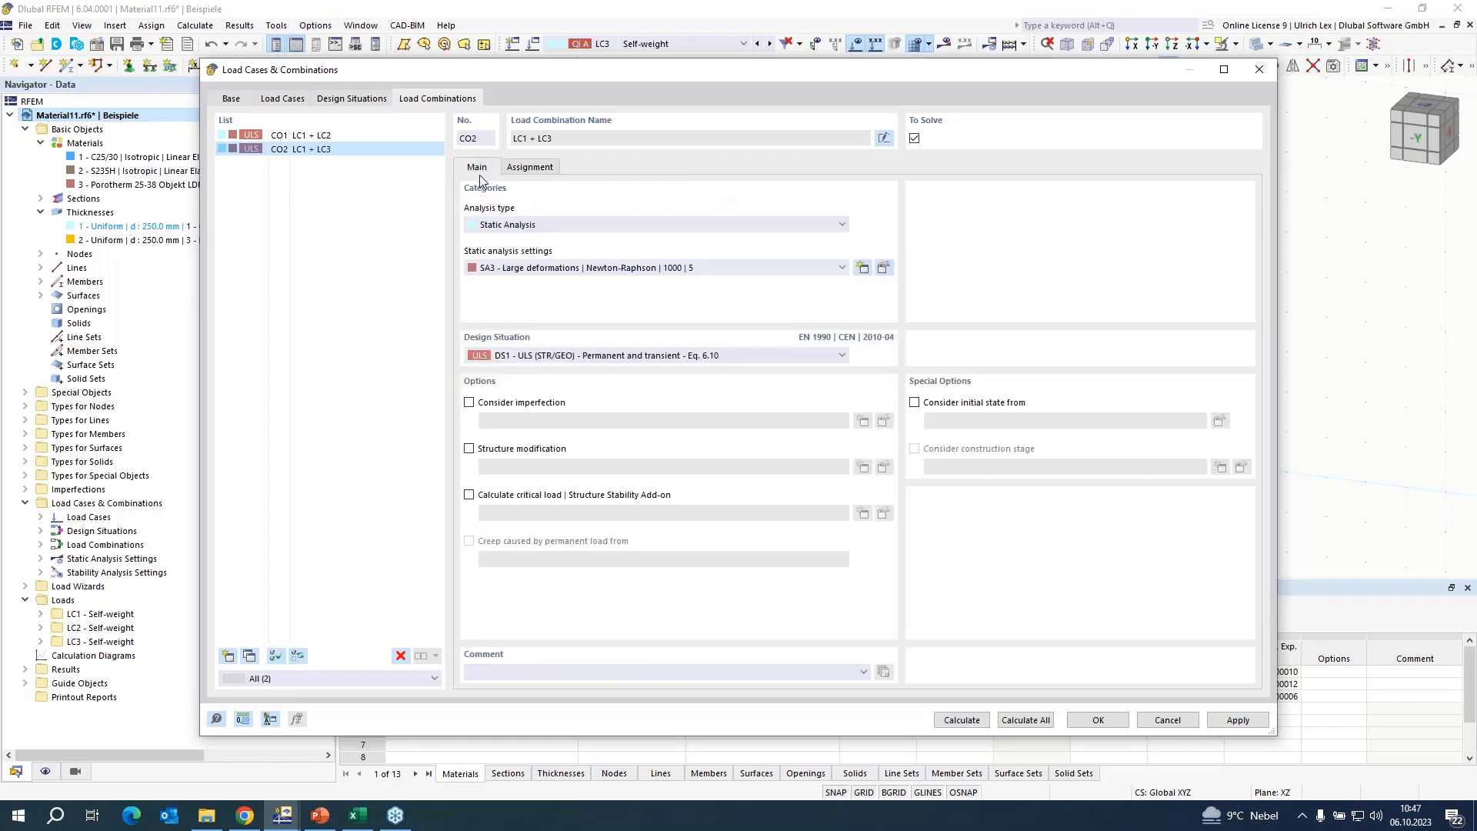
click(914, 403)
click(469, 496)
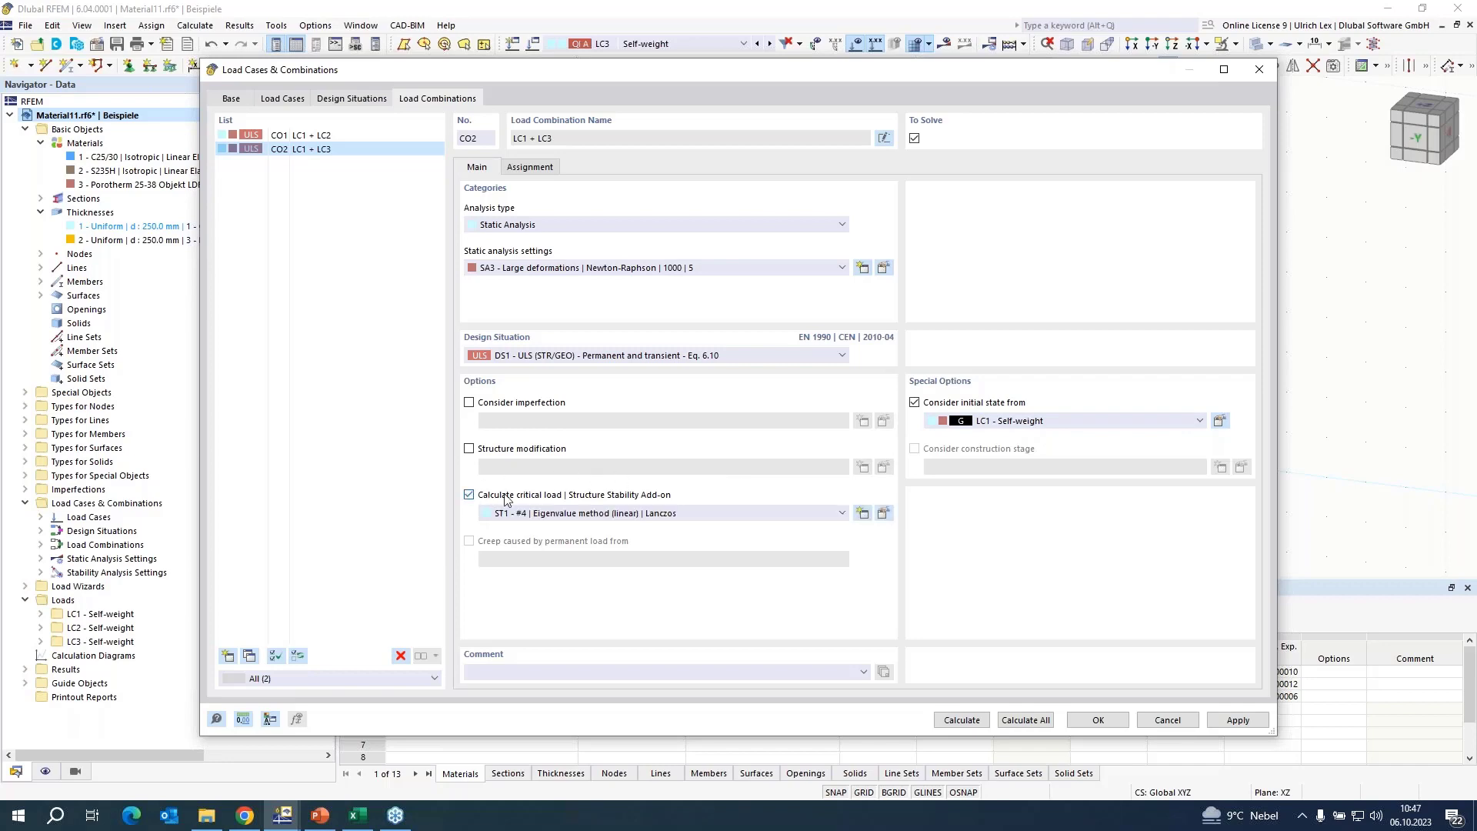
Change the stability analysis type of settings ST1 to Incremental method without eigenvalue analysis (non-linear).
click(882, 513)
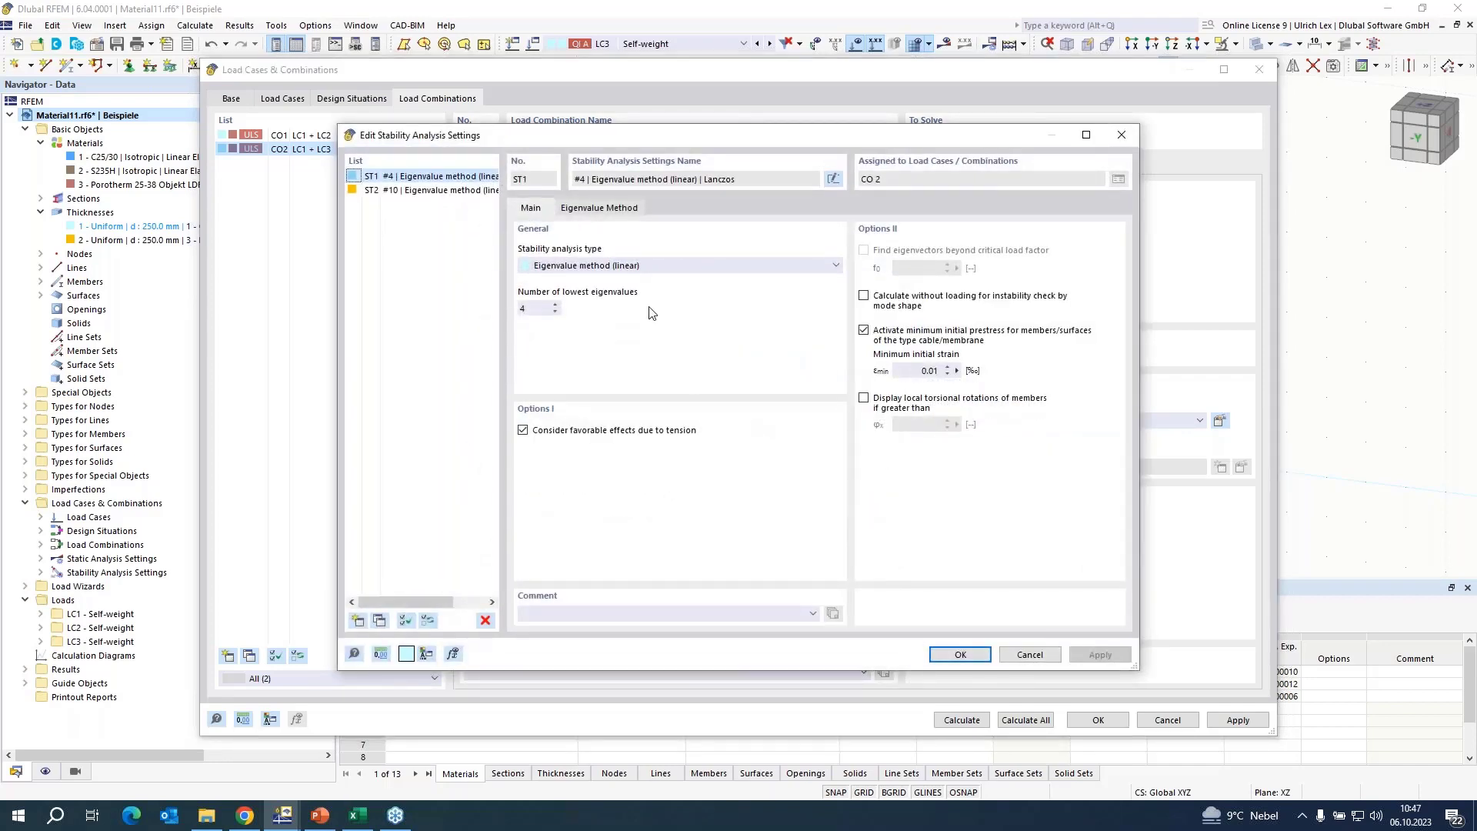
click(694, 266)
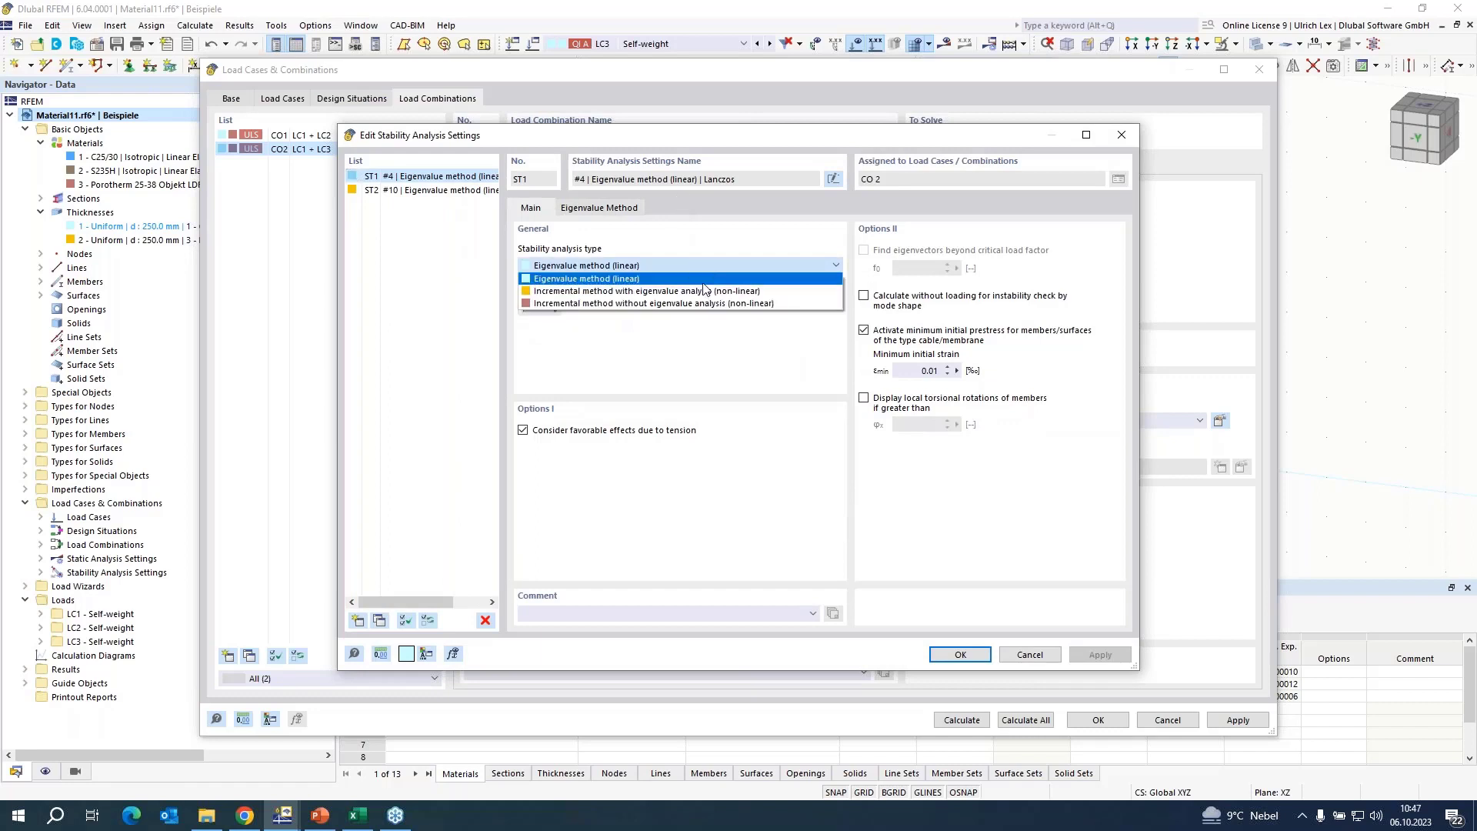
click(800, 304)
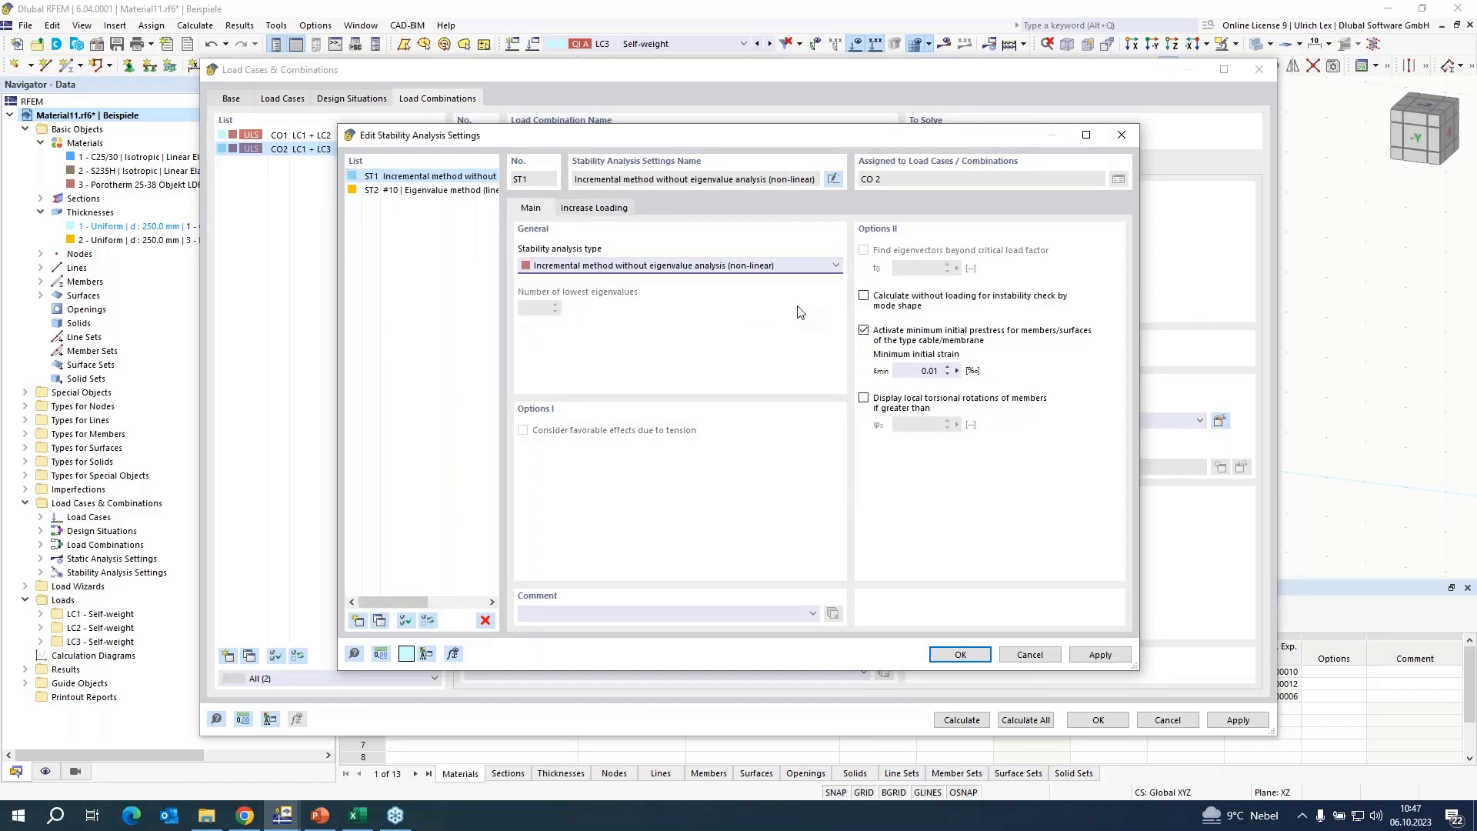
Set ST1's initial load factor to 0.5, load factor increment 0.05, refinement 1 and maximum 1000 increments, and save results of all load increments.
click(600, 210)
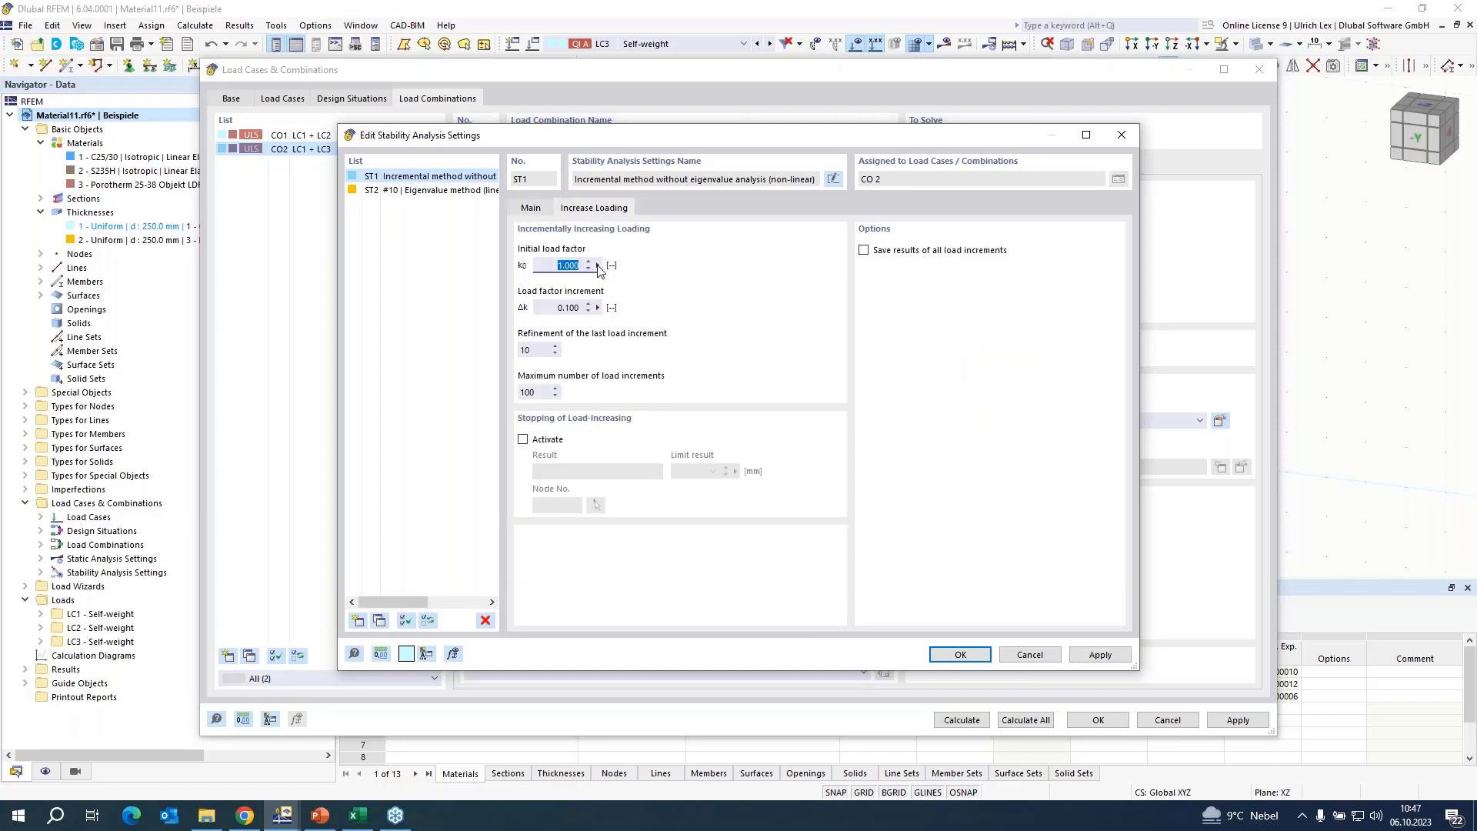
text(0,5)
key(Tab)
text(0,05)
key(Tab)
key(Tab)
click(864, 251)
drag(796, 134, 836, 120)
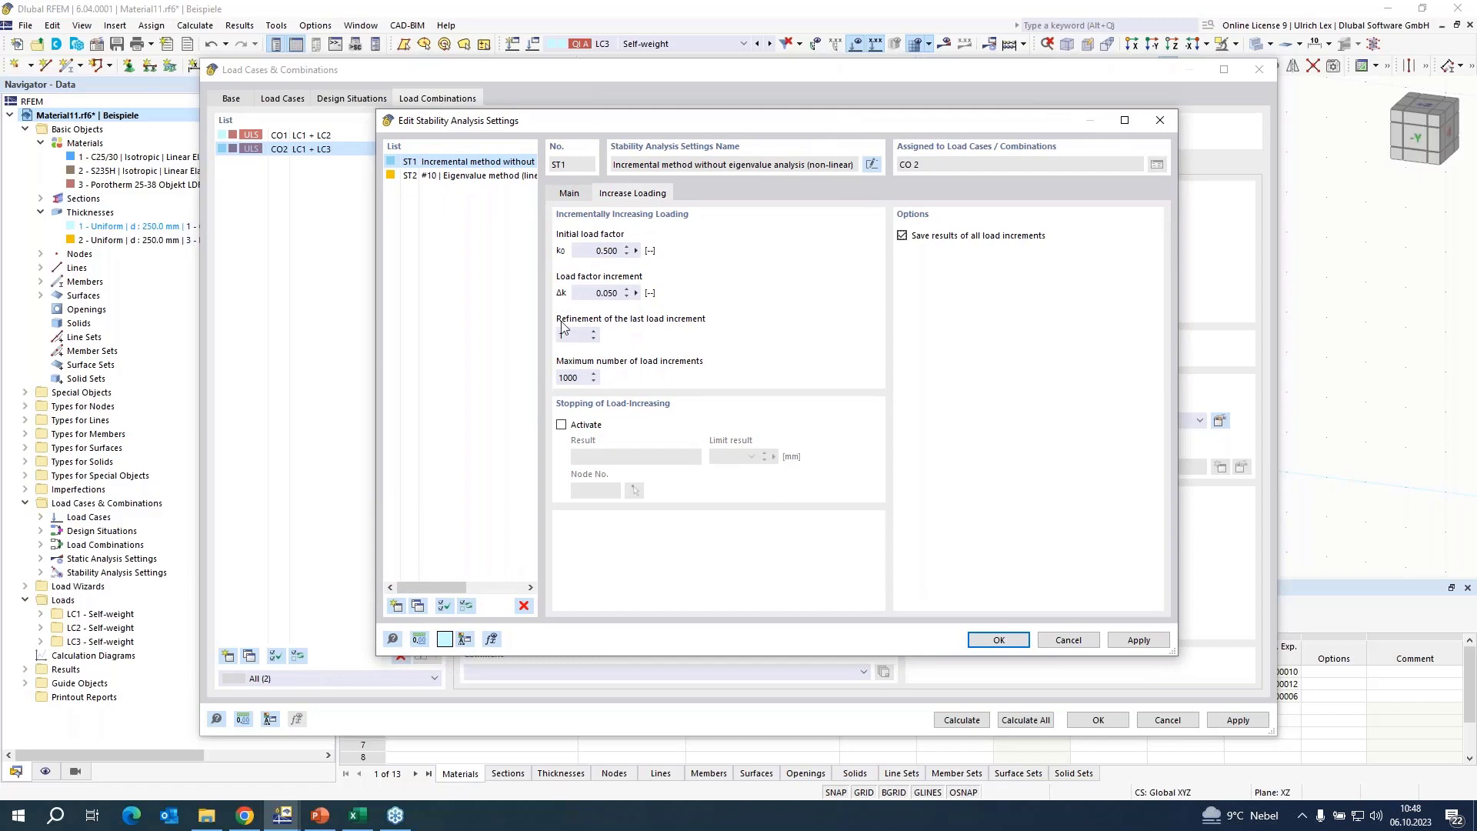
Activate stopping of the load increase in ST1 at a limit deformation u of 20 mm for any node, and accept the settings.
click(562, 426)
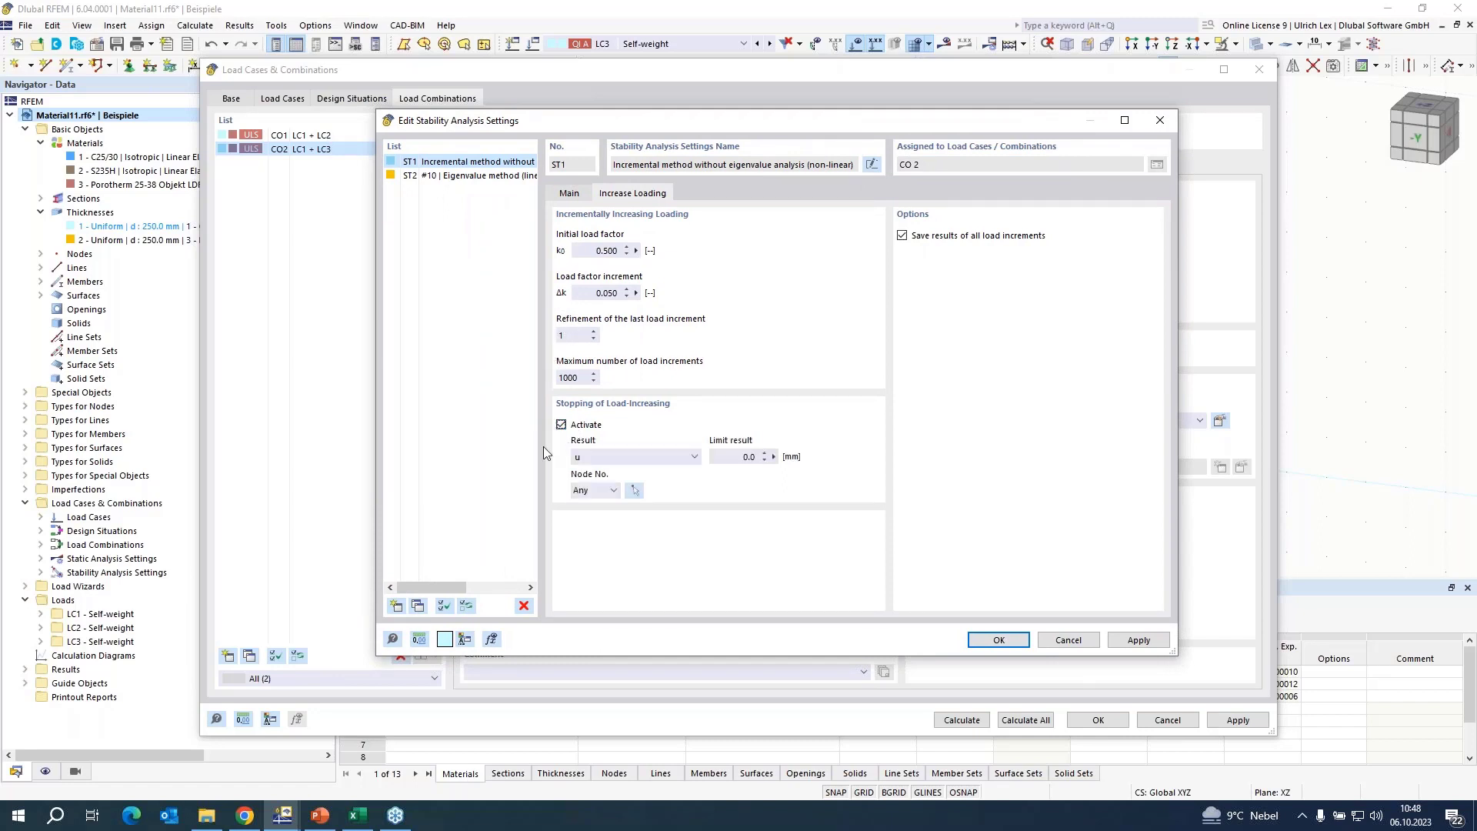
click(762, 457)
click(979, 646)
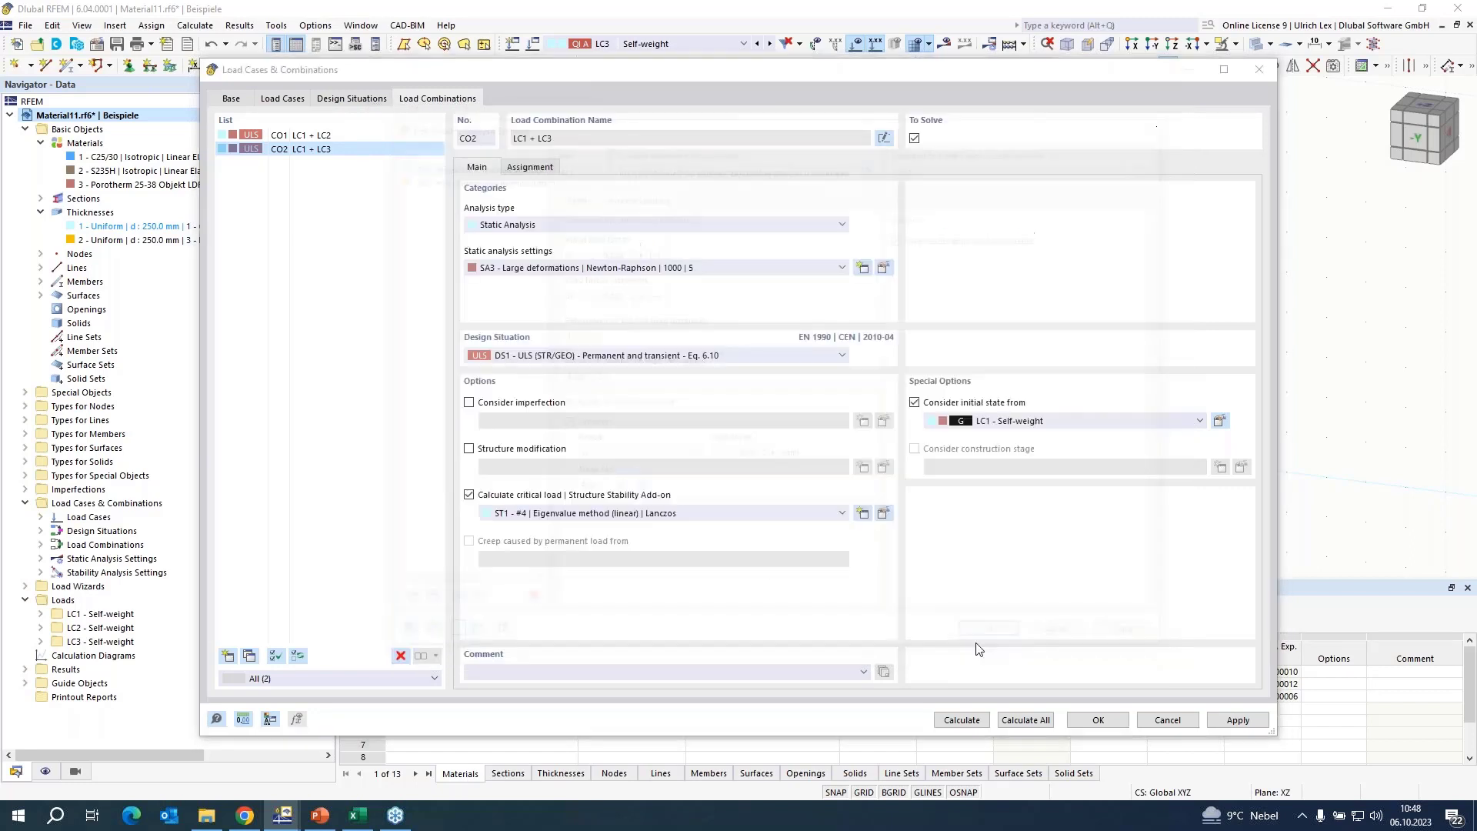
Review the stability type and load increase parameters of ST1, and cancel out of the load cases and combinations dialog.
click(883, 514)
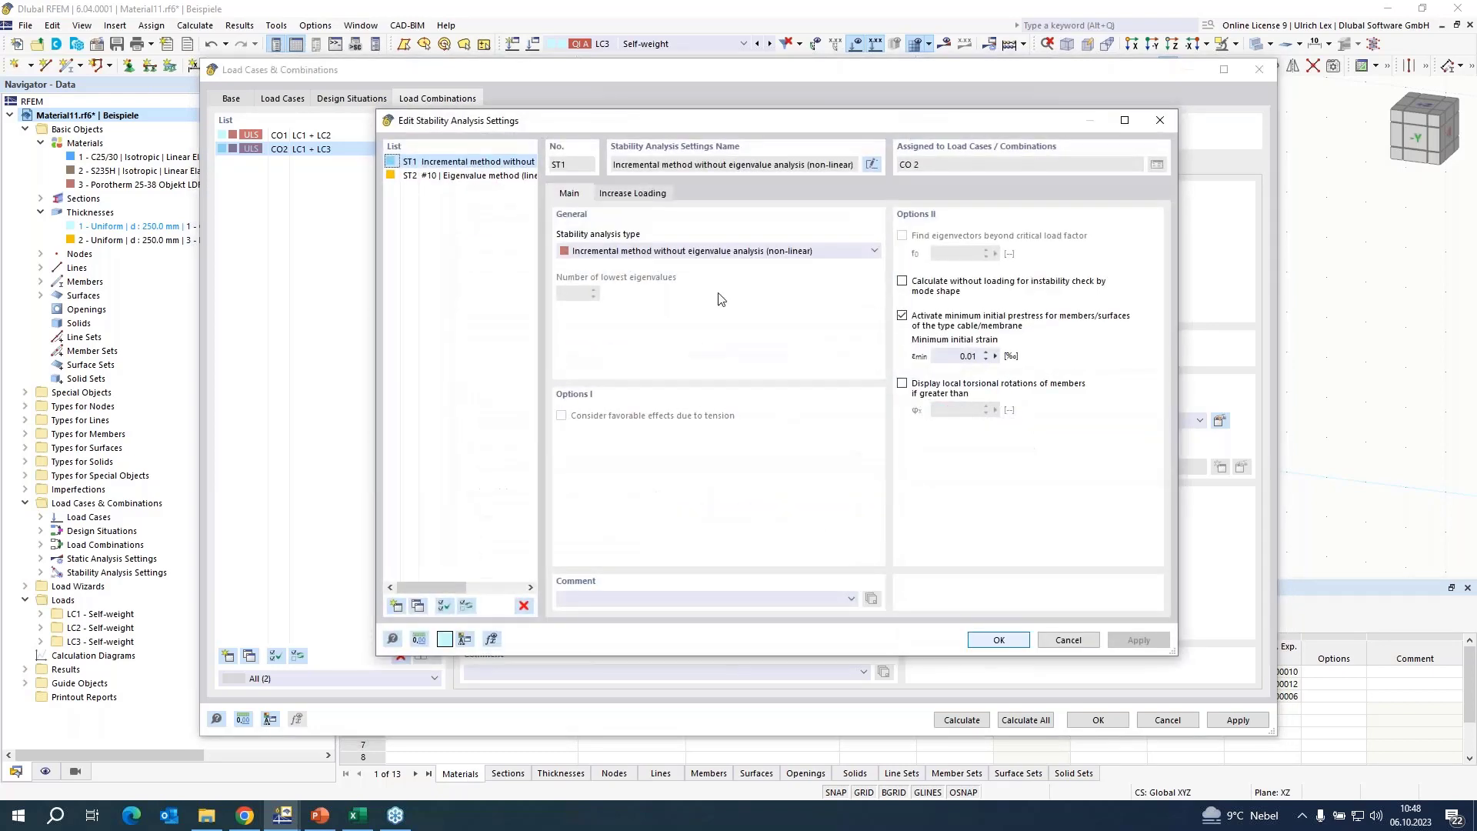
click(633, 193)
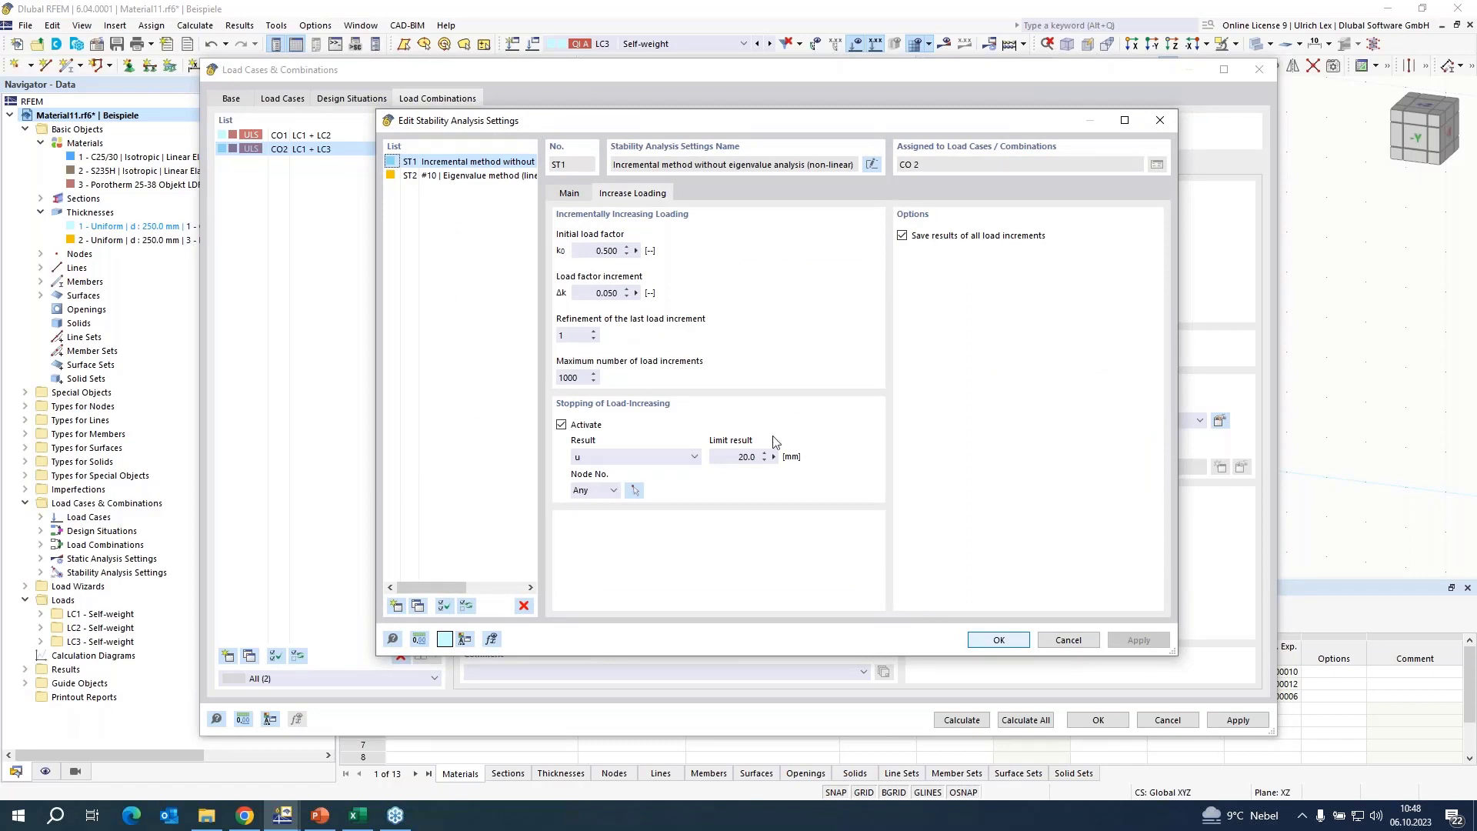
click(1068, 640)
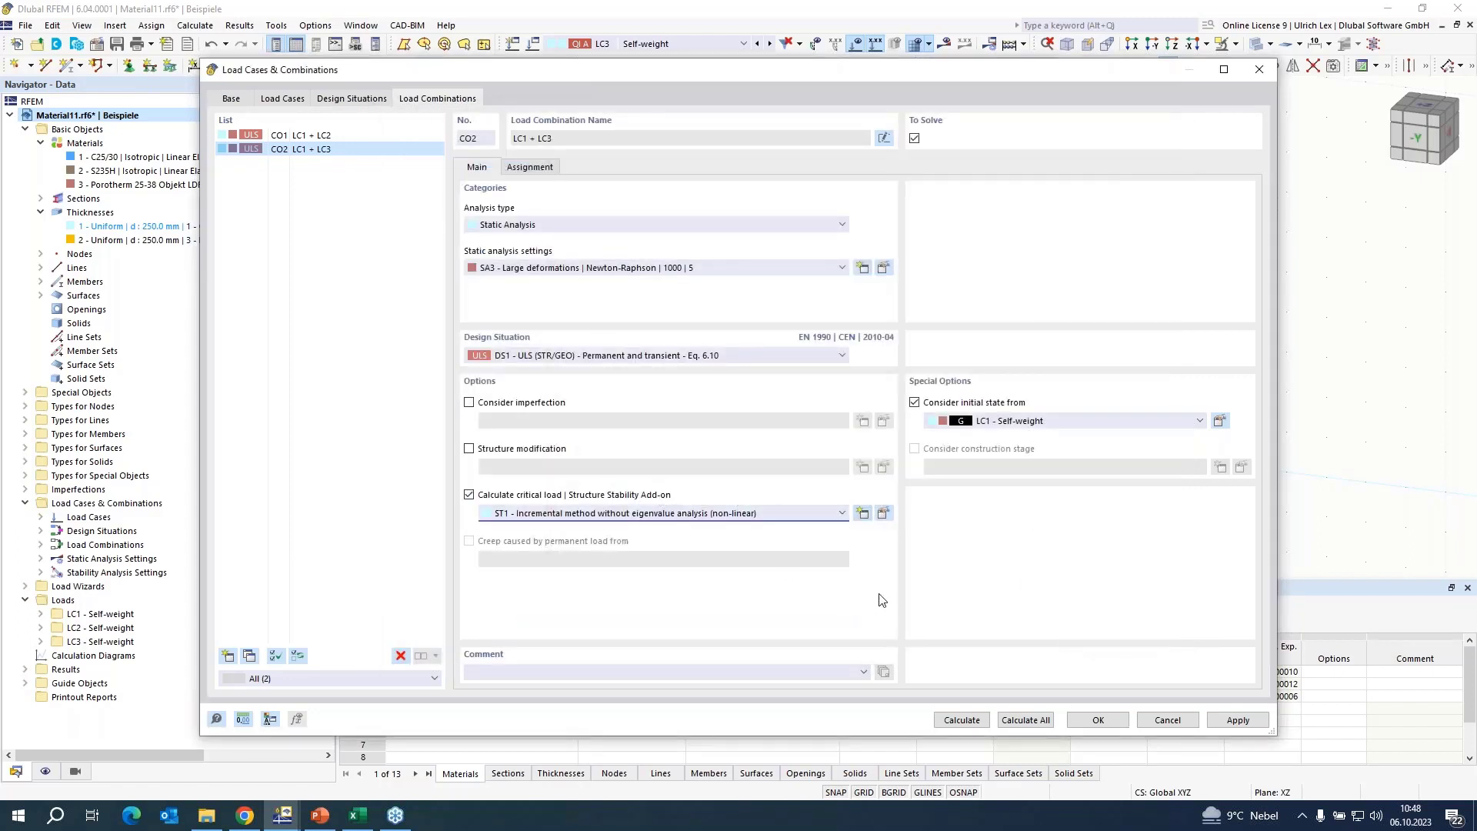
click(1166, 721)
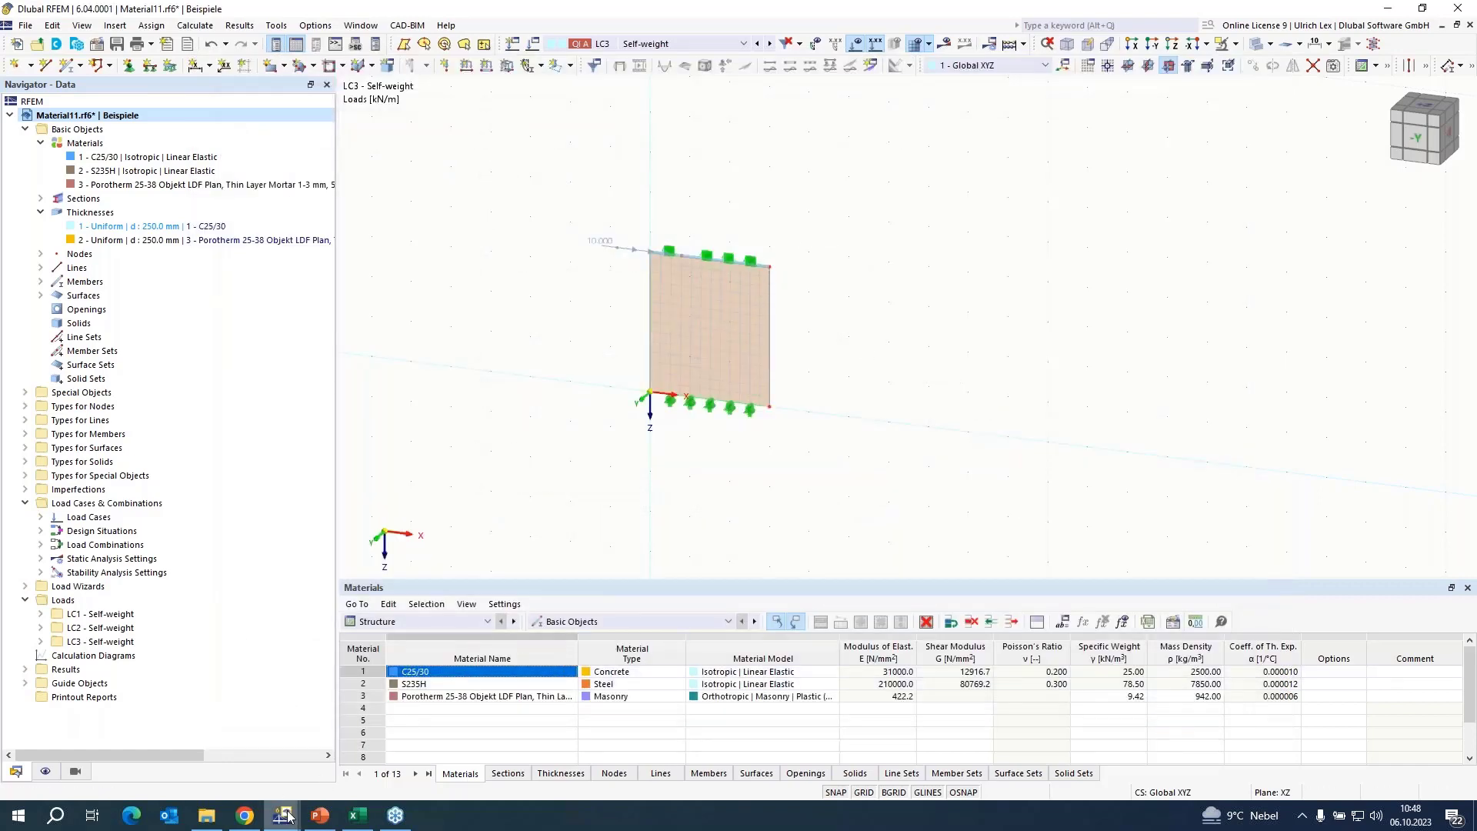
Switch to the model Schubwand_ohne_Öffnung.rf6 and examine its incremental stability analysis deformations and support reactions.
mouse_move(287, 816)
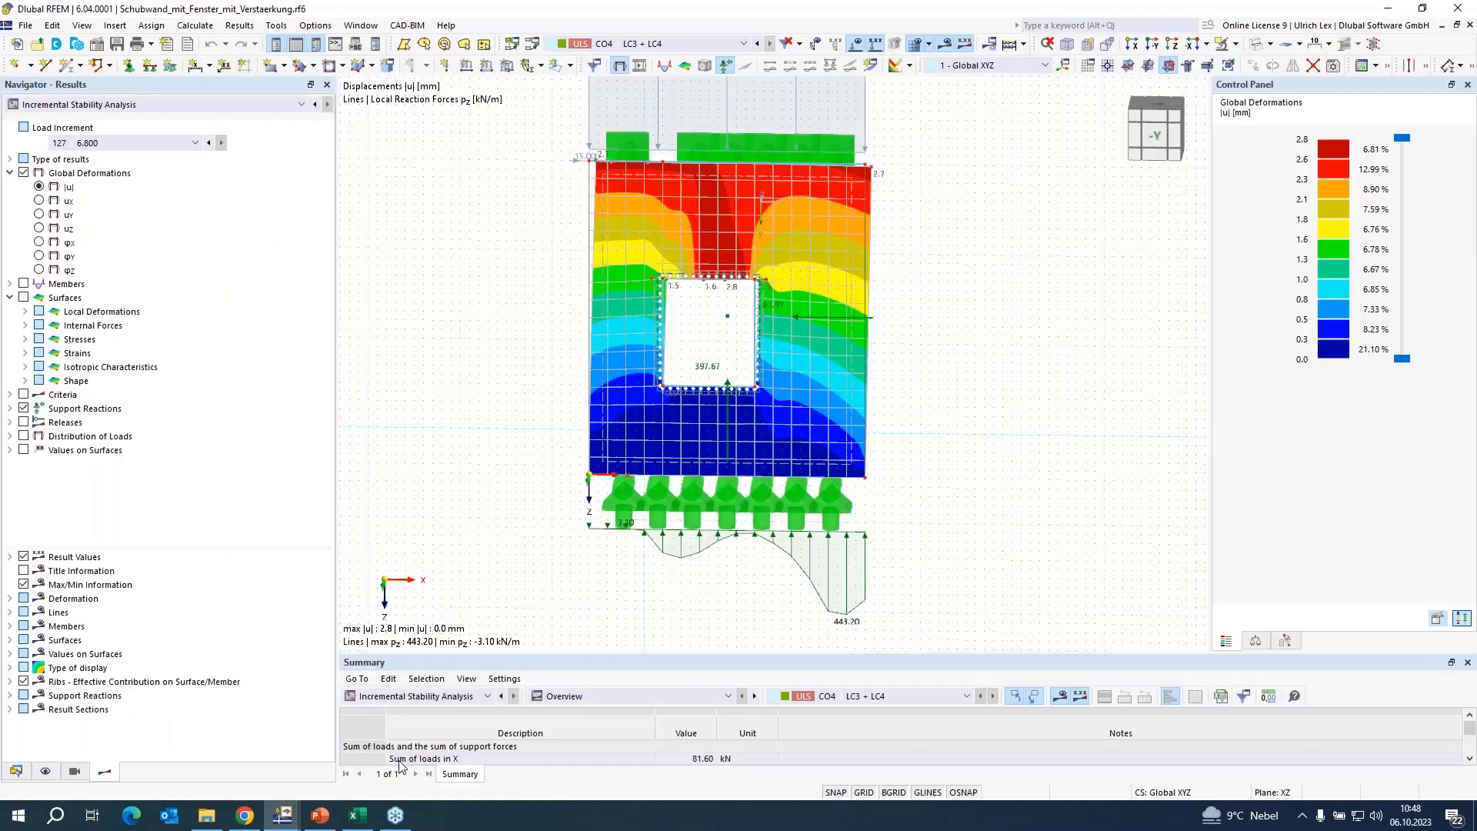
click(448, 750)
click(366, 25)
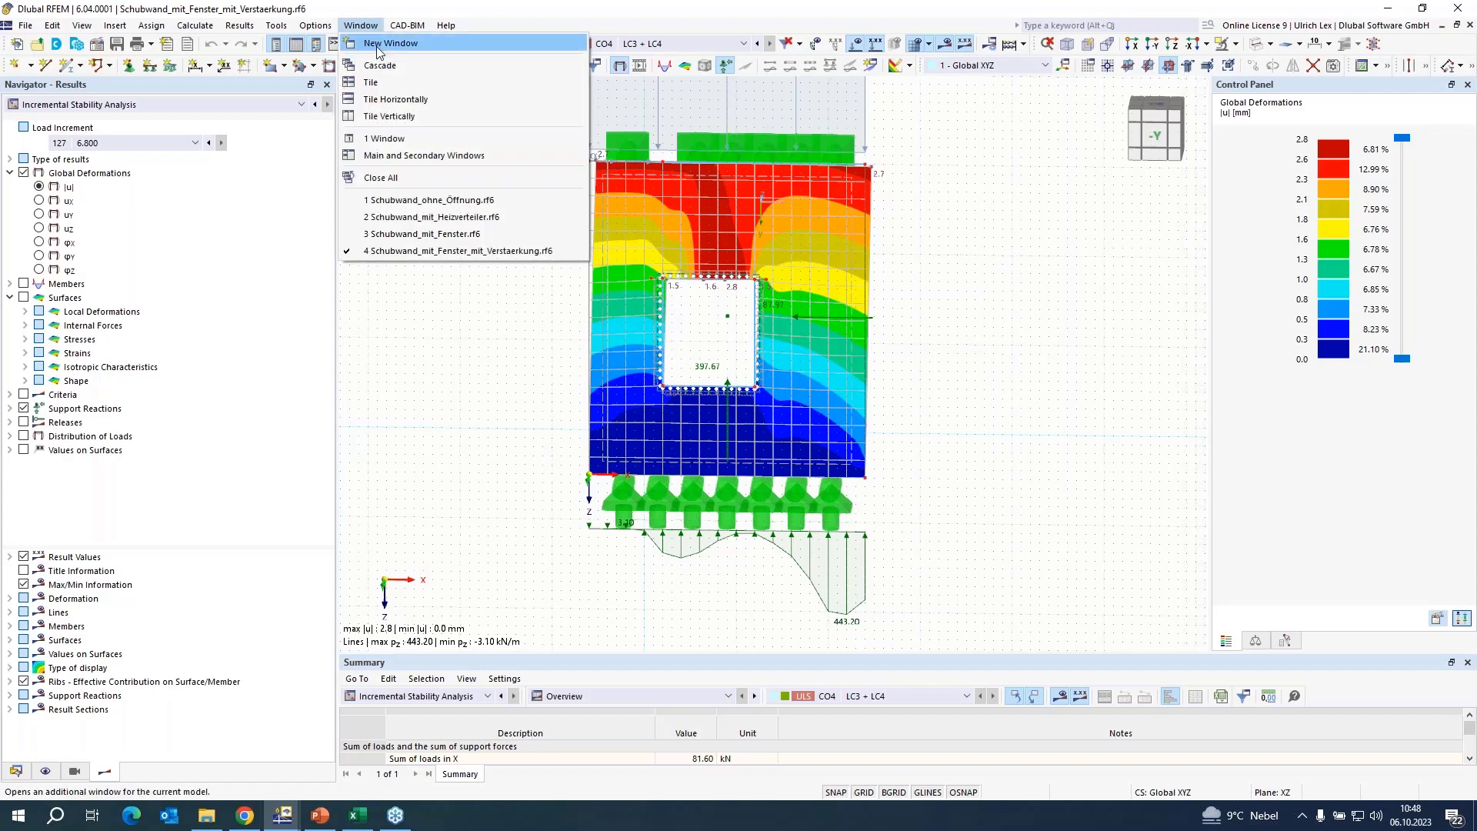
click(462, 199)
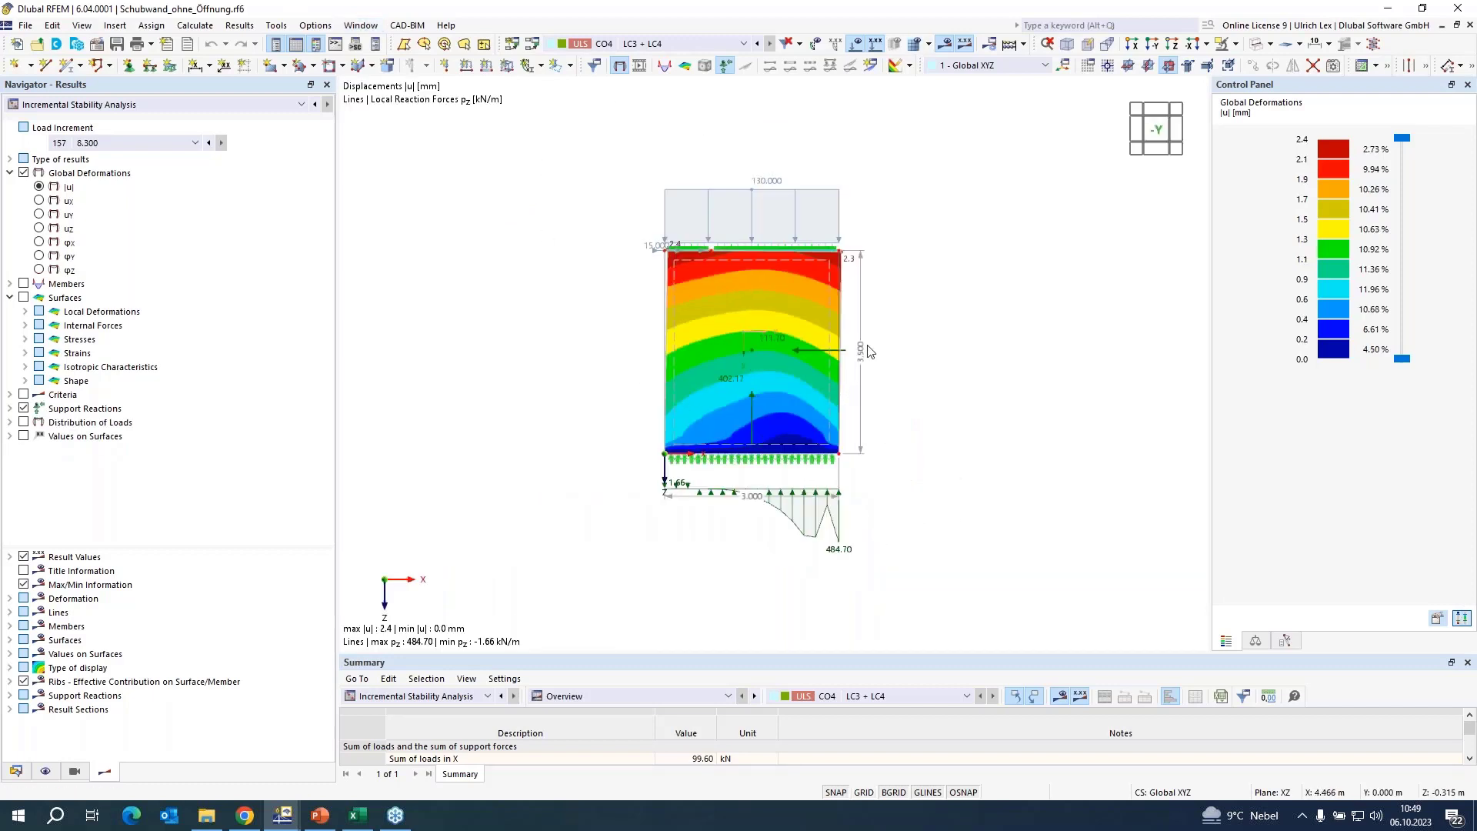
click(150, 104)
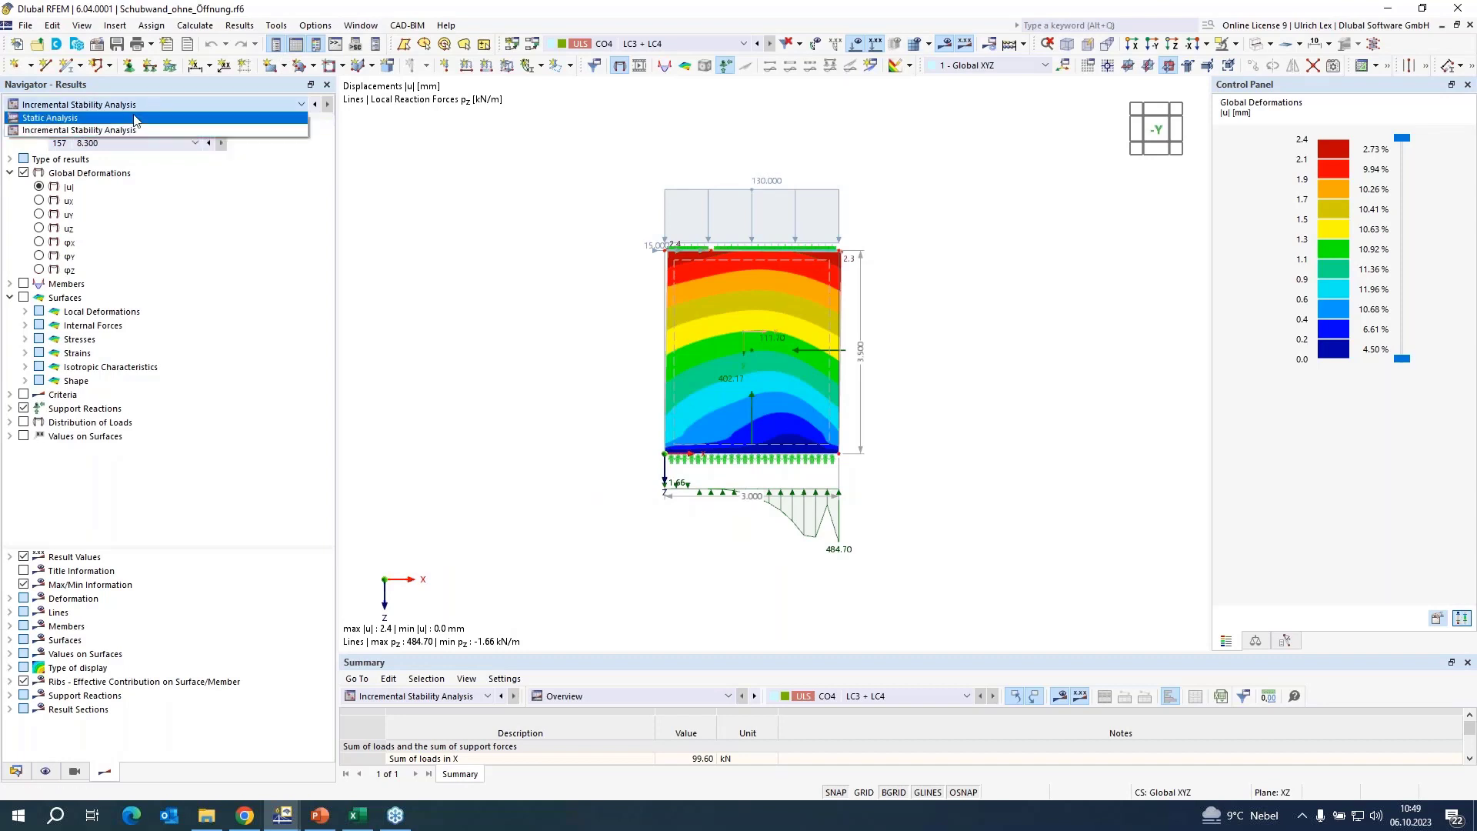
click(72, 131)
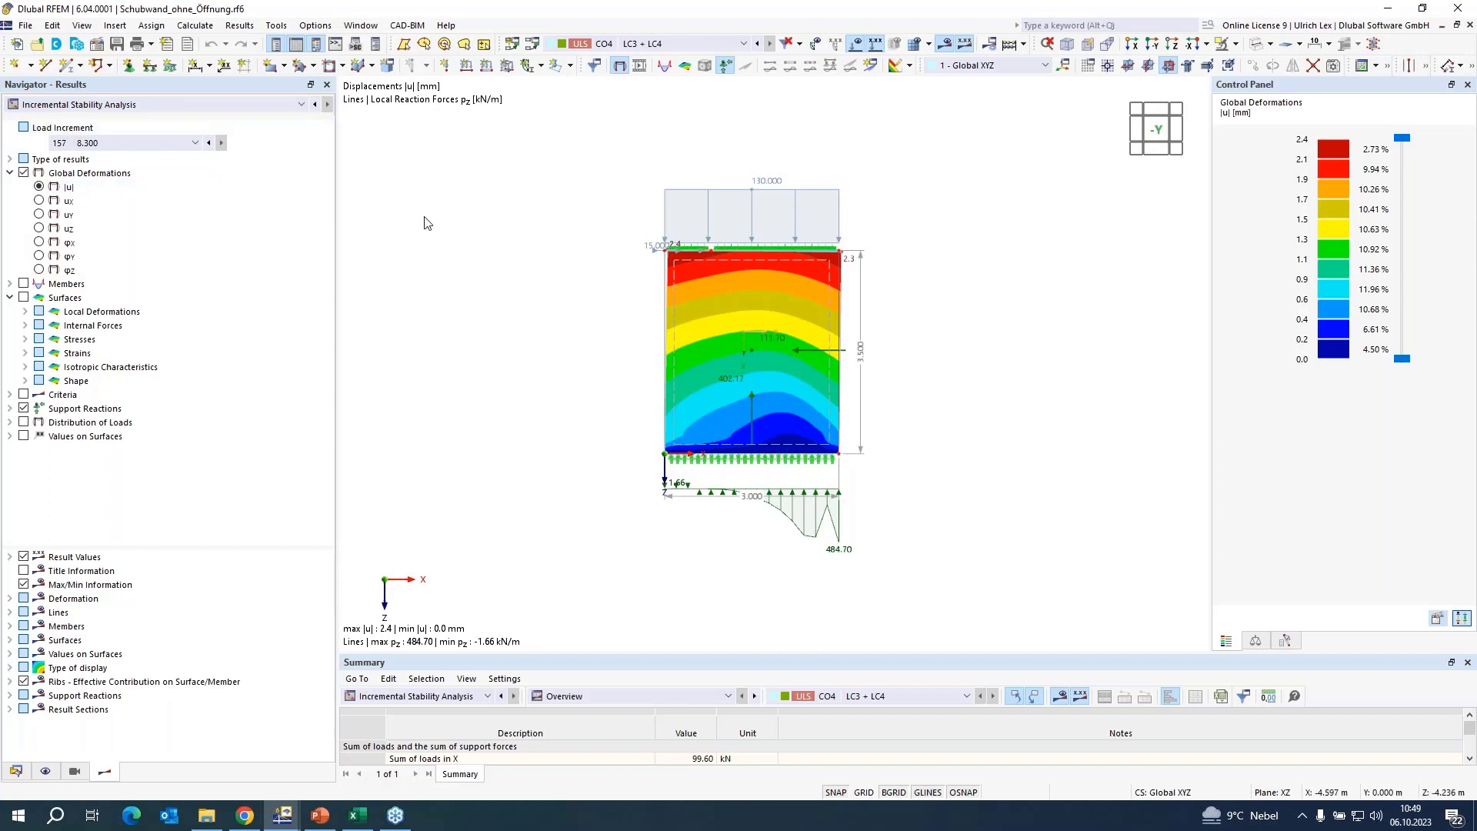
scroll(750, 248, up, 2)
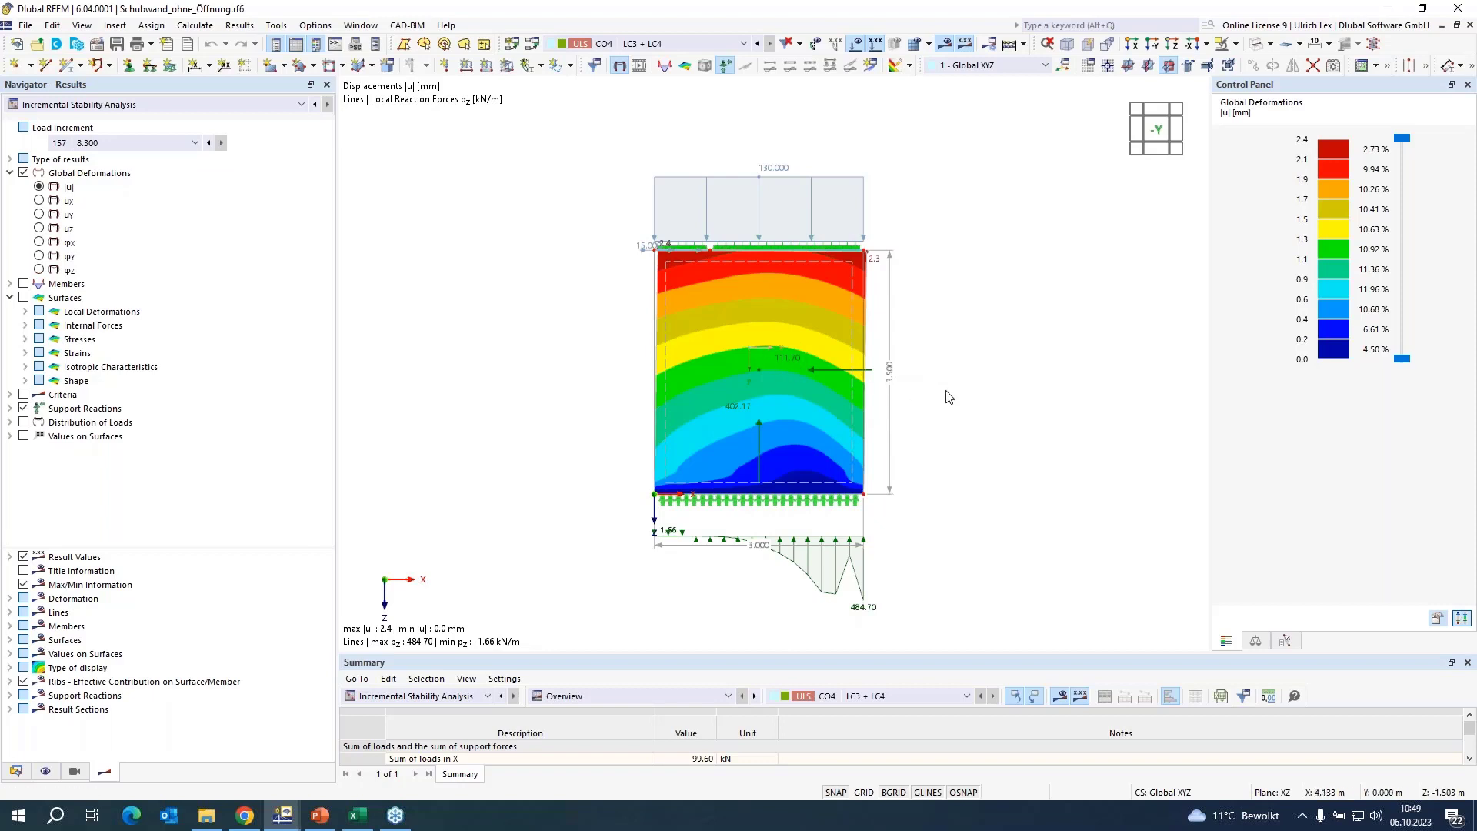
scroll(569, 304, down, 1)
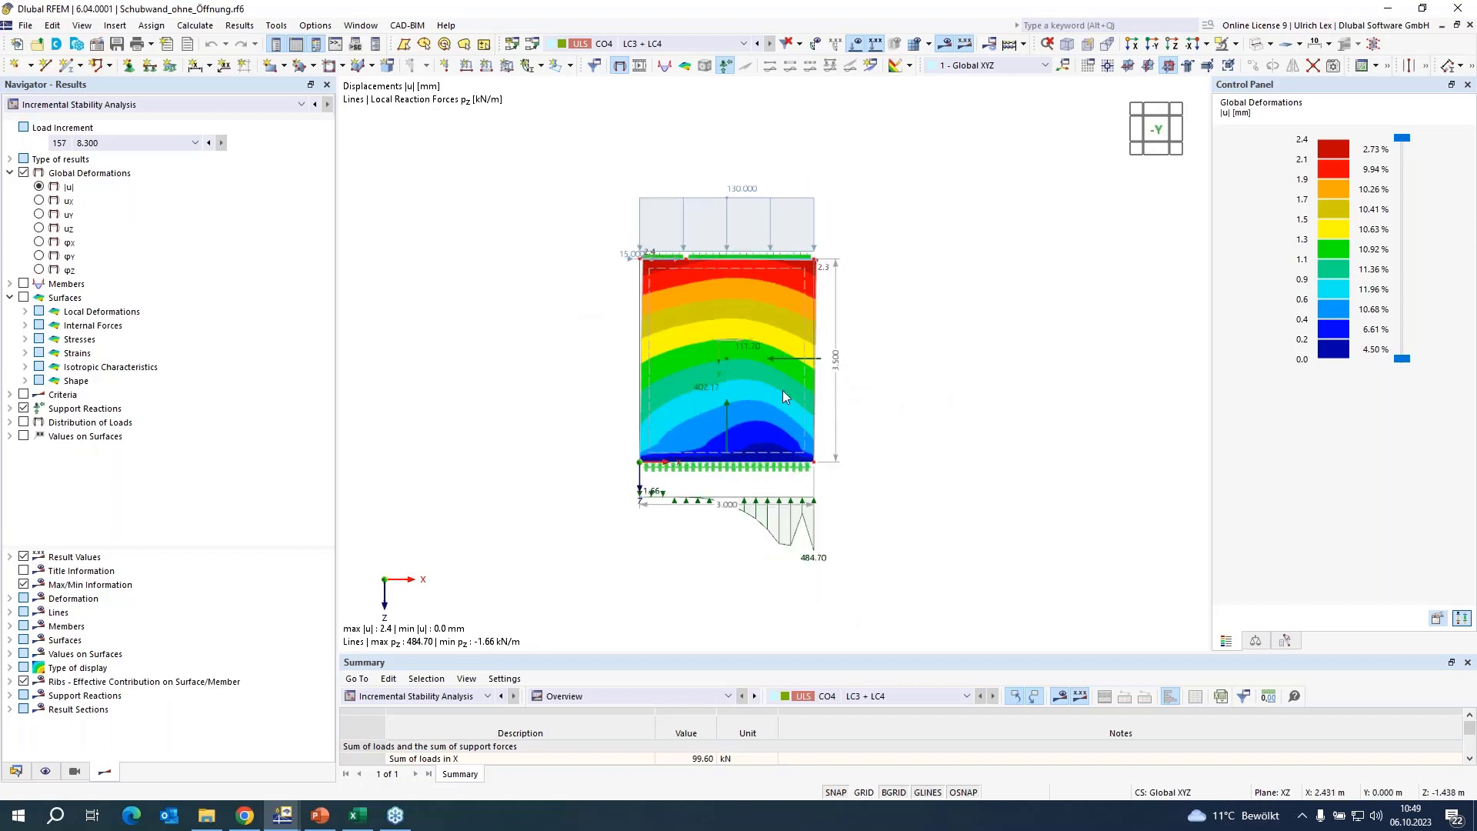
scroll(746, 400, up, 1)
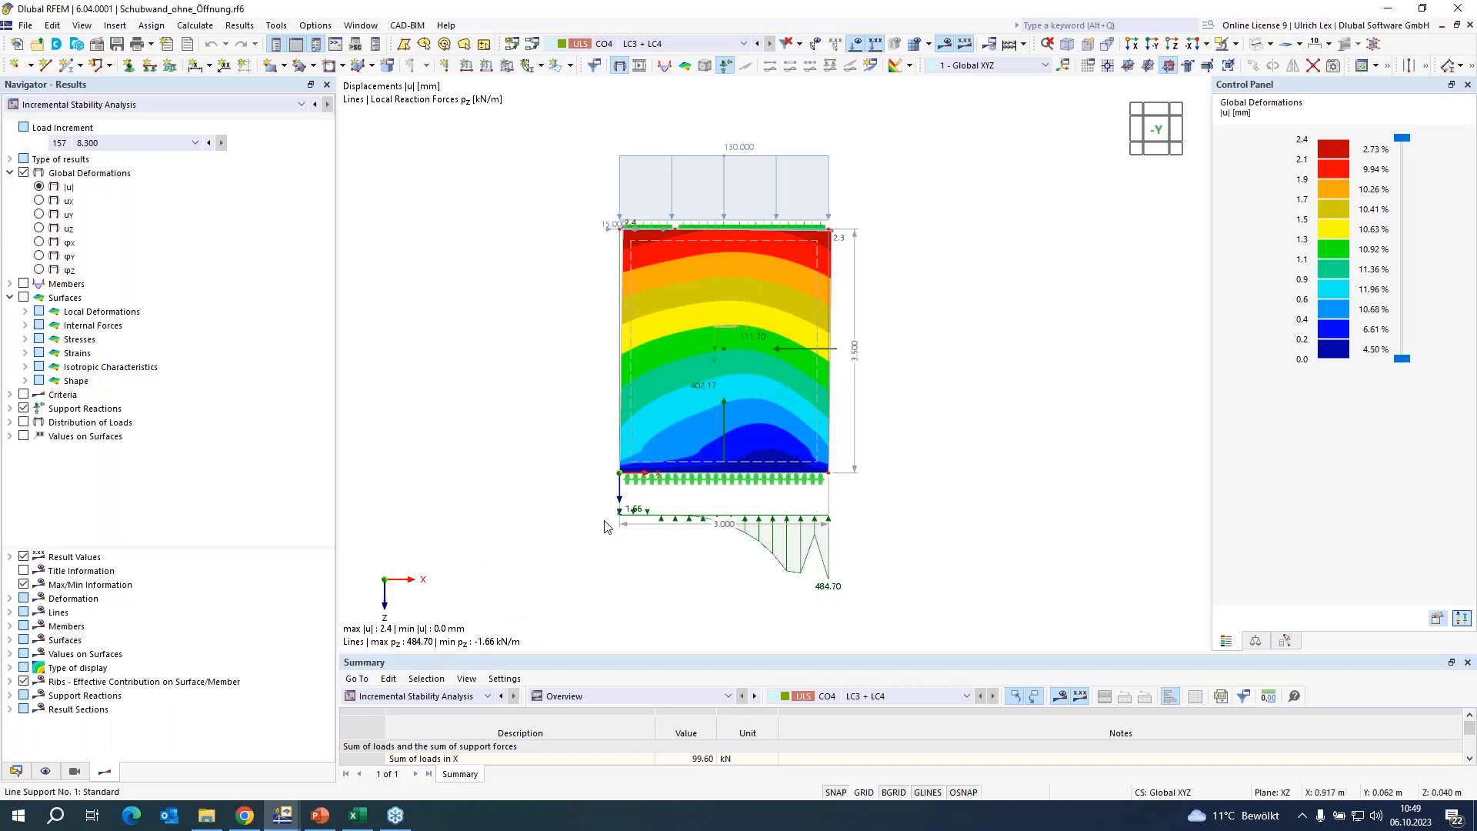
Switch to the Wienerberger VRd-Pro workbook in Excel and review the wall's inputs, shear resistance and vertical resistance checks.
click(353, 815)
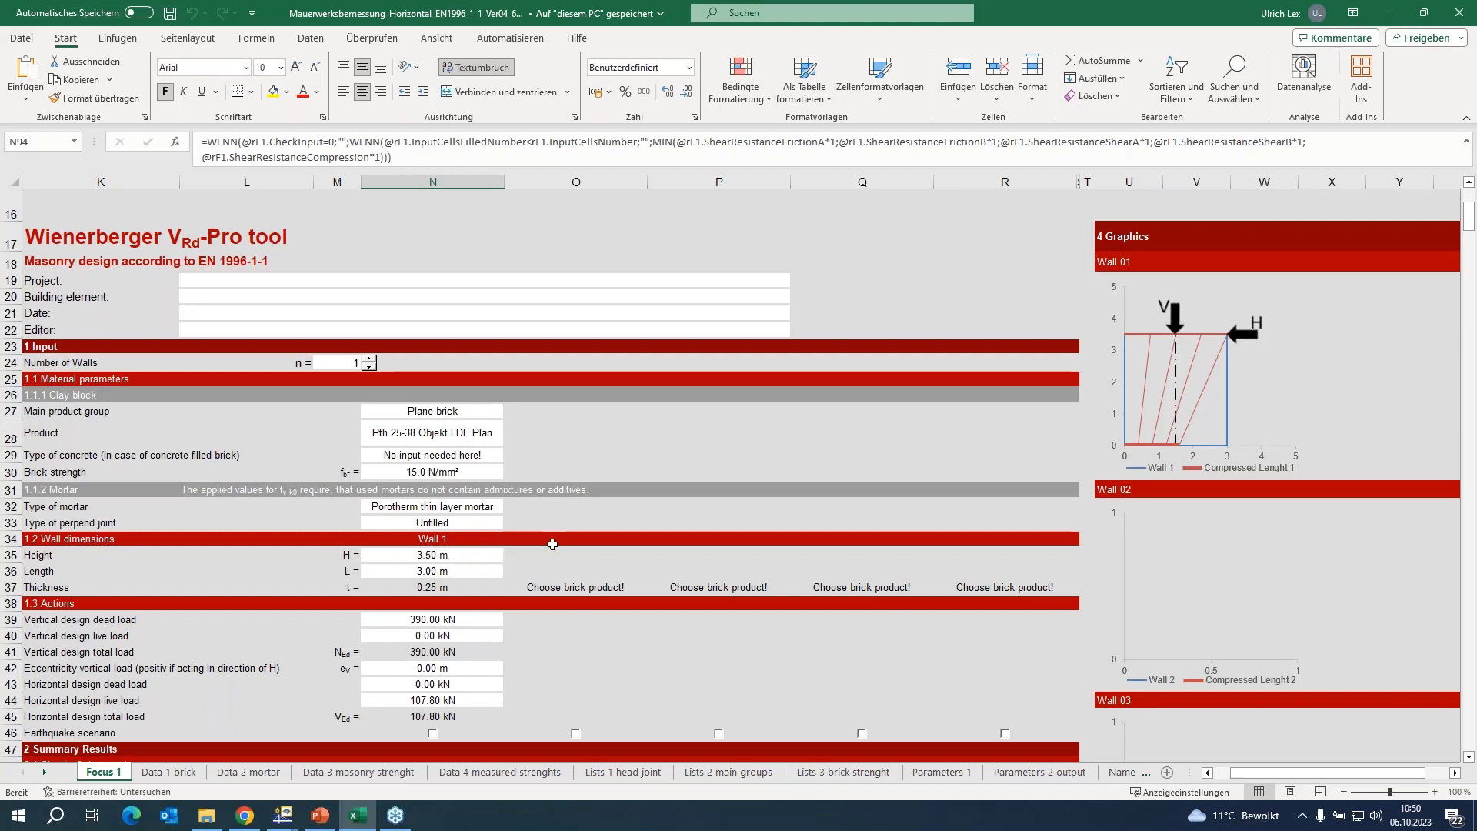
scroll(446, 538, down, 2)
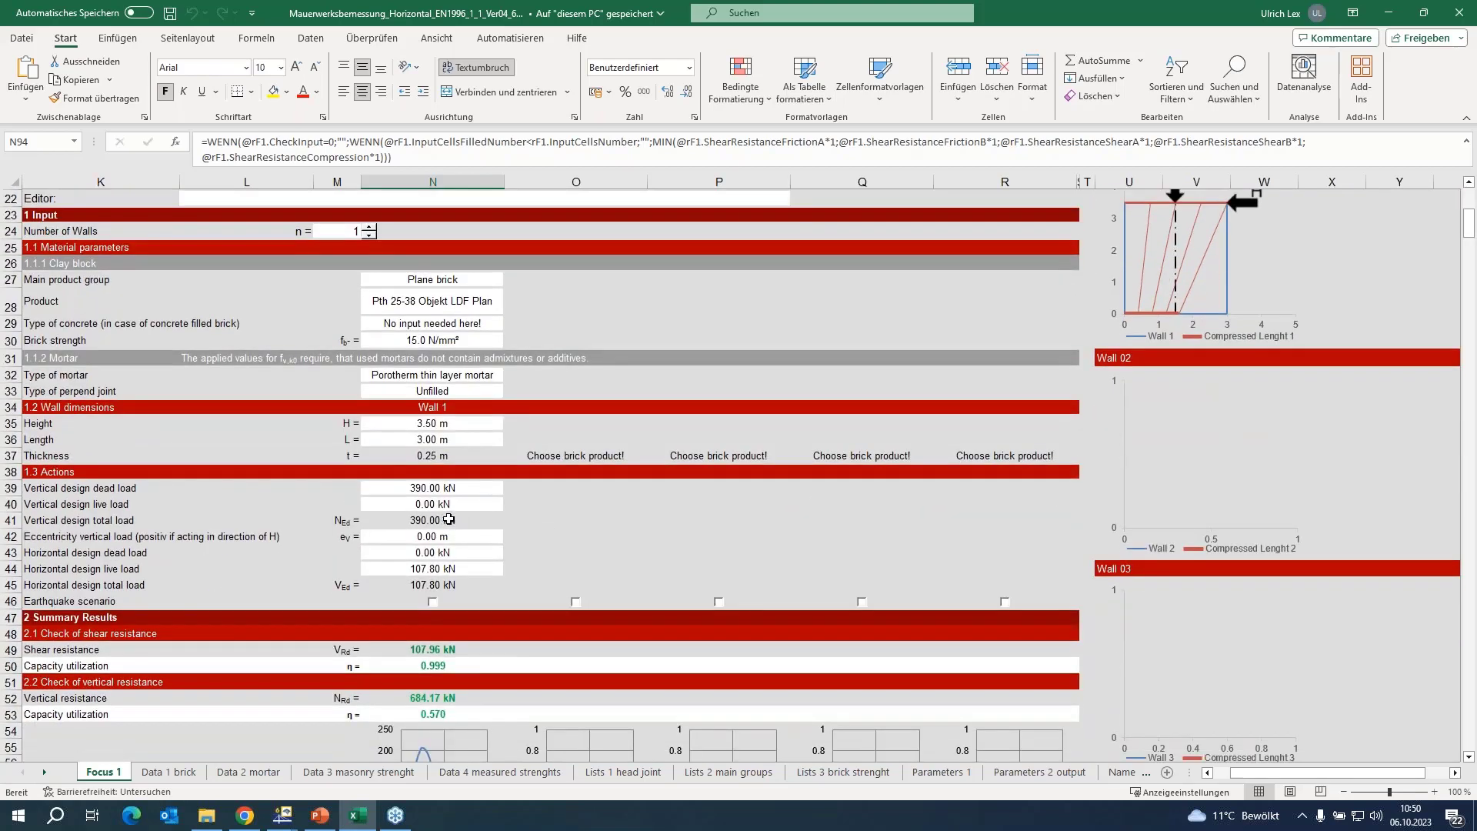
scroll(538, 587, down, 4)
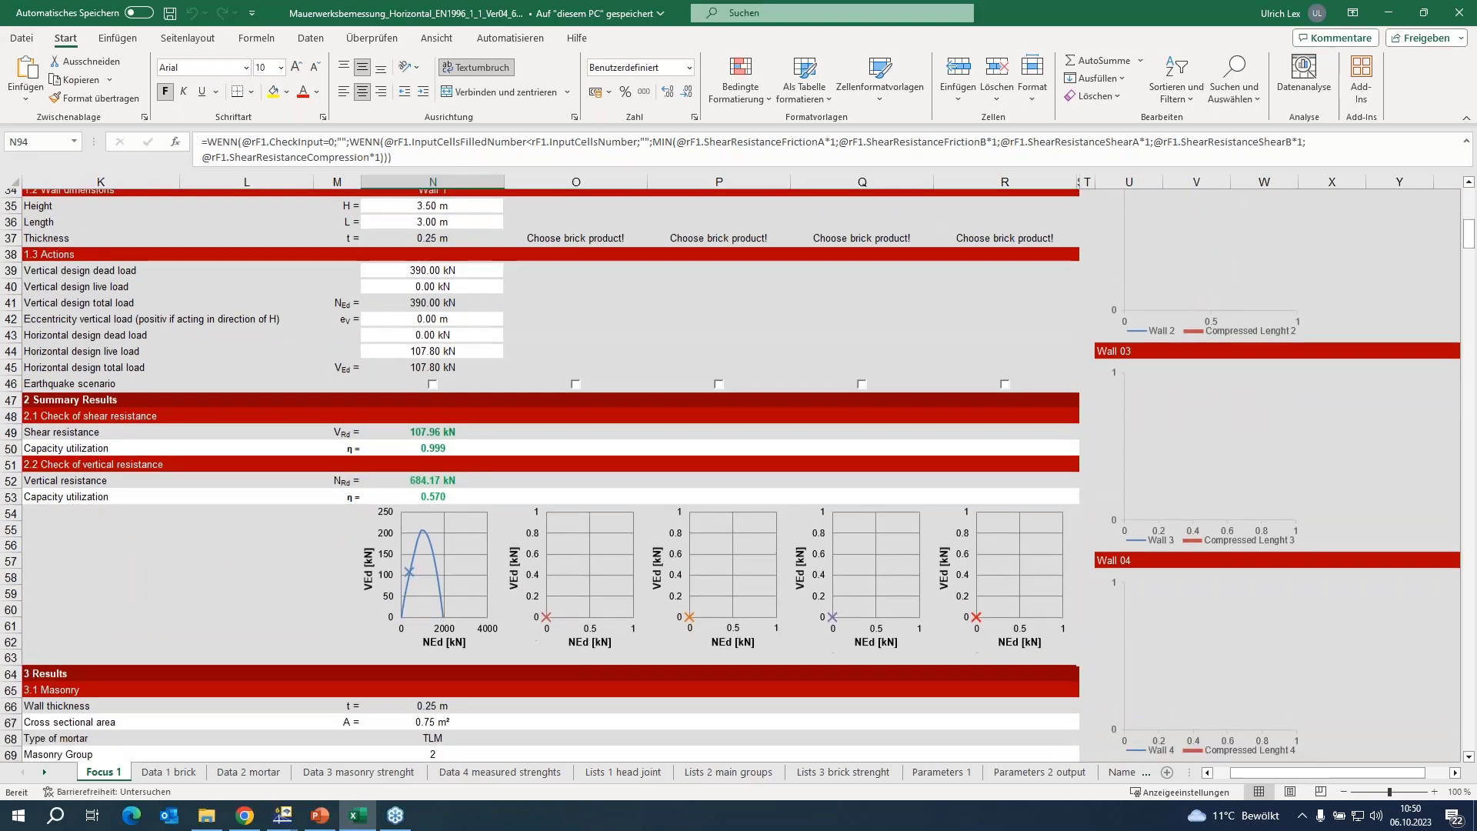
scroll(482, 526, down, 3)
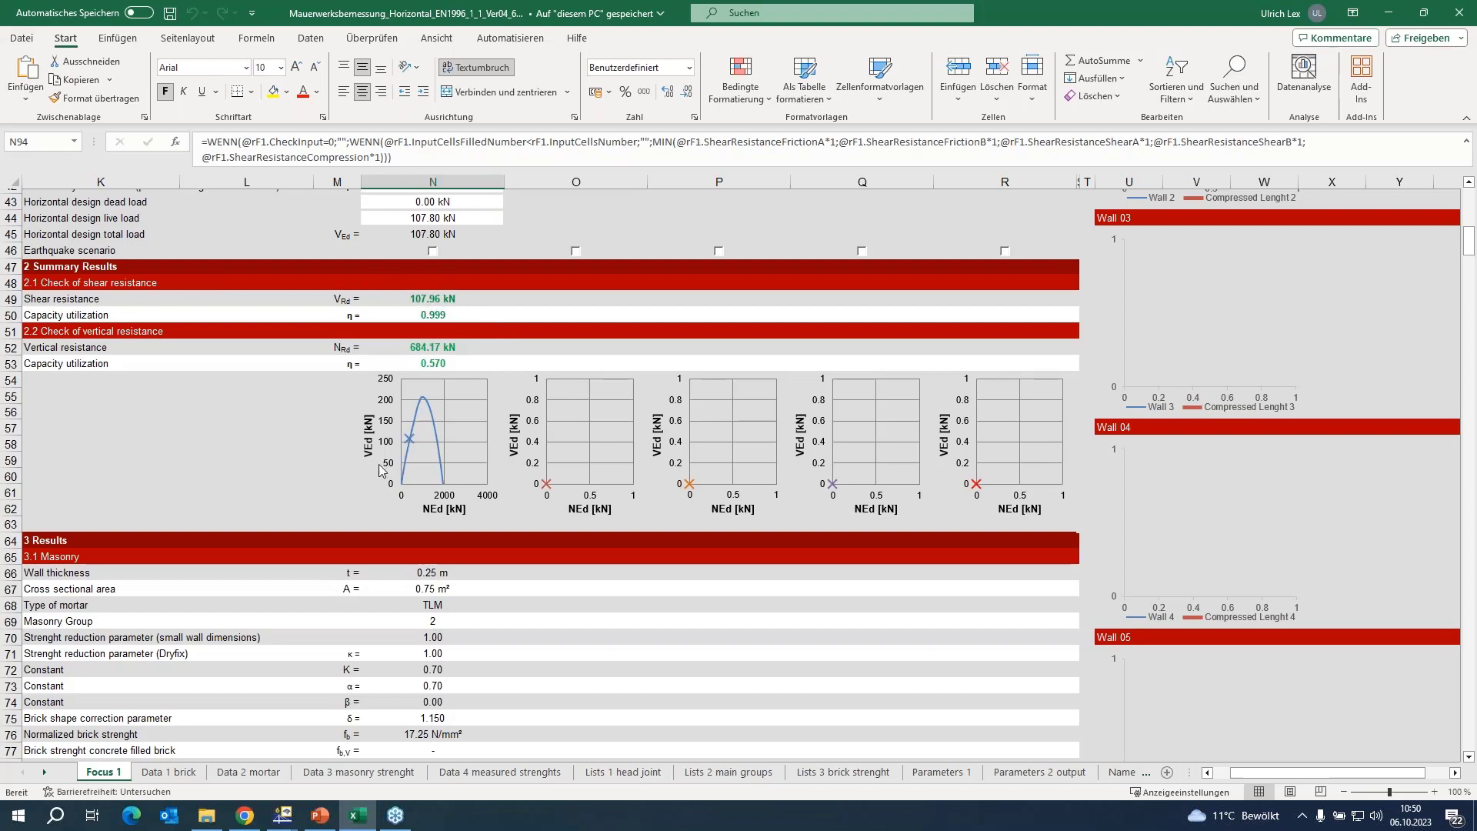
Return to RFEM with the model Schubwand_ohne_Öffnung.rf6 and examine the deformation and reaction results for comparison.
click(283, 817)
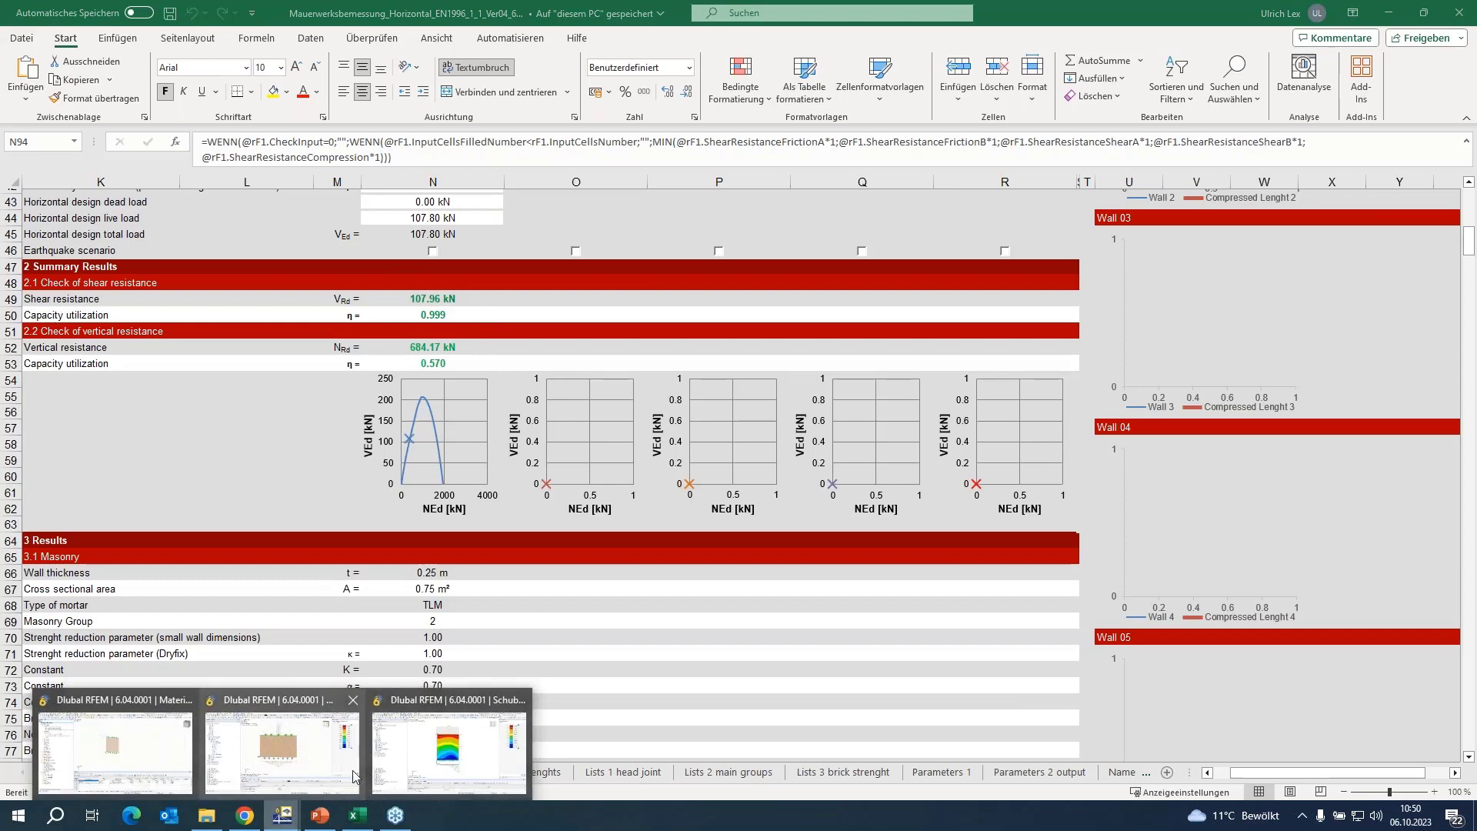
click(451, 776)
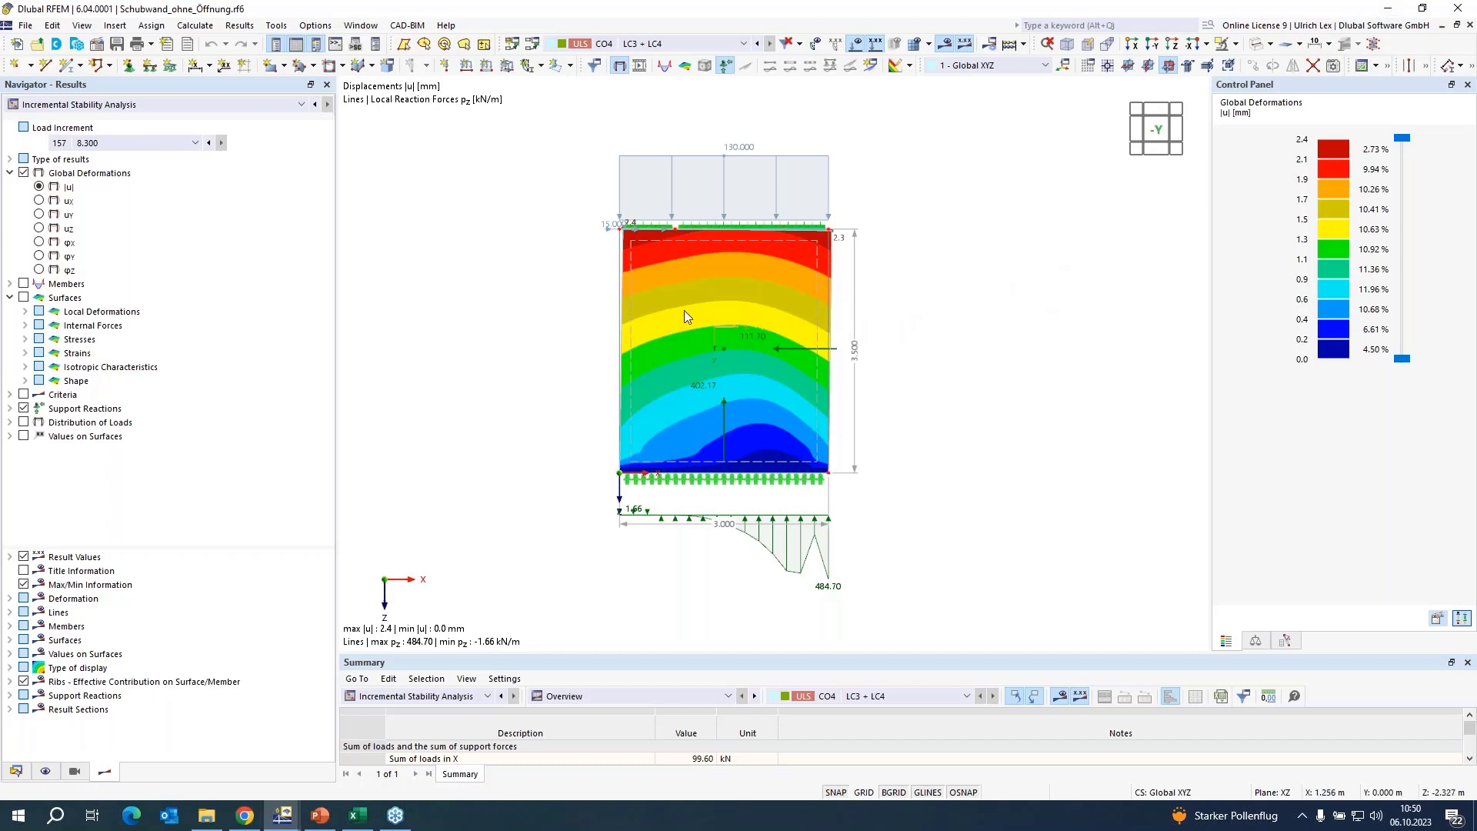
scroll(760, 377, up, 3)
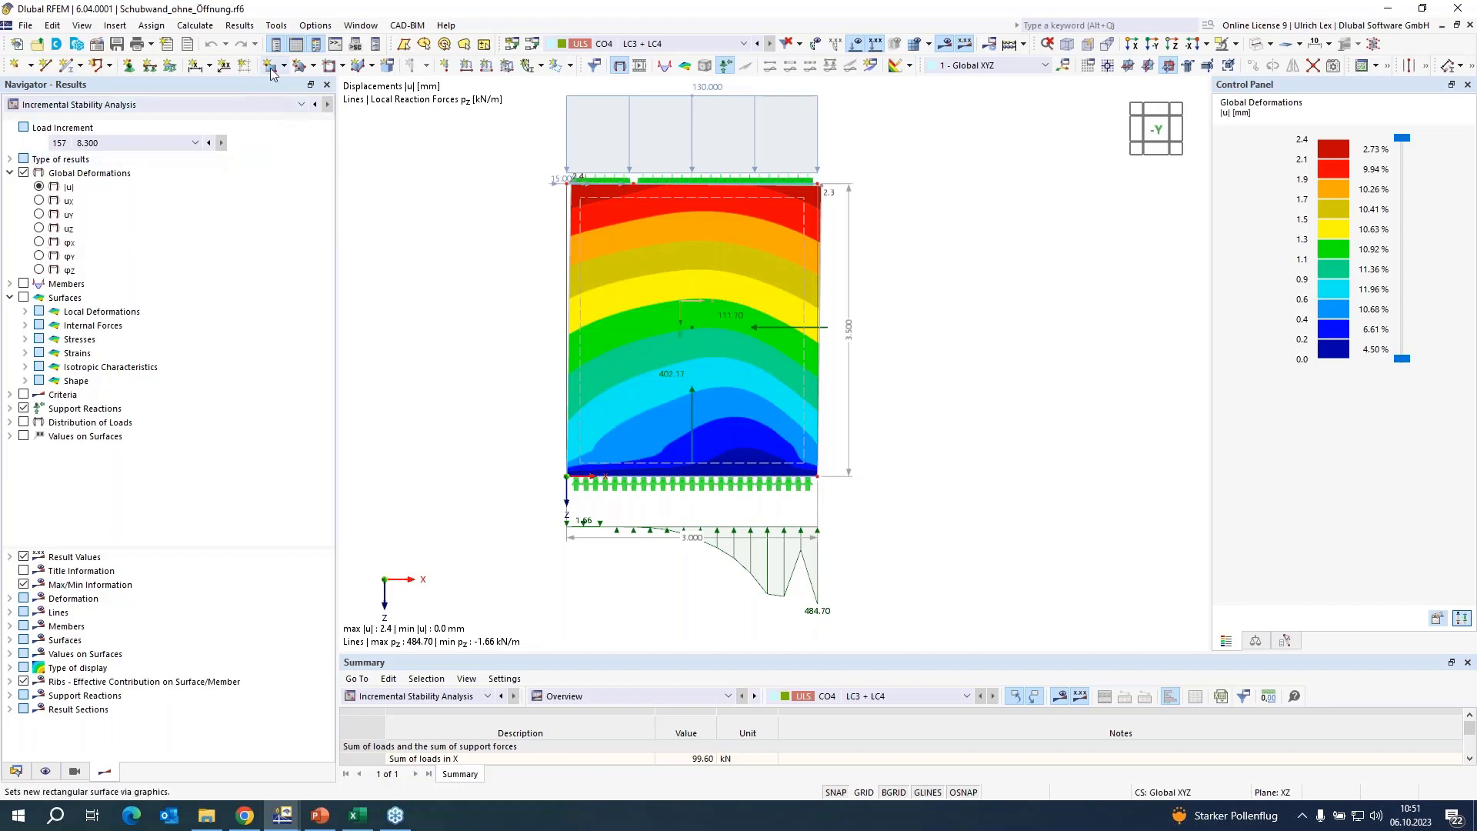
Bring up the model Schubwand_mit_Heizverteiler.rf6, hide its results and inspect the wall's geometry around the opening at its base.
click(342, 29)
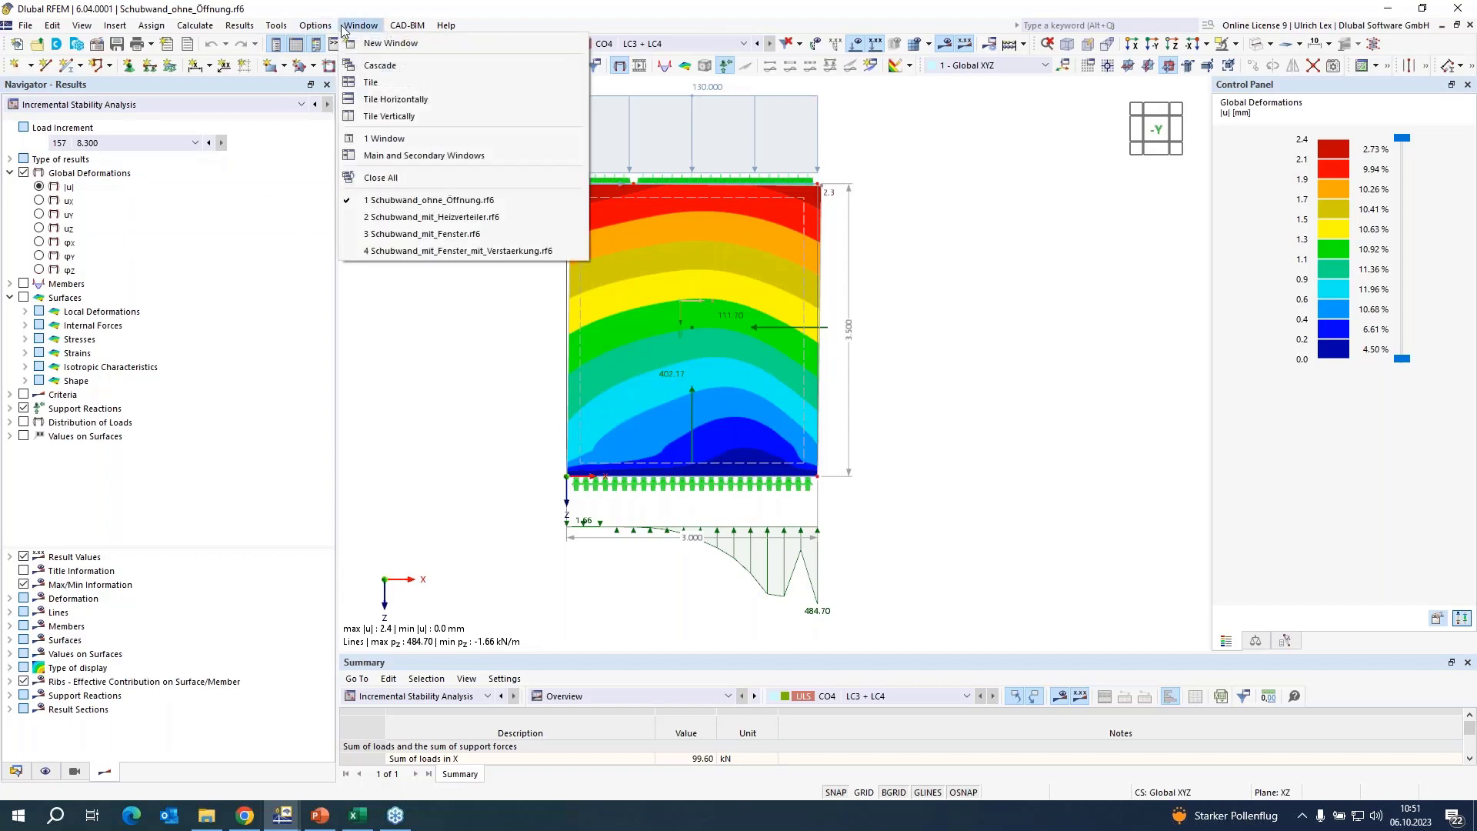
click(531, 217)
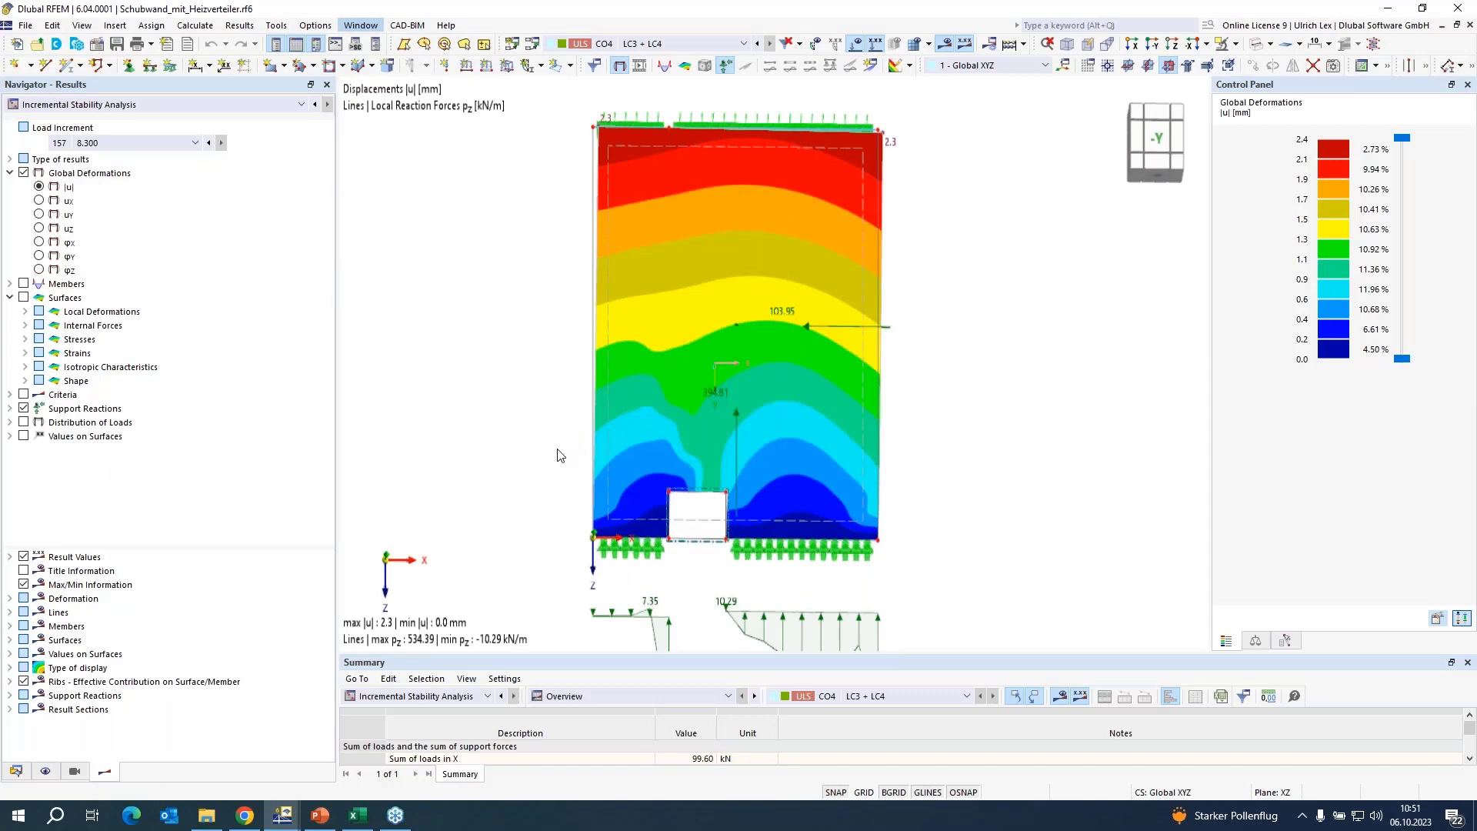
click(945, 45)
scroll(908, 504, up, 3)
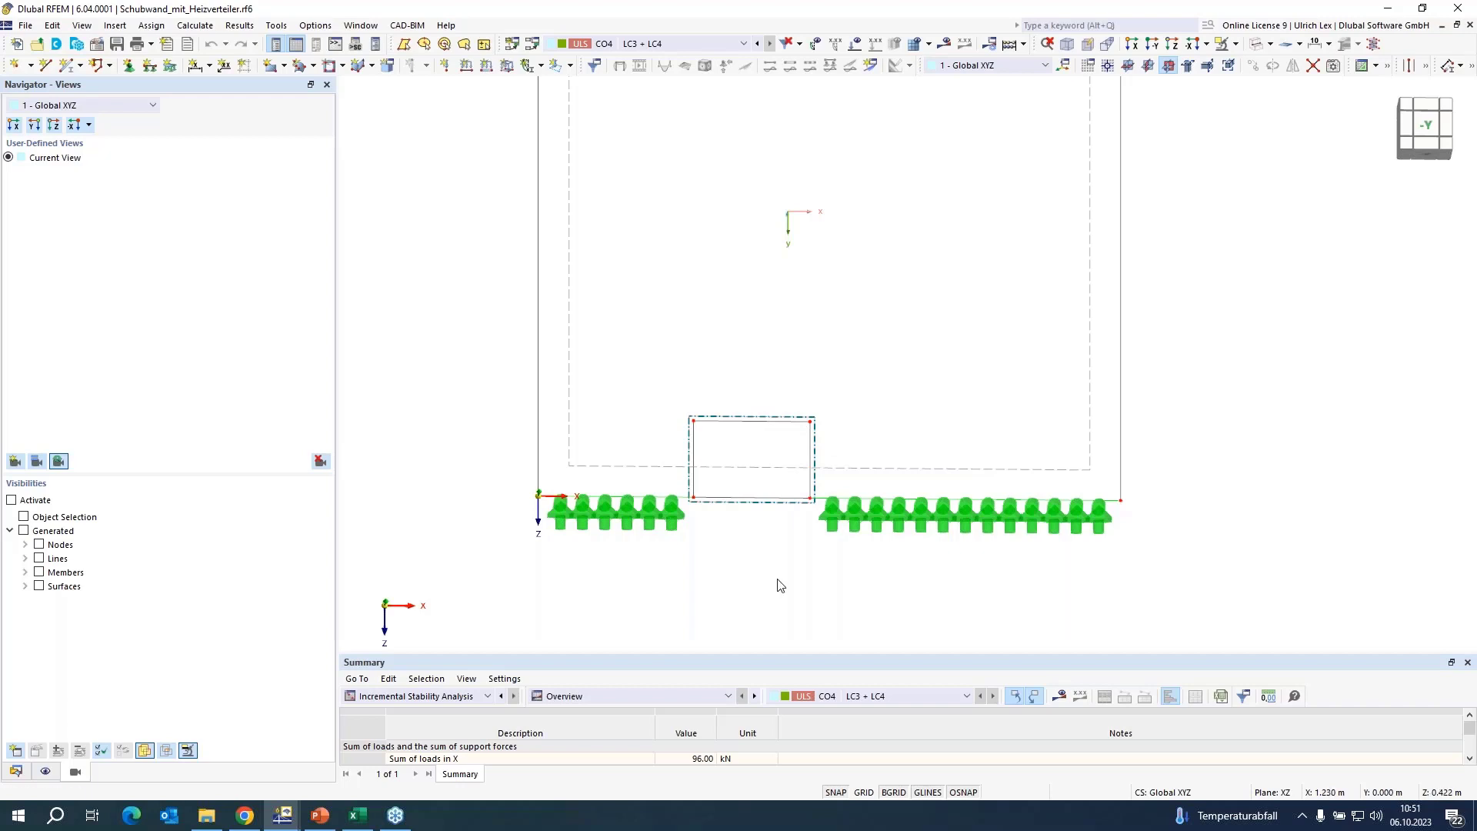
scroll(776, 581, down, 3)
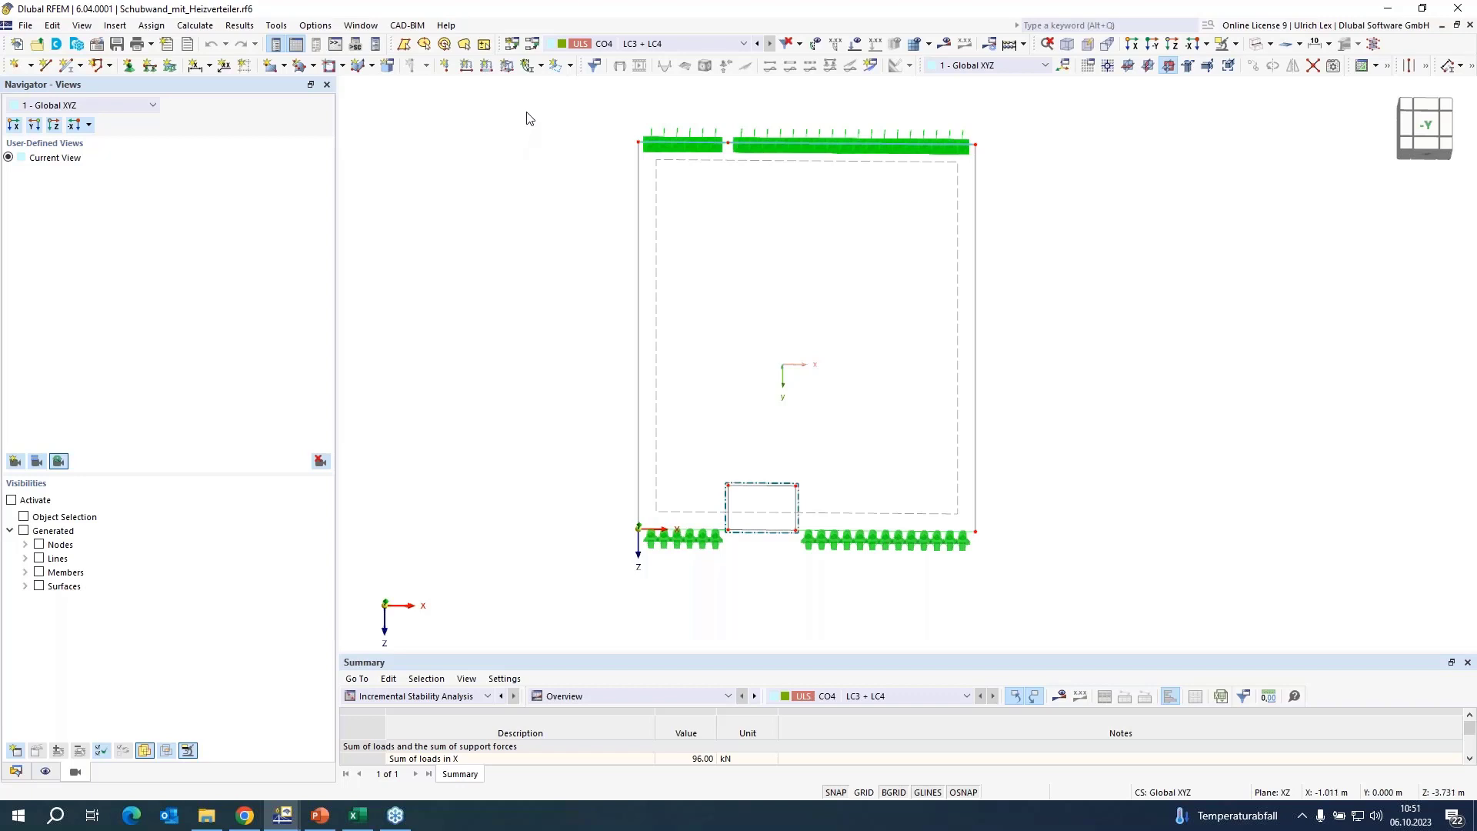
Display the CO4 incremental stability analysis results at load increment 151 (8.000) and examine the wall's deformations and support reactions.
click(674, 51)
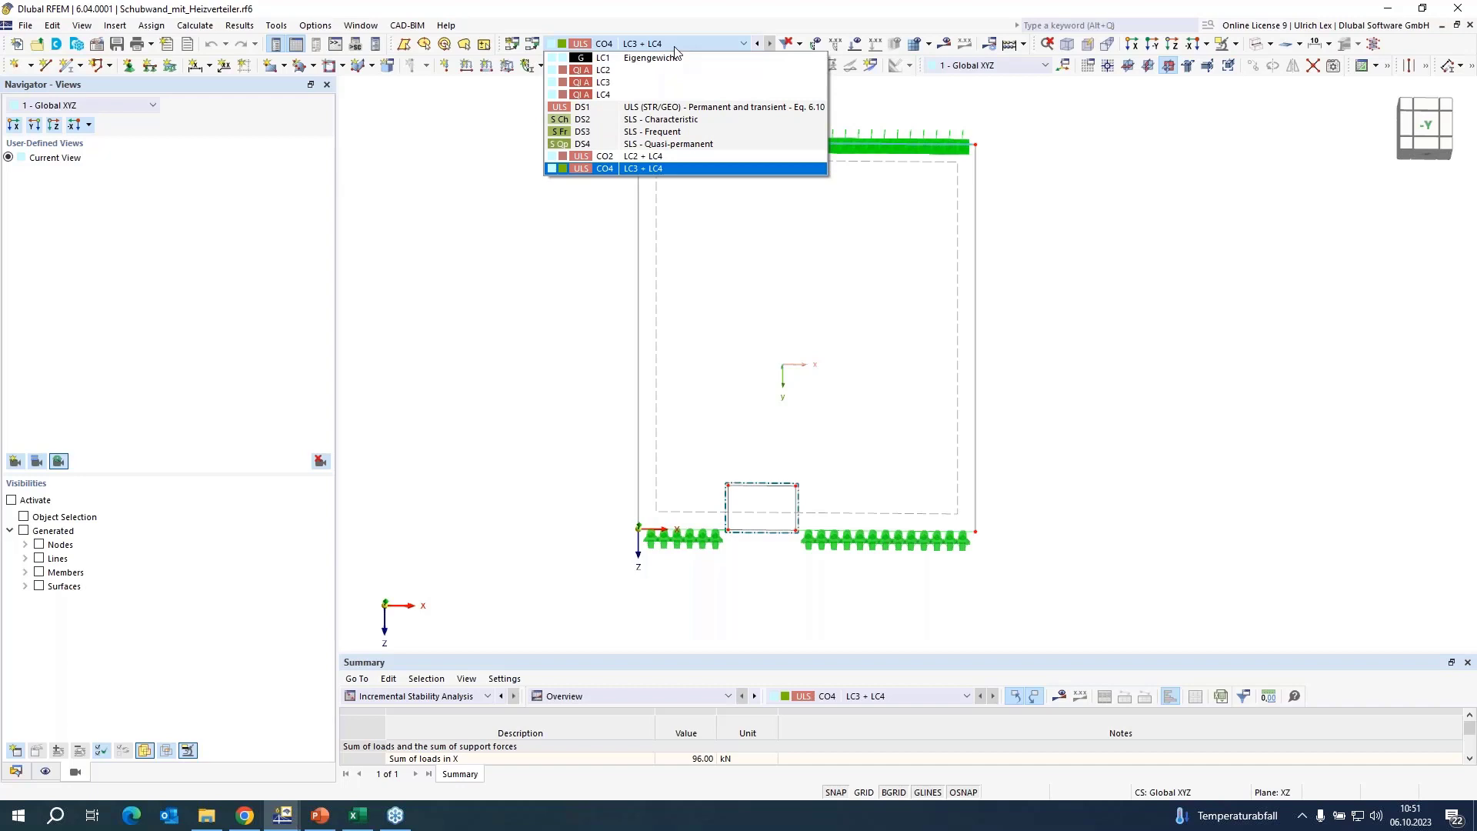
click(668, 47)
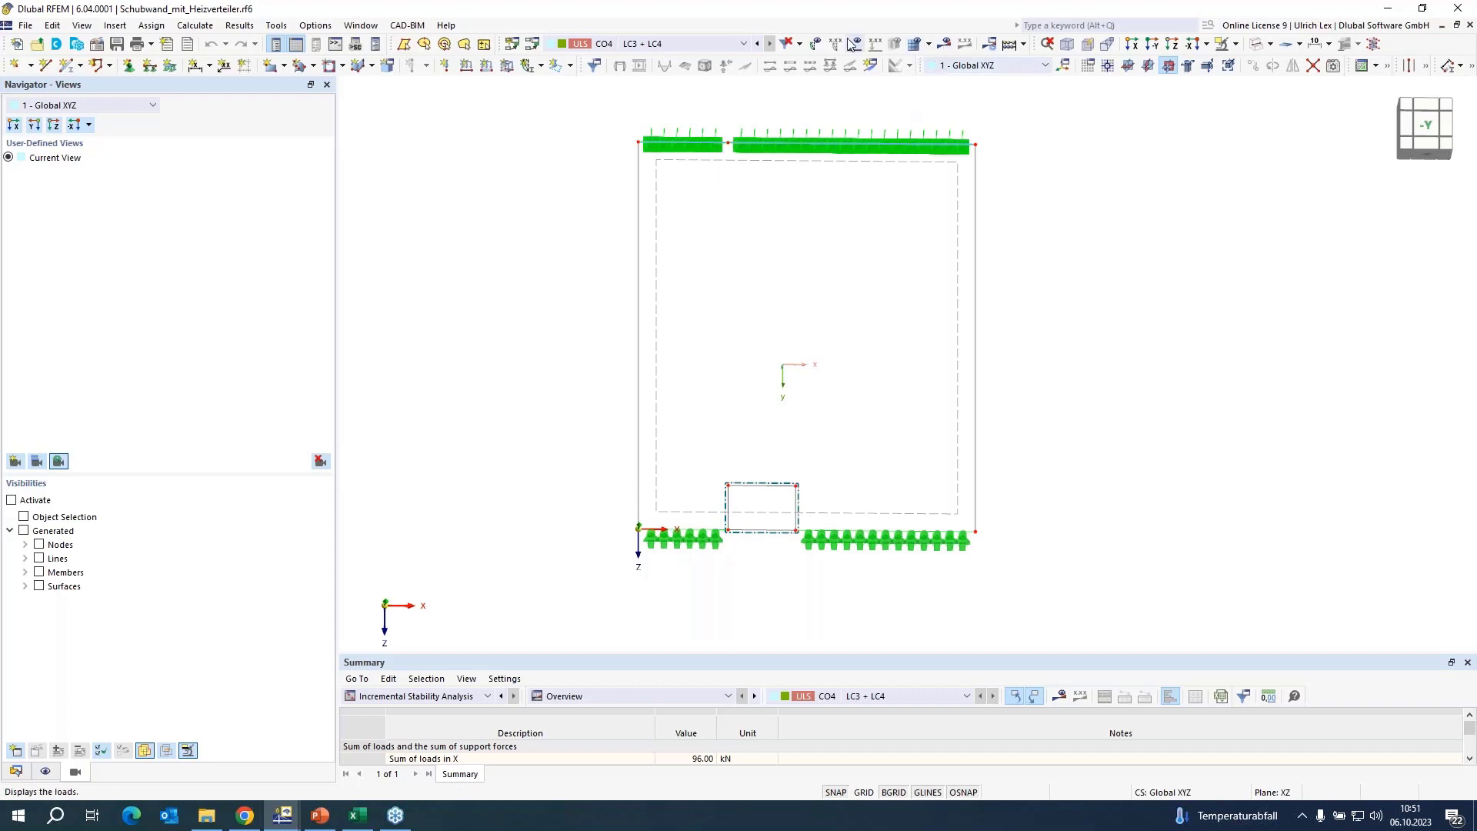
click(947, 45)
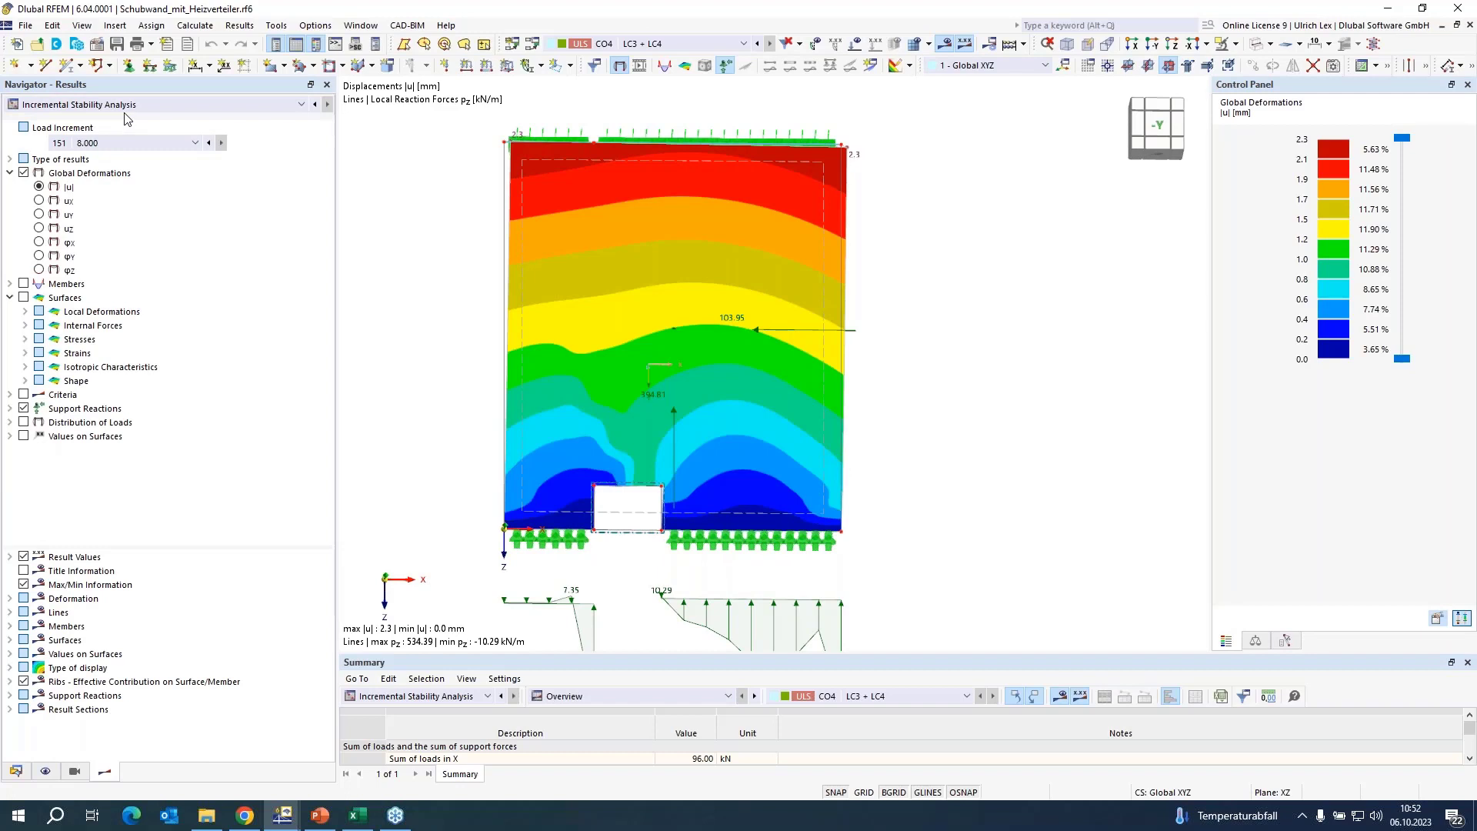
click(139, 146)
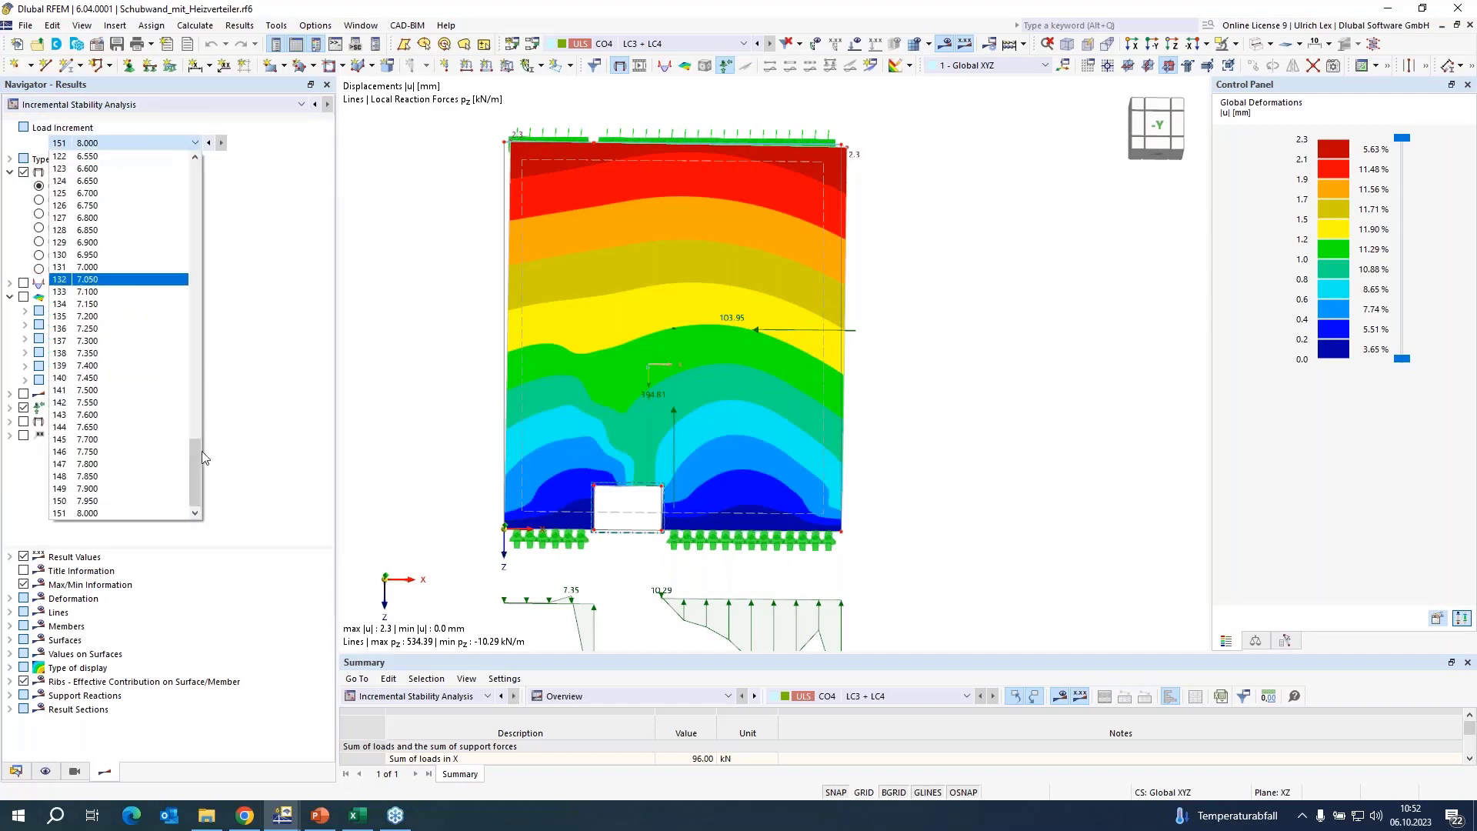
click(163, 513)
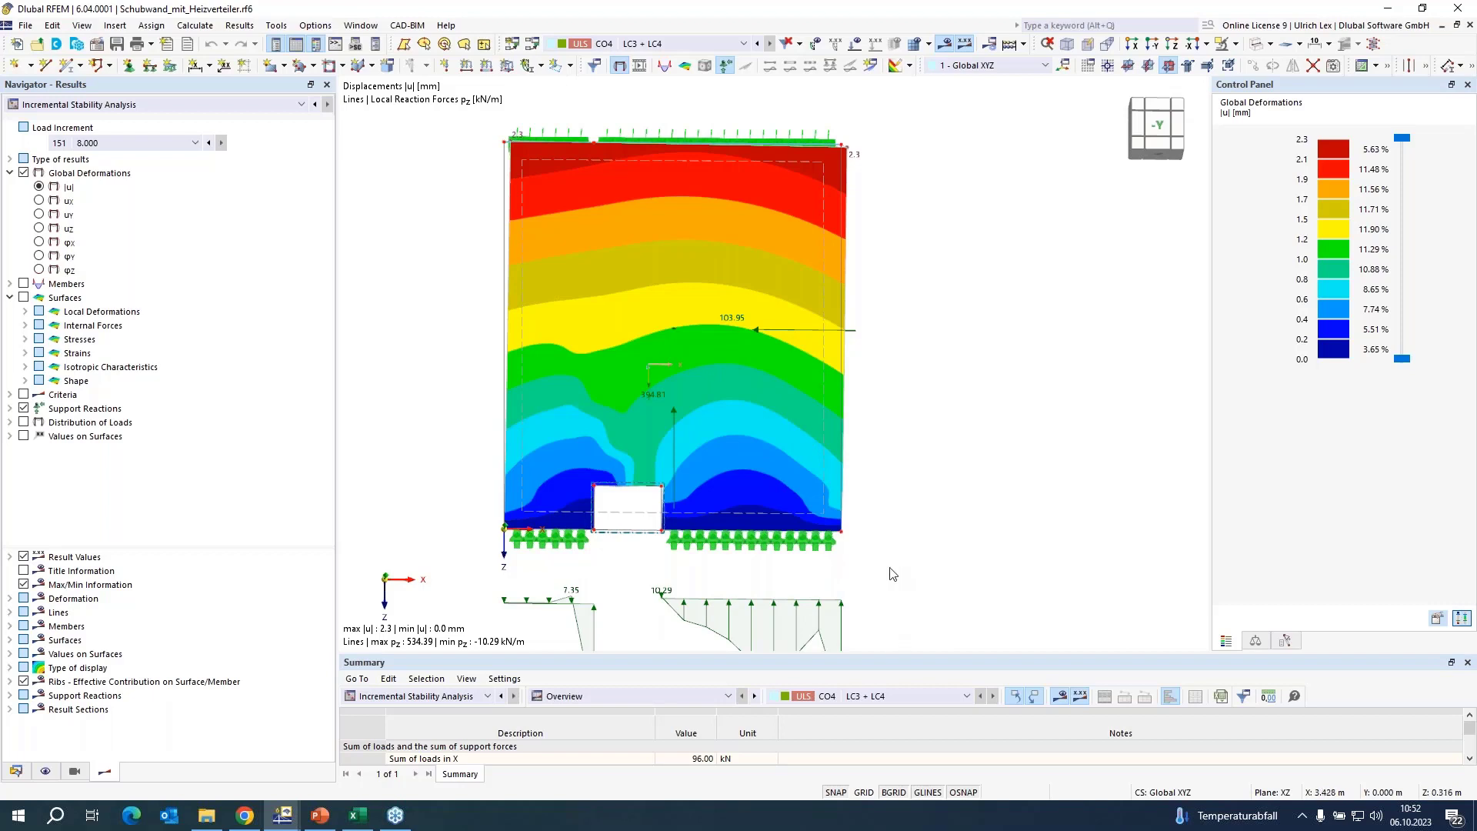
scroll(902, 330, down, 1)
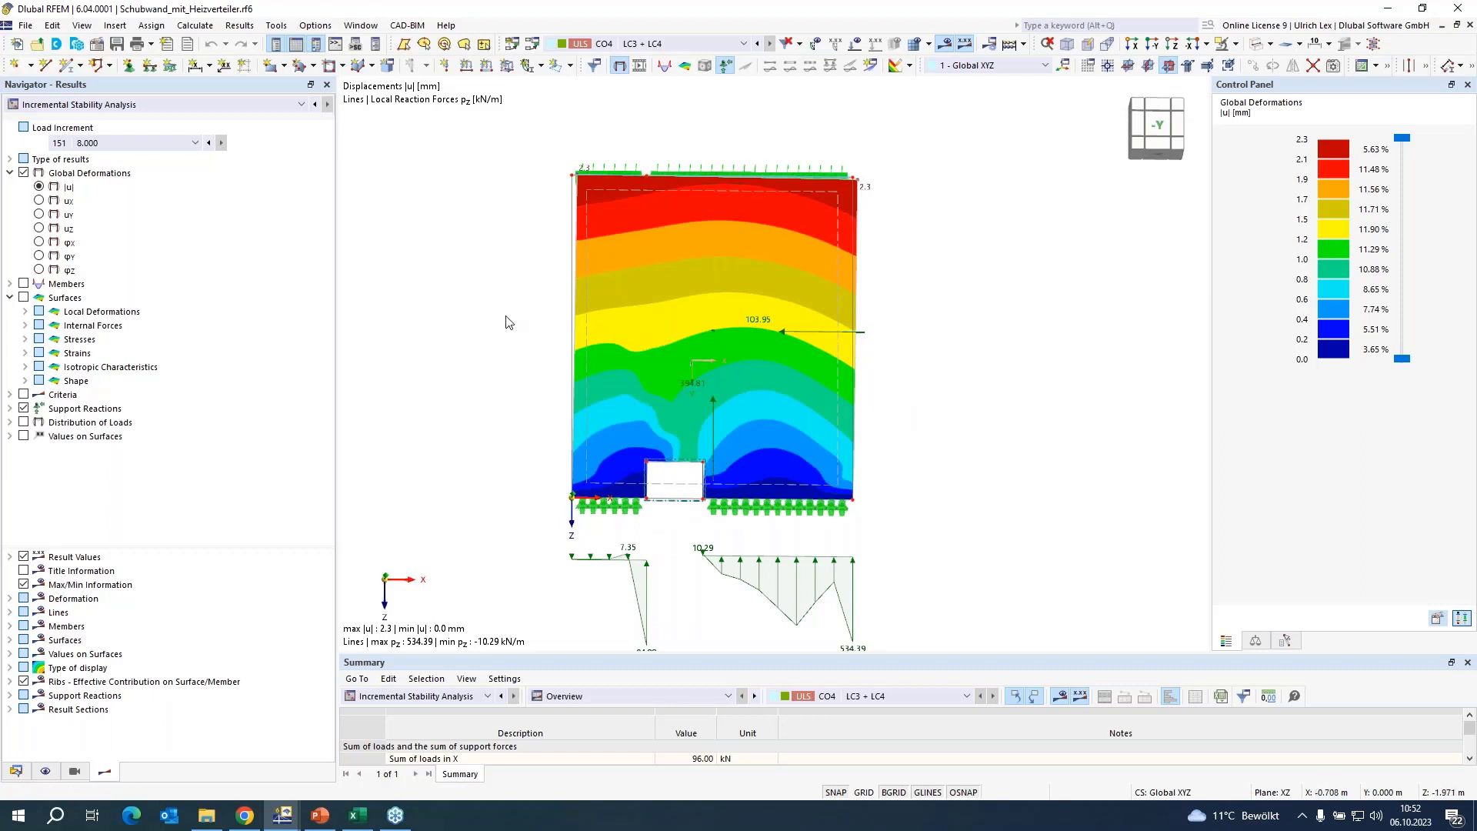
scroll(507, 322, down, 1)
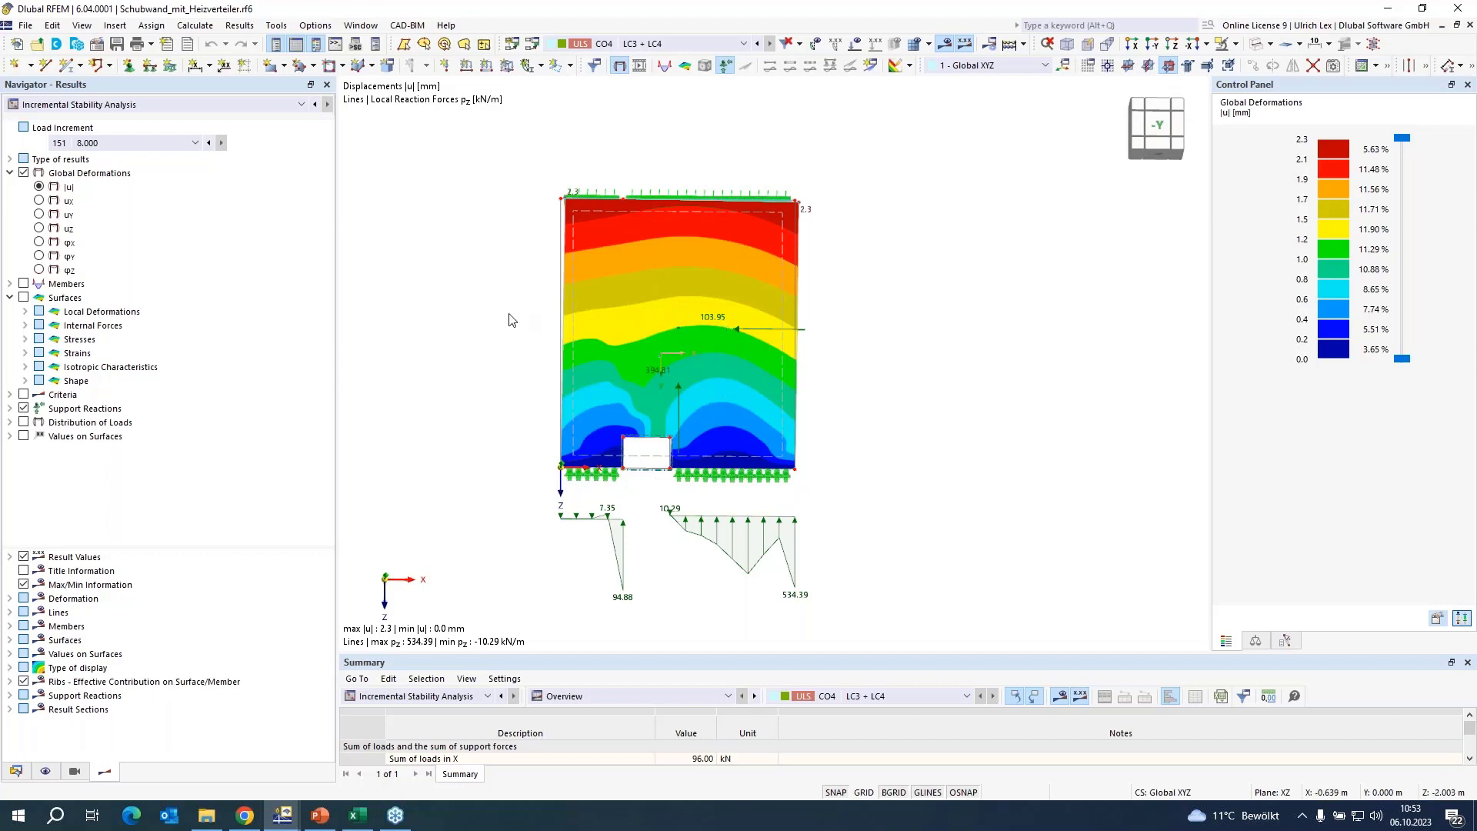
Switch to the model Schubwand_mit_Fenster.rf6 and inspect the masonry surface, the window opening and the lintel above it.
click(373, 29)
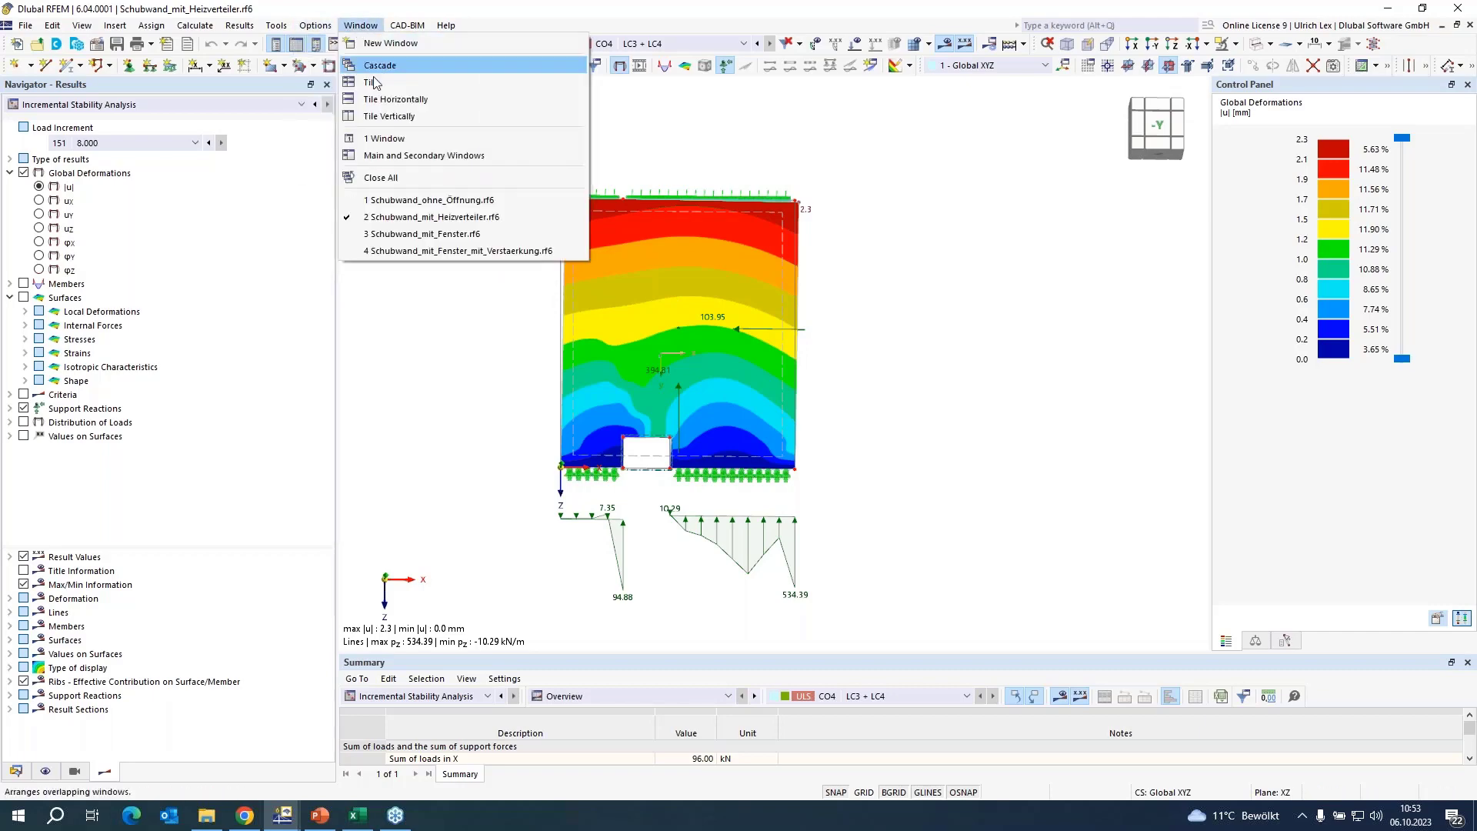
click(498, 233)
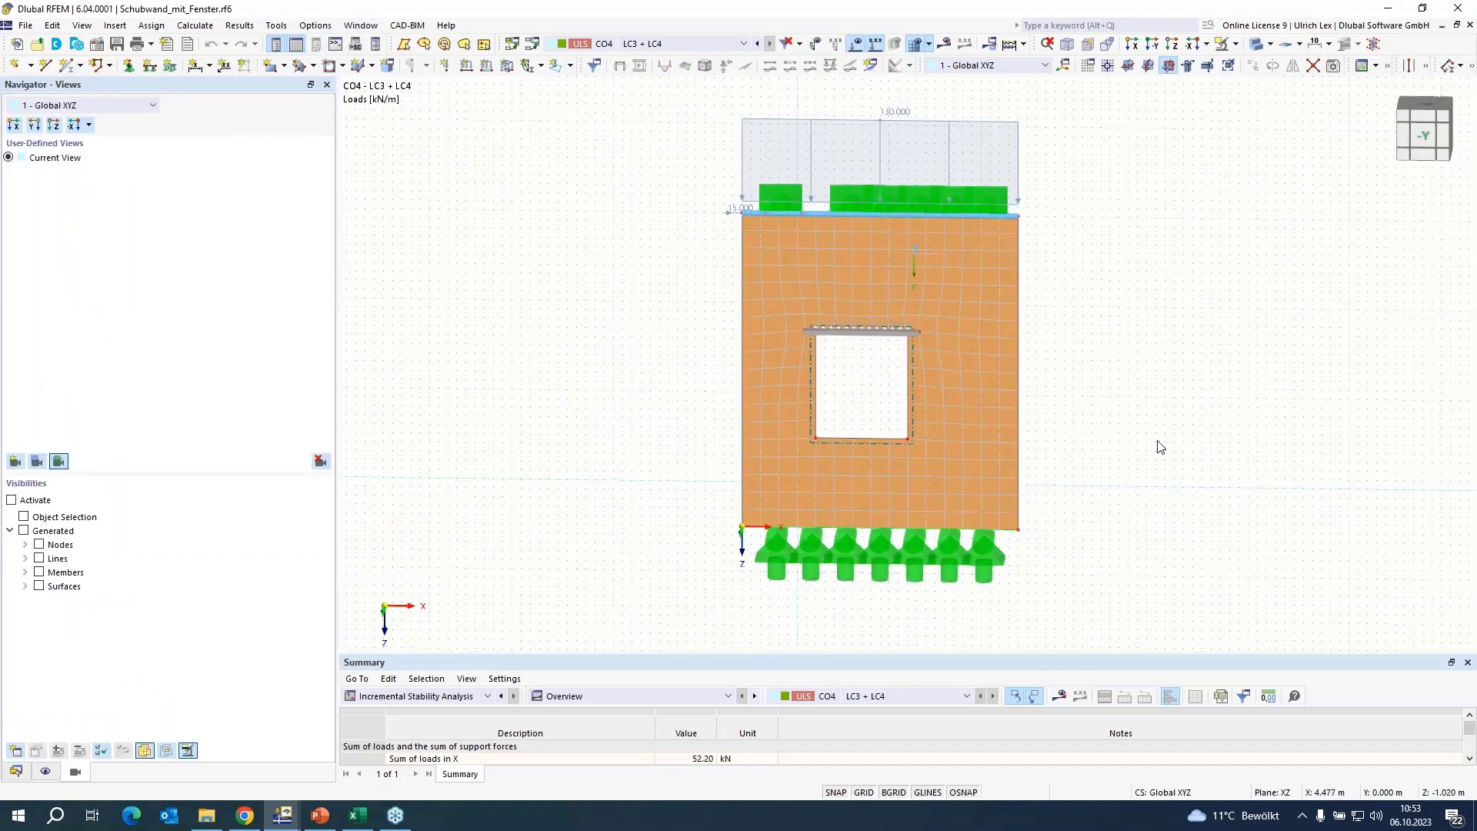
scroll(1131, 496, up, 1)
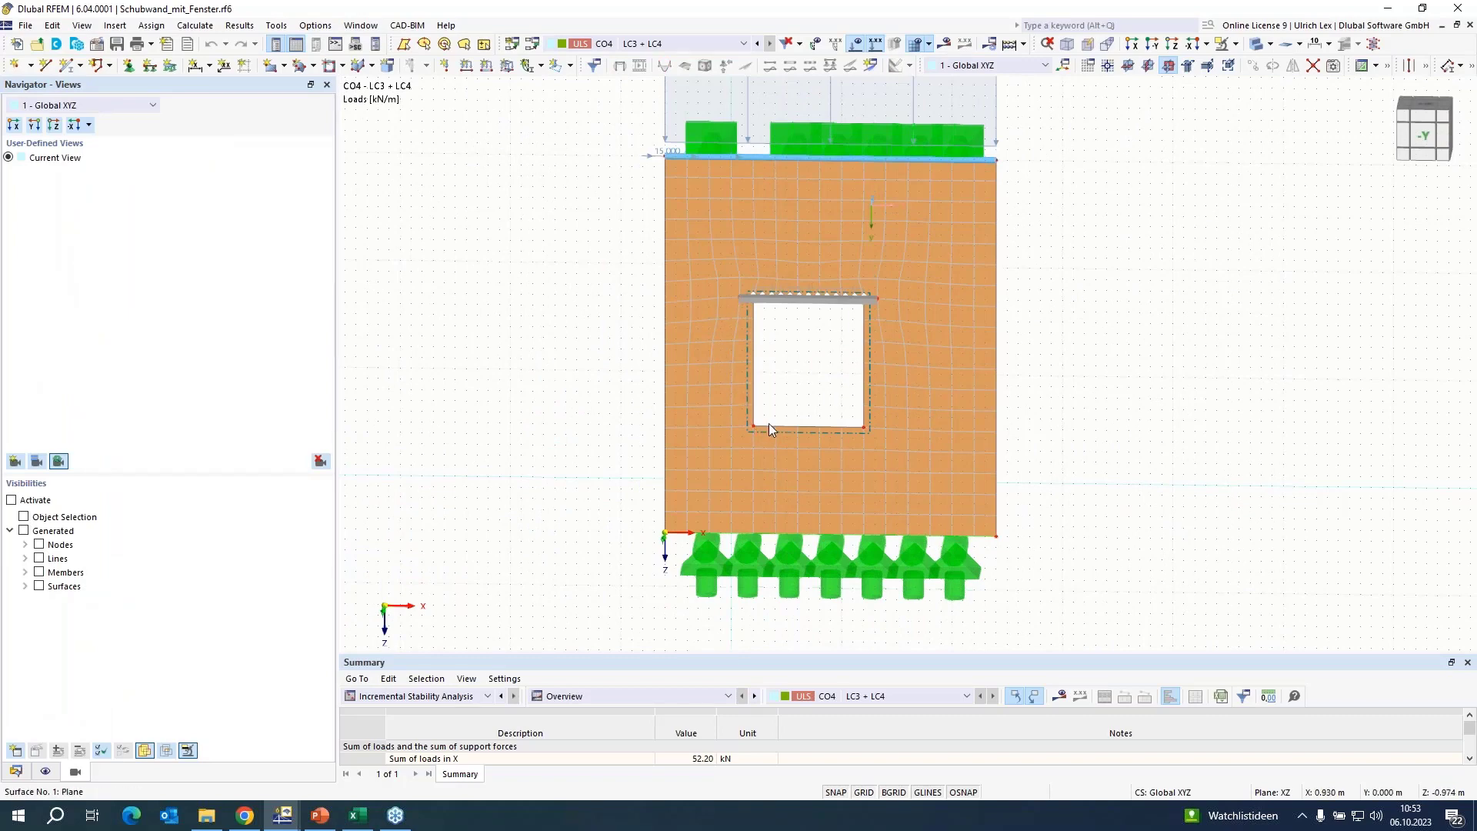
scroll(817, 342, up, 3)
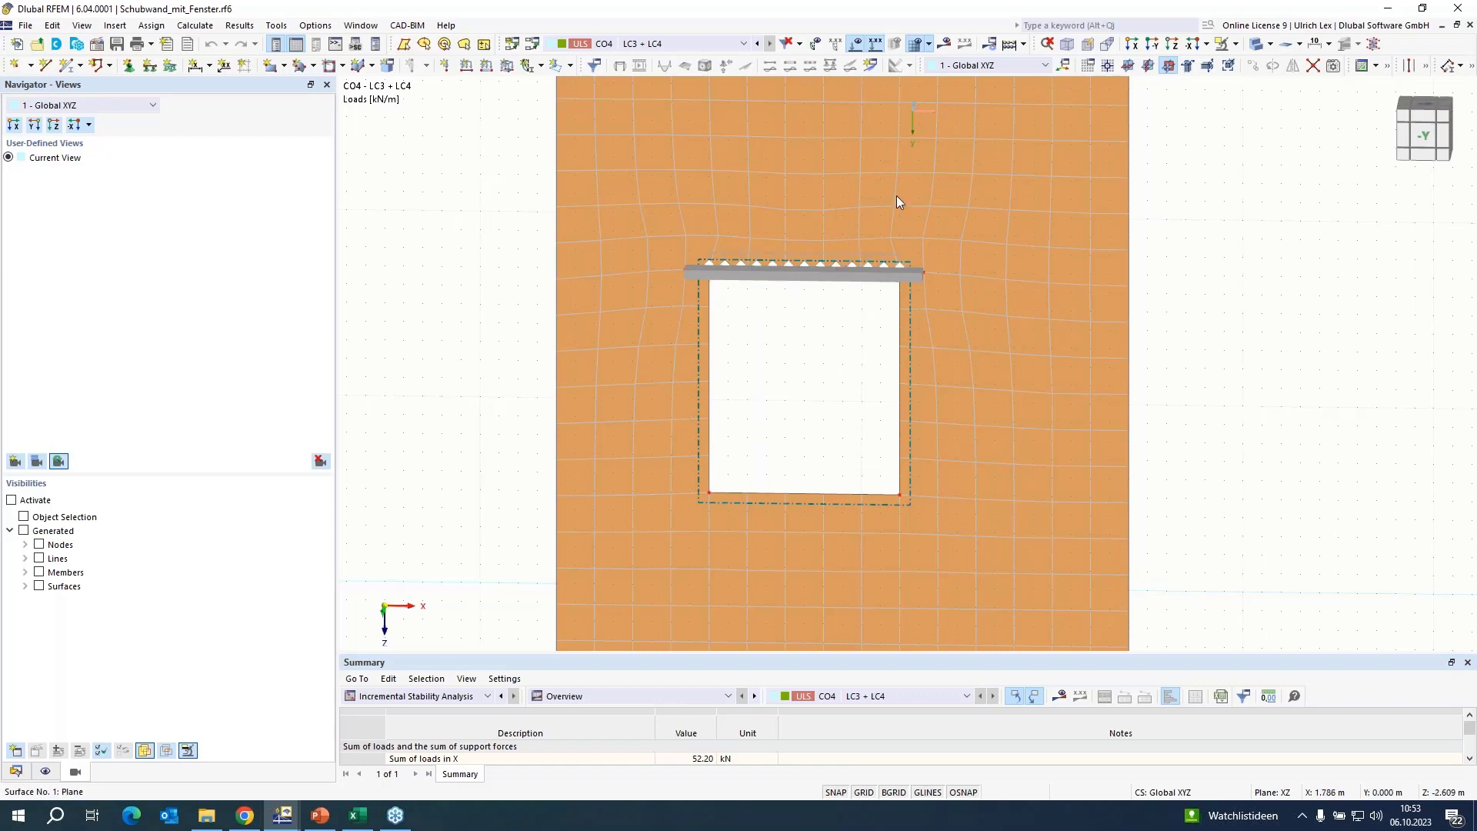
mouse_move(898, 197)
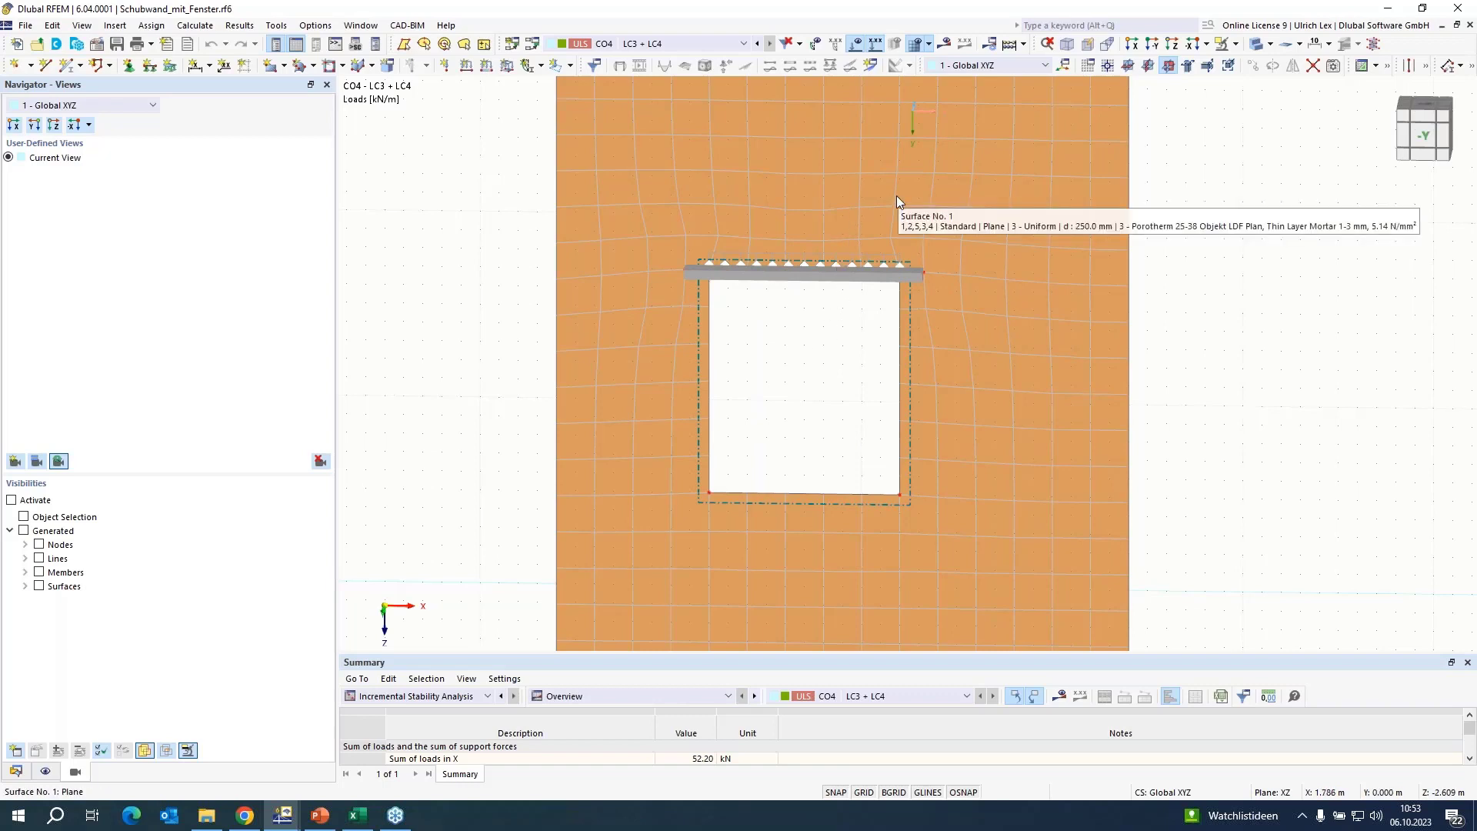
mouse_move(851, 255)
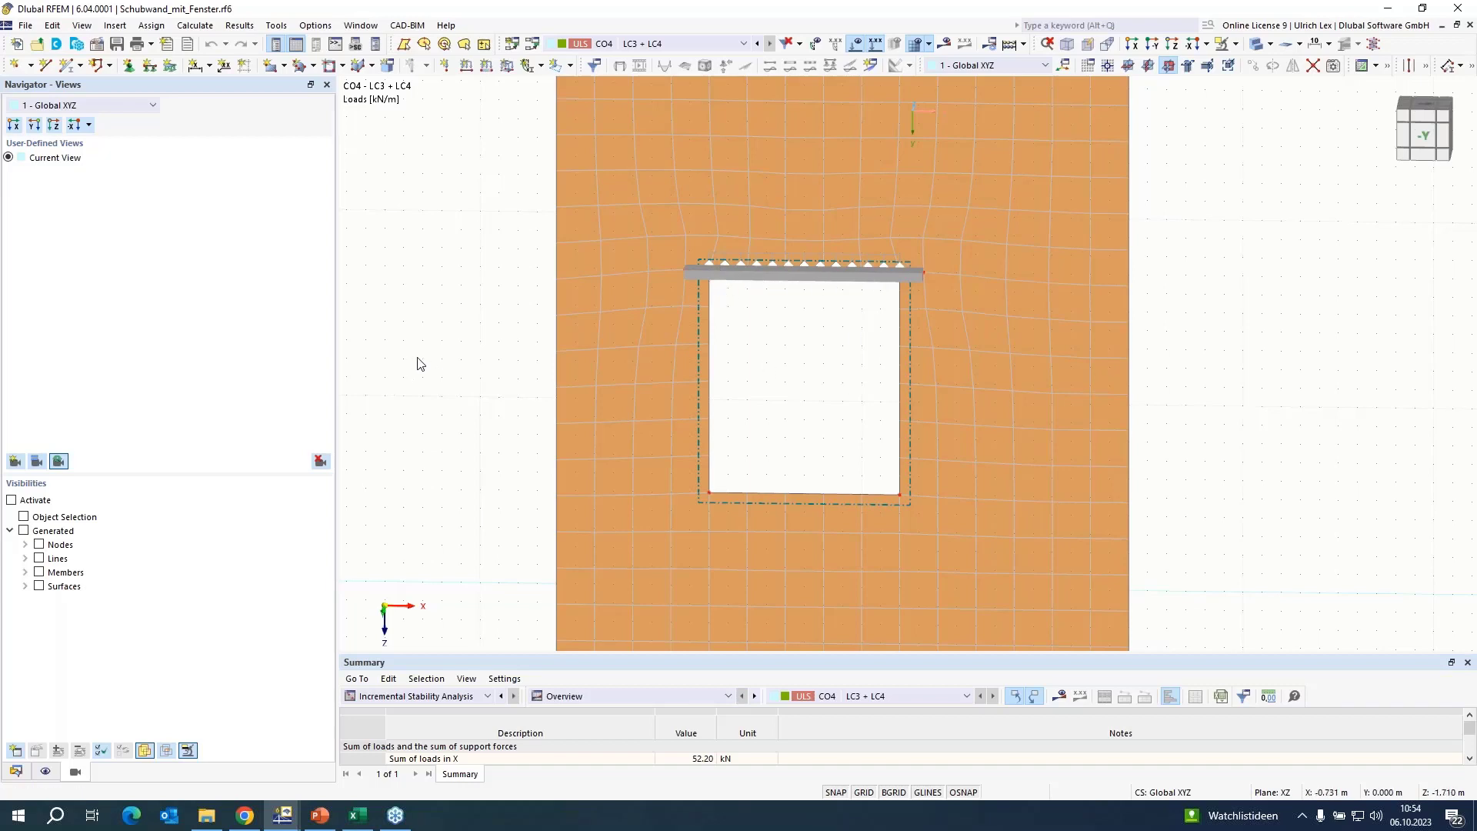
scroll(756, 367, down, 1)
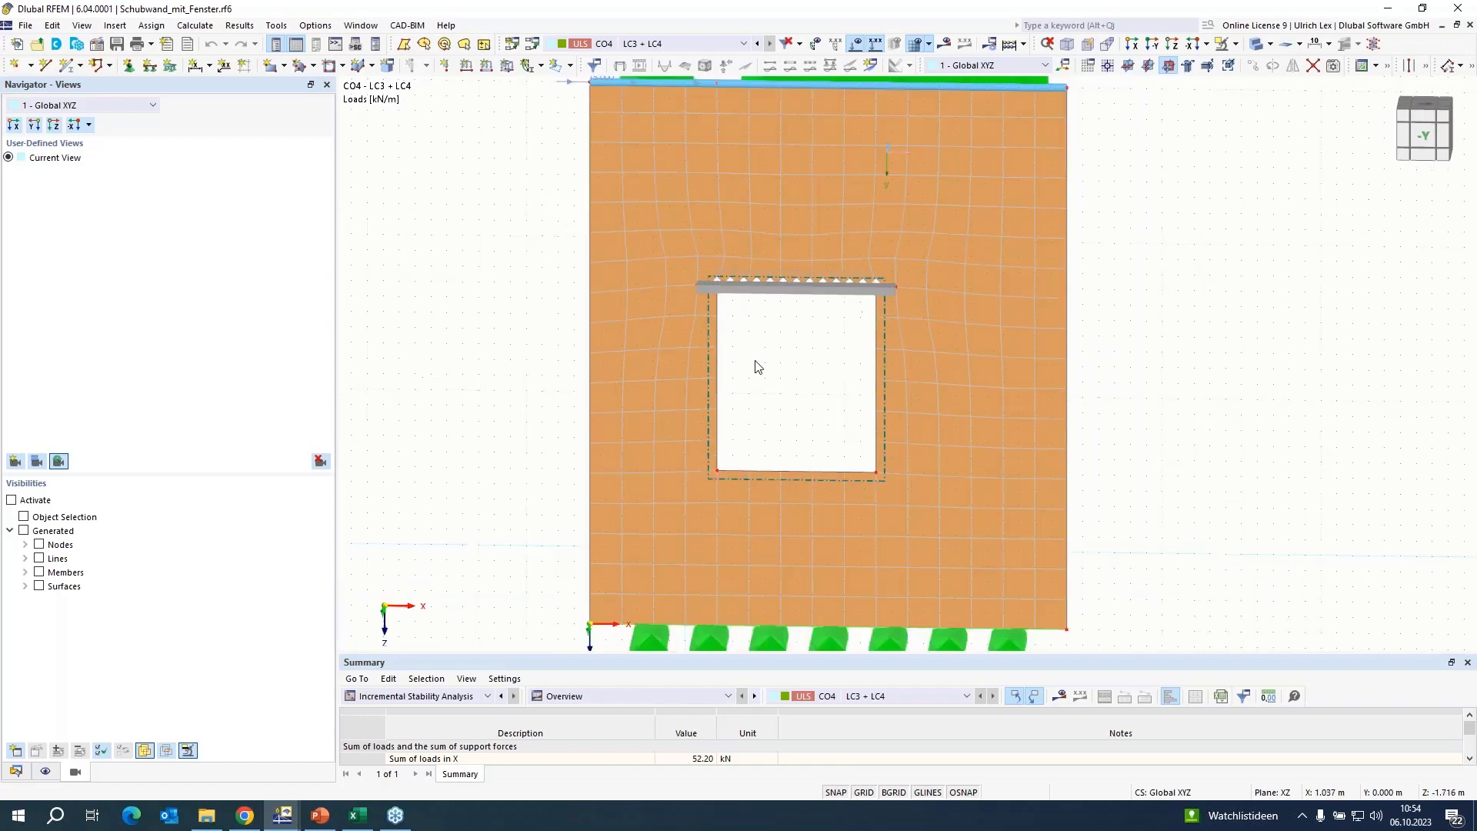
scroll(755, 361, down, 1)
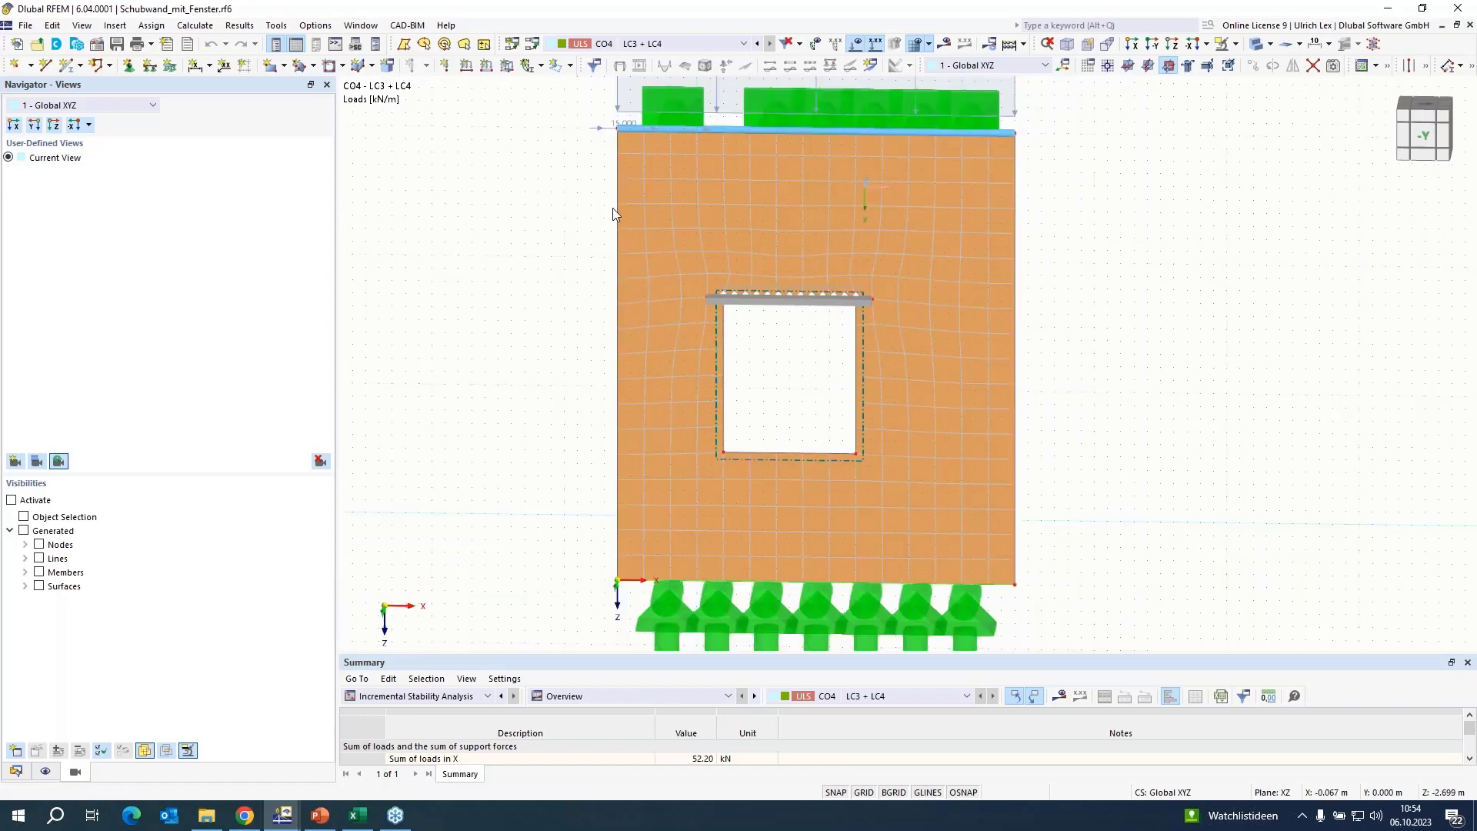
scroll(481, 330, down, 1)
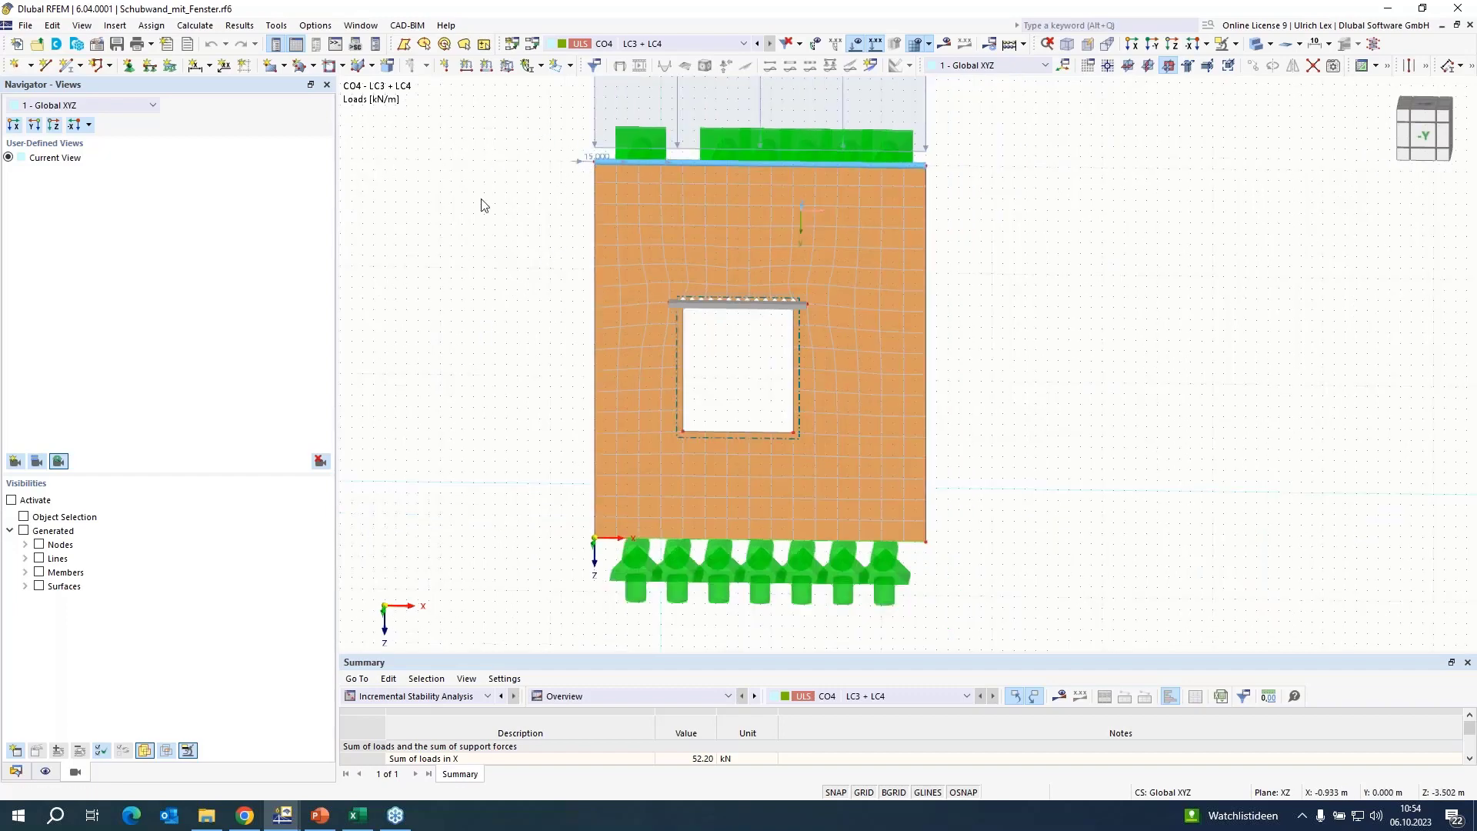
scroll(508, 311, down, 1)
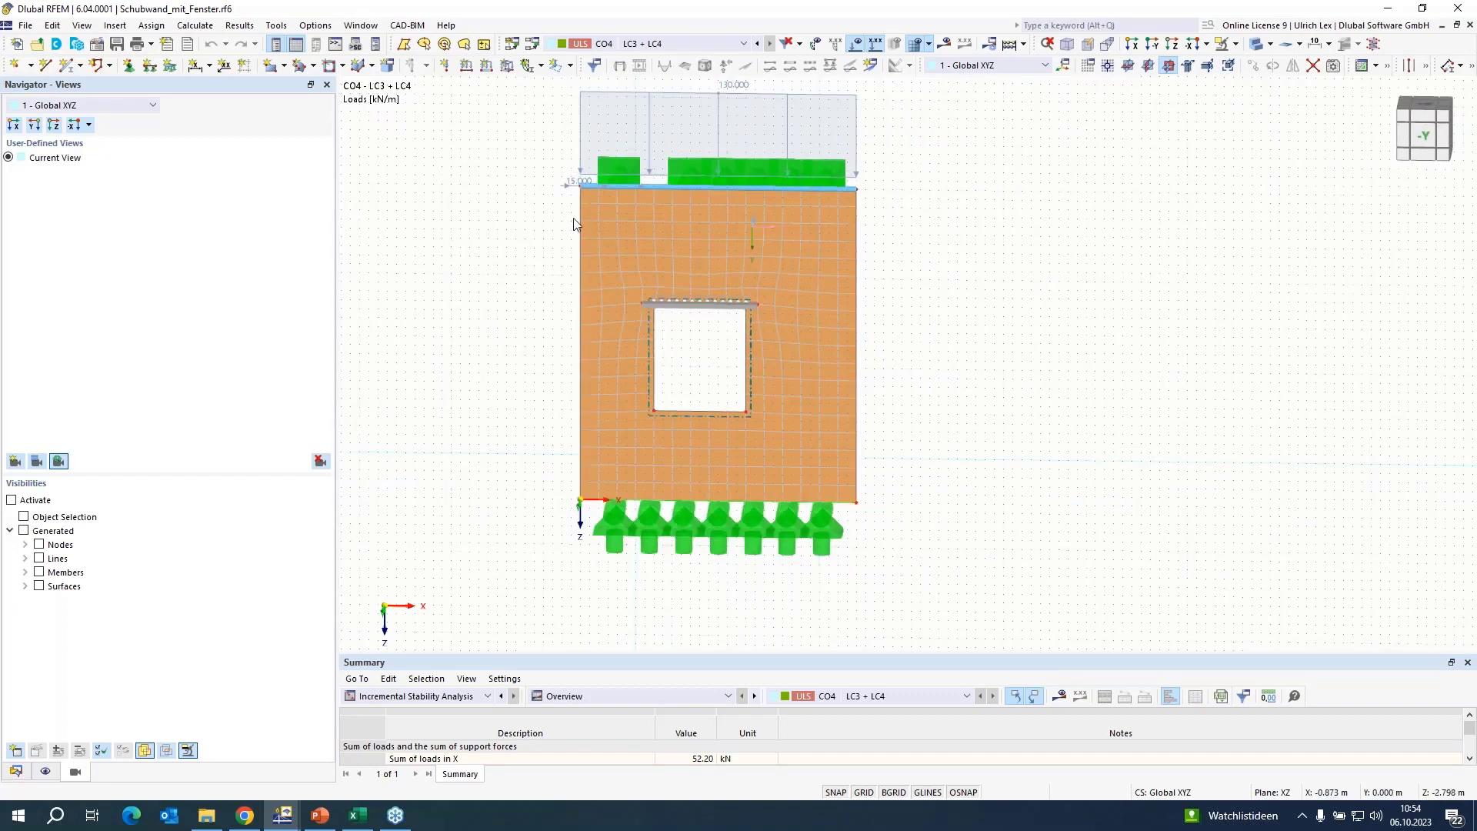
Display the window wall's results and examine its final load increment, deformations around the opening and support reactions.
click(945, 43)
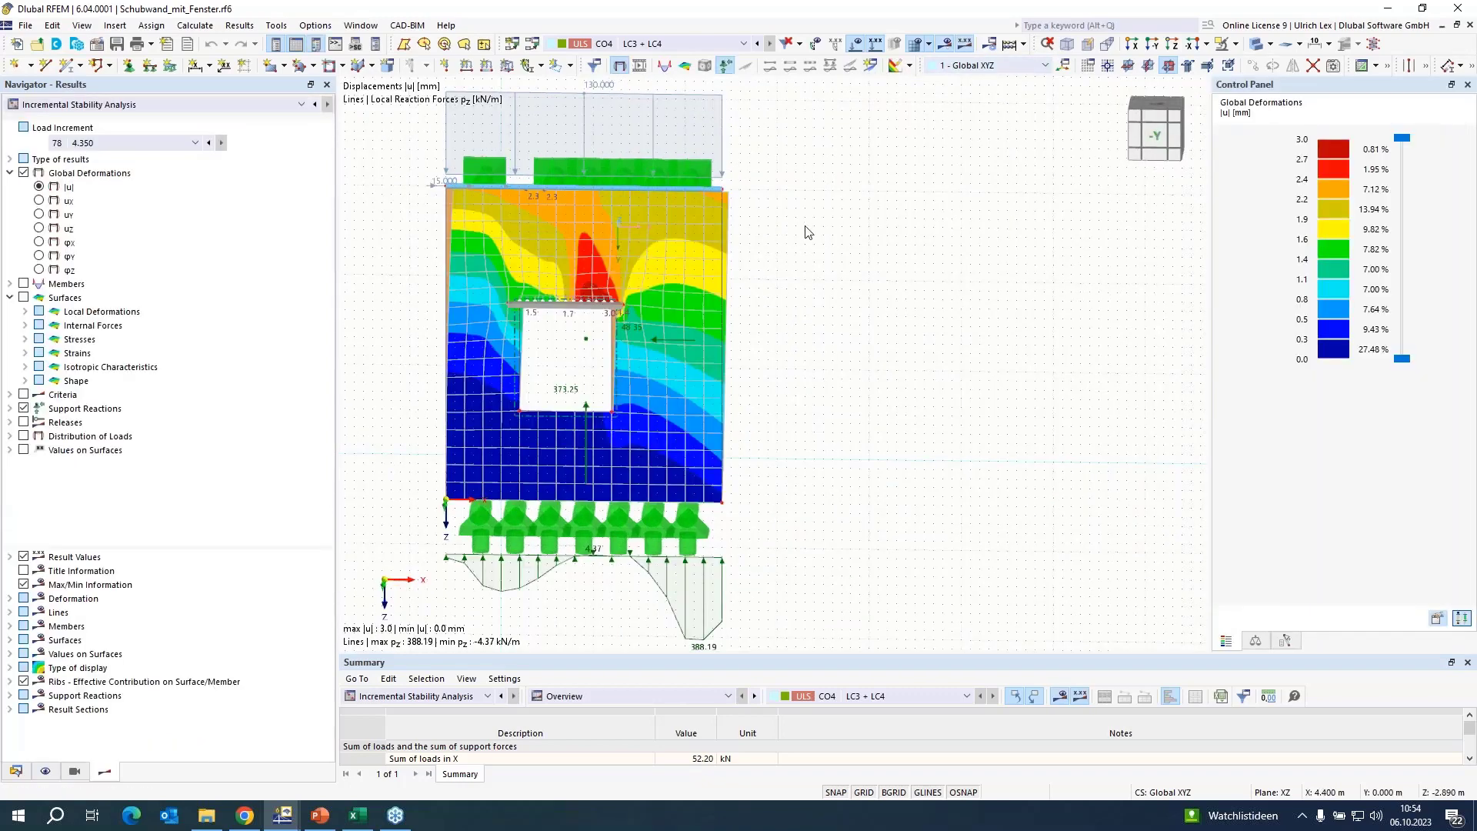
click(158, 144)
click(158, 145)
scroll(818, 383, up, 1)
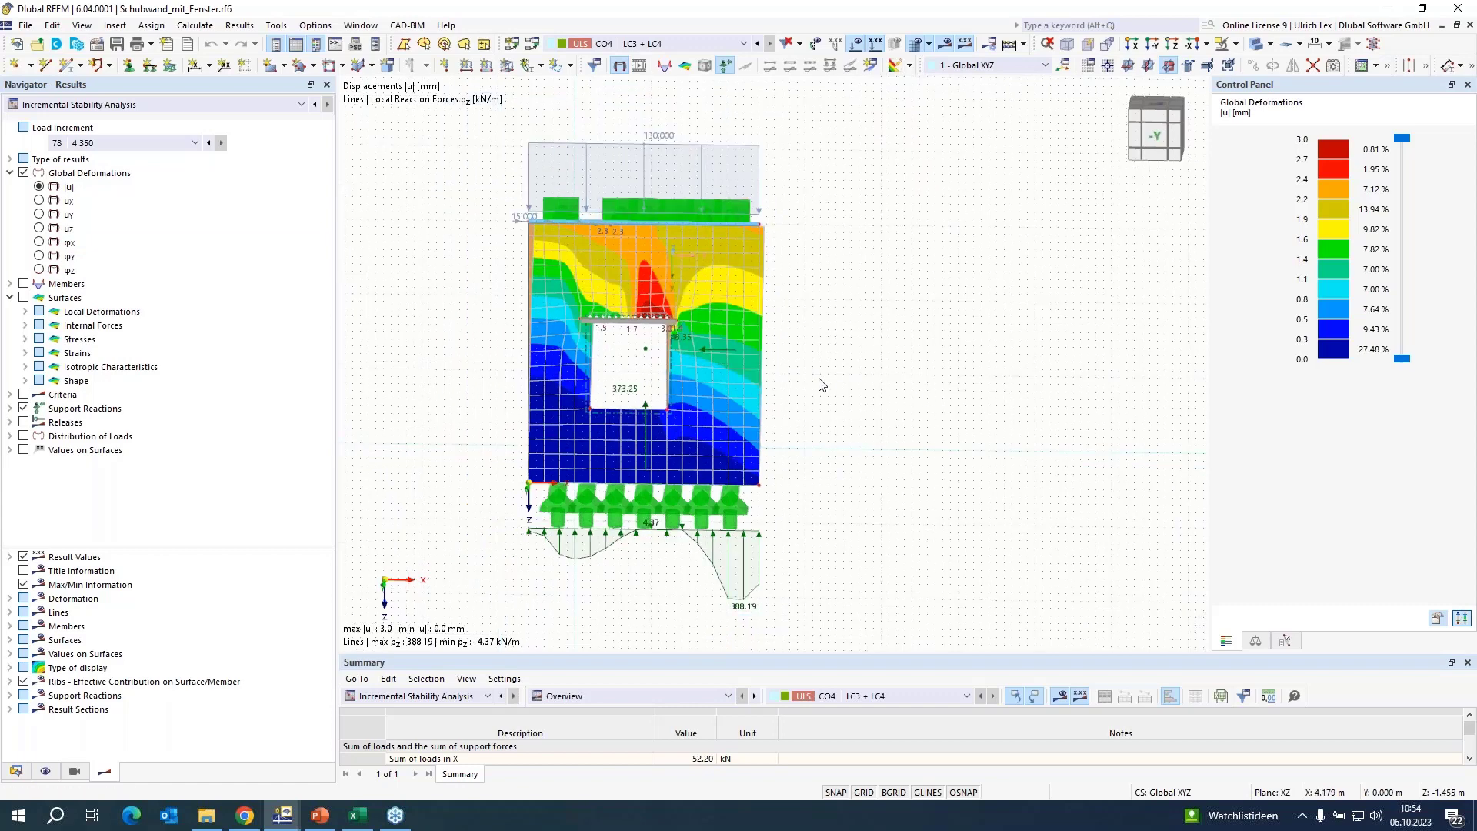
scroll(733, 358, up, 1)
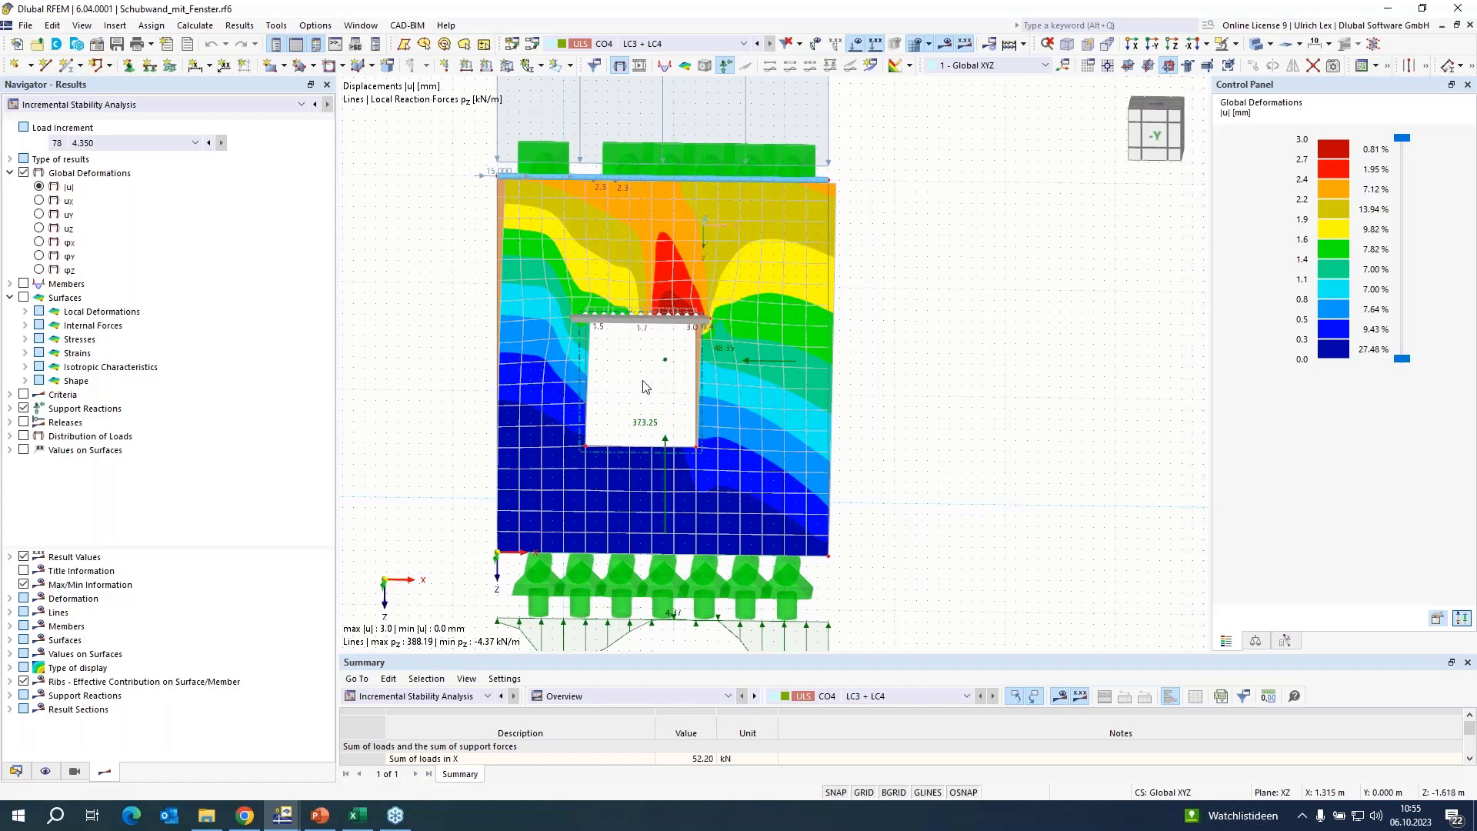
scroll(916, 523, down, 1)
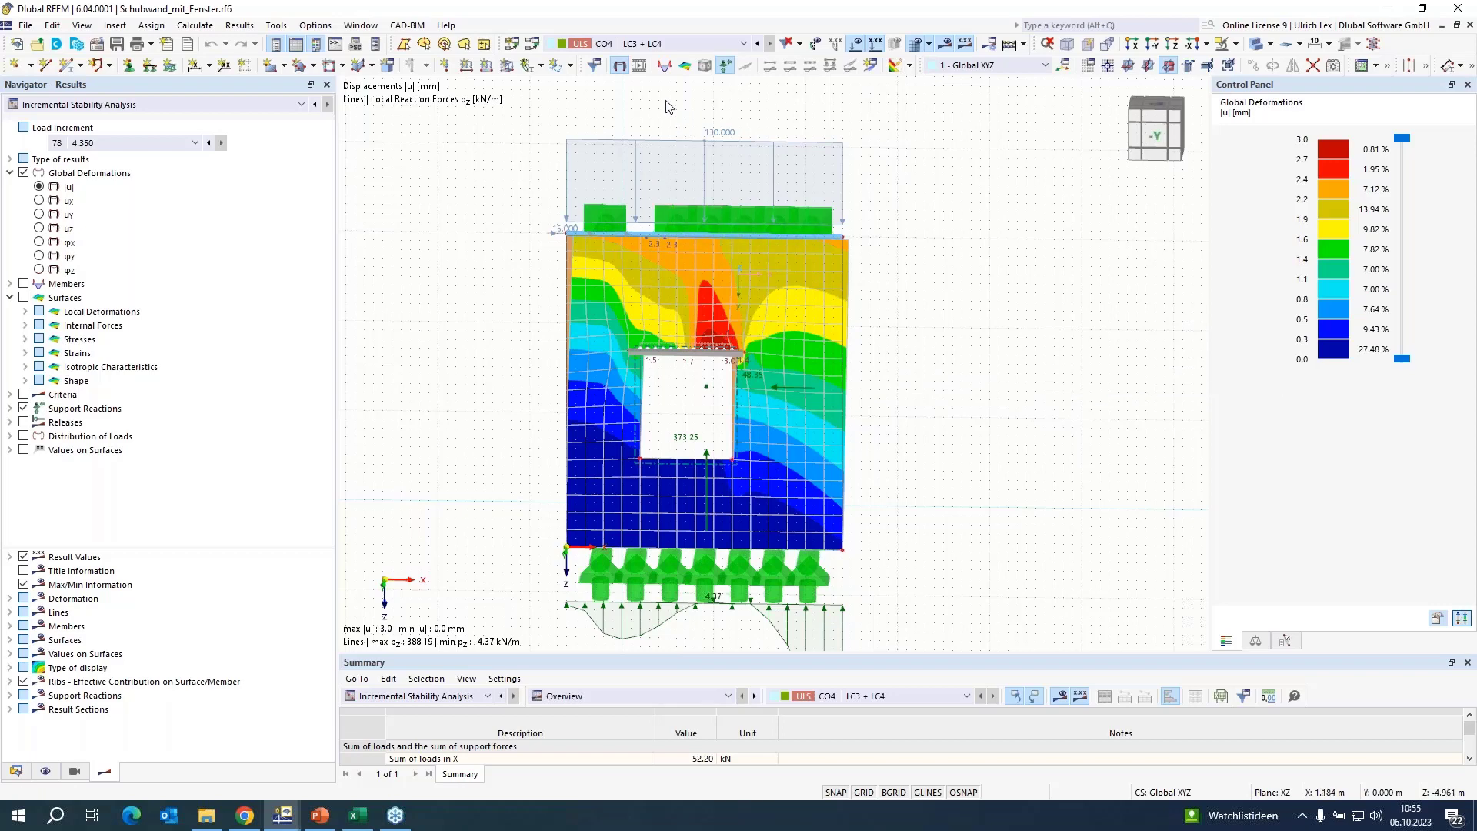
Bring up the model Schubwand_mit_Fenster_mit_Verstaerkung.rf6 and show the reinforcing frame around the window as solid members.
click(372, 30)
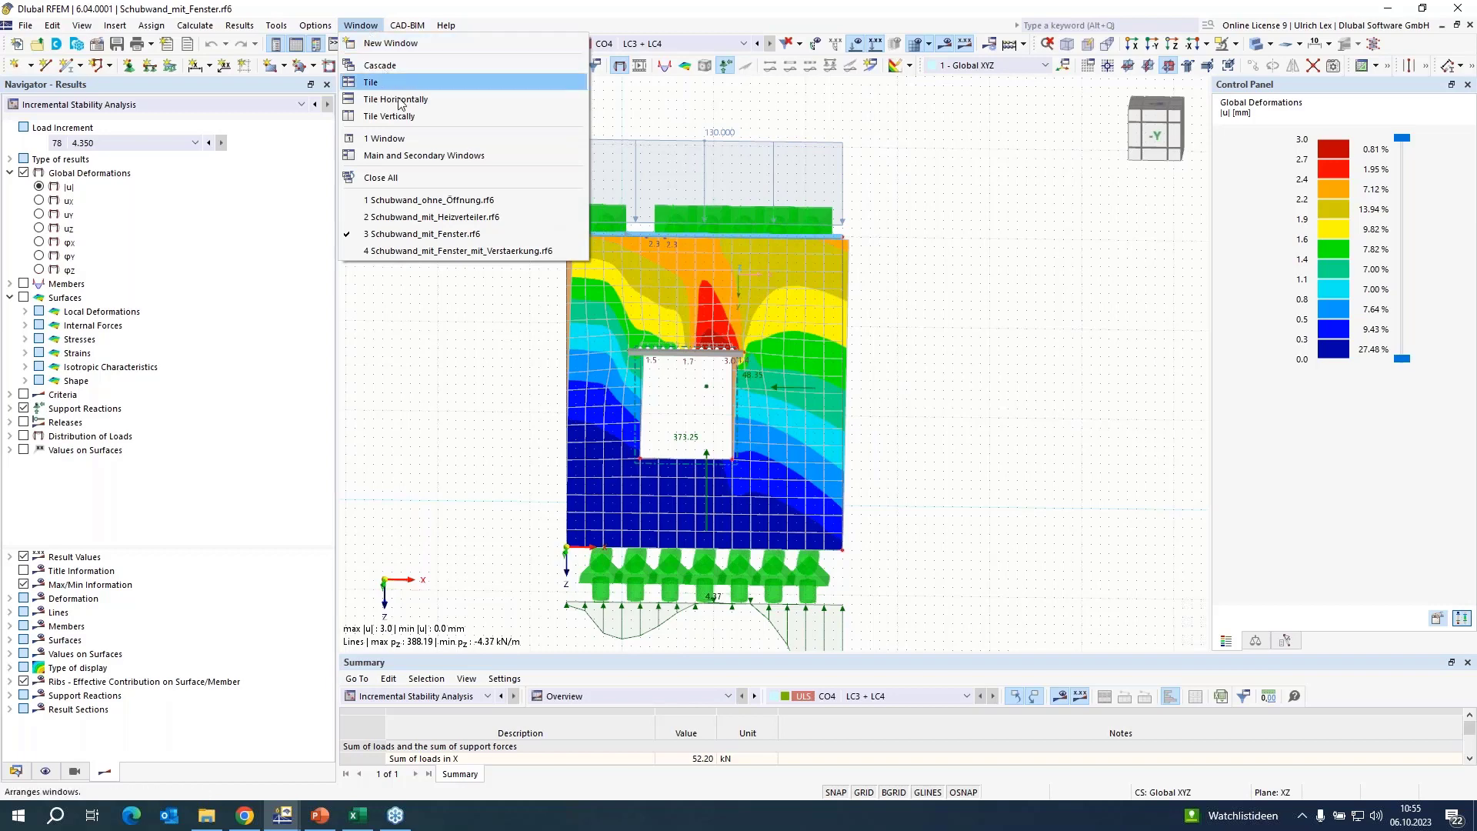
click(386, 251)
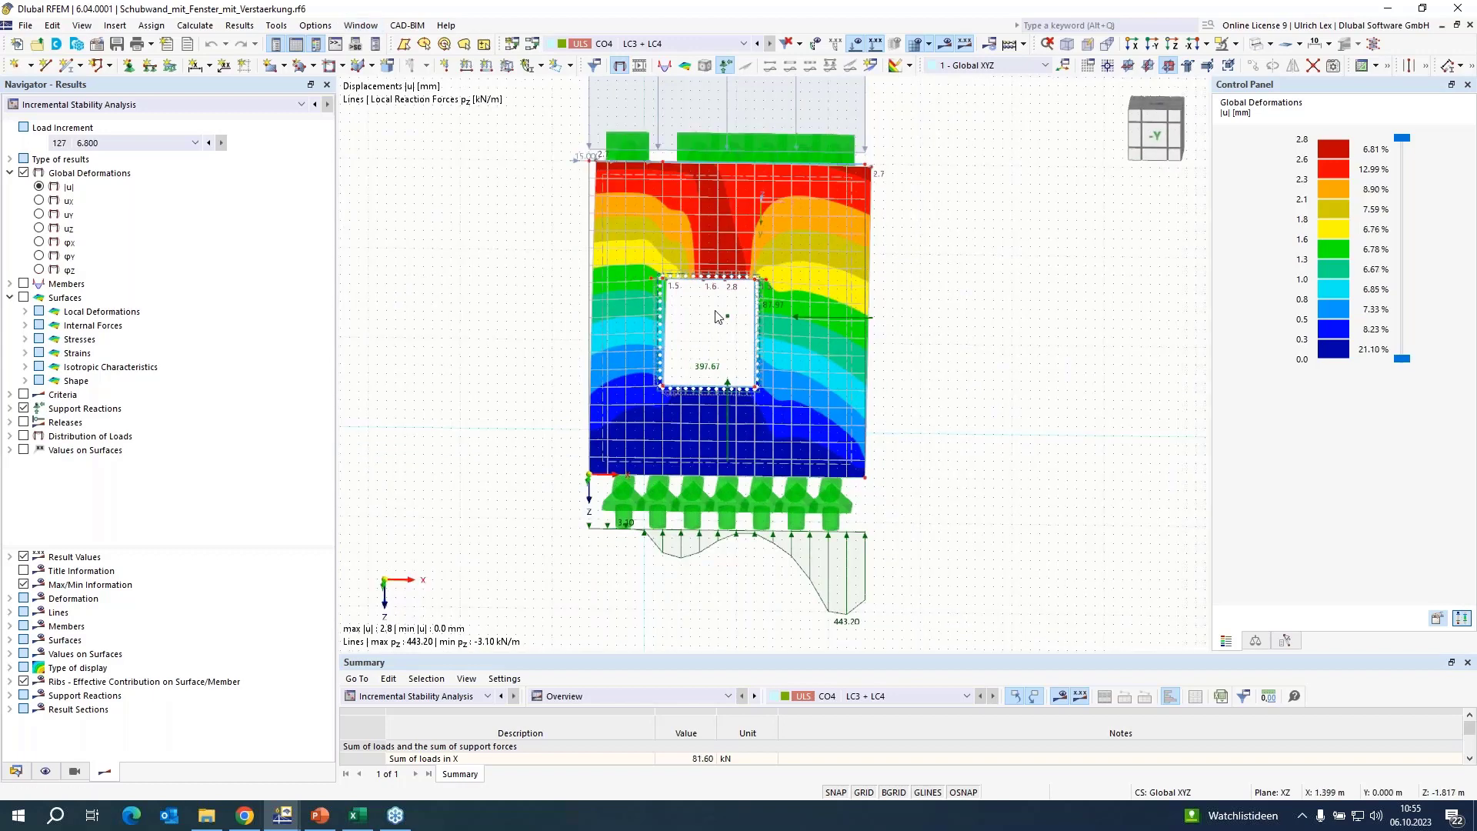
scroll(717, 308, up, 2)
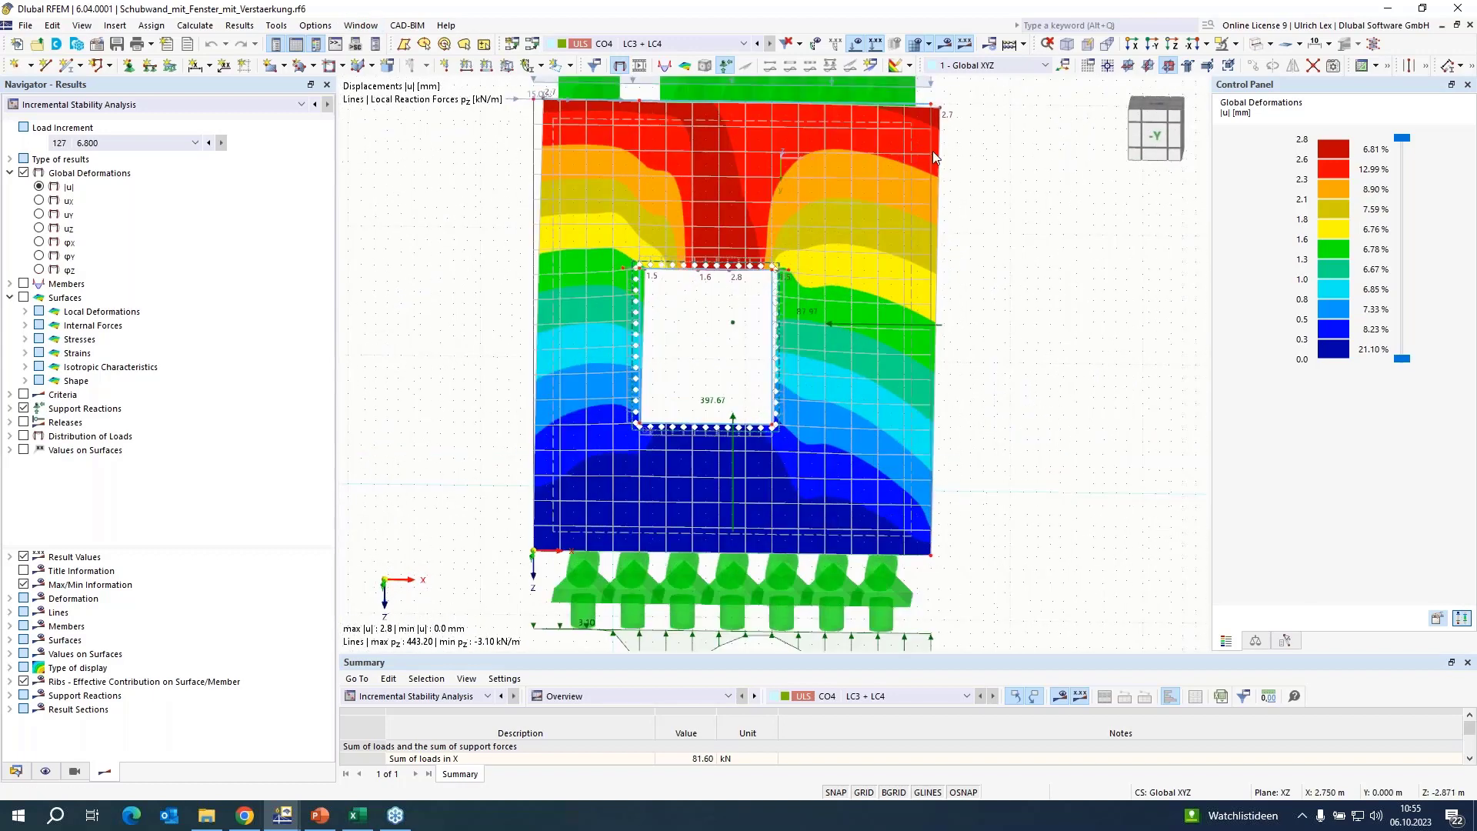
click(1257, 47)
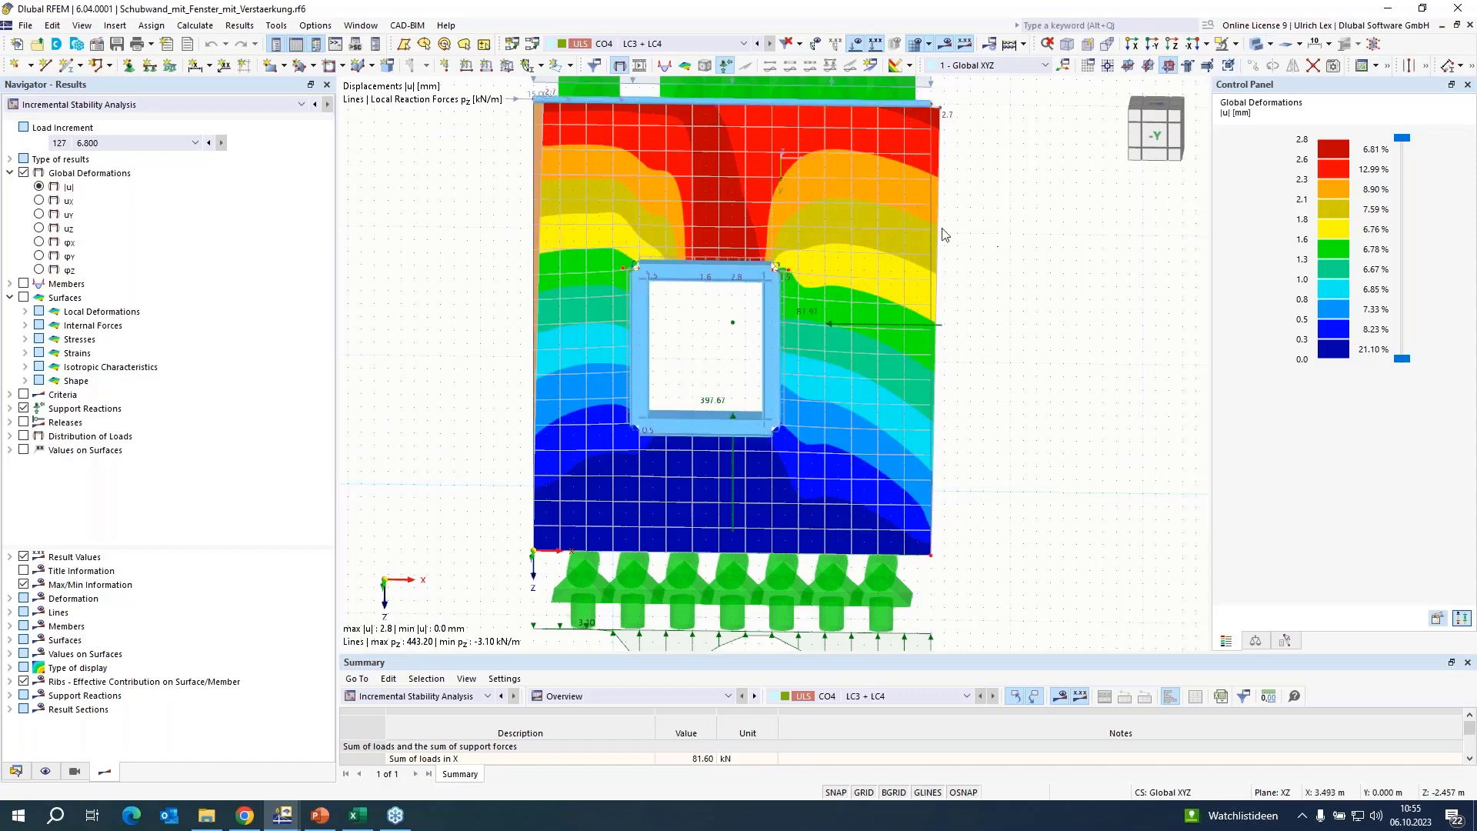
scroll(691, 325, up, 3)
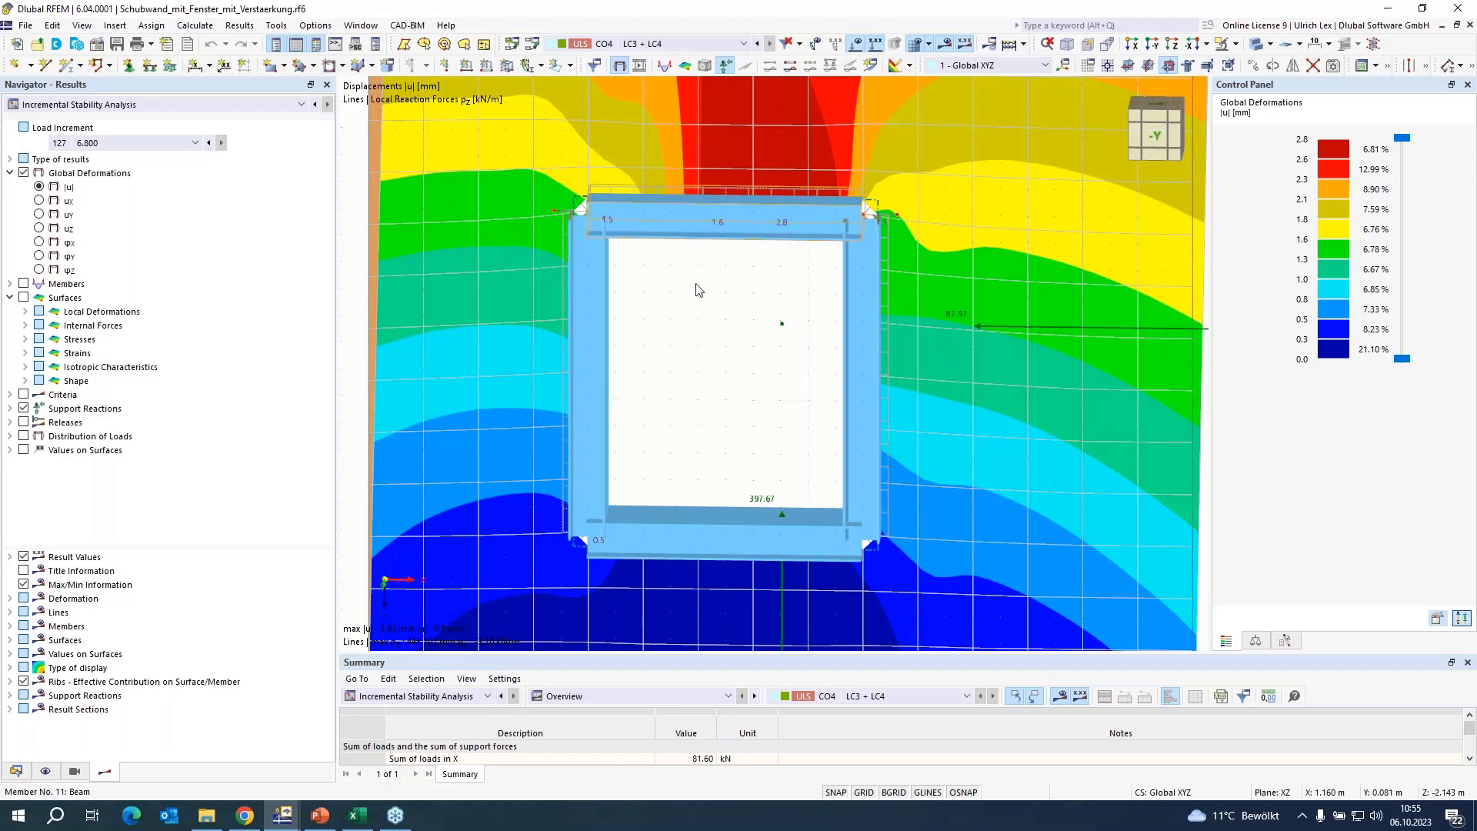
Review the HEA 140 frame members above and beside the window and the line hinge connecting the frame to the wall, using transparent rendering.
double_click(767, 340)
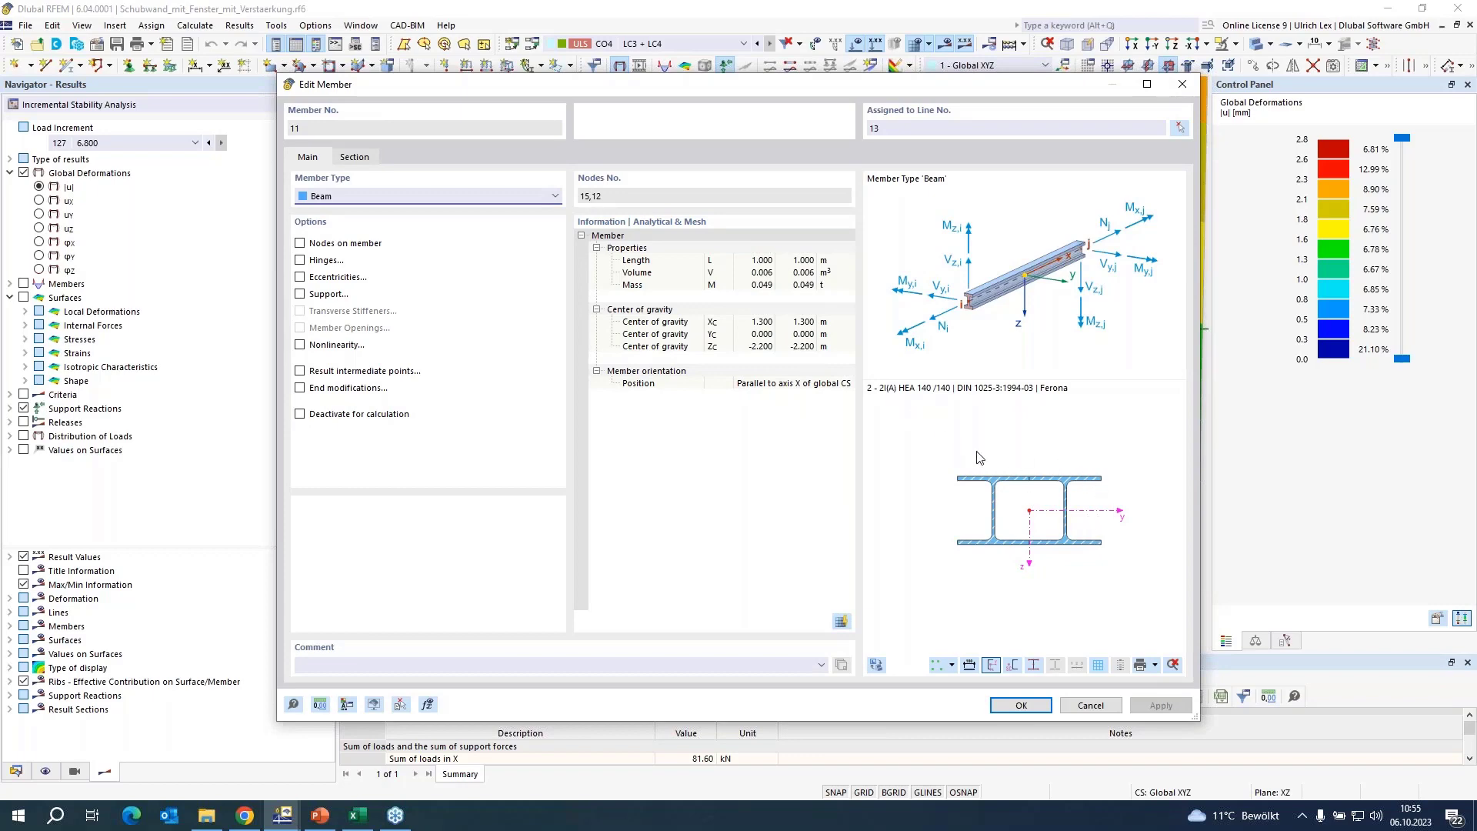
click(1029, 711)
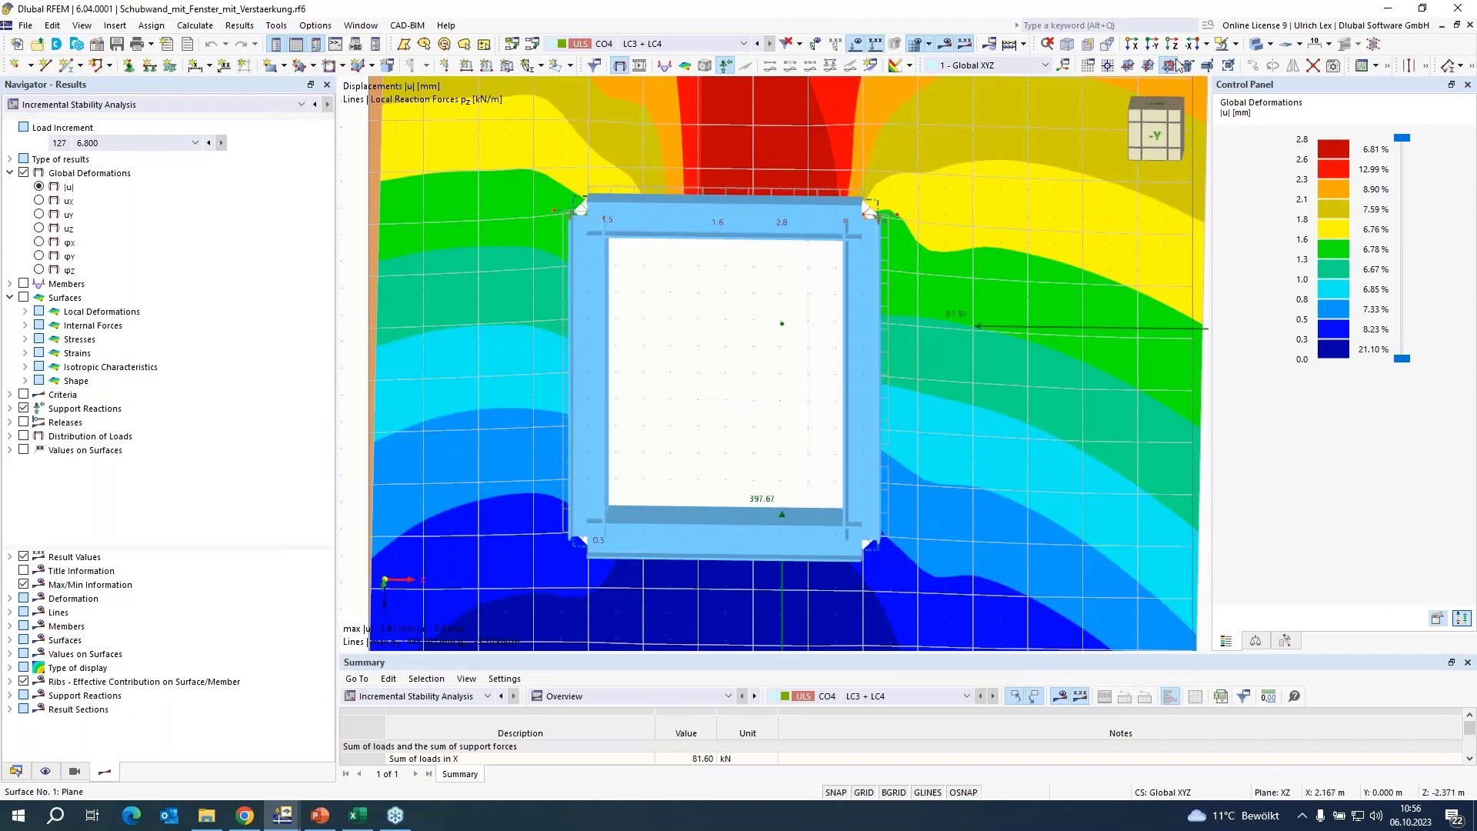
click(1253, 43)
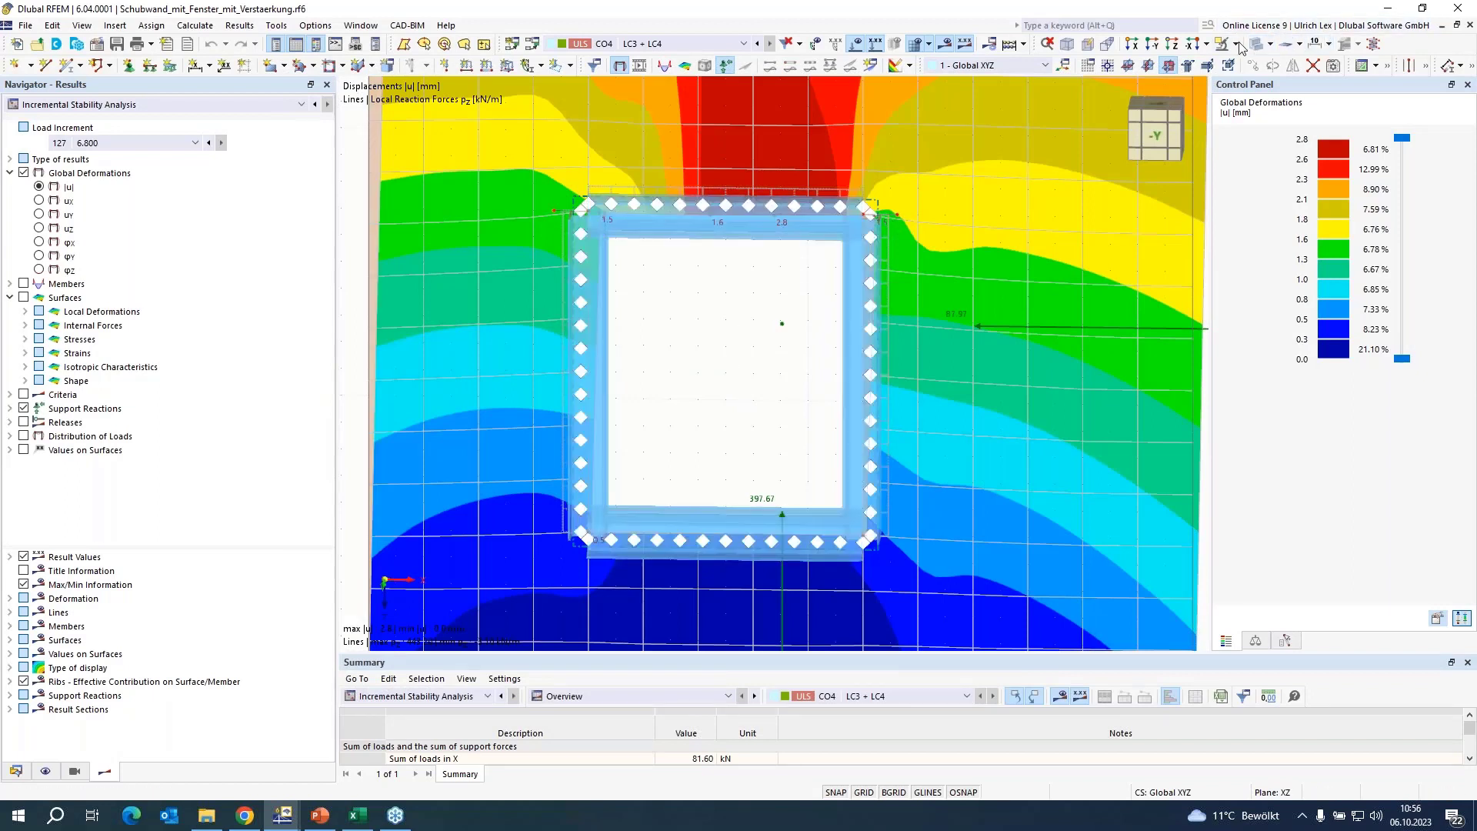
double_click(886, 290)
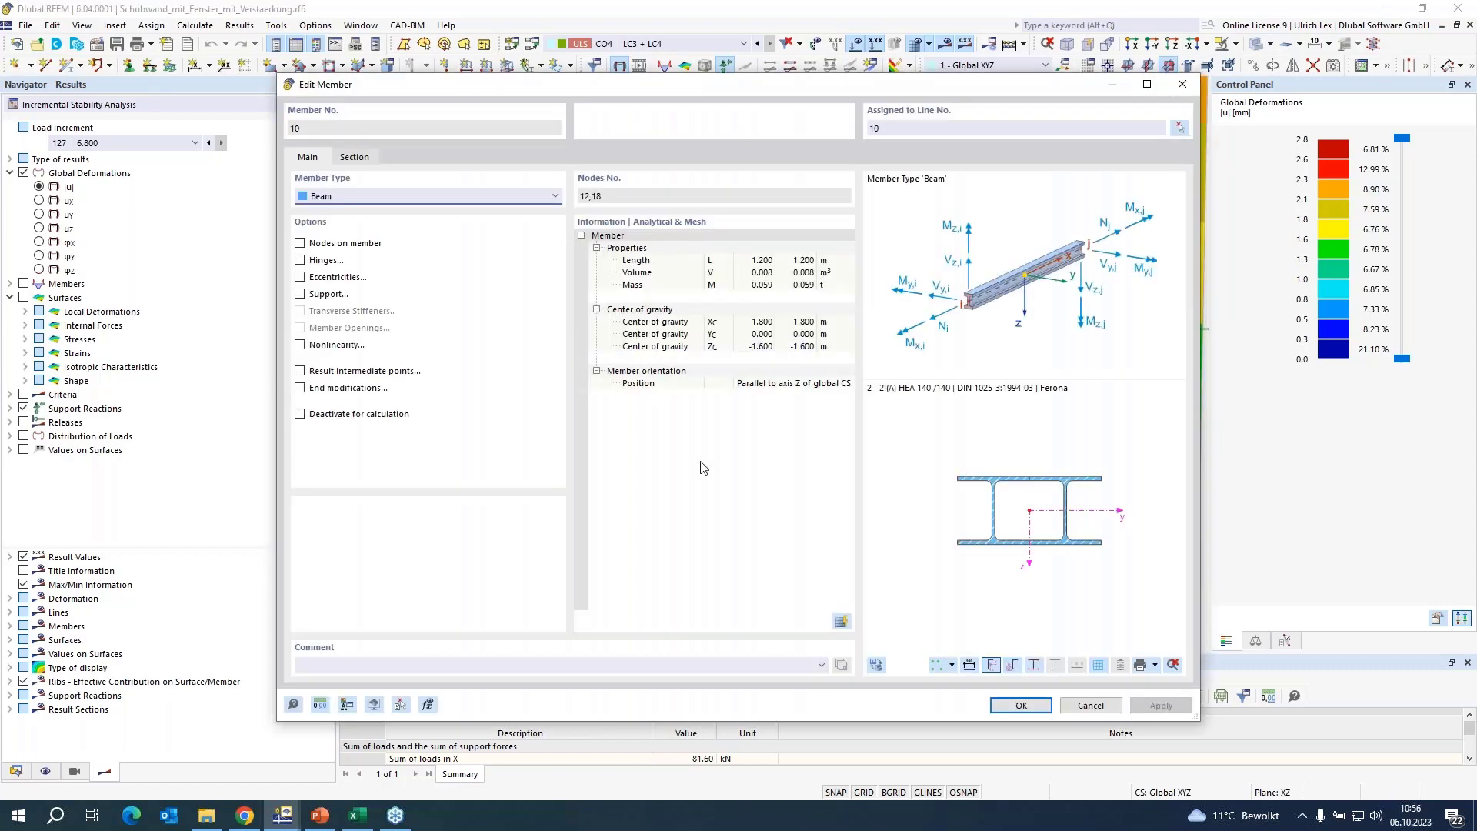
click(1070, 704)
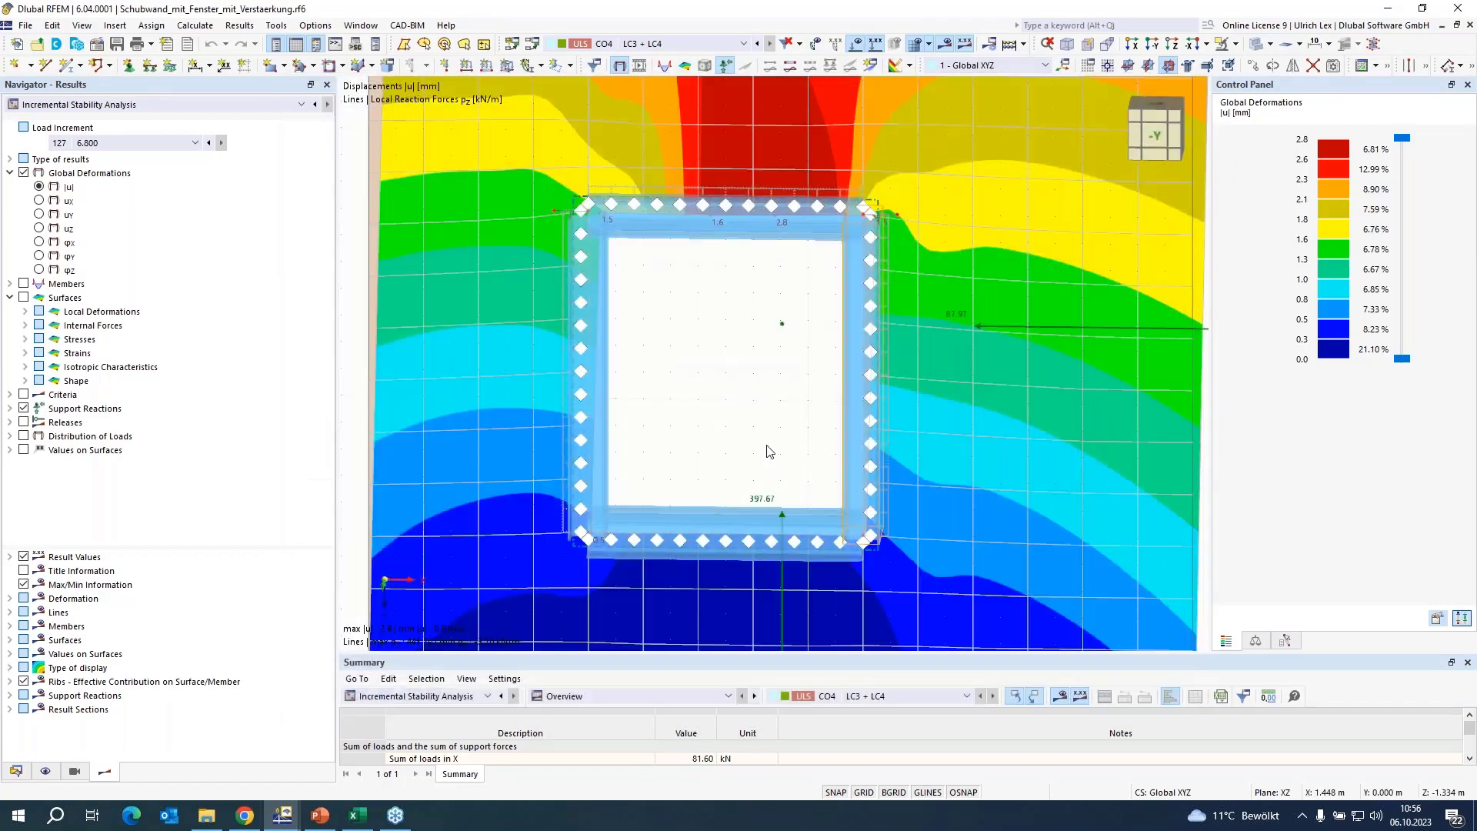
click(889, 403)
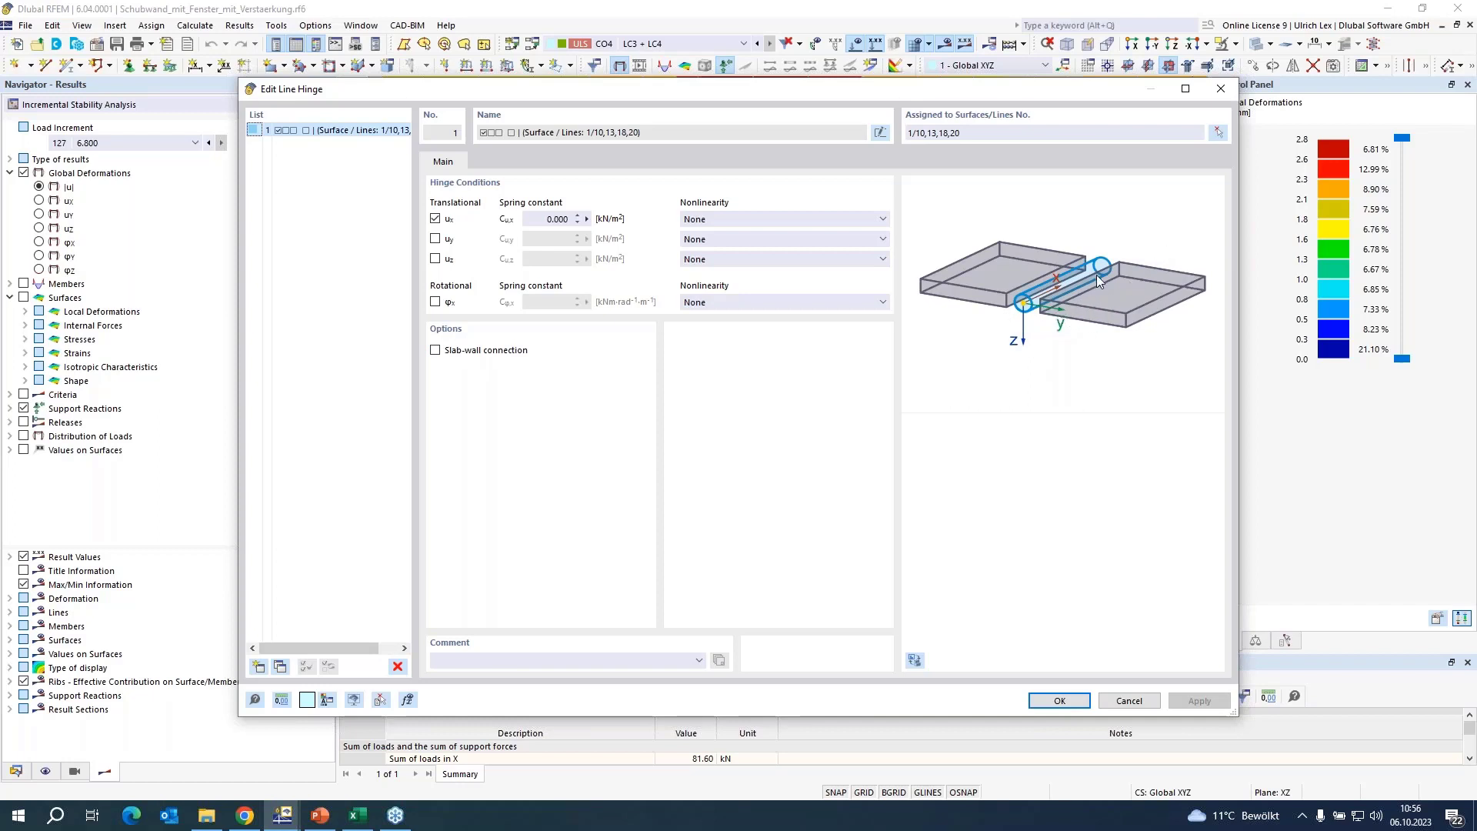
click(1128, 701)
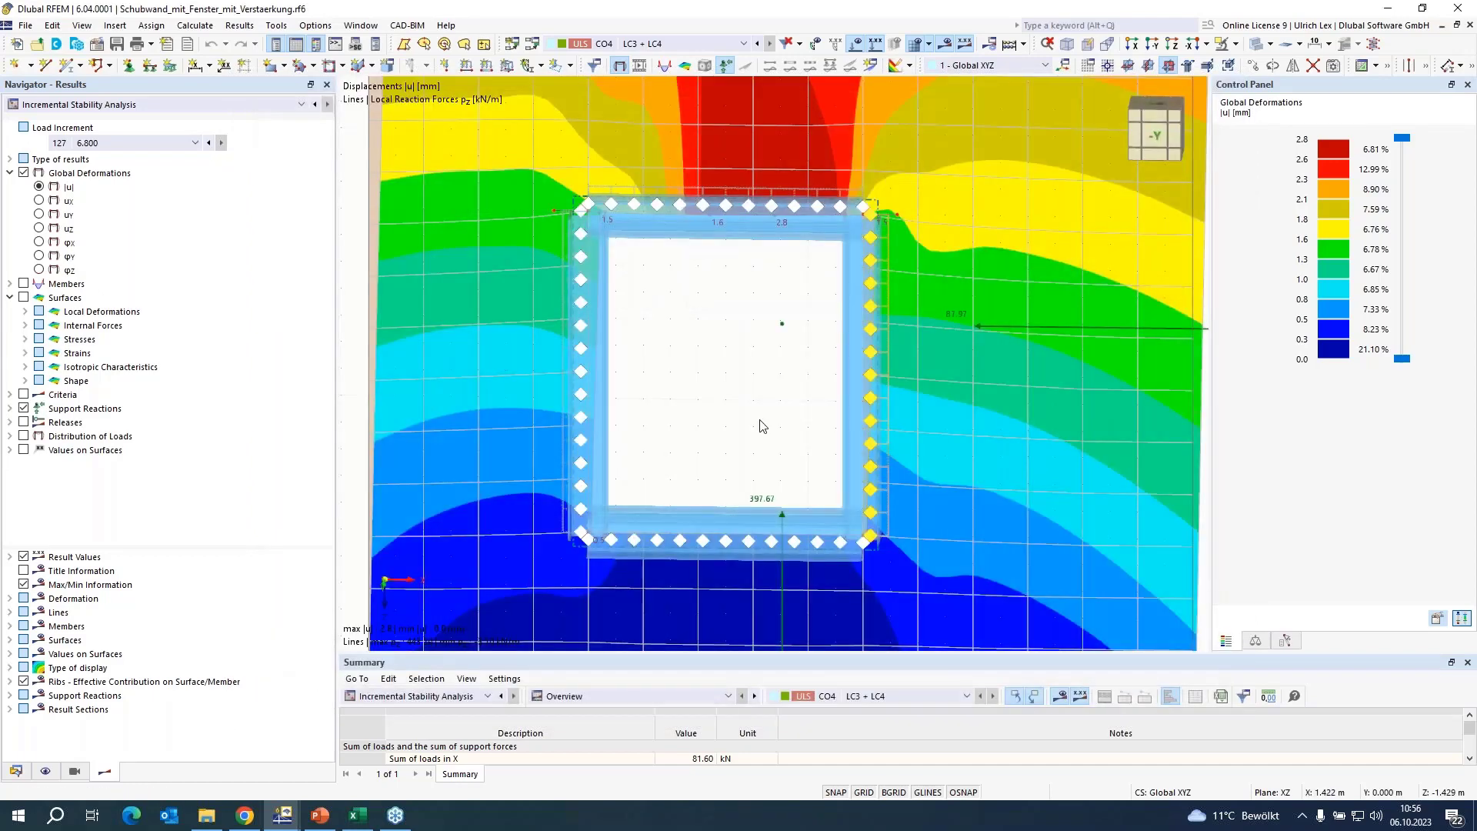
Examine the reinforced wall's overall deformations and support reactions at load increment 127 (6.800).
scroll(756, 289, down, 3)
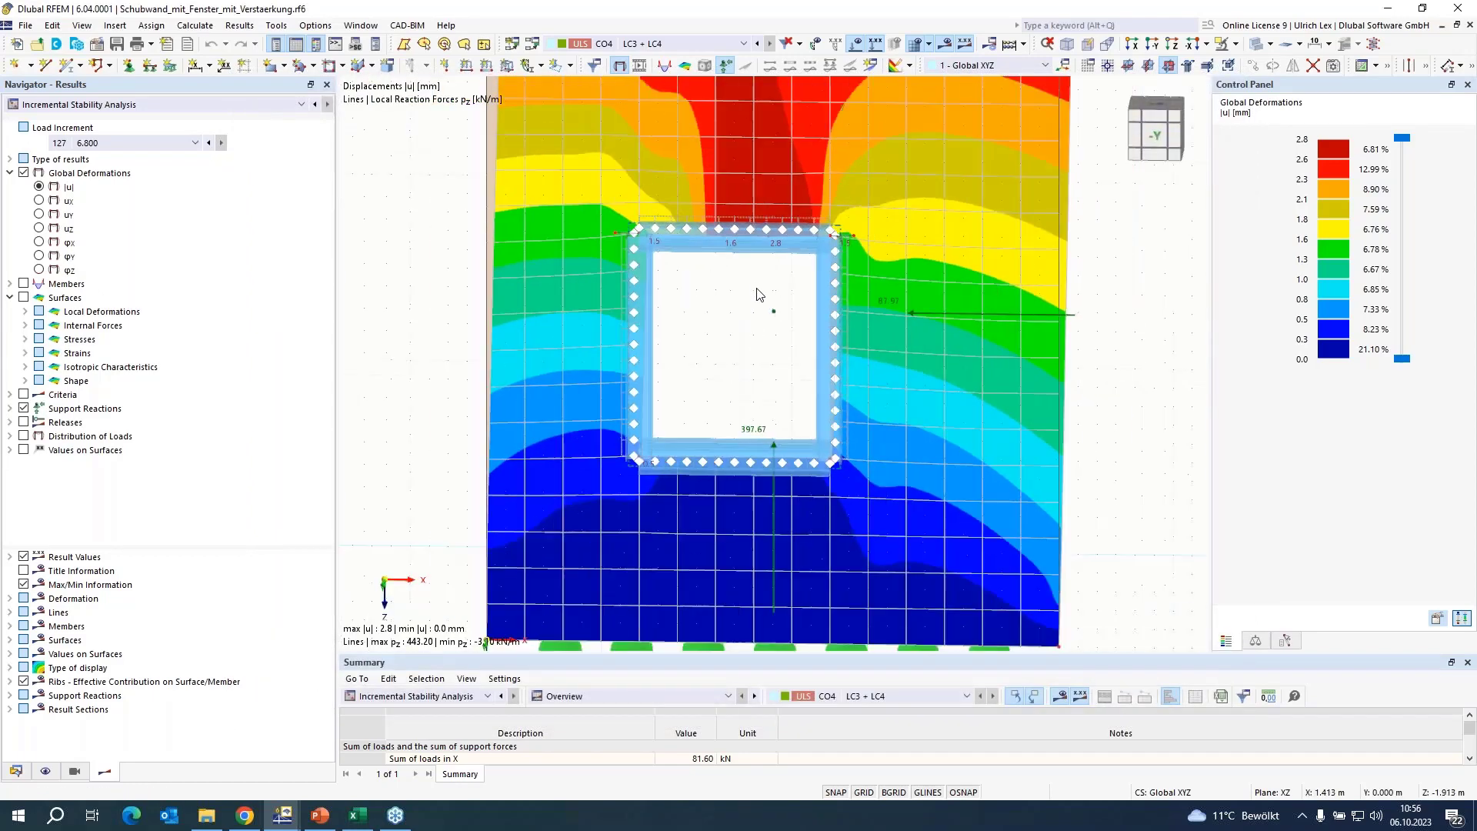
scroll(757, 294, down, 1)
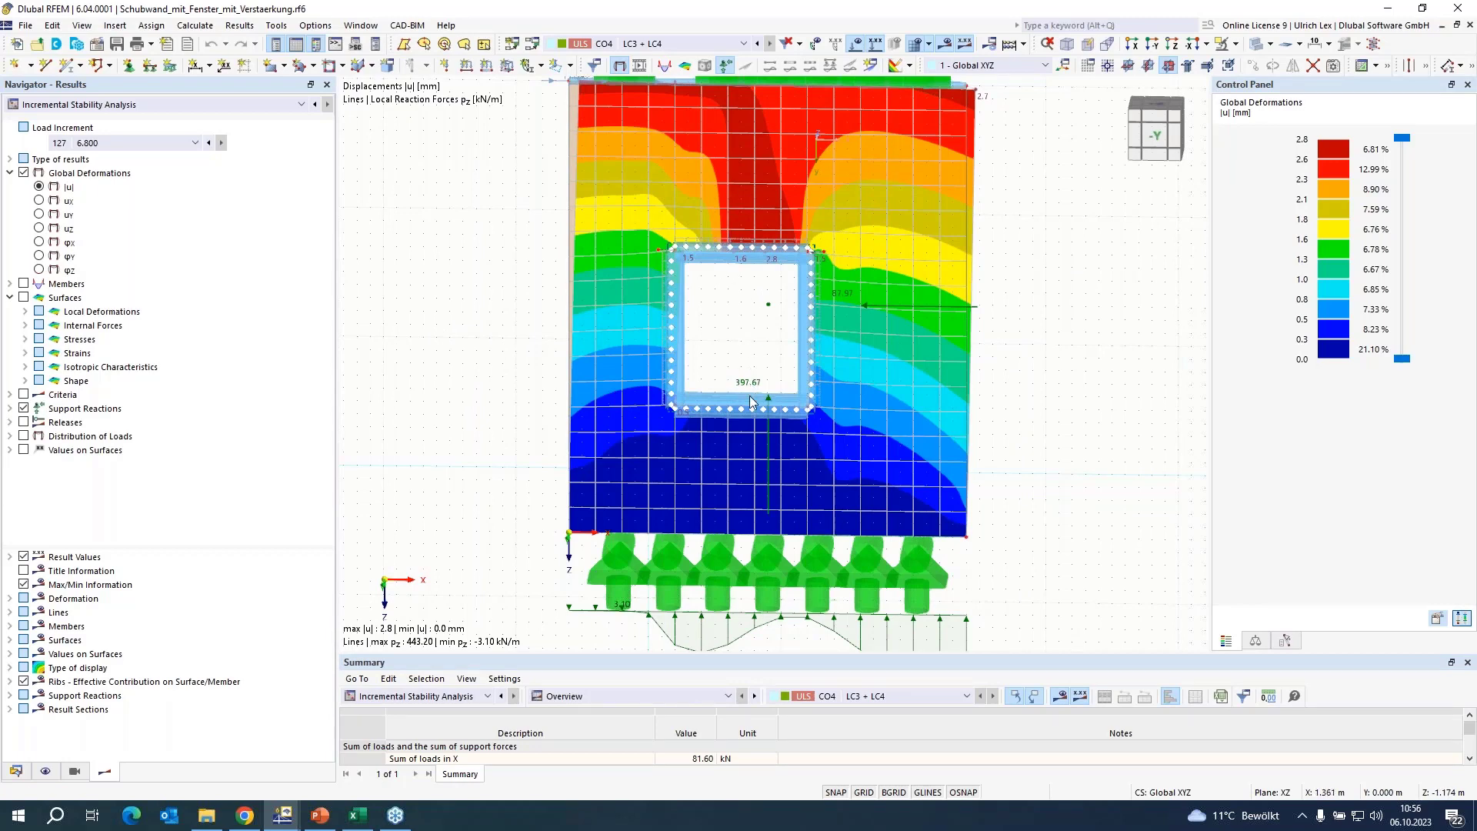
scroll(766, 353, down, 1)
scroll(762, 339, up, 1)
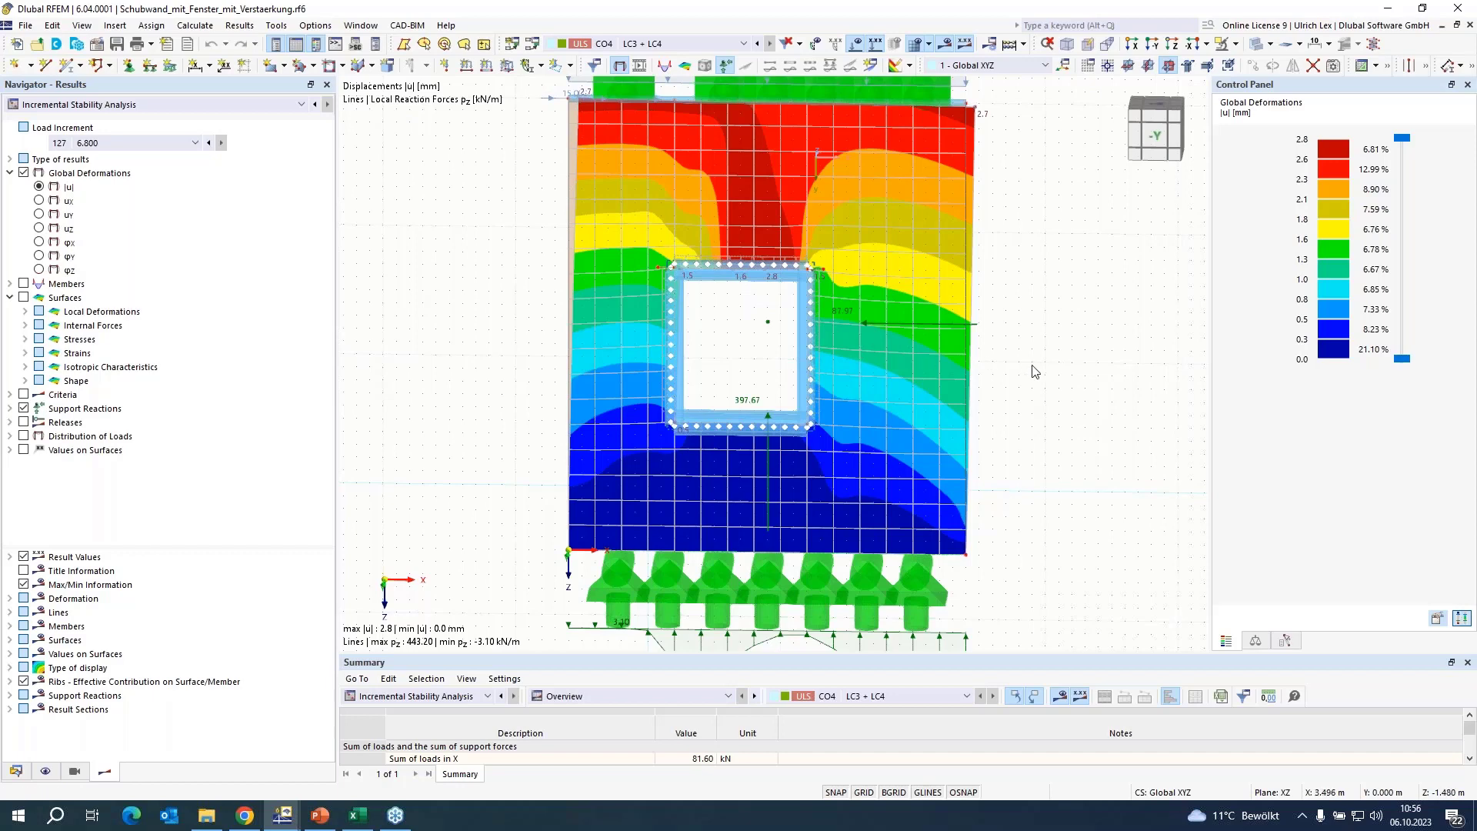
scroll(1032, 454, down, 2)
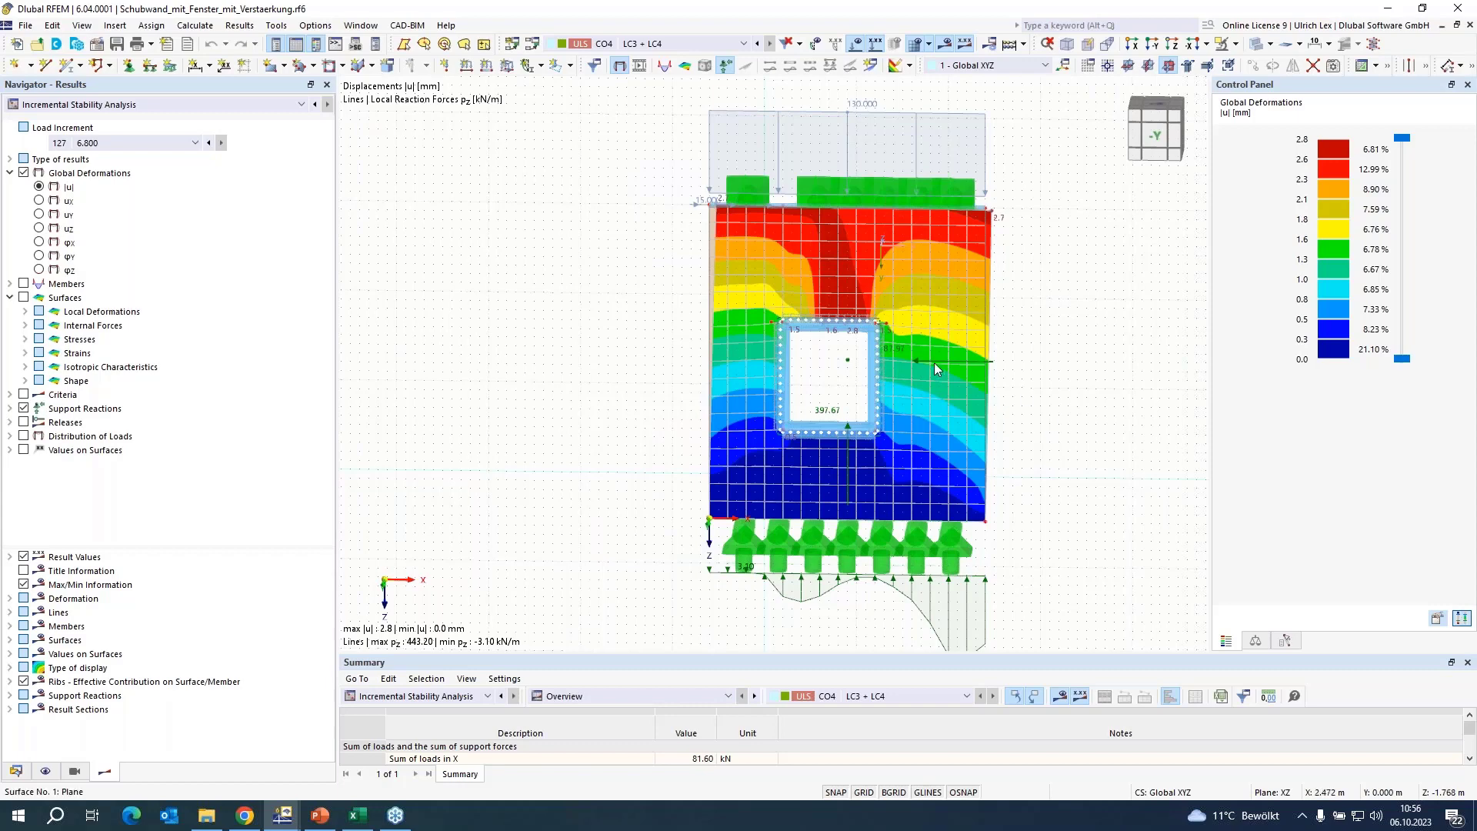
scroll(1093, 360, up, 1)
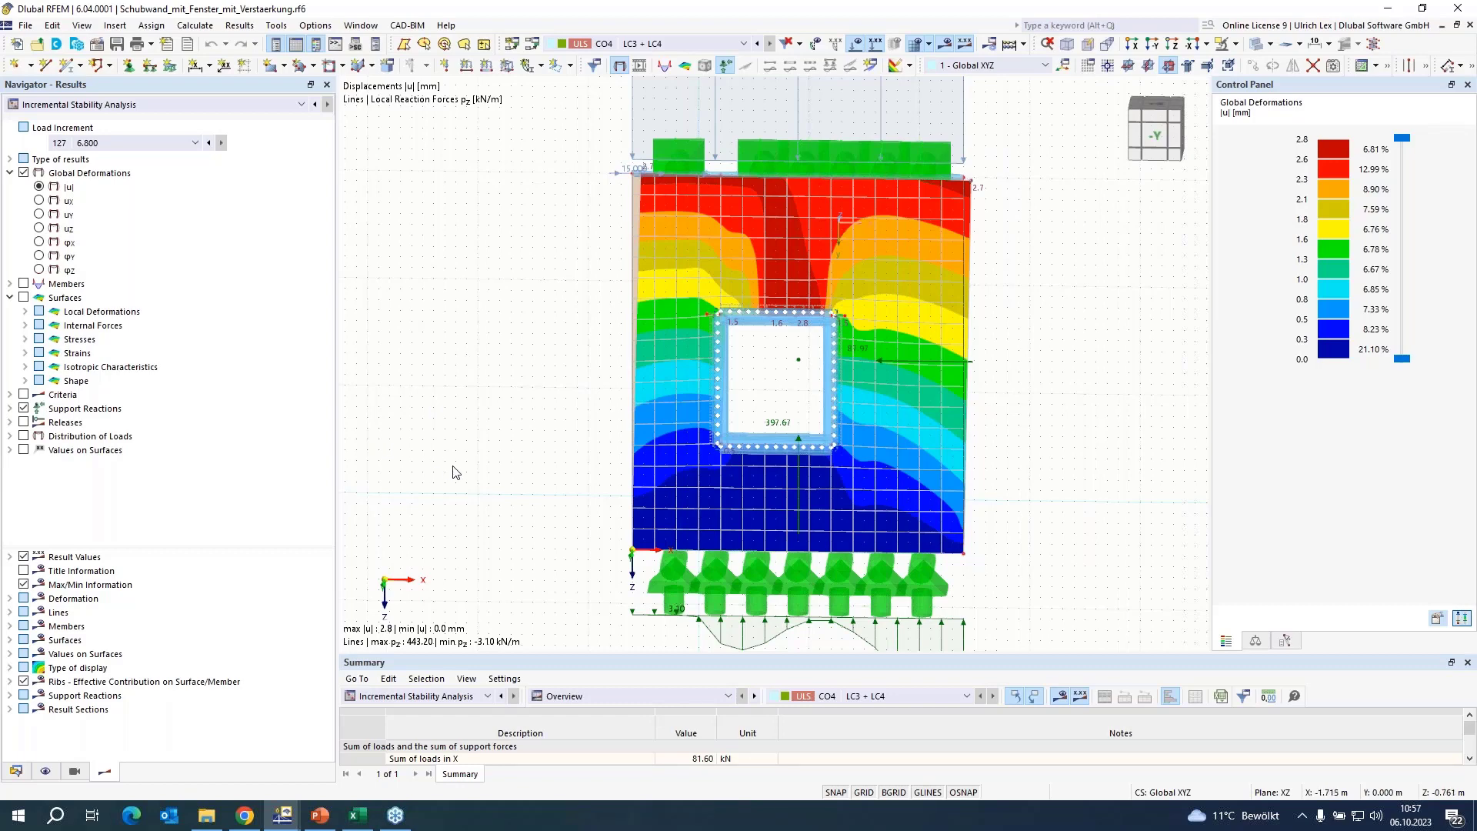
Switch to the webinar presentation in PowerPoint and start the slide show from slide 16, Shear wall.
click(334, 823)
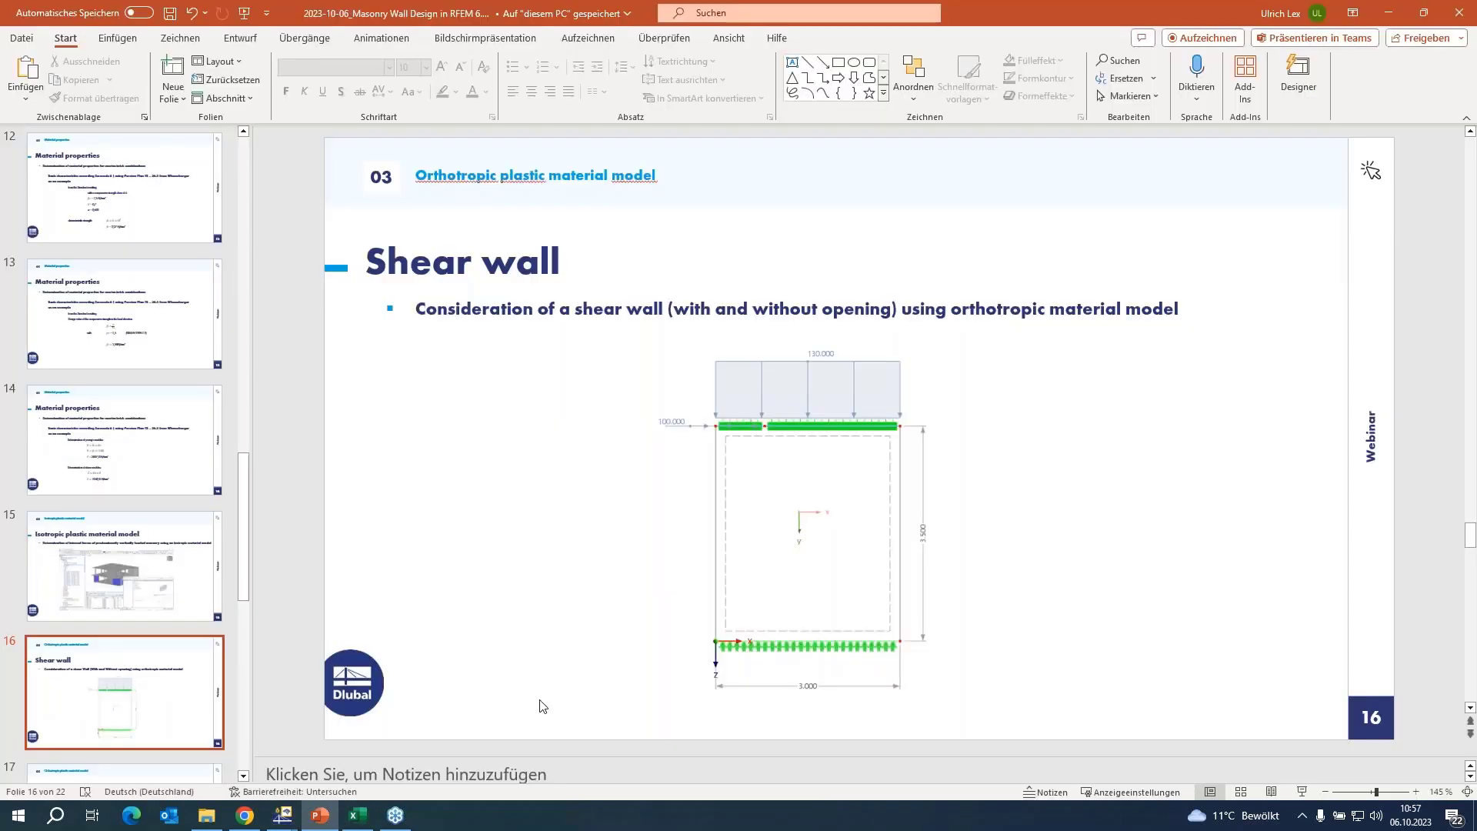
click(1302, 793)
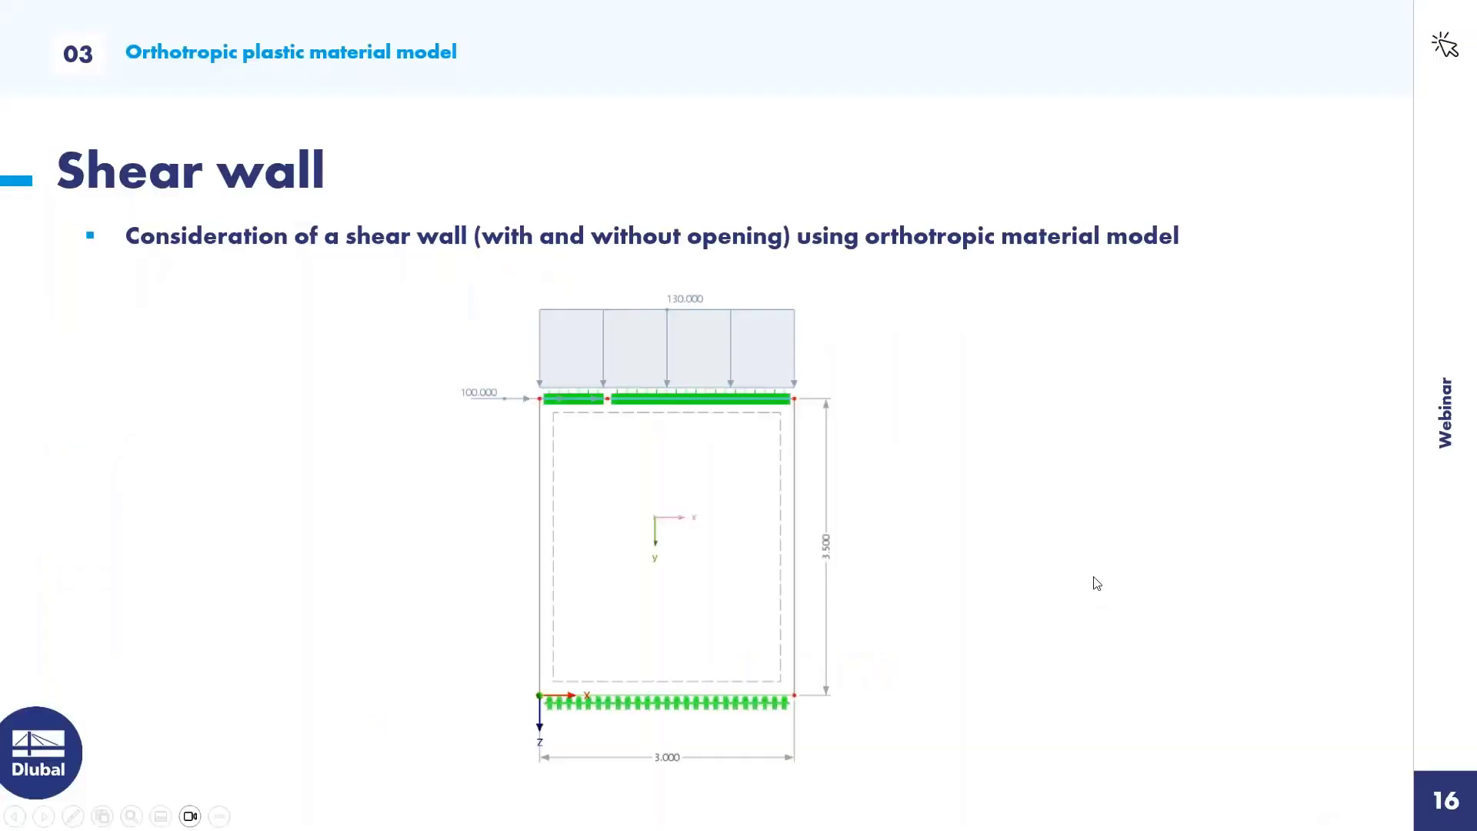